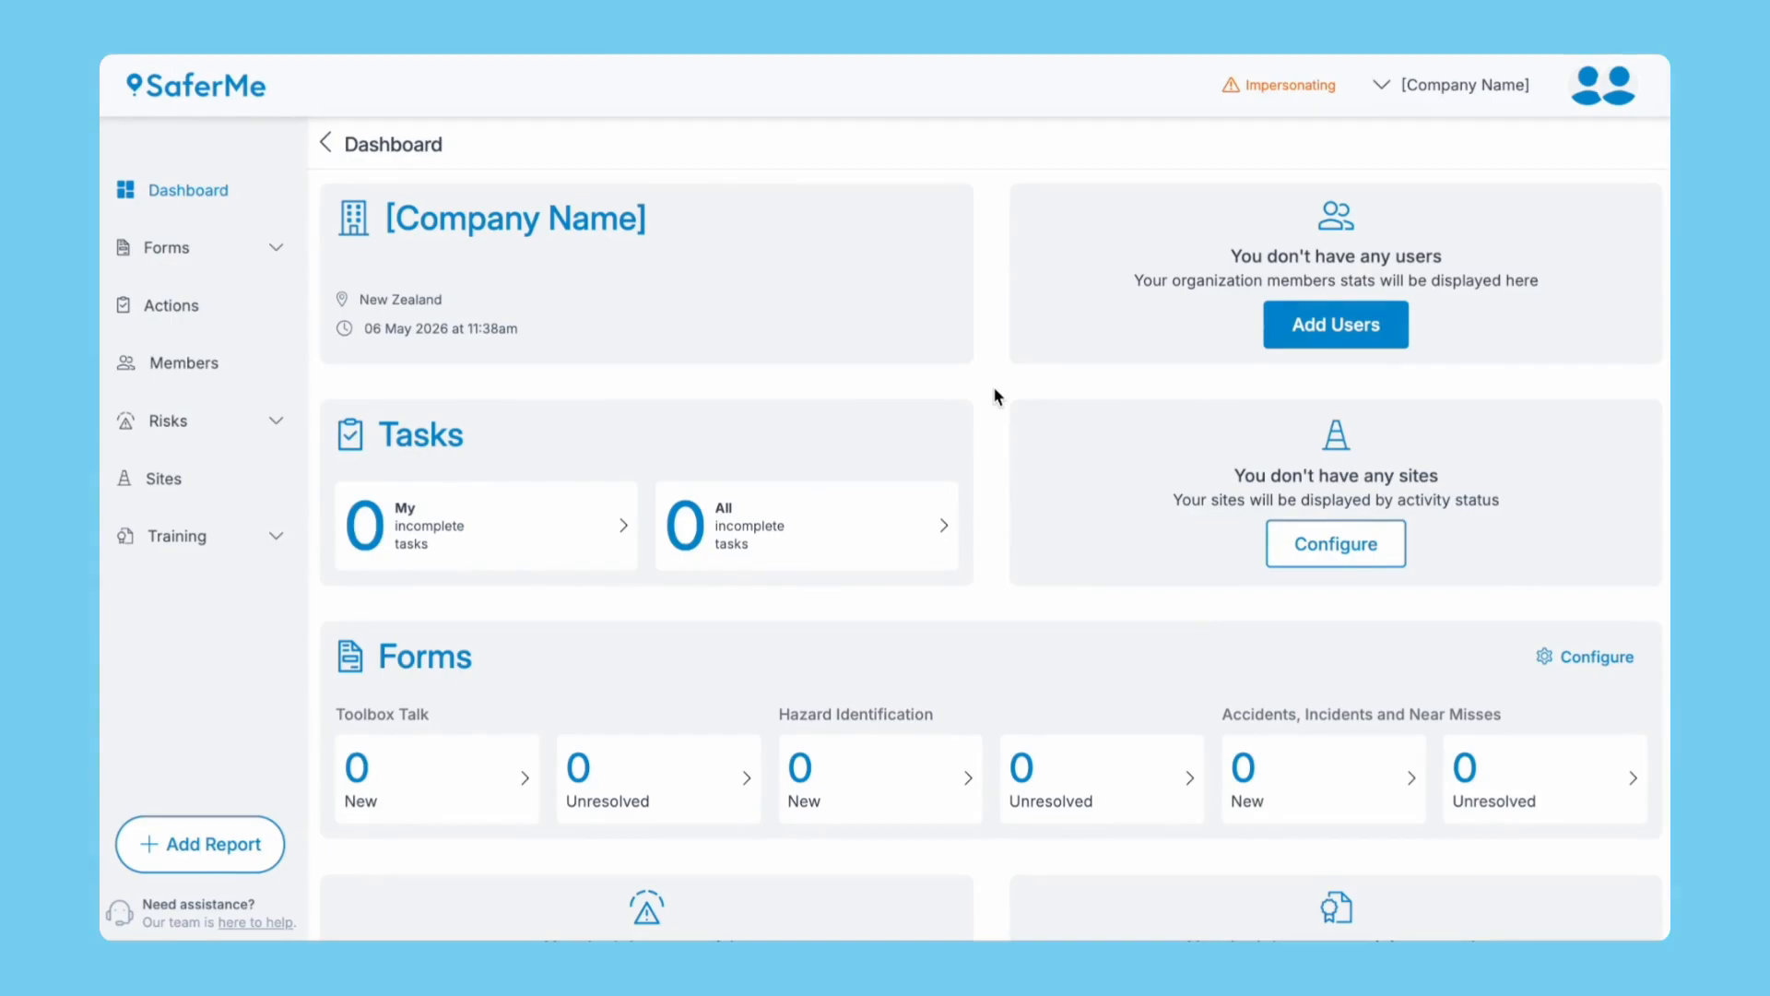
Start a new member entry with the support account's e-mail, first name Support and last name Team.
click(212, 362)
click(1237, 206)
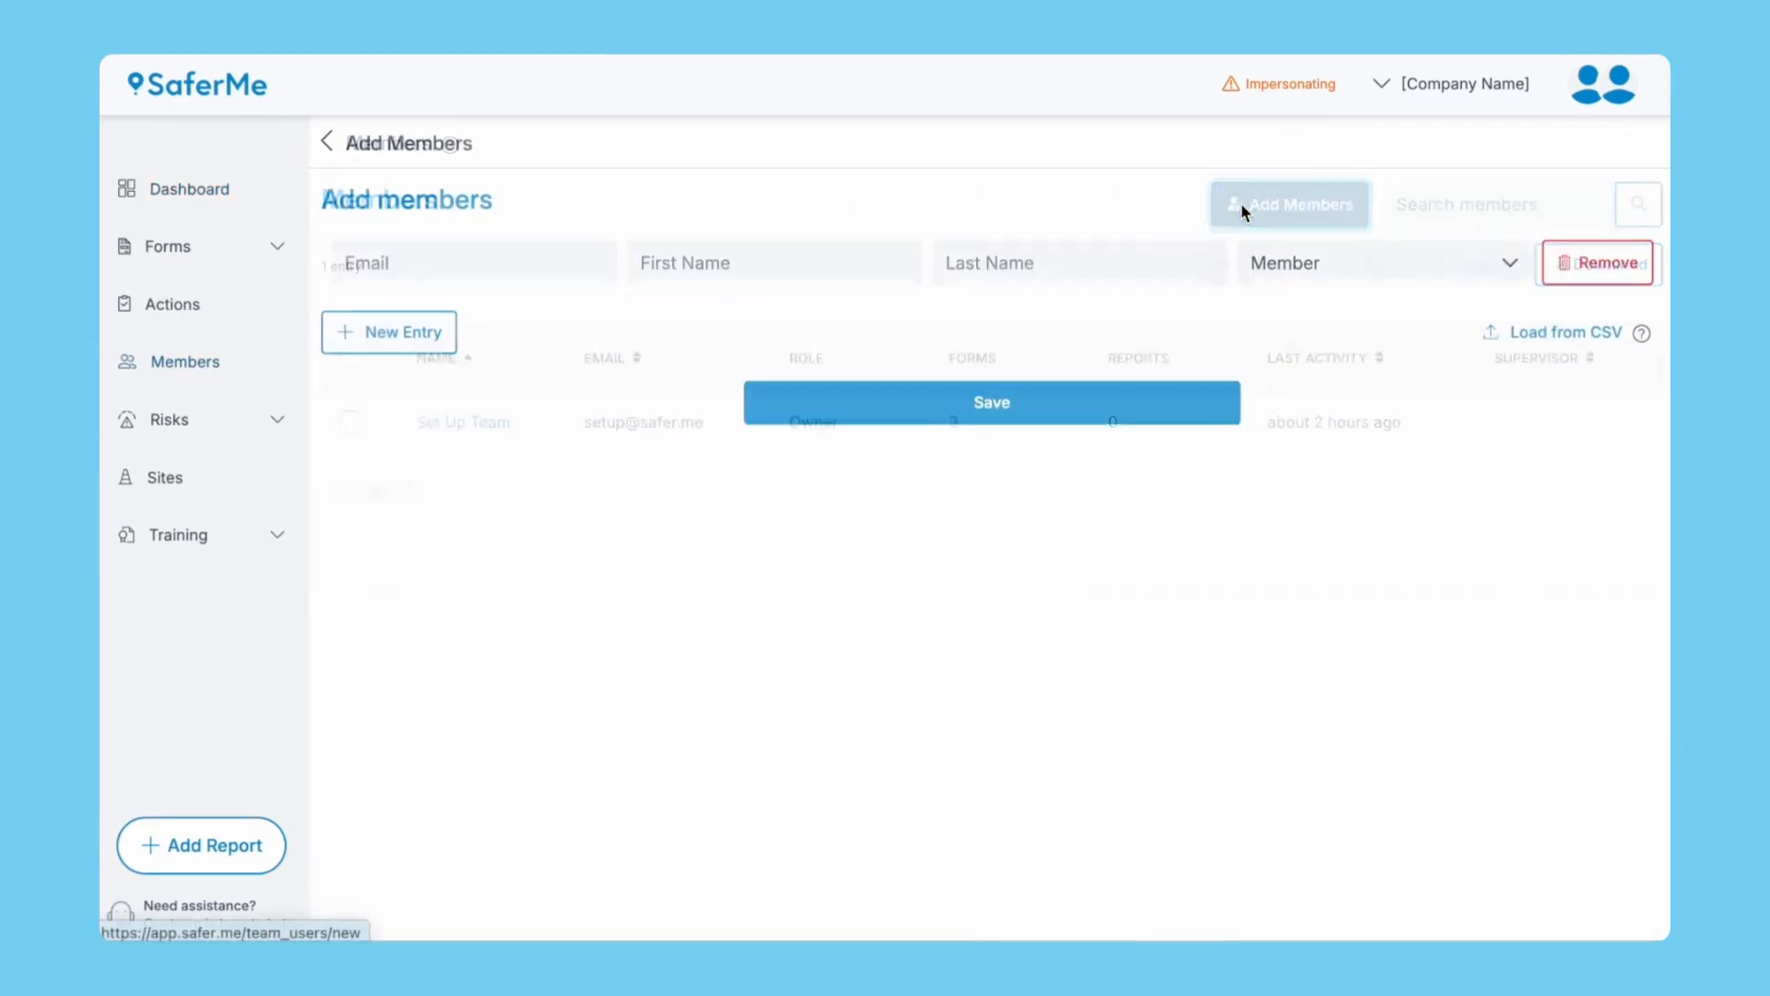
click(558, 259)
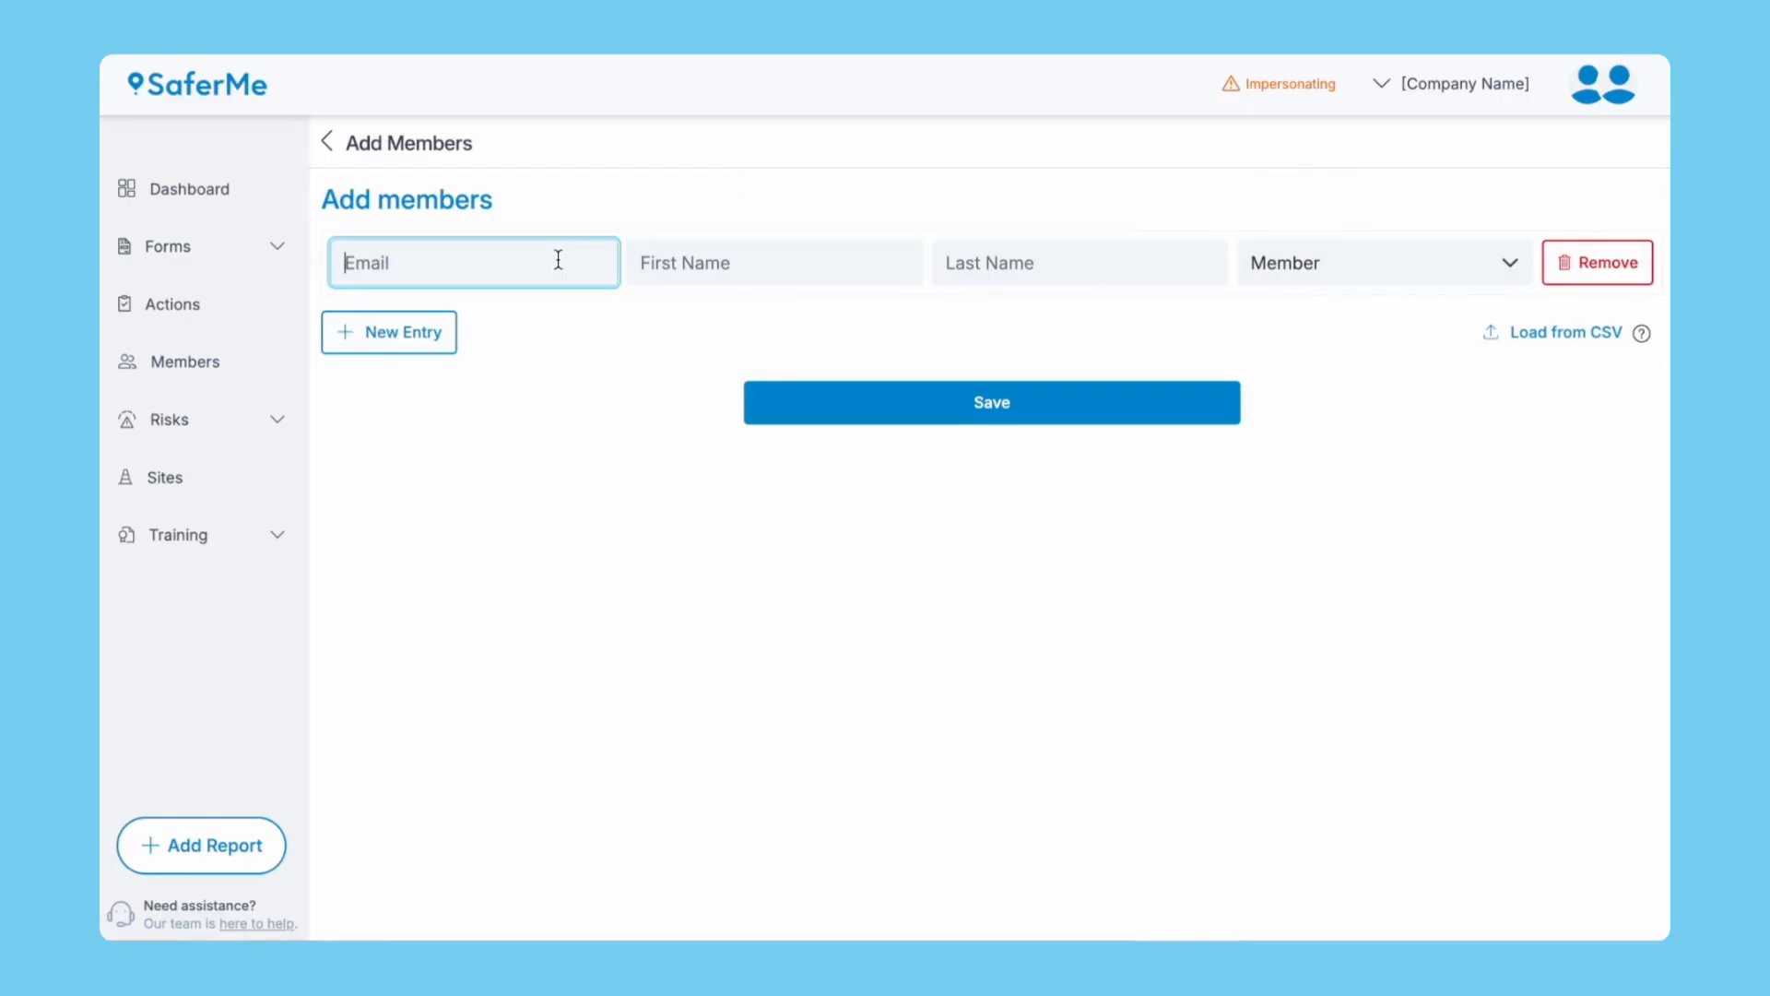
key(Tab)
text(Support)
key(Tab)
text(Team)
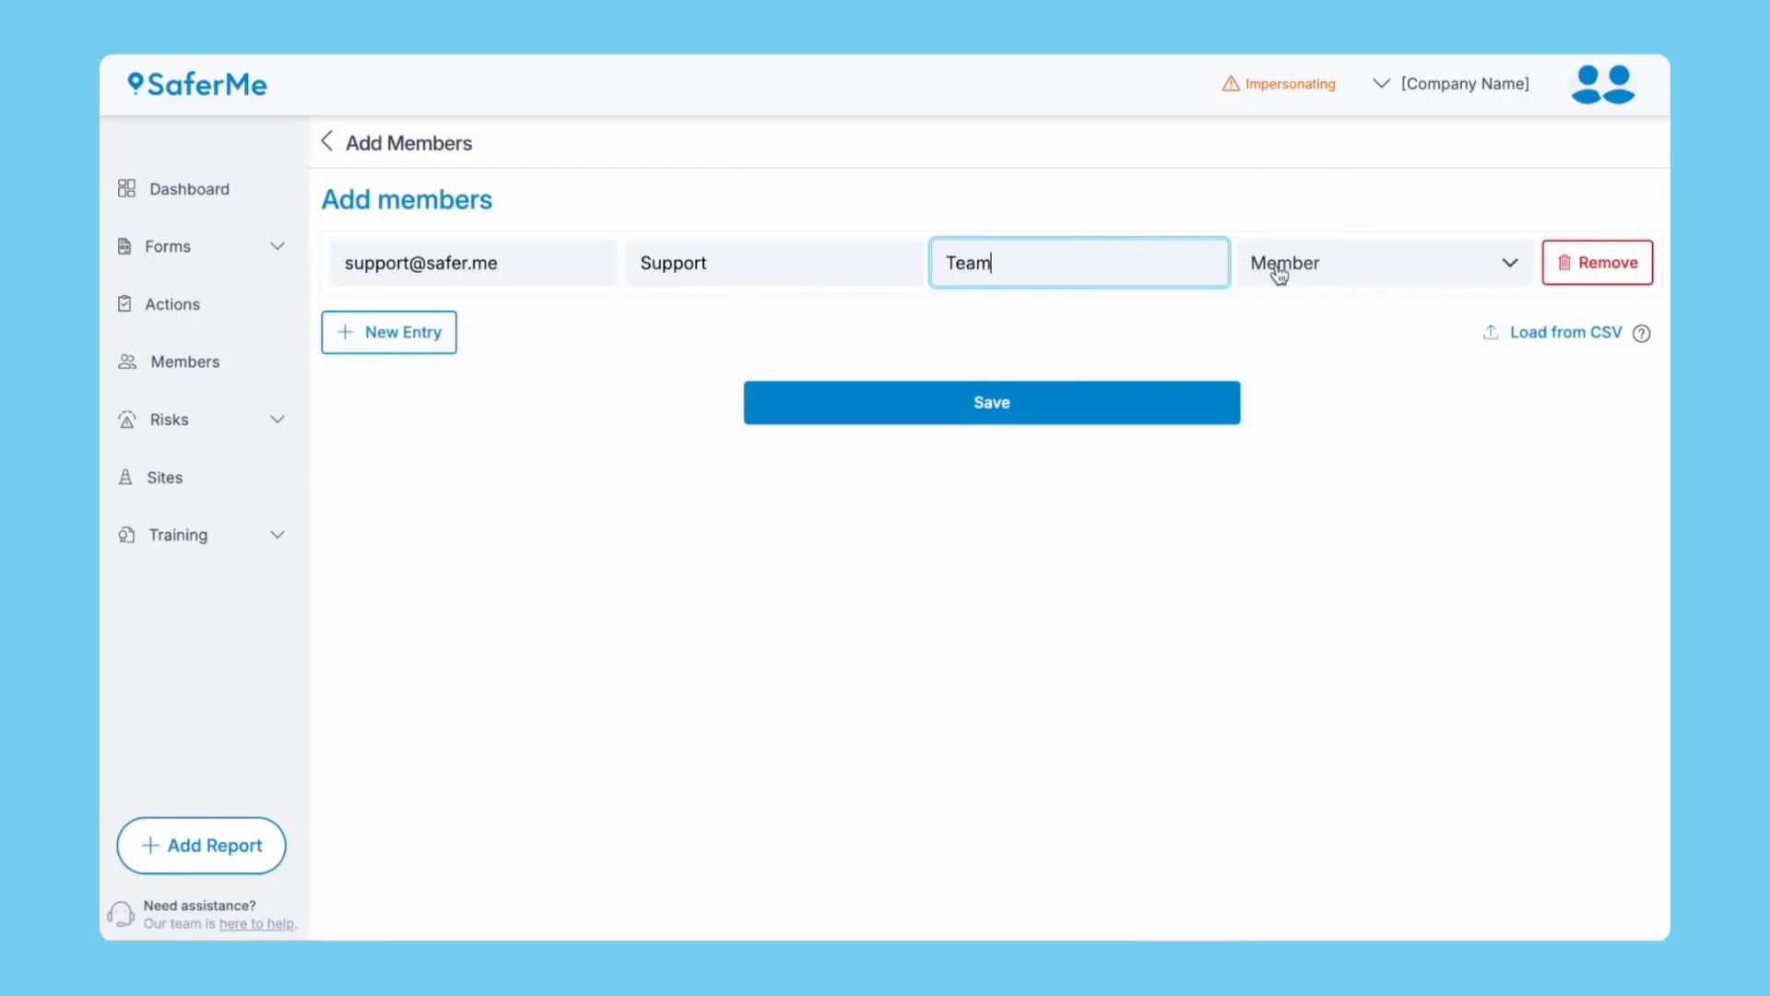
Give the new member the Manager role, save the invite, and go to the Sites page.
click(1276, 269)
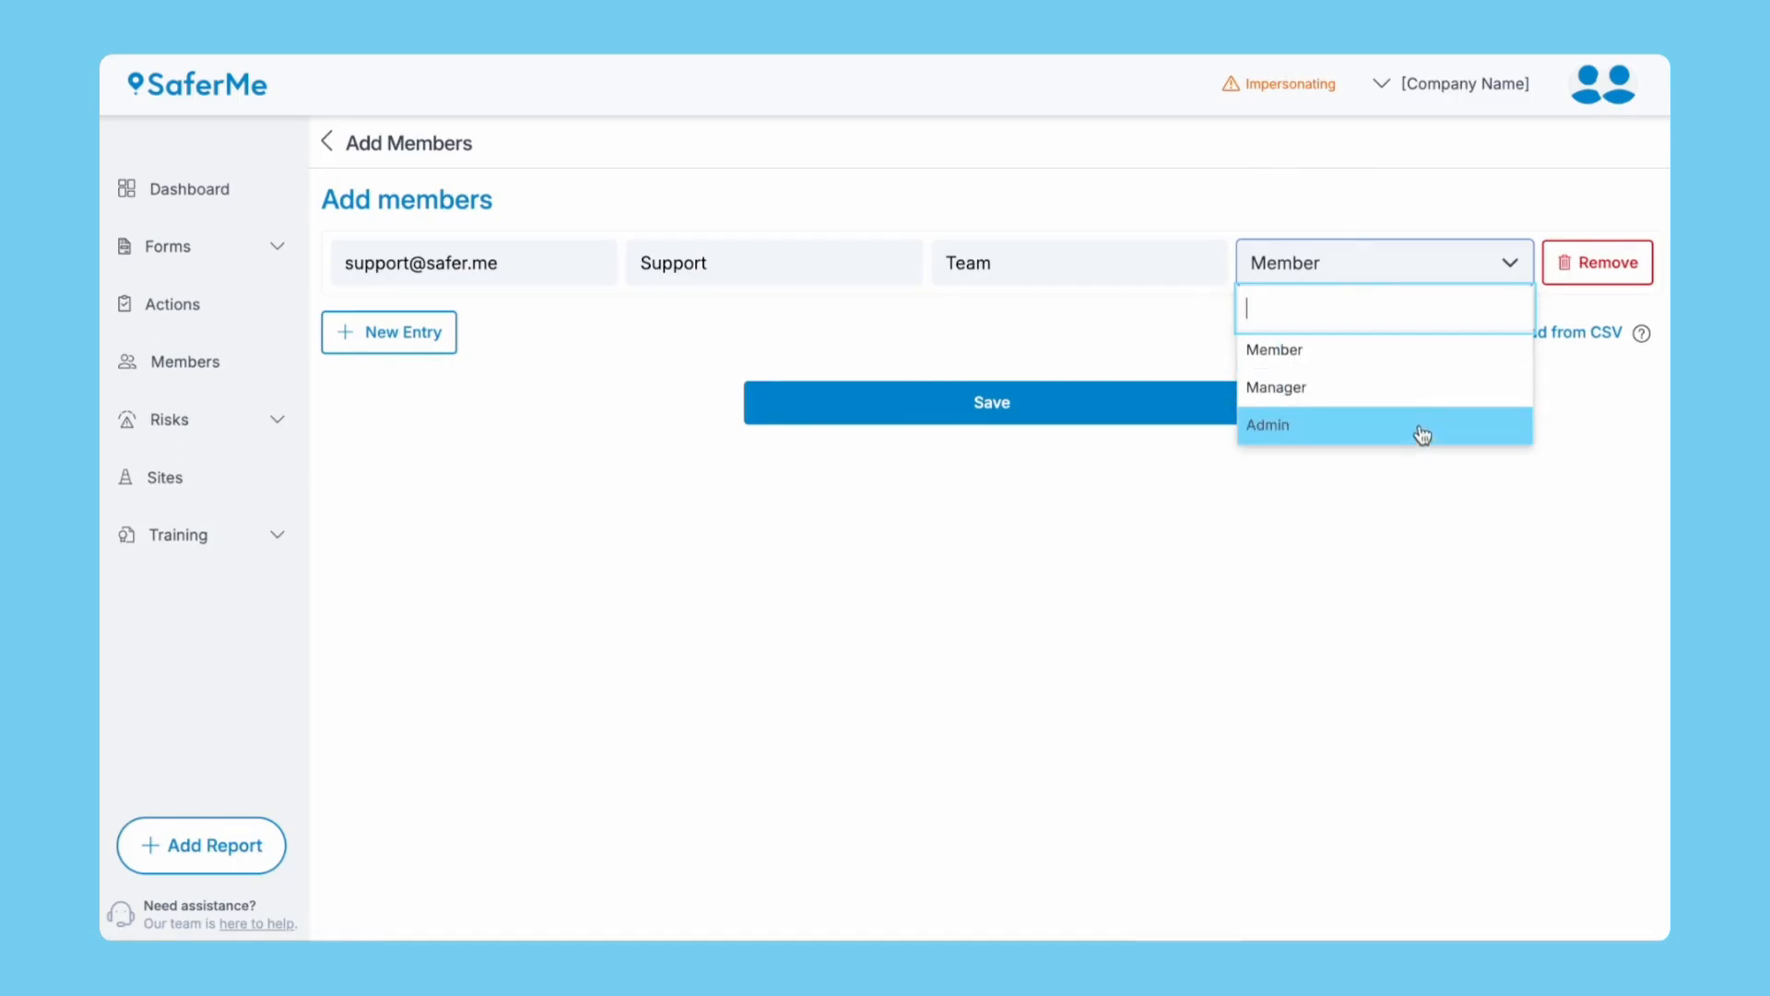
click(1408, 387)
click(1111, 406)
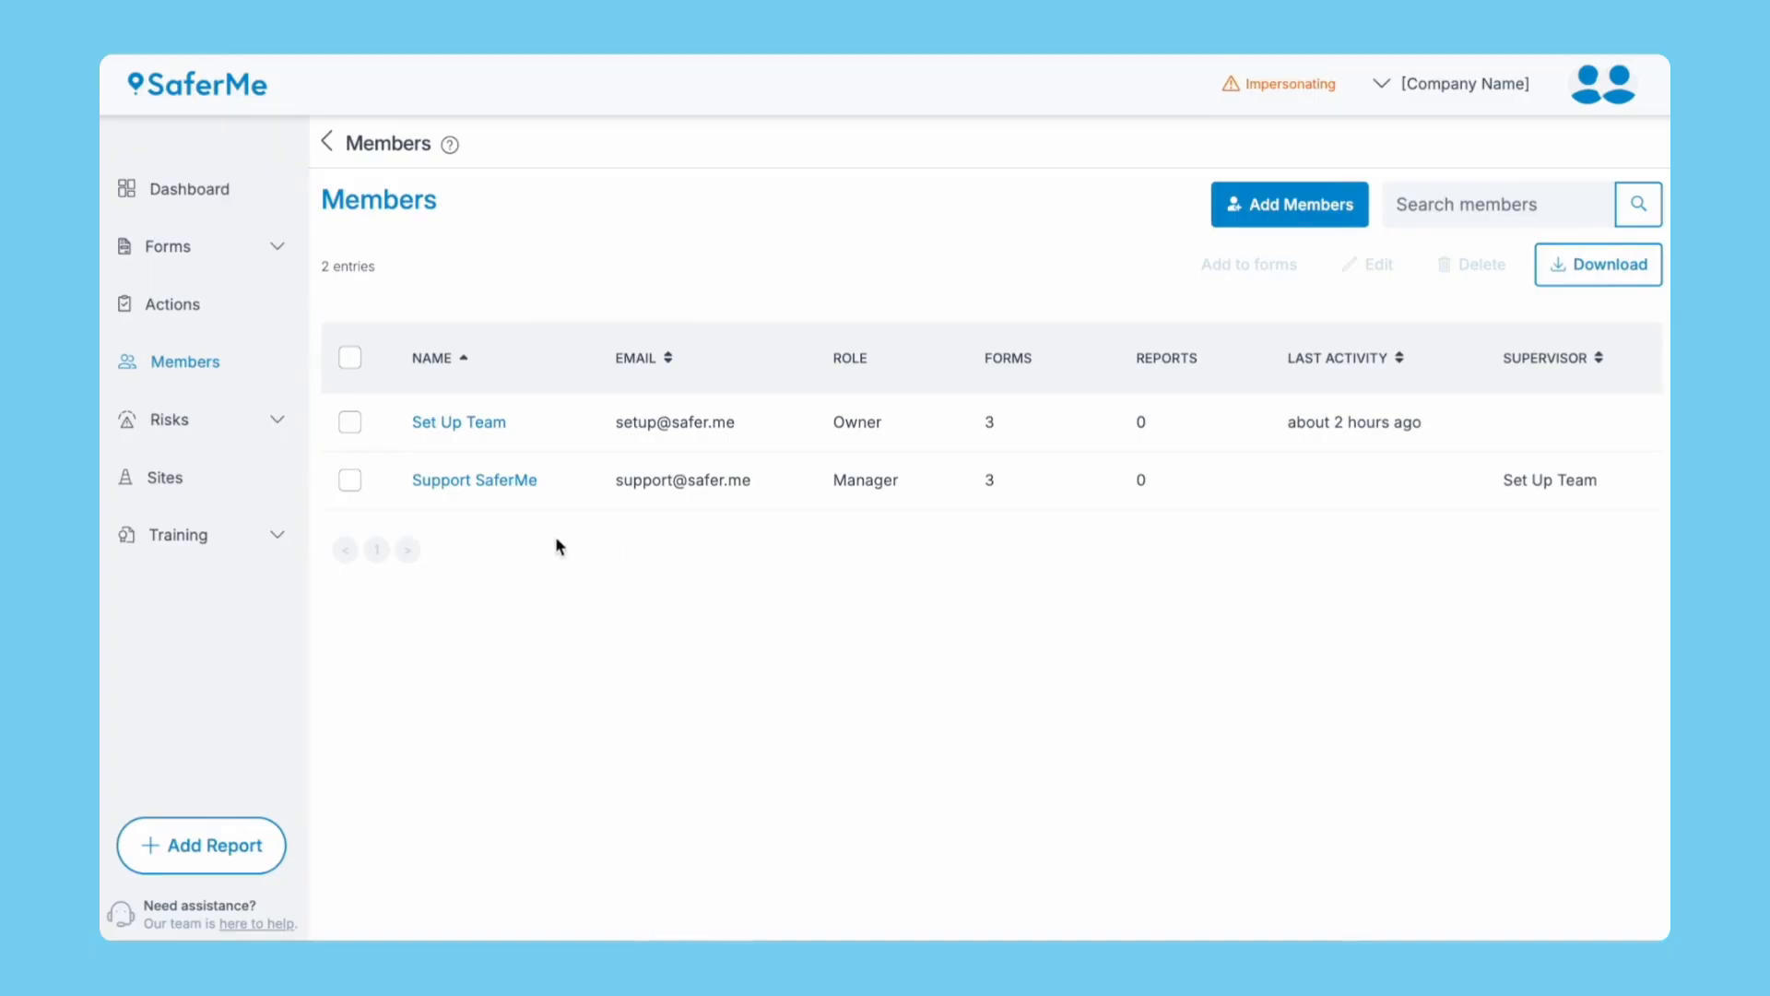
click(166, 478)
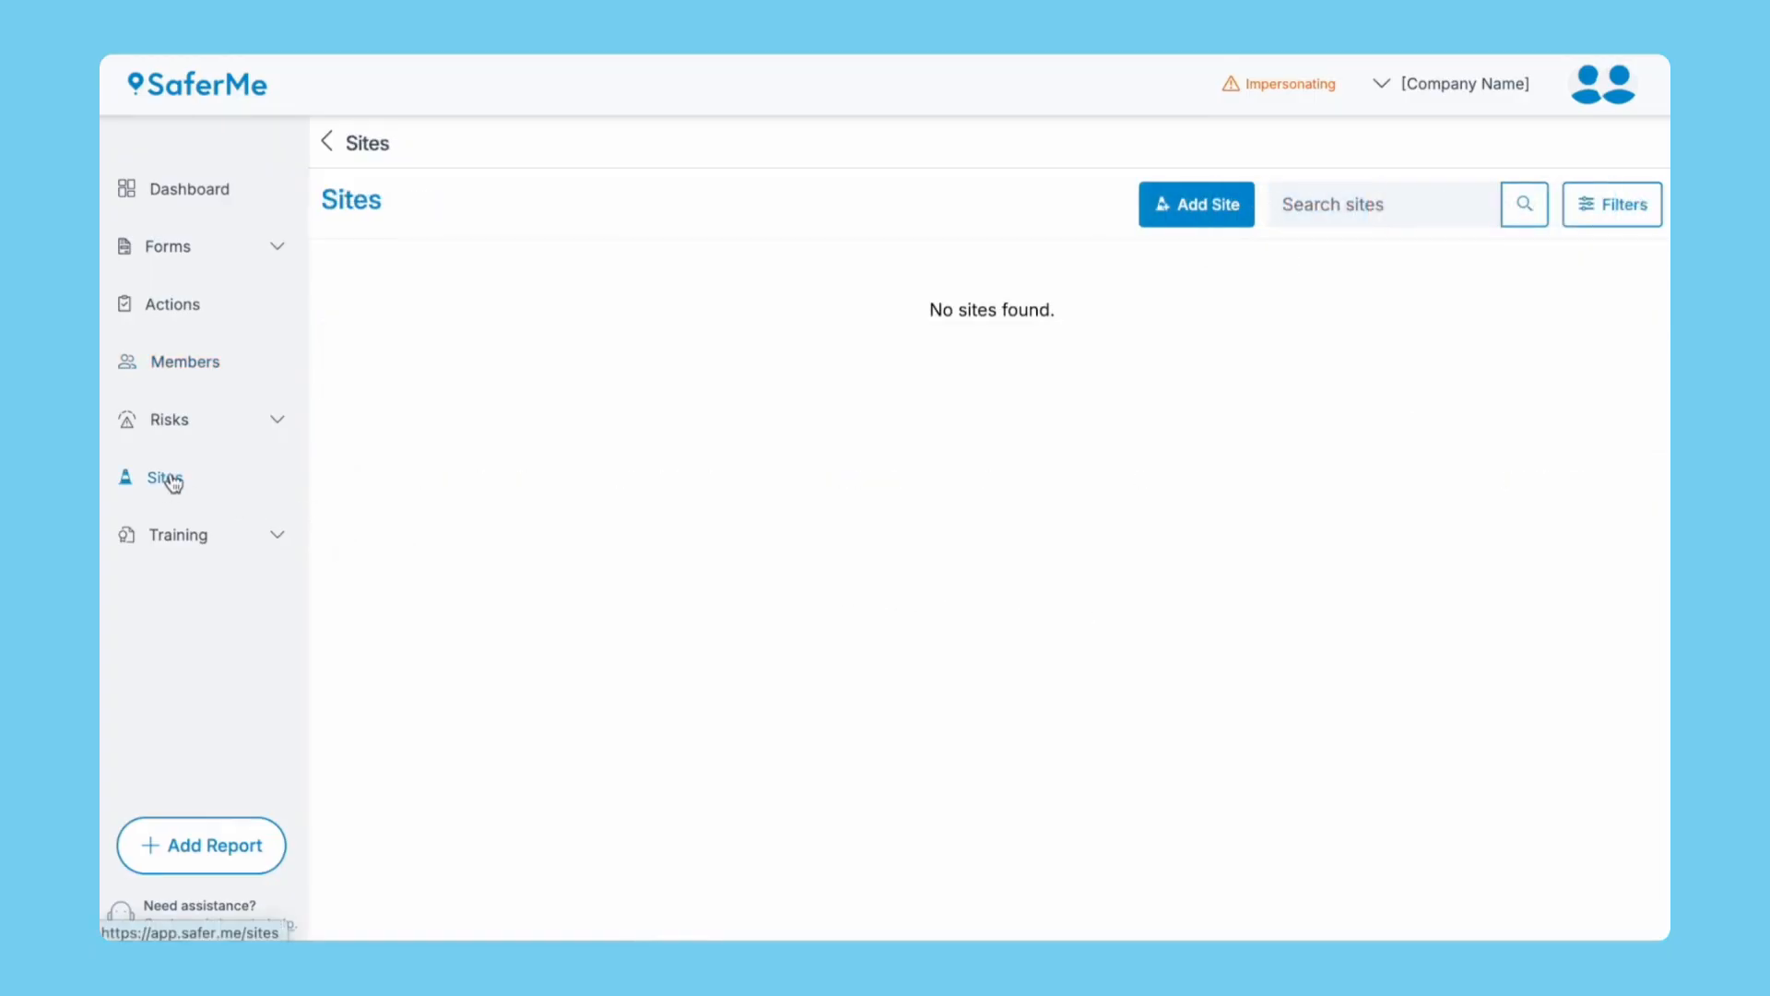
Start a new site named SaferMe HQ with Set Up Team as site manager.
click(1147, 207)
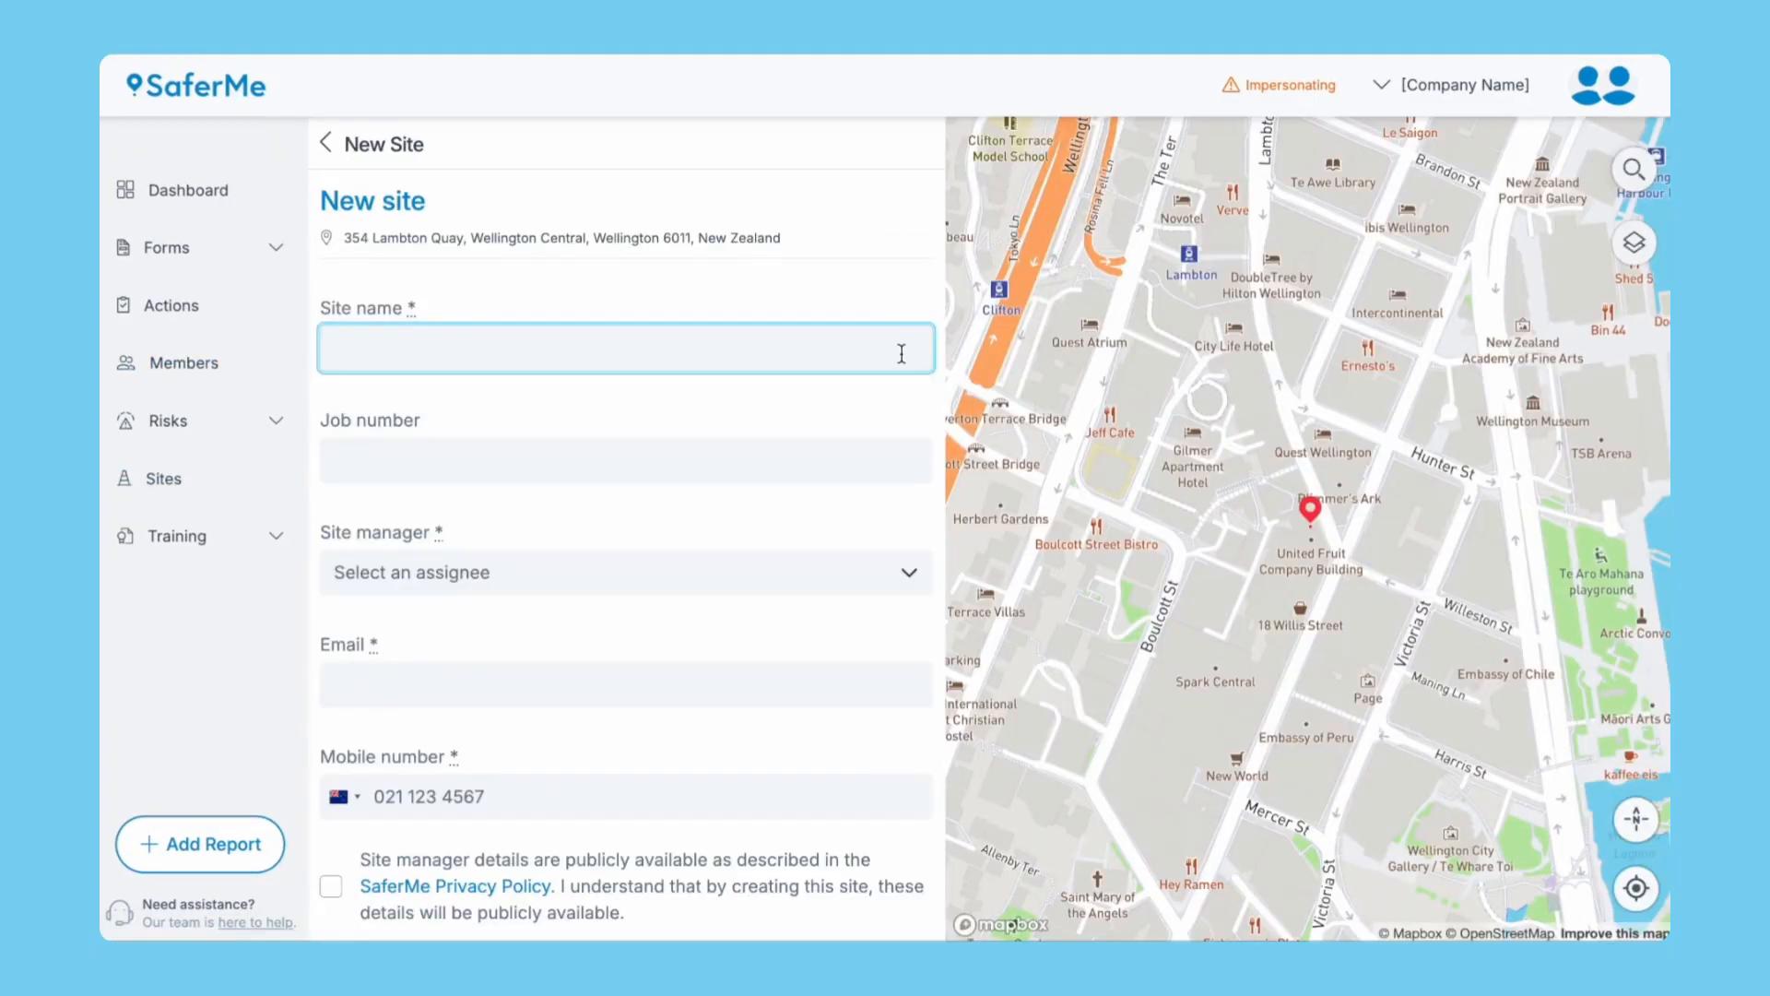
text(SaferMe HQ)
click(830, 447)
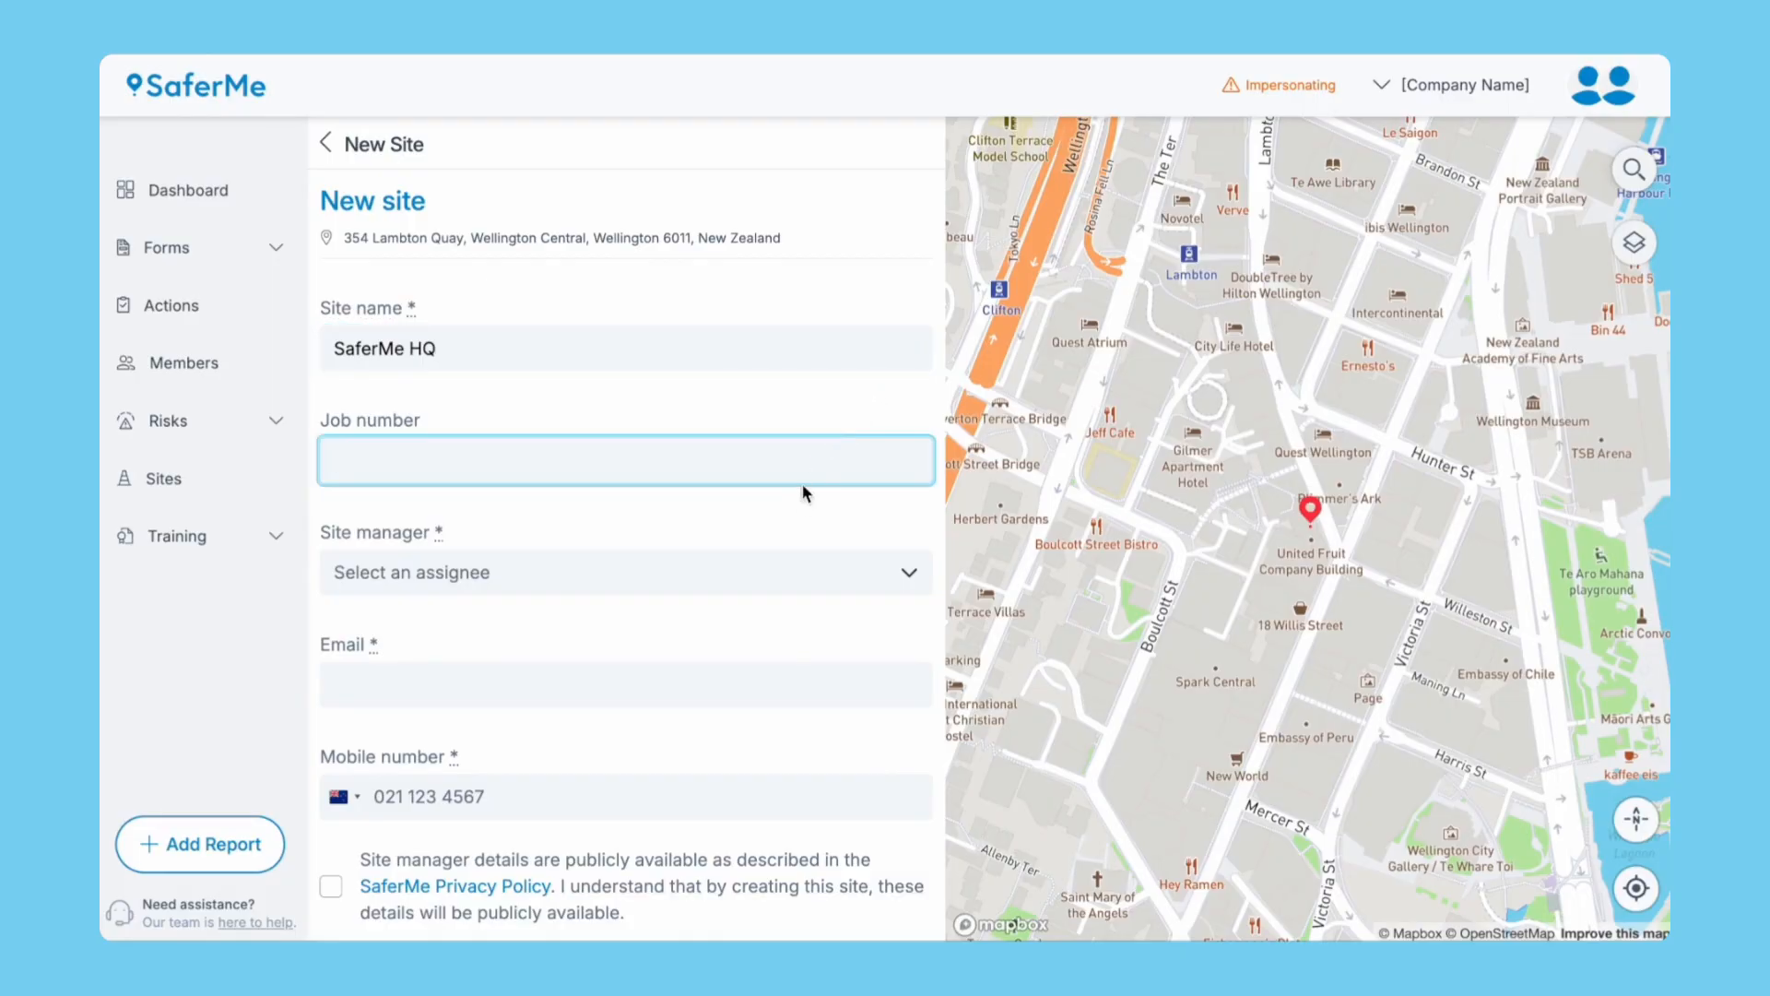
click(791, 573)
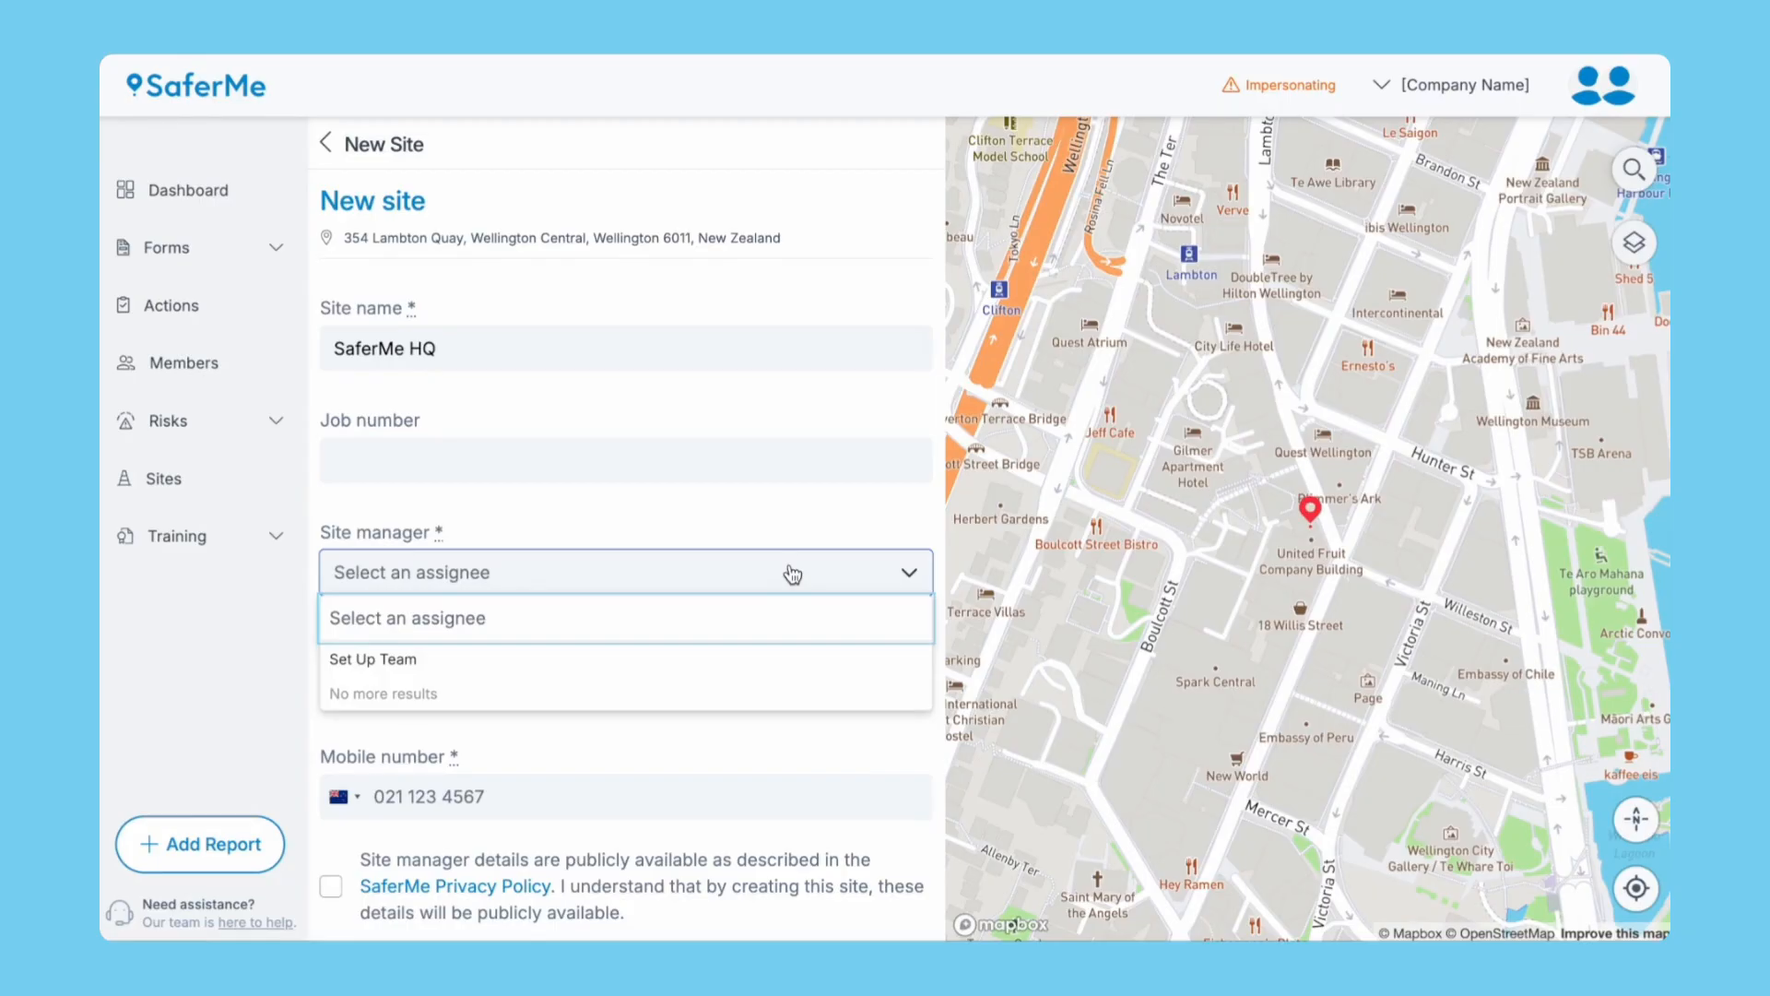
click(737, 658)
Paste the site manager's e-mail and mobile, accept public manager details, and create the site.
click(658, 687)
key(ctrl+v)
click(627, 784)
text(021 123 456)
scroll(625, 776, down, 3)
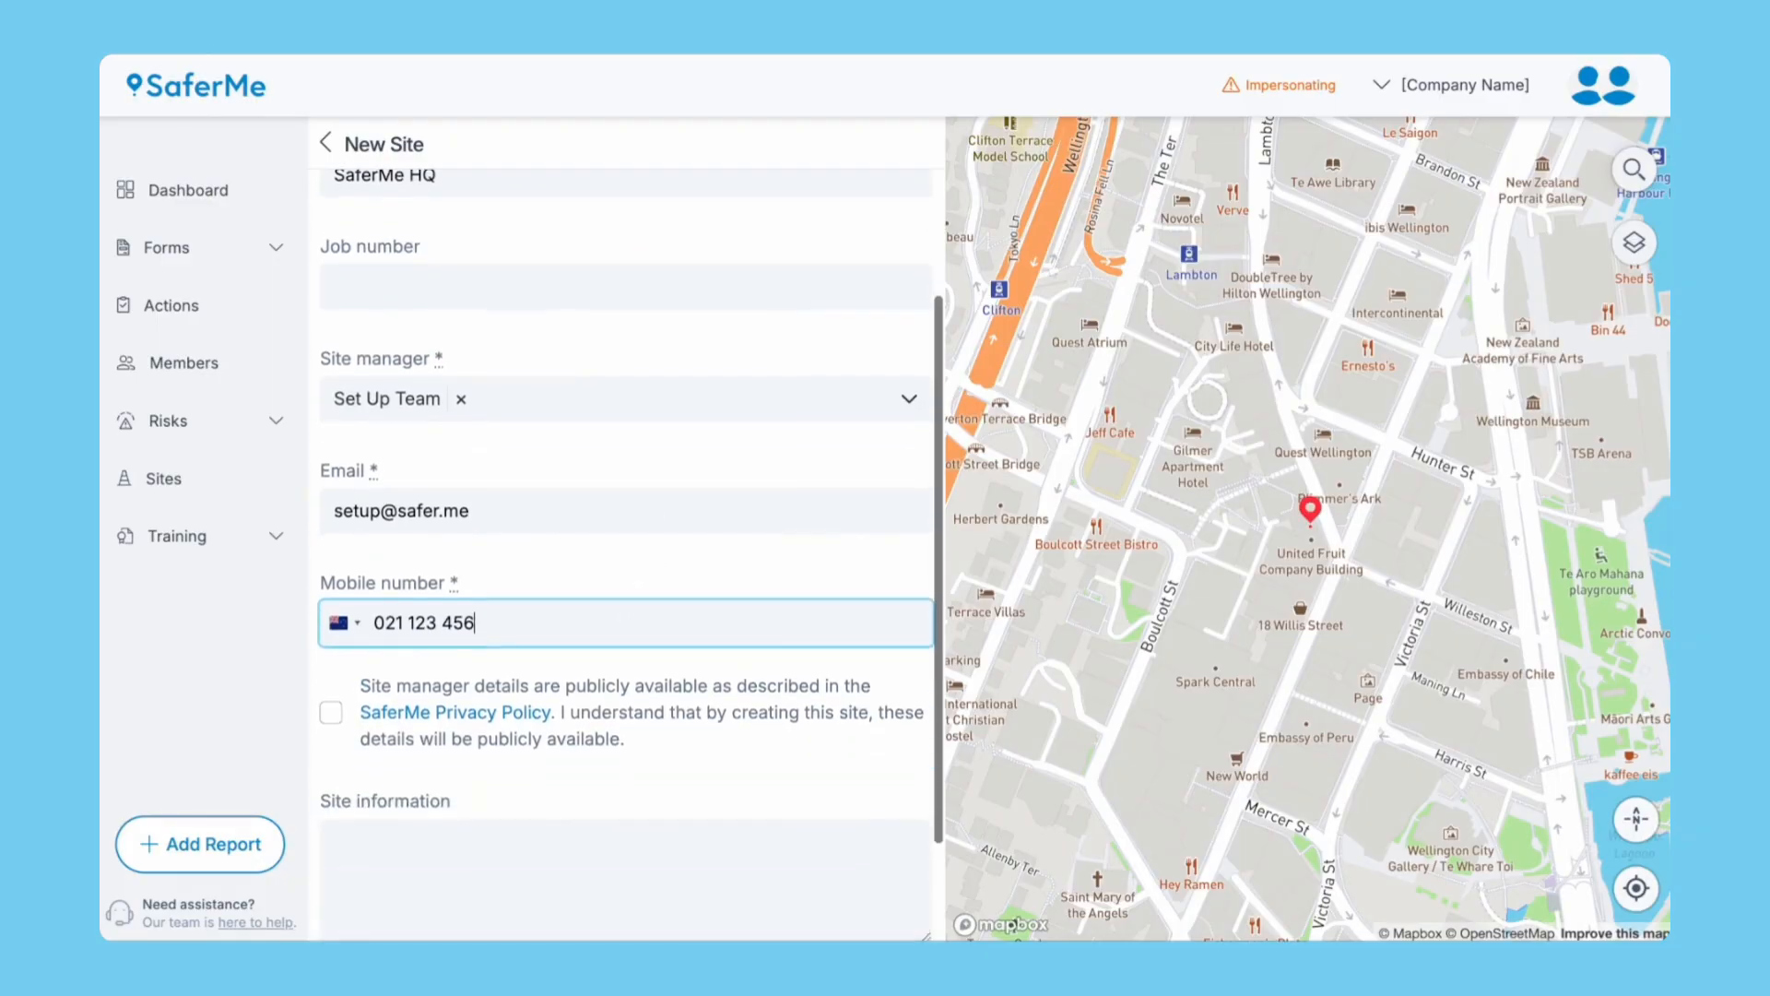
click(332, 575)
click(386, 704)
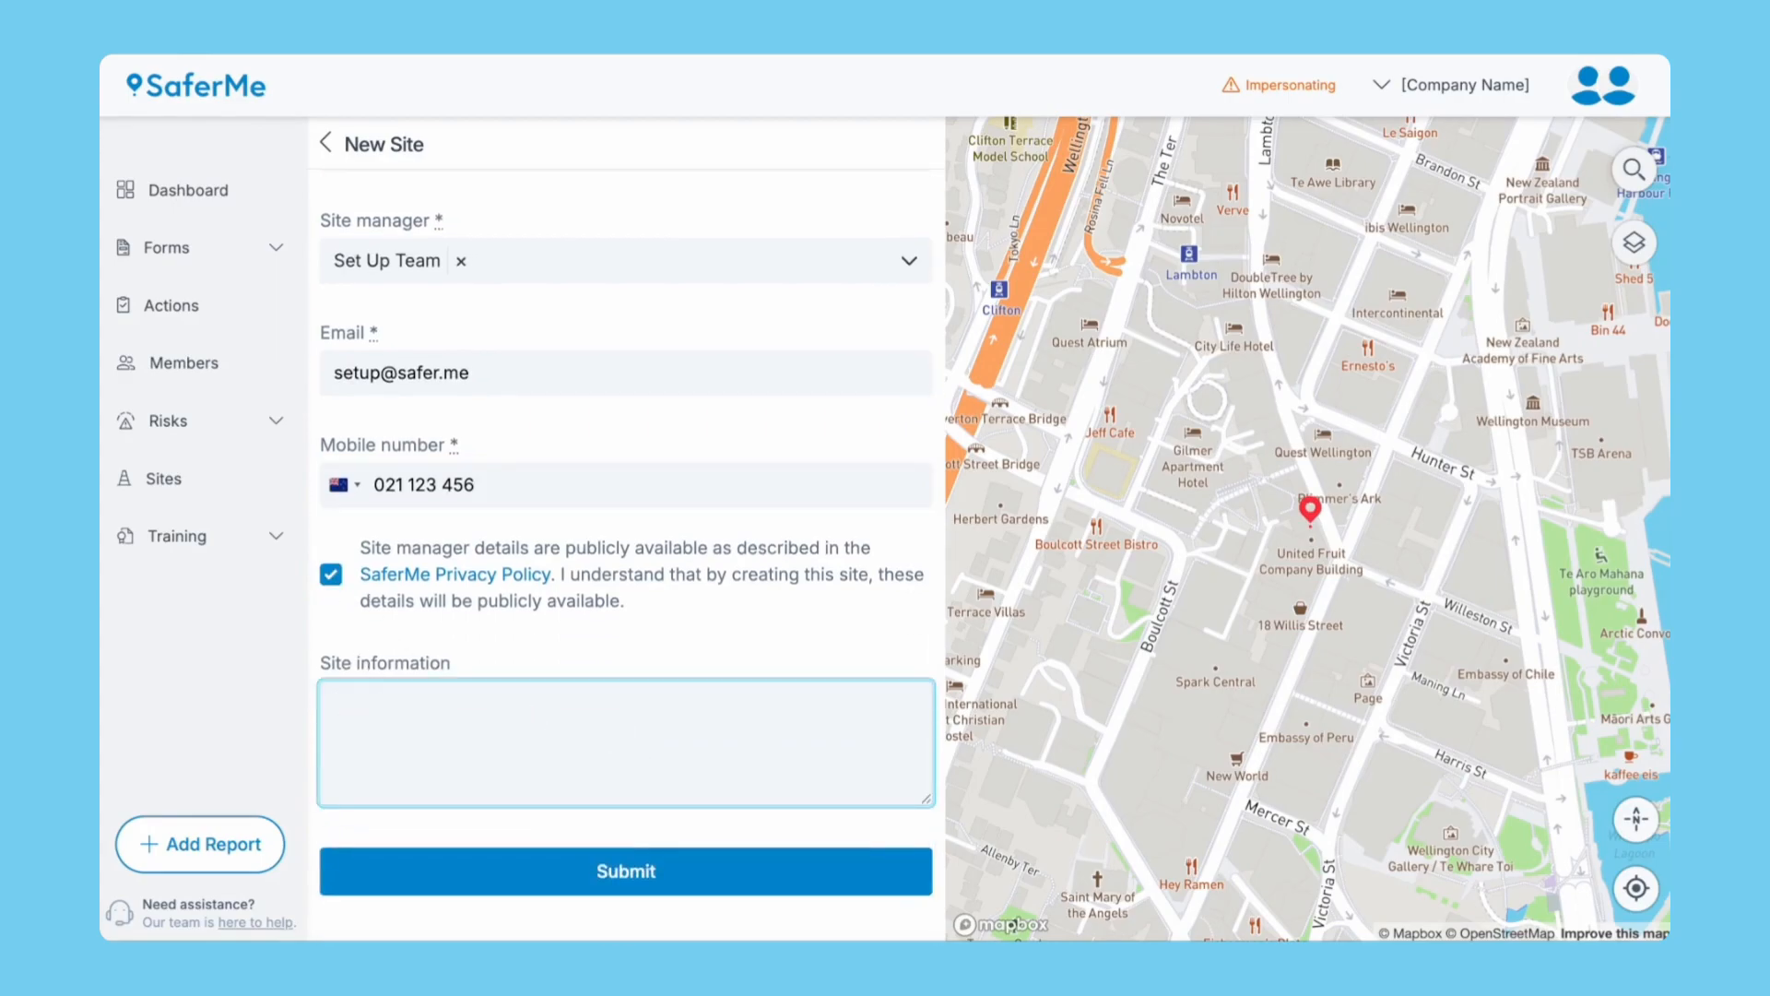
click(421, 865)
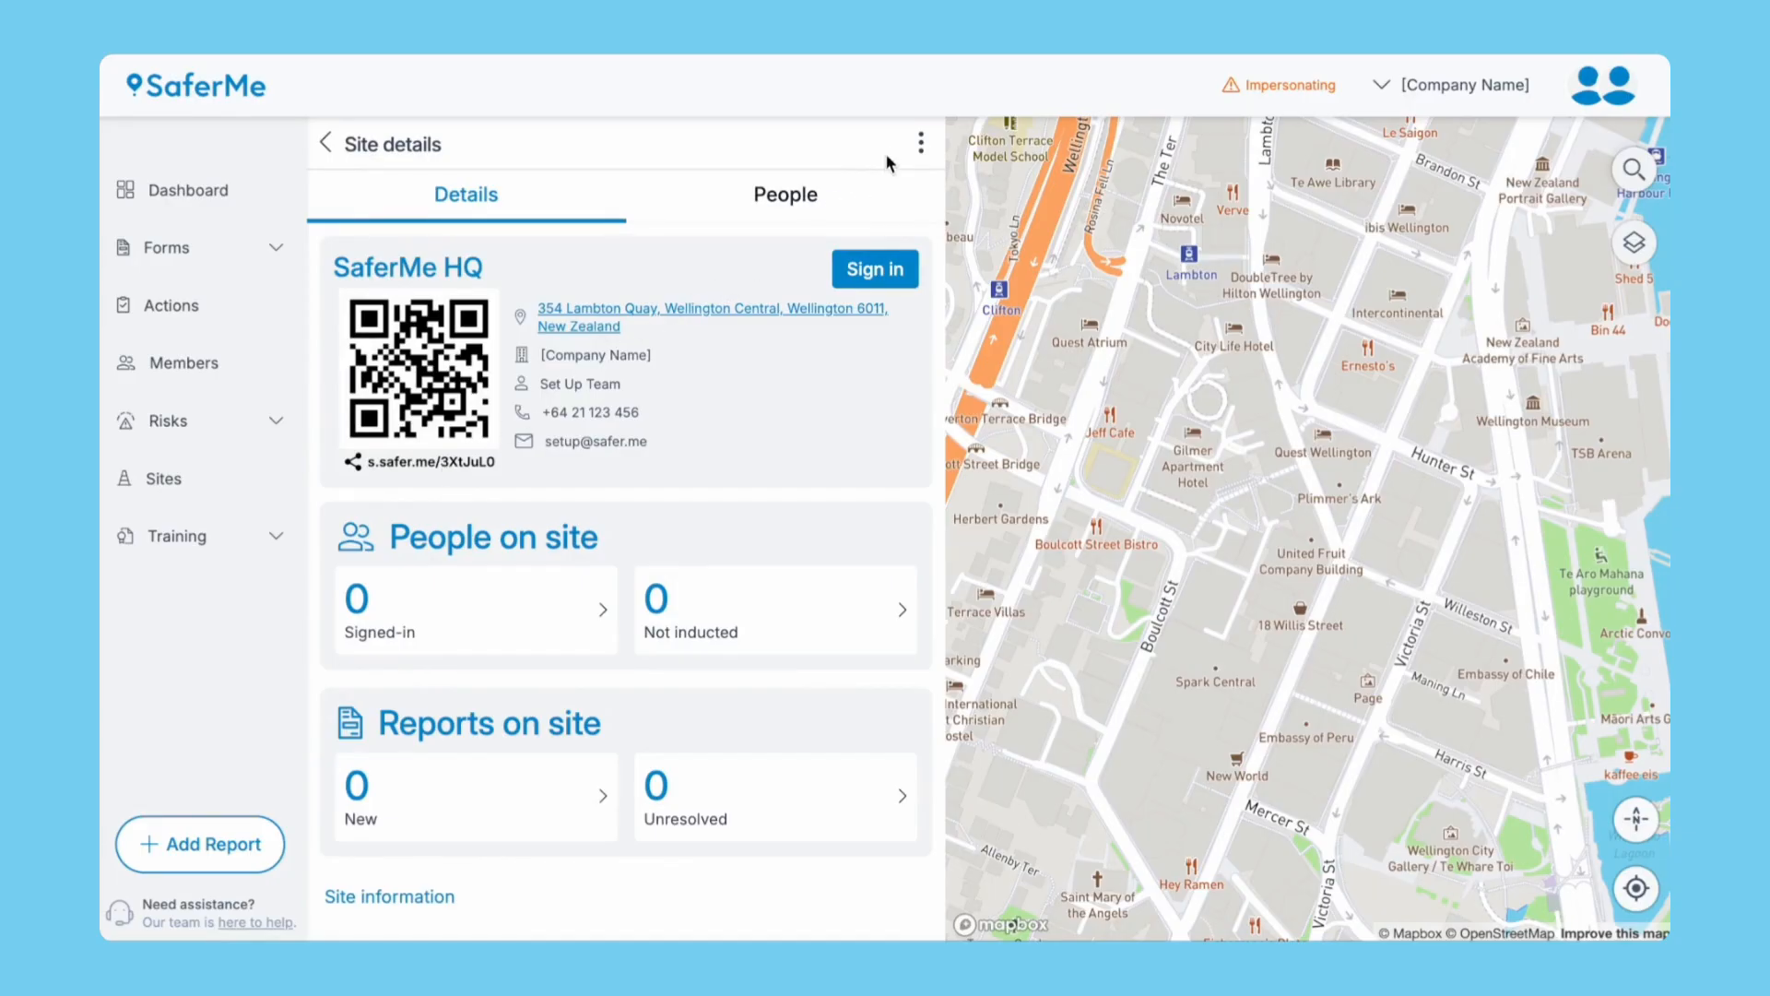
Download the SaferMe HQ site board file.
click(920, 142)
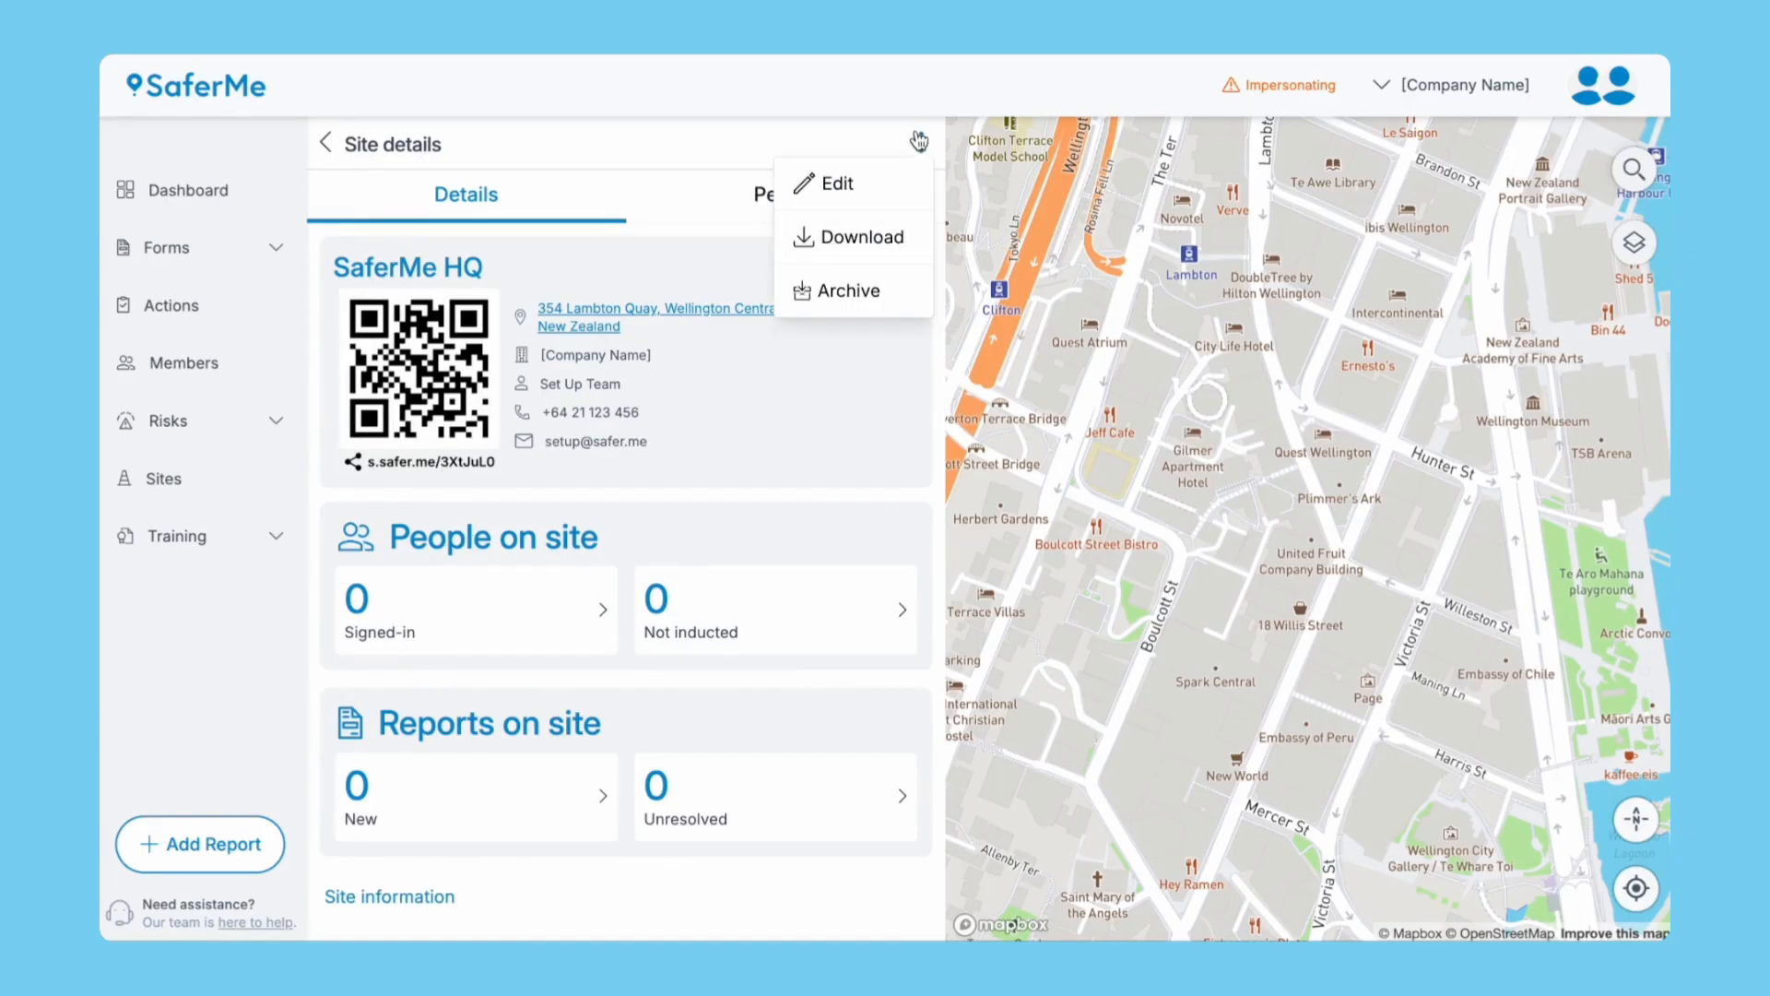
click(867, 238)
click(884, 536)
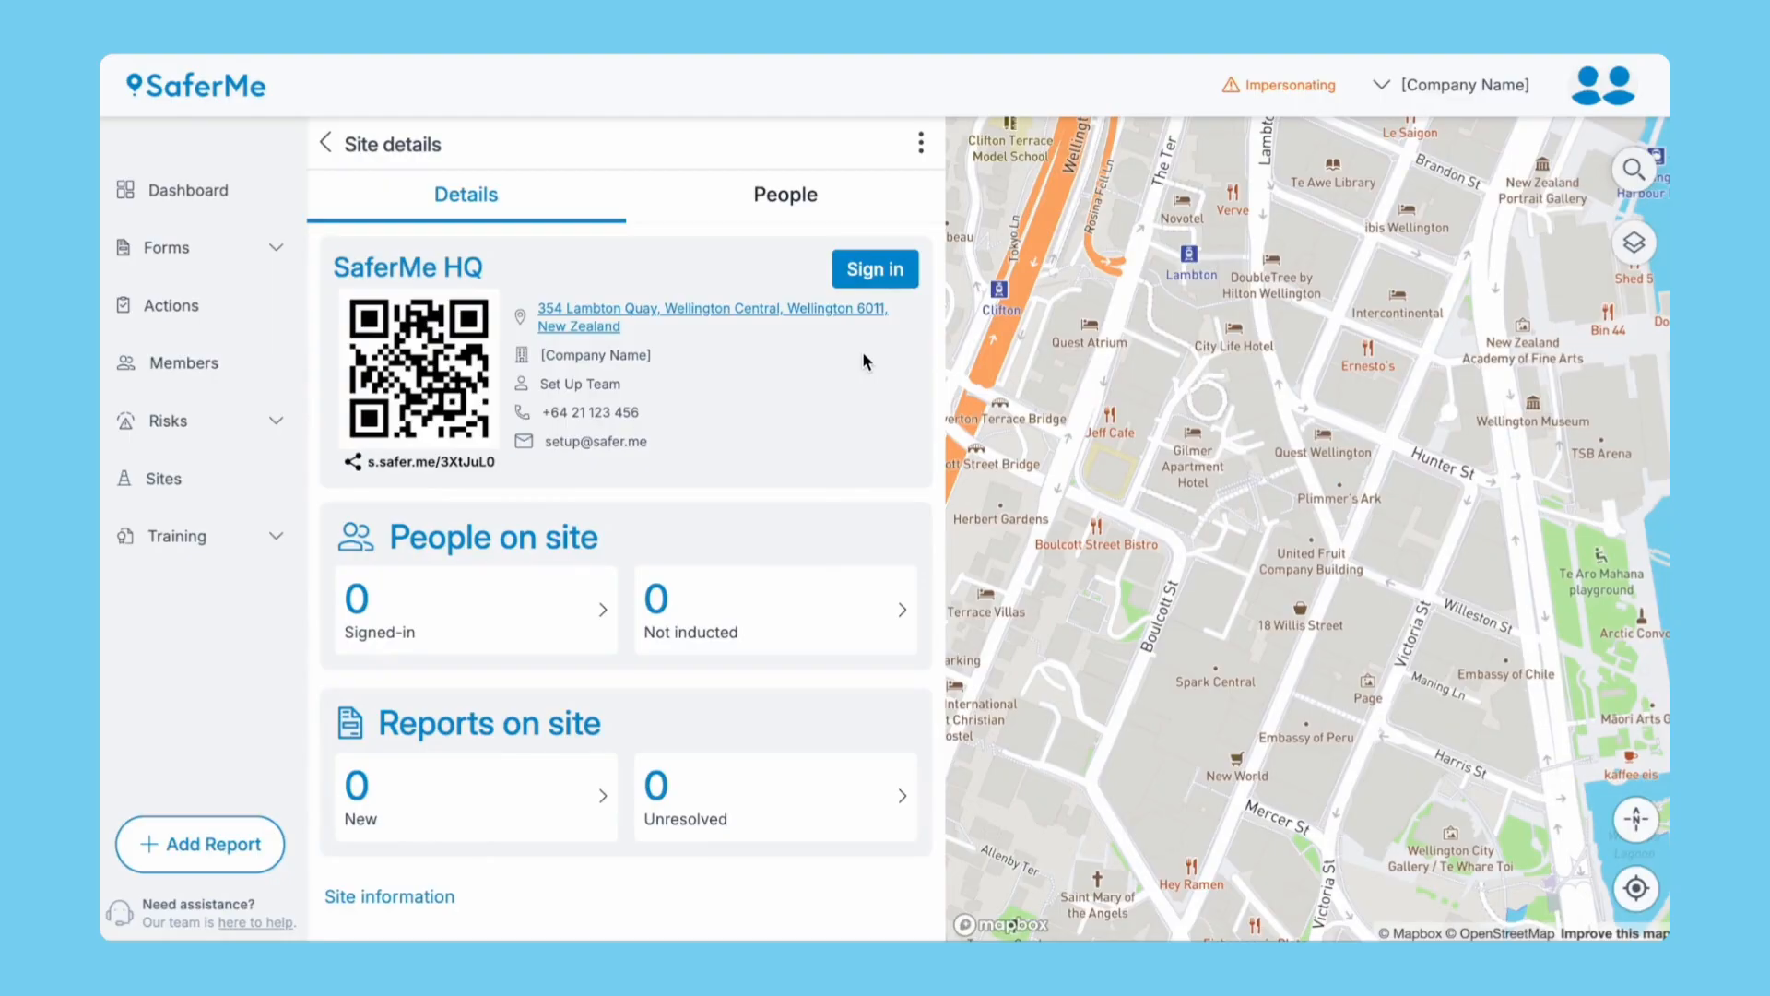
Sign in to SaferMe HQ and confirm the sign-in.
click(866, 269)
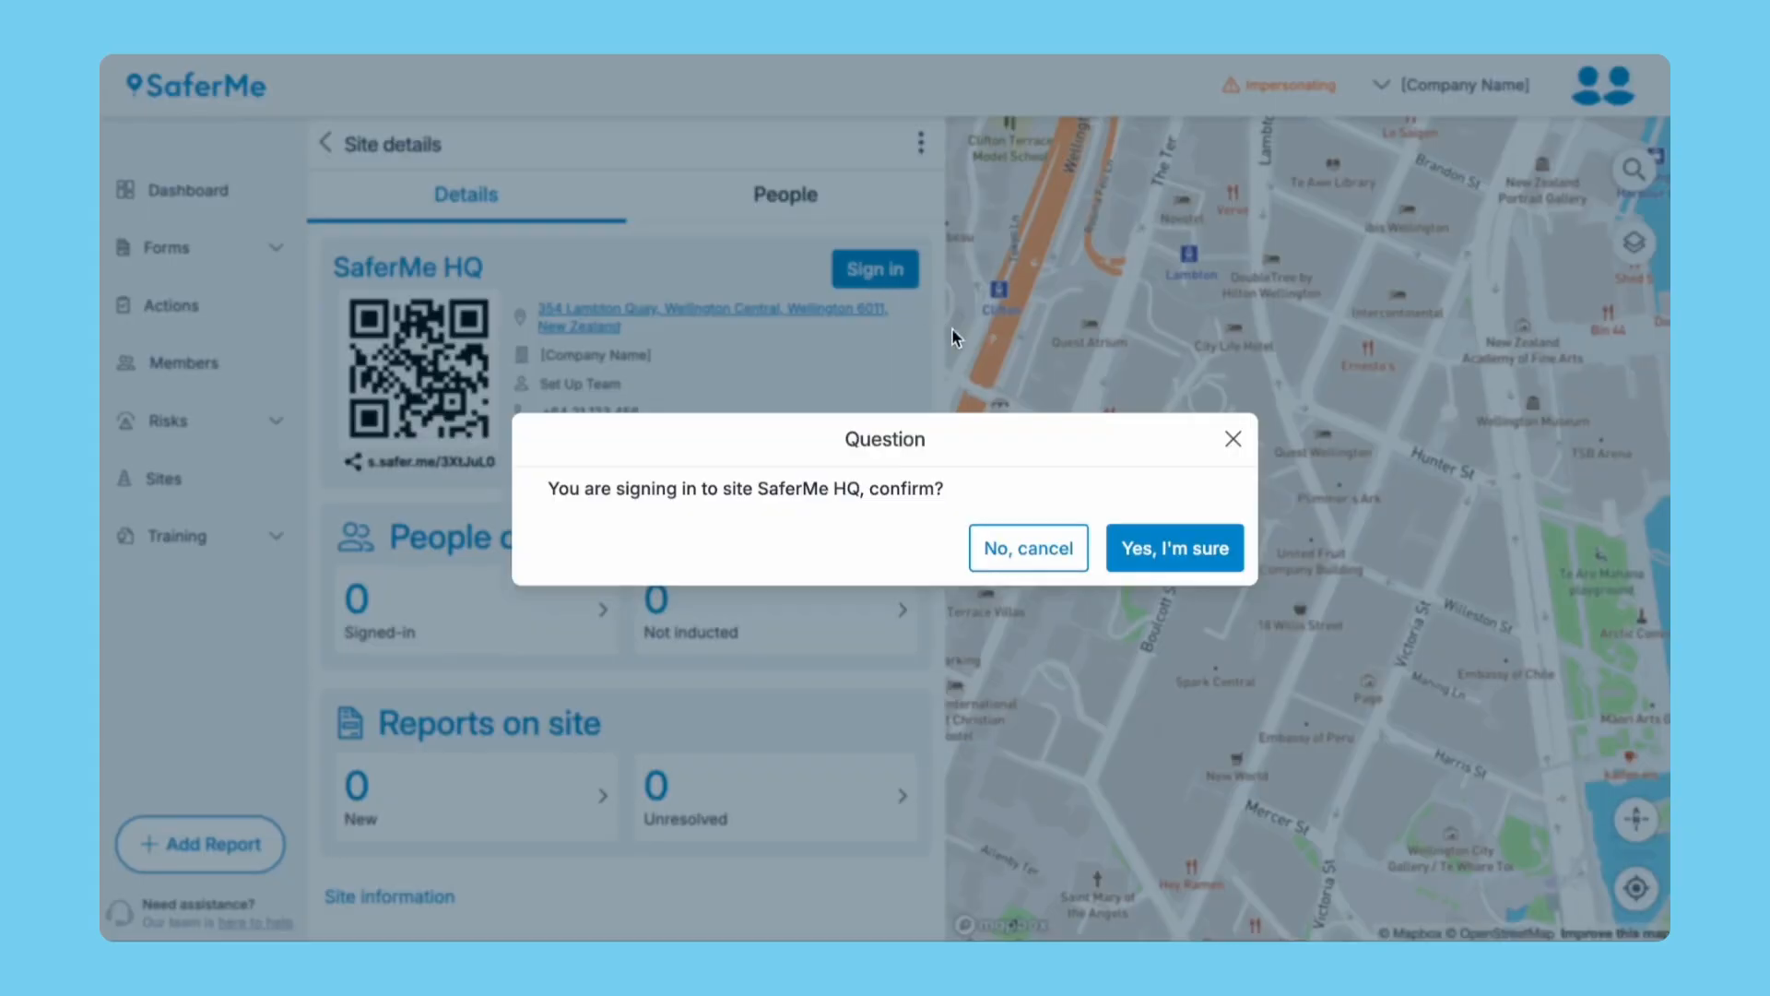
click(1141, 552)
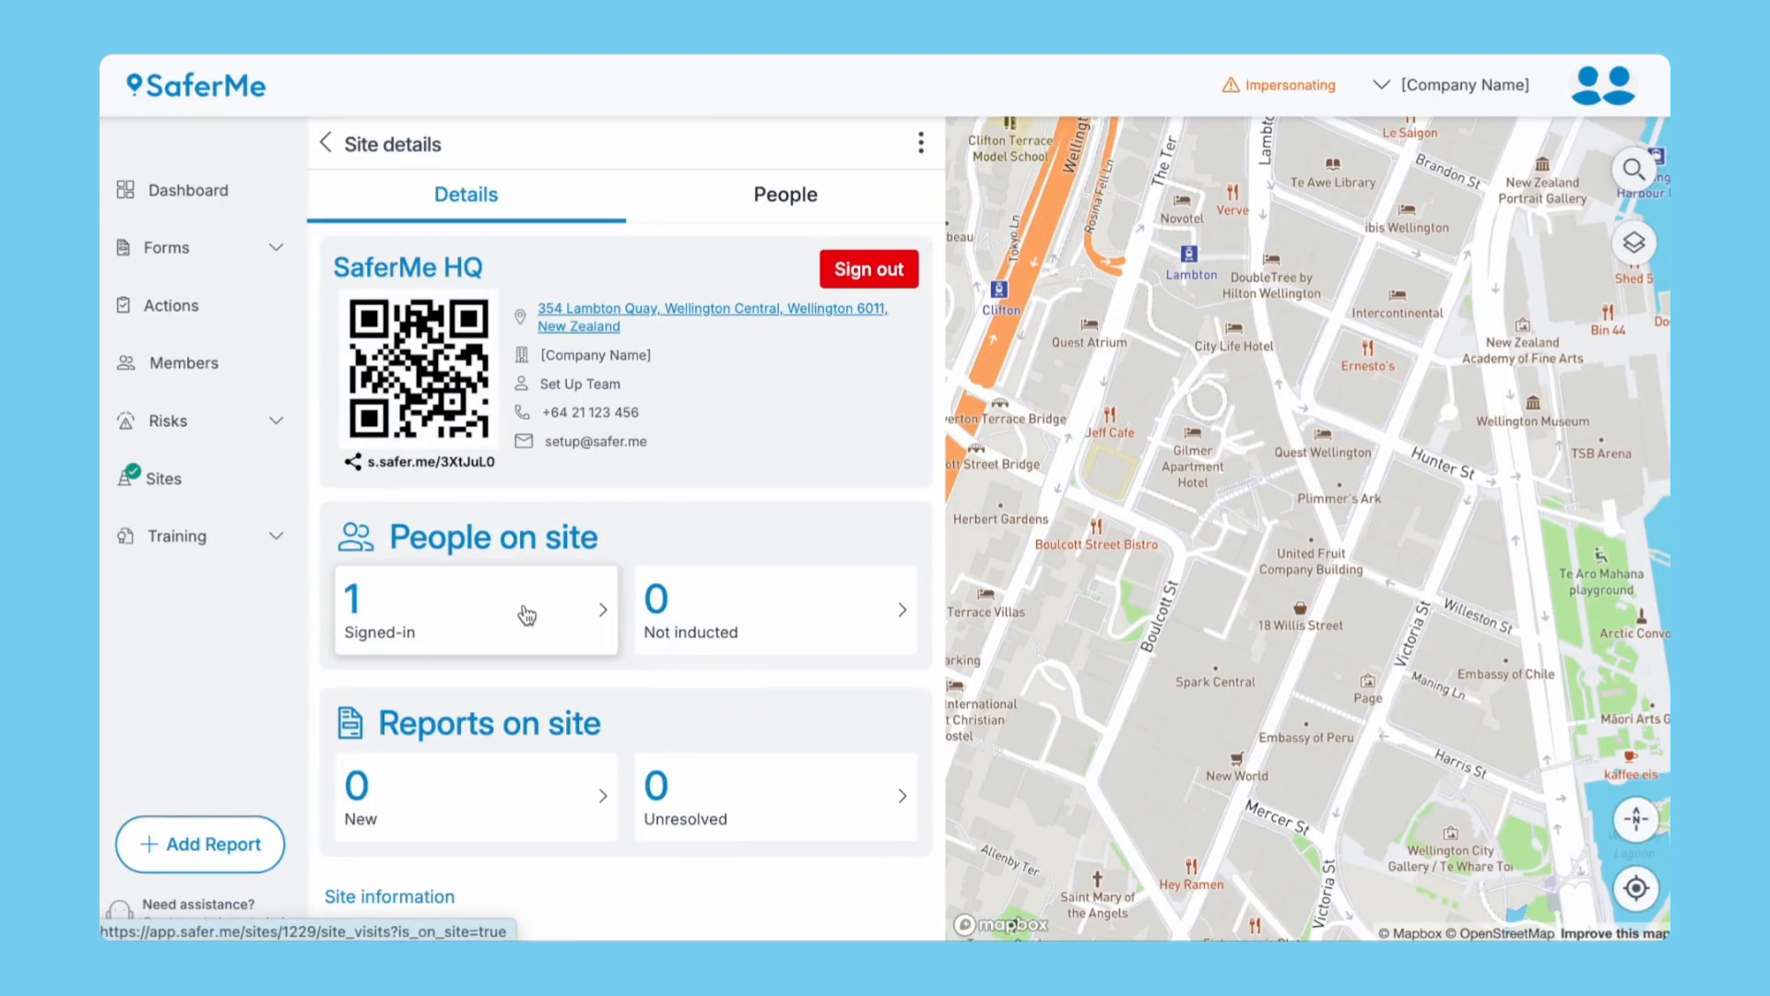
scroll(526, 615, down, 1)
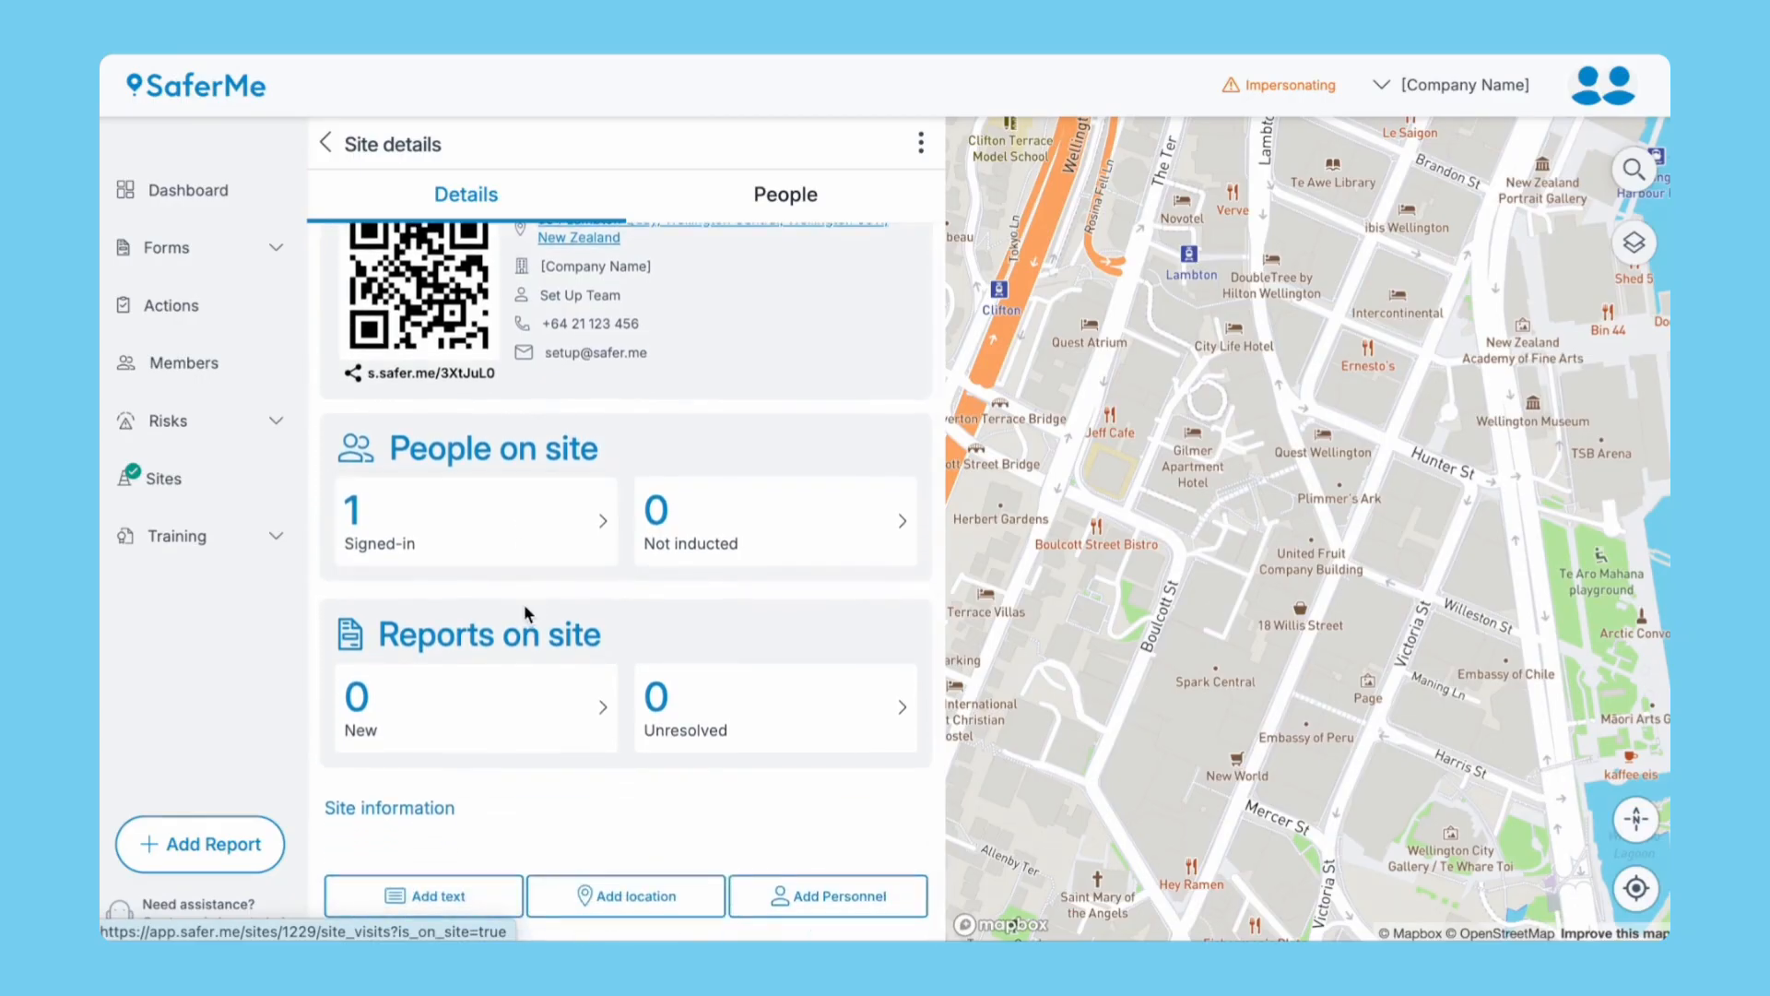
click(458, 890)
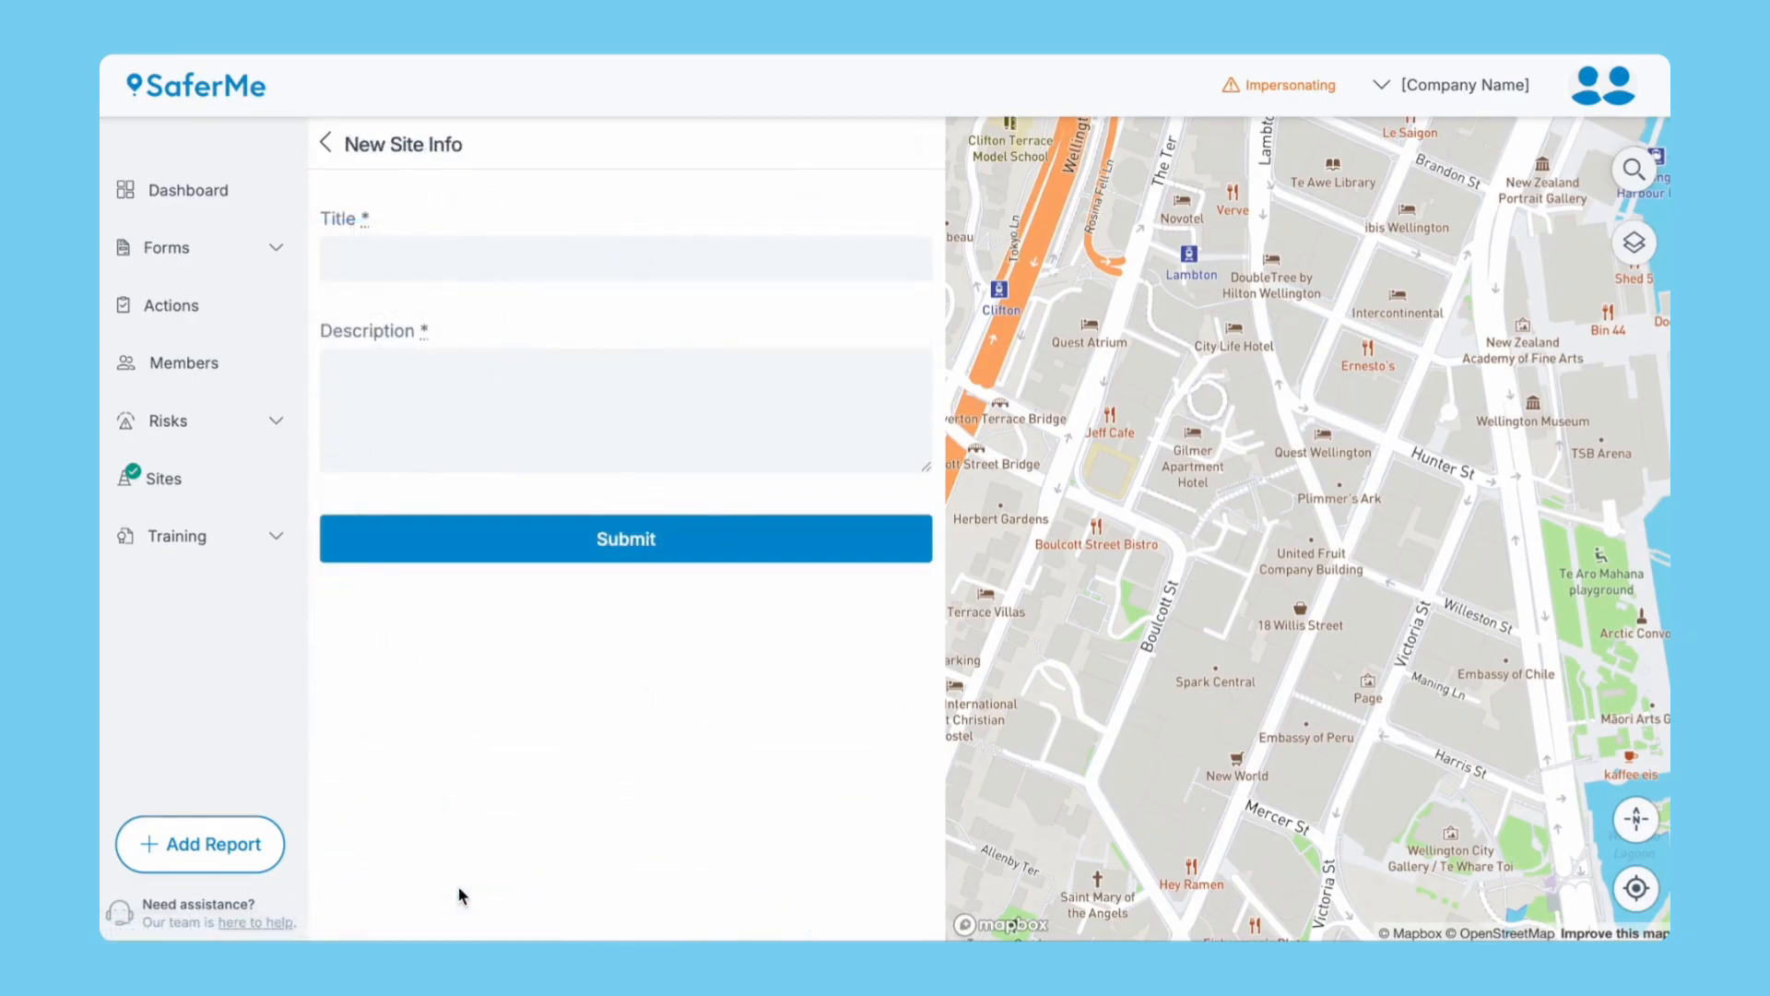
click(403, 264)
click(325, 144)
scroll(381, 376, down, 1)
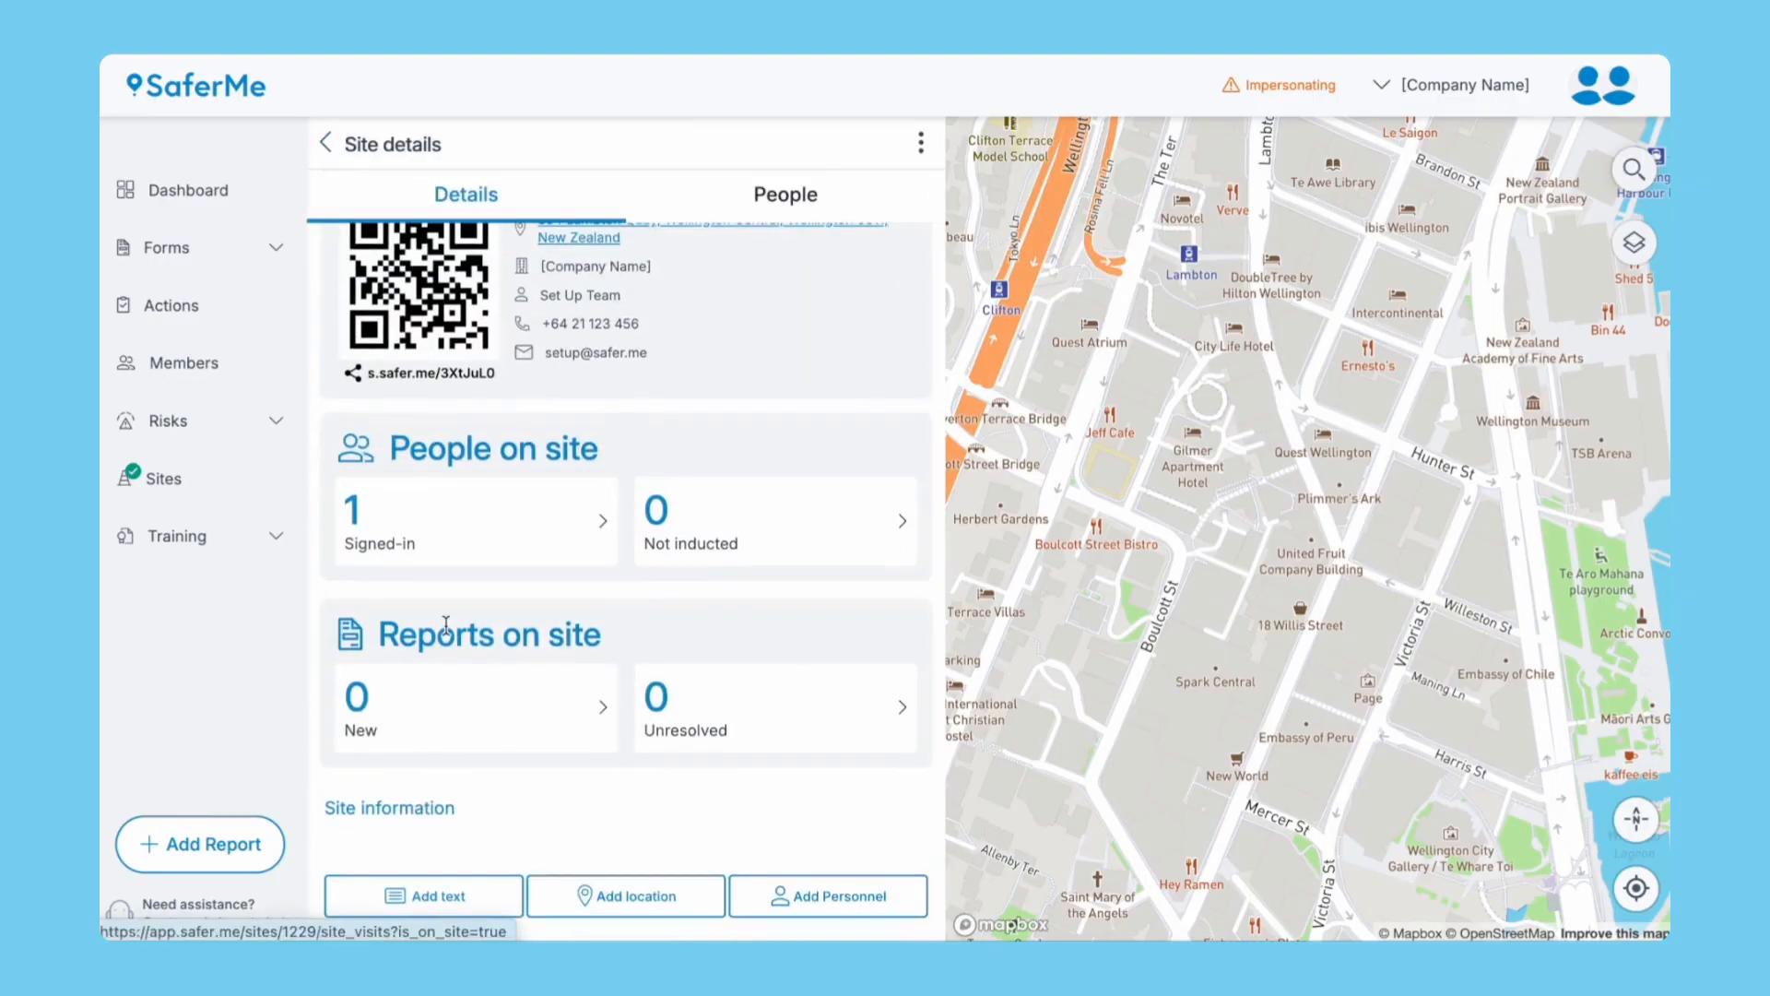
click(590, 892)
click(415, 251)
text(Nearest Medical Centre)
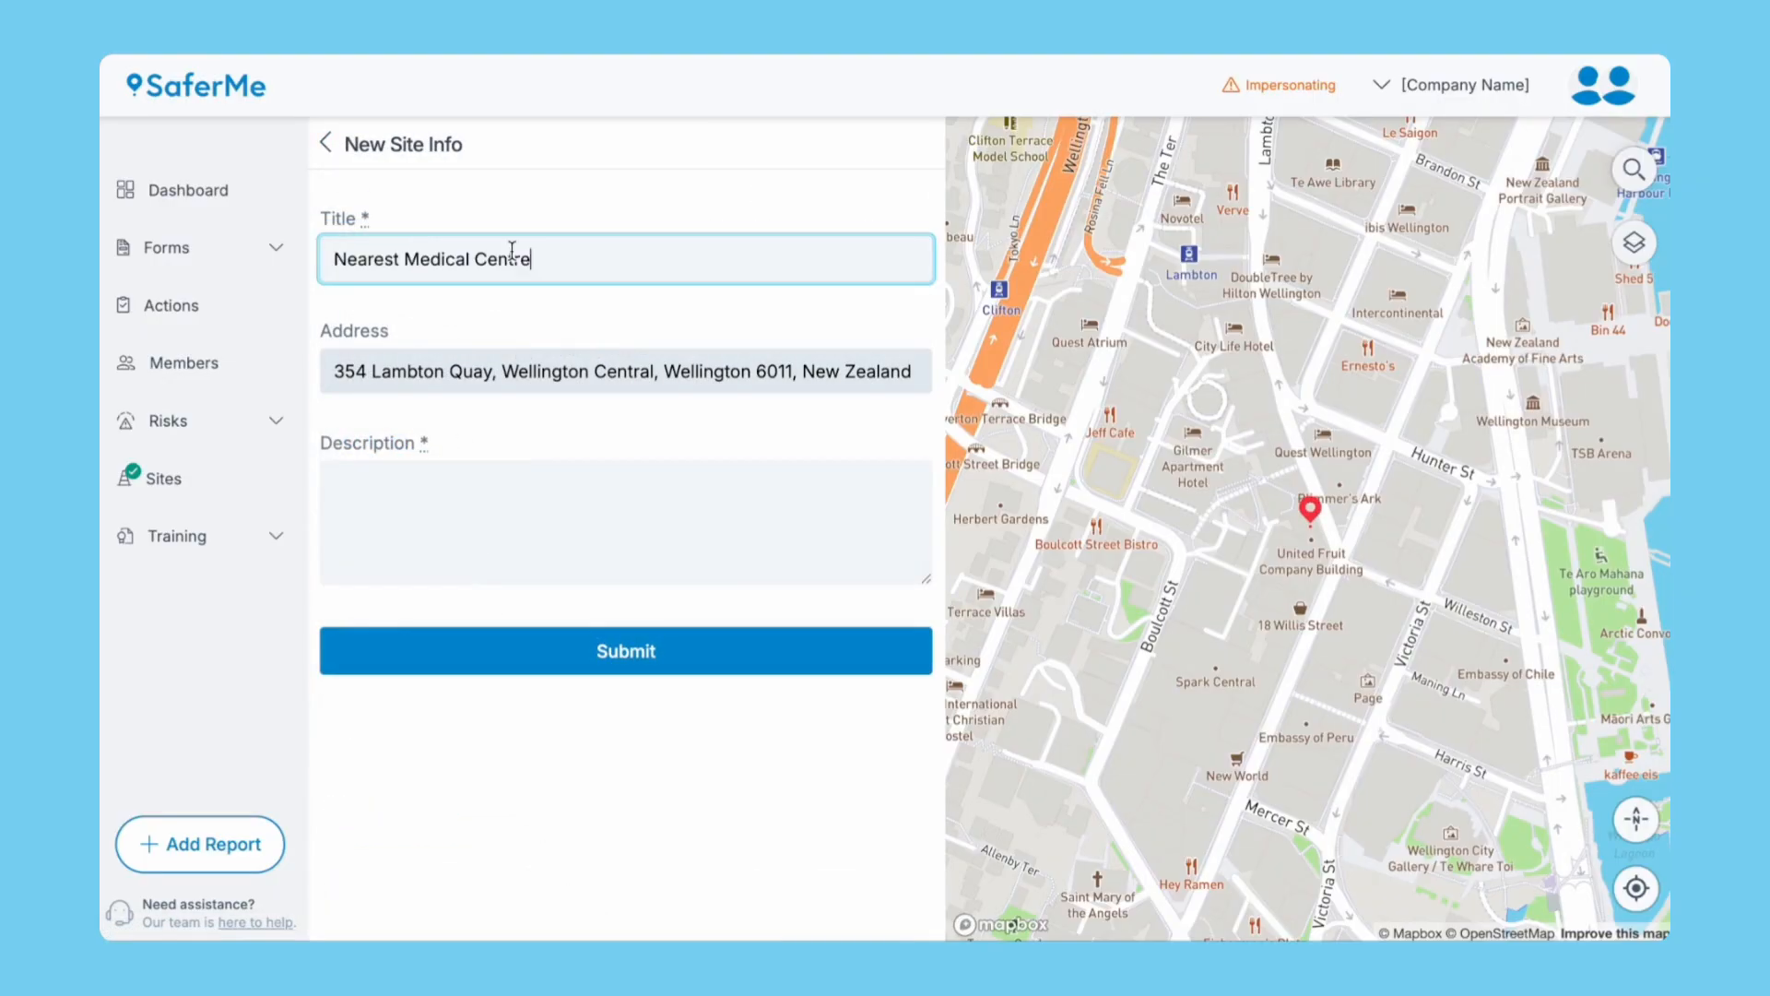
drag(1346, 211, 1319, 177)
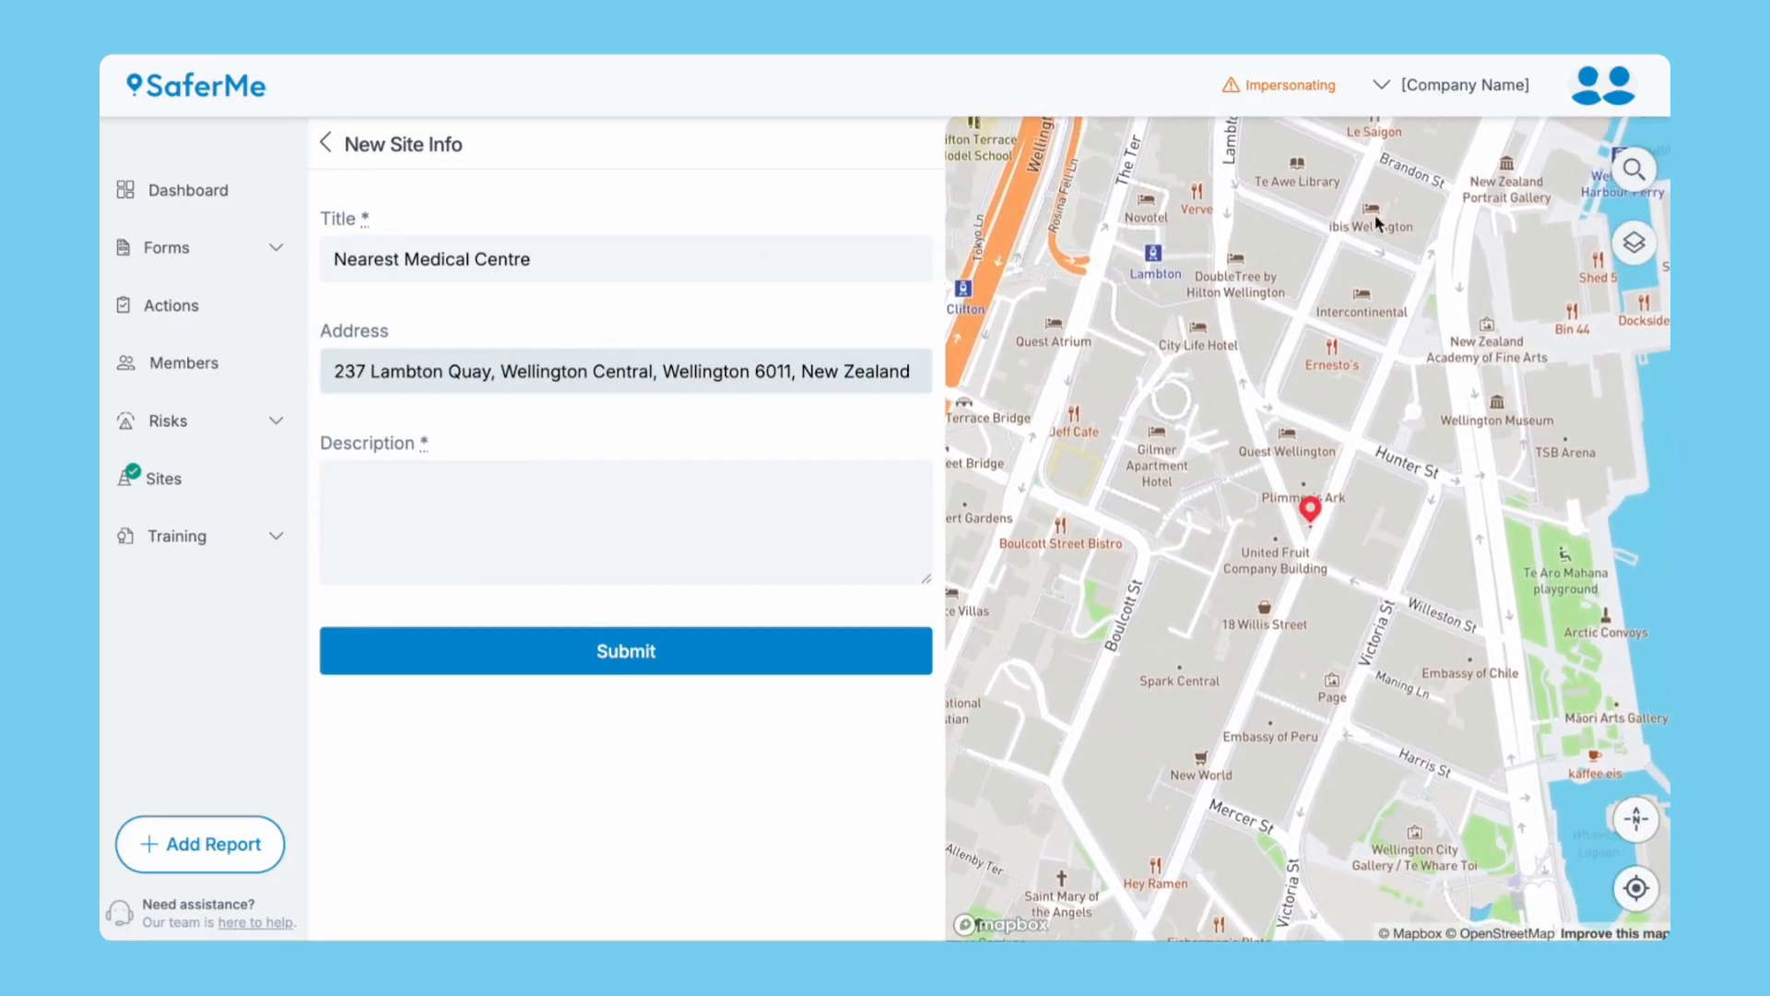
click(1634, 169)
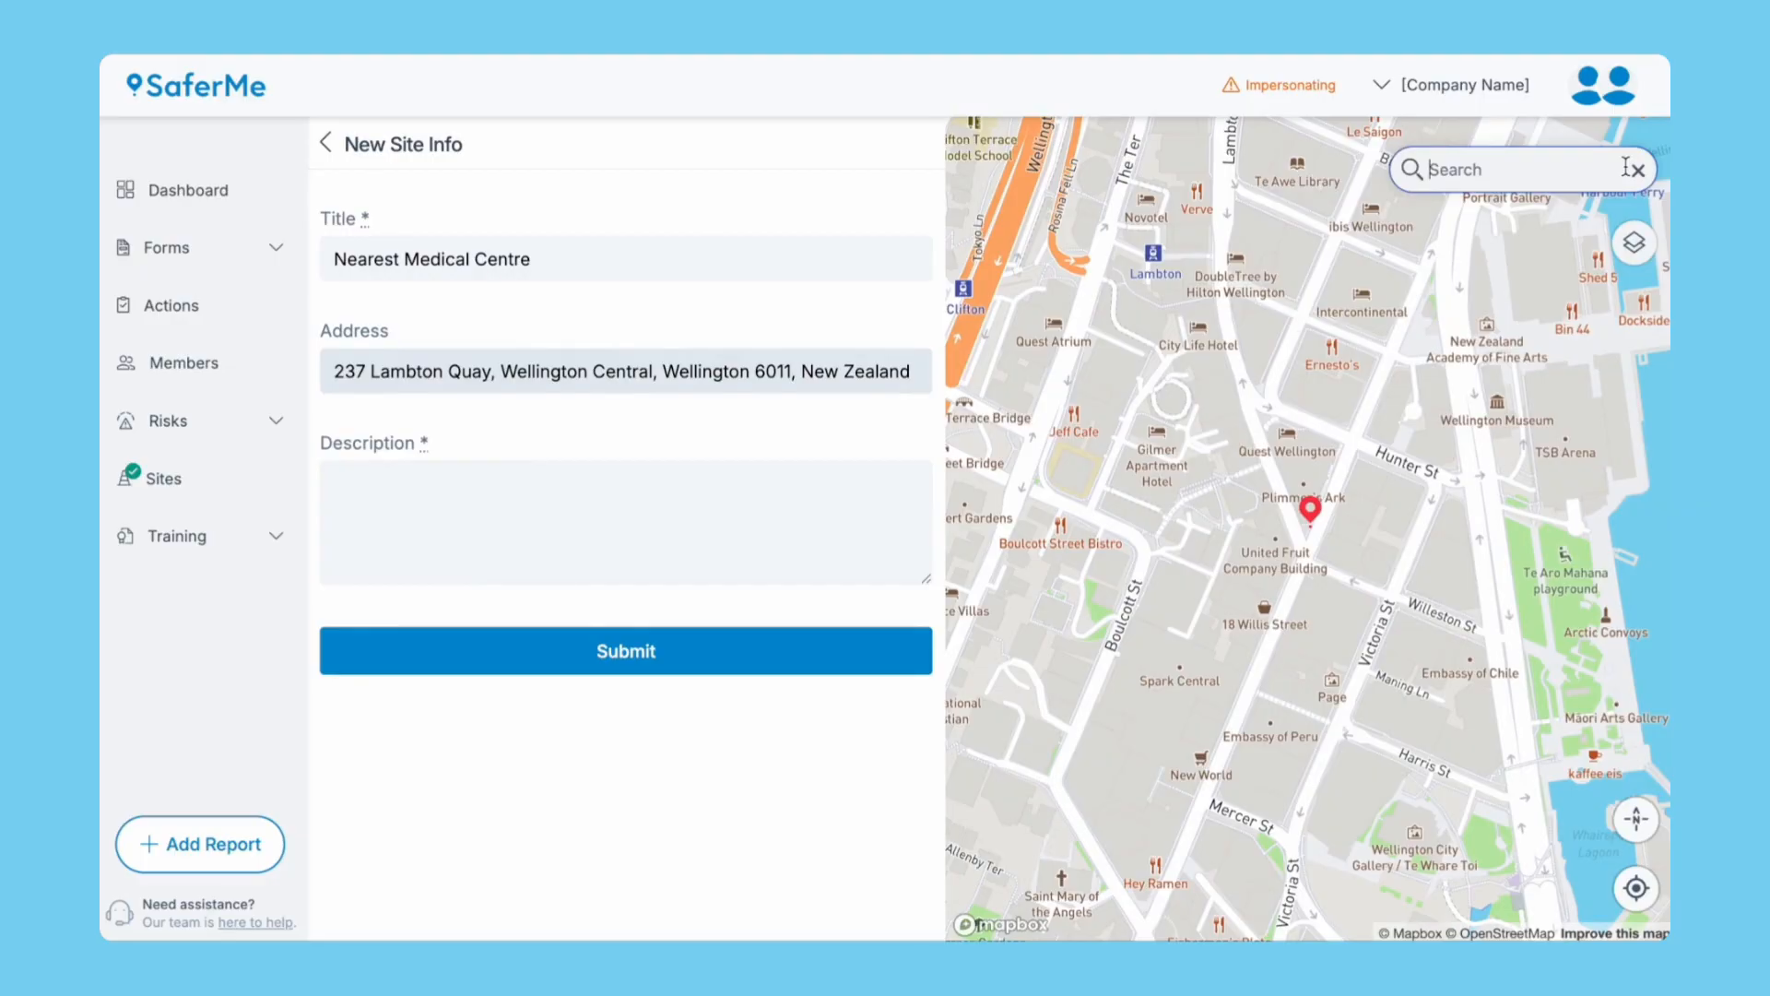
click(895, 501)
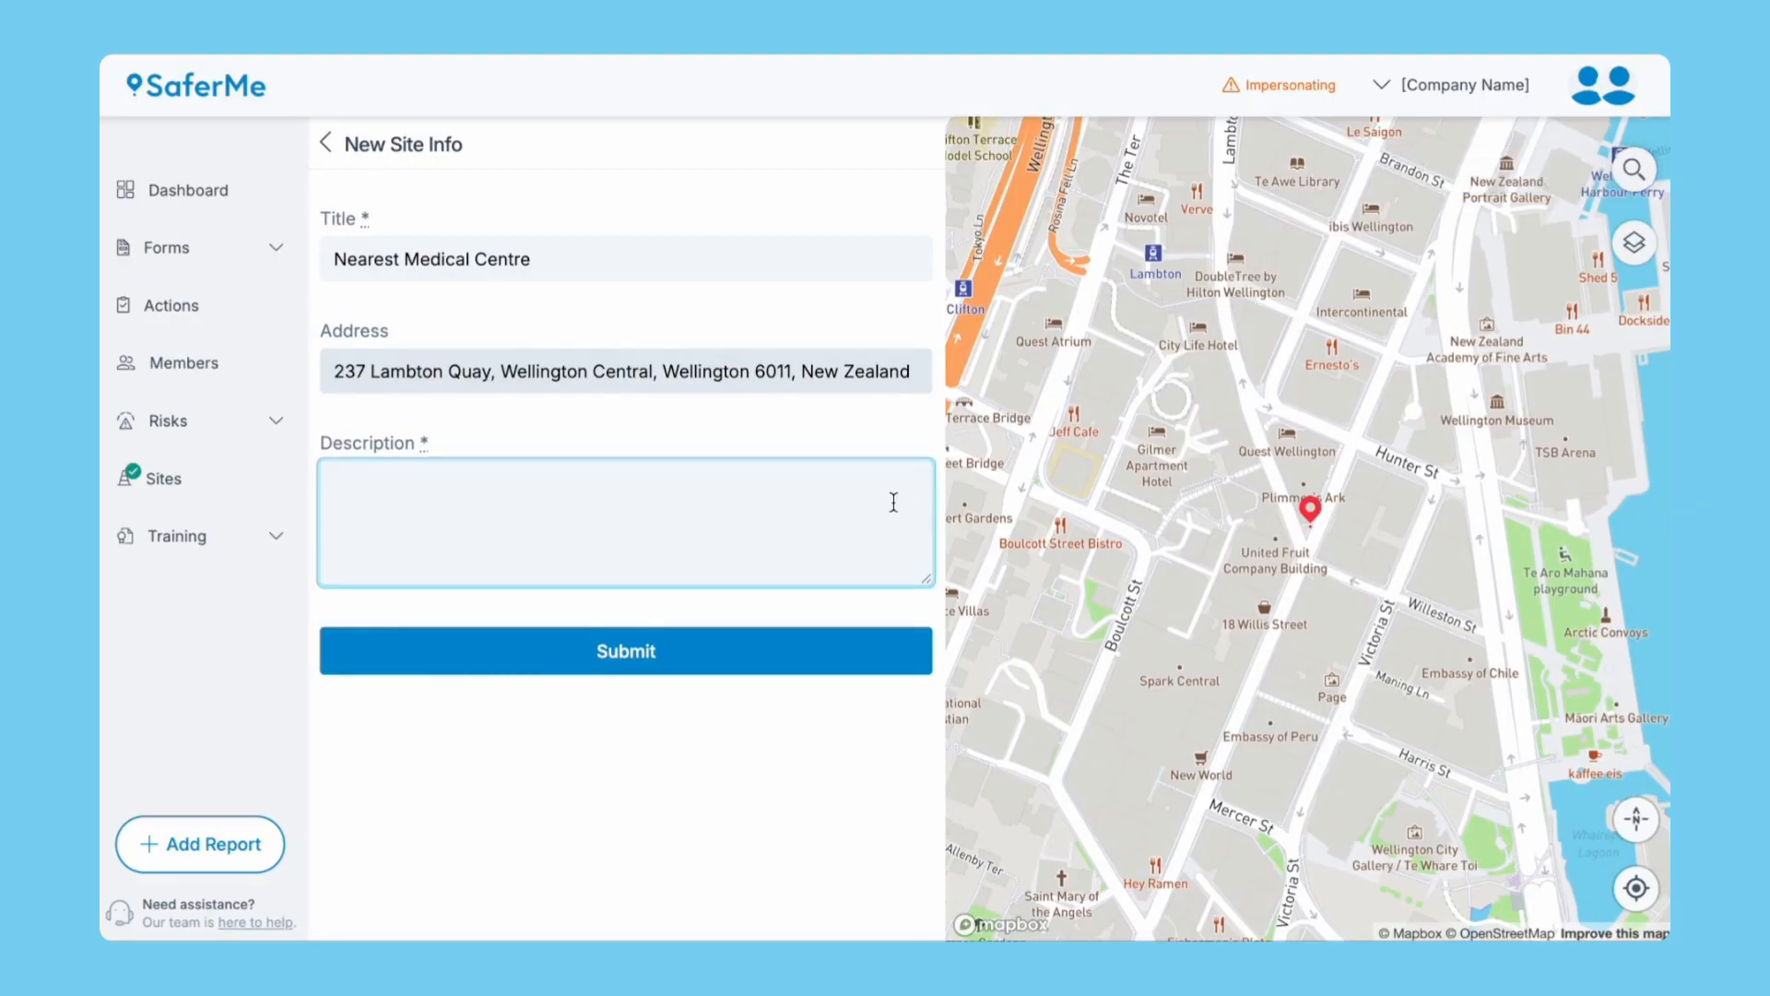
click(327, 144)
scroll(427, 455, down, 1)
click(811, 903)
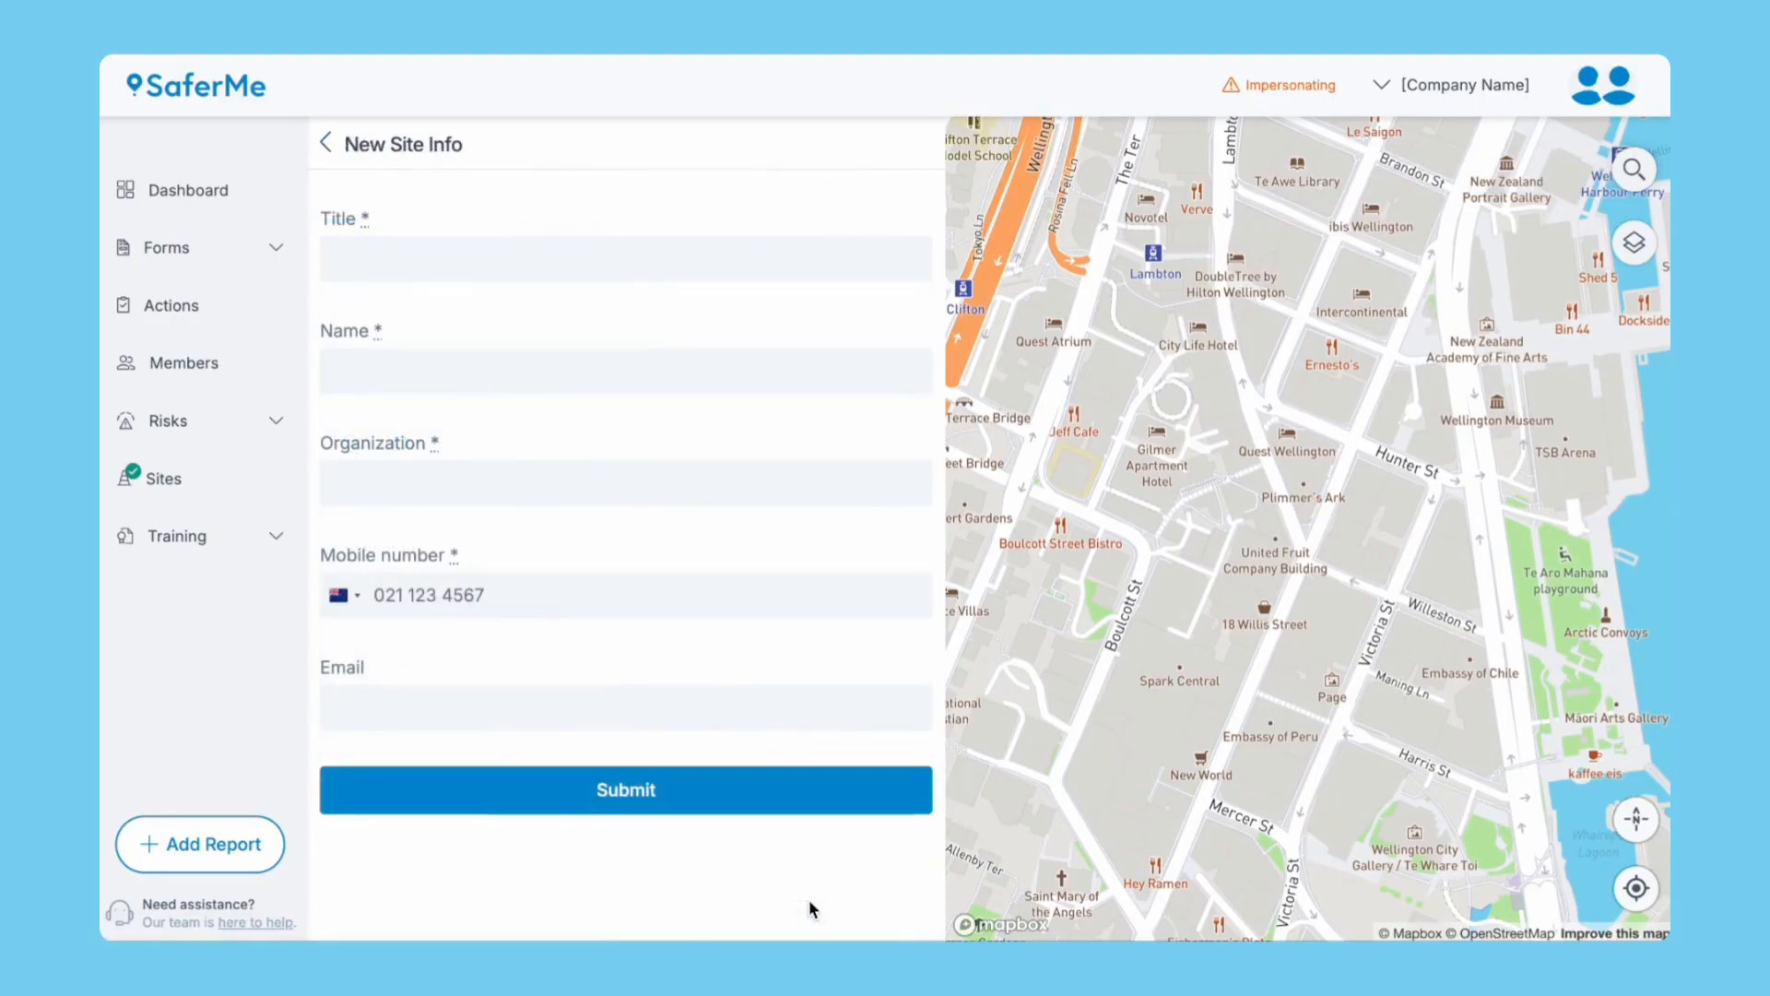
click(649, 266)
text(First Aider)
click(635, 358)
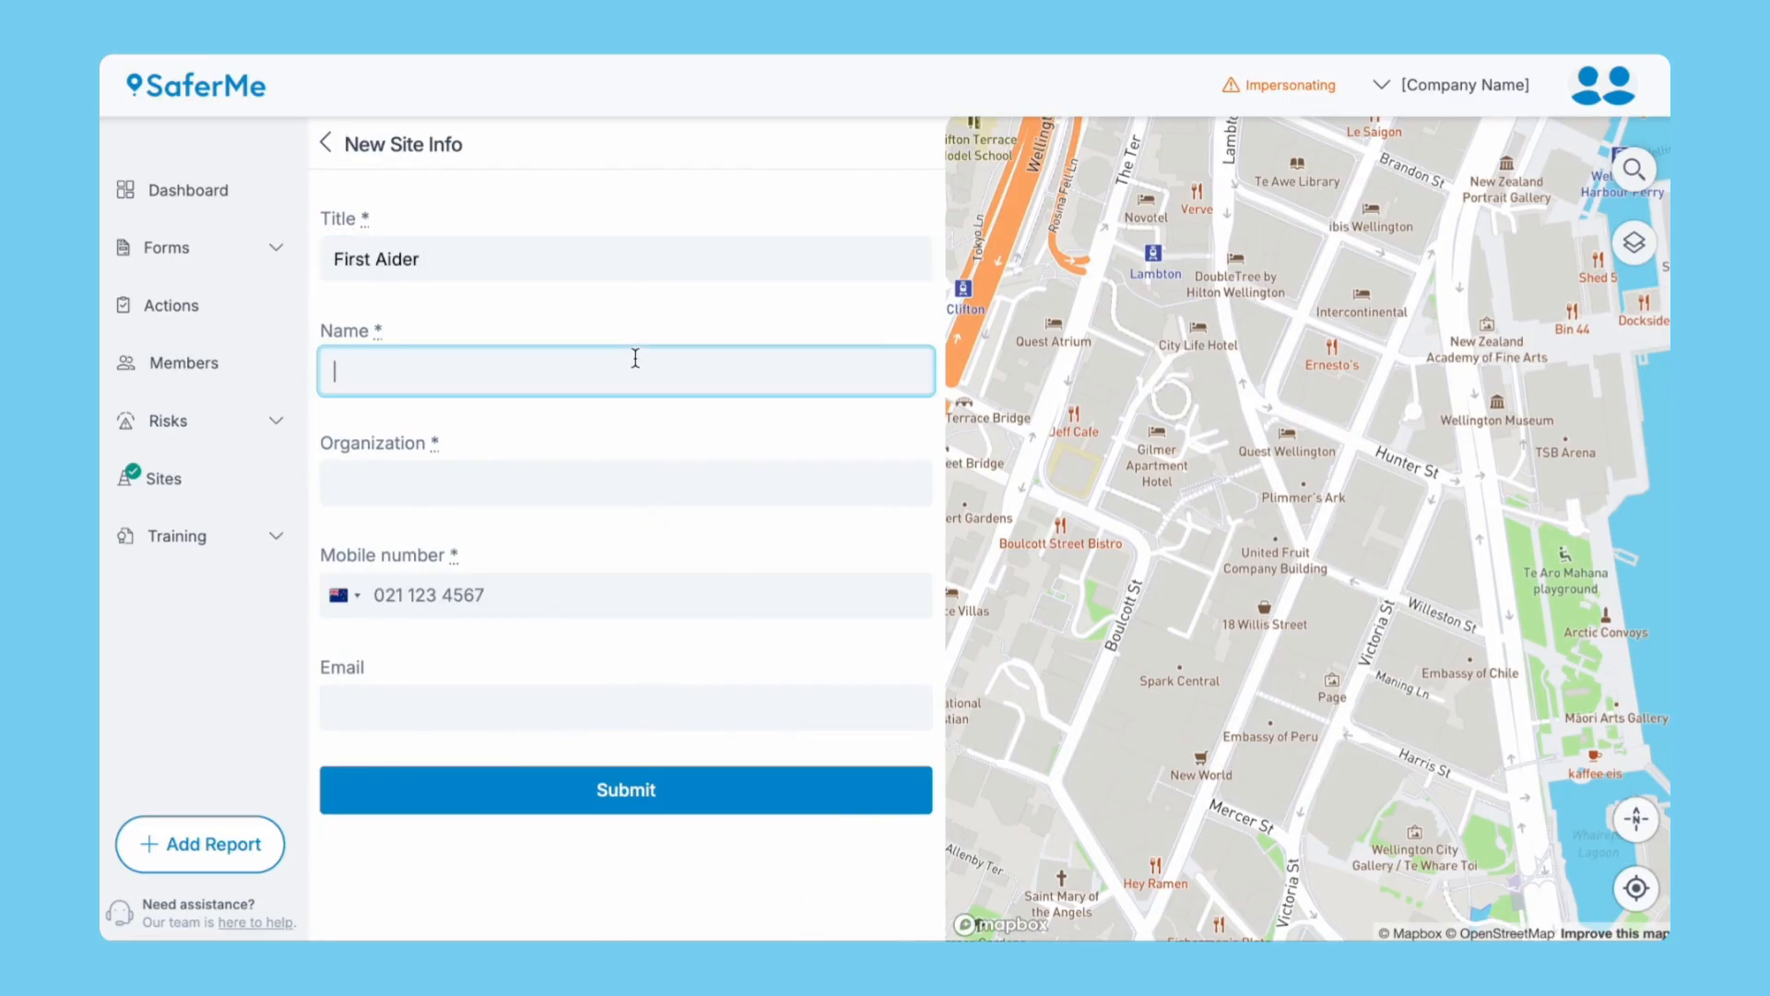
click(326, 144)
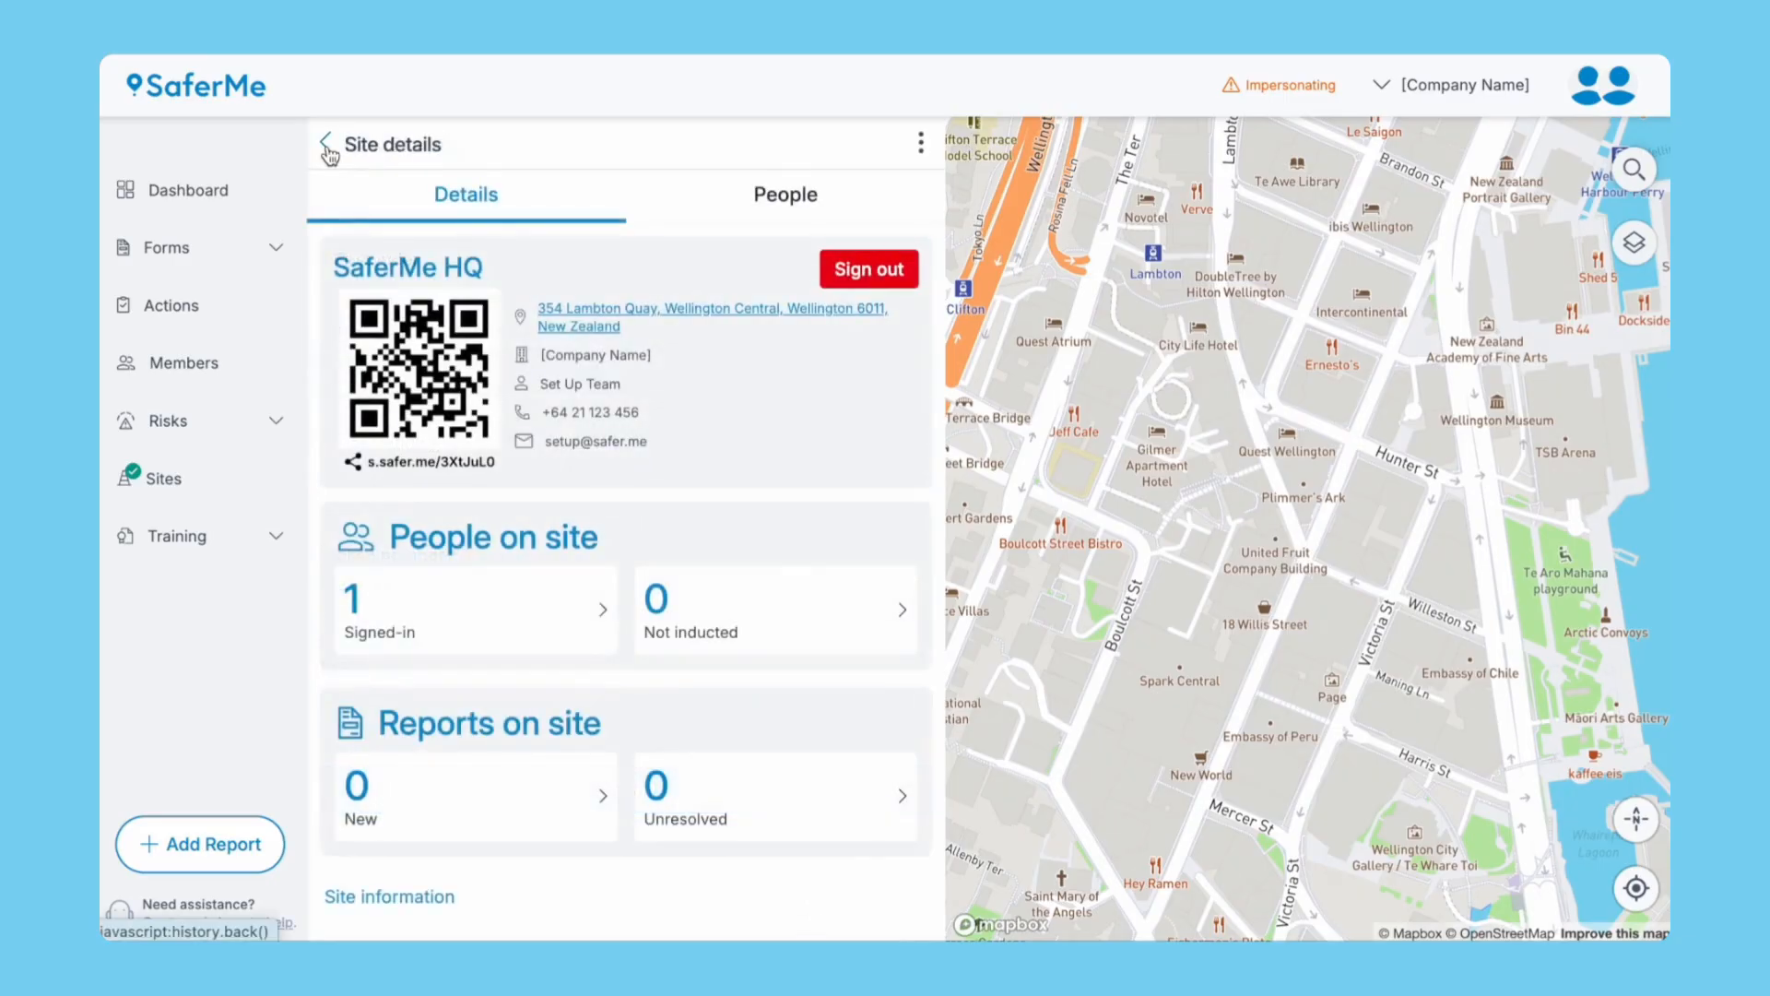
Check who is on site at SaferMe HQ, then return to the Dashboard.
click(159, 479)
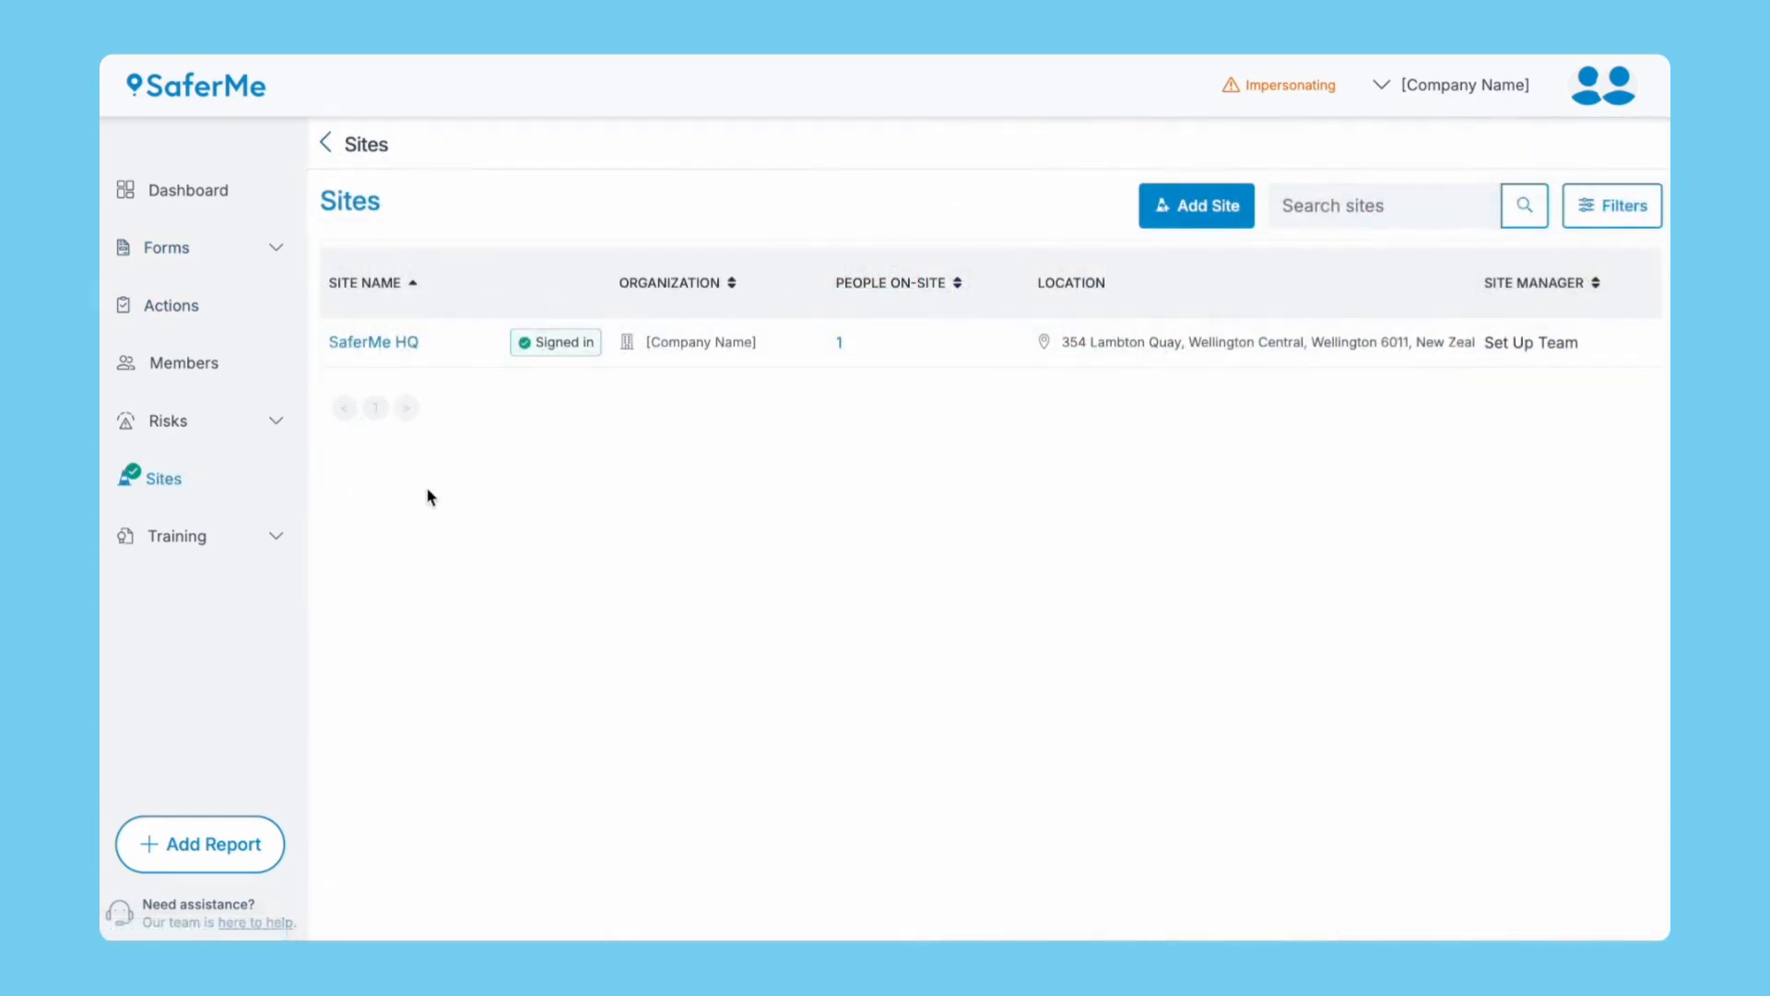
click(839, 345)
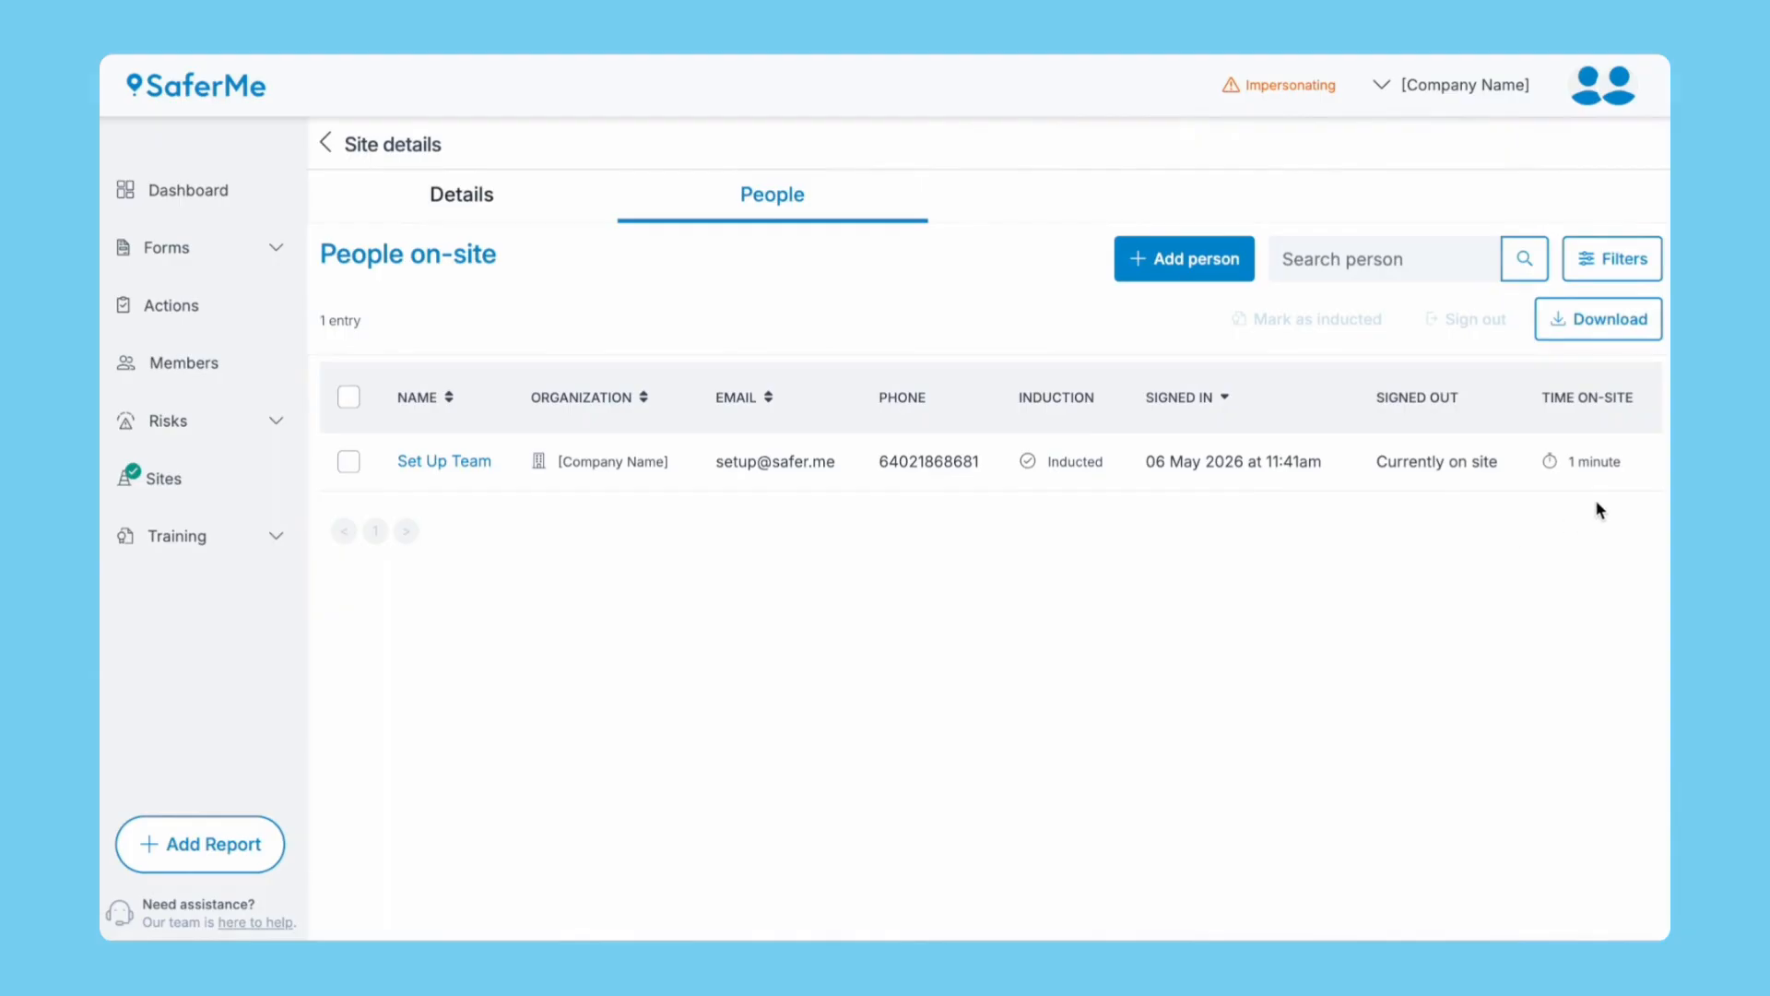
click(190, 190)
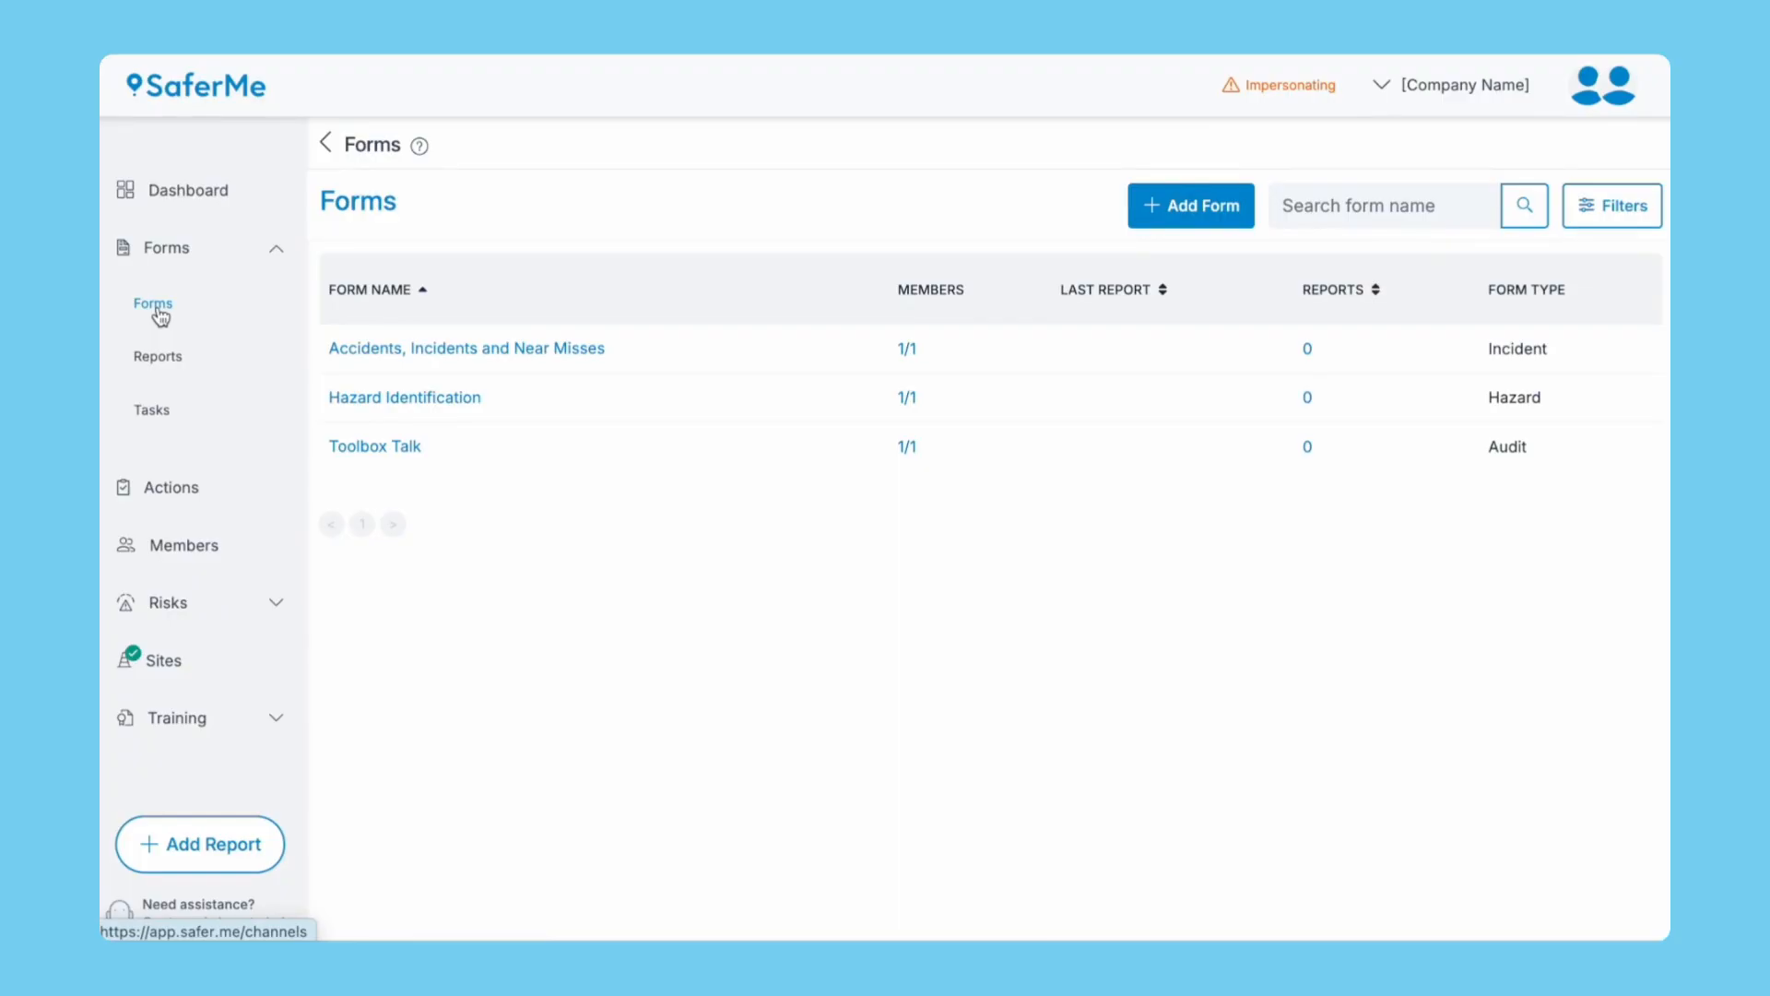
Create a Vehicle Check form described 'Complete before using the vehicle'.
click(1148, 206)
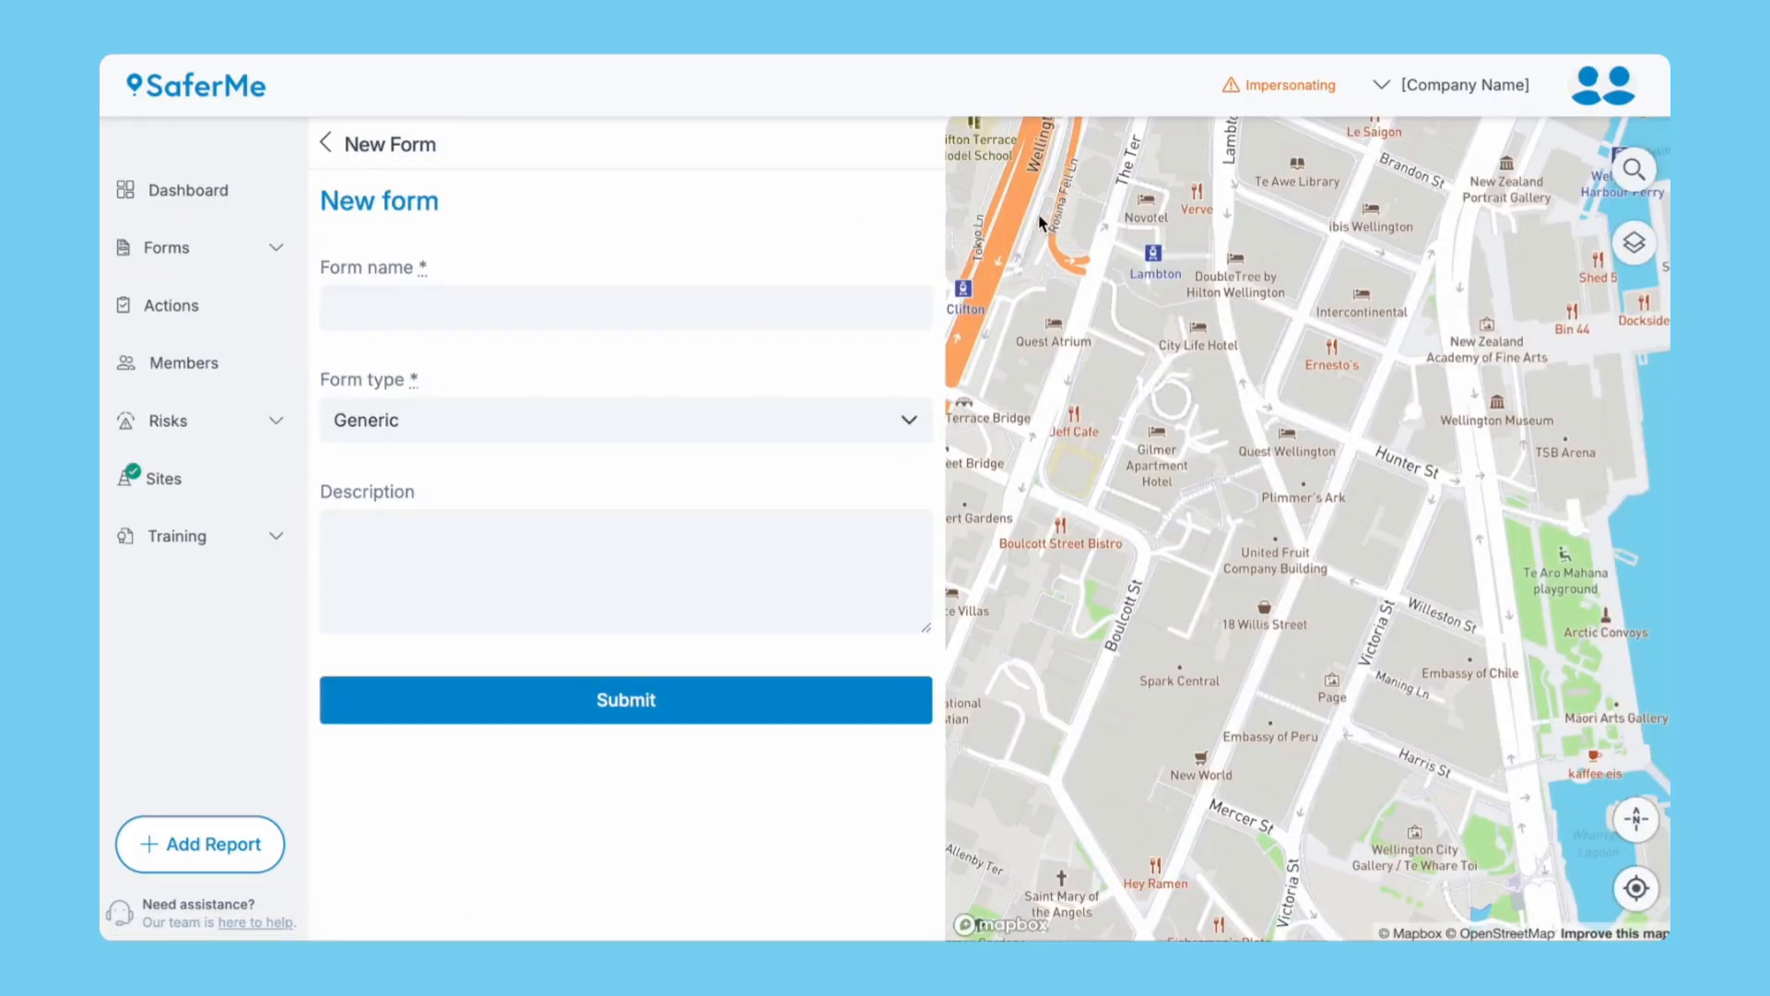
click(758, 299)
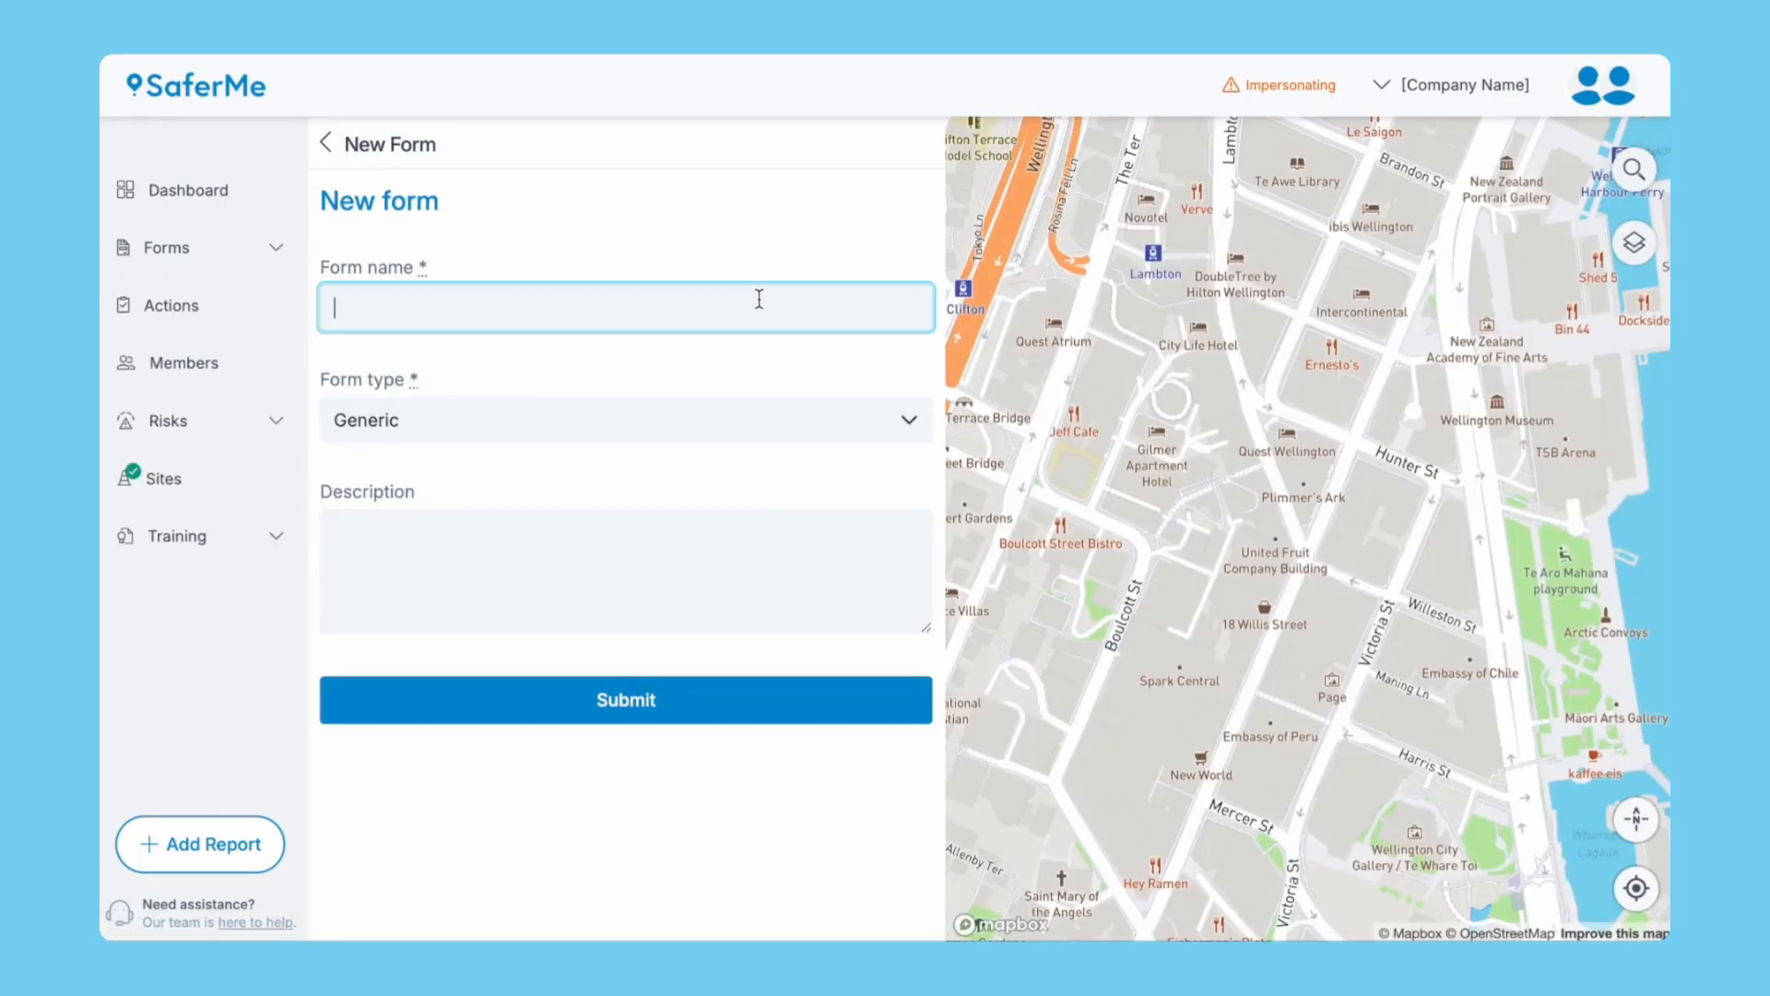
text(Vehicle Check)
click(735, 419)
scroll(701, 599, down, 3)
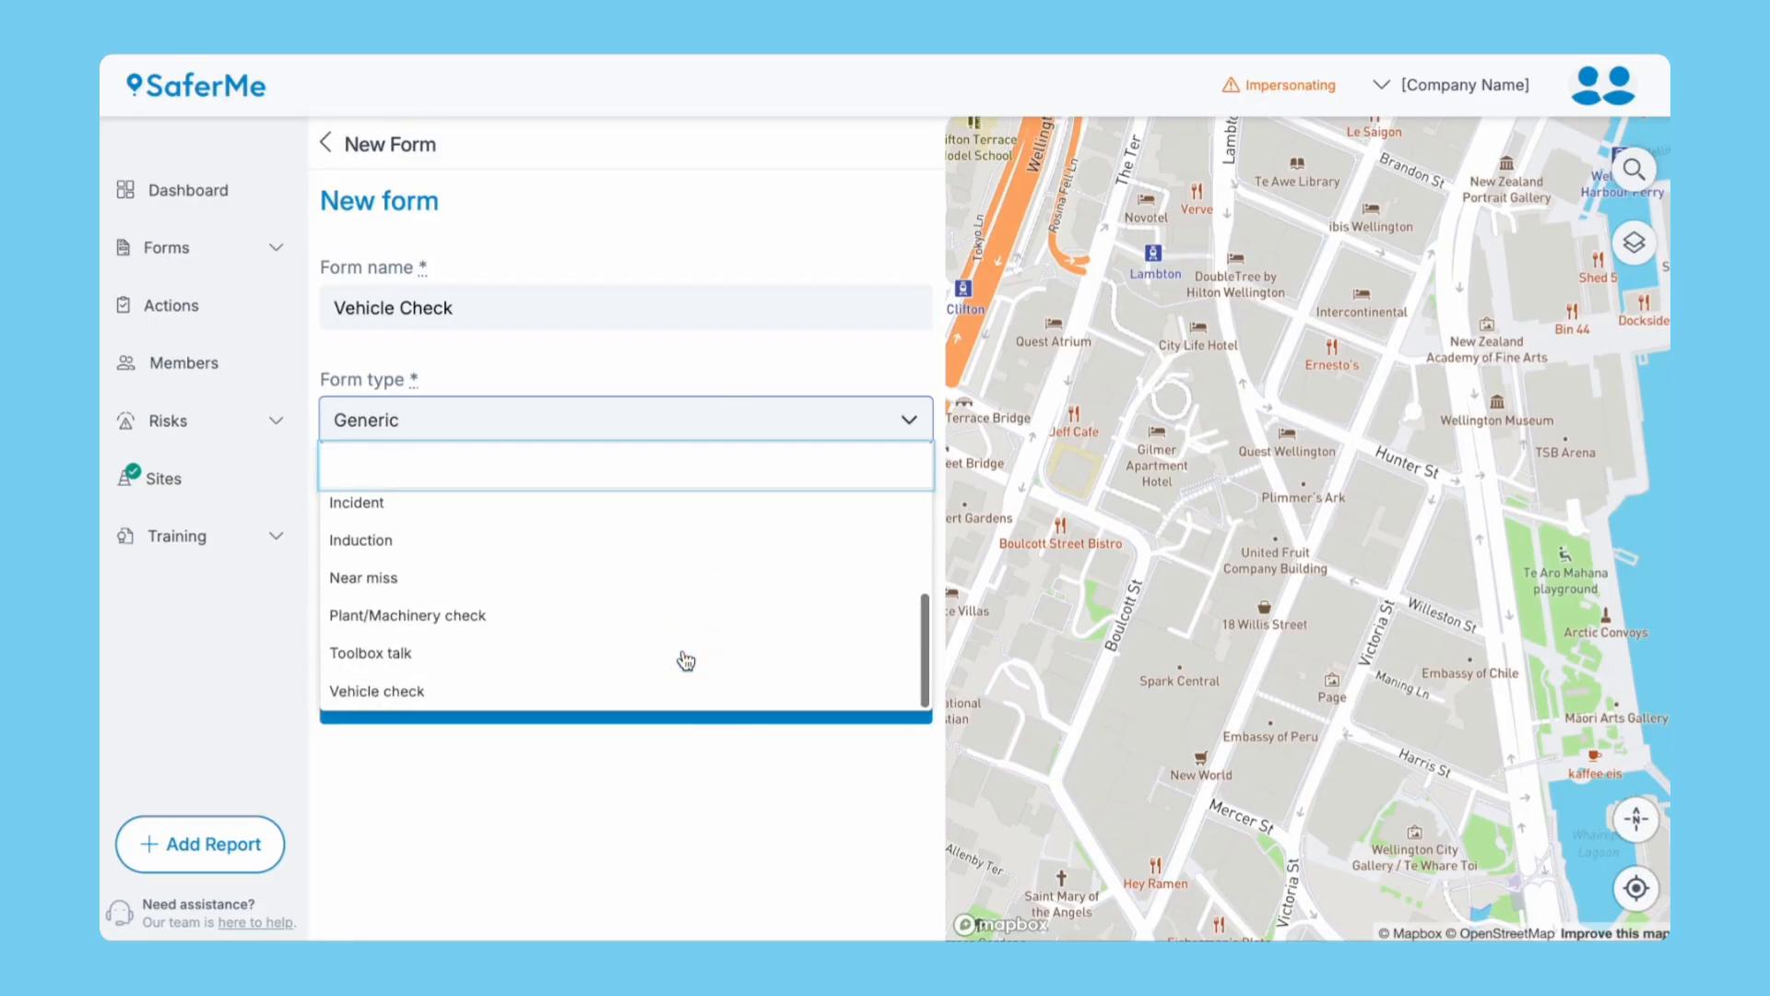
click(636, 565)
text(Complete before using the vehicle)
click(610, 679)
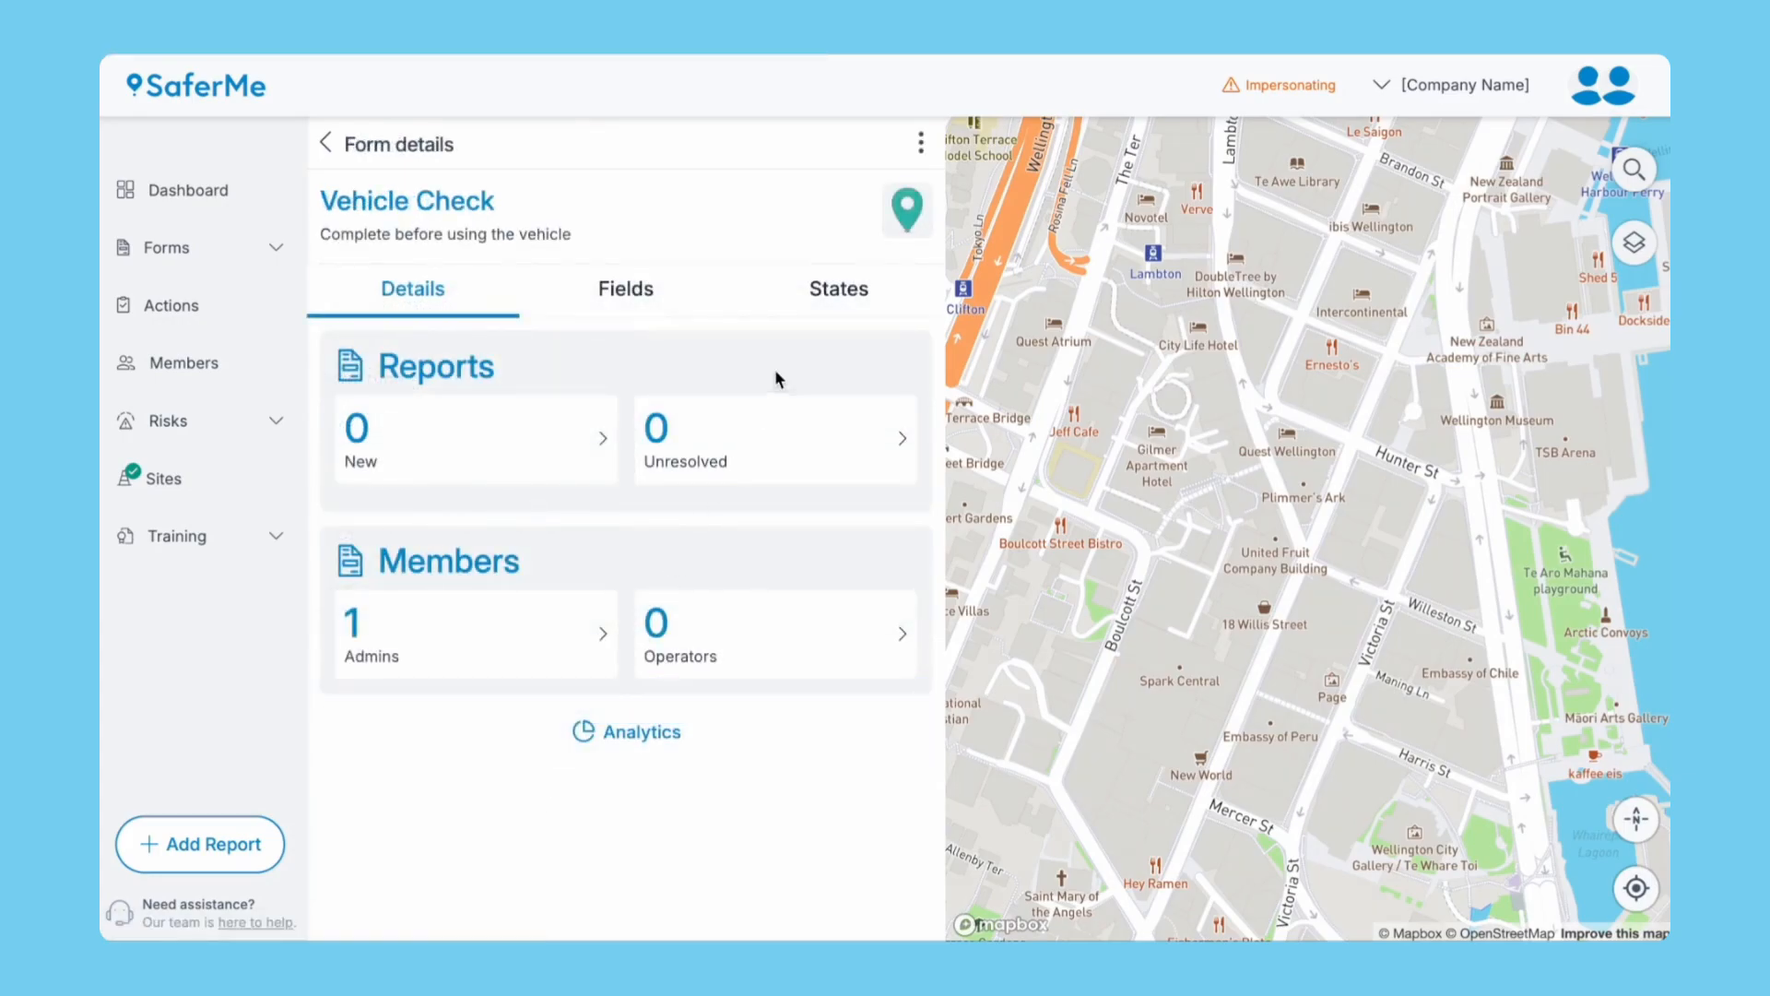
Edit Vehicle Check to use the Vehicle pin, auto-add all members, and enable site reporting.
click(920, 143)
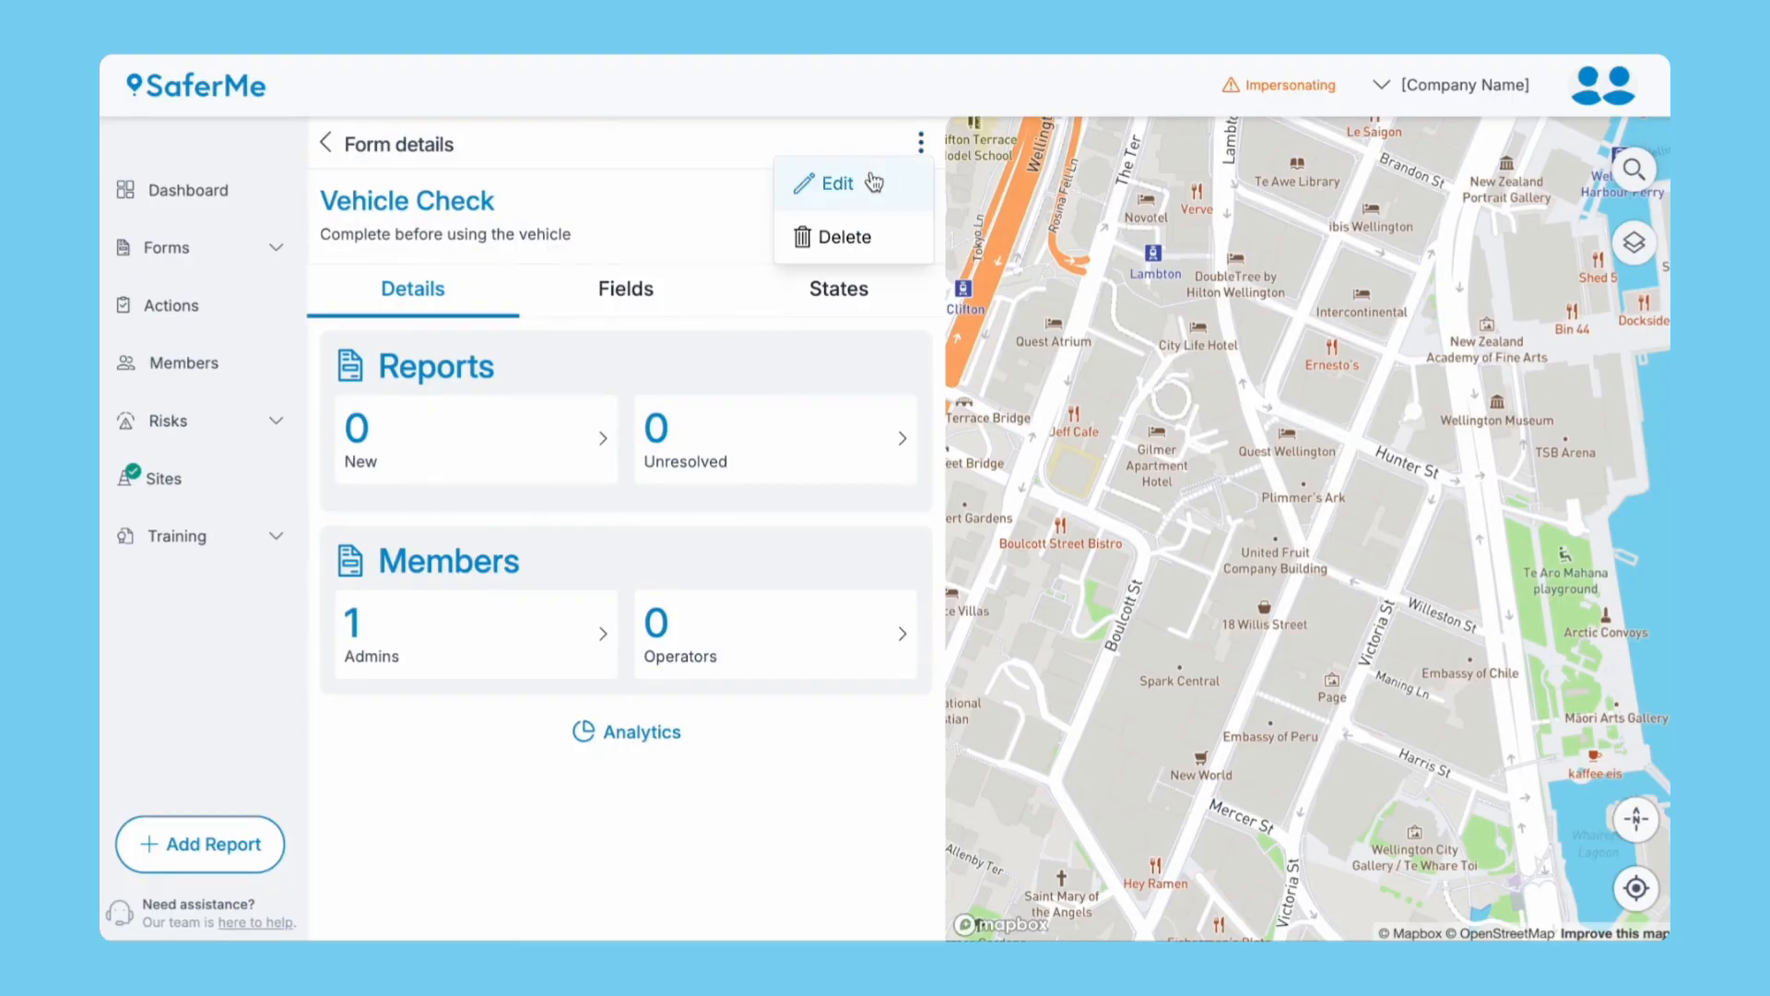
click(837, 183)
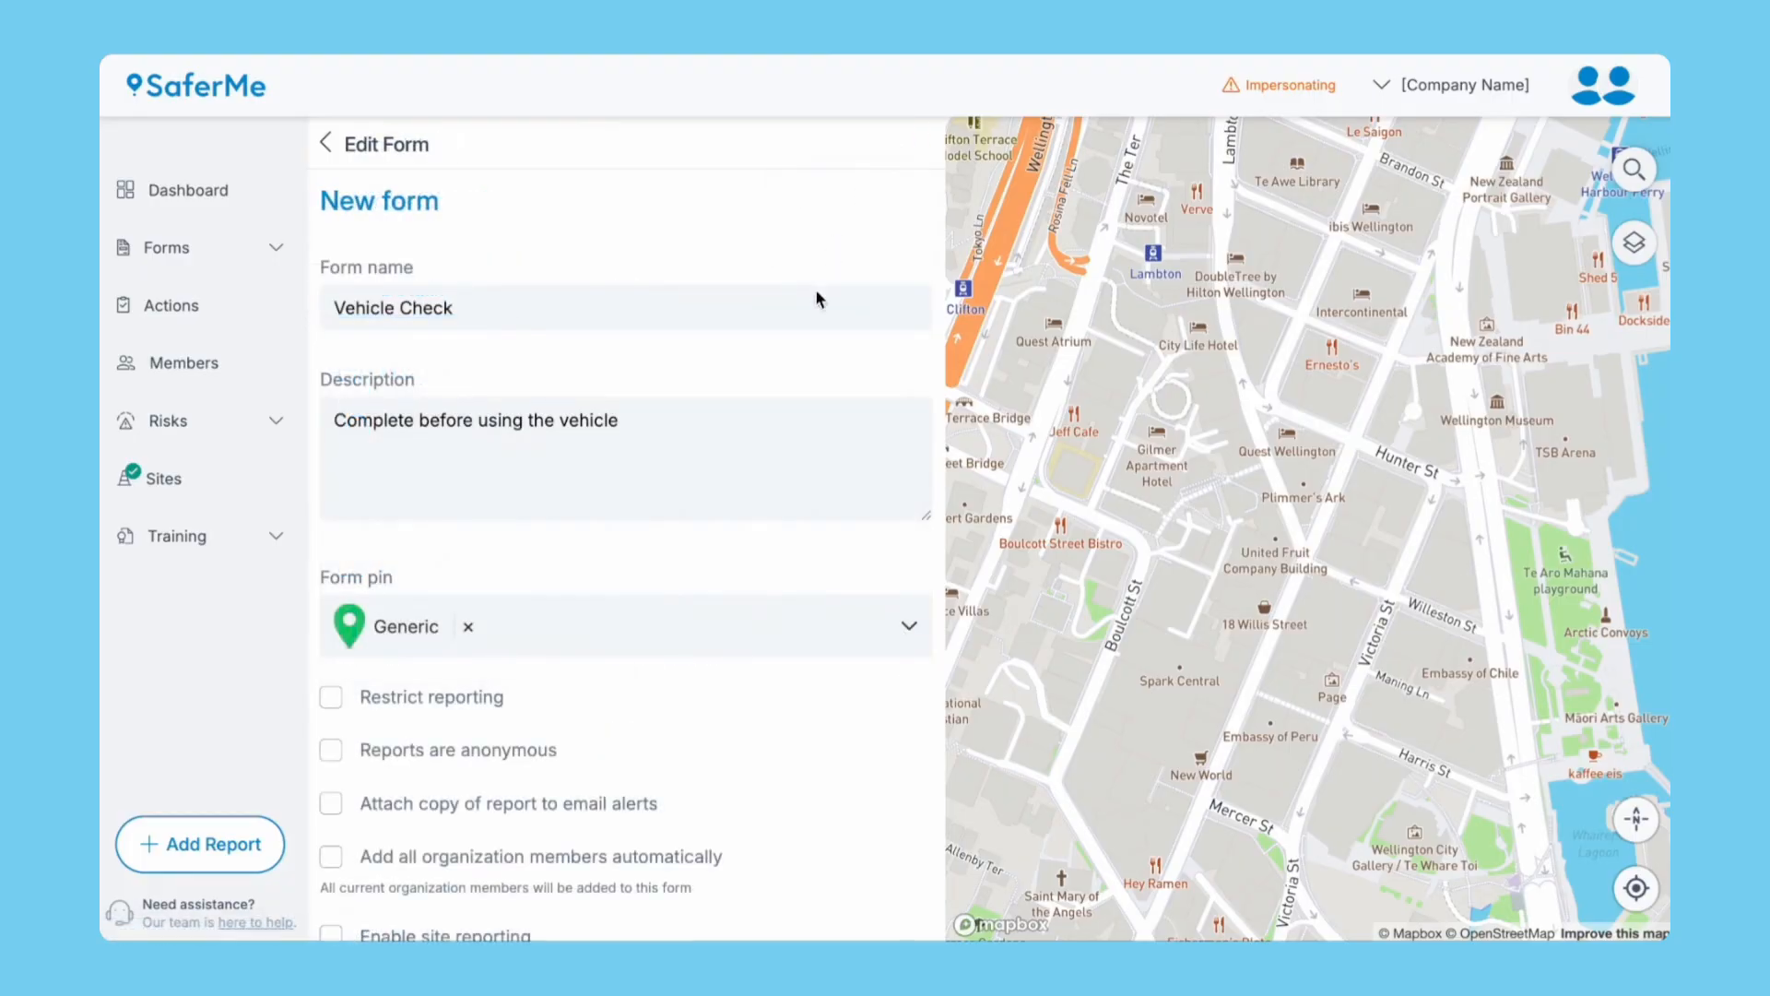
scroll(782, 680, down, 3)
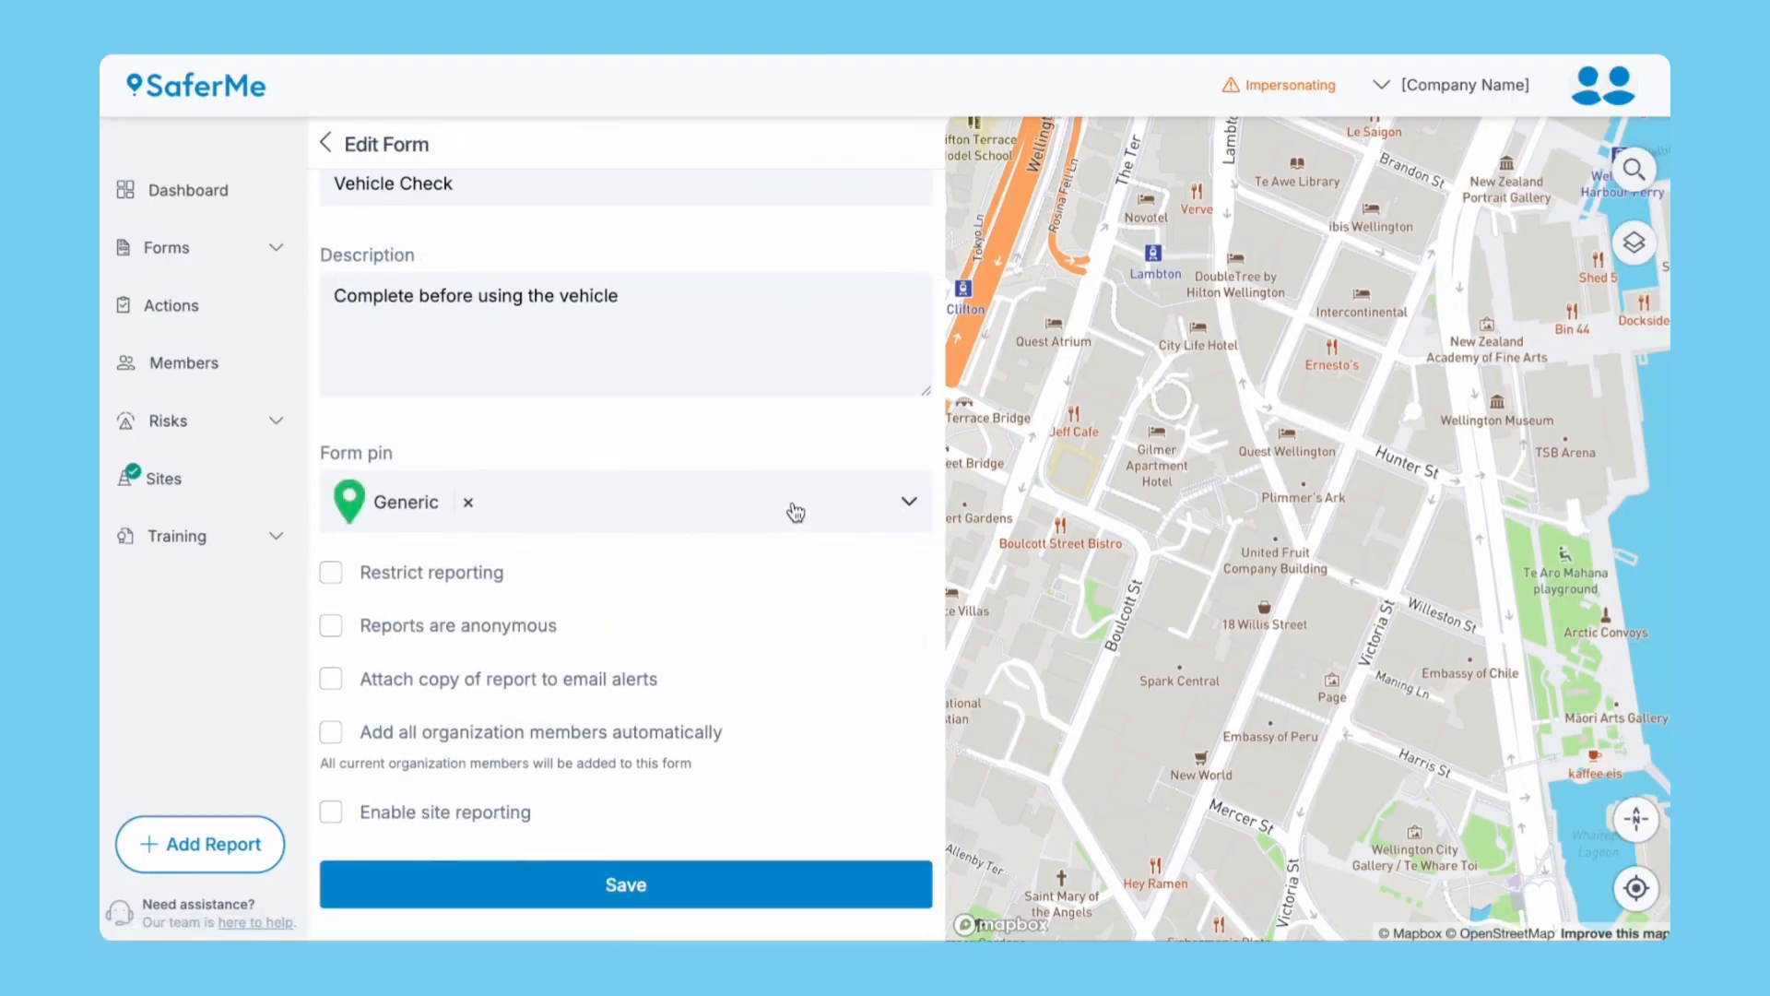
click(794, 506)
scroll(779, 683, down, 5)
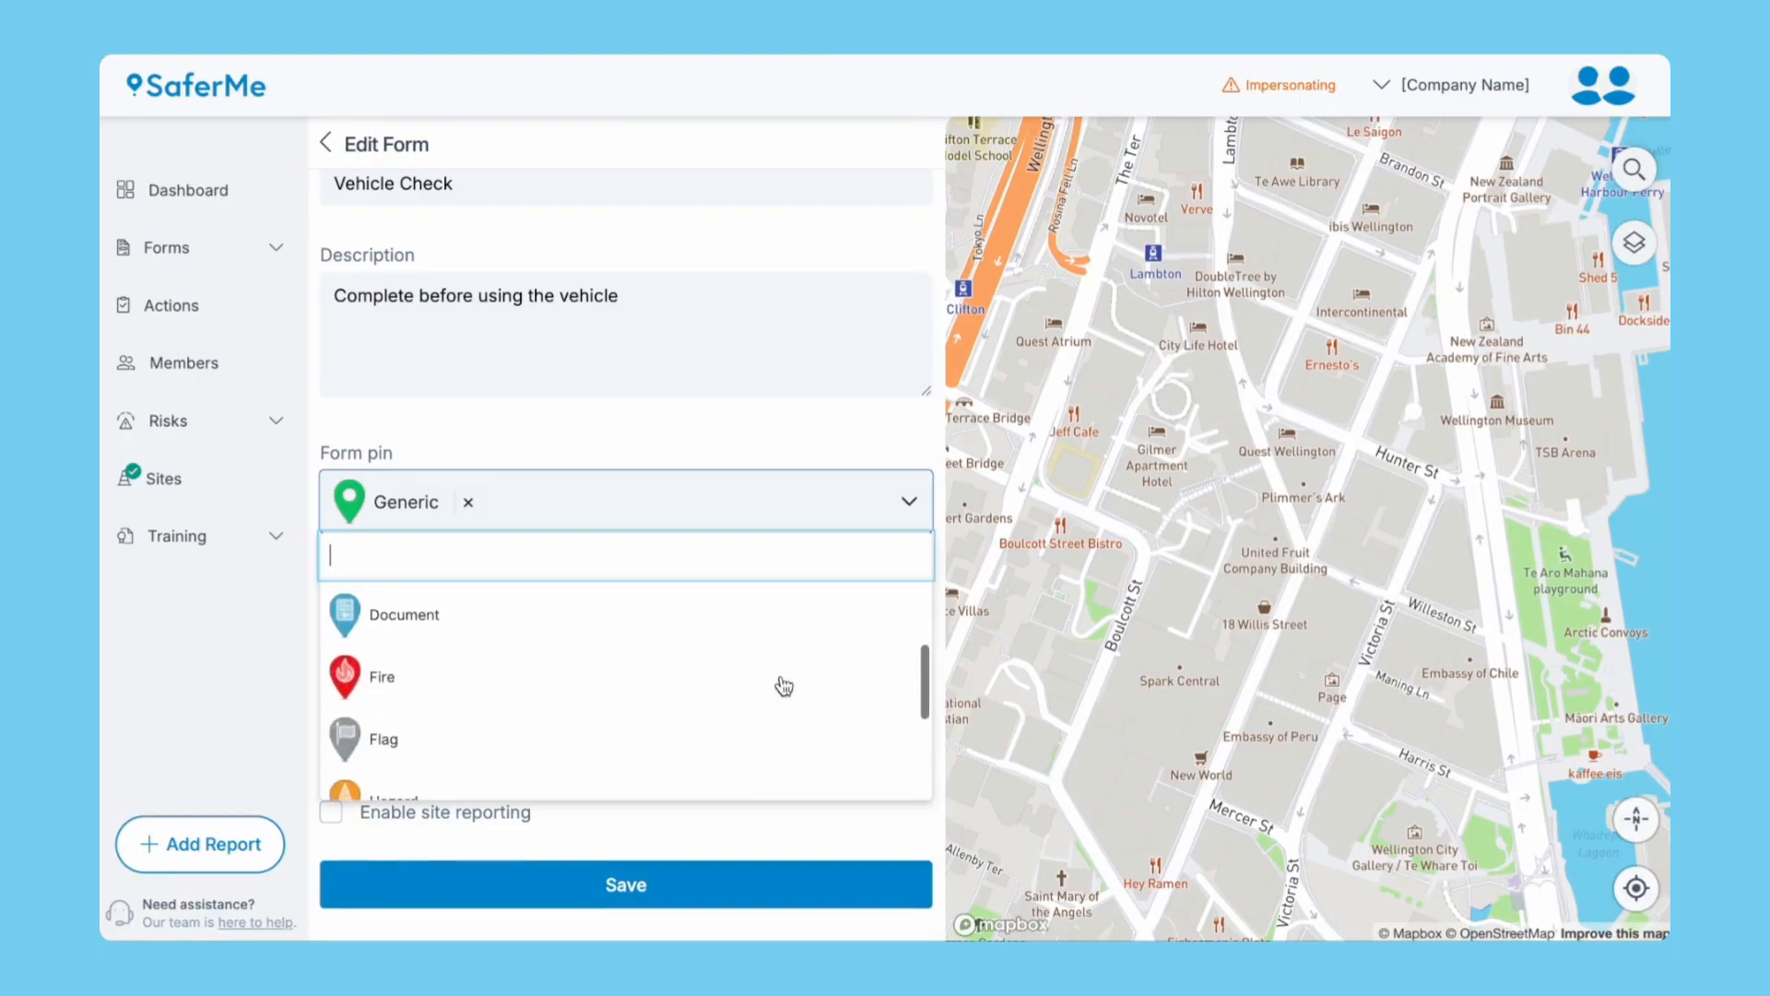
click(743, 756)
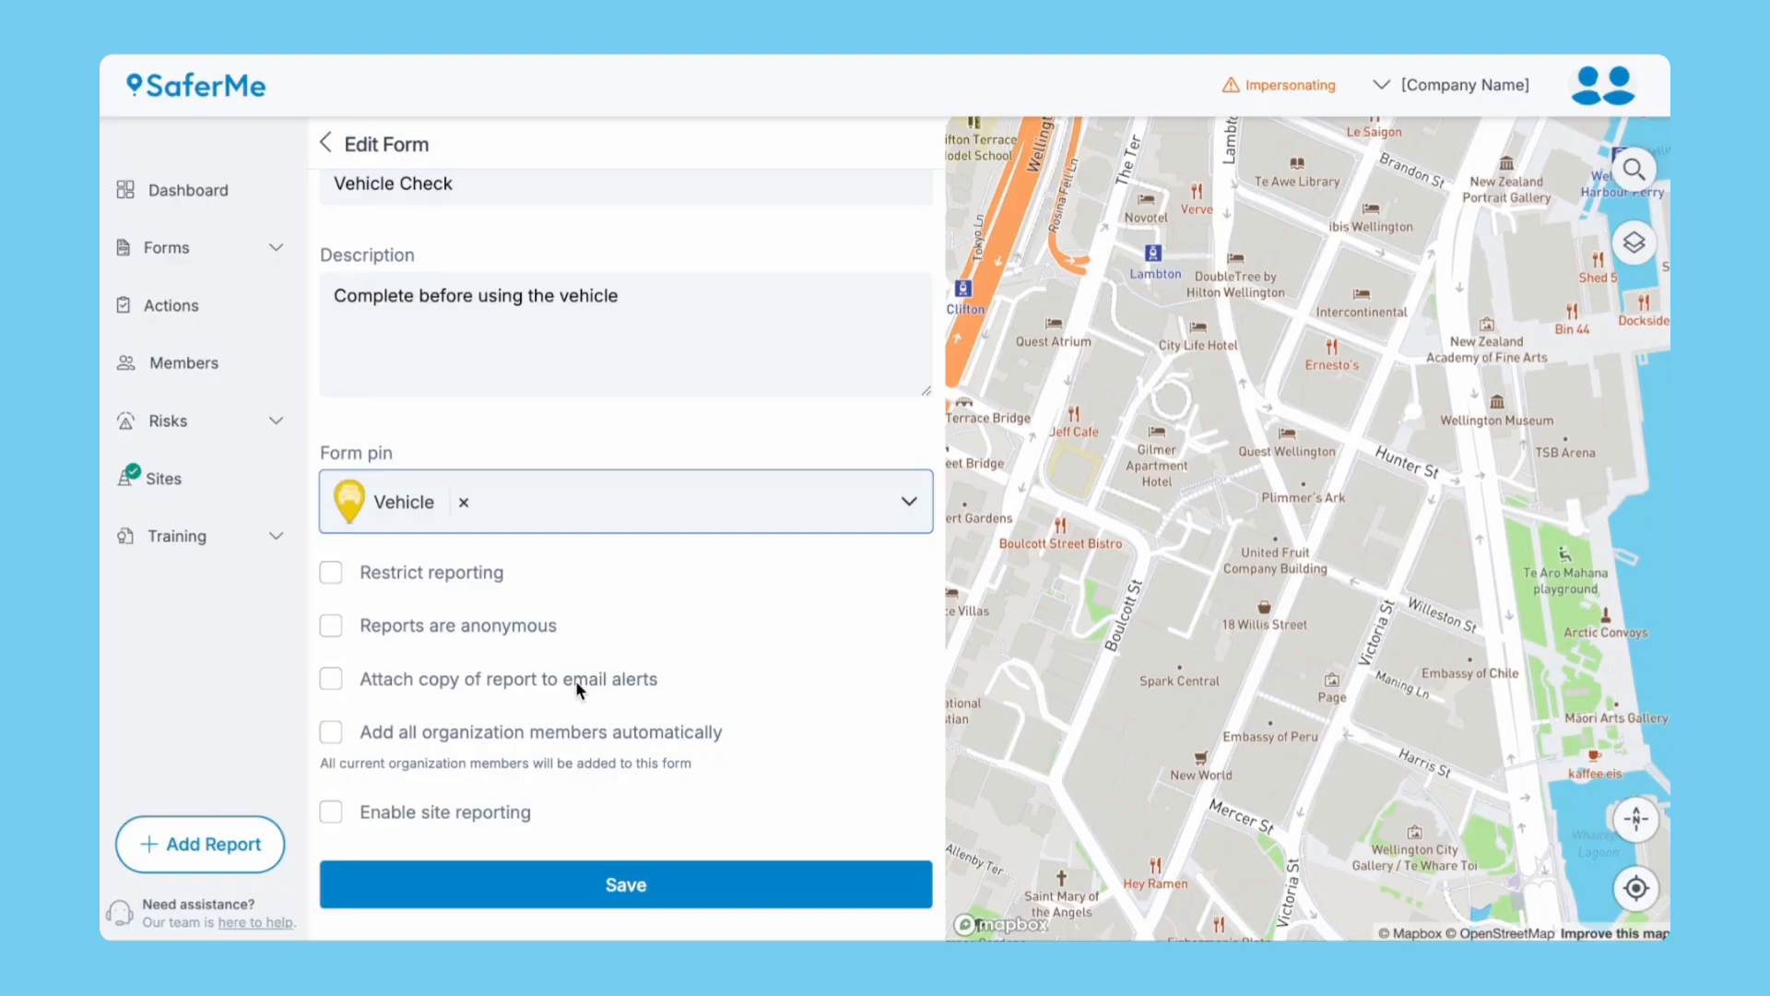
click(334, 734)
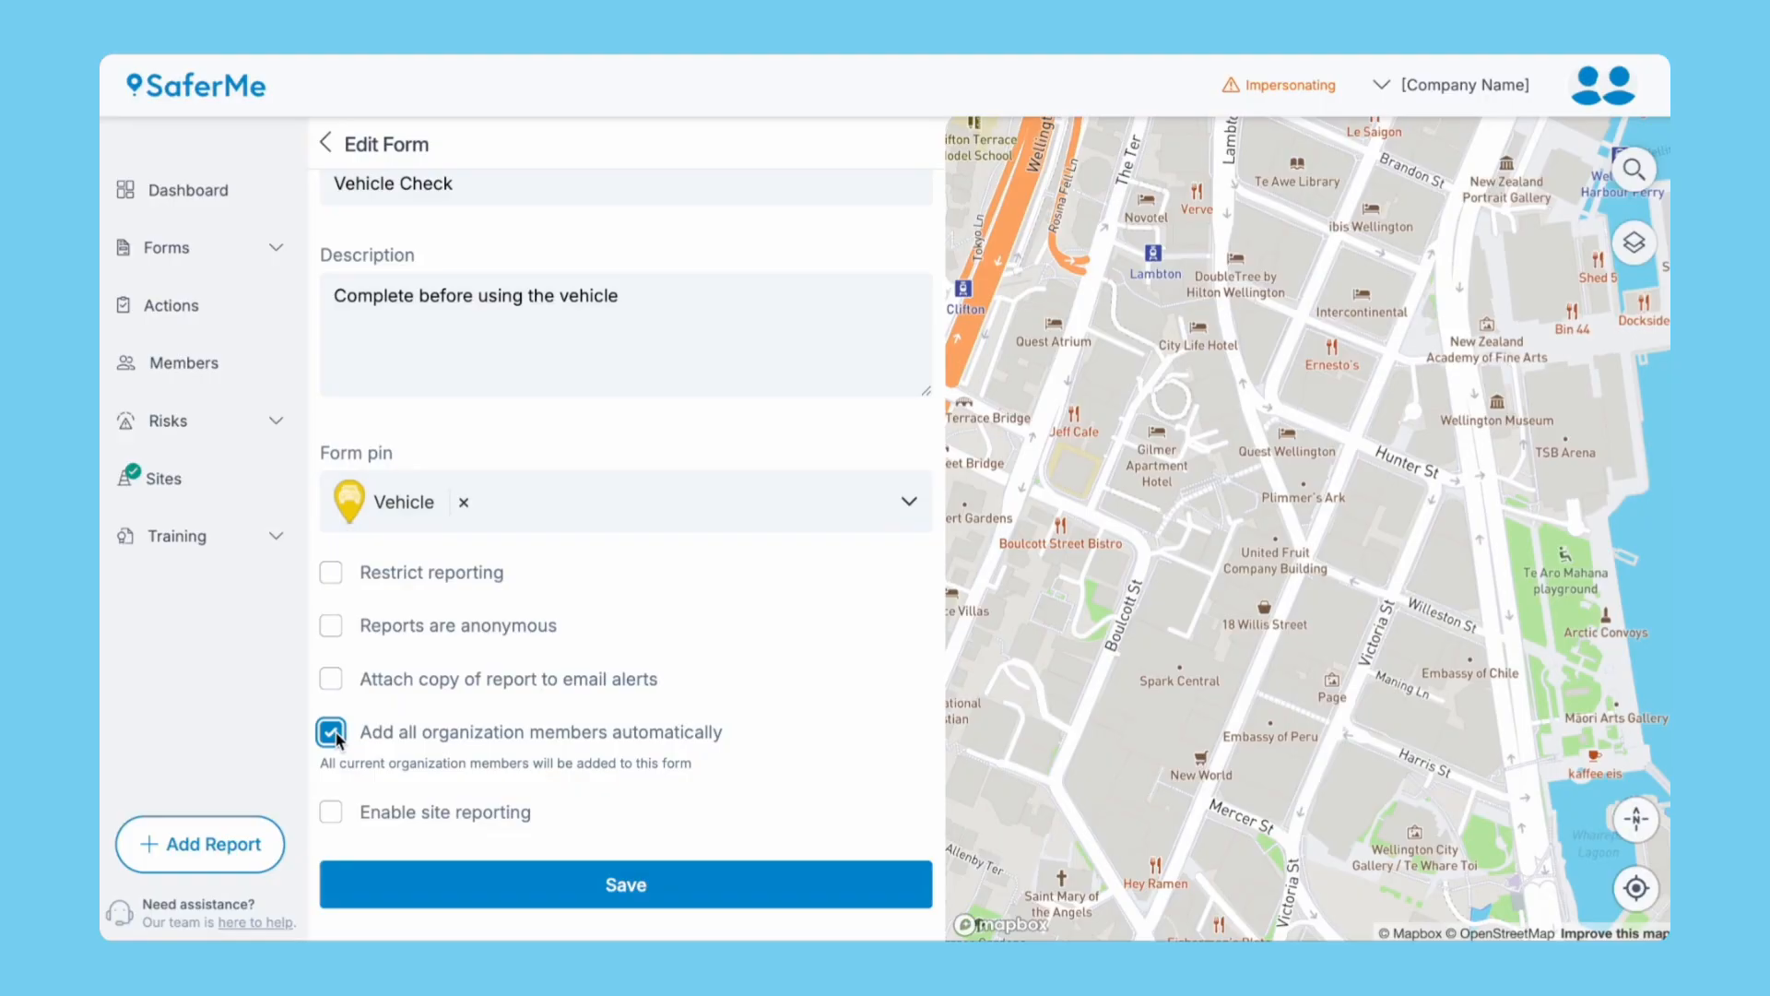
click(331, 812)
click(458, 893)
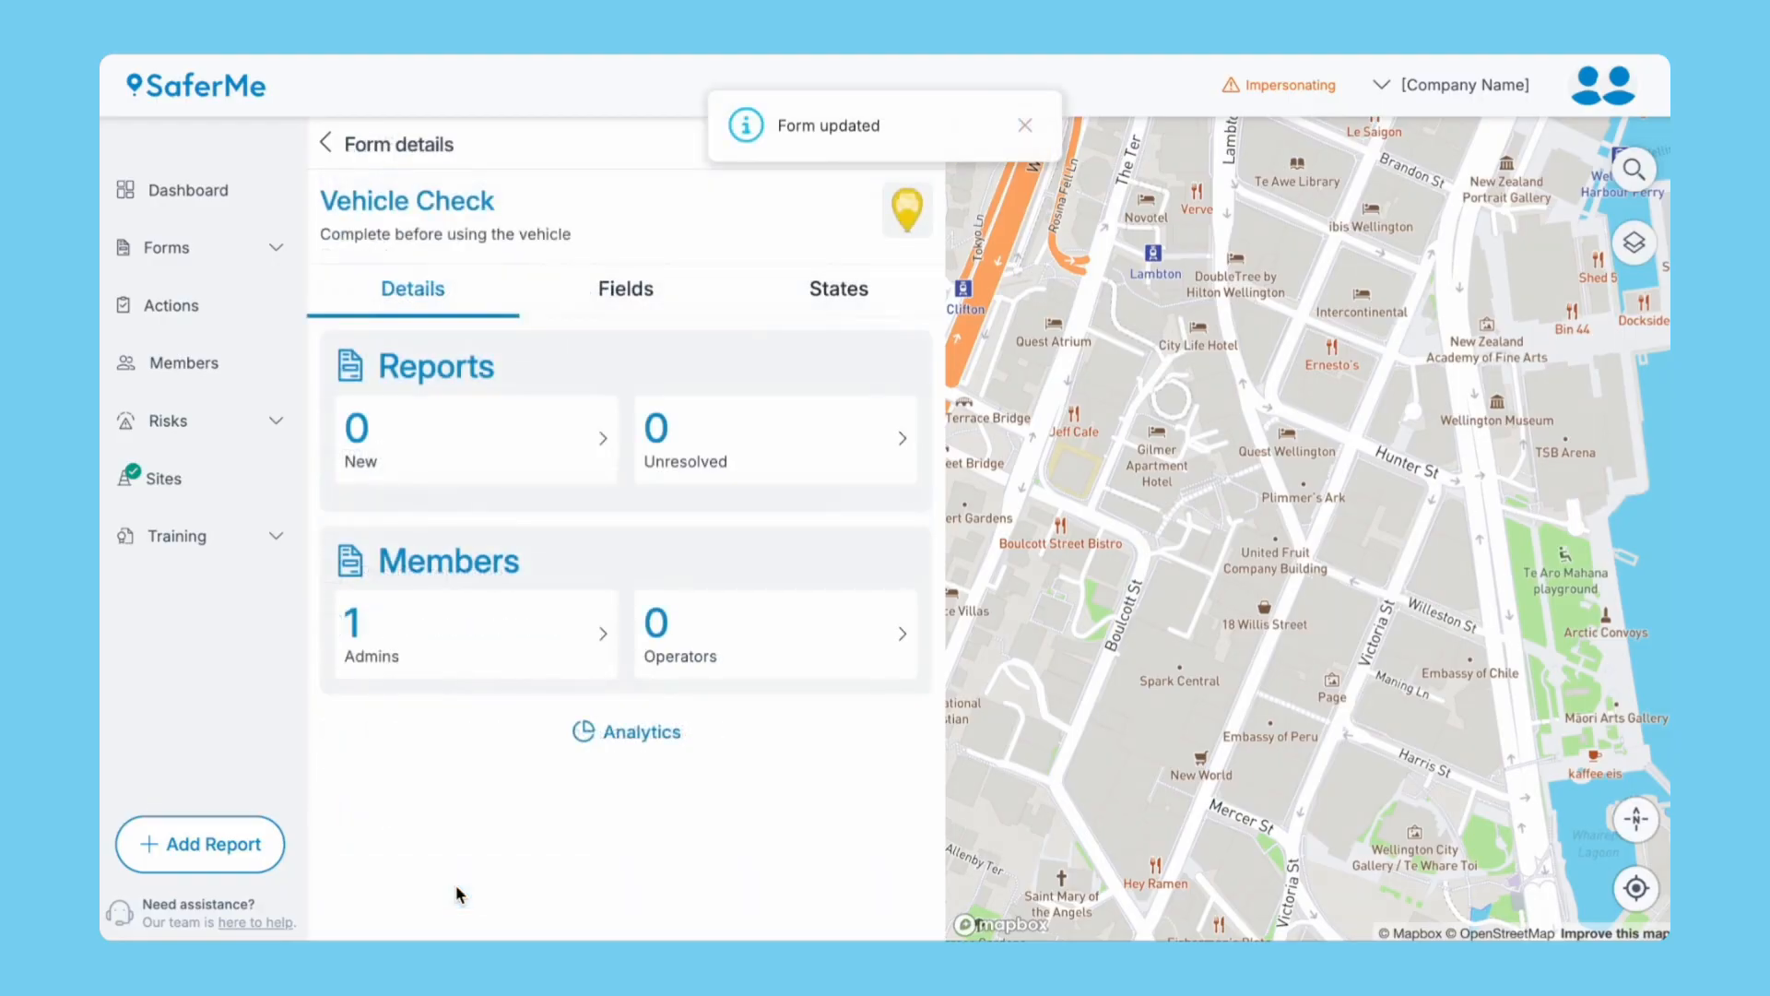
Remove the Short text box field from the Vehicle Check form.
click(625, 304)
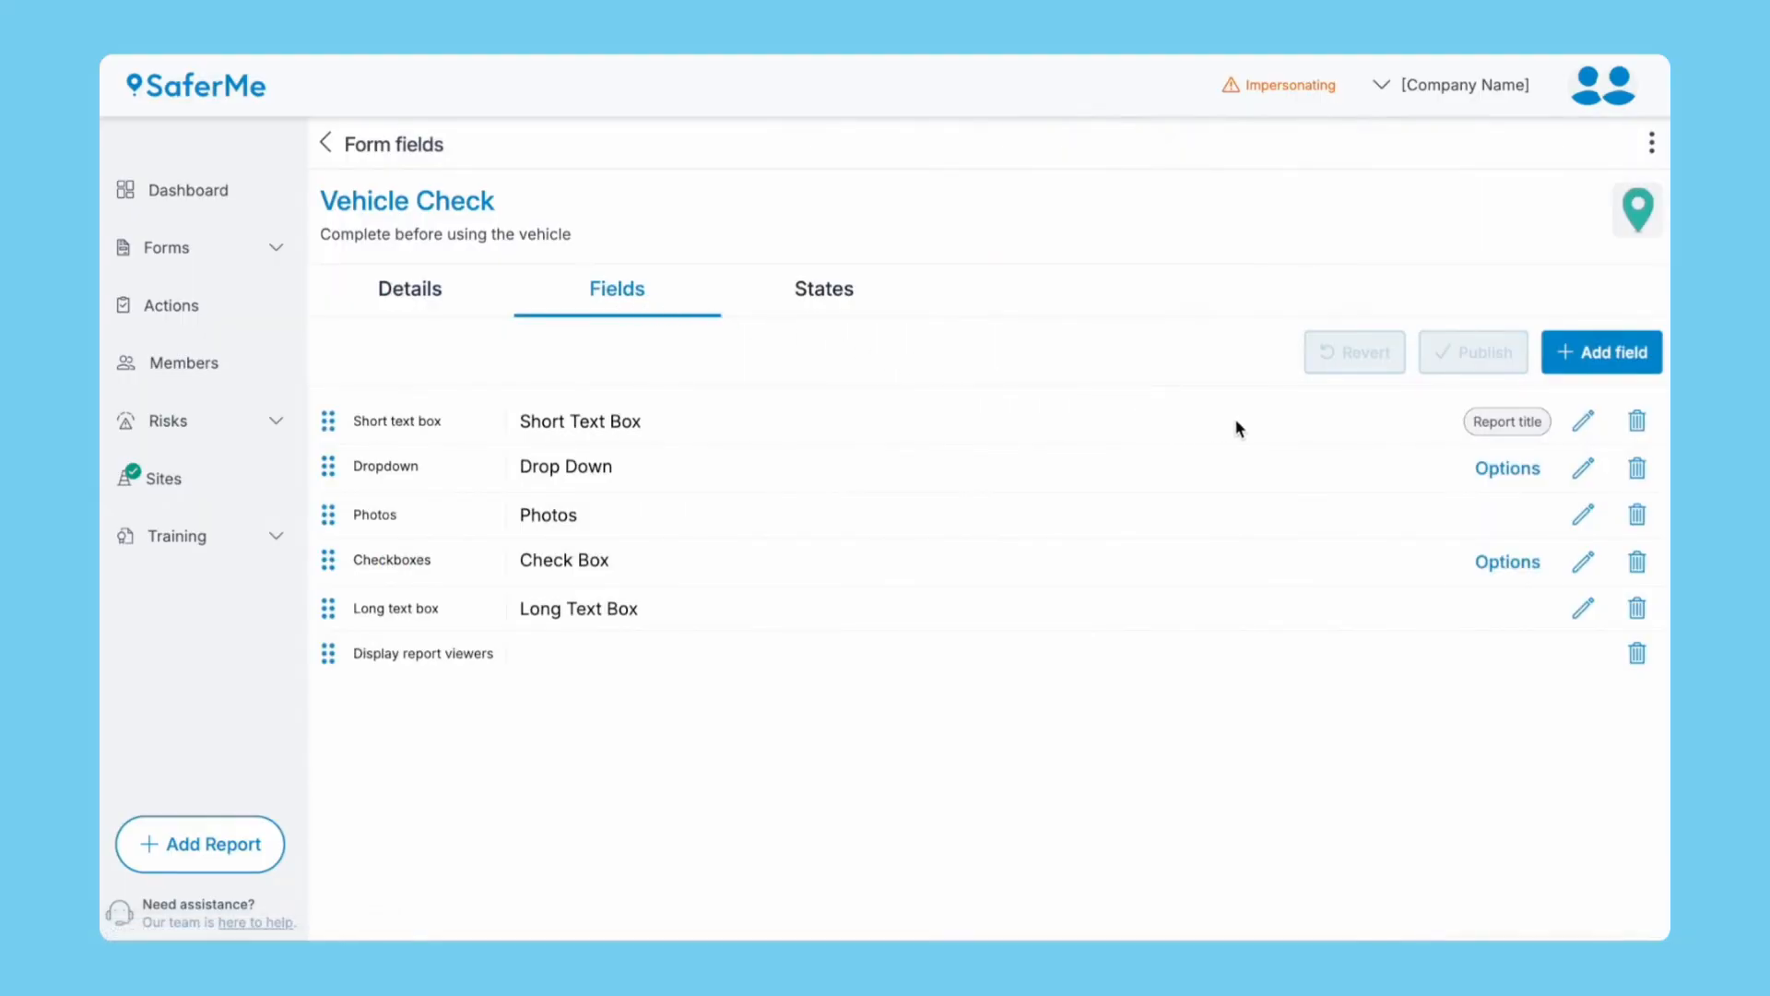
click(1637, 422)
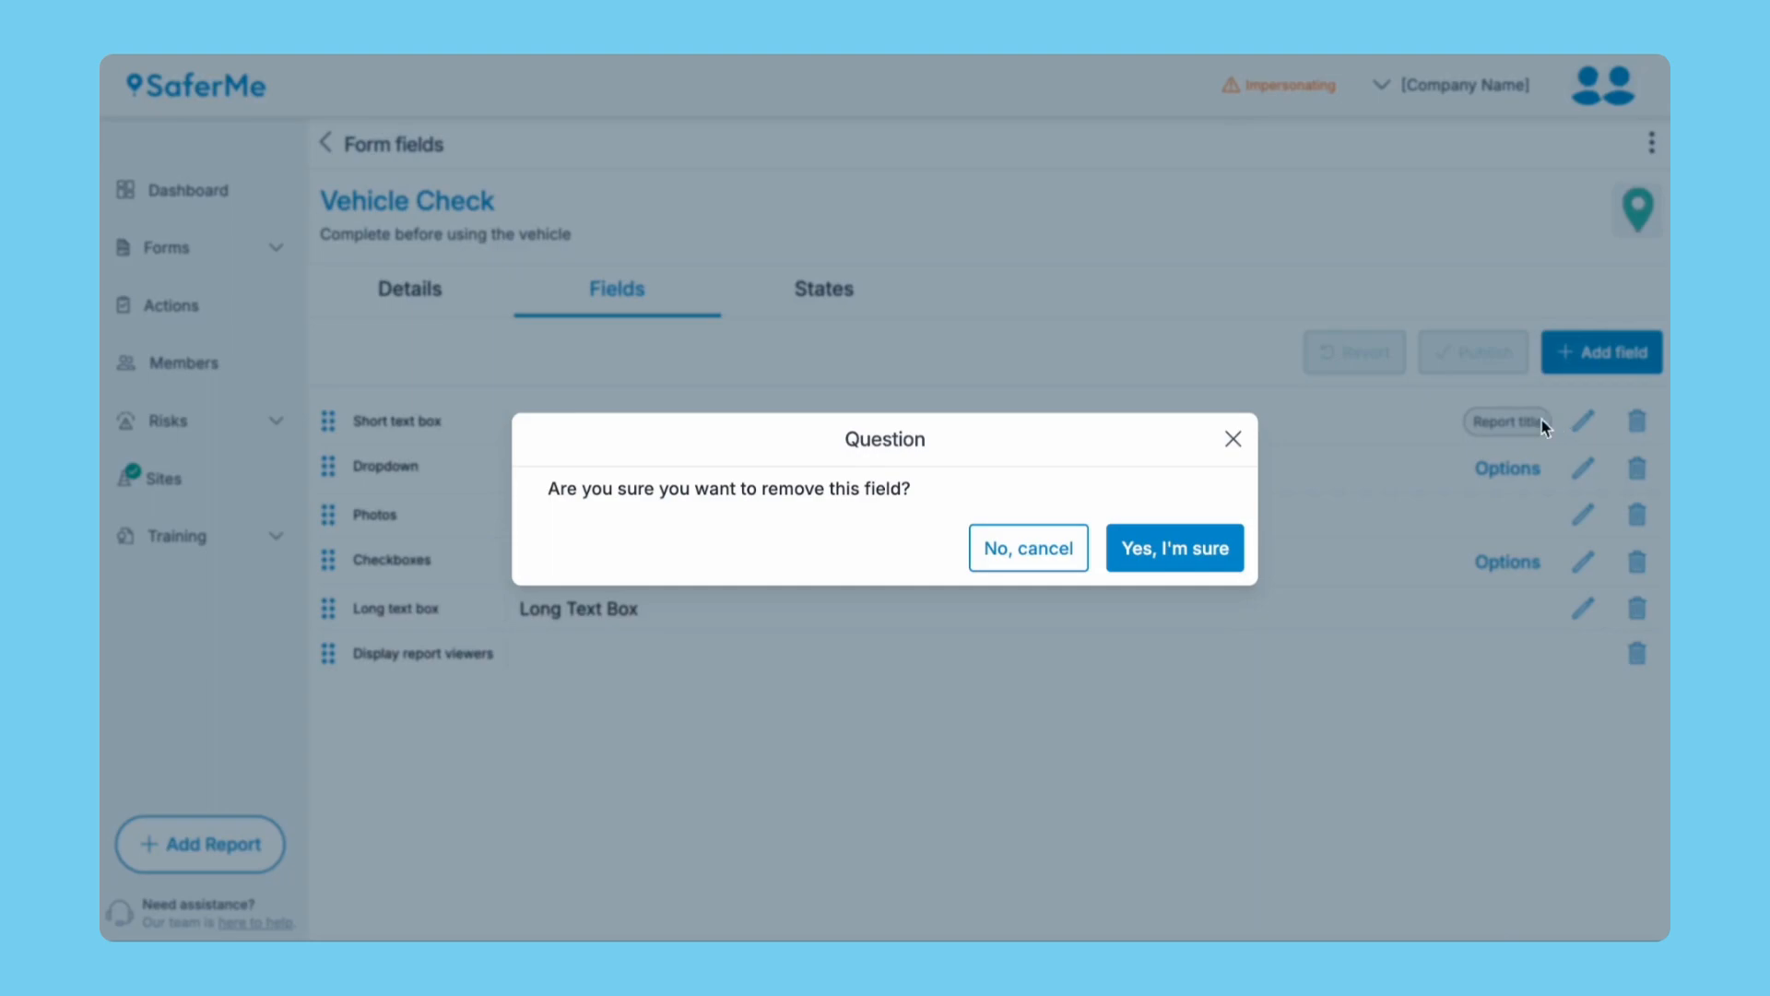
click(1208, 545)
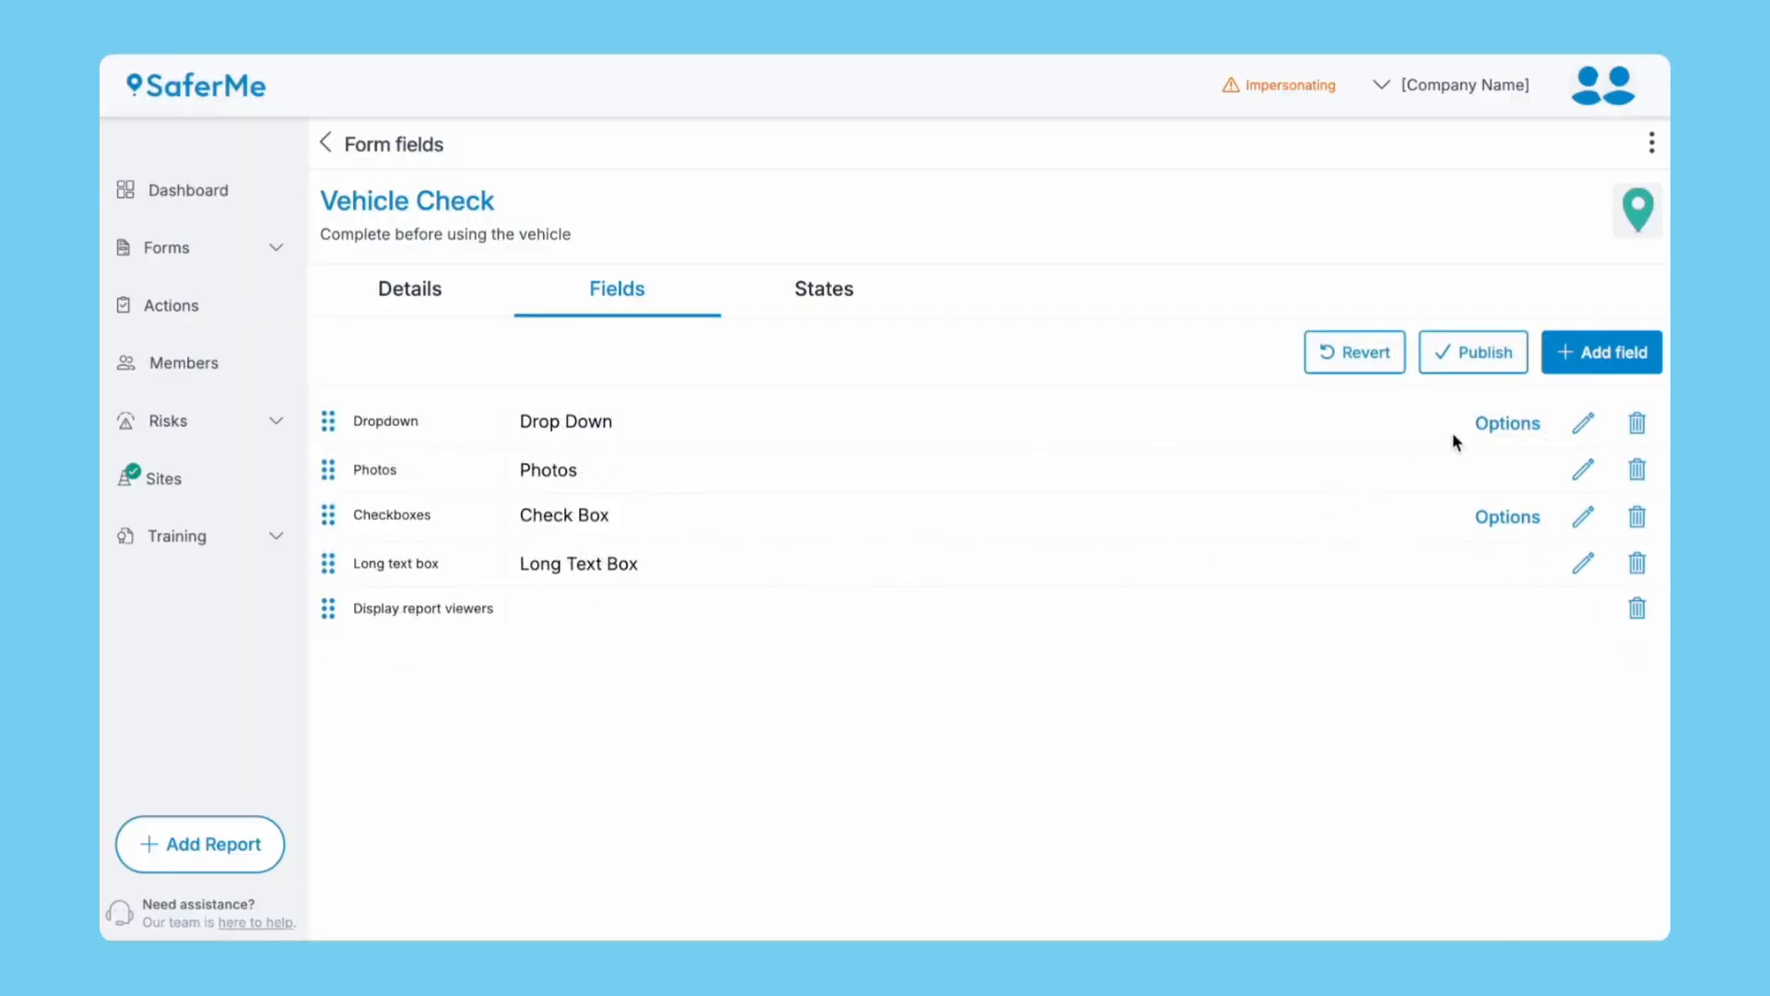
Rename the dropdown to Vehicle Registration, make it required and the report title.
click(1579, 432)
click(1295, 294)
key(ctrl+a)
text(Vehicle Registration)
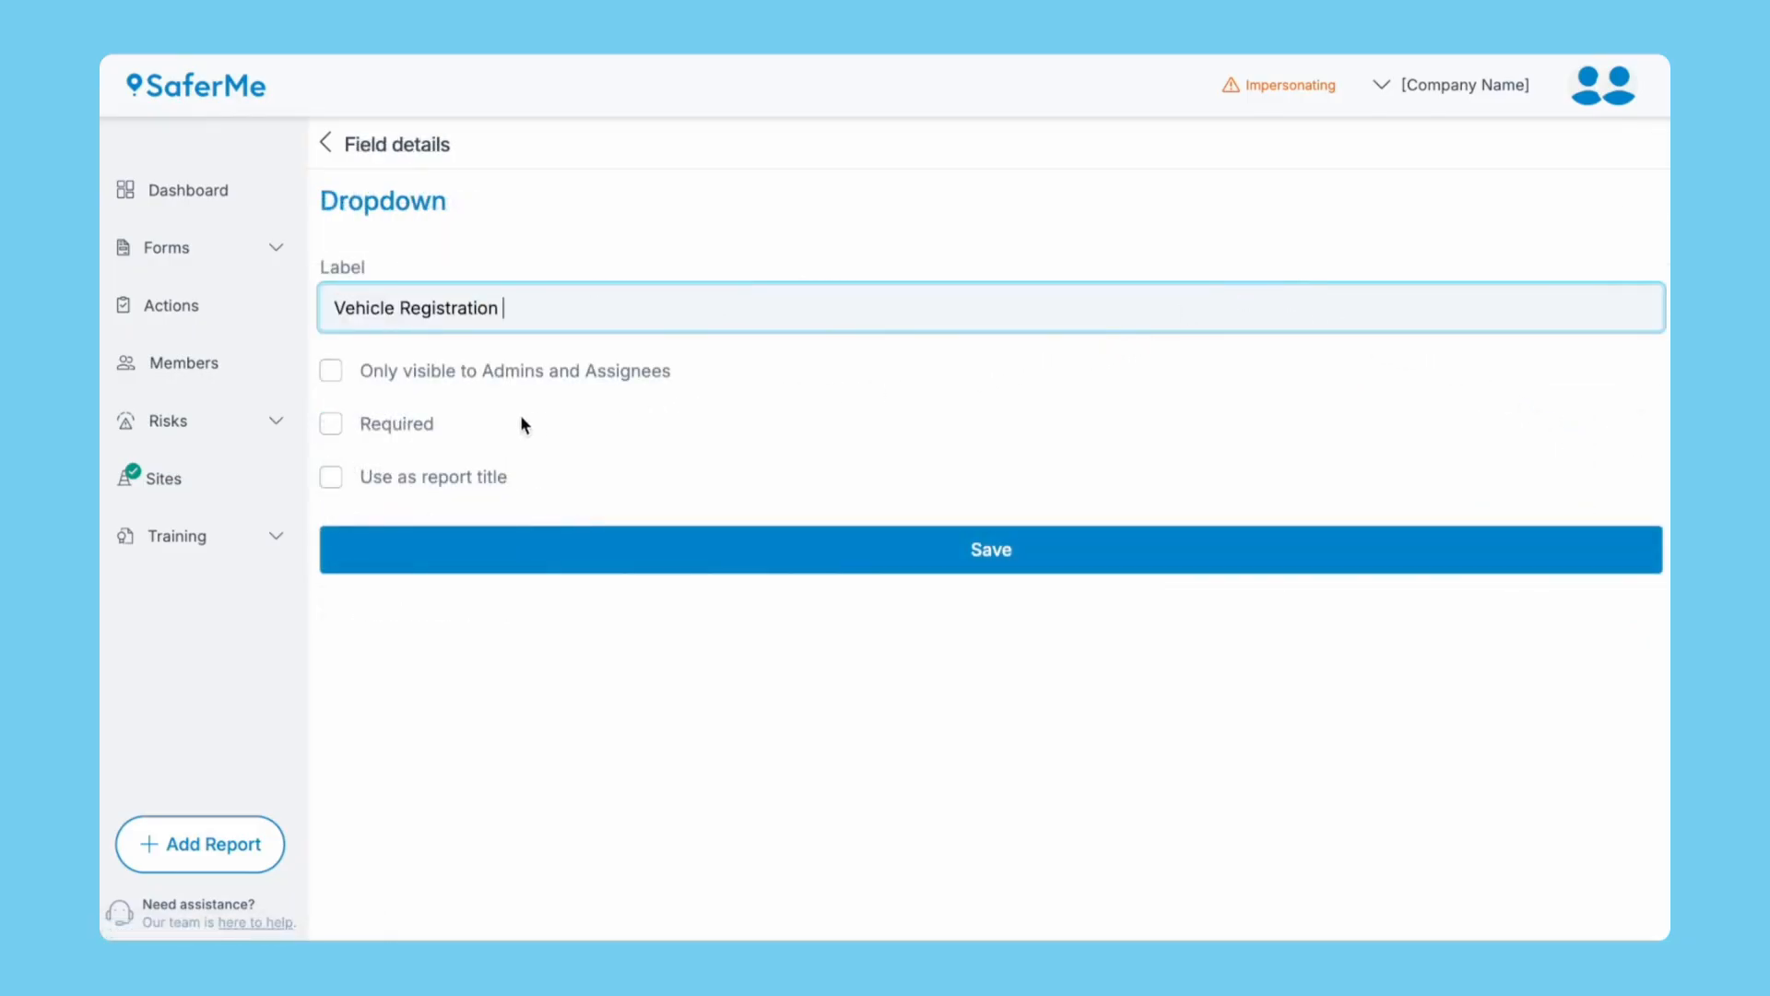
click(406, 426)
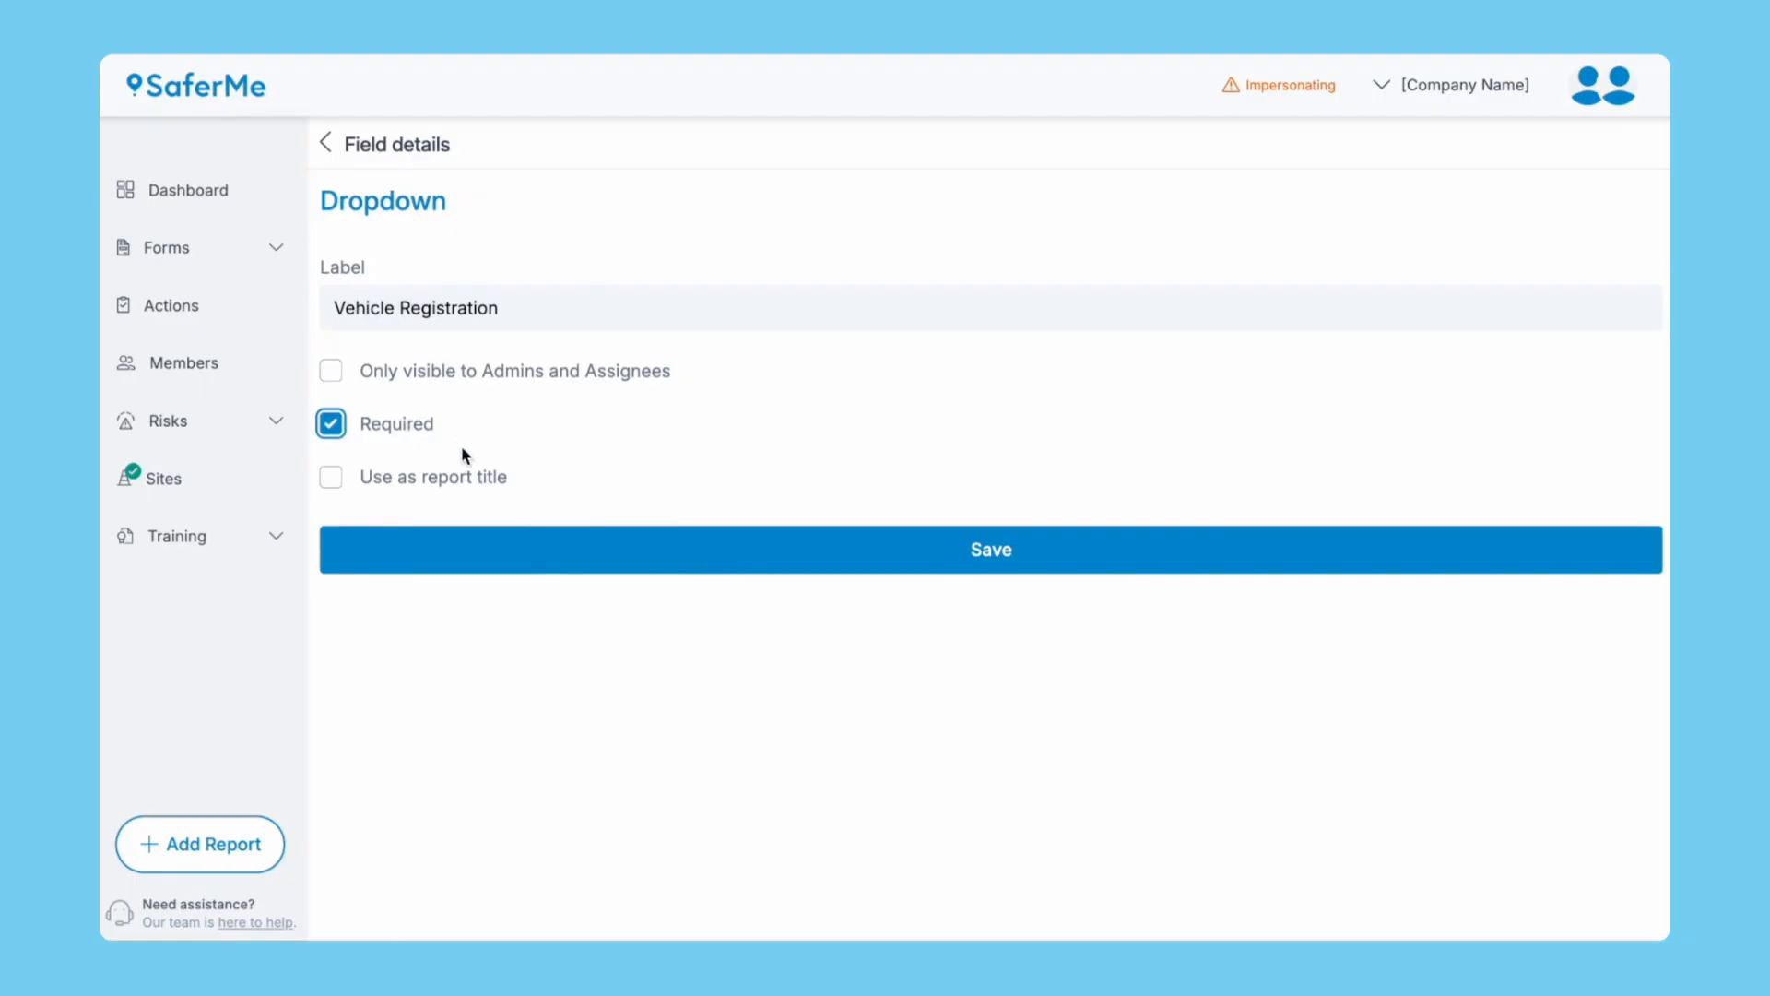
click(467, 483)
Save the field and replace its options with ABC123, DEF456 and GHI789.
click(754, 550)
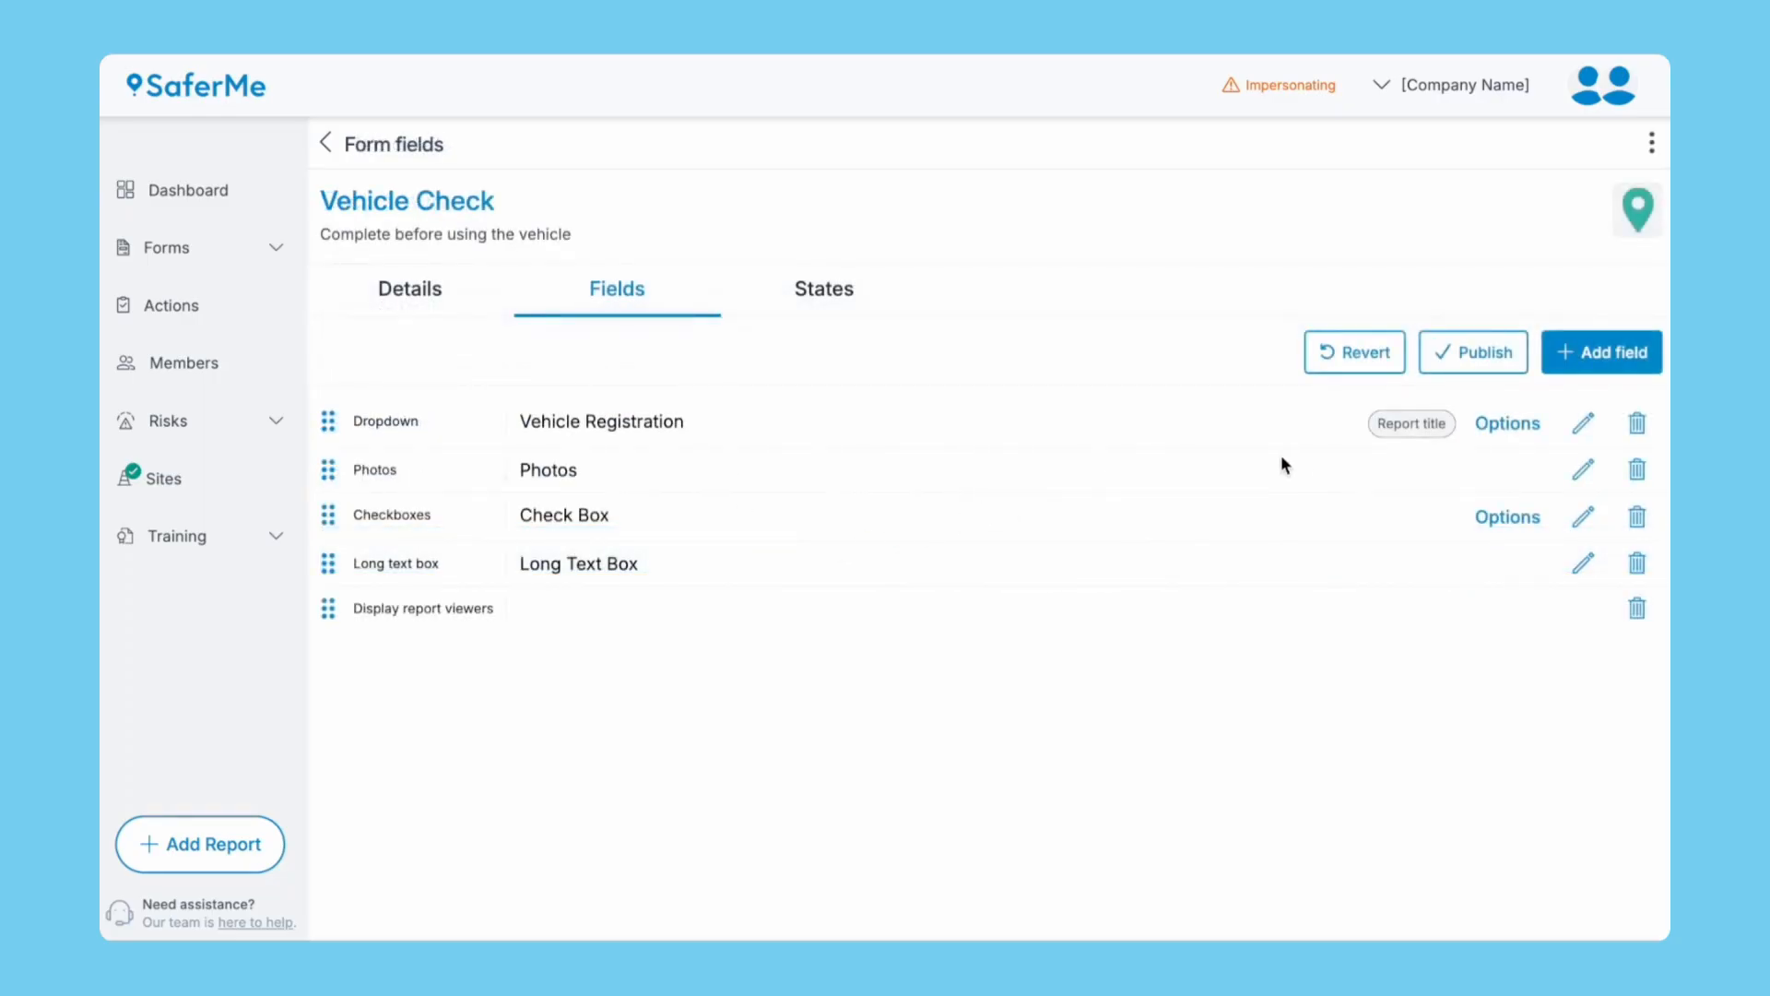
click(1501, 424)
click(746, 345)
triple_click(728, 344)
text(ABC123)
click(692, 397)
triple_click(693, 397)
text(DEF456)
click(656, 467)
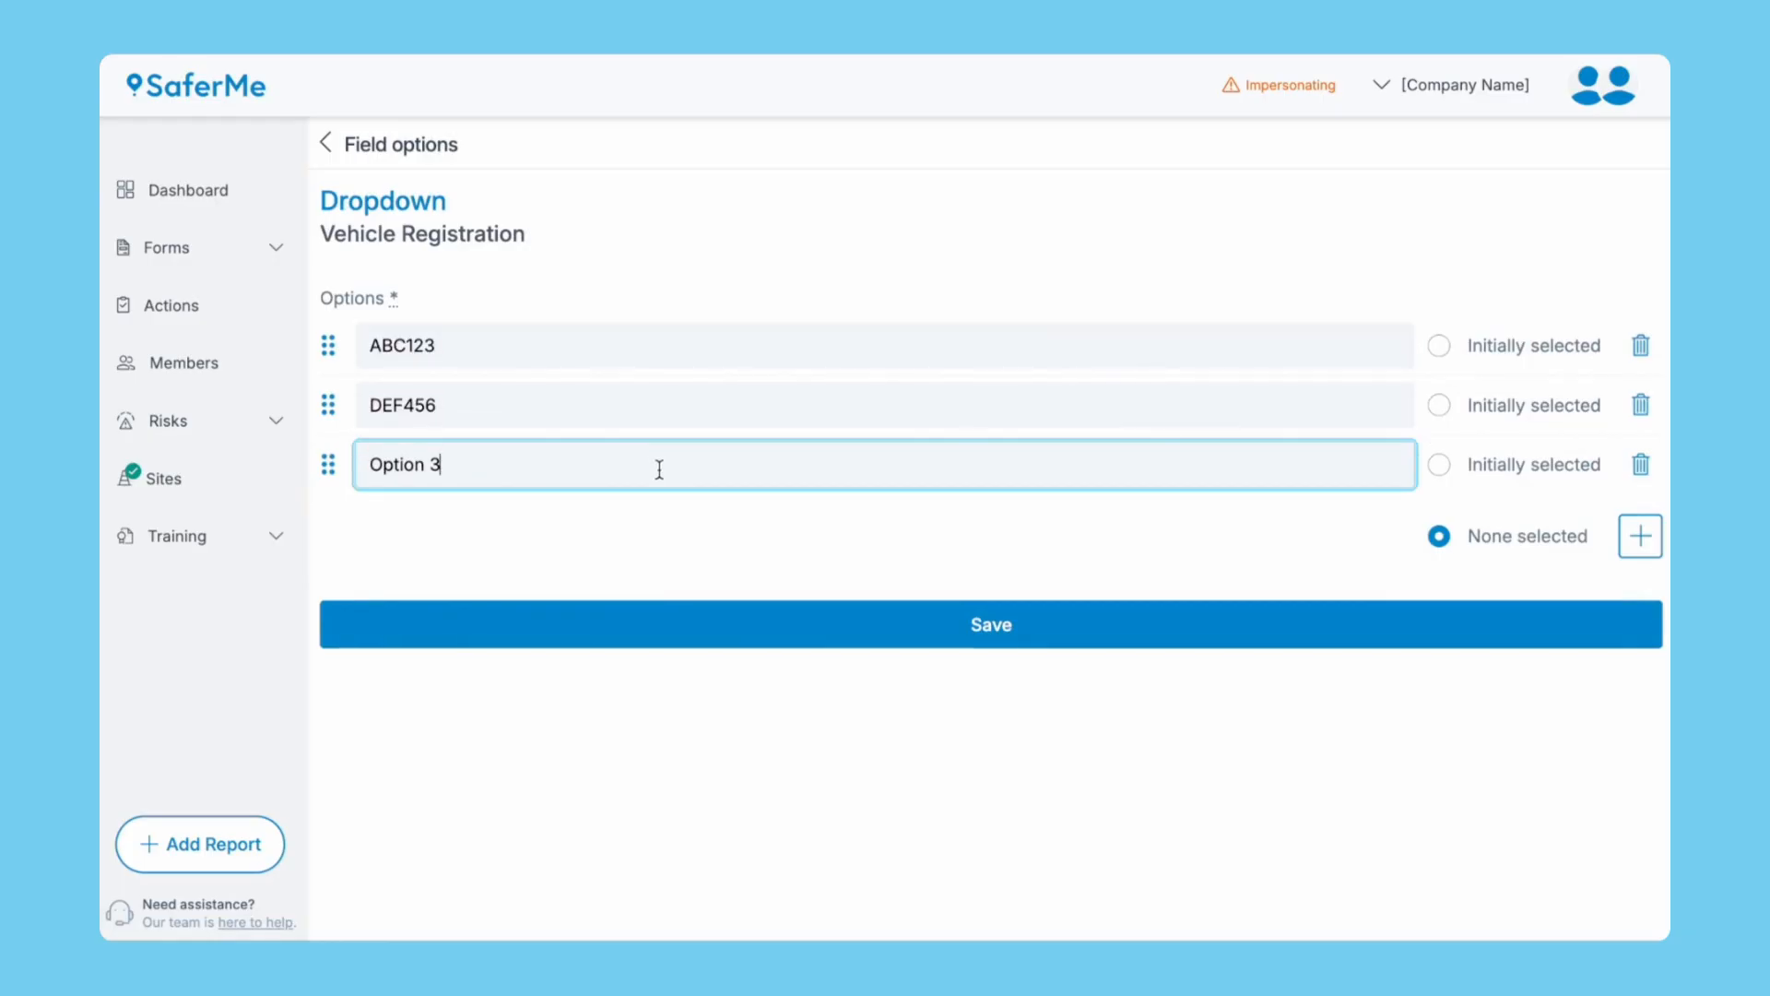
triple_click(656, 466)
text(GHI789)
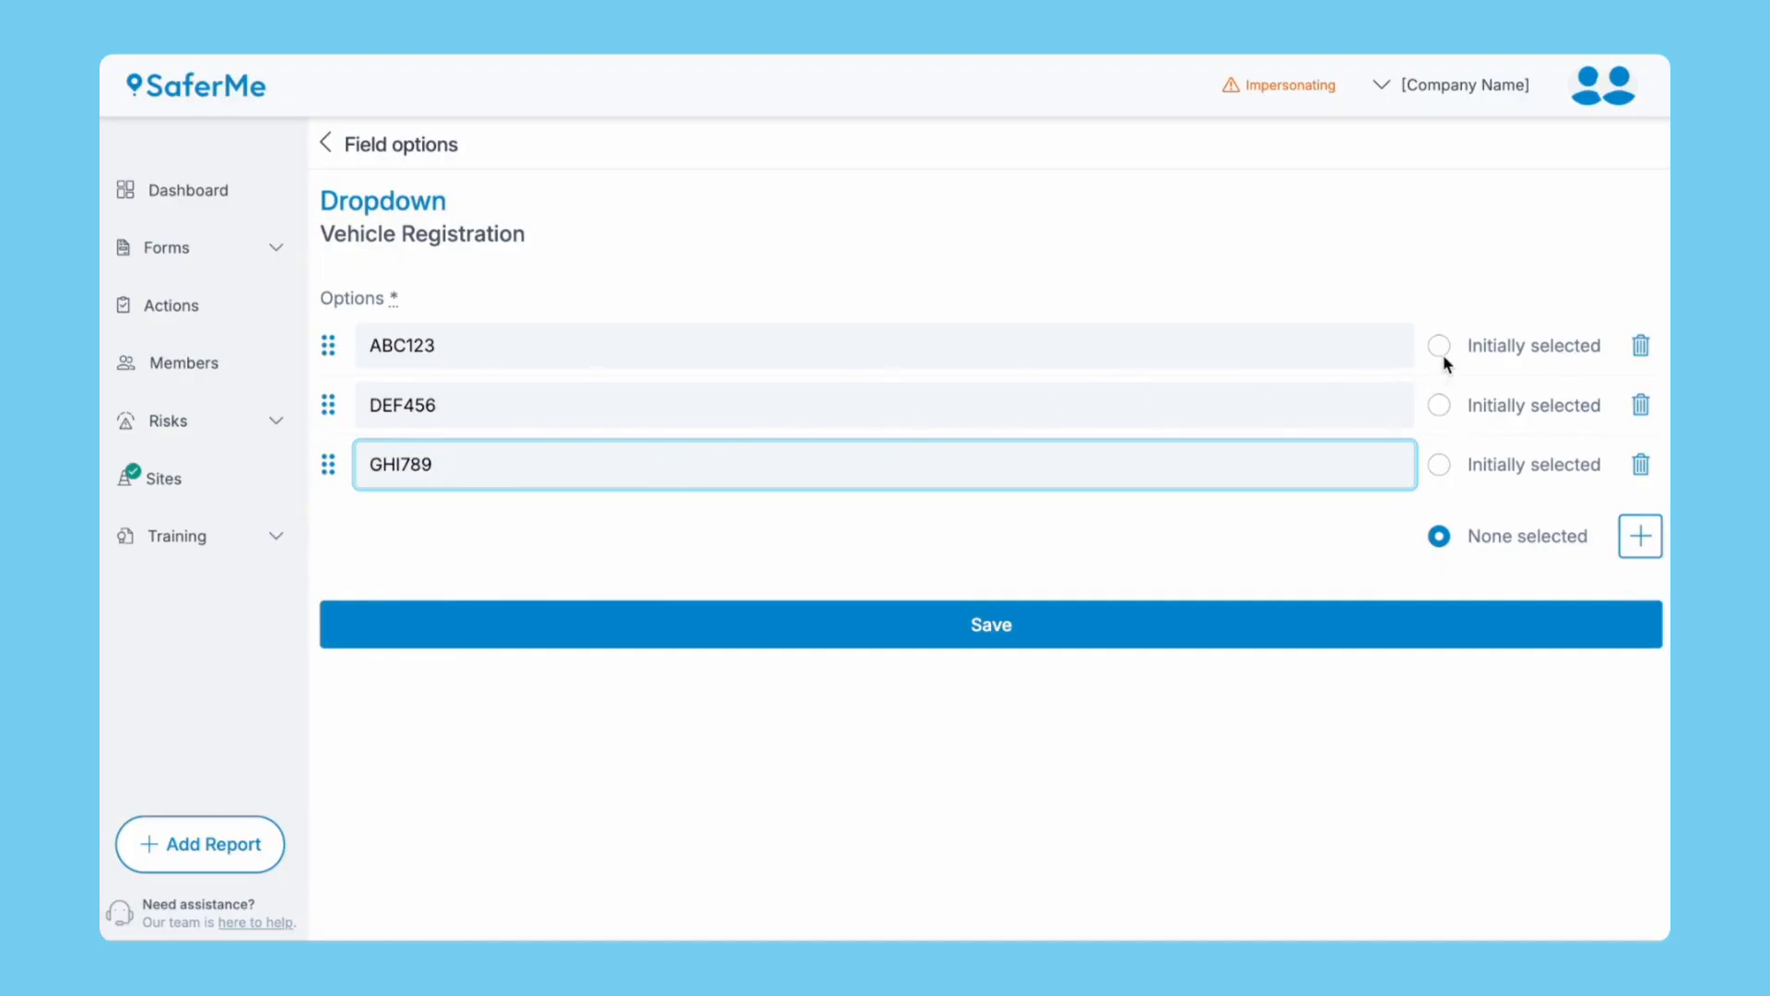
Delete the extra empty option row and save the Vehicle Registration choices.
click(1639, 534)
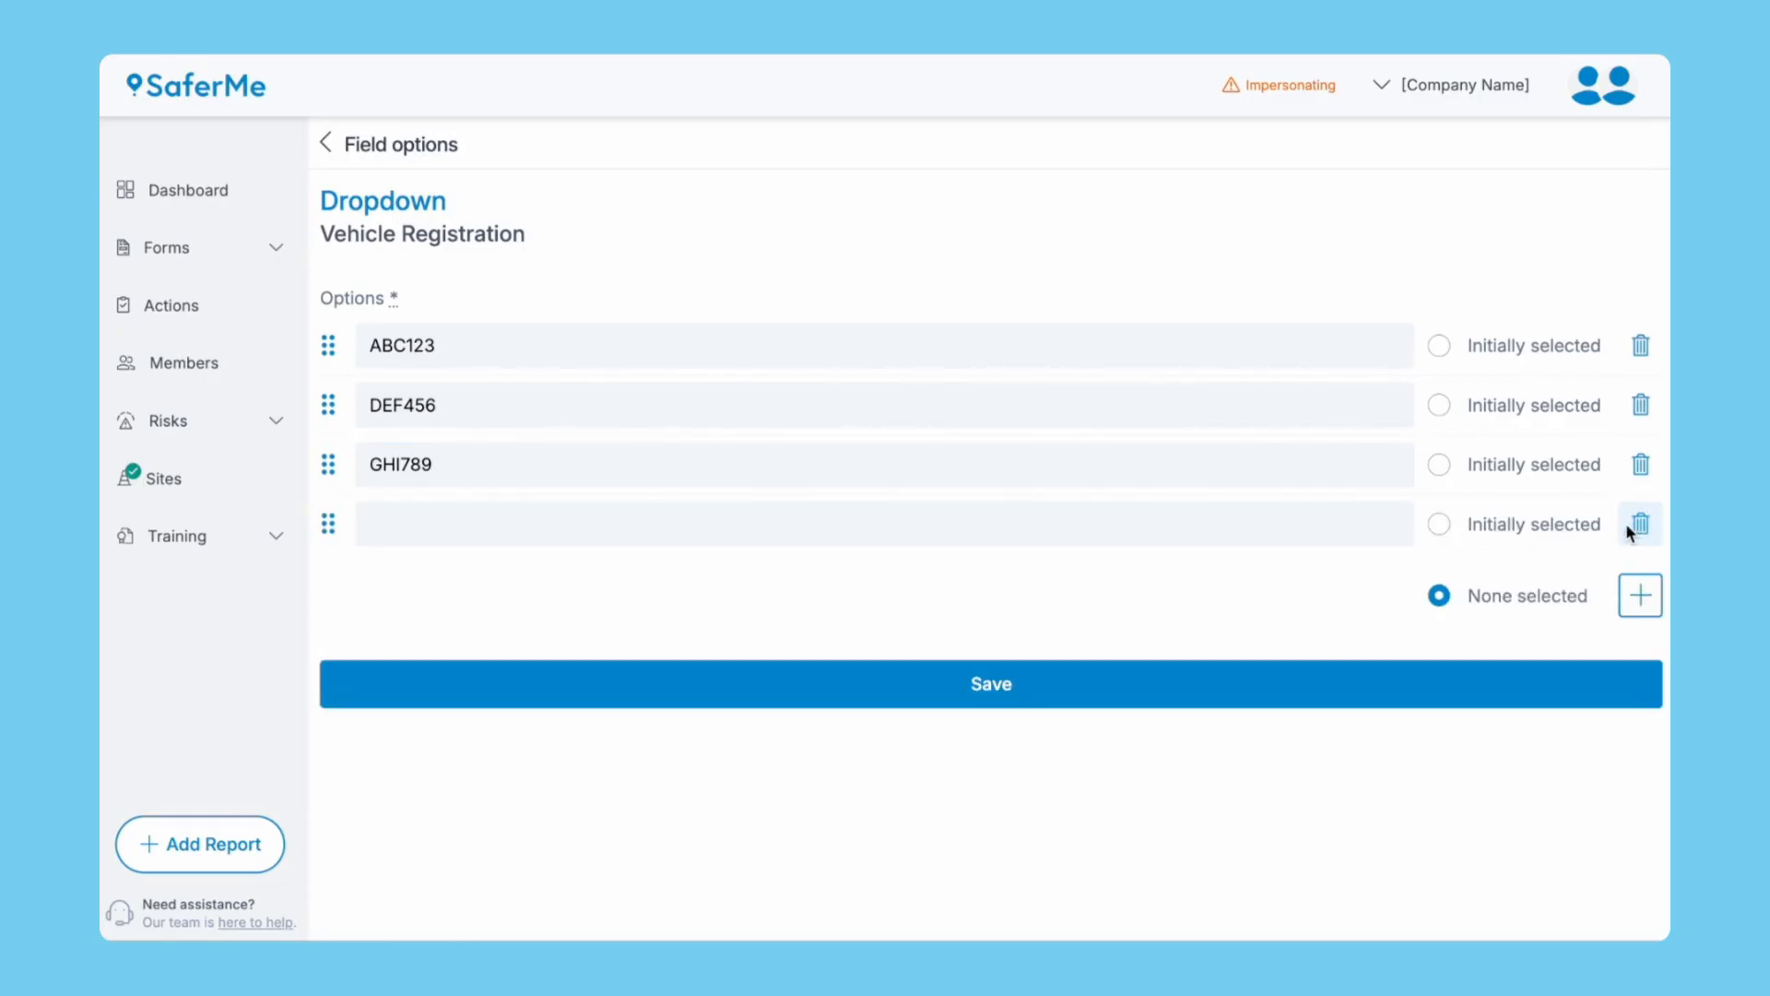
drag(327, 524, 328, 423)
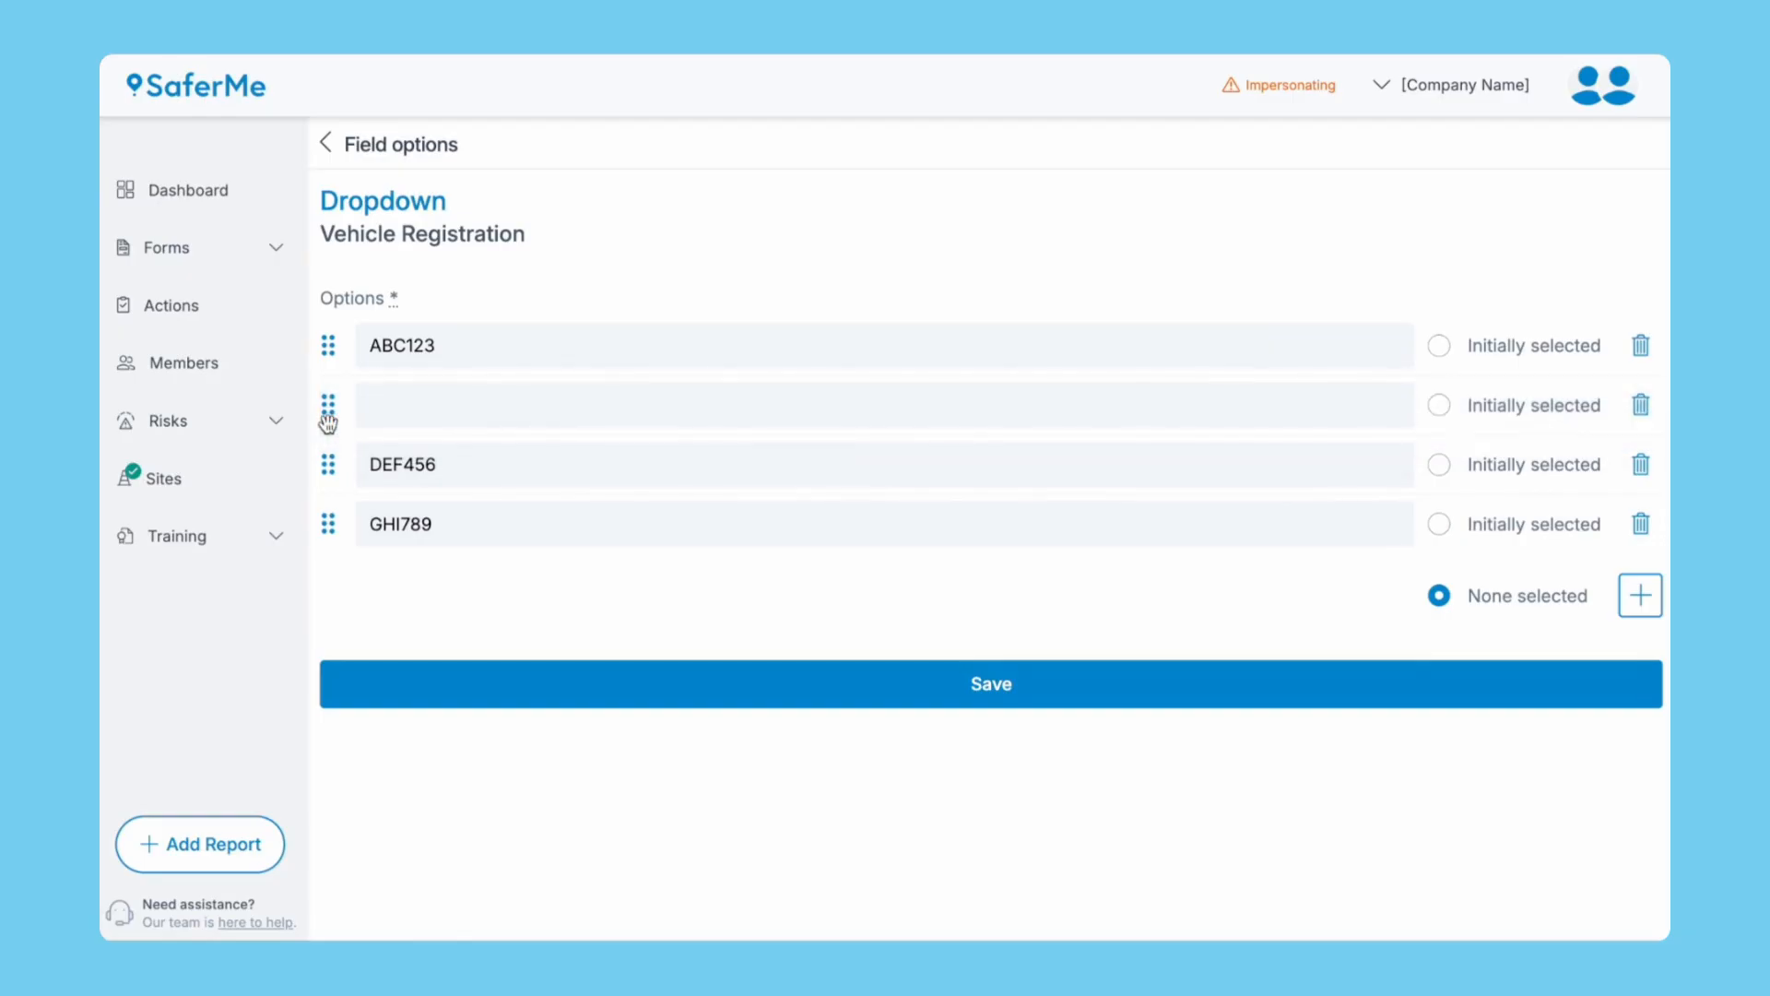
click(1642, 406)
click(1080, 627)
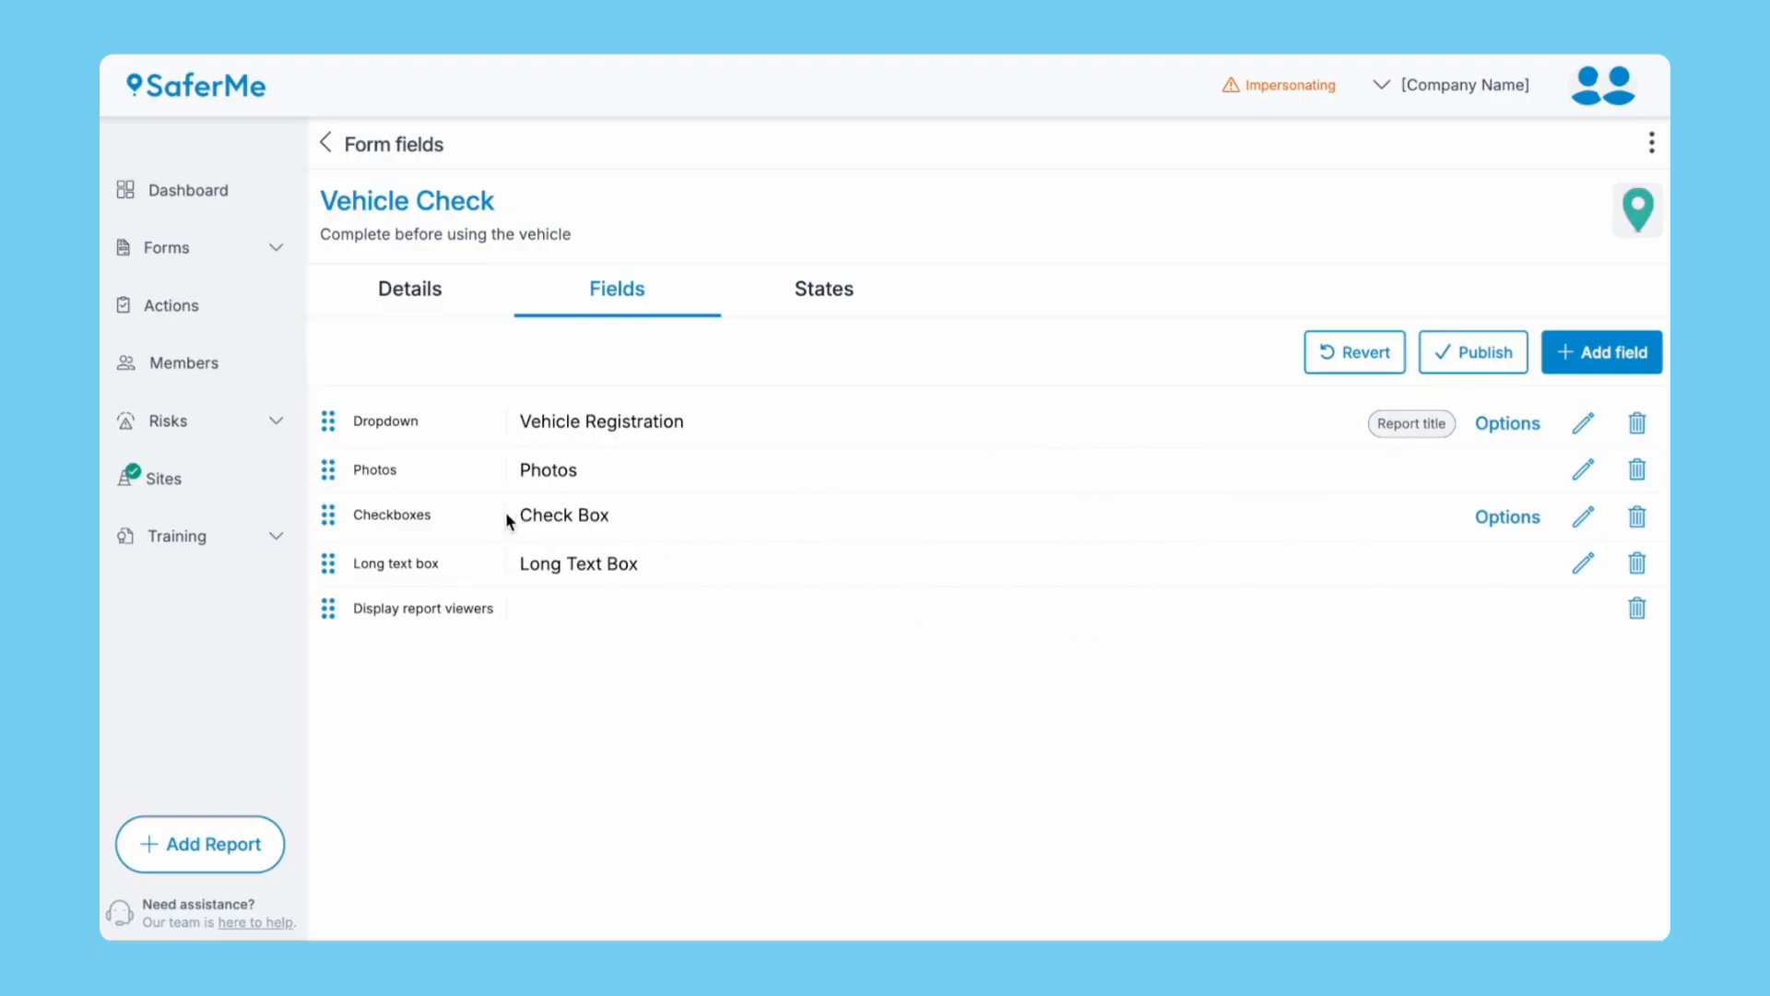
Move Checkboxes above Photos, relabel it 'Please check the following are in working order', and make it required.
drag(329, 510, 332, 468)
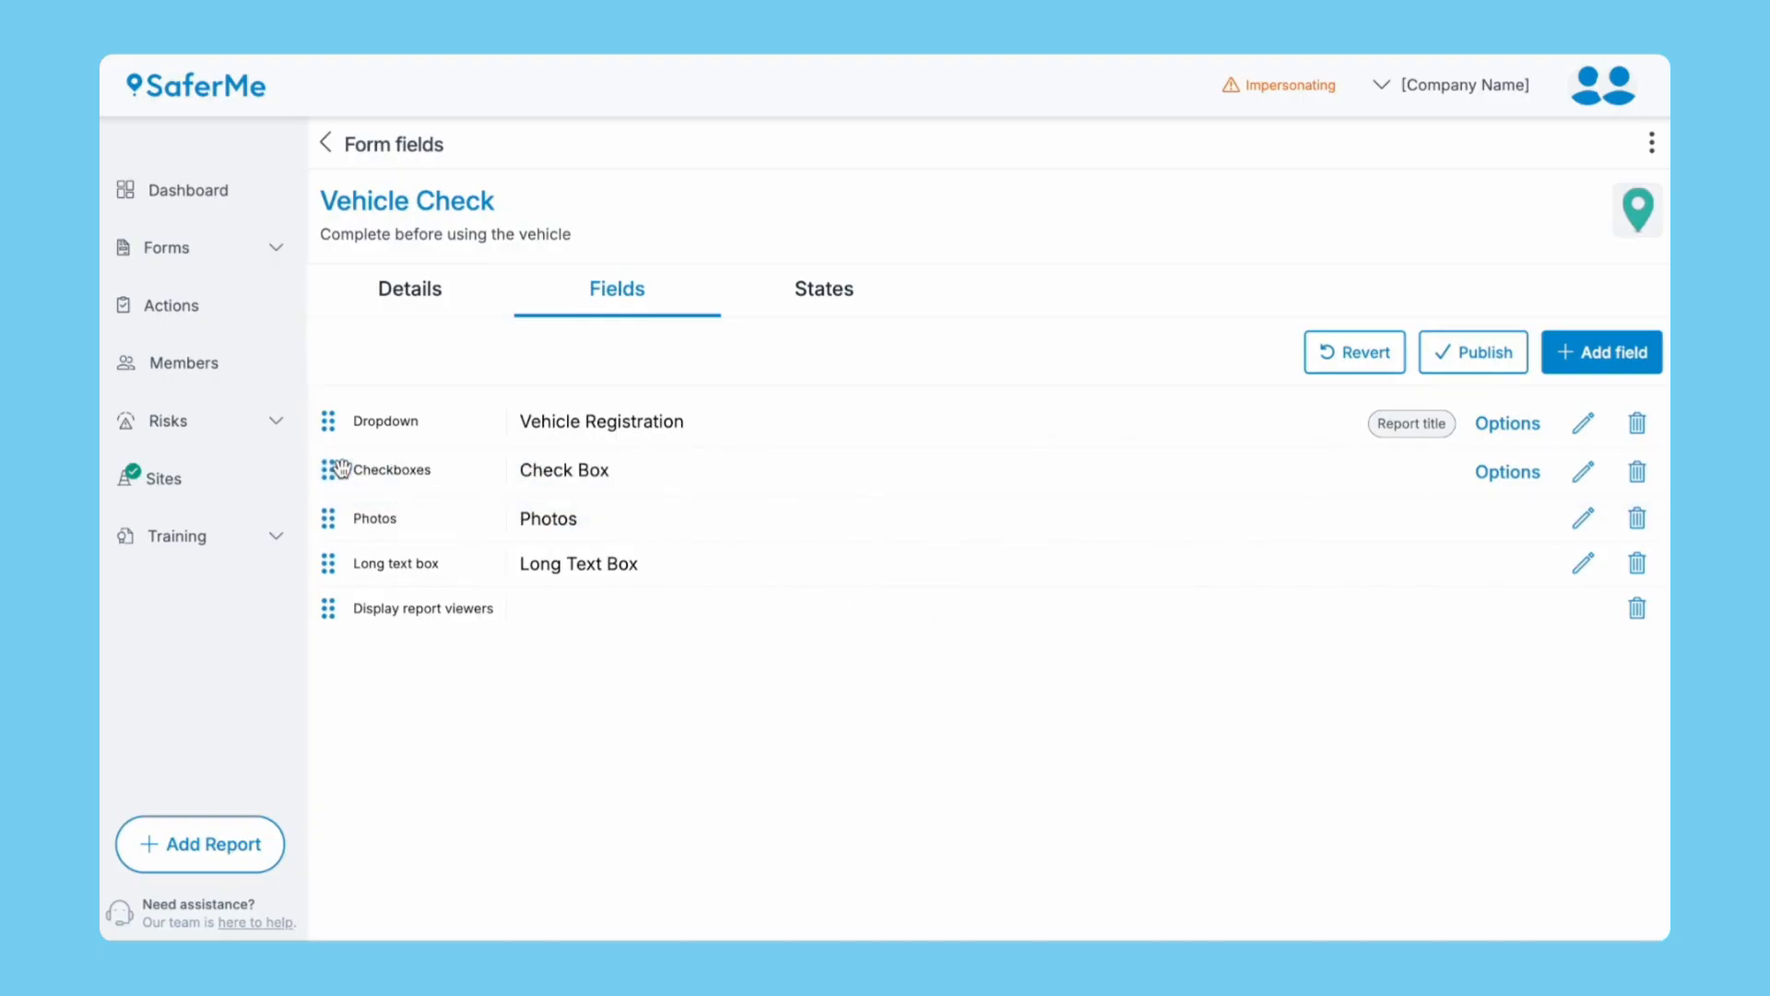
click(1582, 473)
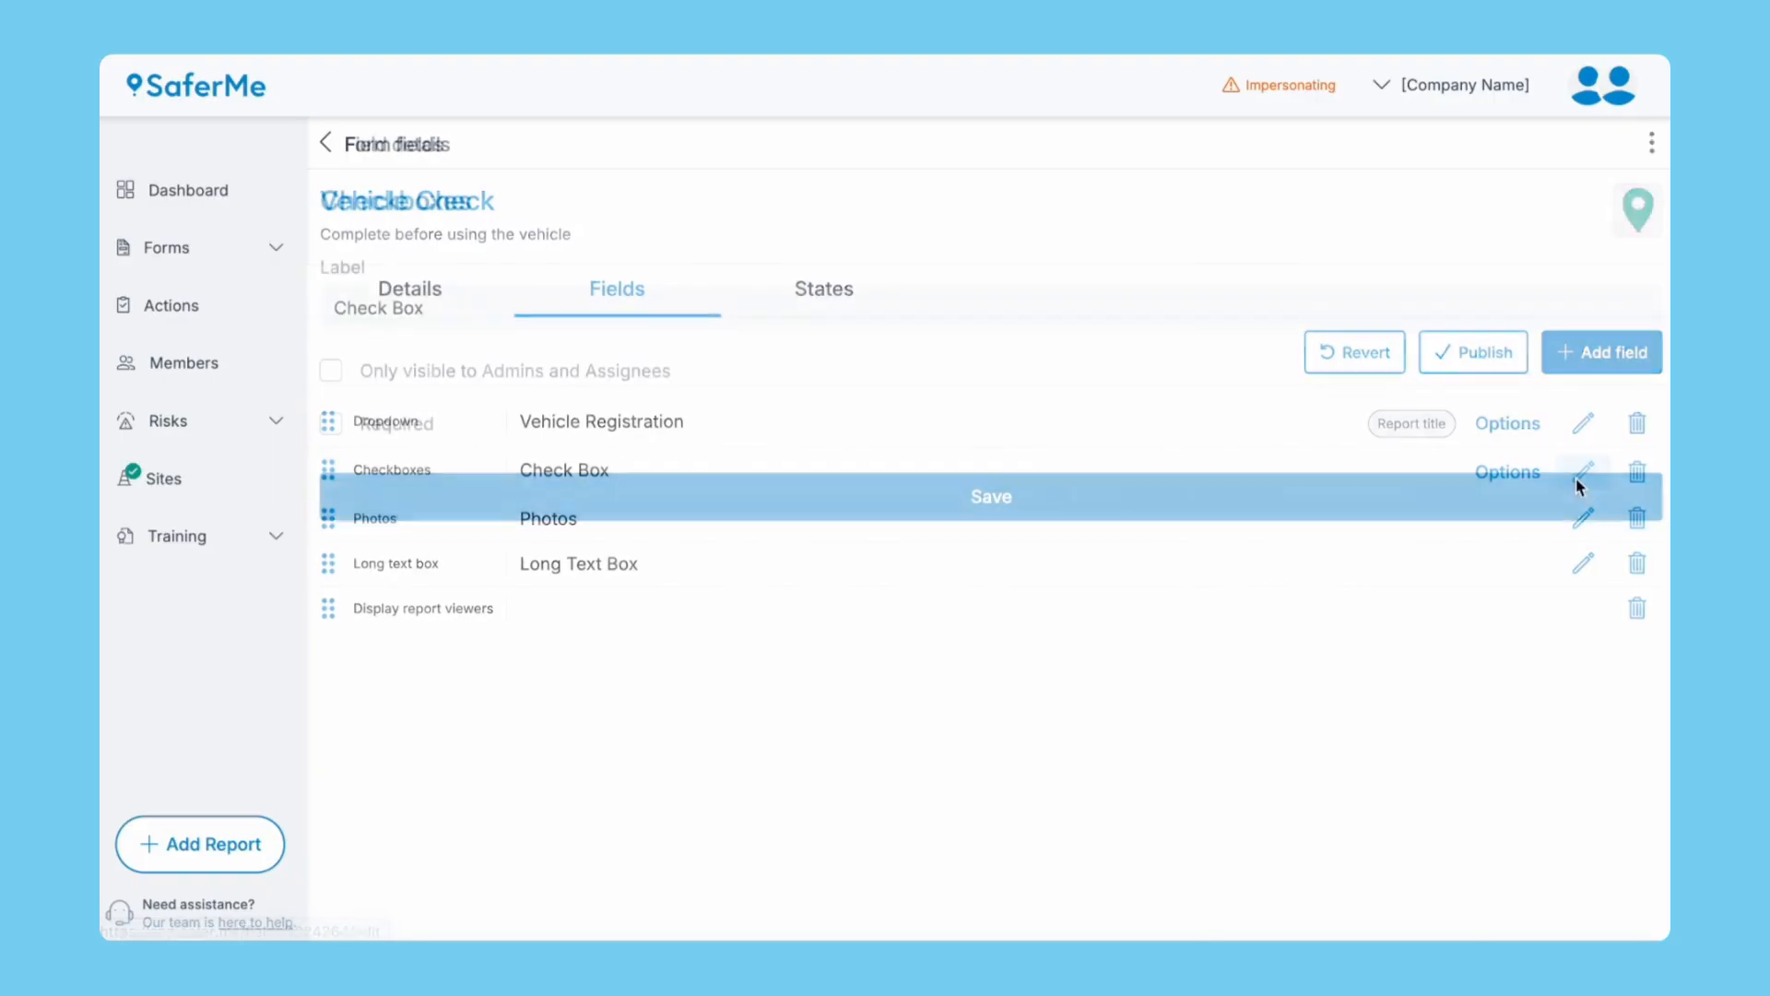
triple_click(1211, 312)
text(Please check the following are in working order)
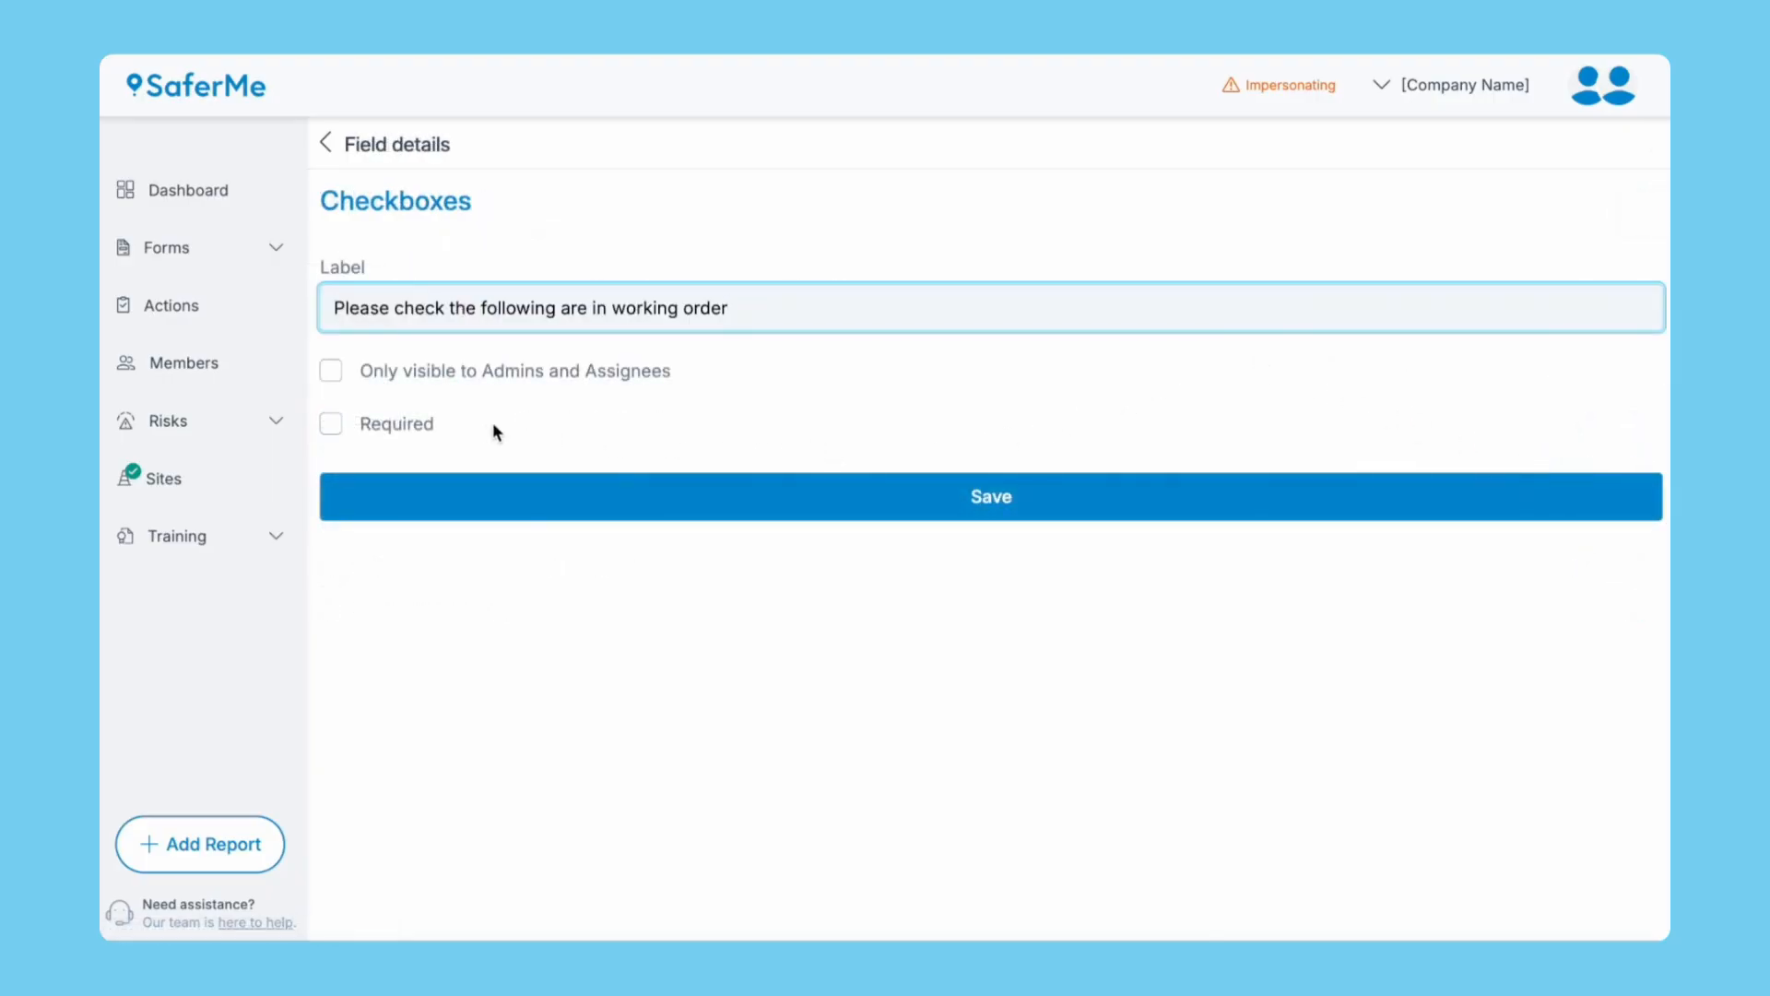
click(417, 424)
click(517, 489)
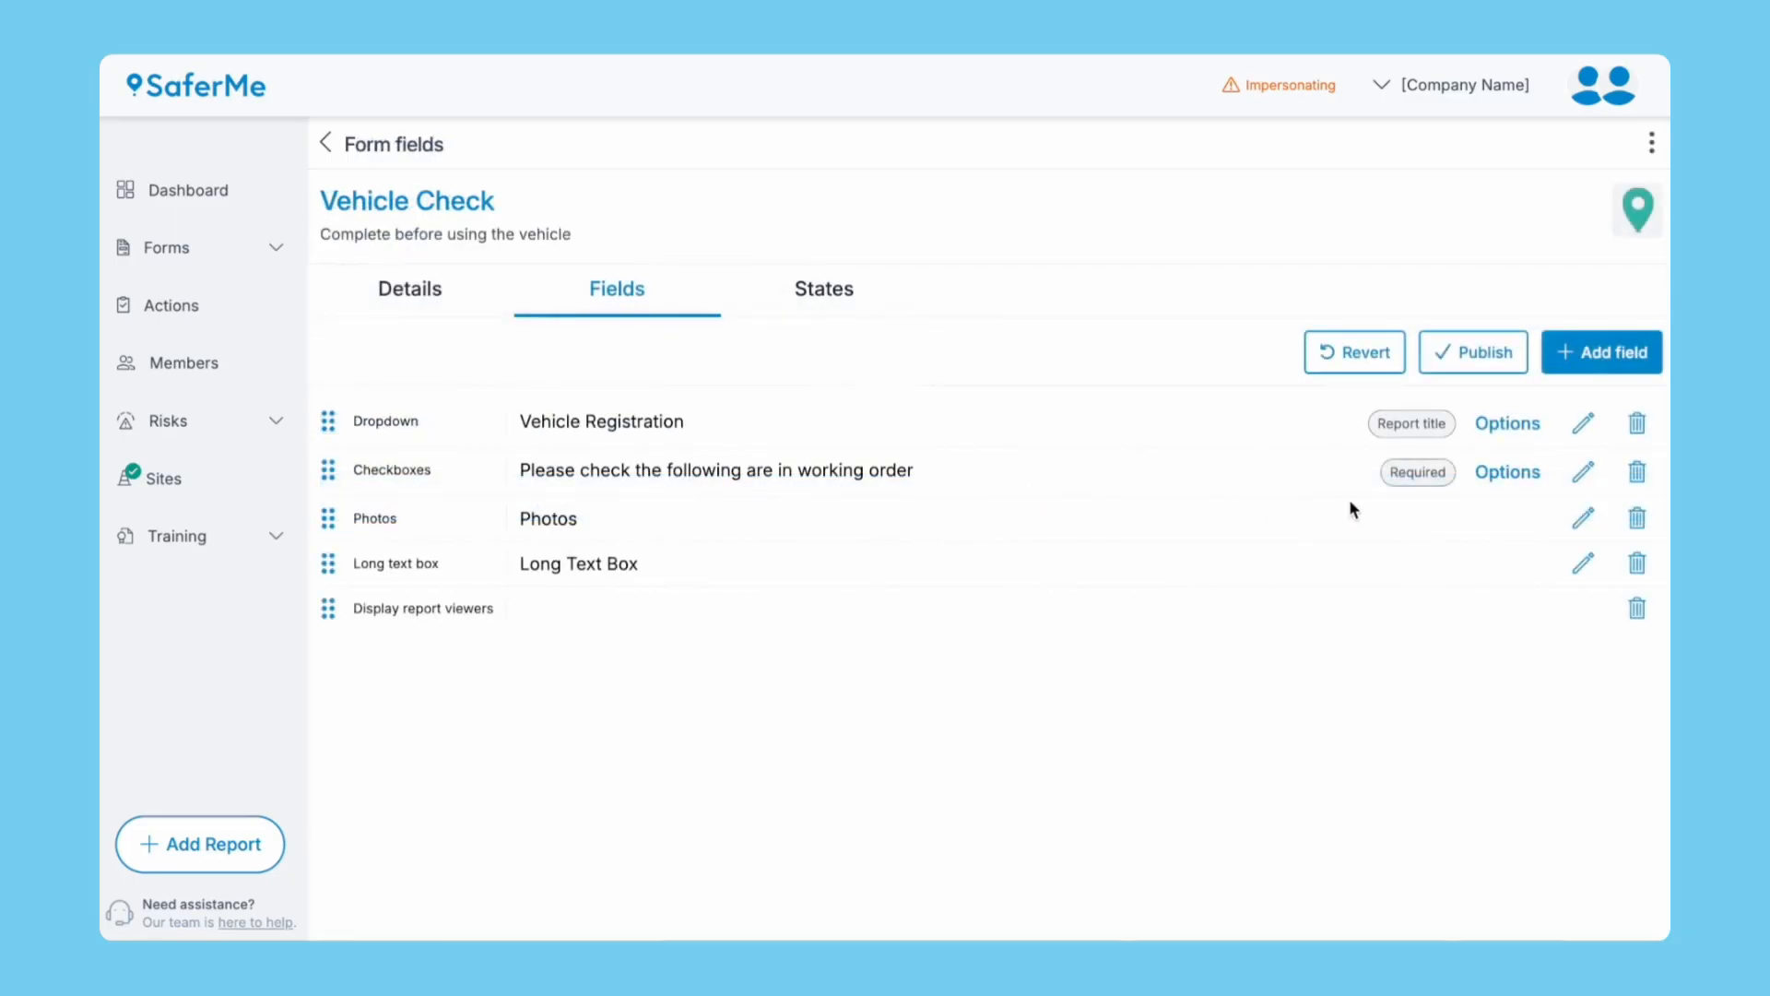
click(1494, 478)
click(1237, 346)
Save checklist choices Seat belts operational and Lights working as expected, then delete the Long text box field.
key(ctrl+a)
text(Seat belts operational)
click(1173, 399)
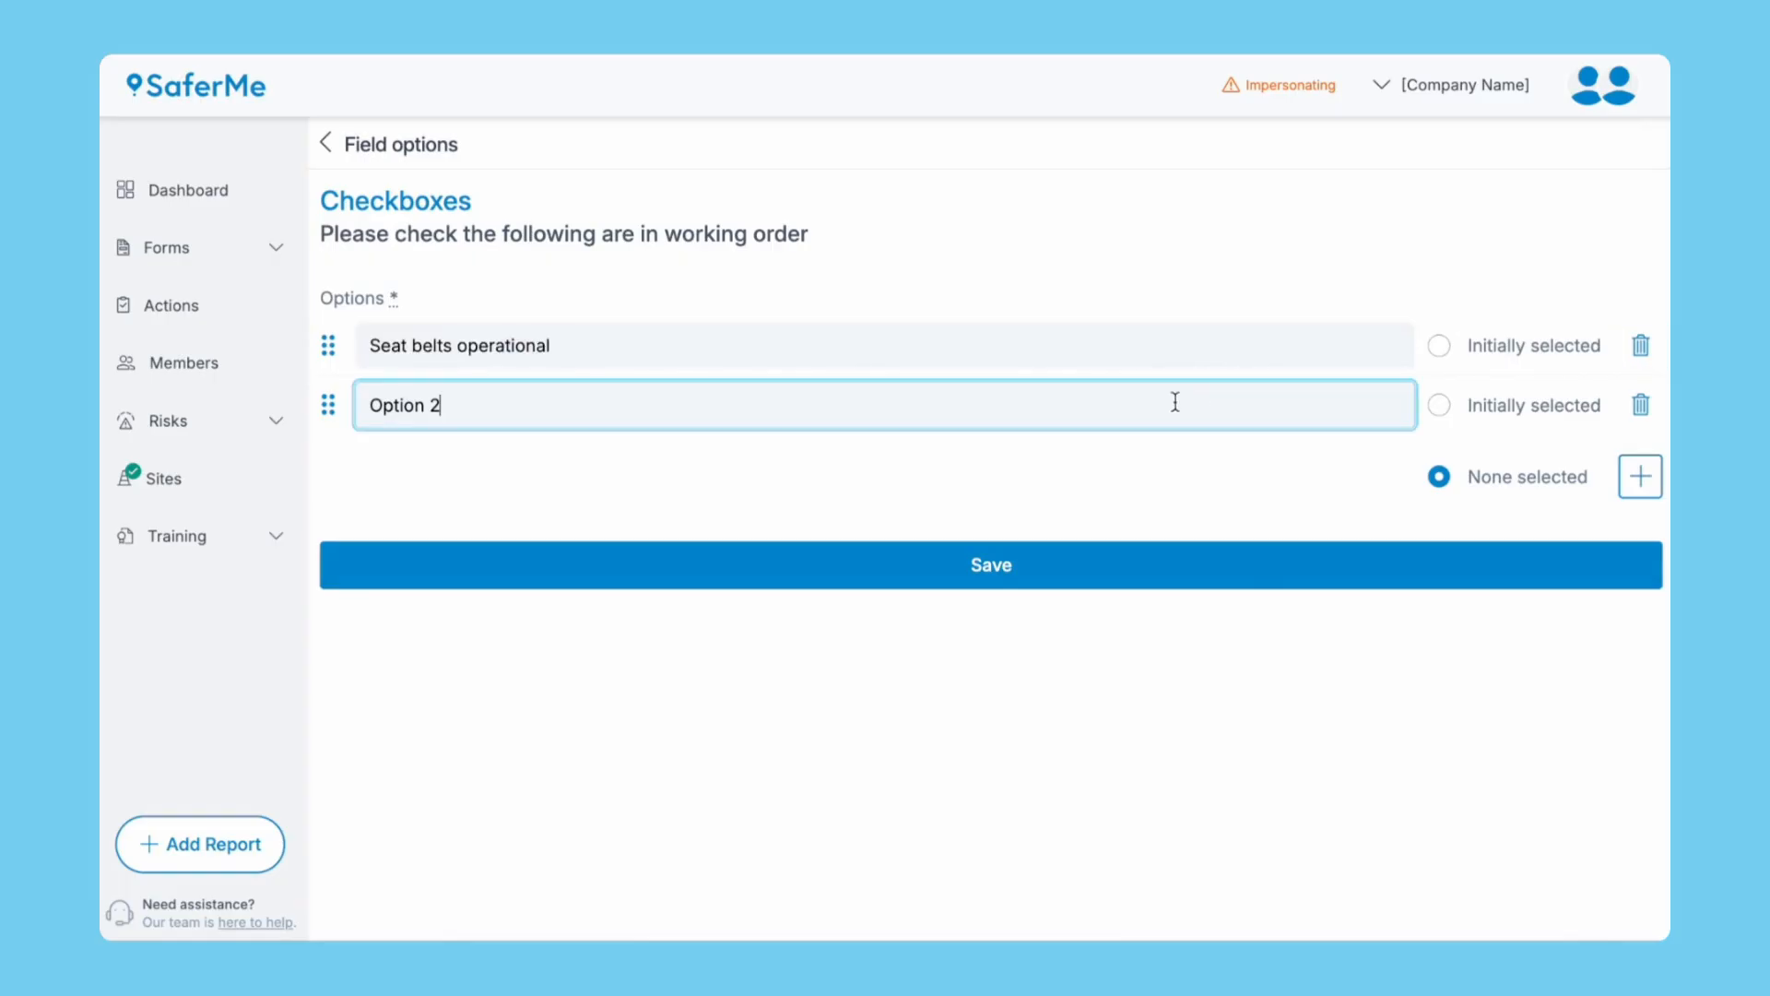
key(ctrl+a)
text(Lights working as expected)
click(1624, 489)
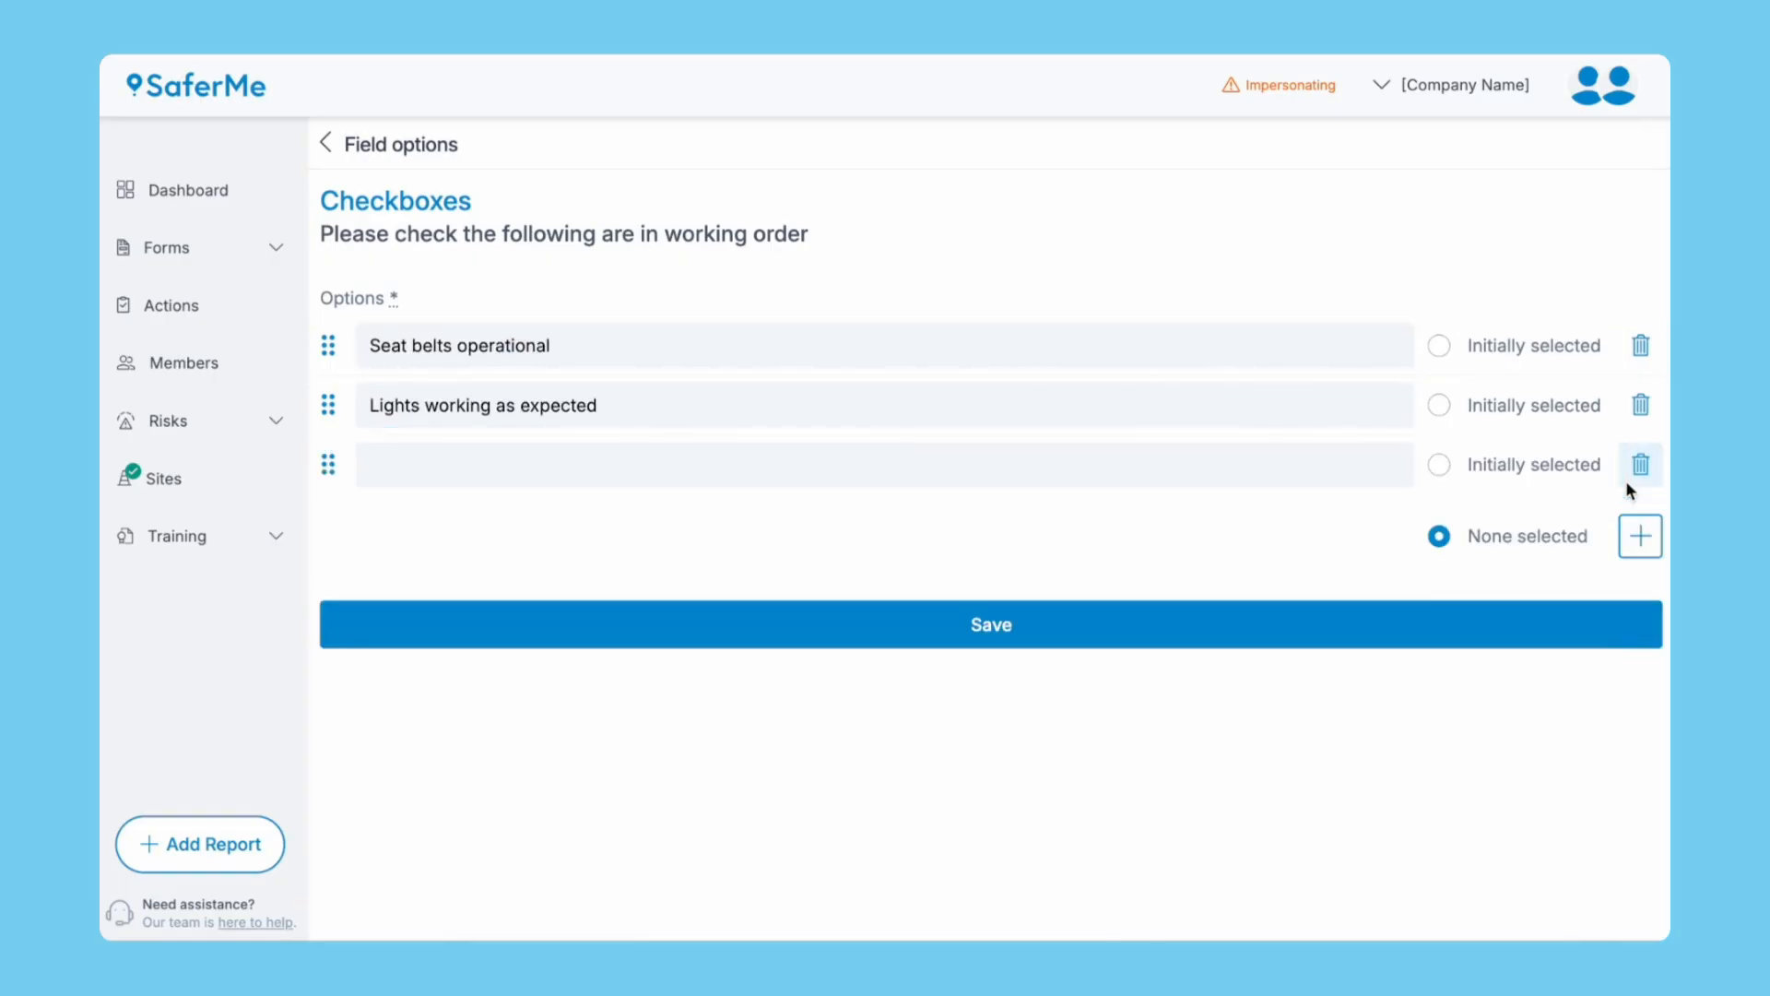
click(1637, 466)
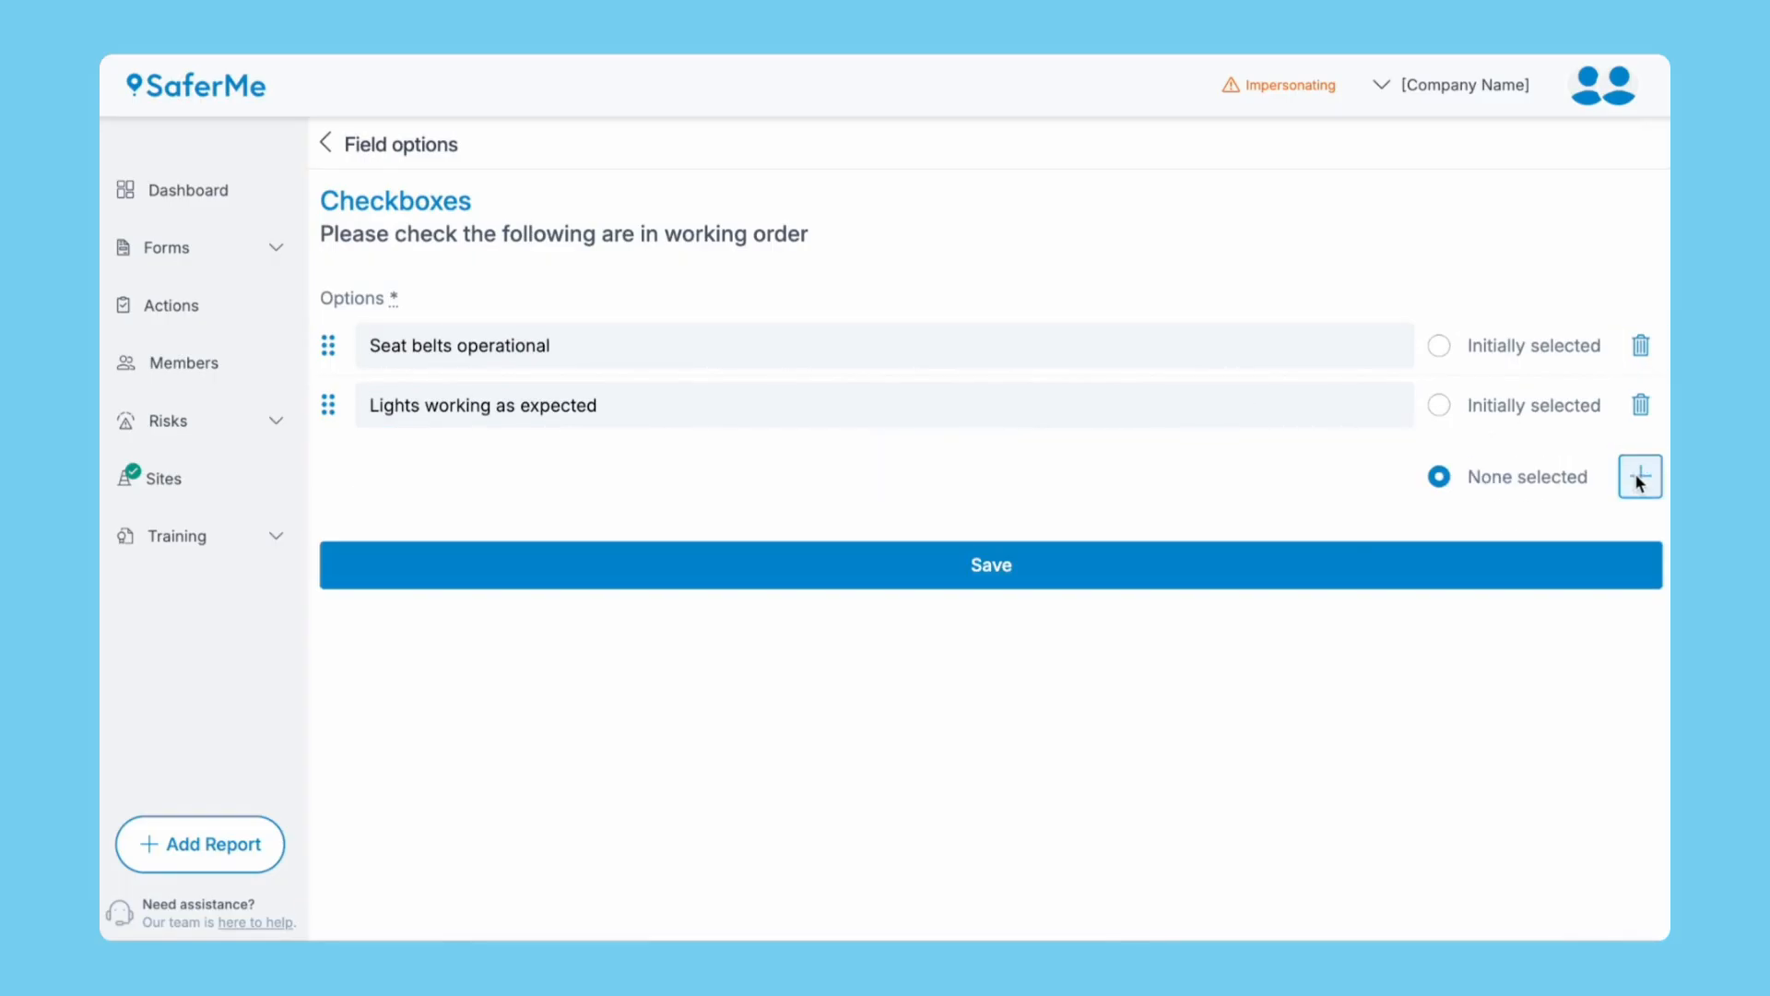
click(1310, 571)
click(1638, 562)
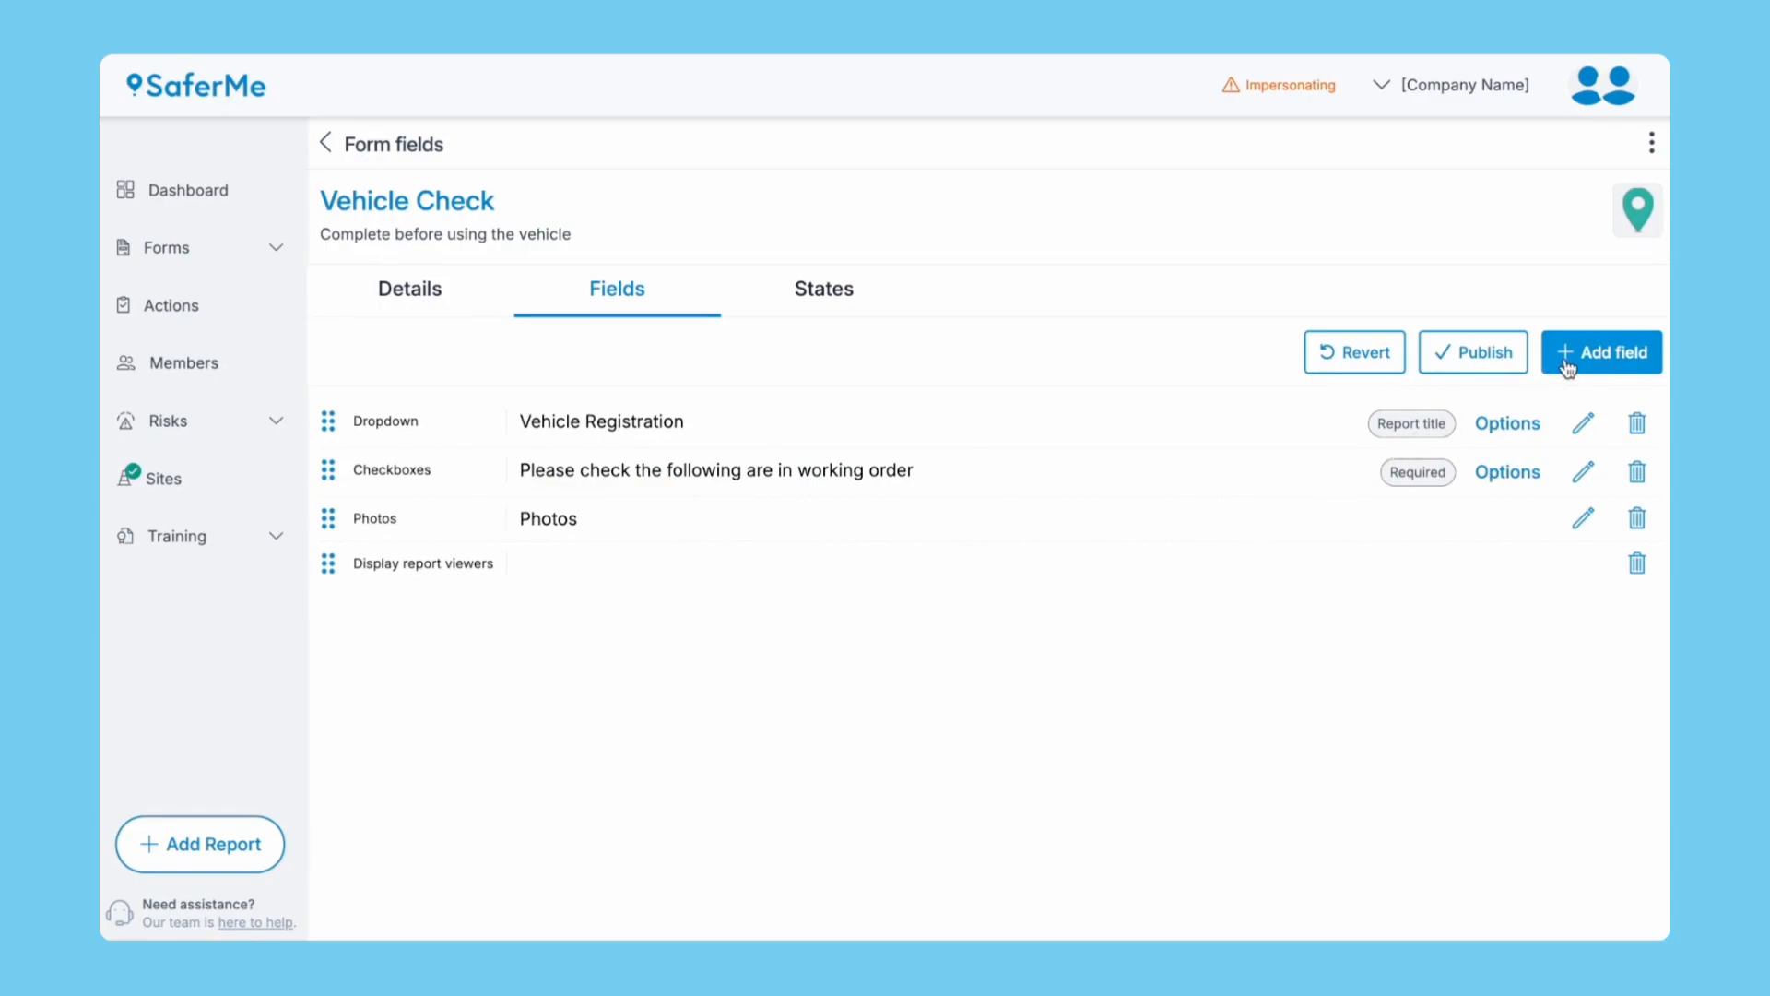
Replace the Checkboxes field with a required radio-button field named Seat belts operational.
click(1637, 471)
click(1208, 546)
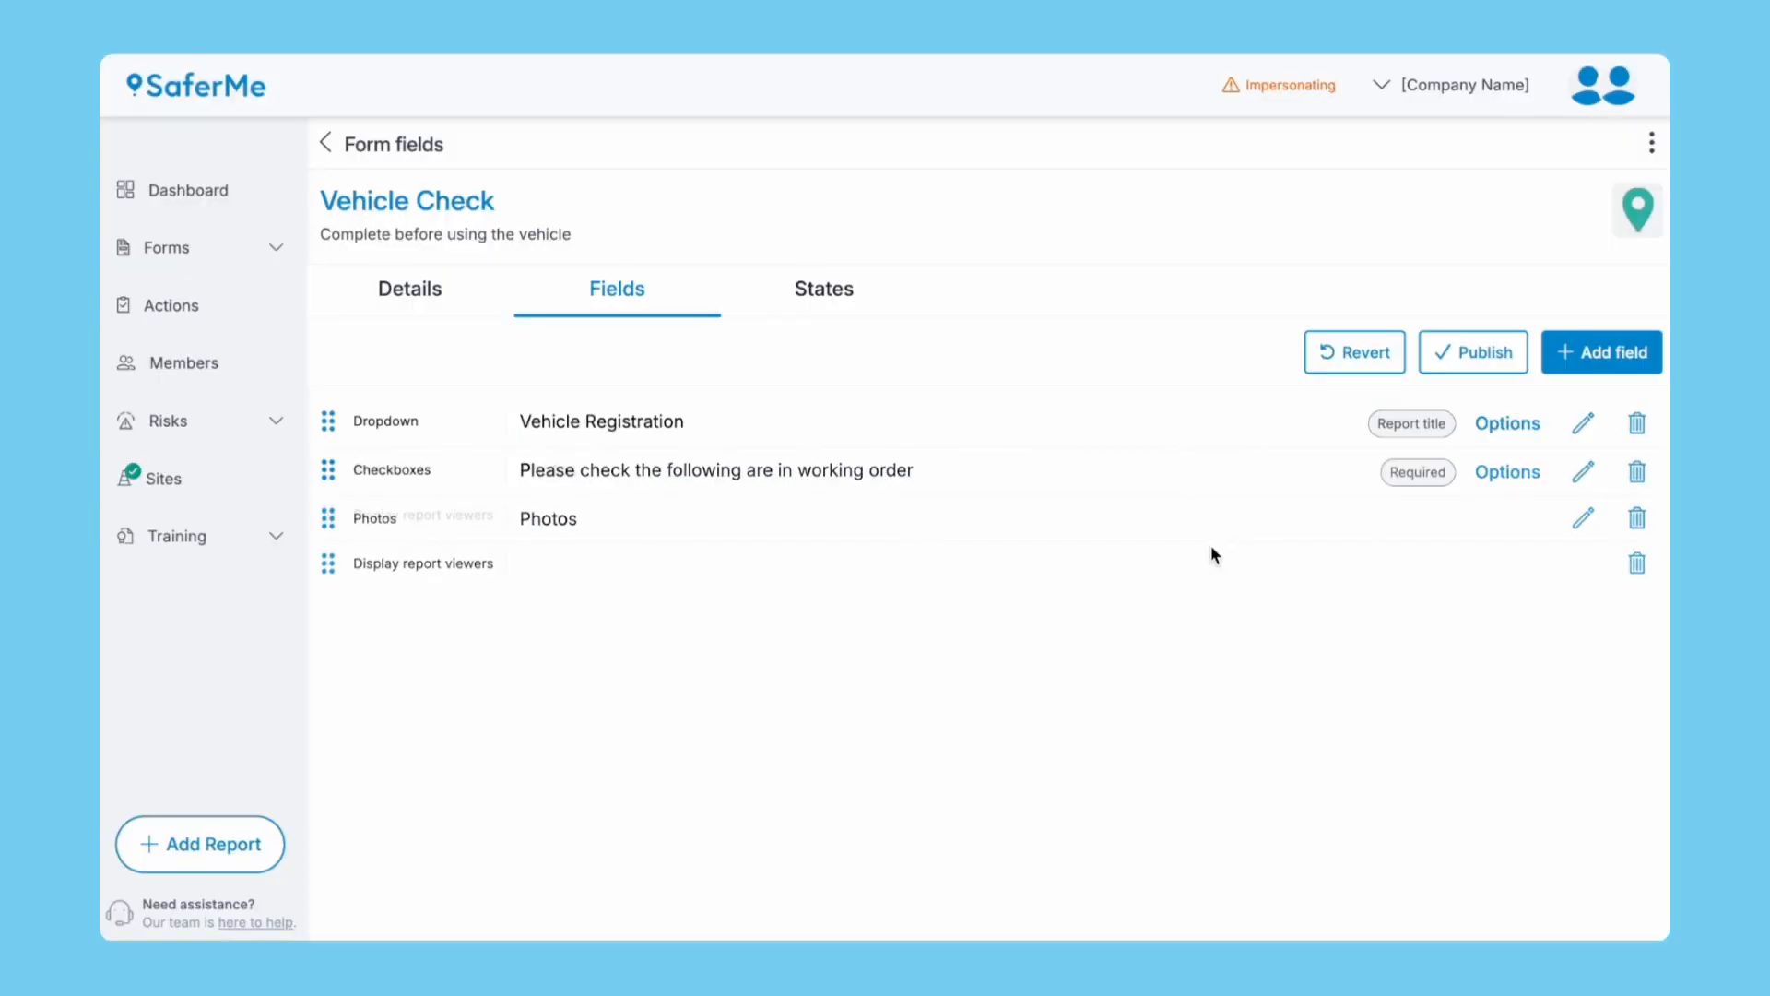
click(1572, 364)
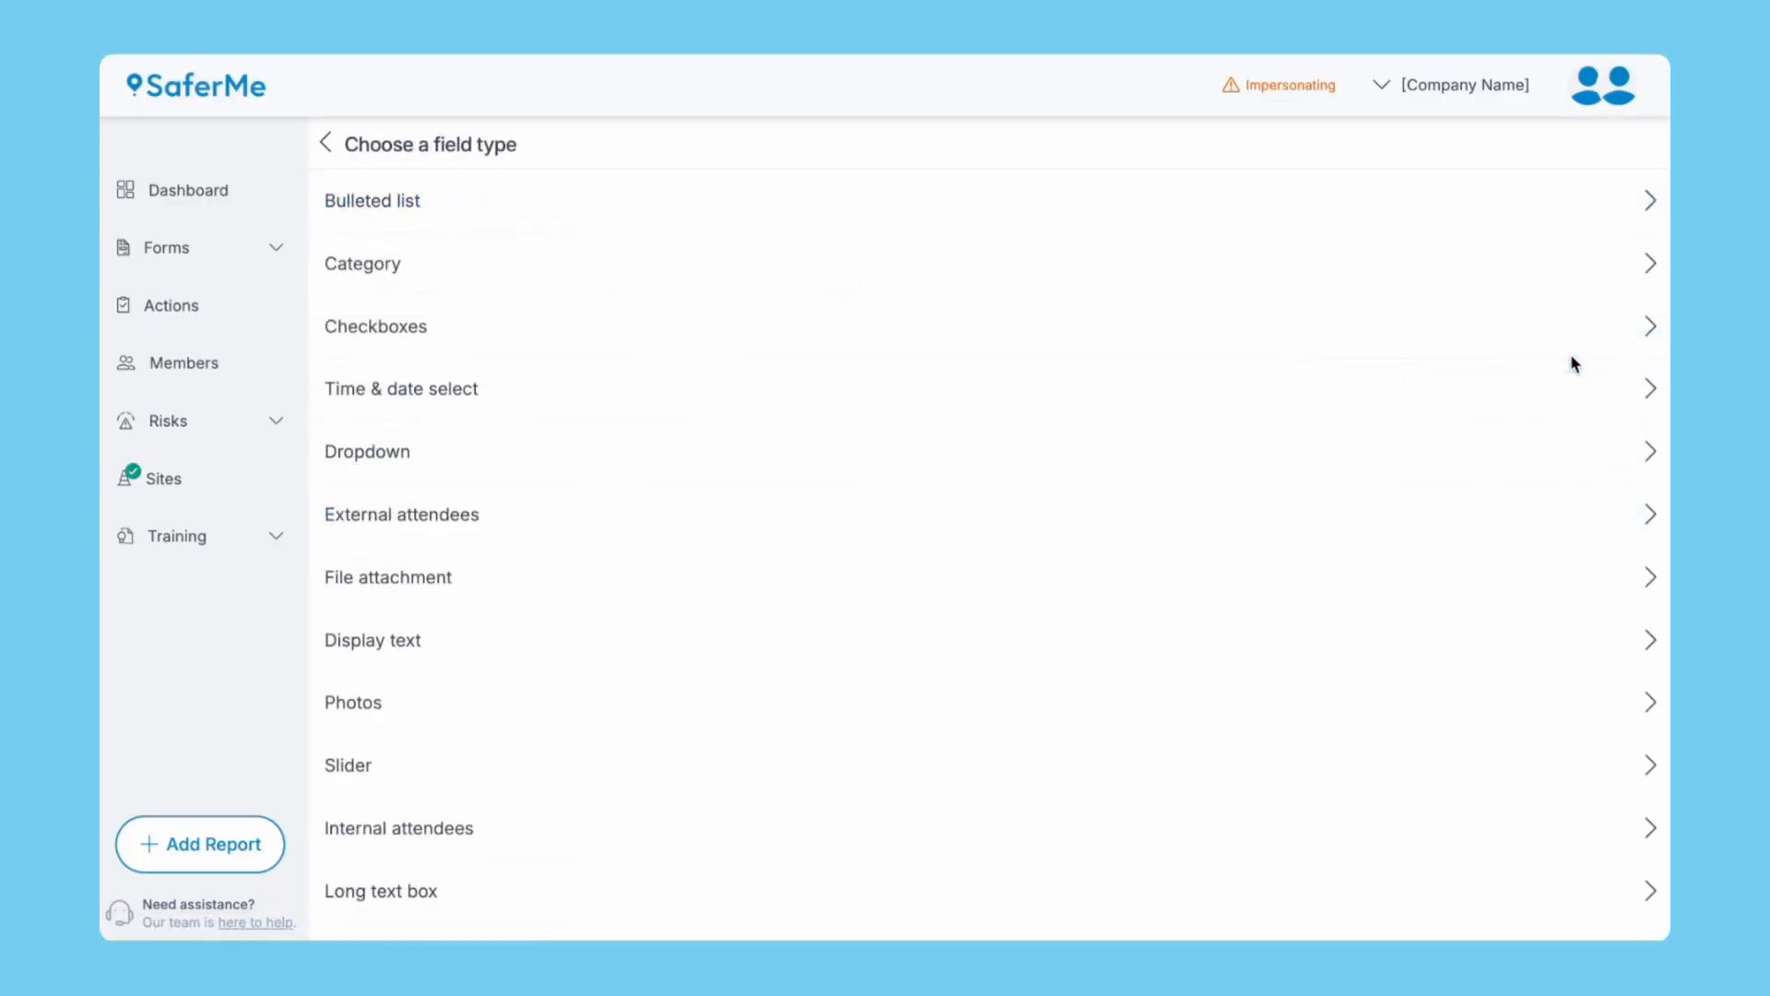
scroll(779, 462, down, 5)
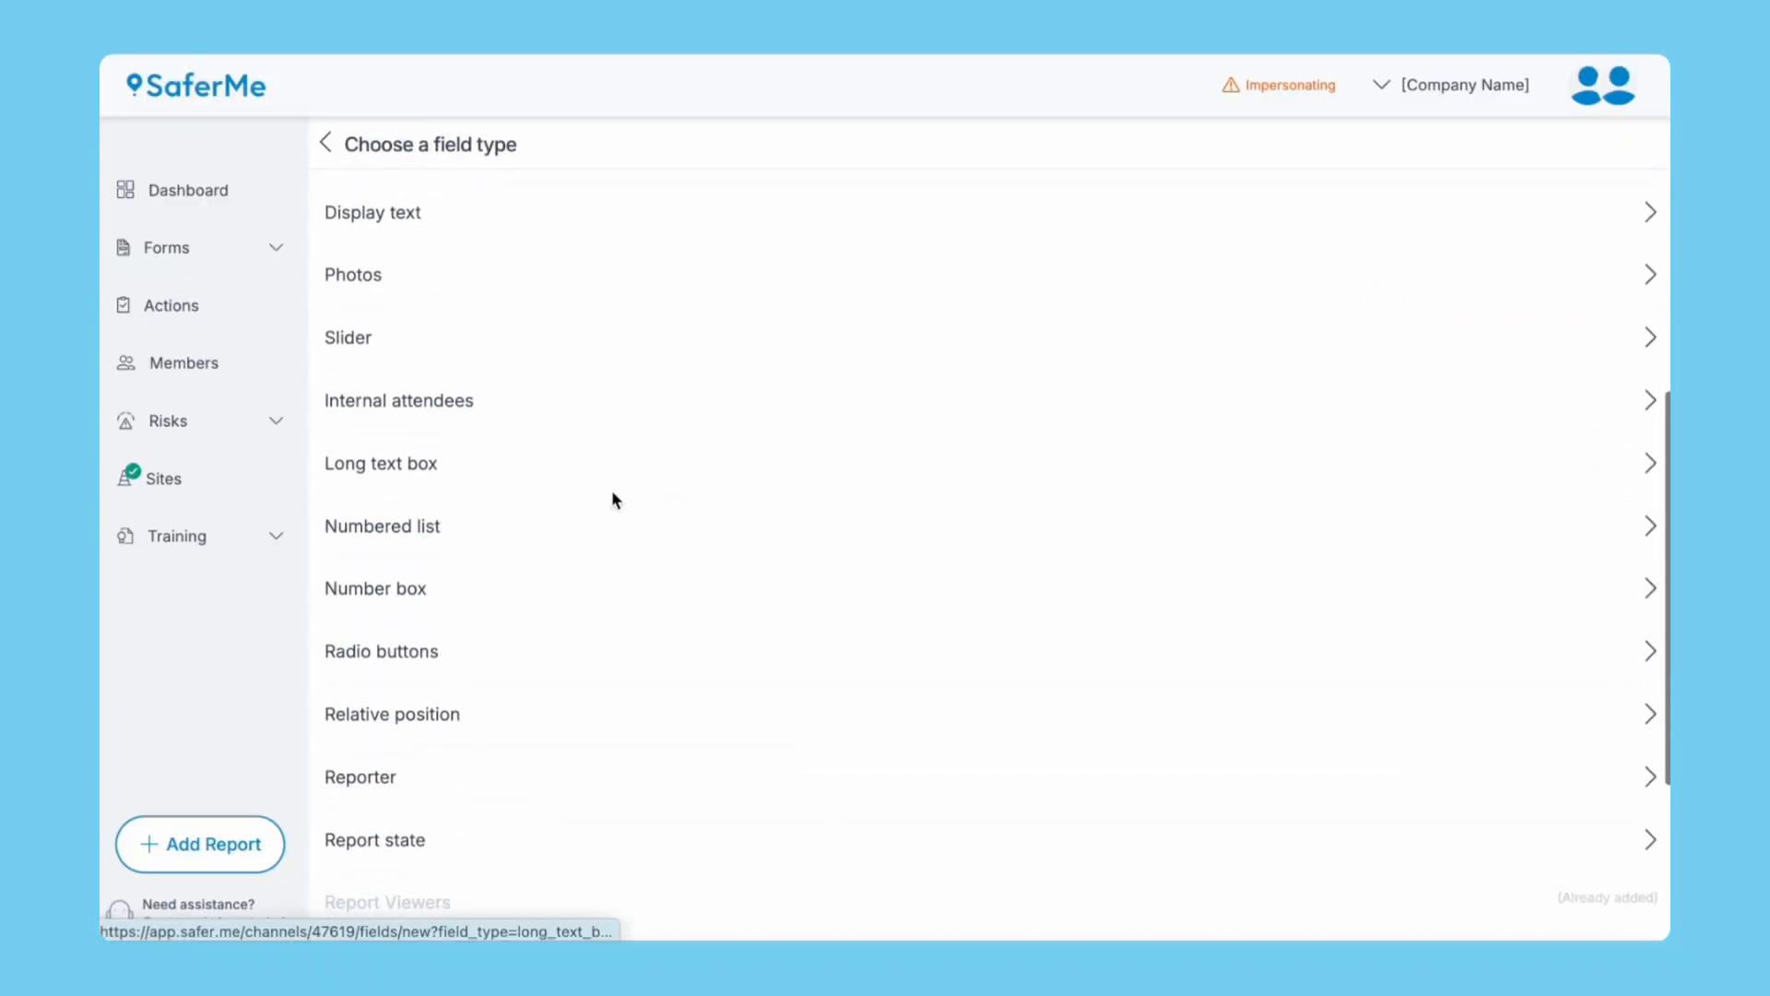
click(386, 655)
click(431, 310)
text(Seat belts operational)
click(330, 423)
click(587, 546)
Give Seat belts operational the options Yes and No, and move it above Photos.
click(1505, 562)
triple_click(1043, 335)
text(Yes)
key(Tab)
triple_click(981, 398)
text(No)
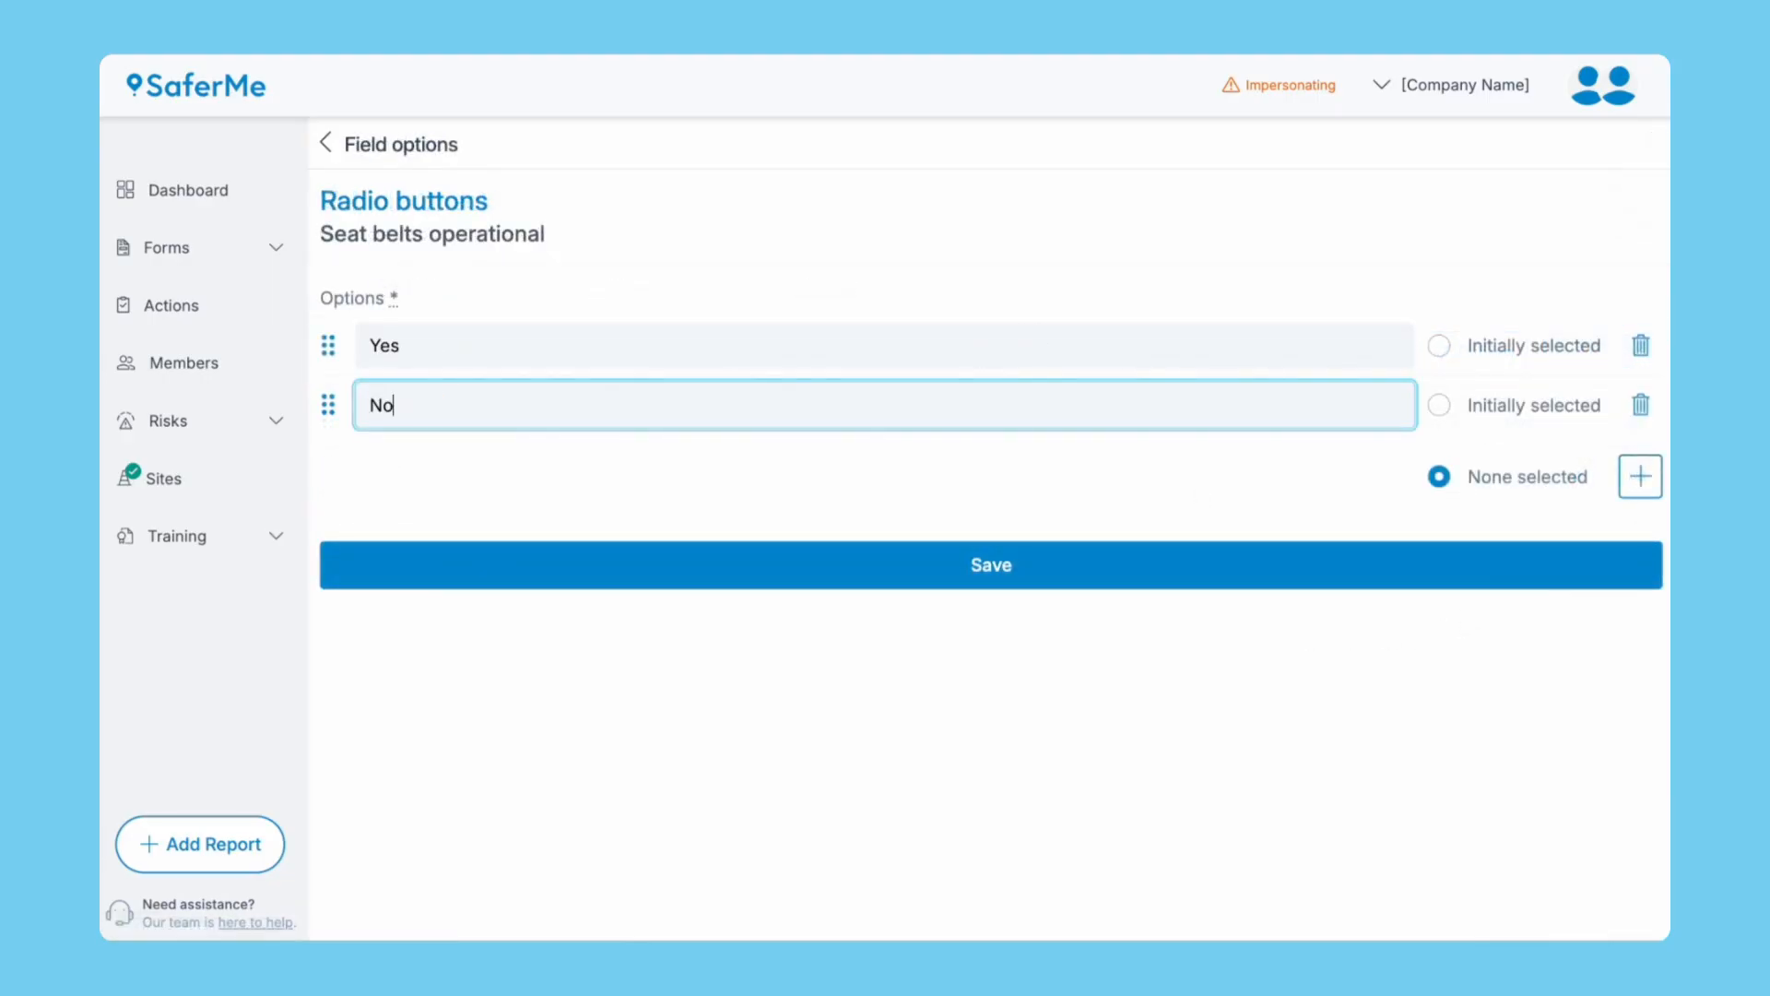
click(1007, 564)
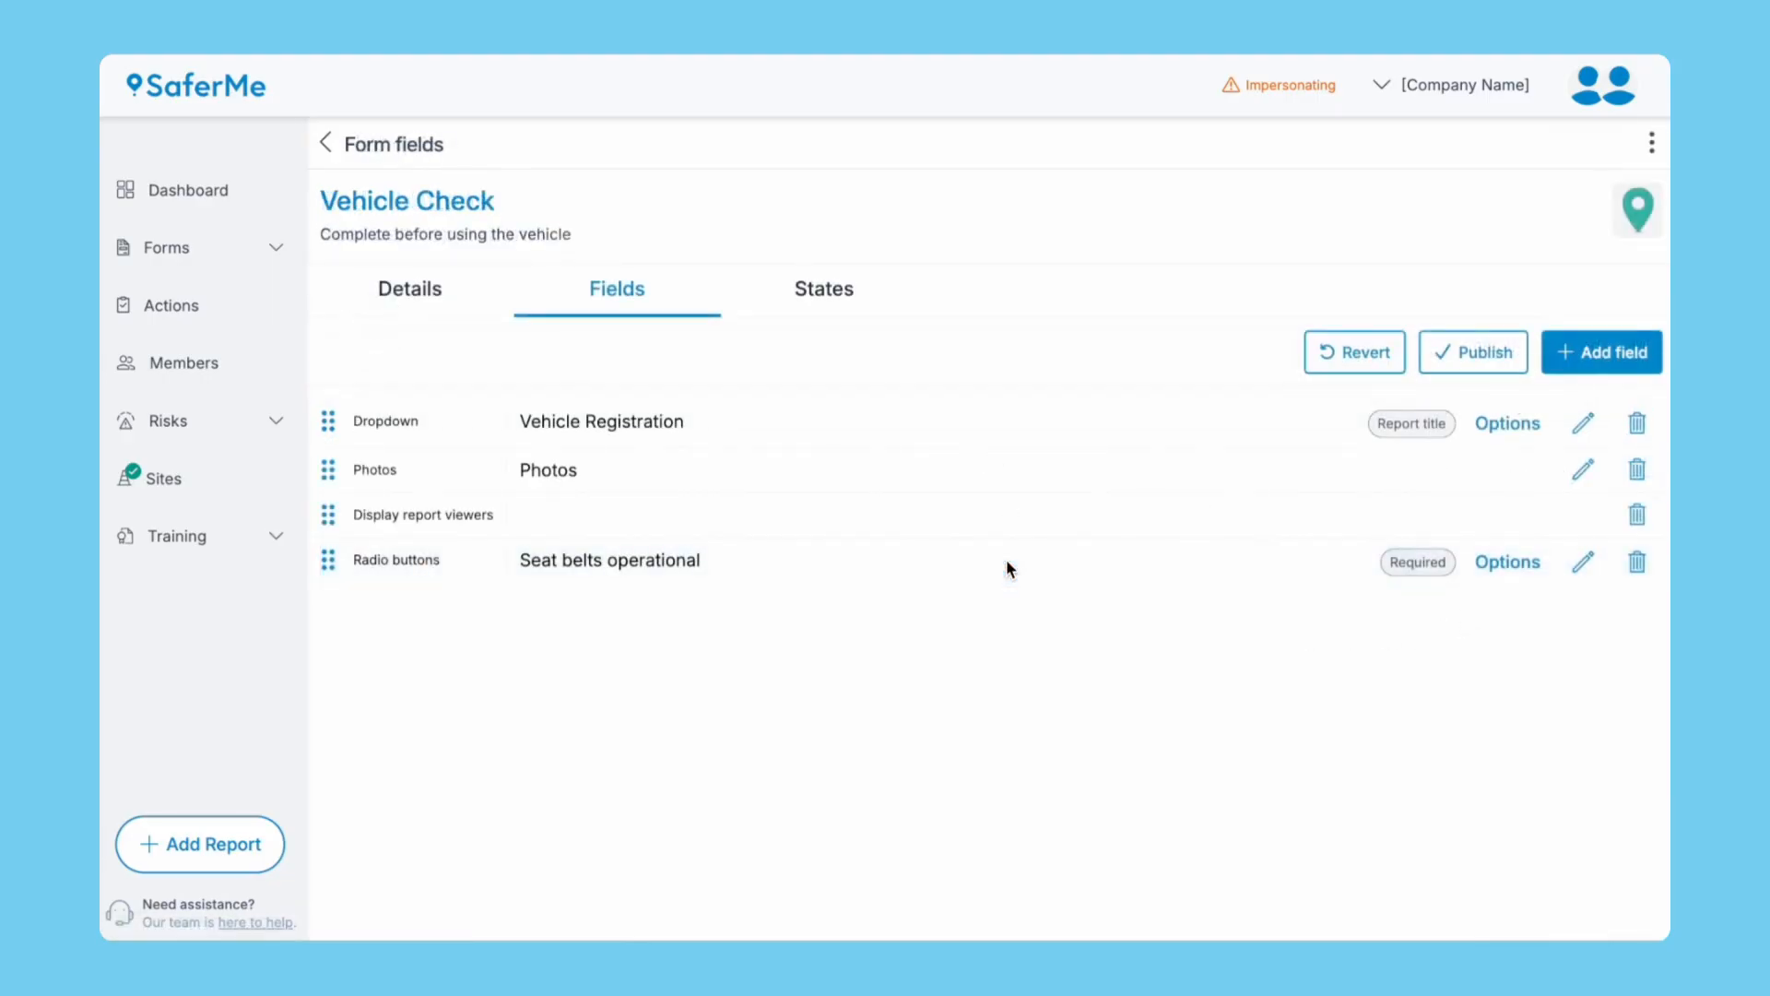
drag(325, 557, 331, 472)
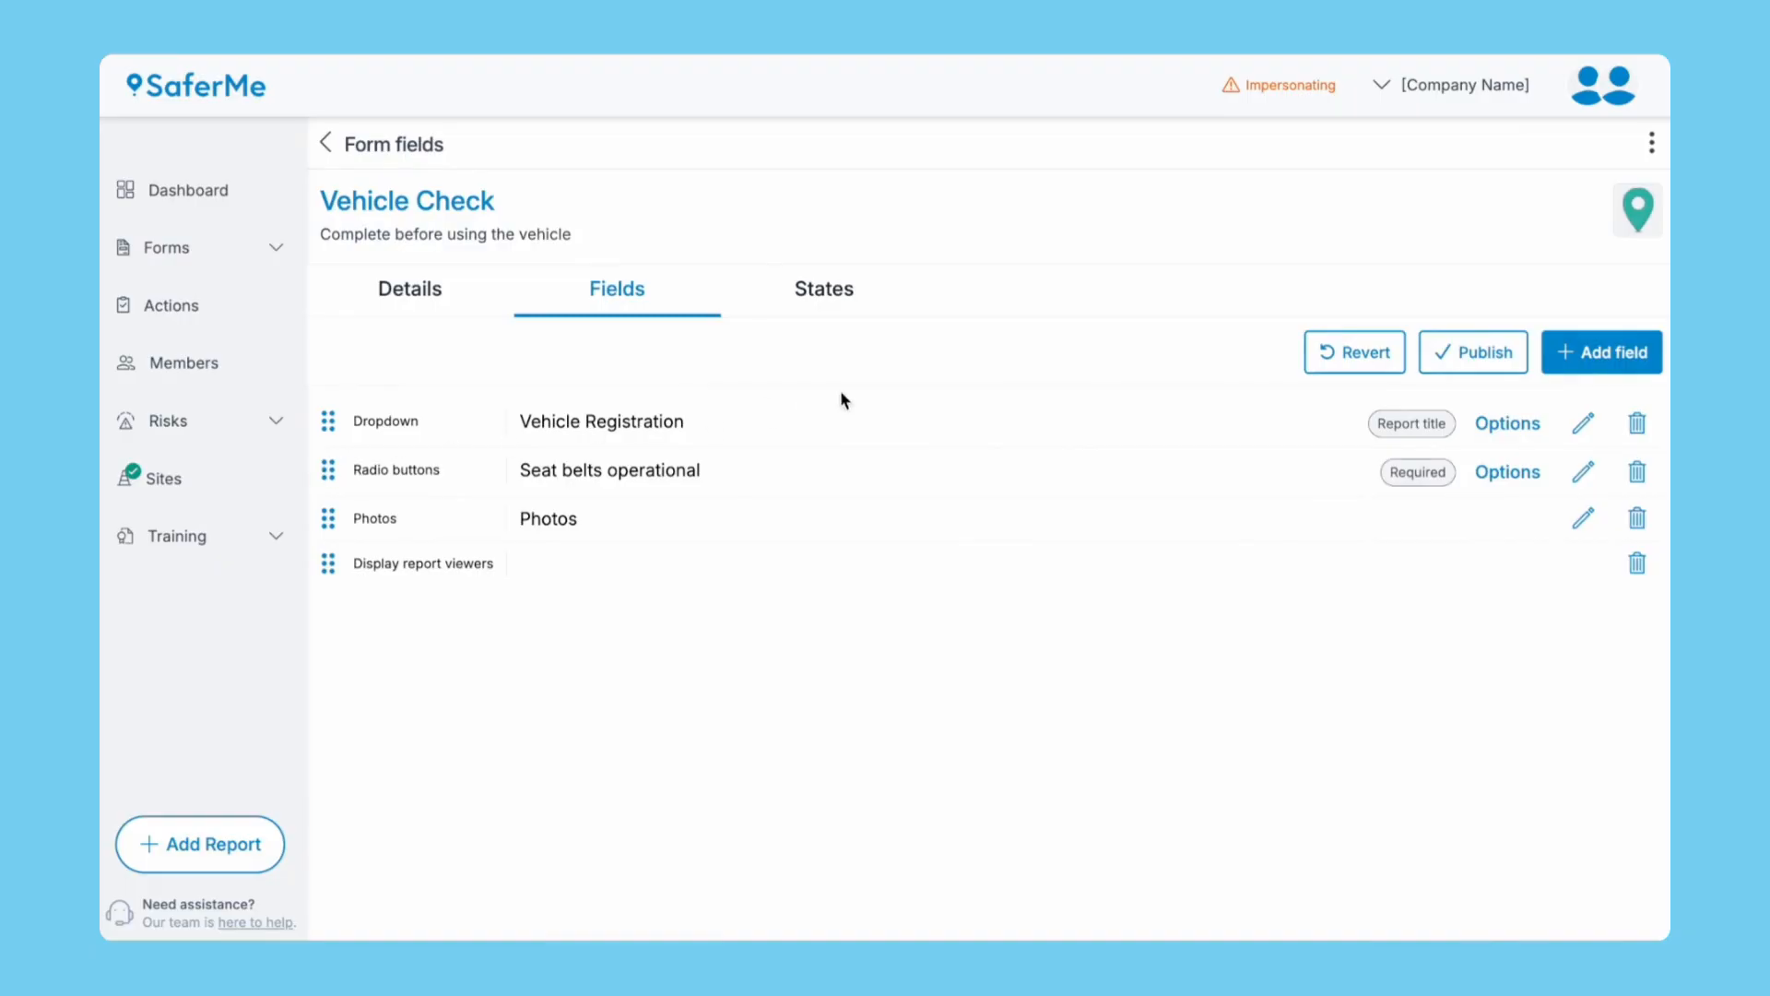
Add a bulleted list field labelled 'Comments / Corrections' and move it above Photos.
click(1565, 365)
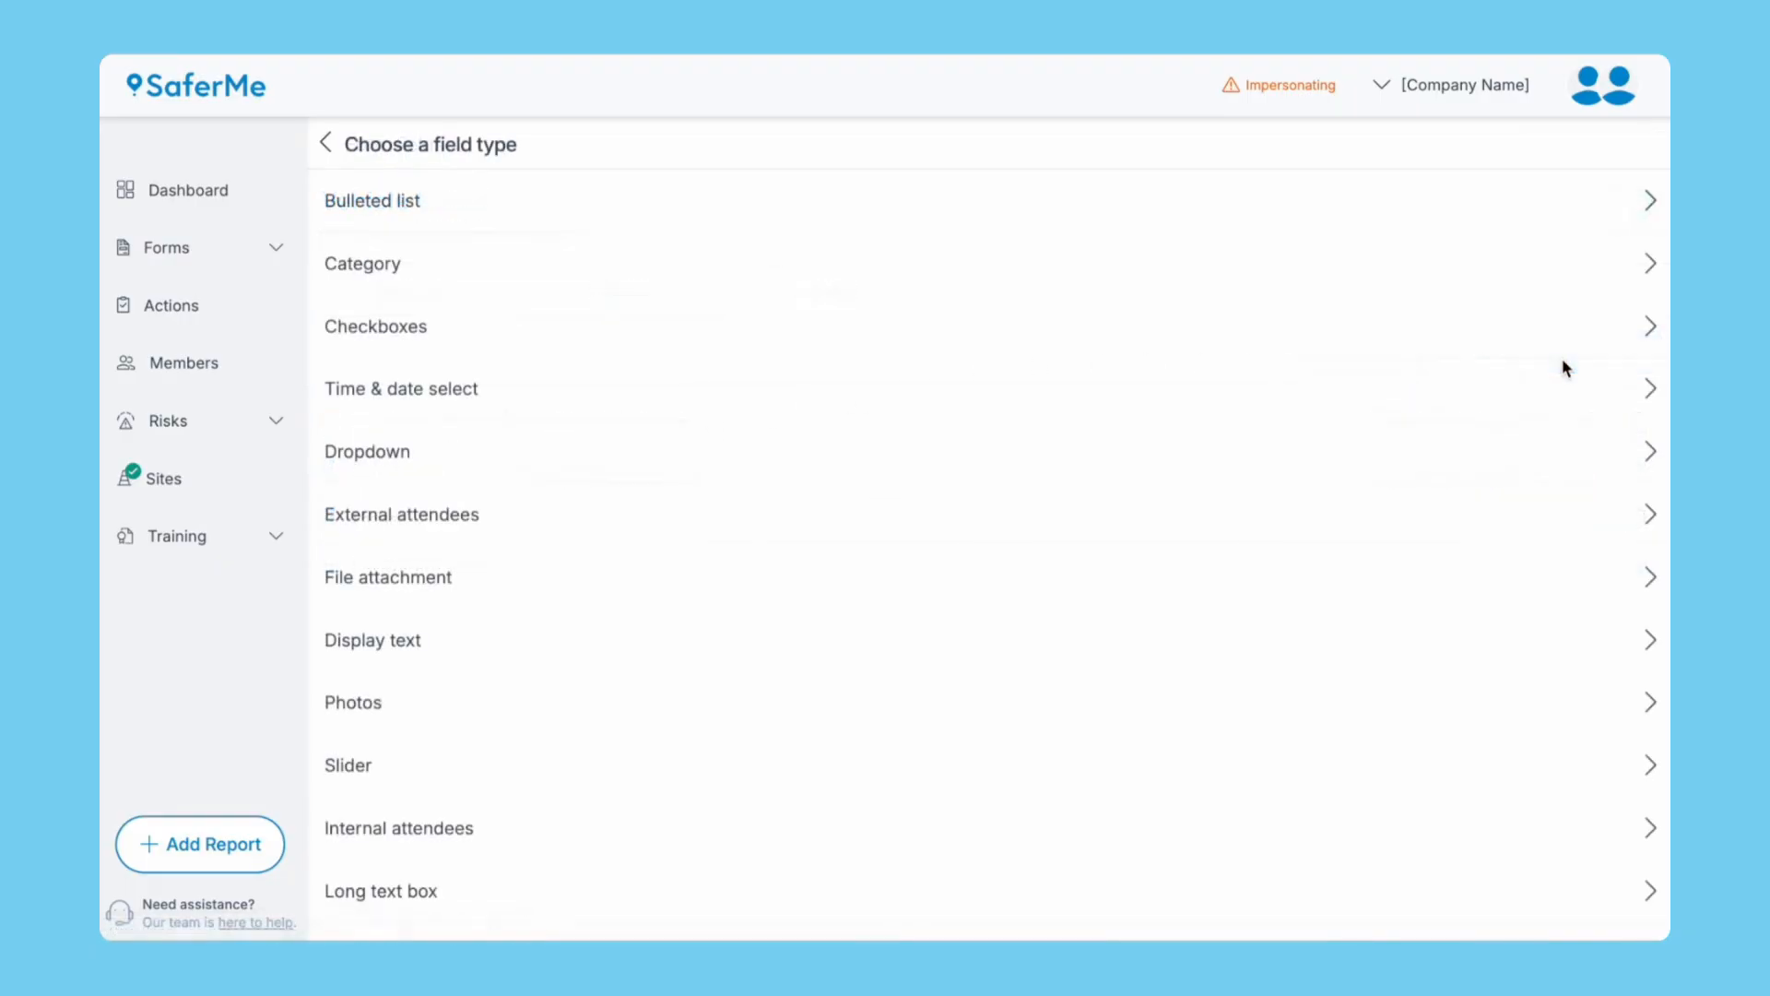
click(960, 196)
click(766, 310)
text(Comments / Corrections)
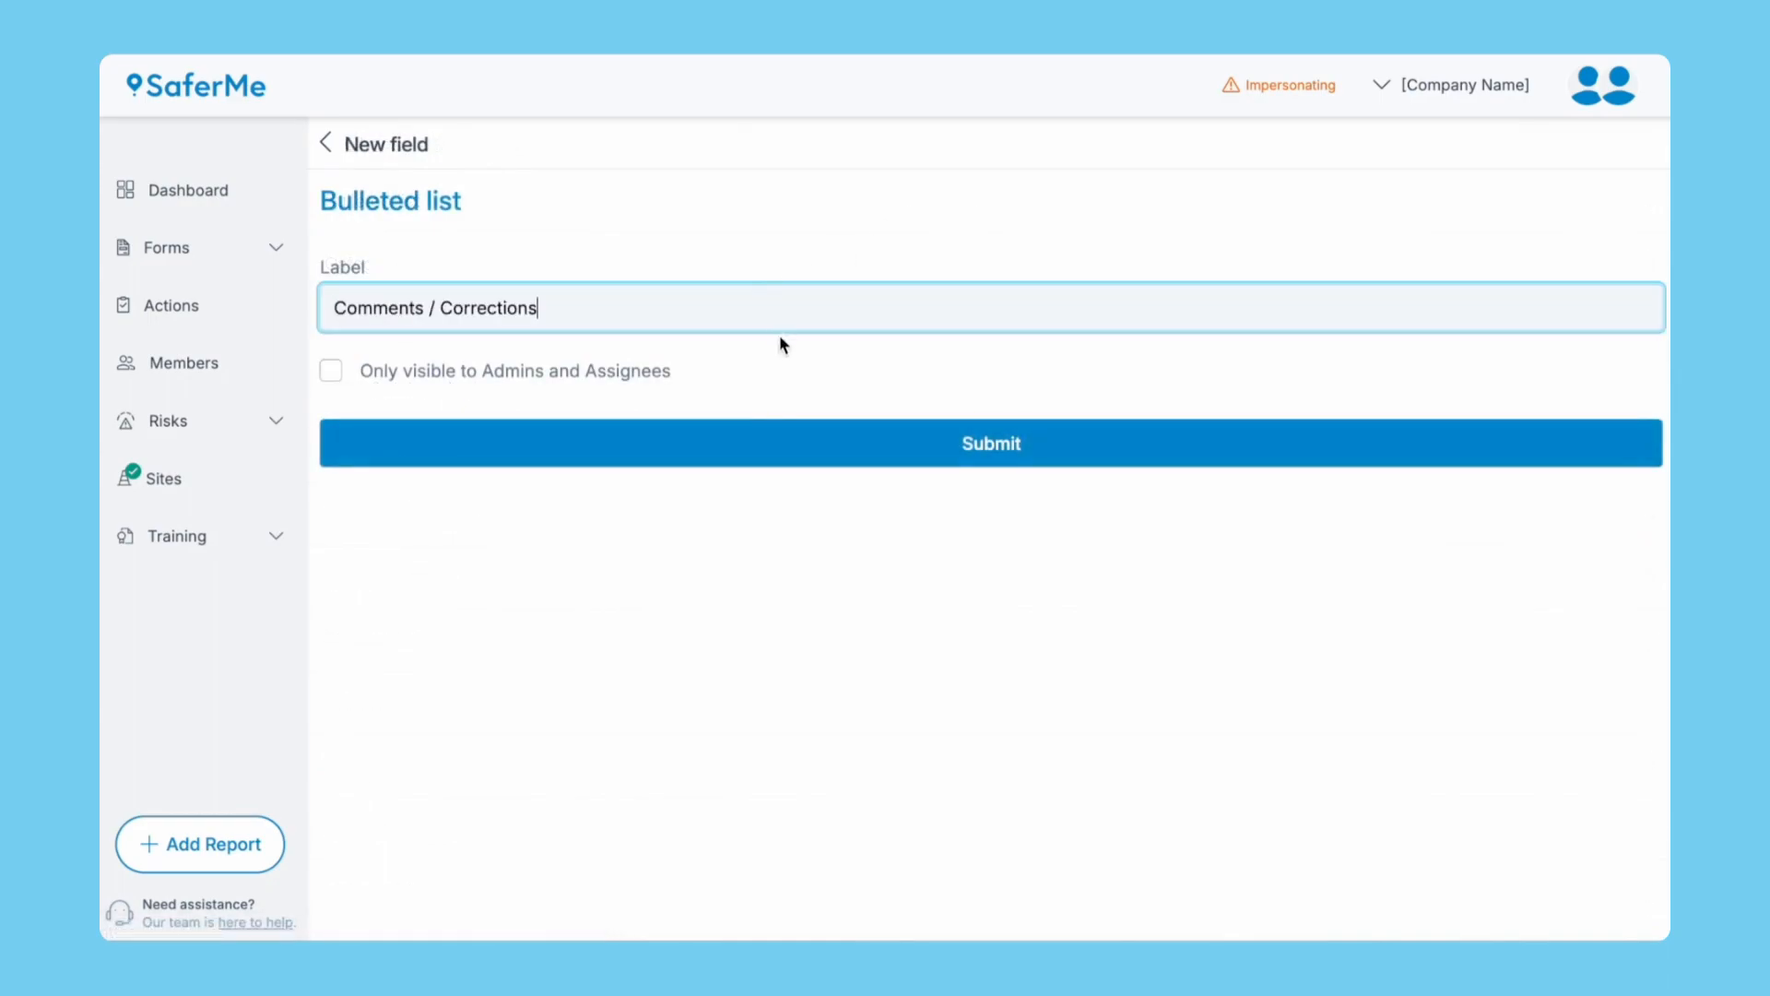
click(791, 442)
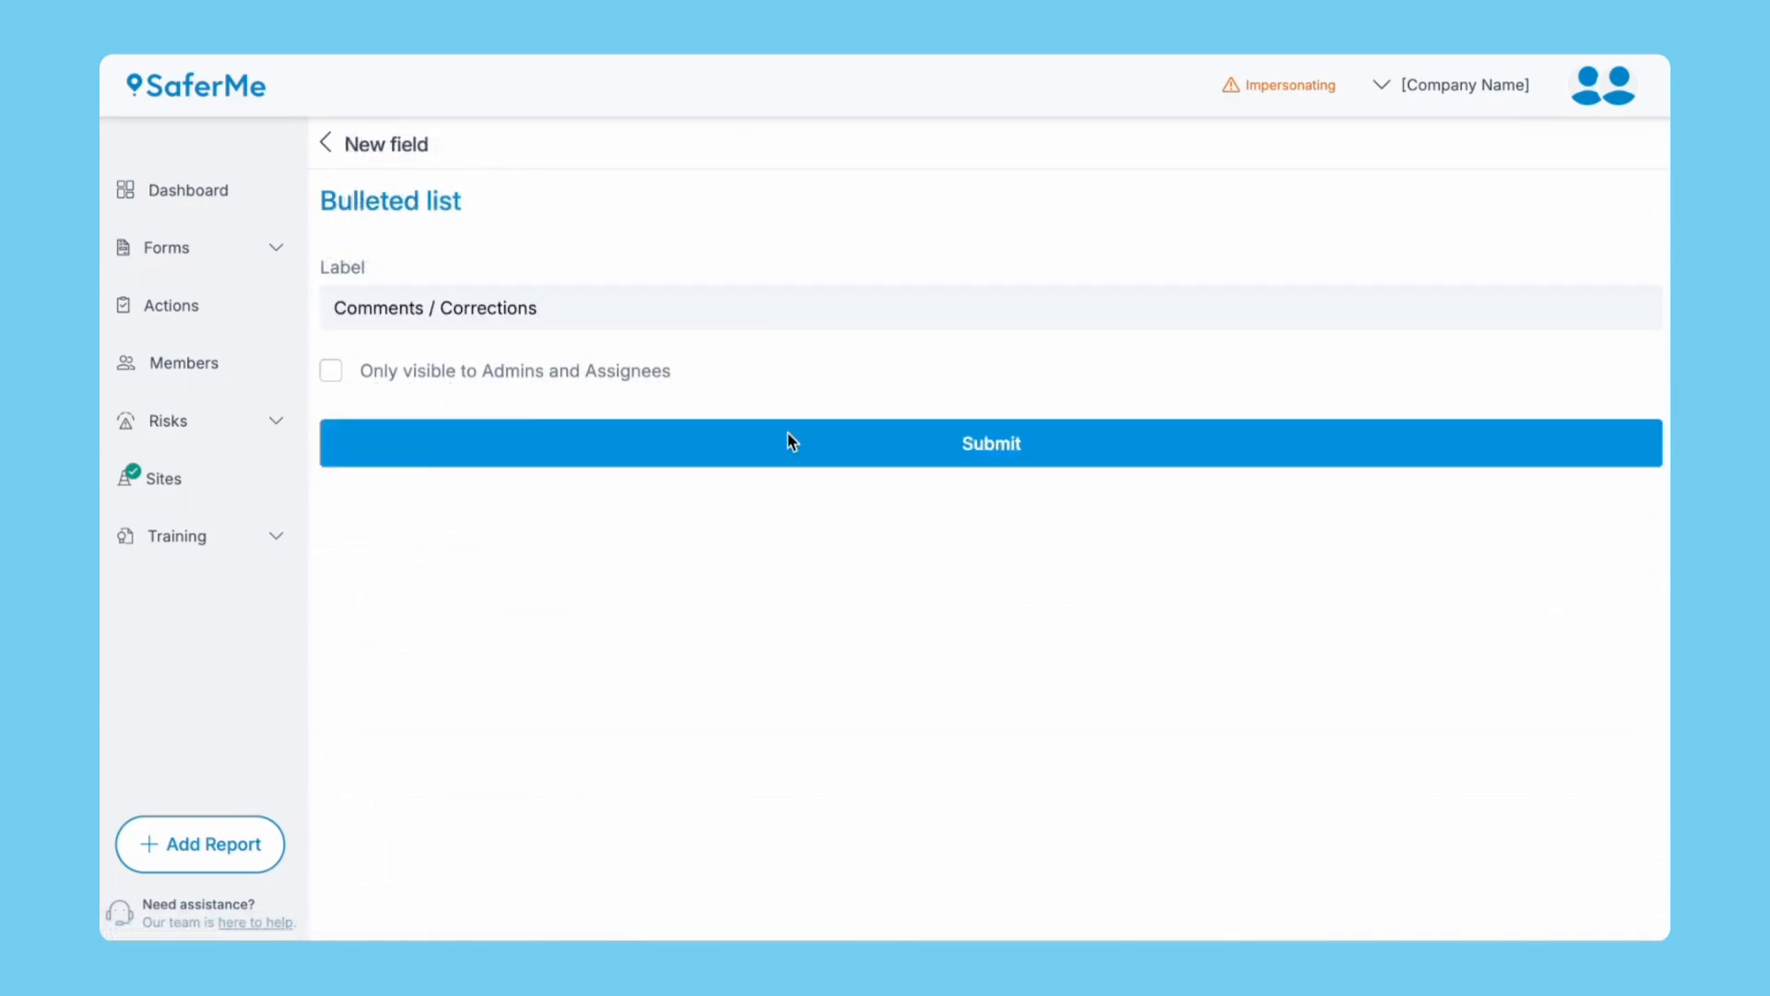
drag(331, 602, 334, 515)
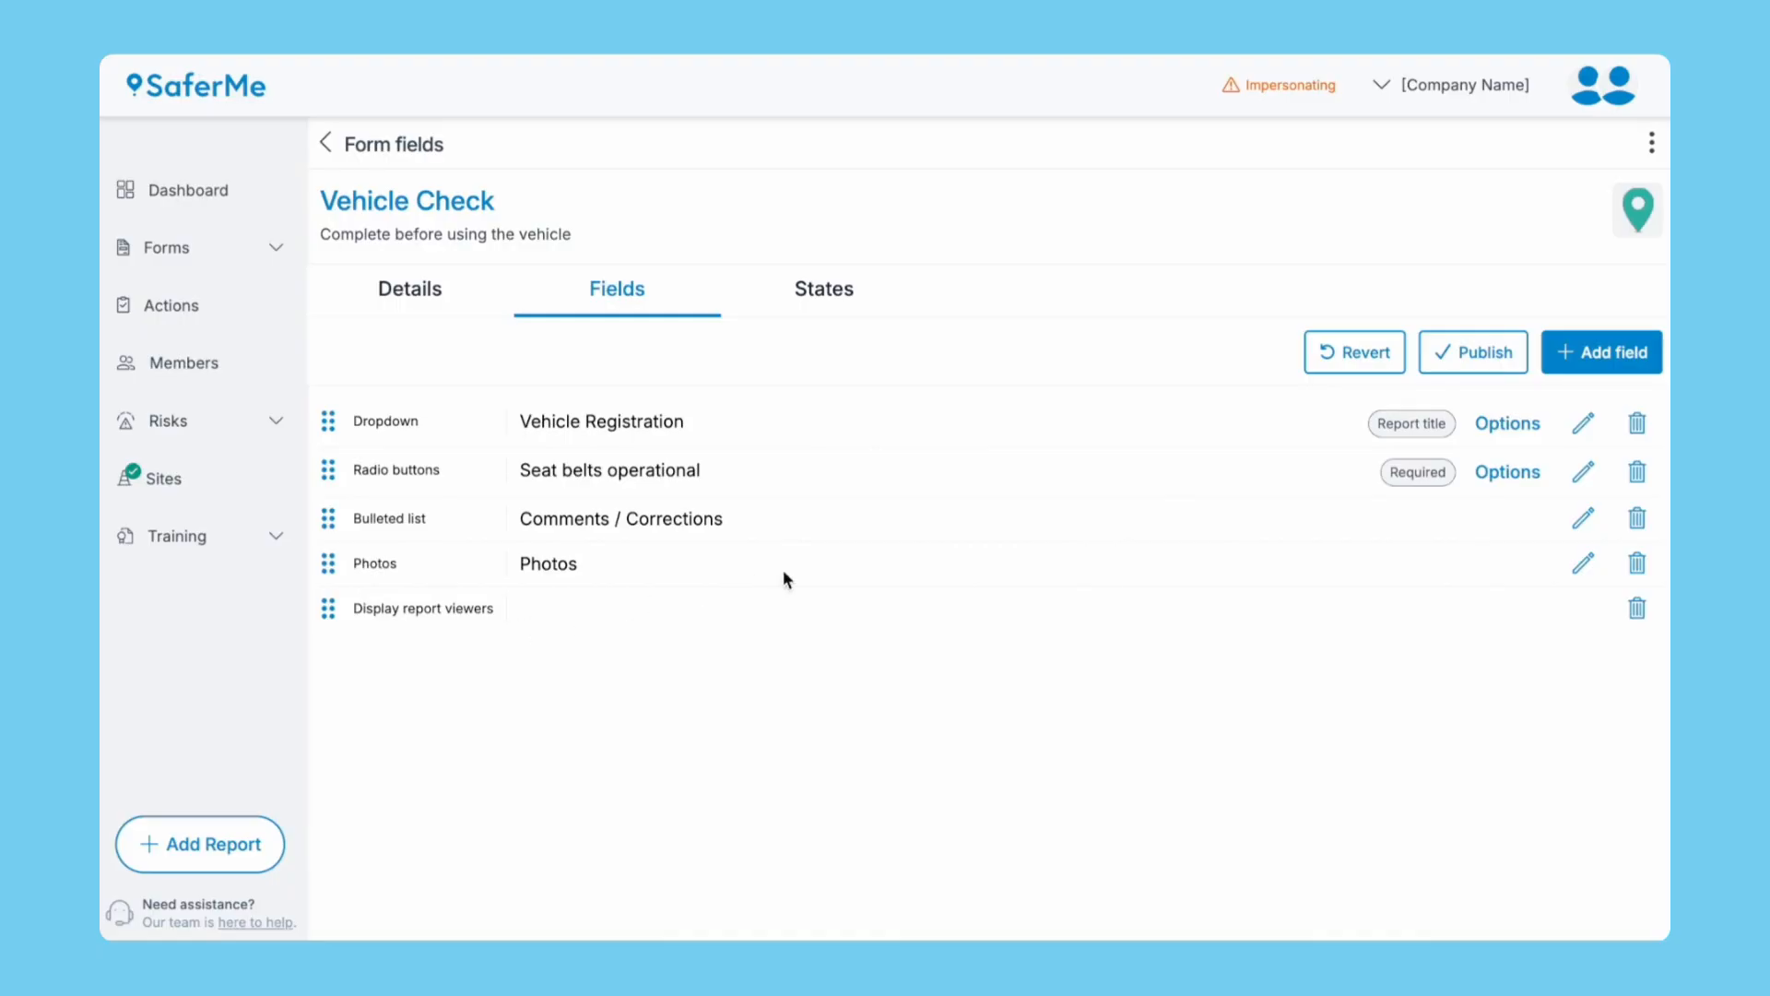
Add a required Report state field labelled 'Vehicle Status' to the Vehicle Check form.
click(1573, 358)
scroll(1024, 729, down, 8)
click(610, 535)
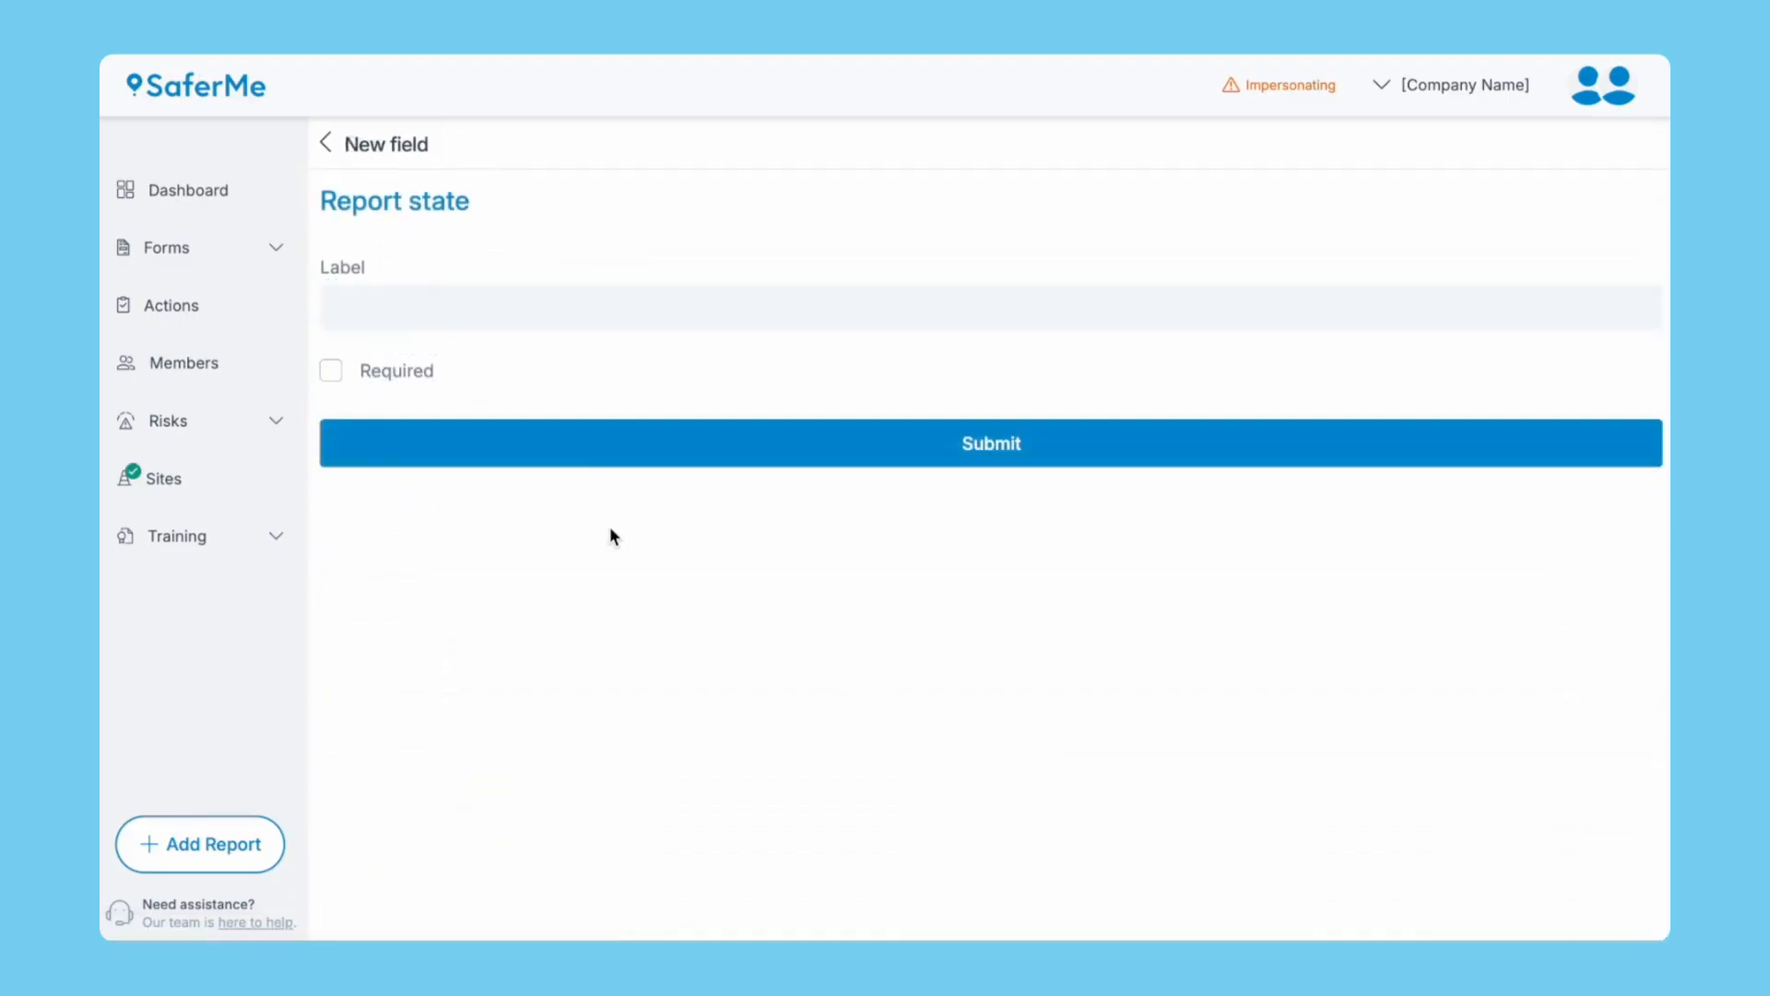
click(414, 308)
text(Vehicle Status)
click(361, 369)
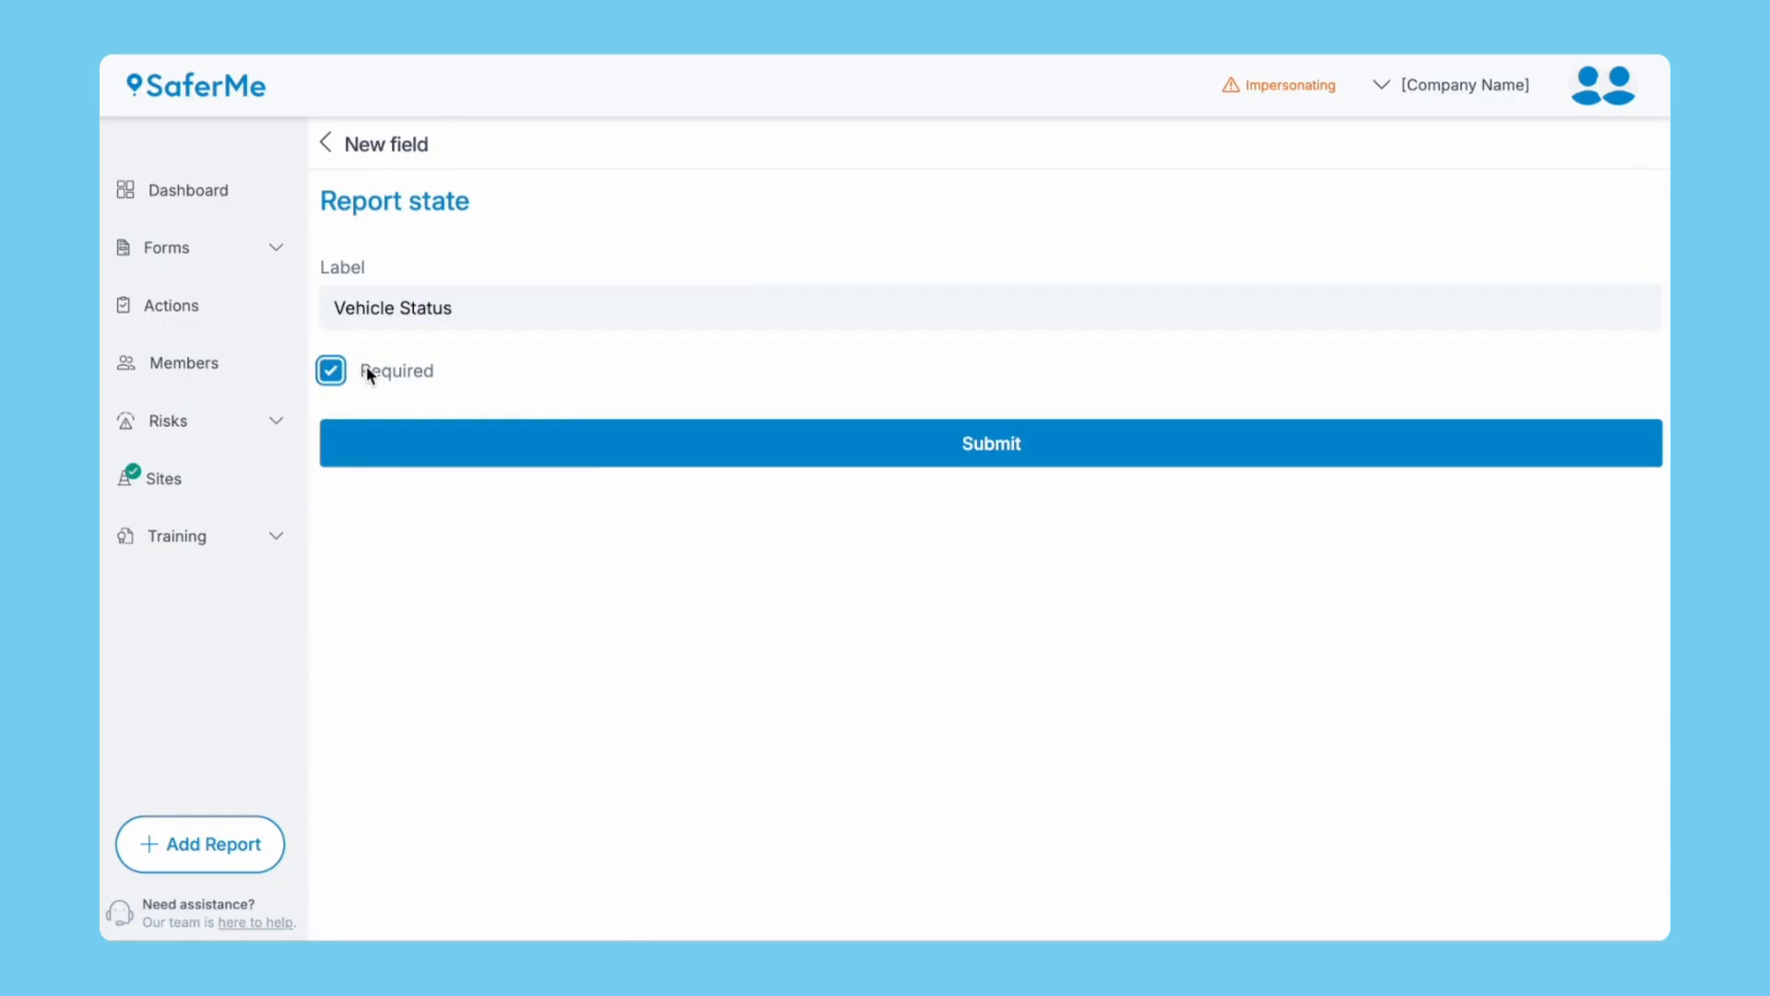
click(516, 461)
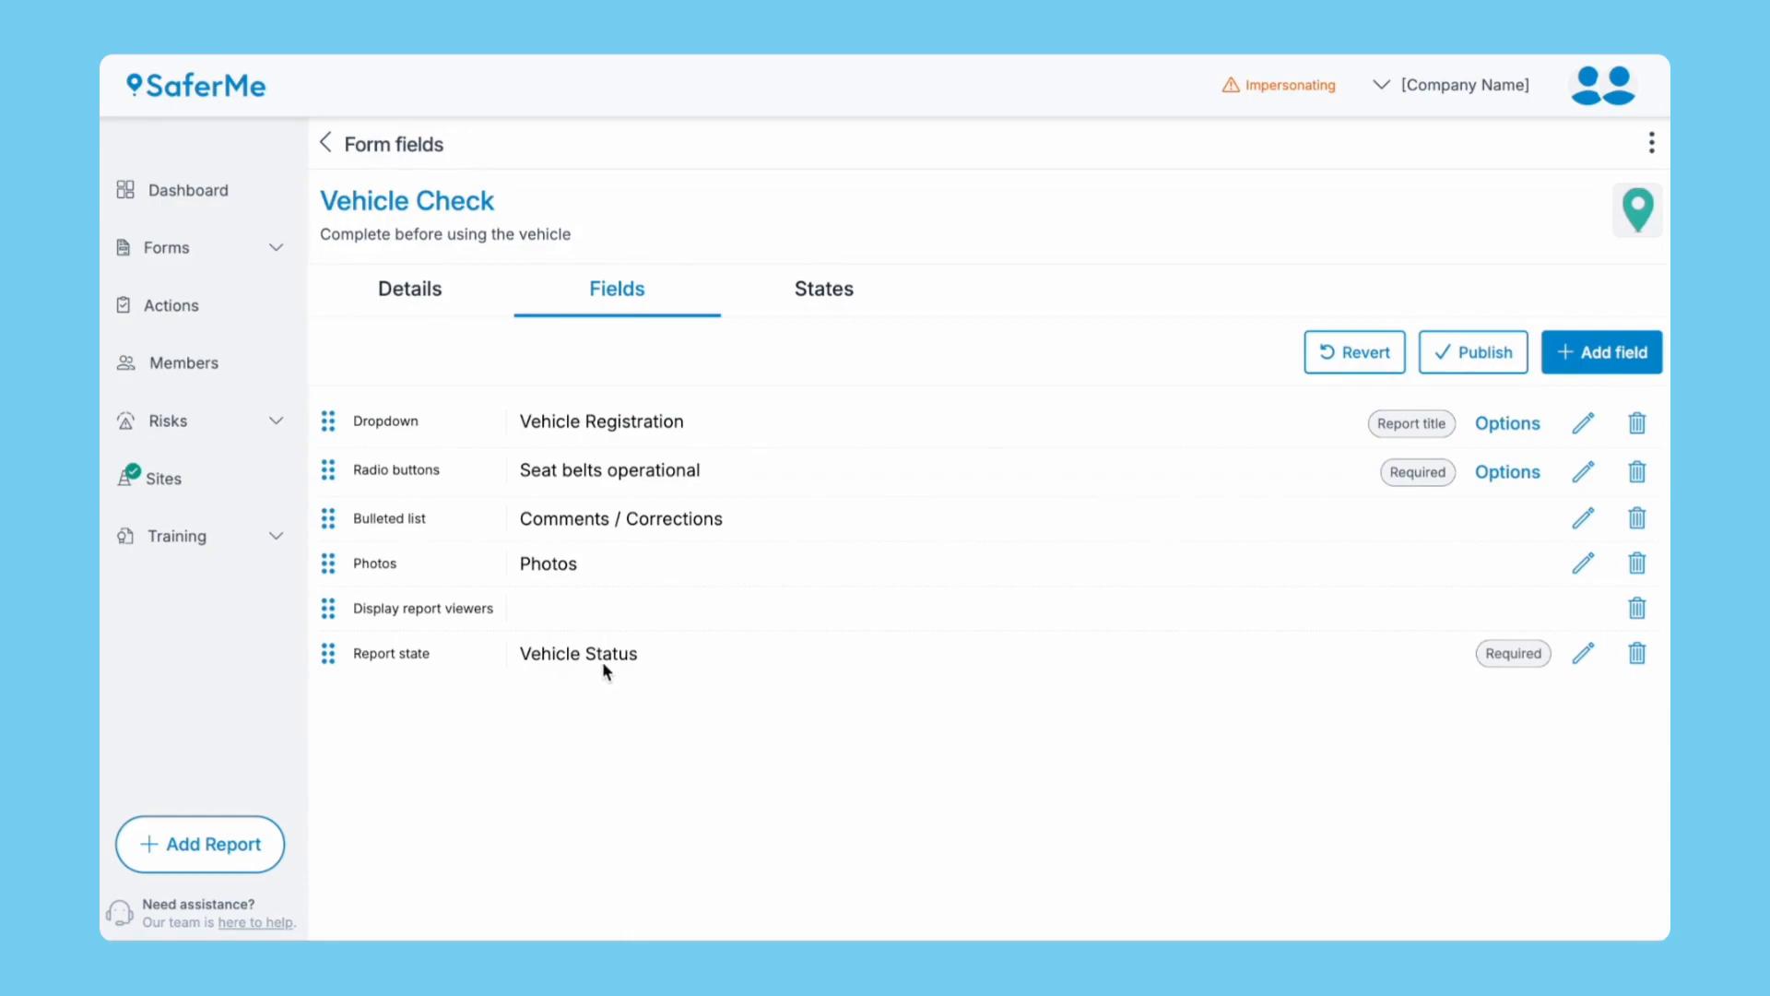
On the Vehicle Check States tab, add a Form Admin moderation state after In Review.
click(810, 298)
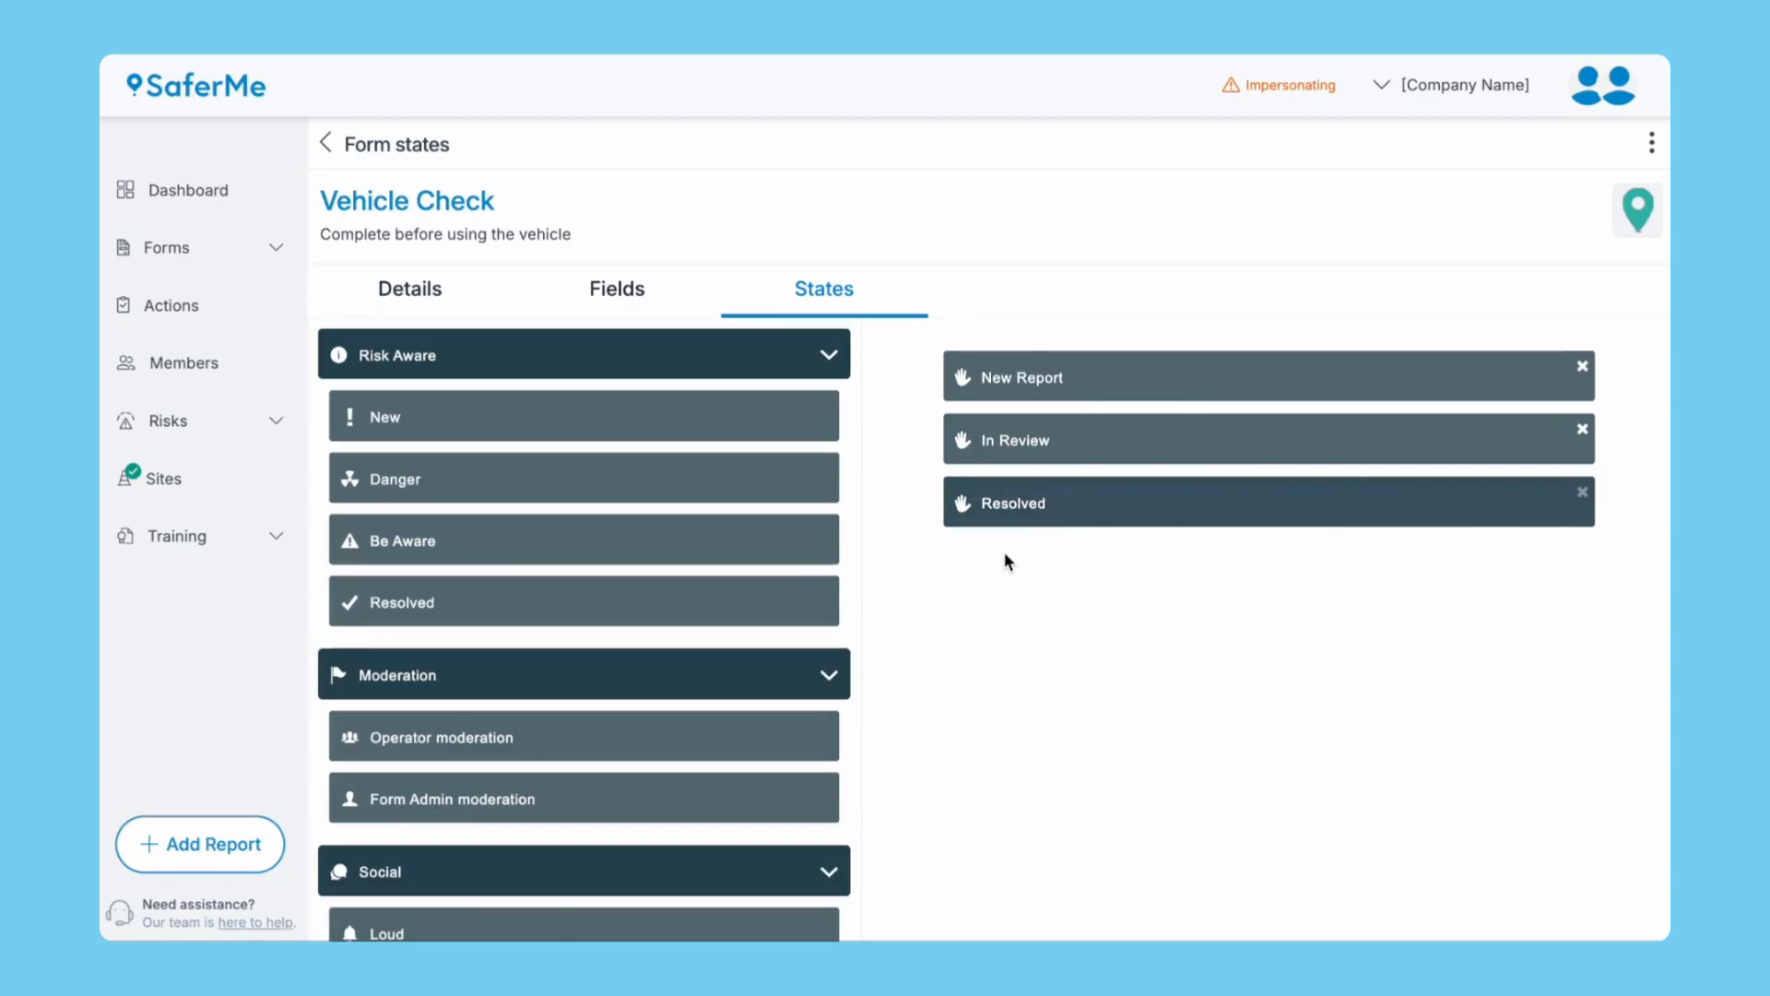
drag(691, 795, 1187, 454)
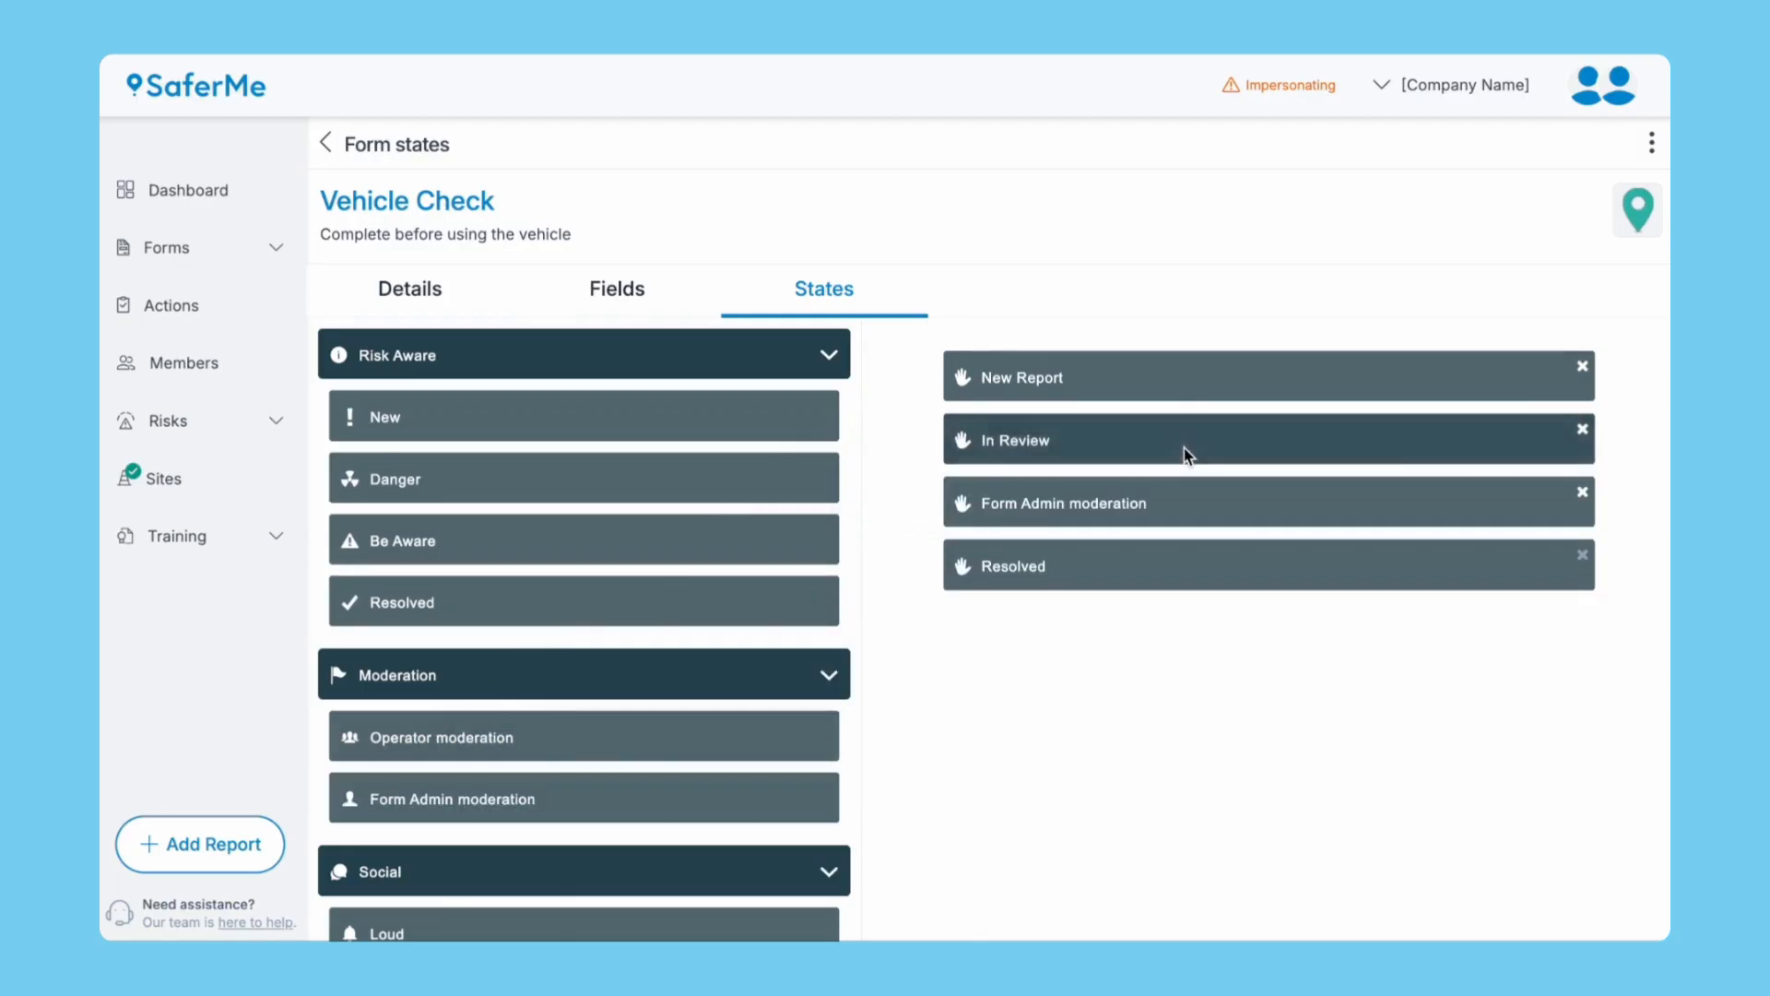
click(1187, 453)
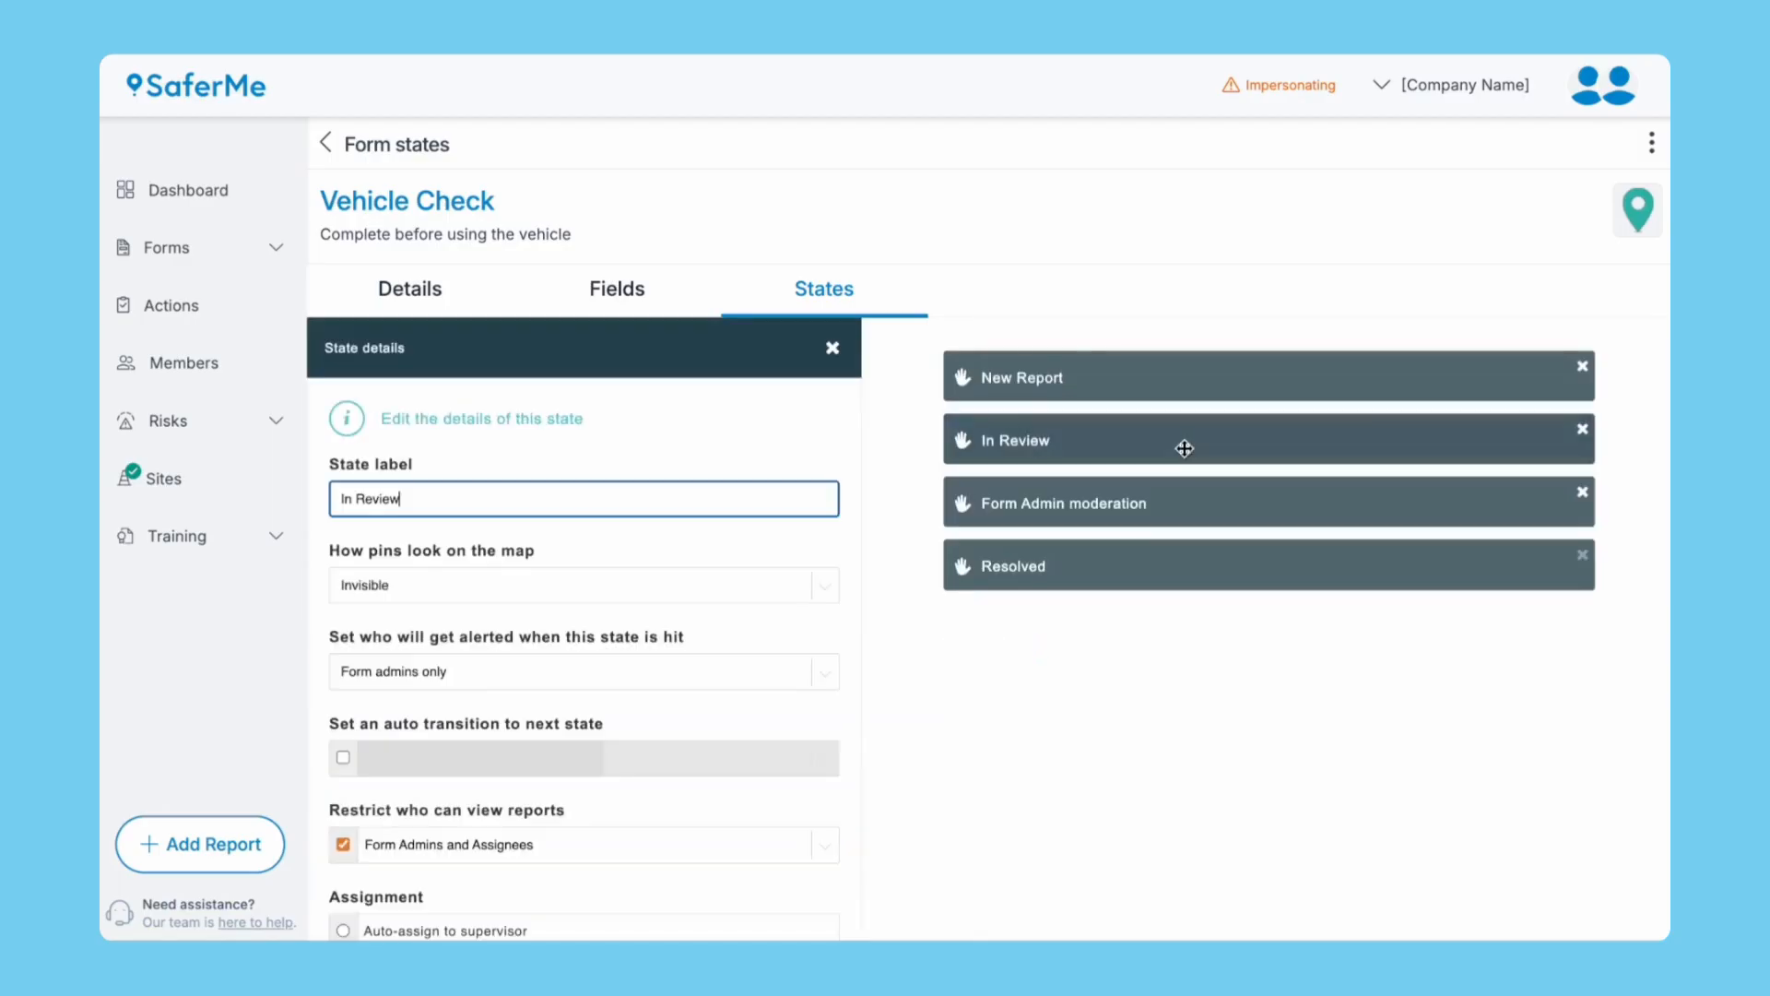
click(1169, 498)
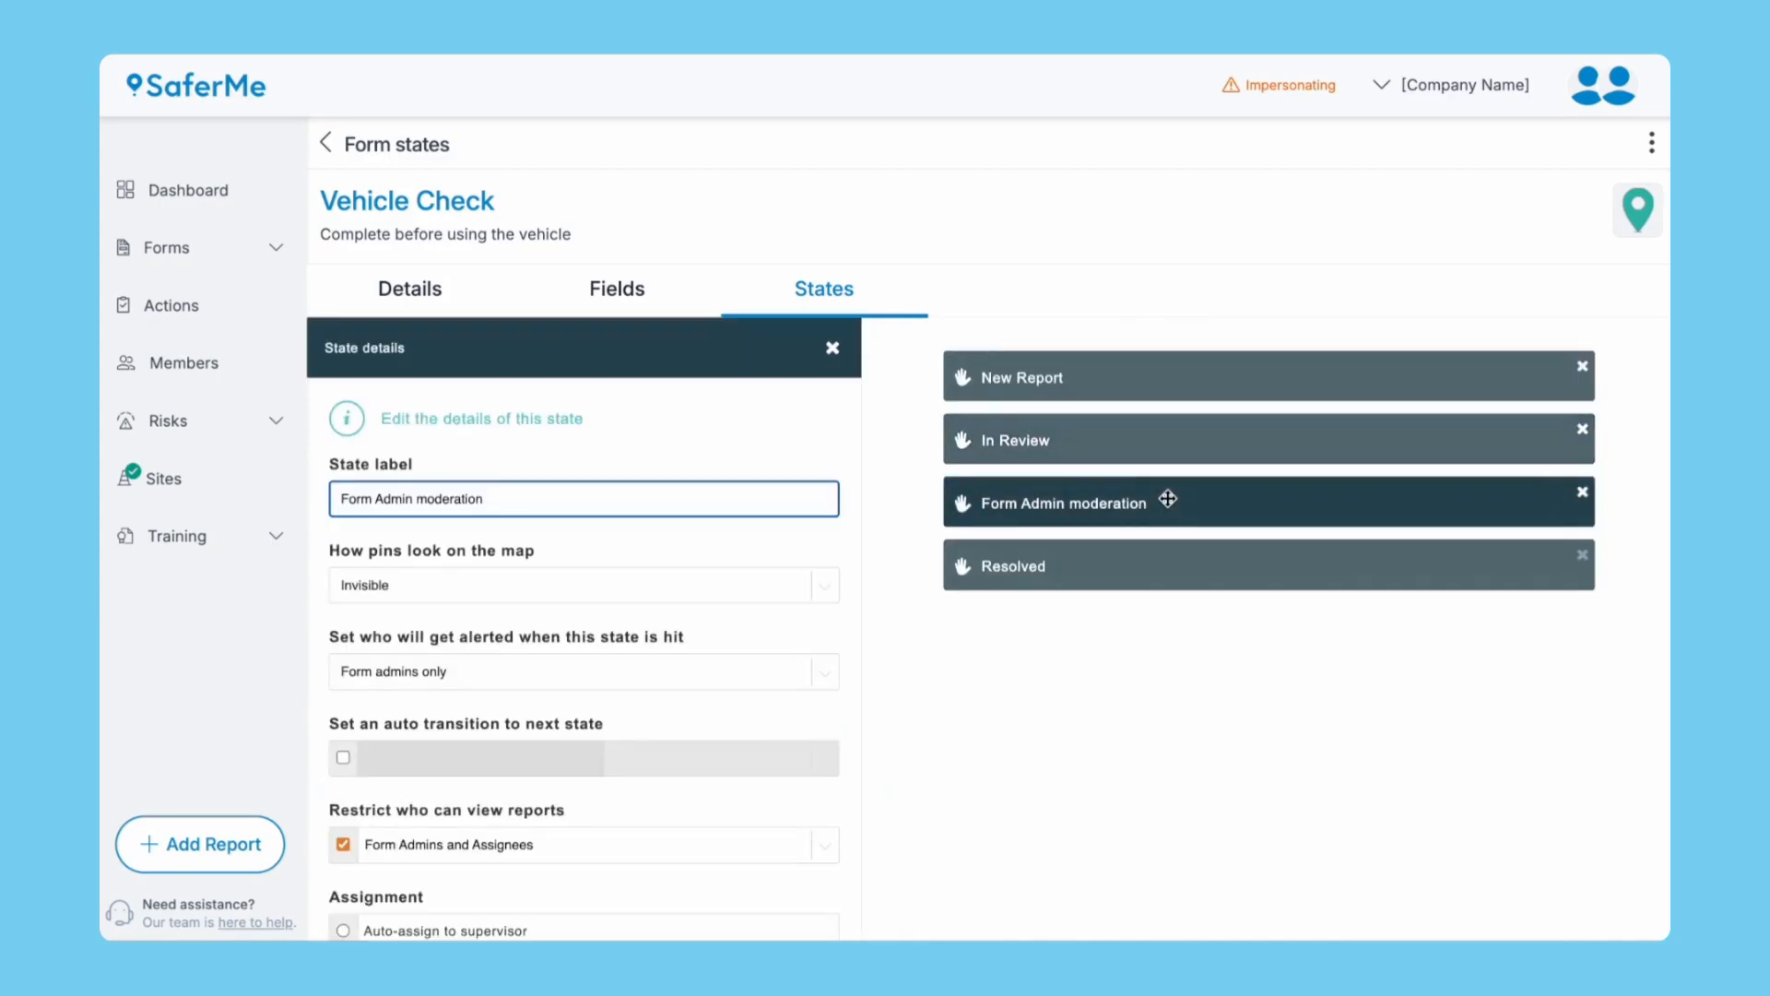
Delete the Form Admin moderation and In Review states, leaving New Report and Resolved.
click(1582, 492)
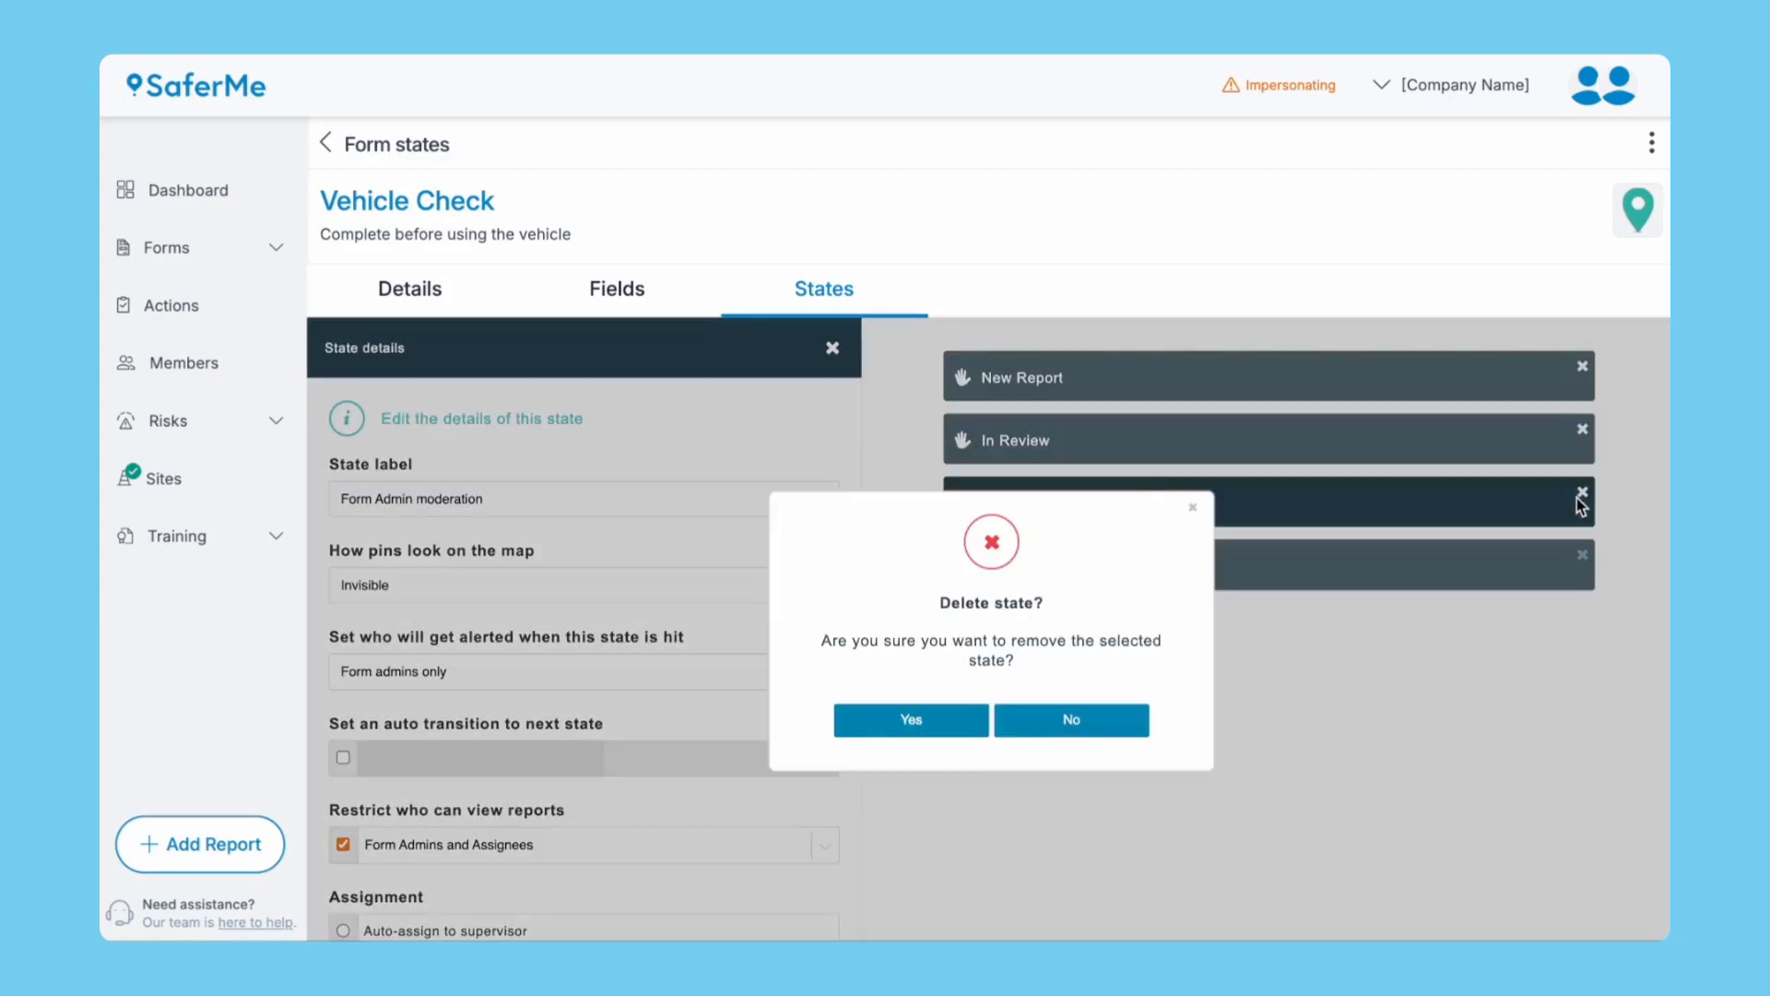
click(922, 720)
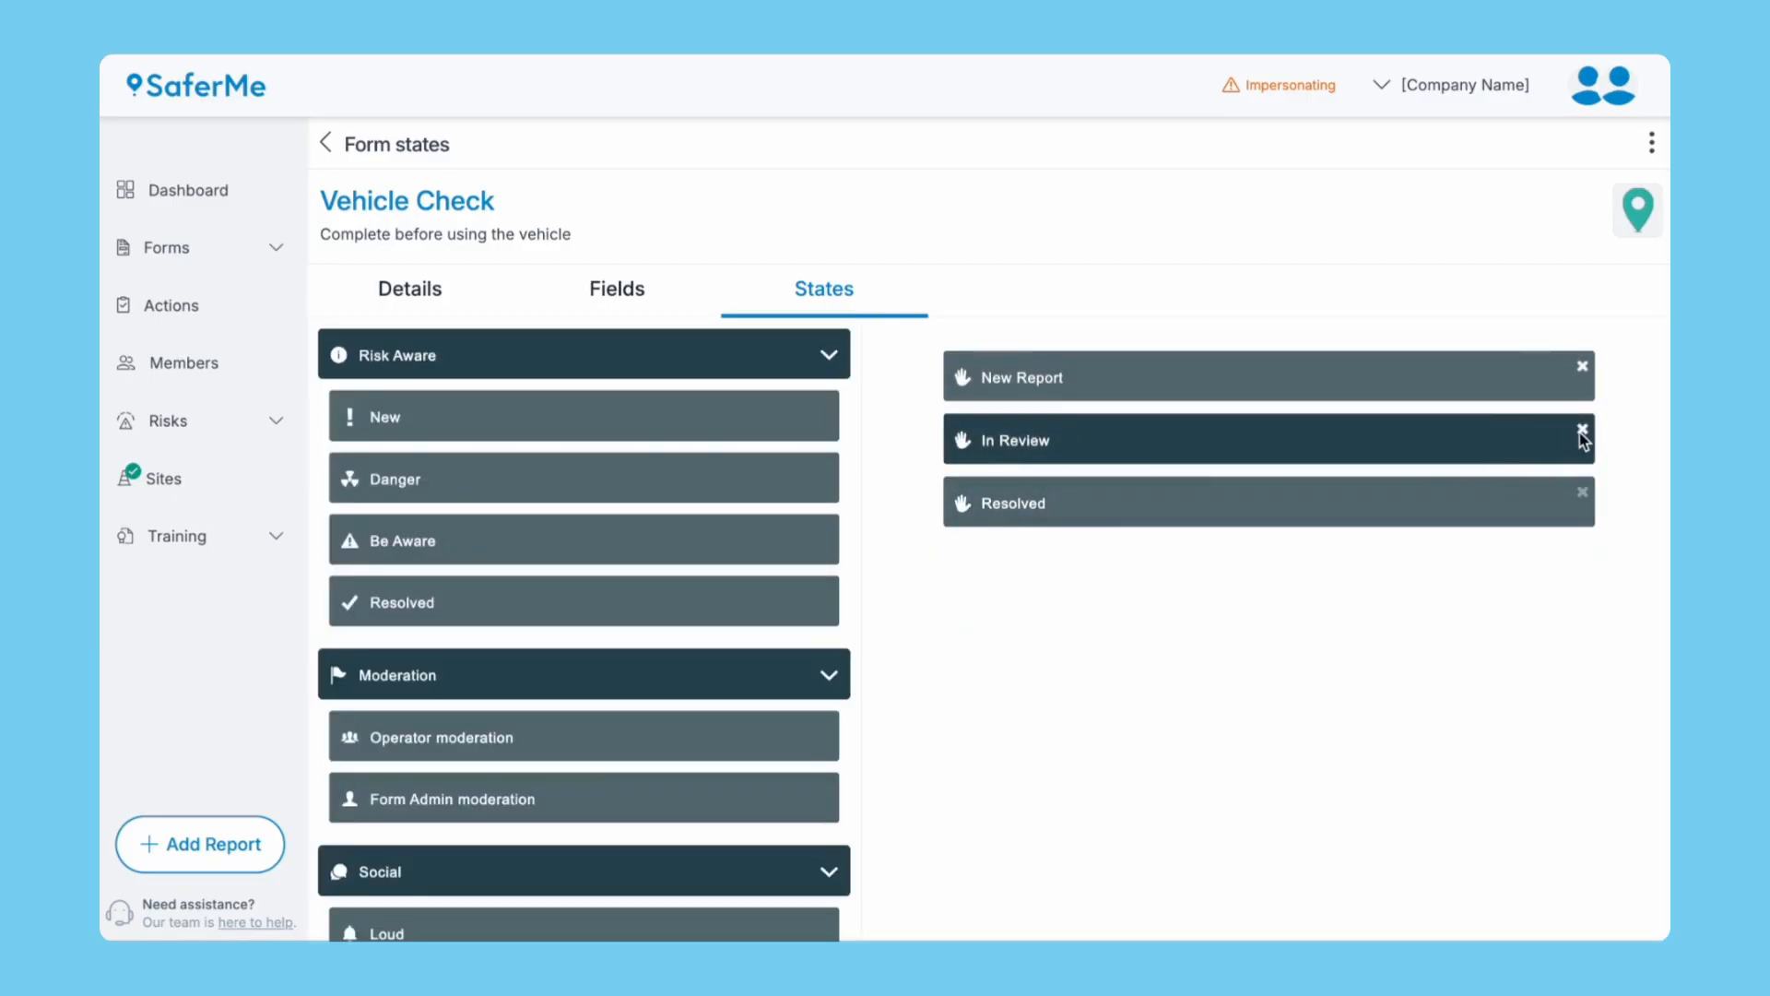
click(1582, 429)
click(949, 720)
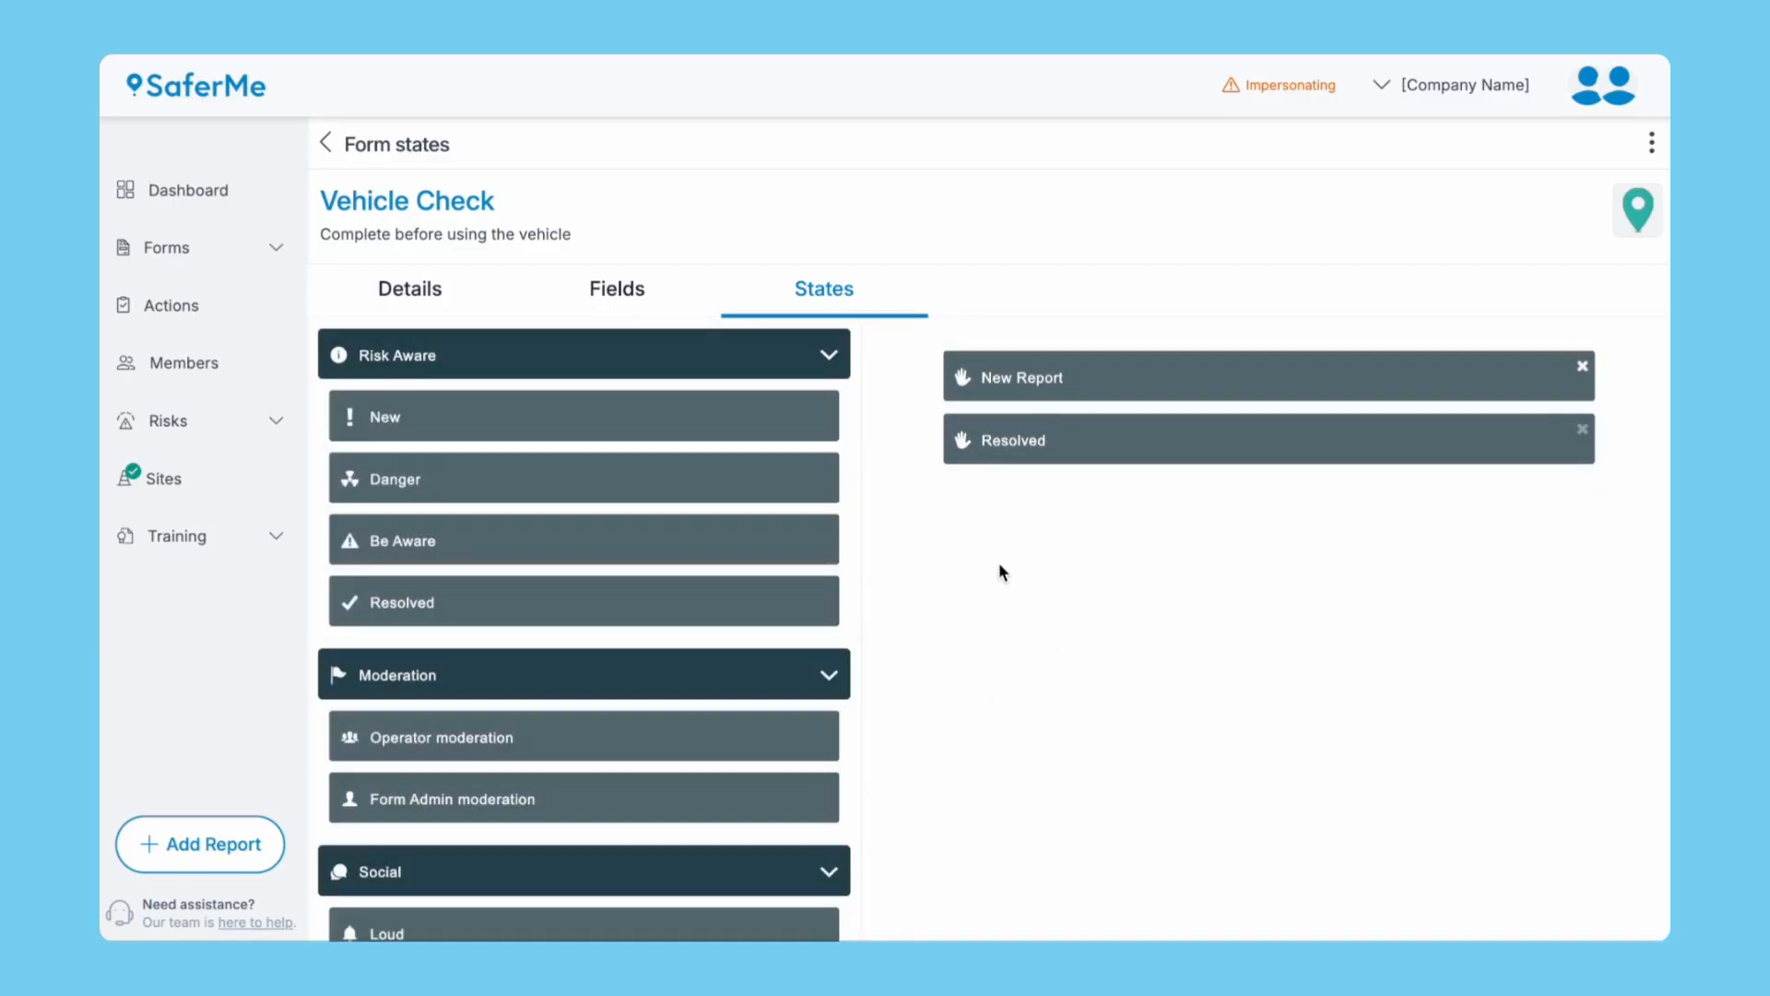
click(1024, 385)
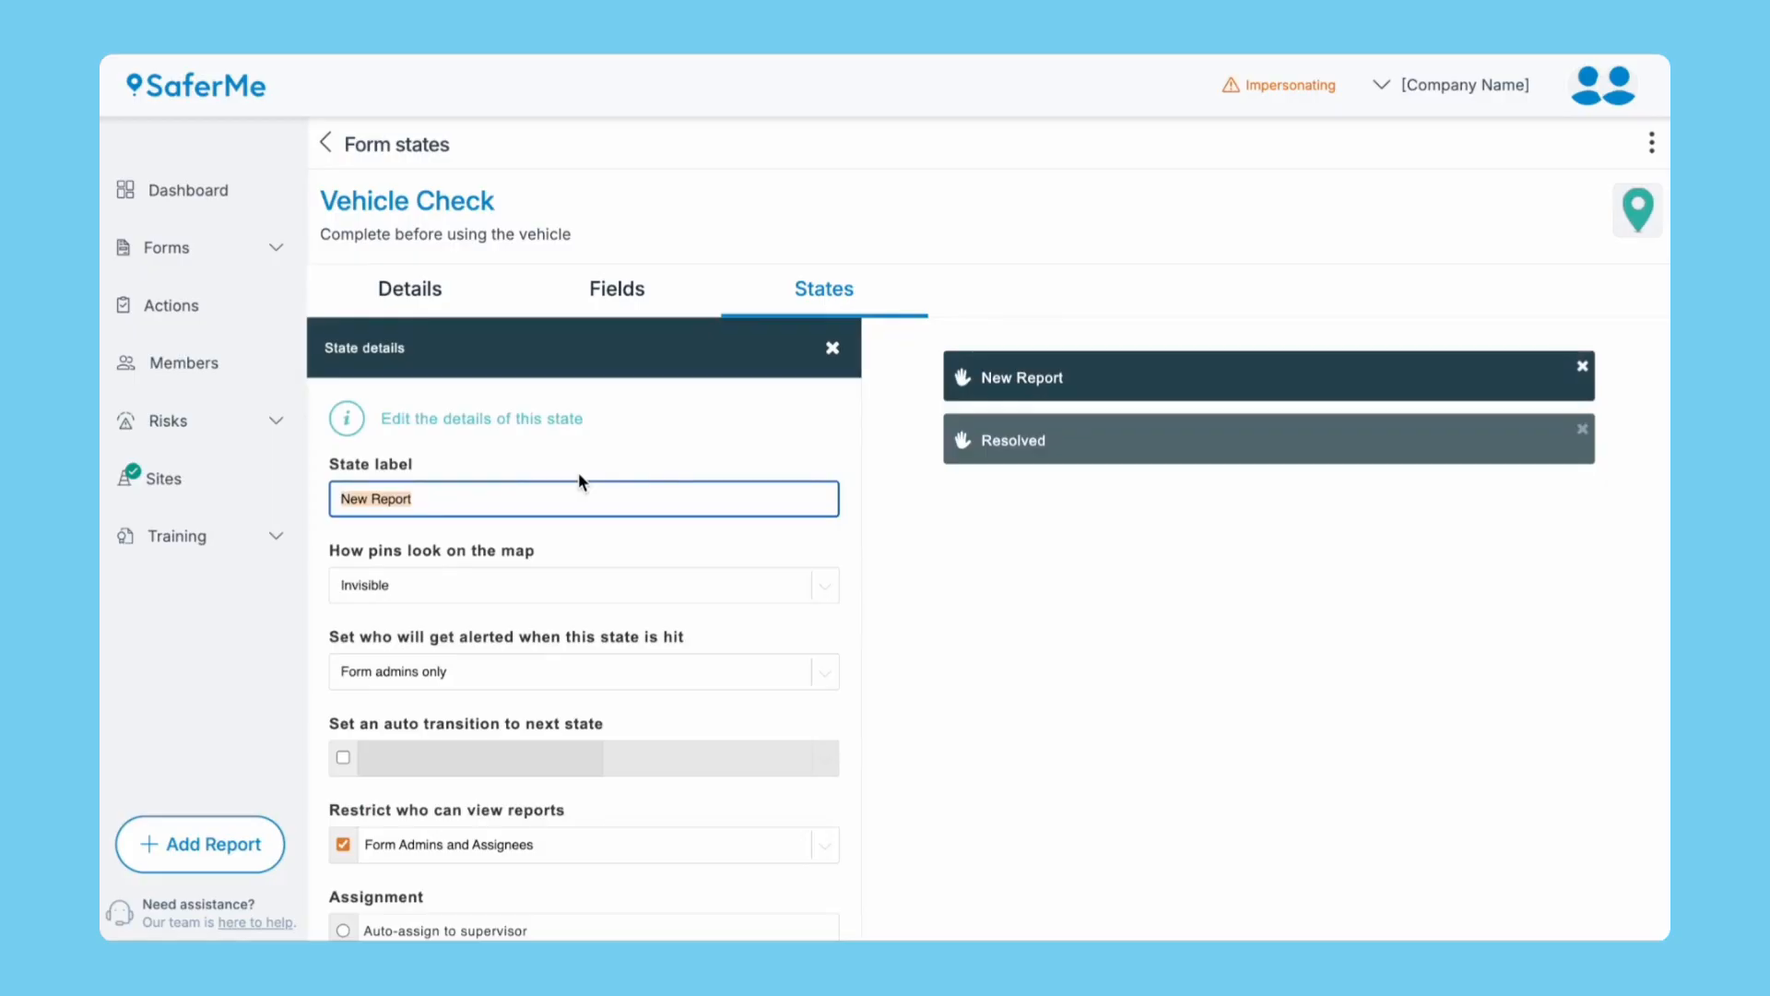
Rename the state 'Stop! Further action required' with Normal map pins, alerting Form admins only.
text(Stop! Further action required)
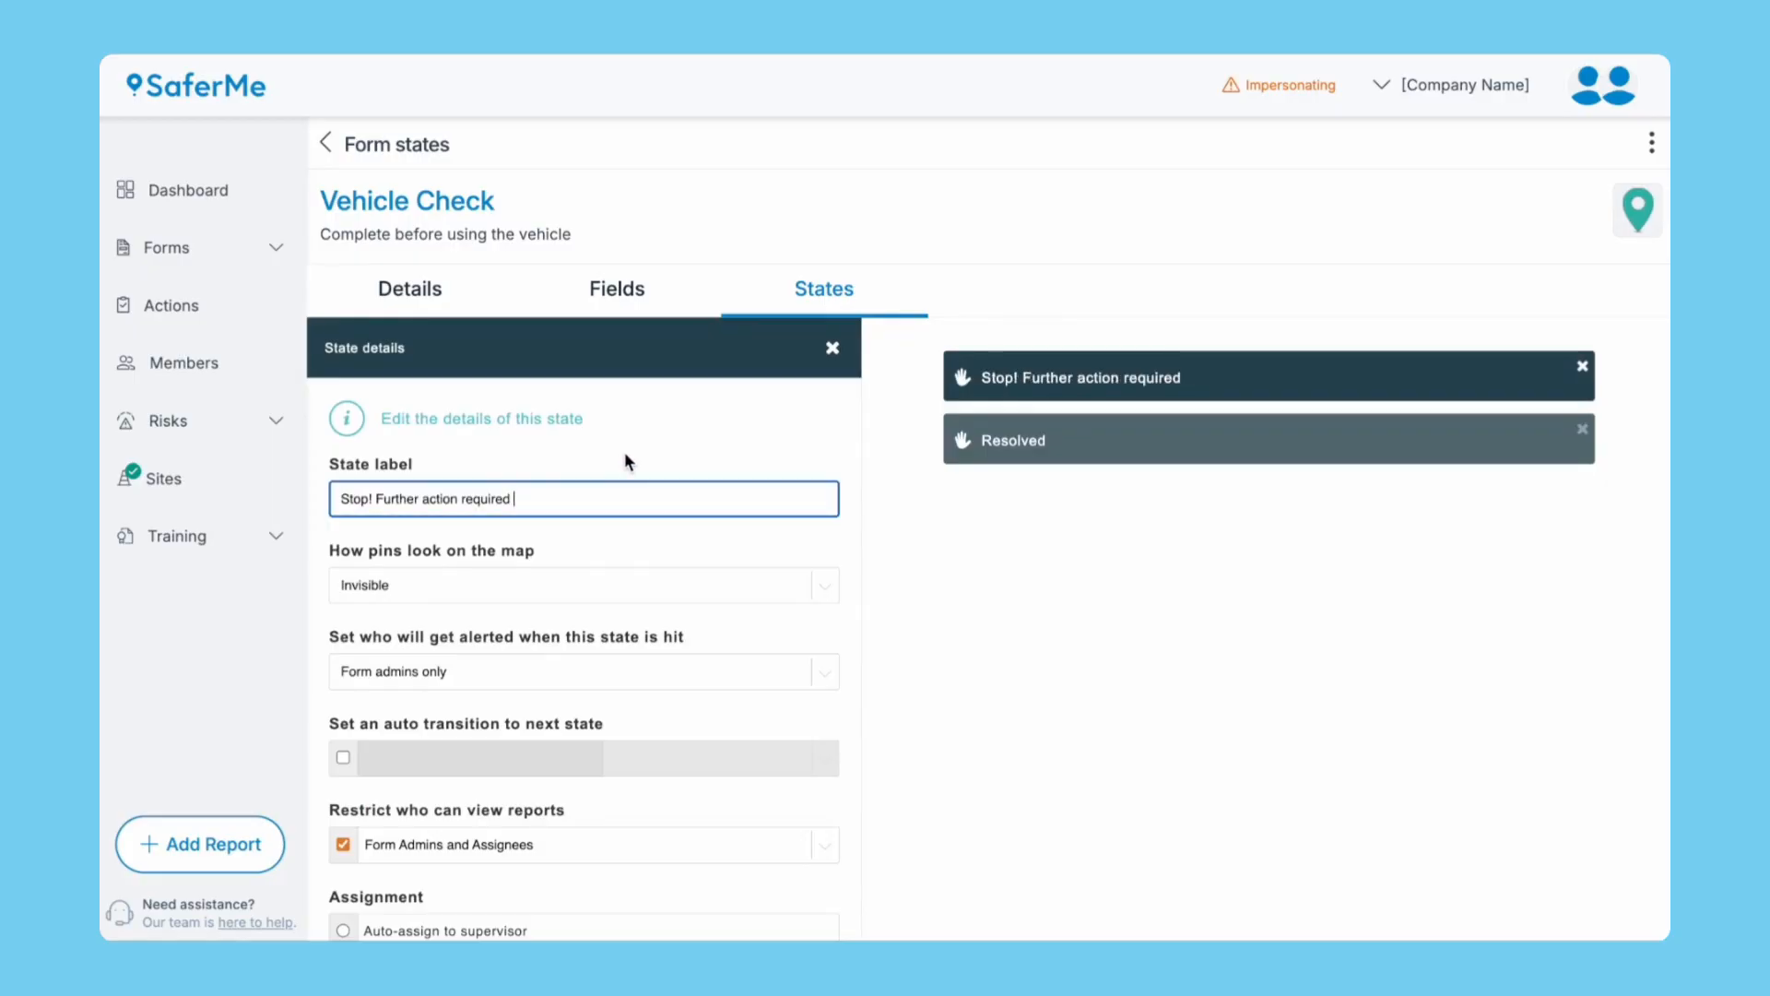
click(641, 590)
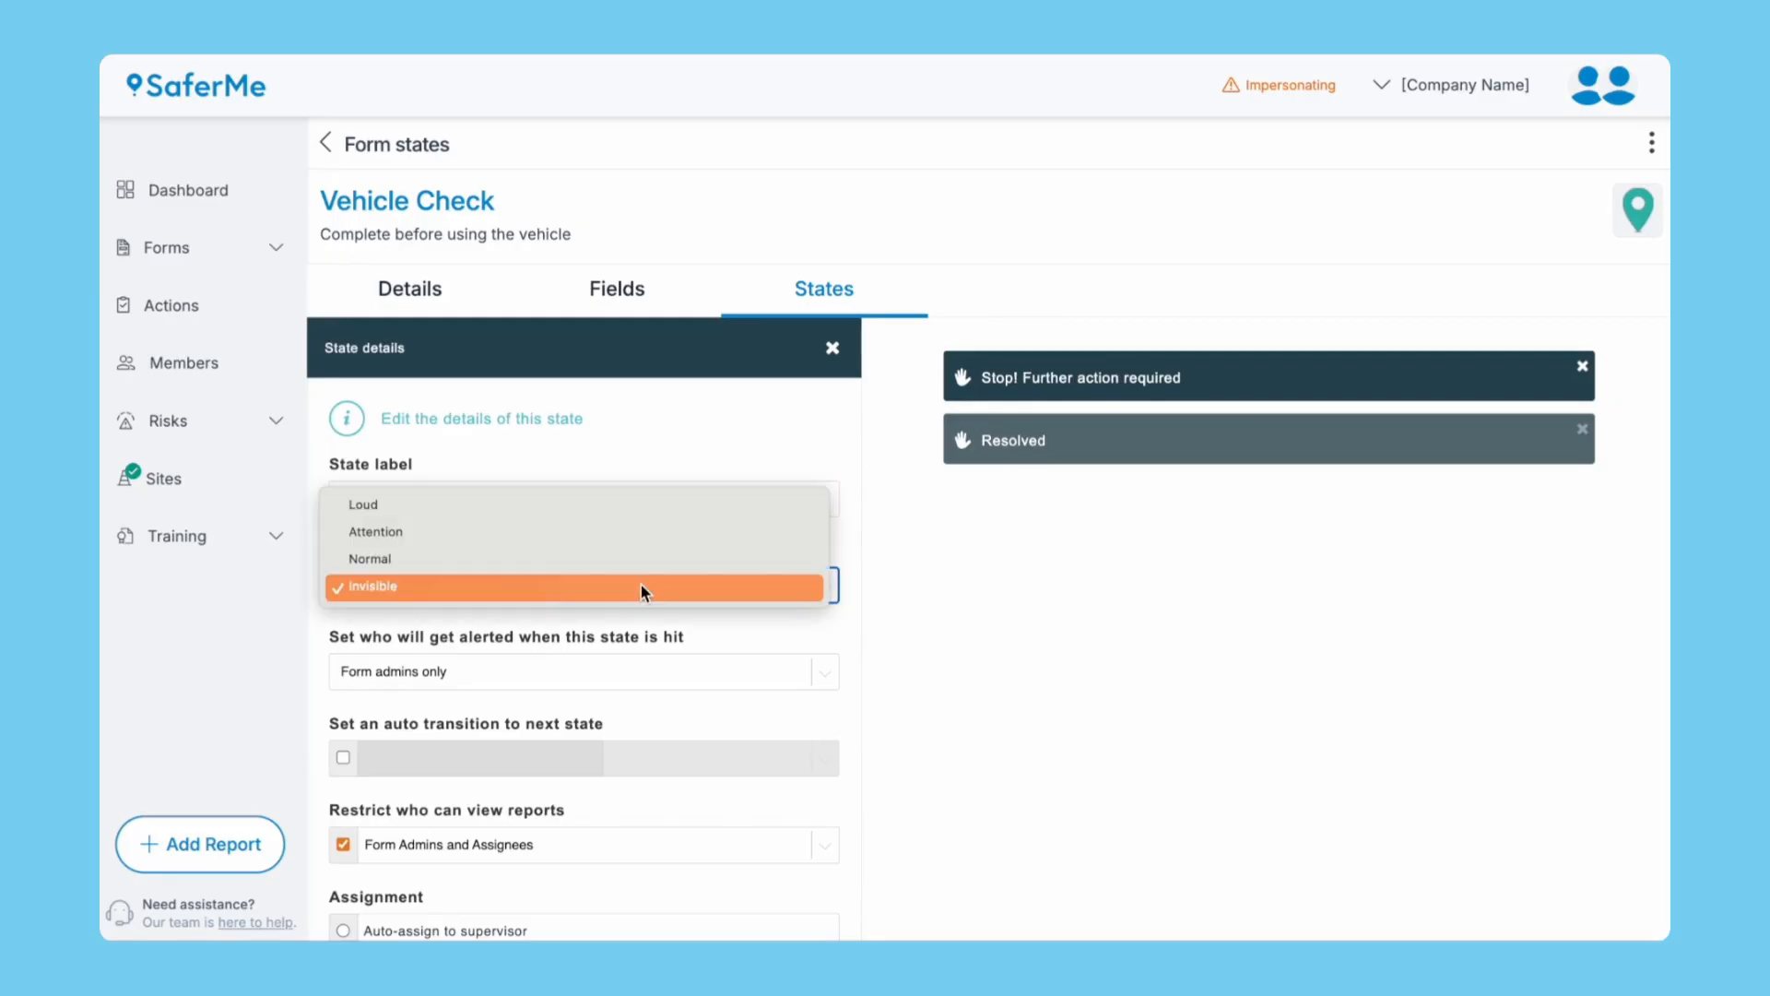
click(644, 561)
scroll(643, 574, down, 2)
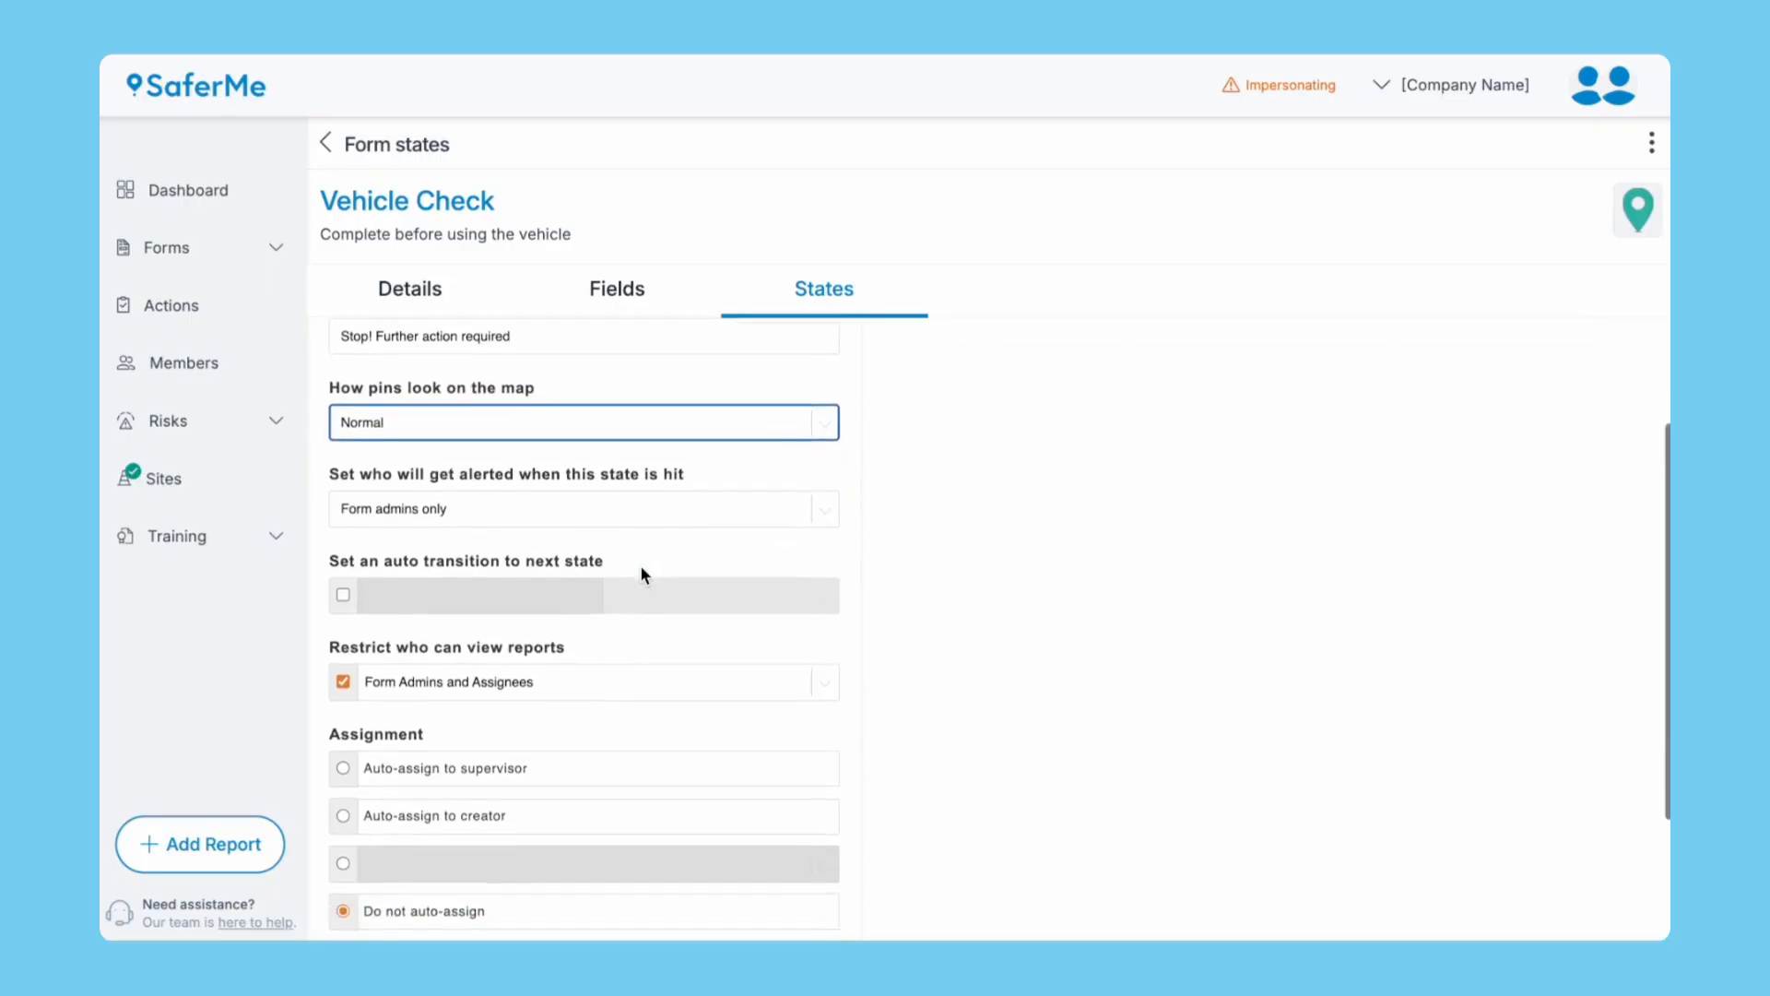
click(629, 504)
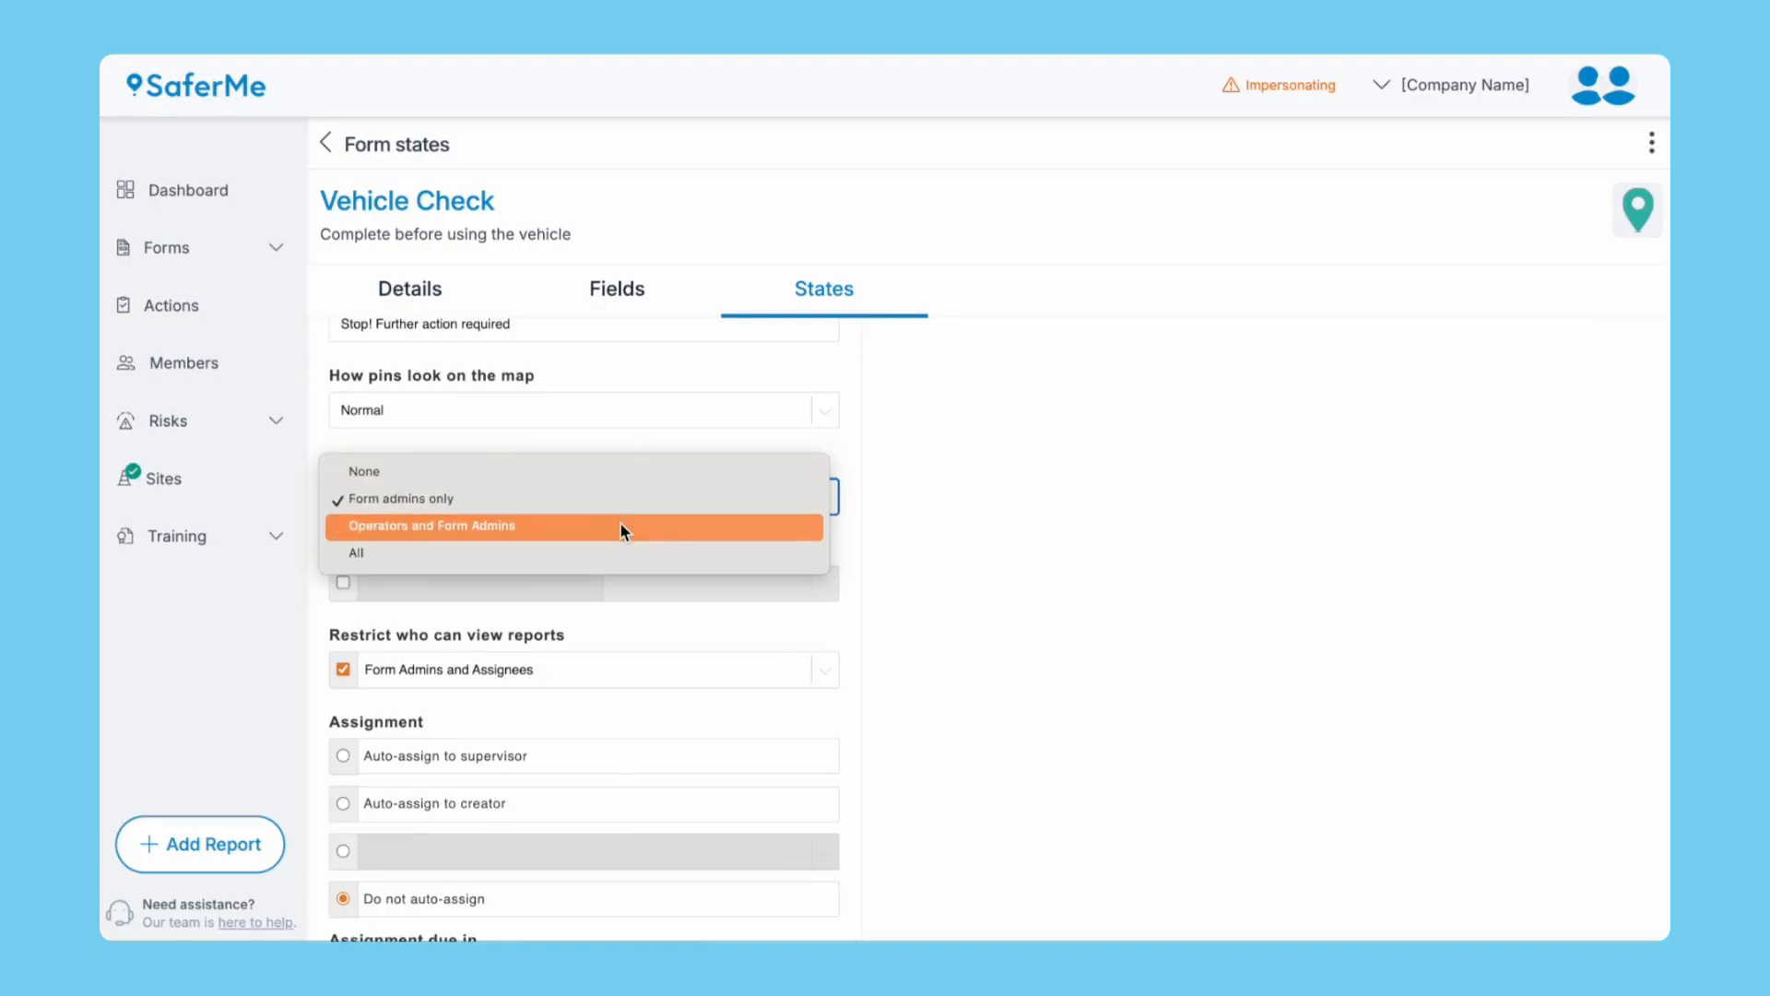
click(883, 606)
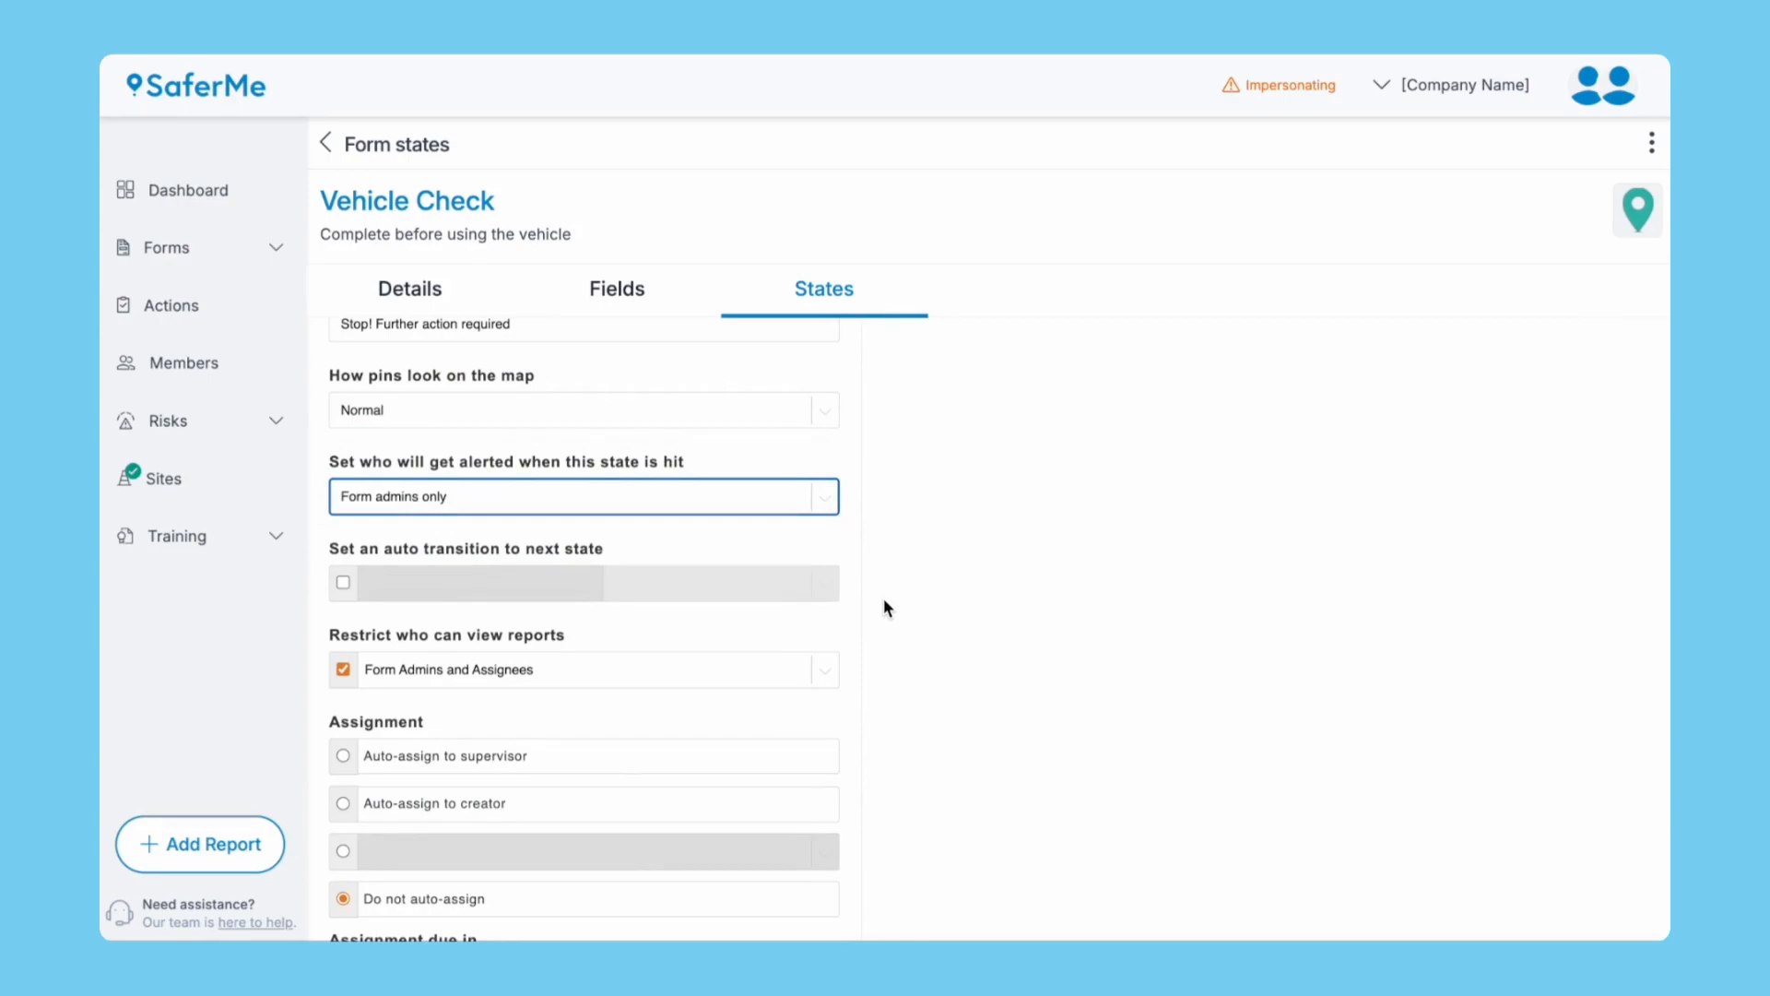
scroll(885, 608, down, 3)
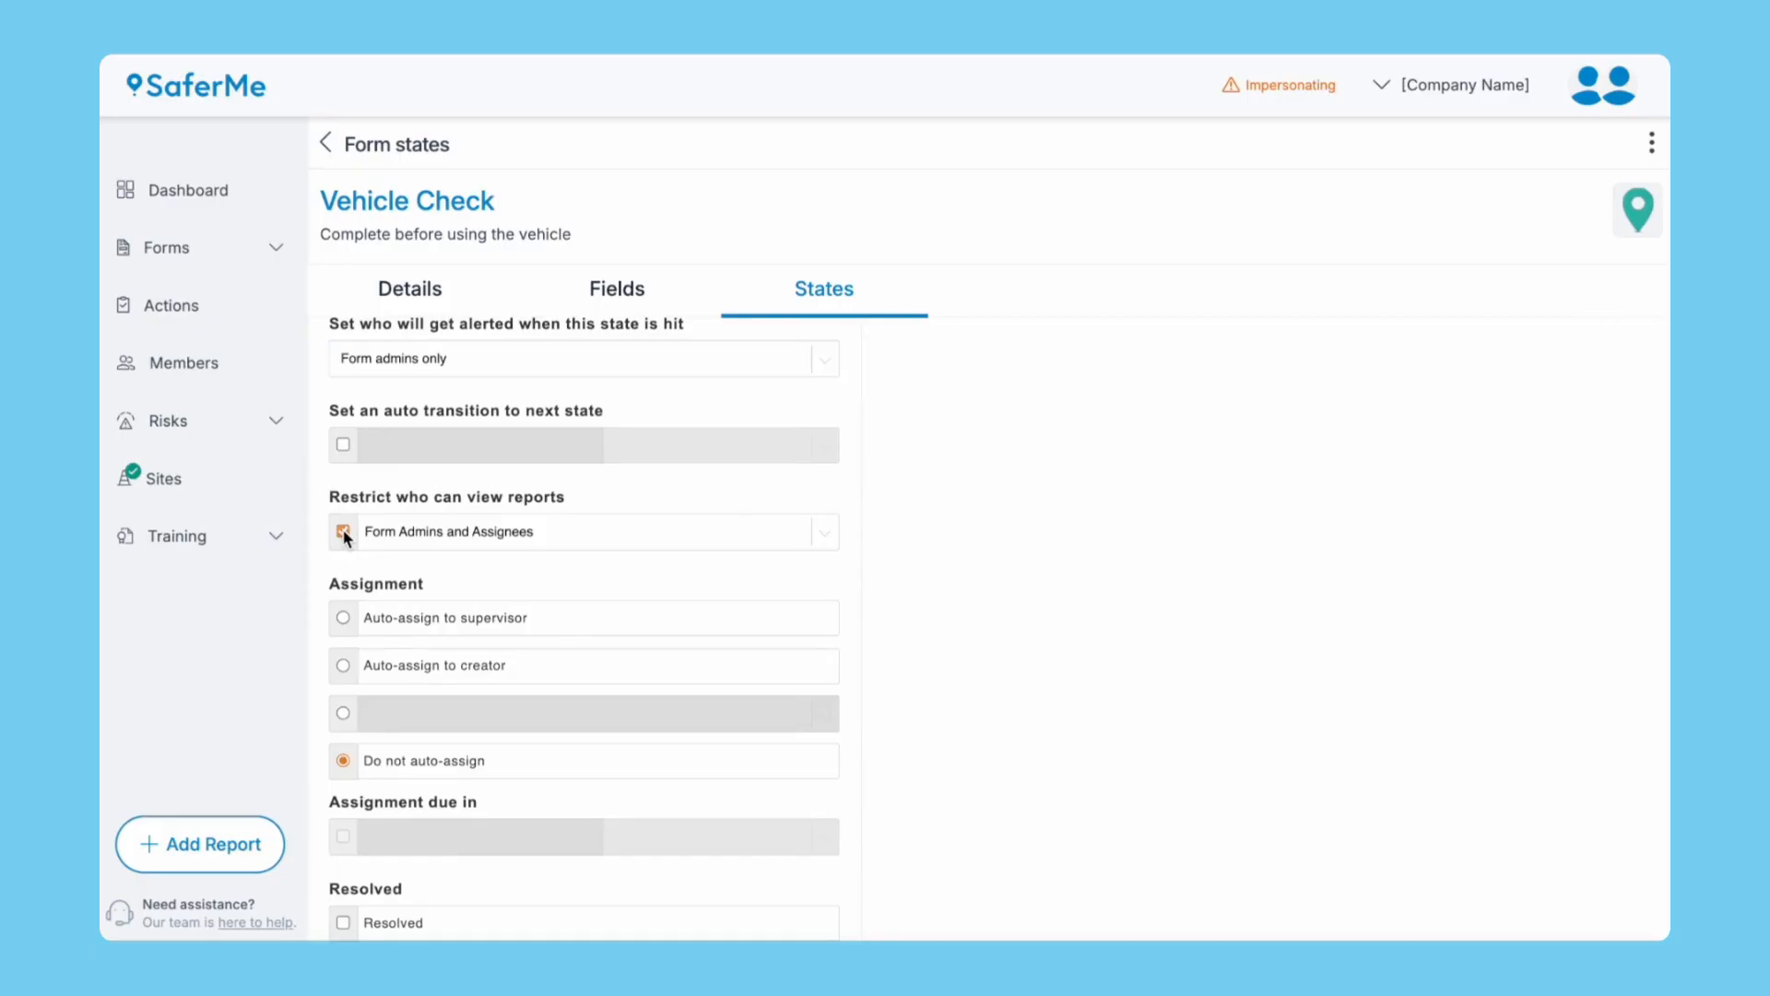
Remove this state's report viewer restriction and assign its reports to the Set Up Team.
click(343, 532)
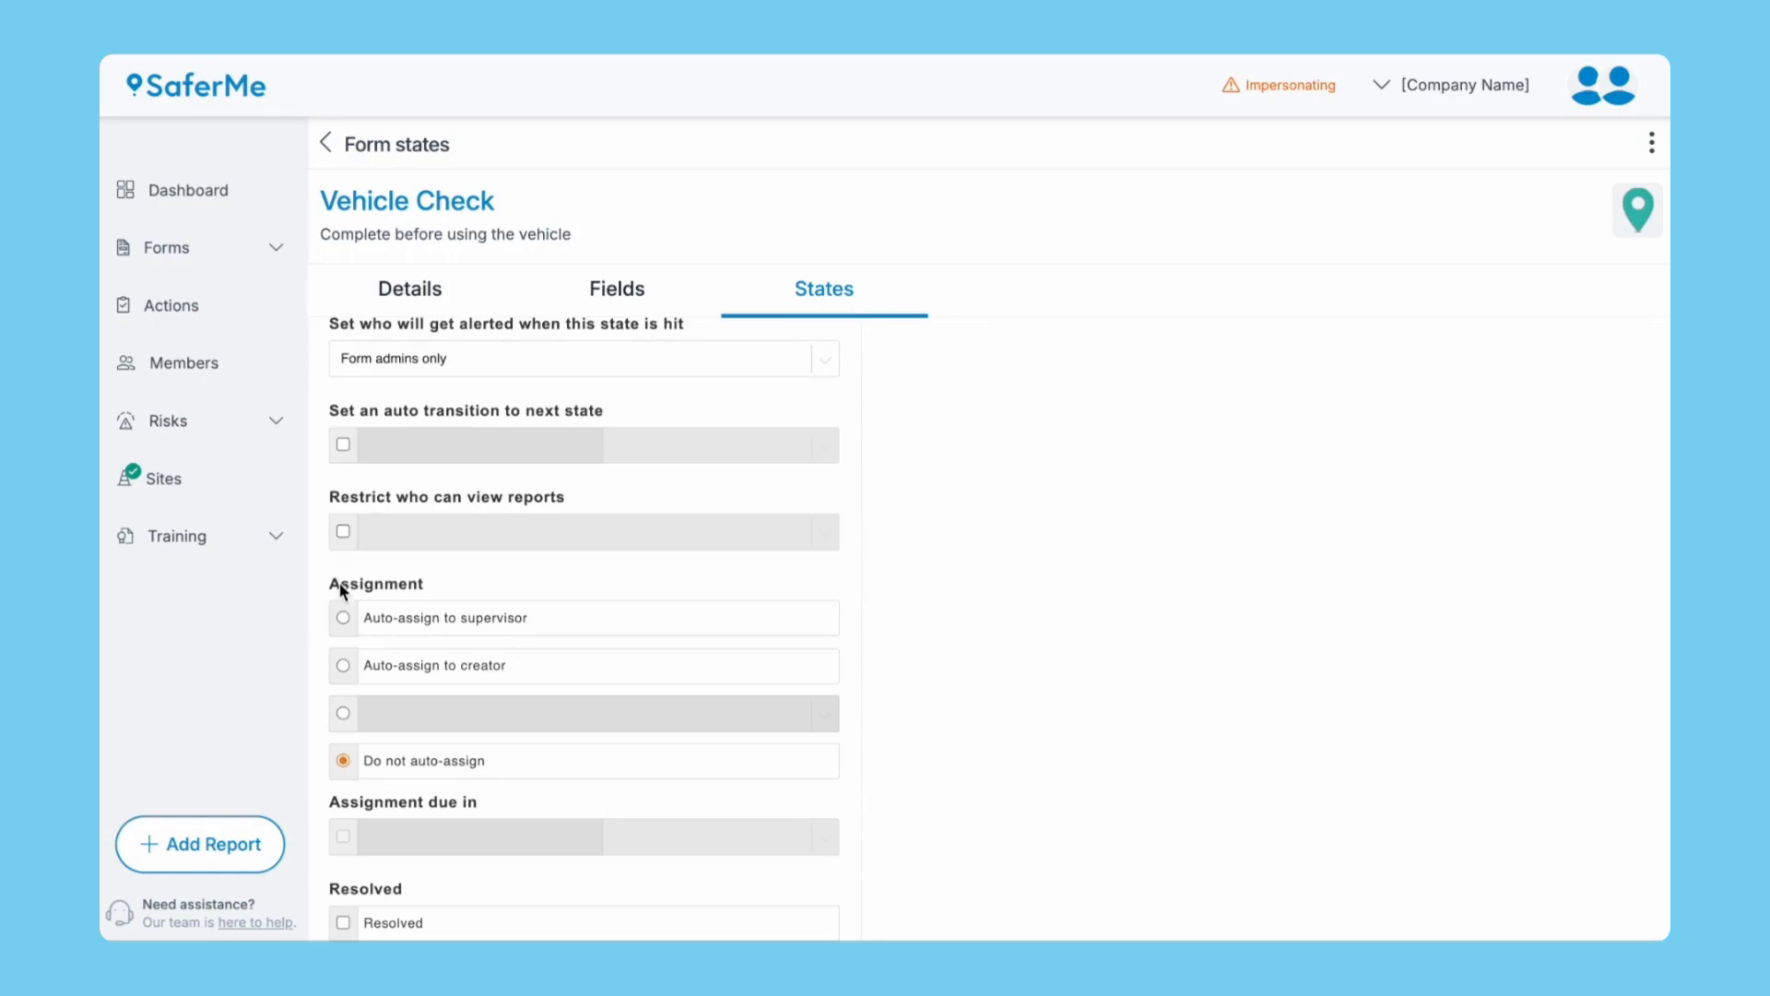
click(343, 713)
click(387, 713)
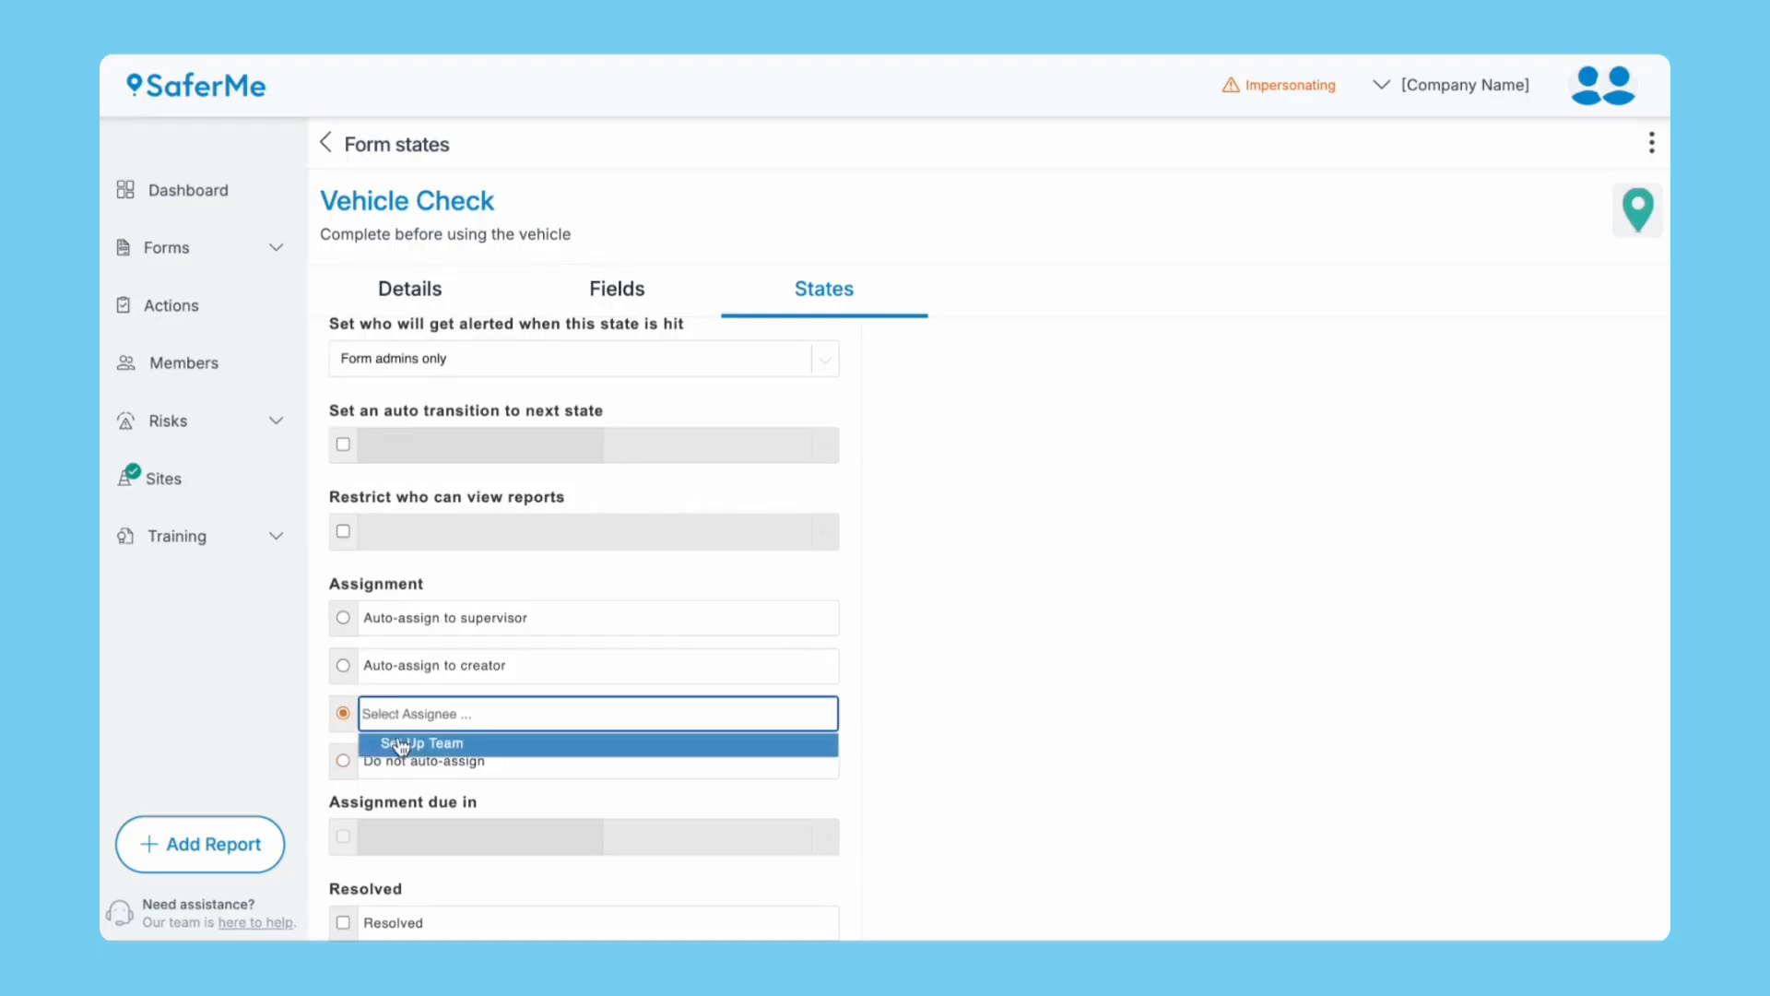
click(400, 743)
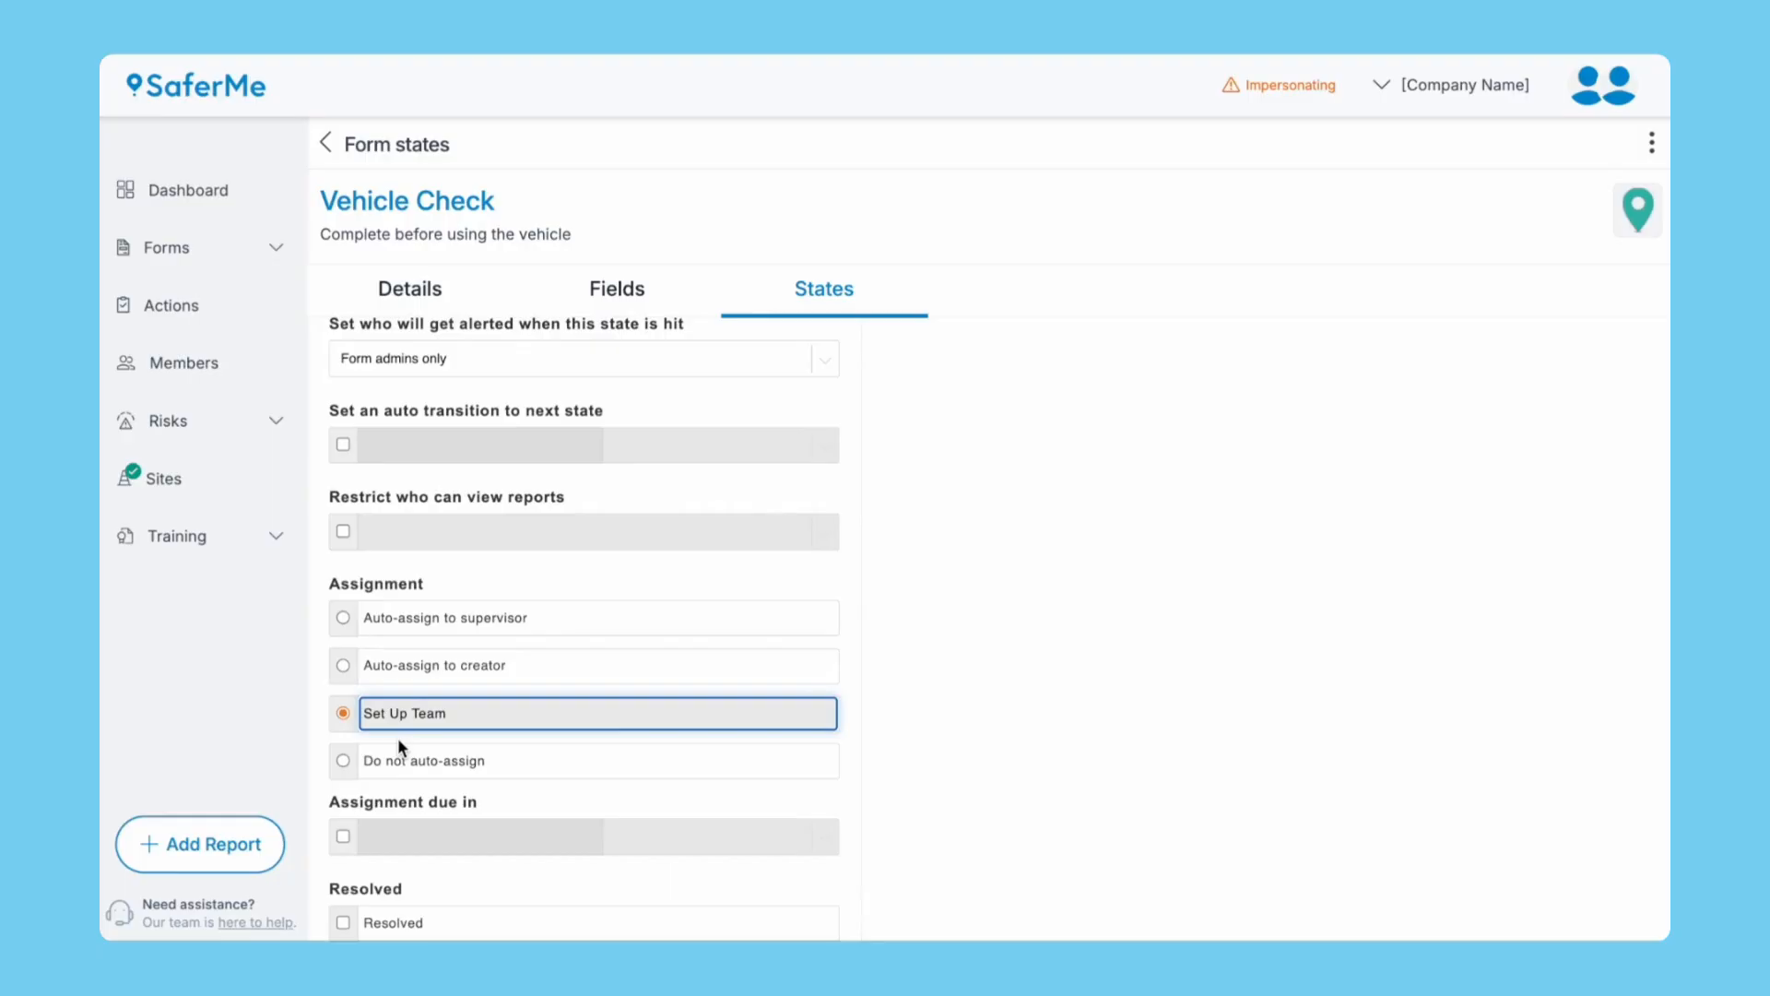
click(913, 769)
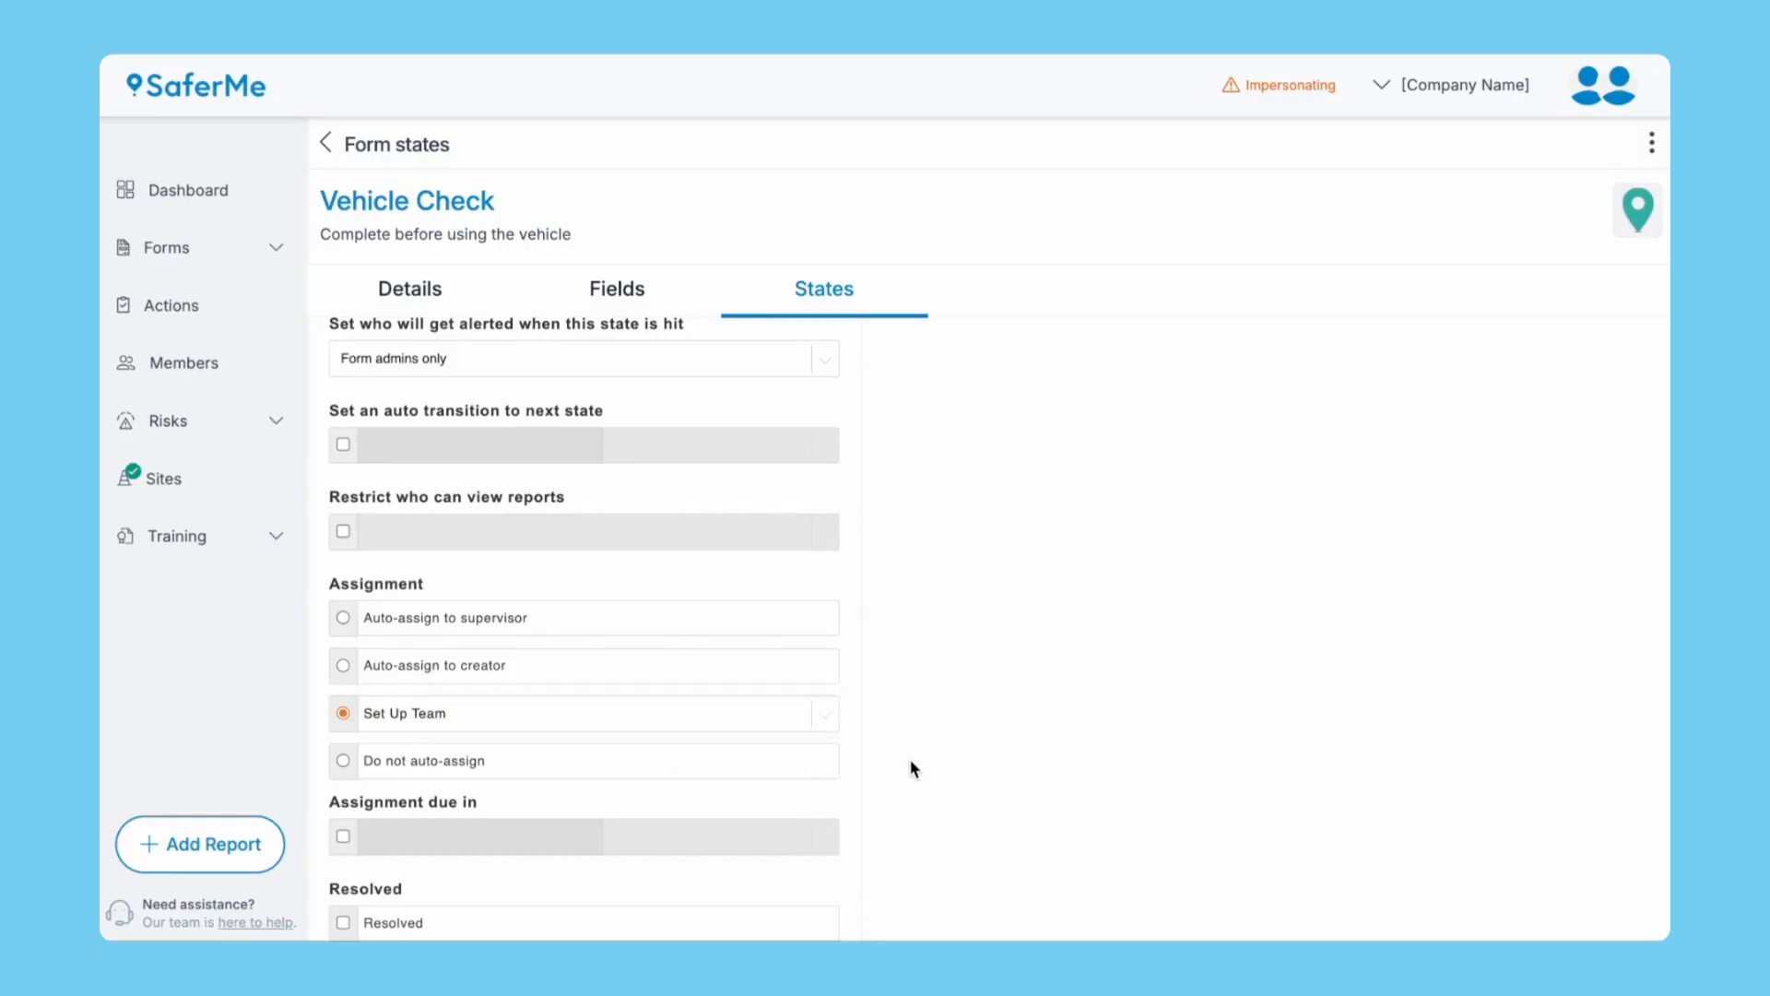
scroll(911, 769, down, 1)
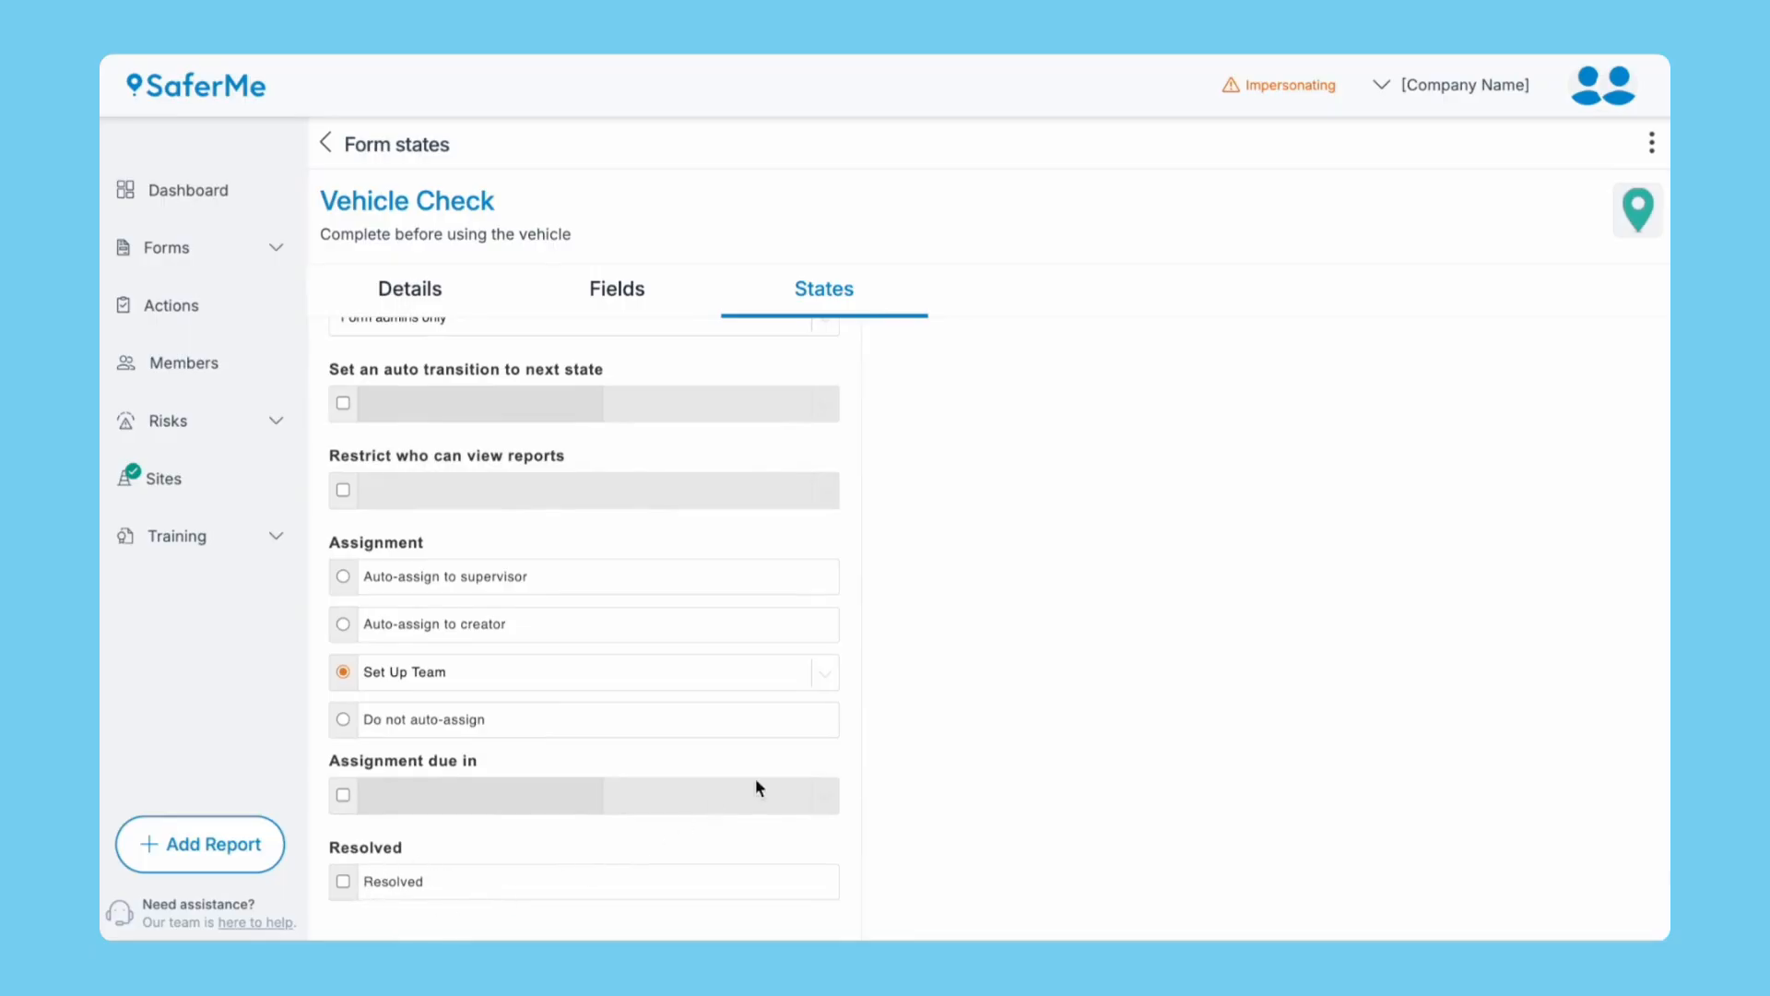
scroll(958, 625, up, 5)
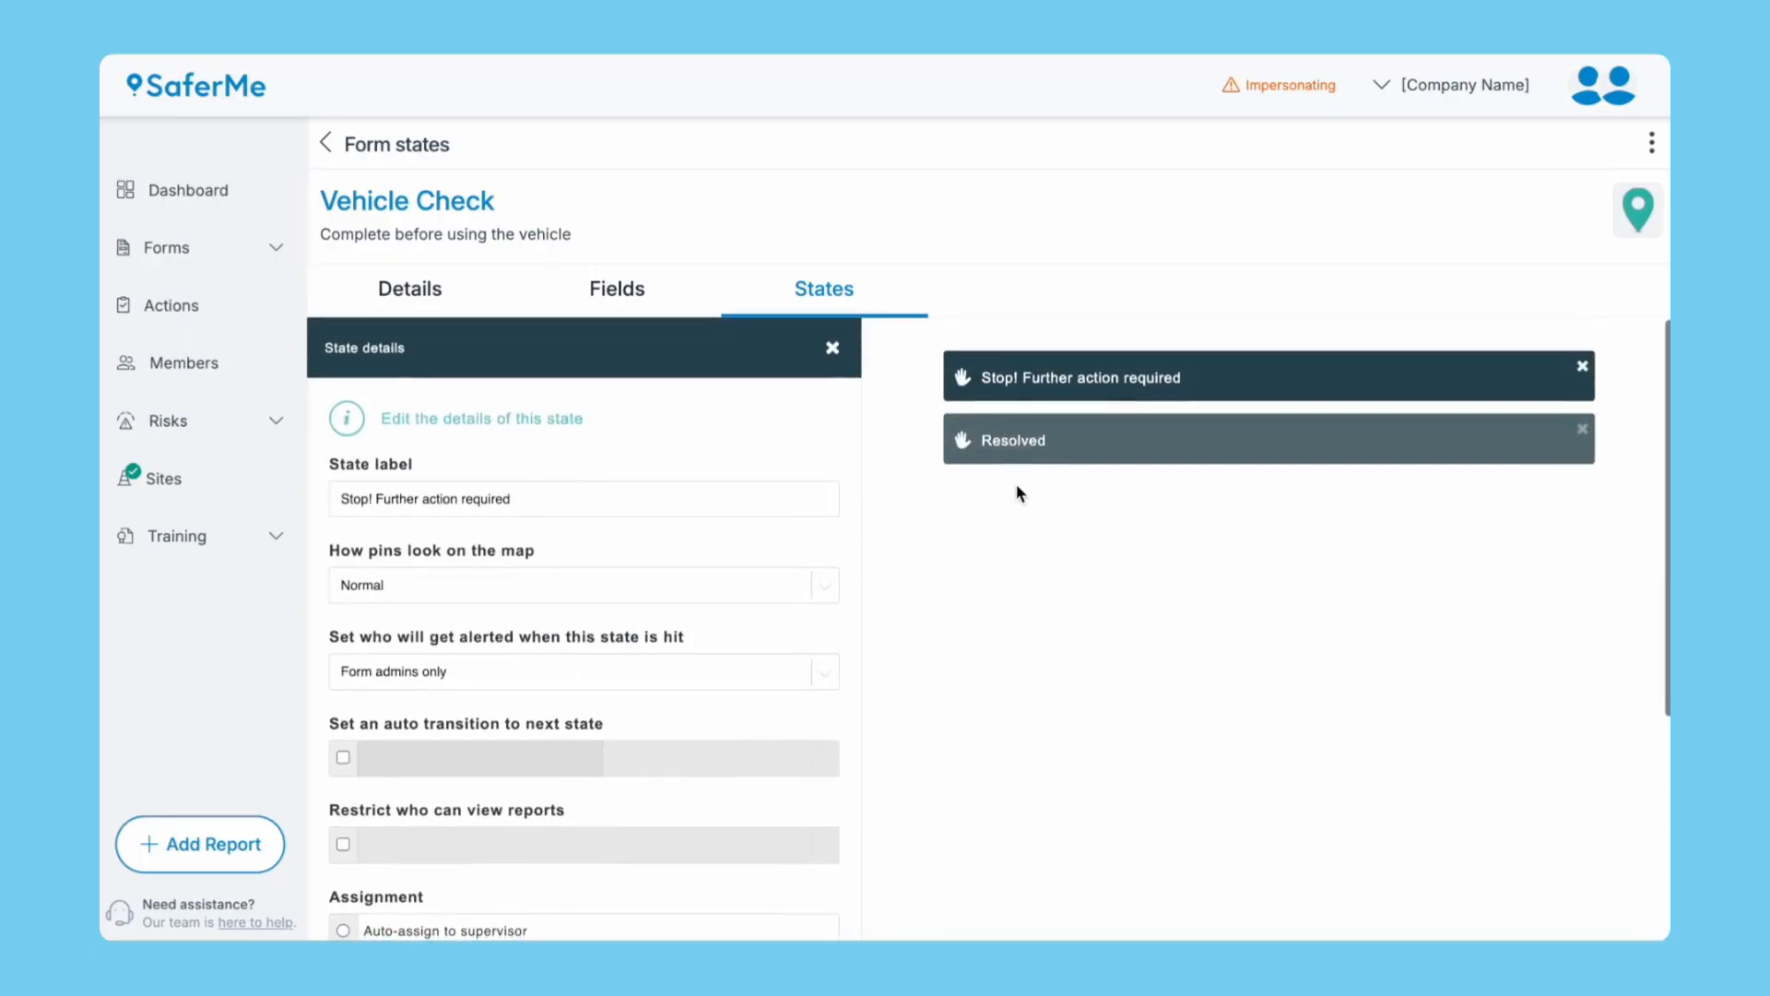
Rename Resolved to 'Good to go!', remove its viewer restriction, and return to the field list.
click(1022, 450)
key(super+a)
text(Good to go!)
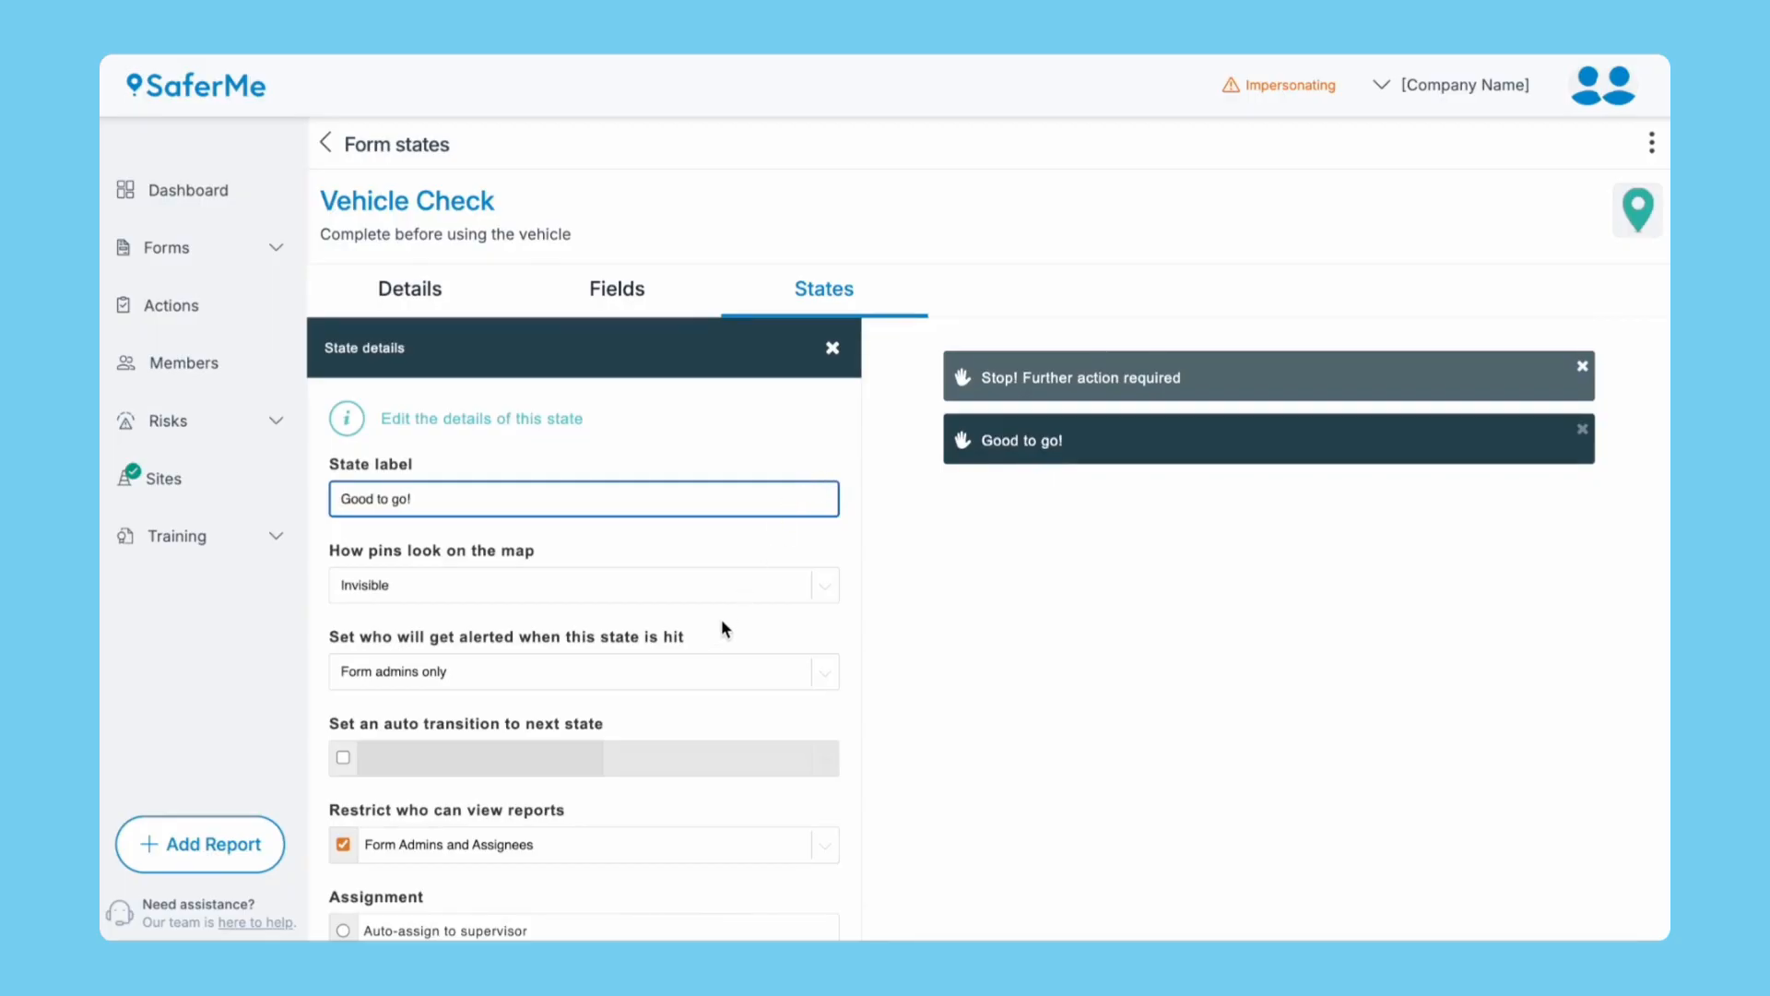
scroll(702, 735, down, 3)
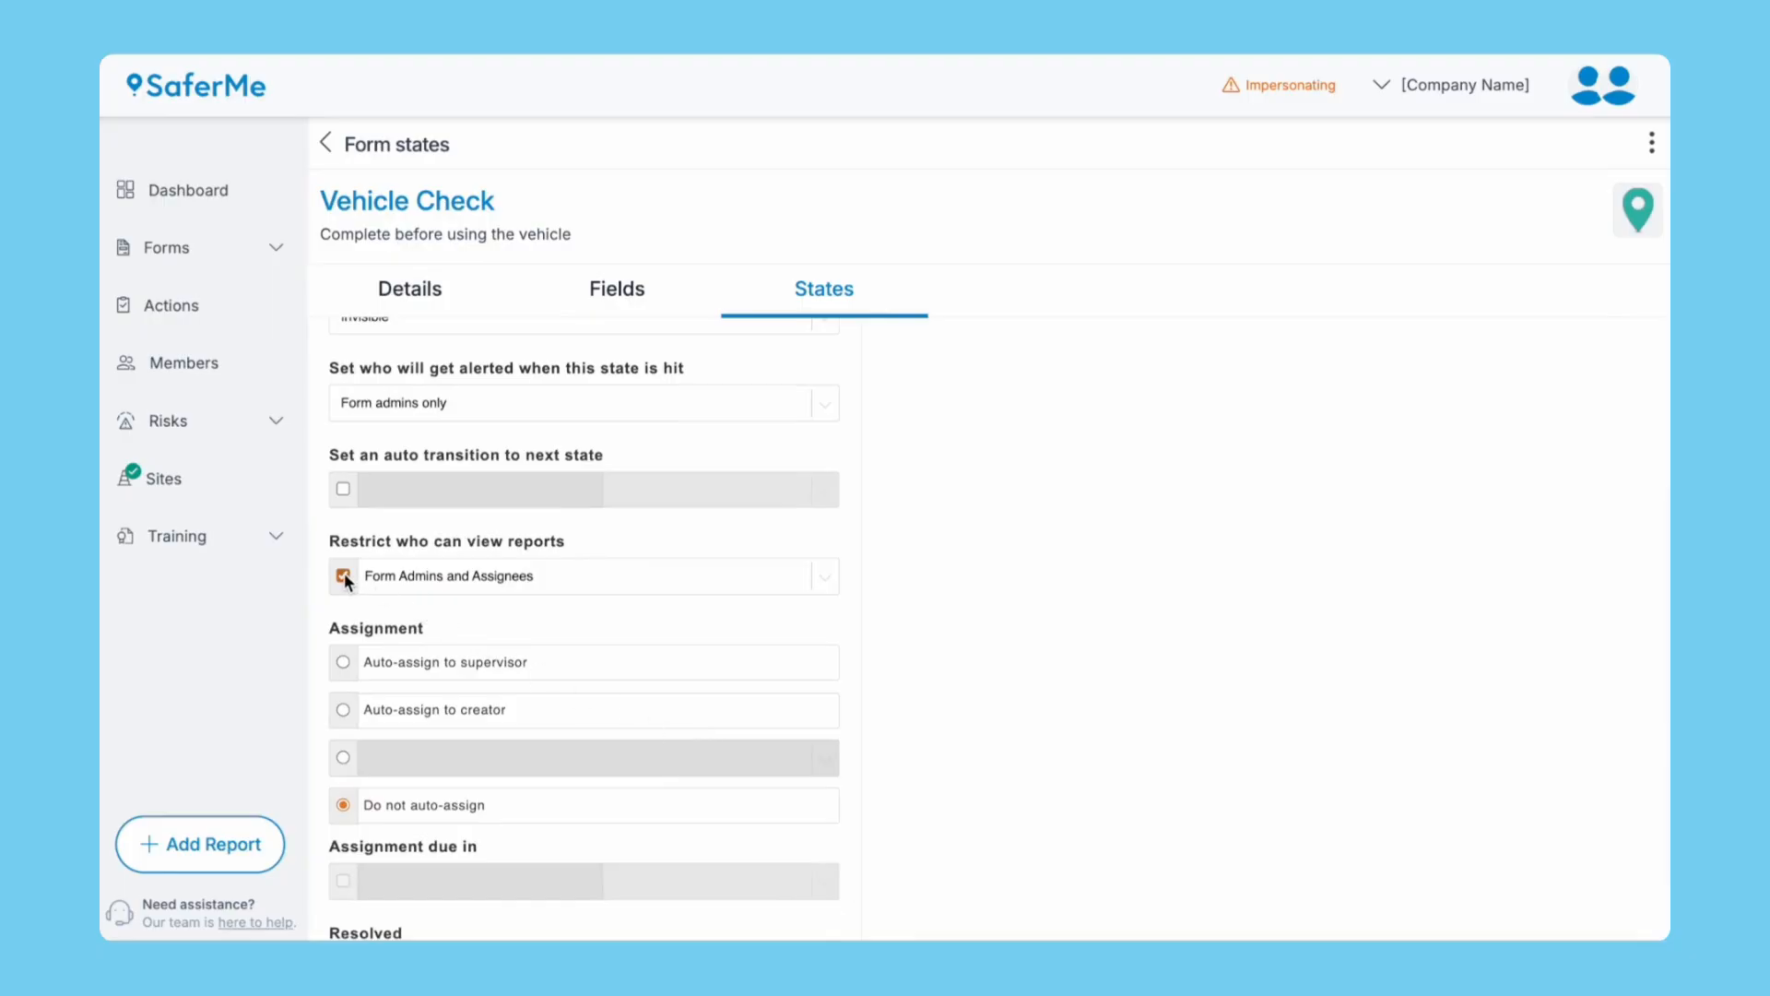
click(343, 575)
scroll(404, 809, down, 1)
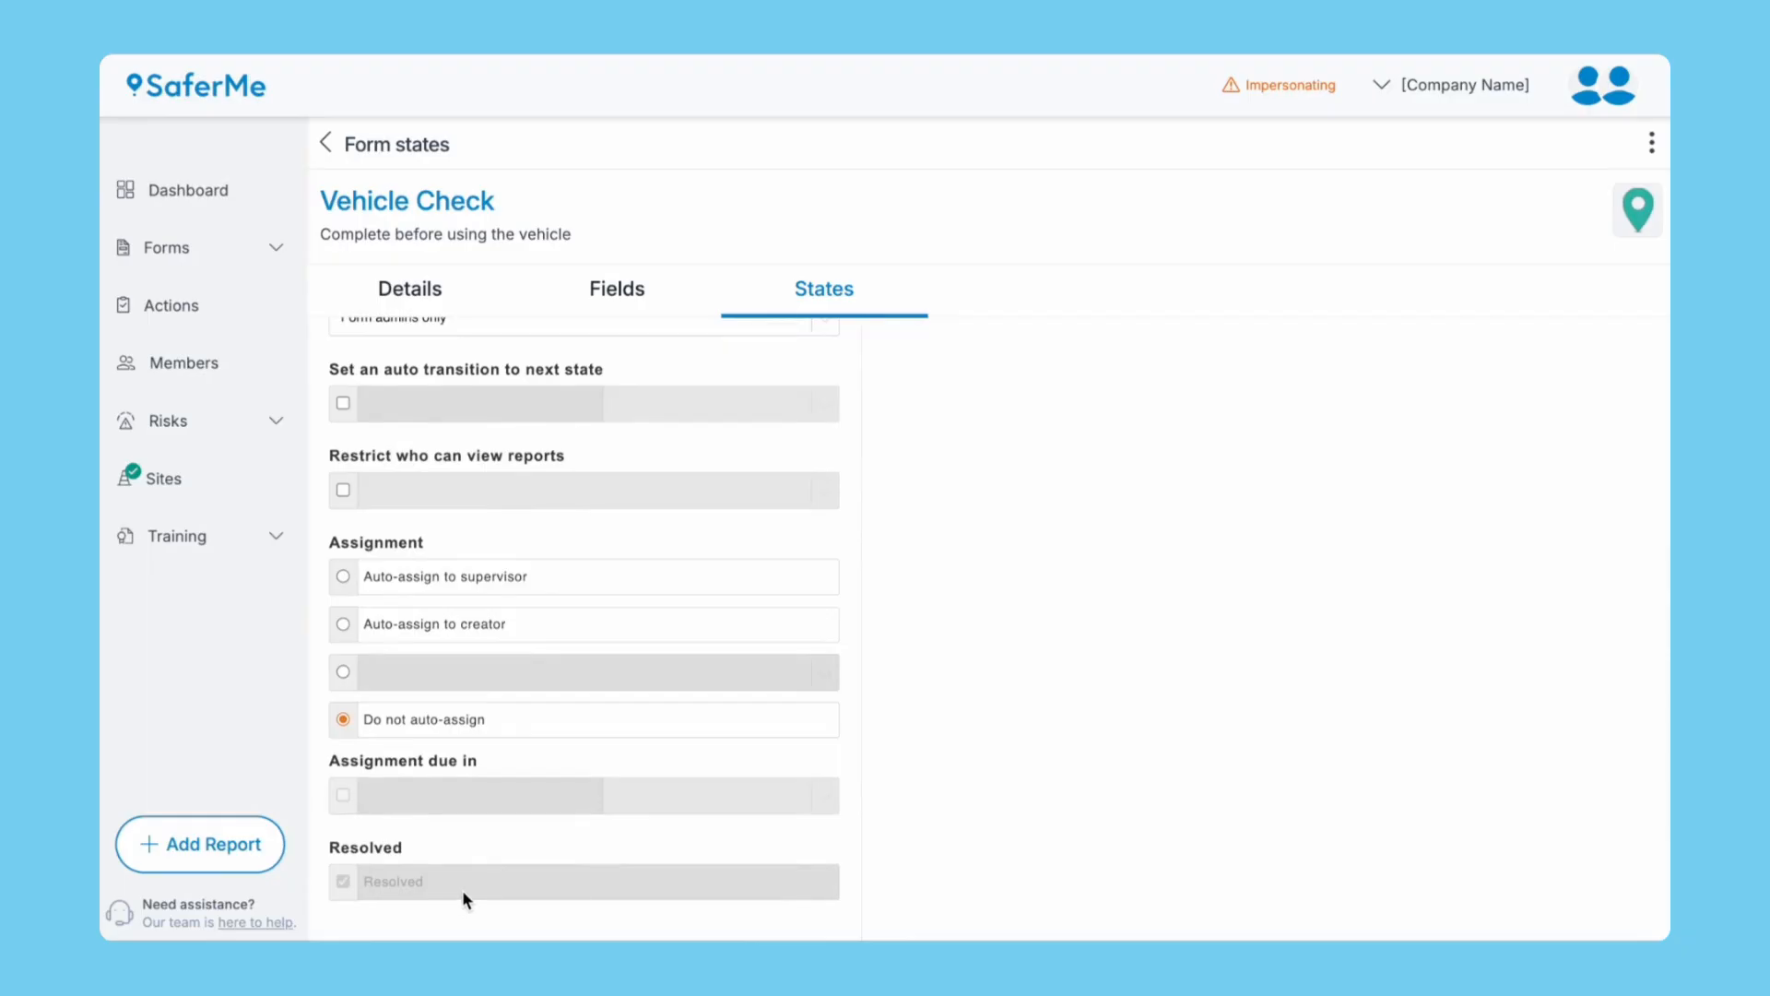
scroll(889, 633, up, 4)
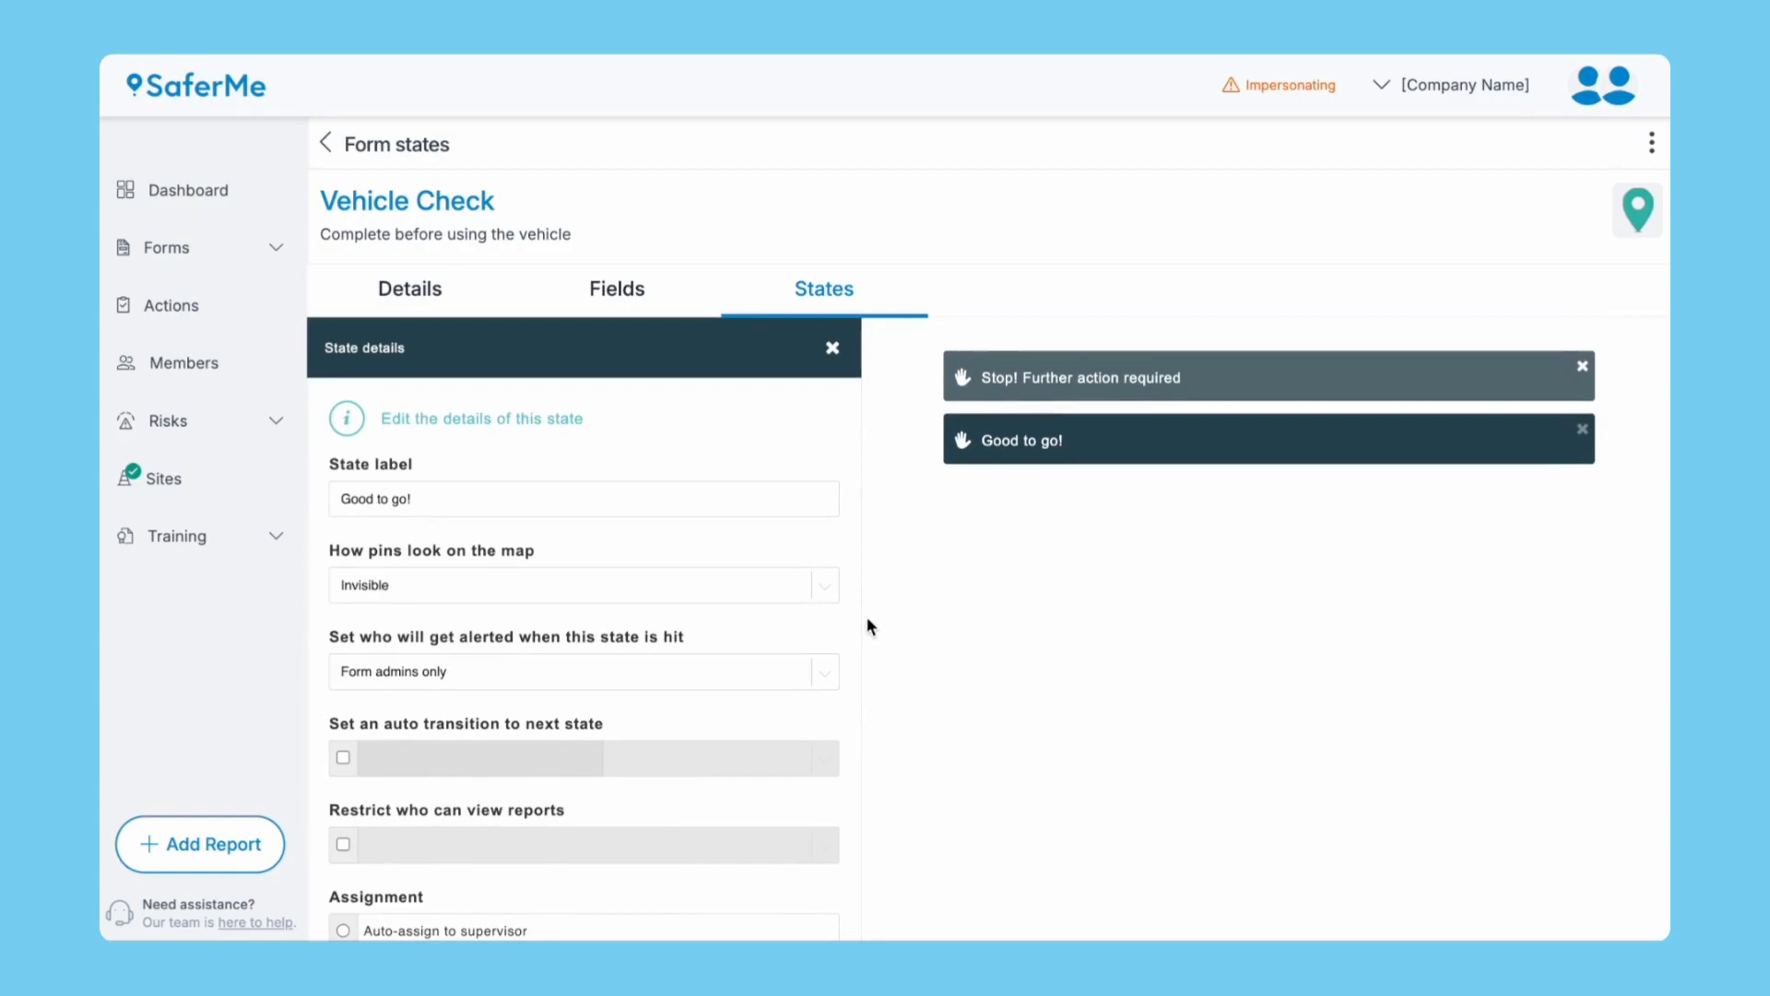
click(643, 313)
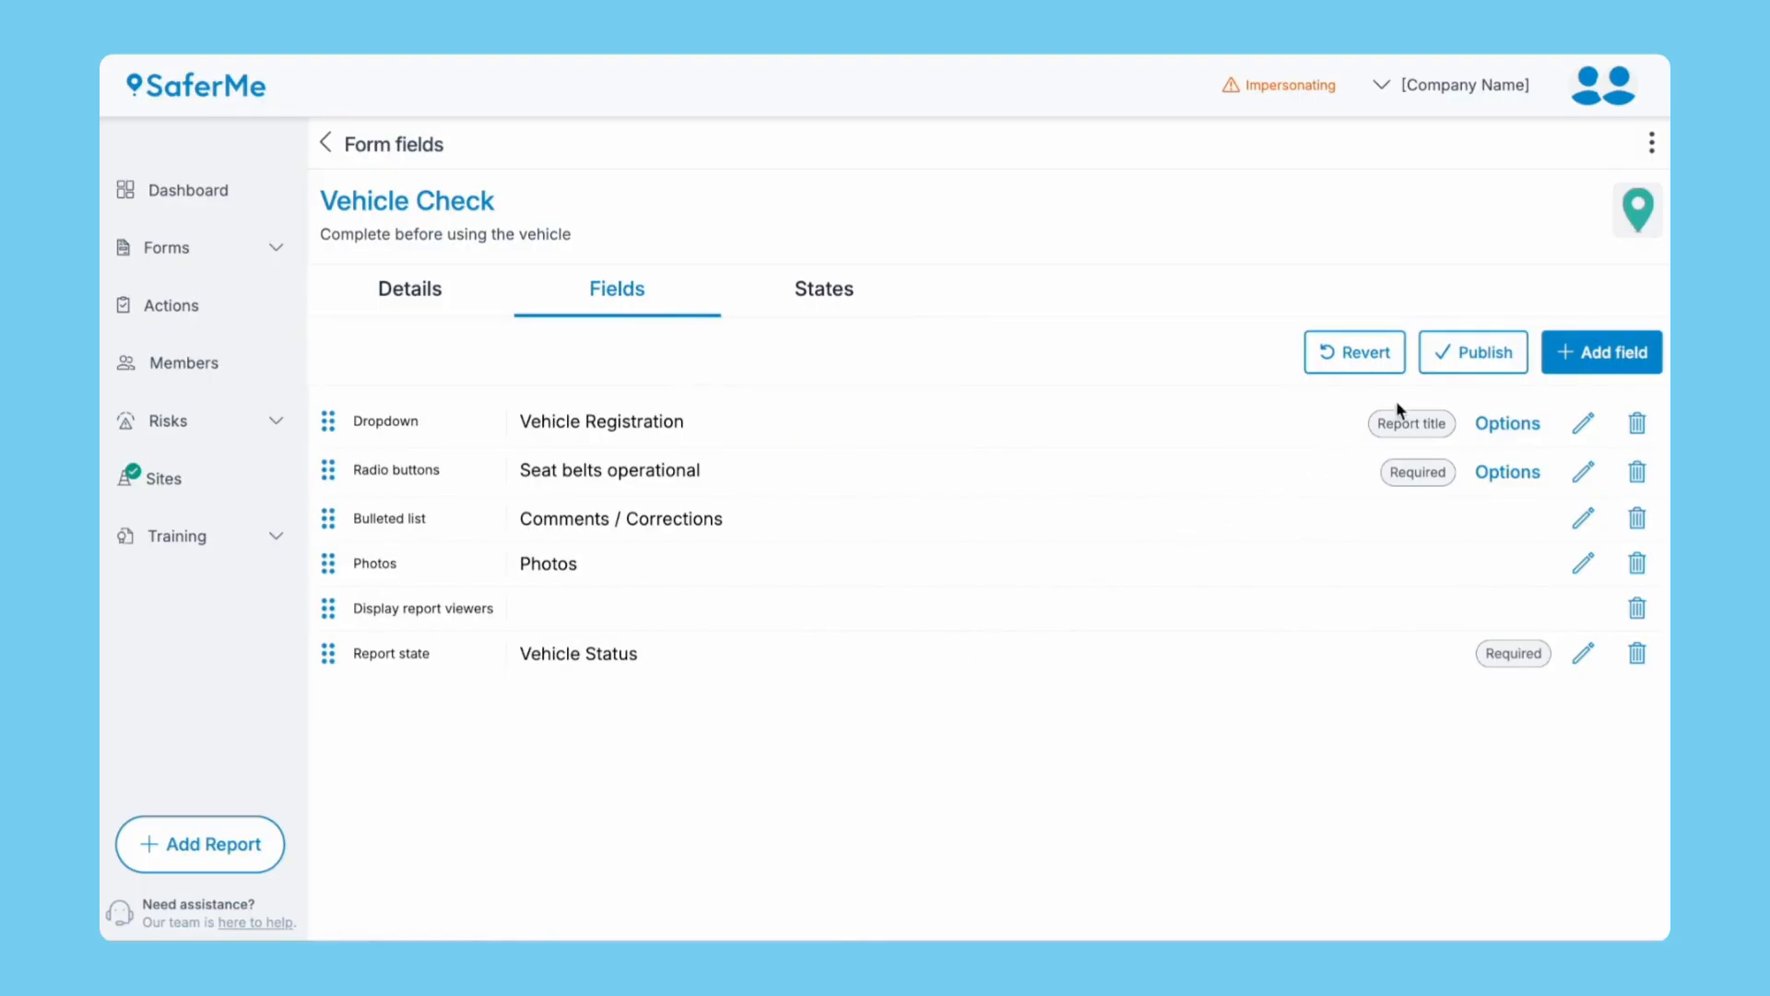
Publish the Vehicle Check changes and open the Toolbox Talk form from the Forms list.
click(1451, 361)
click(1173, 545)
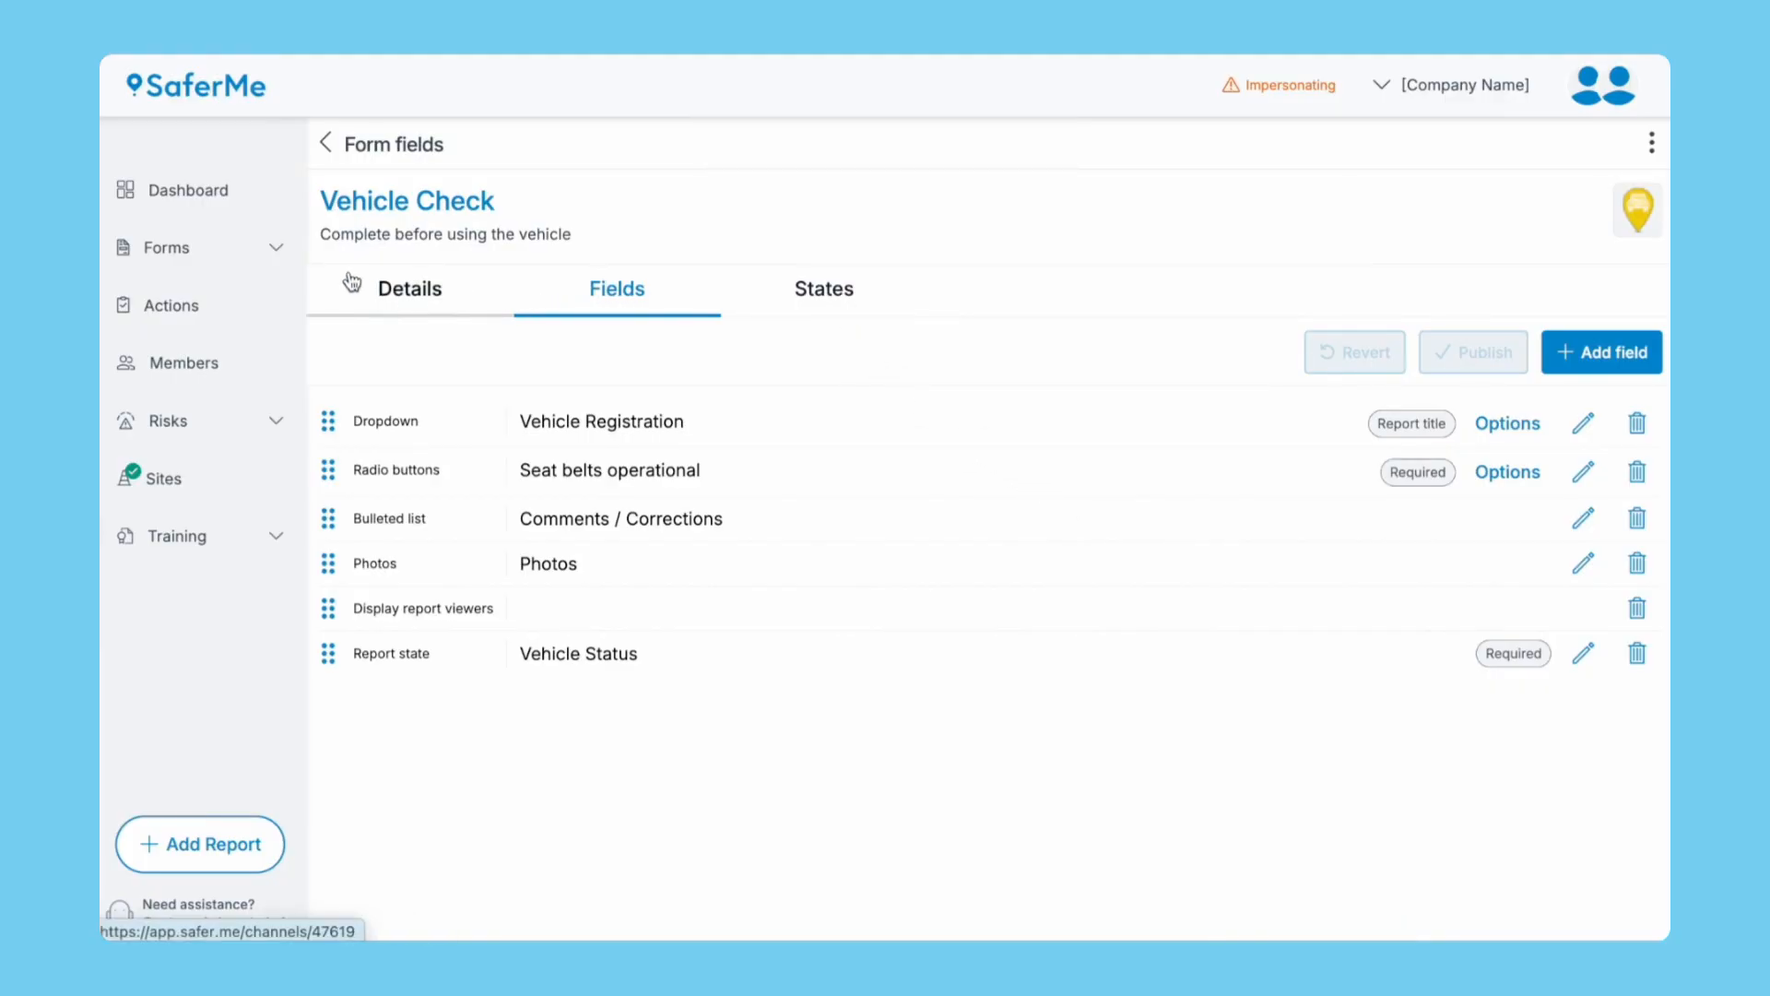
click(275, 251)
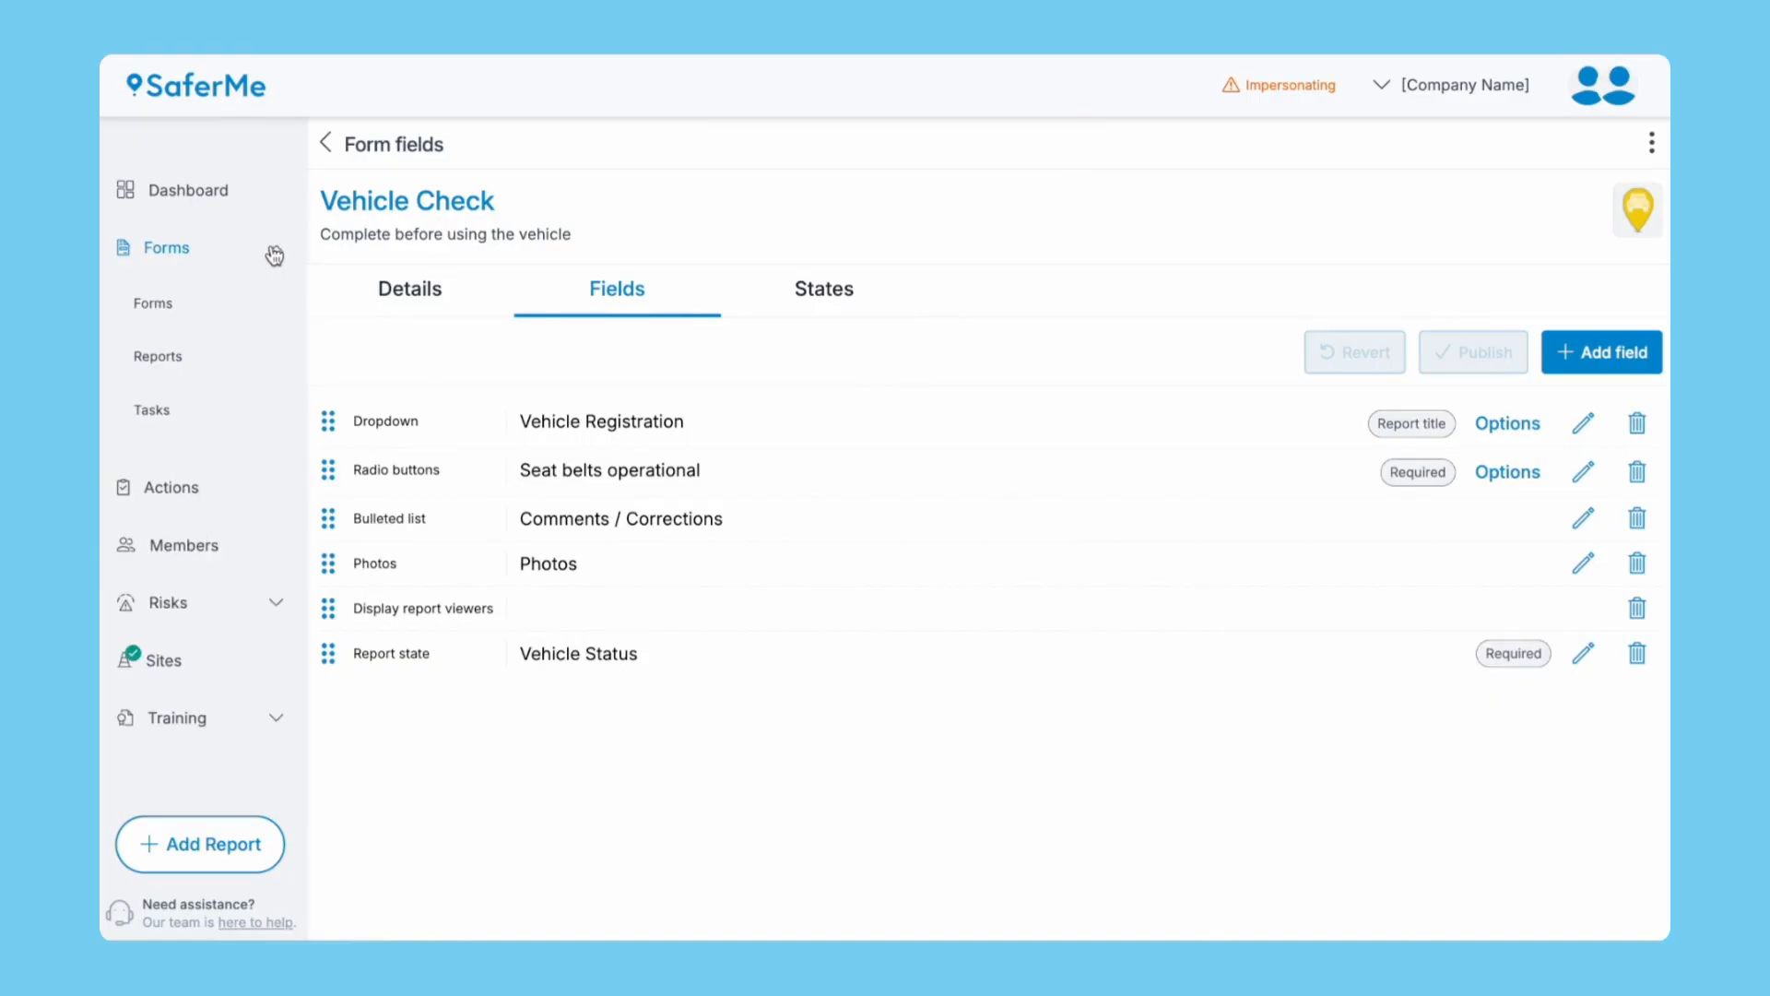
click(159, 311)
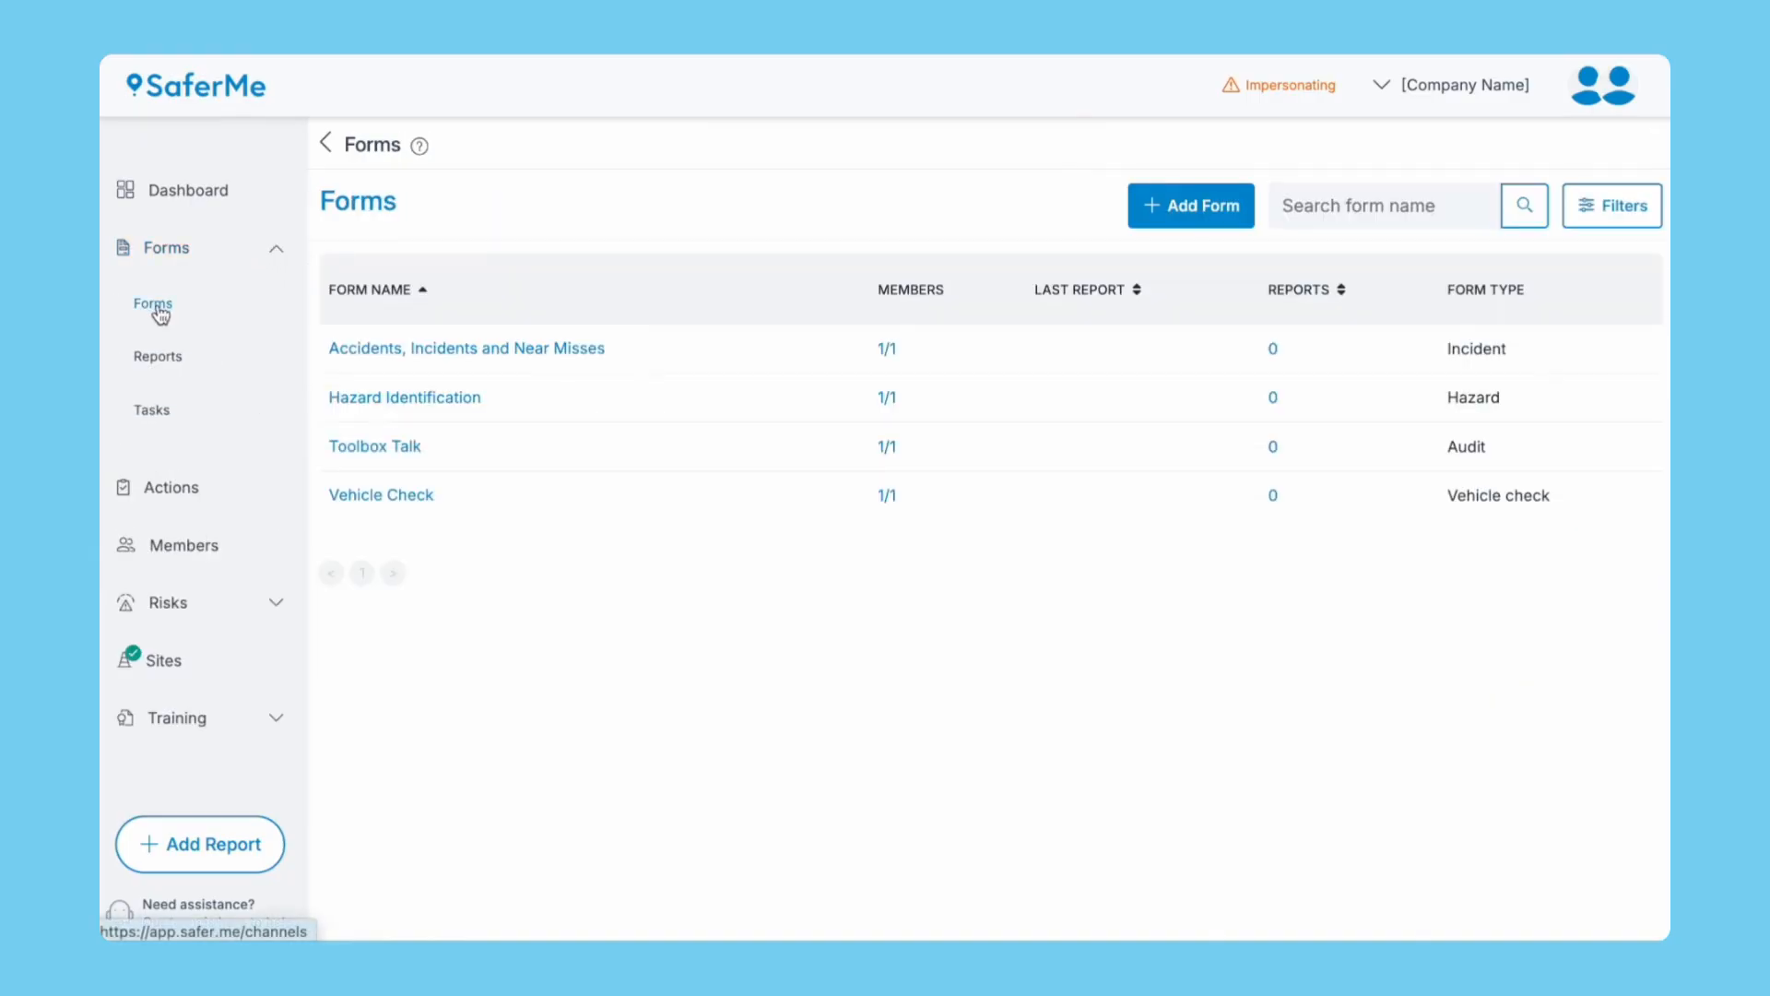
click(353, 448)
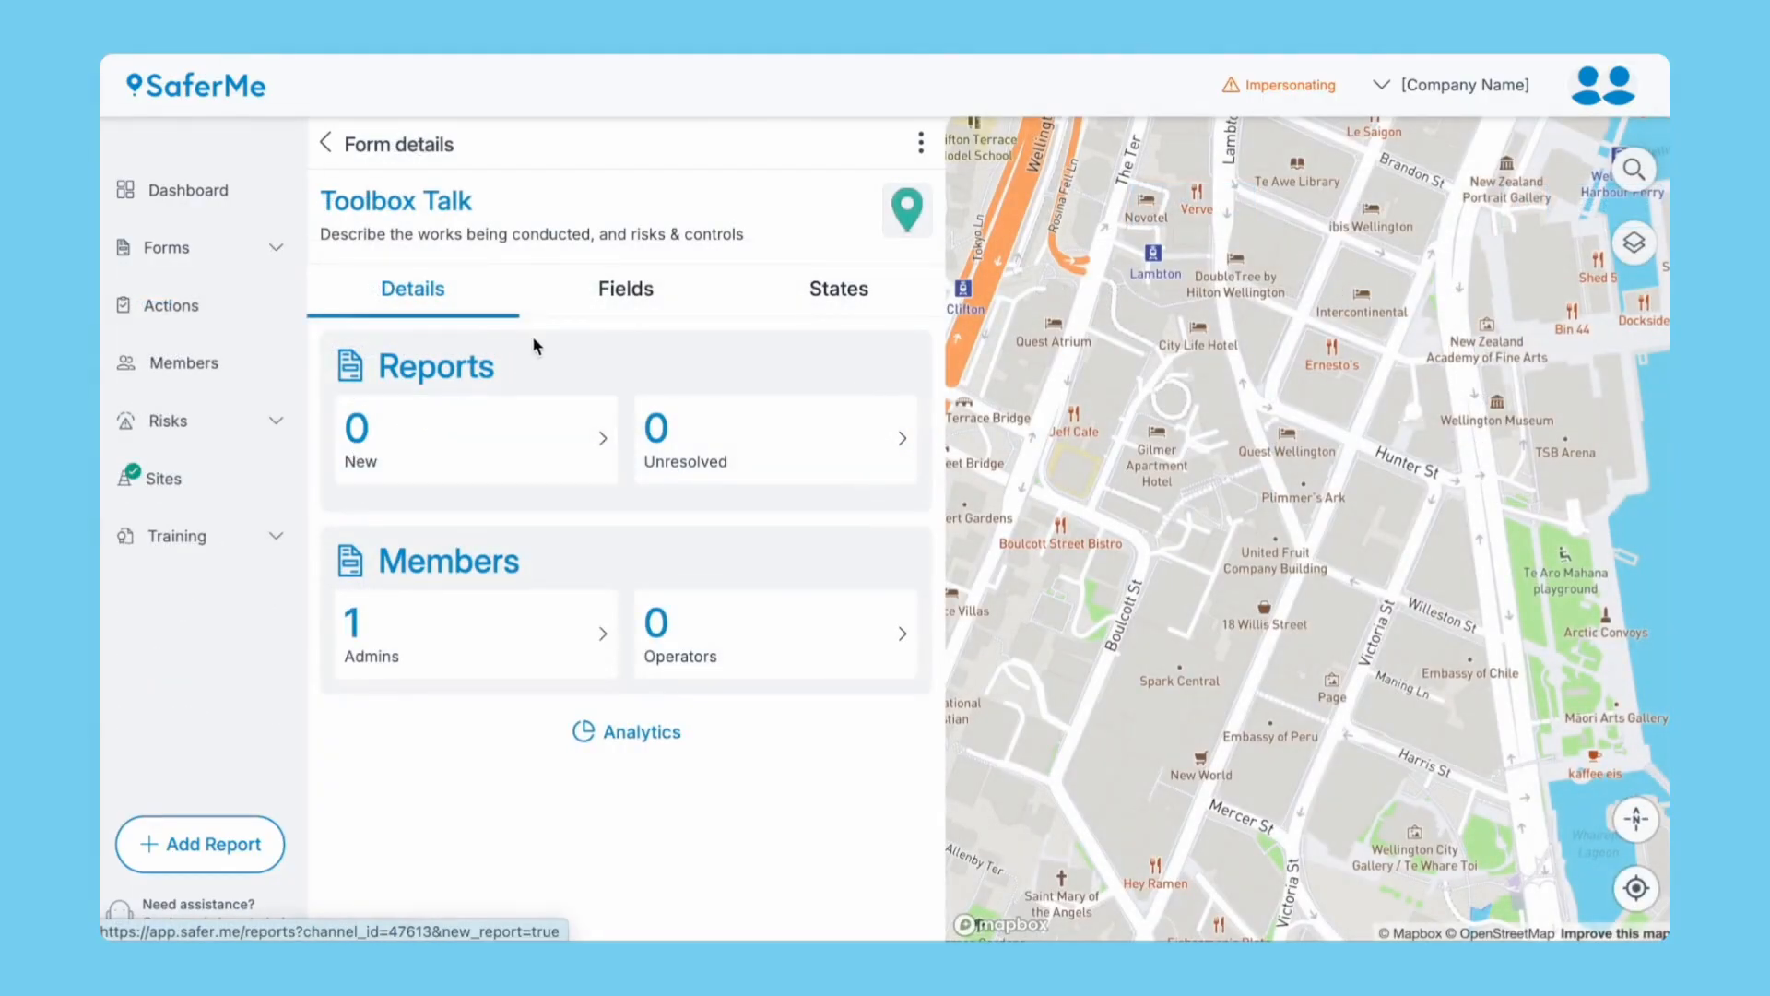
Add a Substance register field labelled 'Hazardous Substances on Site' to Toolbox Talk's fields.
click(610, 291)
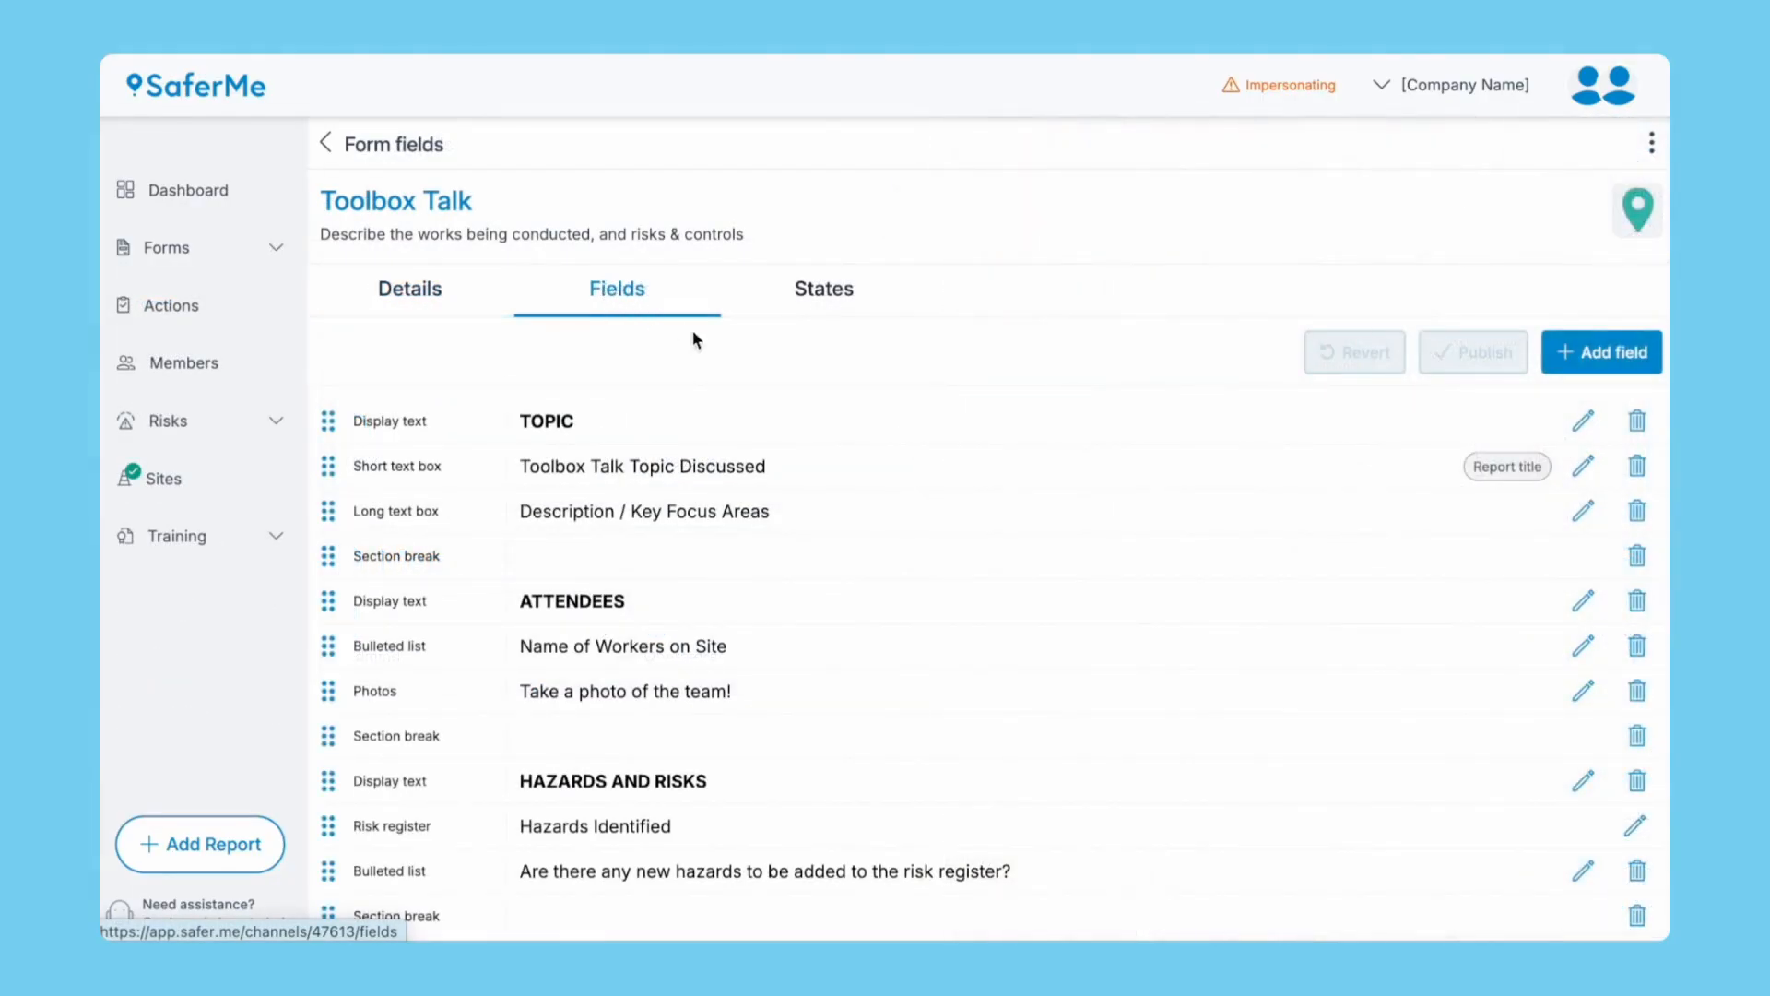
scroll(920, 546, down, 2)
scroll(920, 545, down, 4)
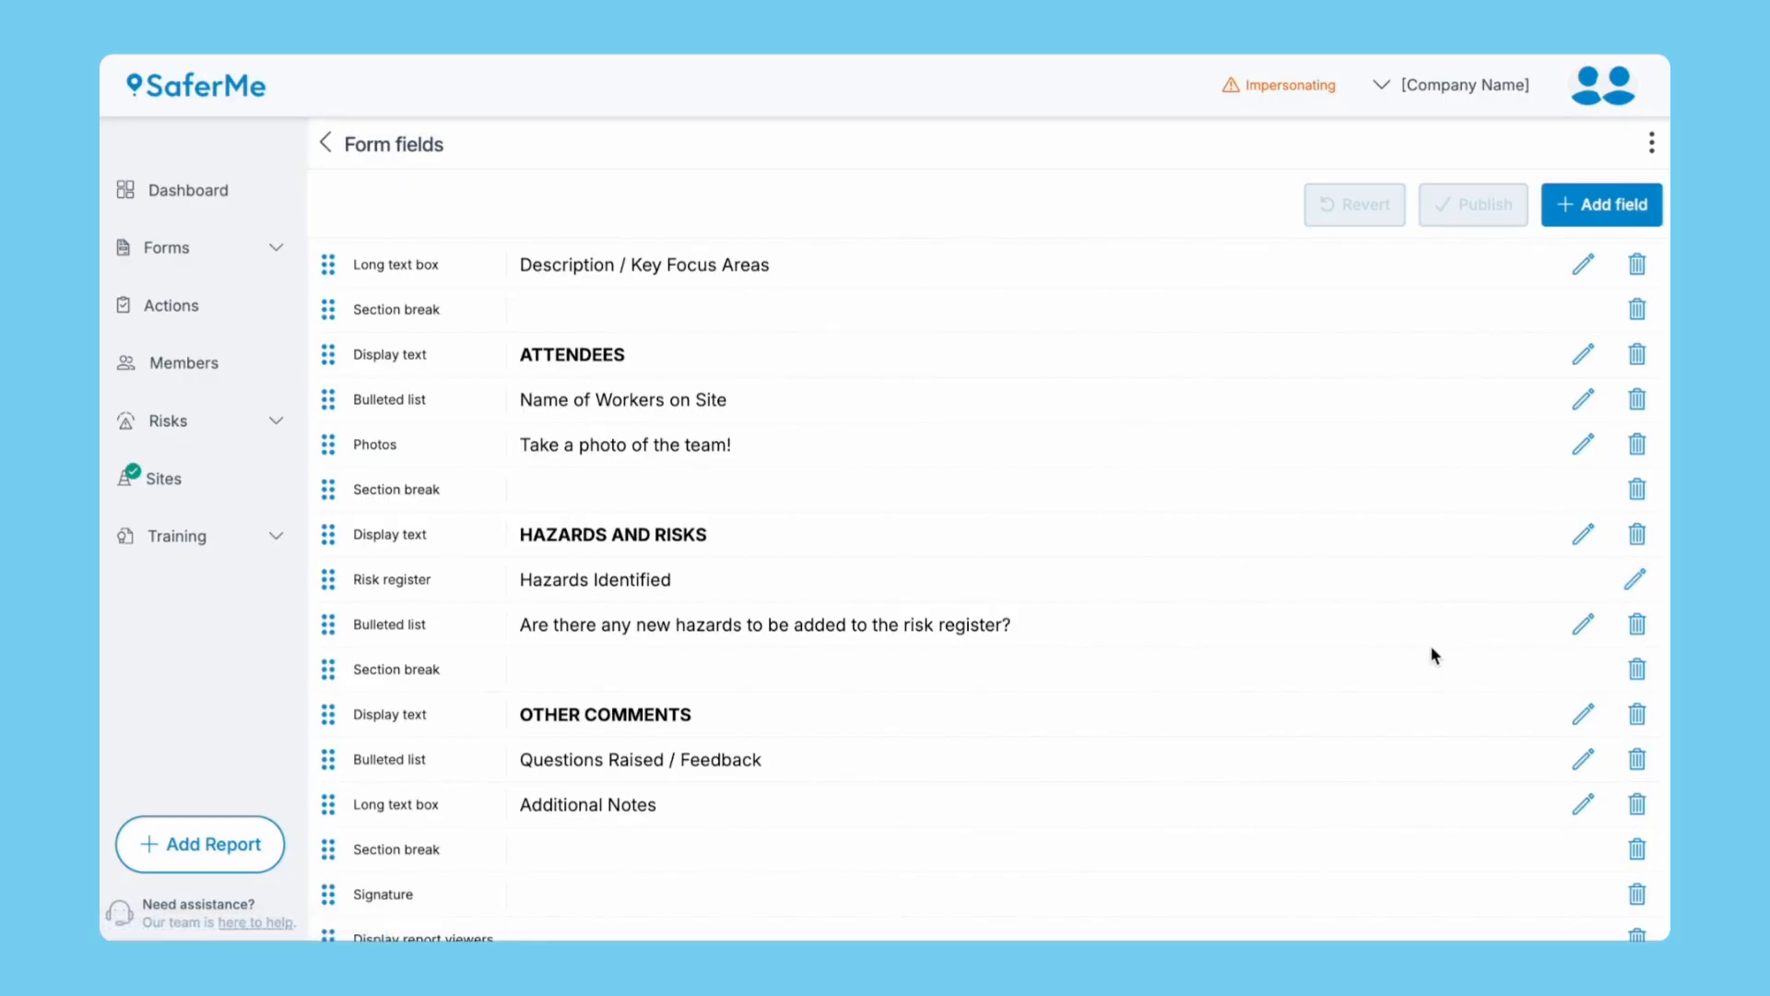
click(1552, 219)
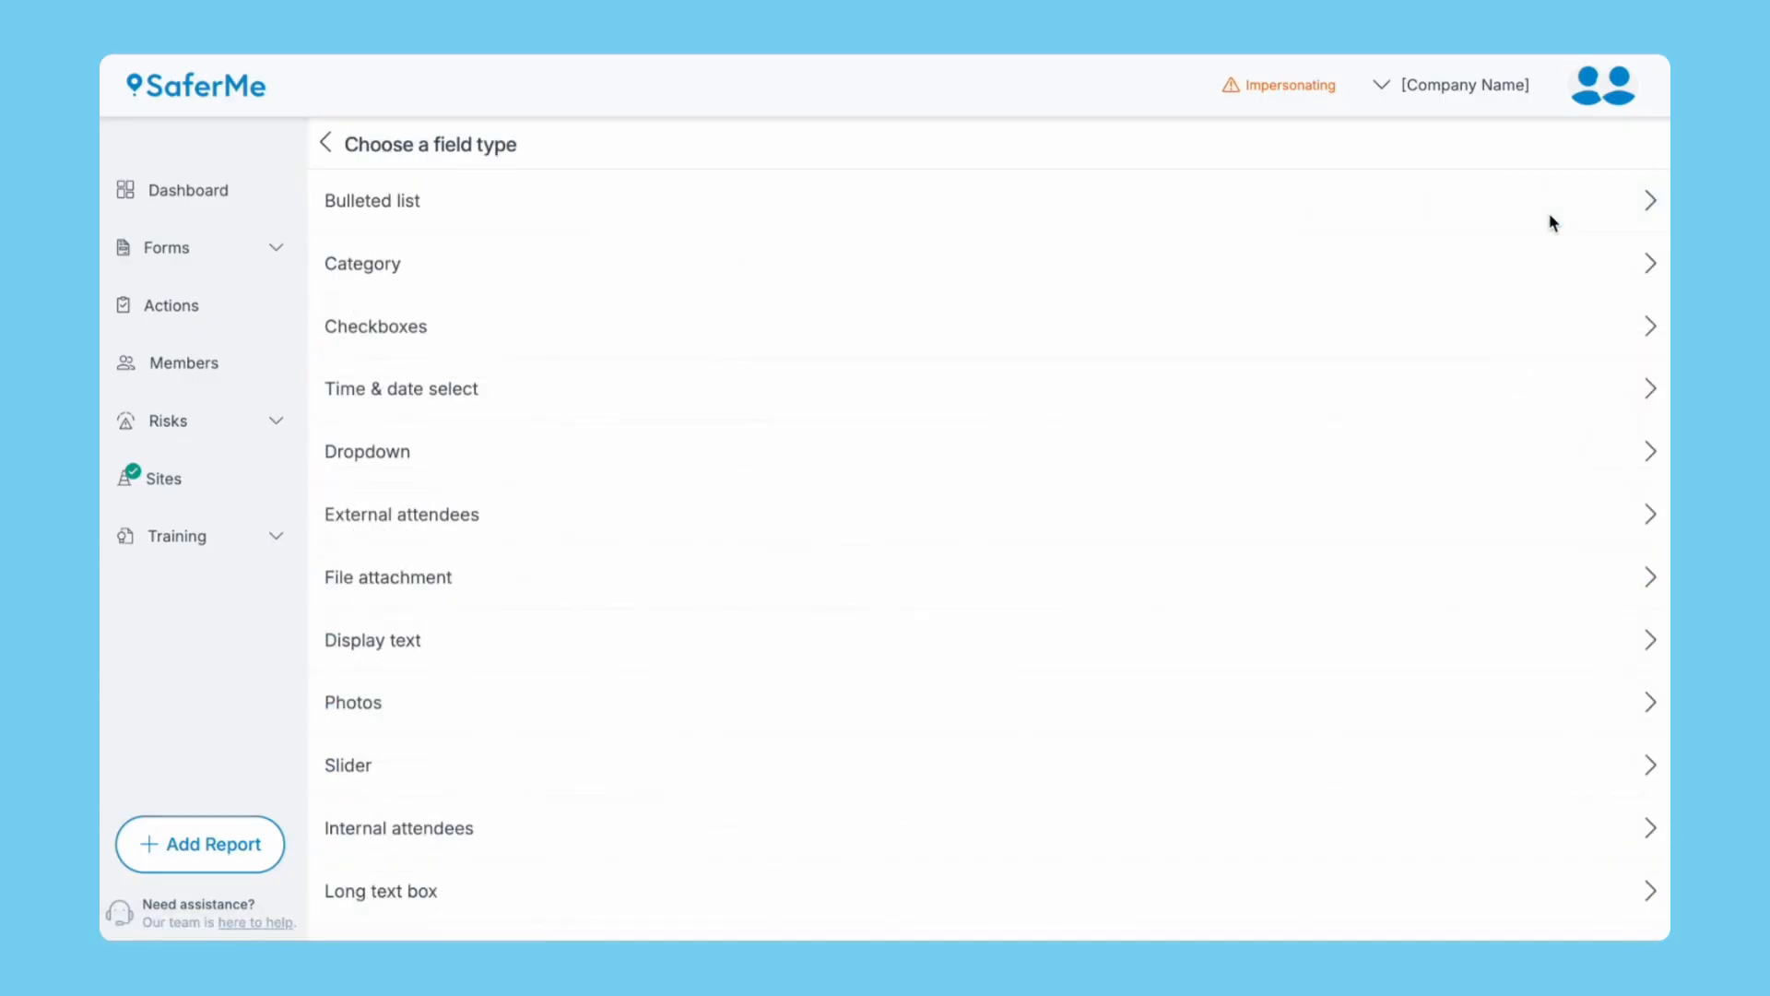
scroll(1004, 707, down, 5)
scroll(1004, 707, down, 3)
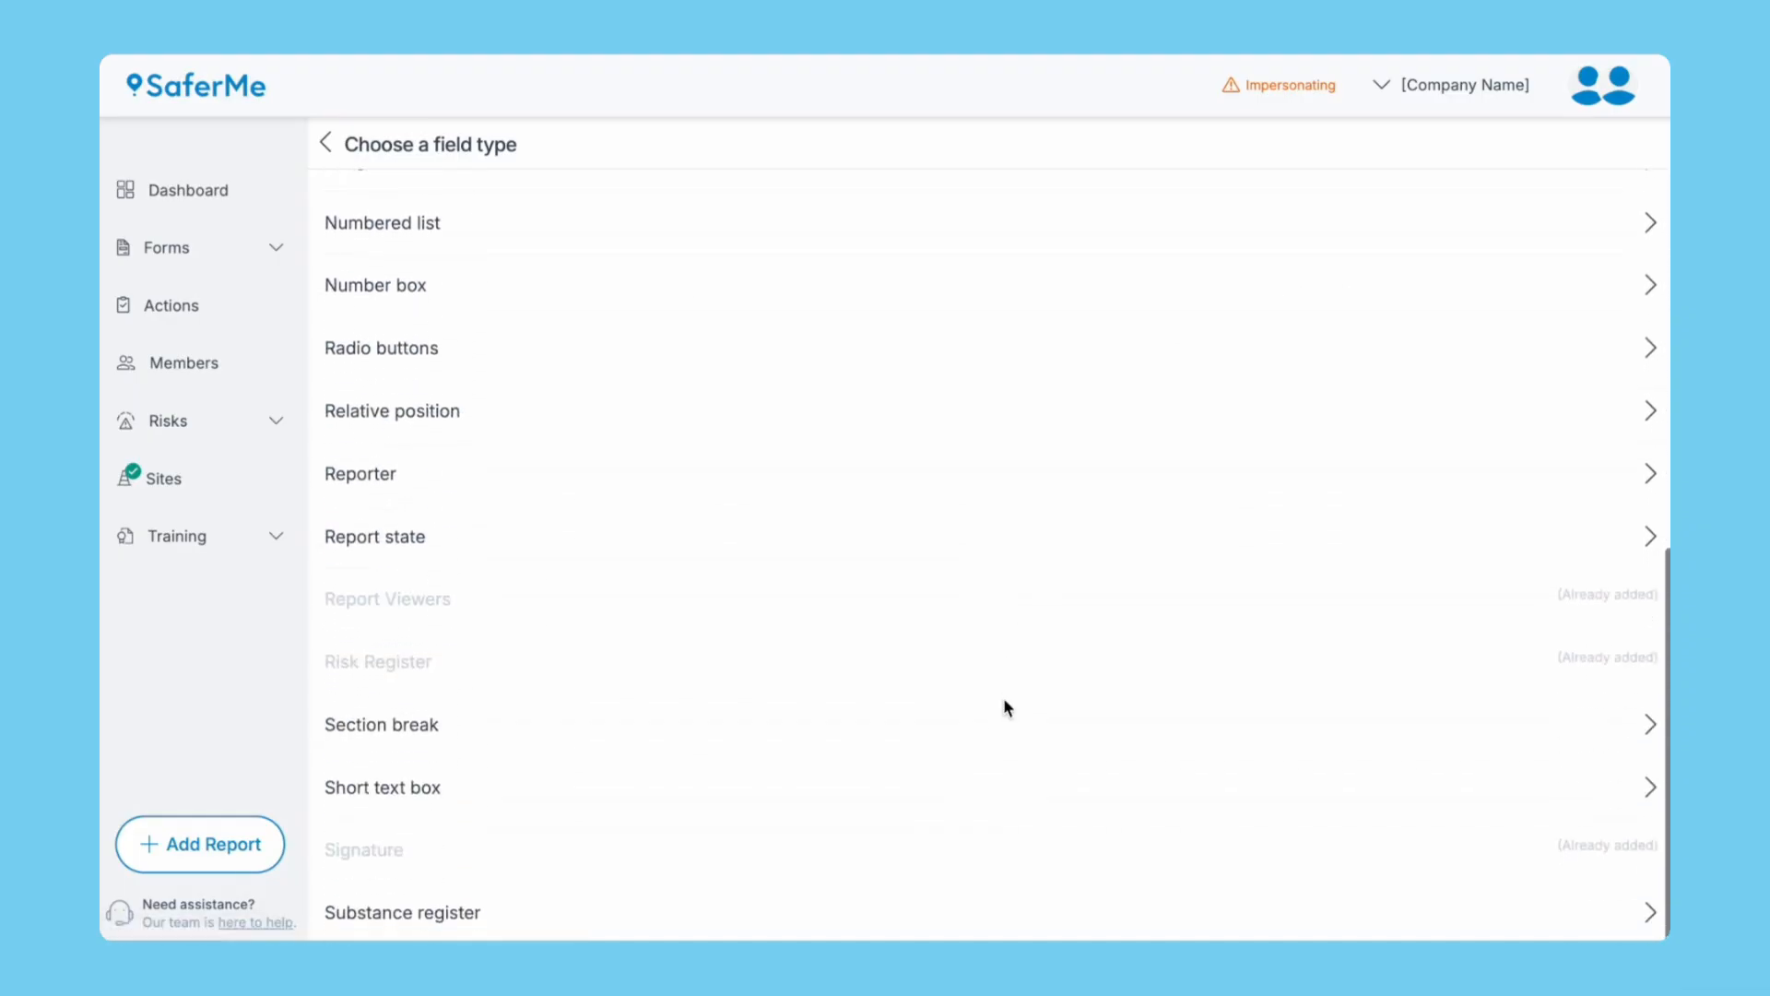
click(550, 907)
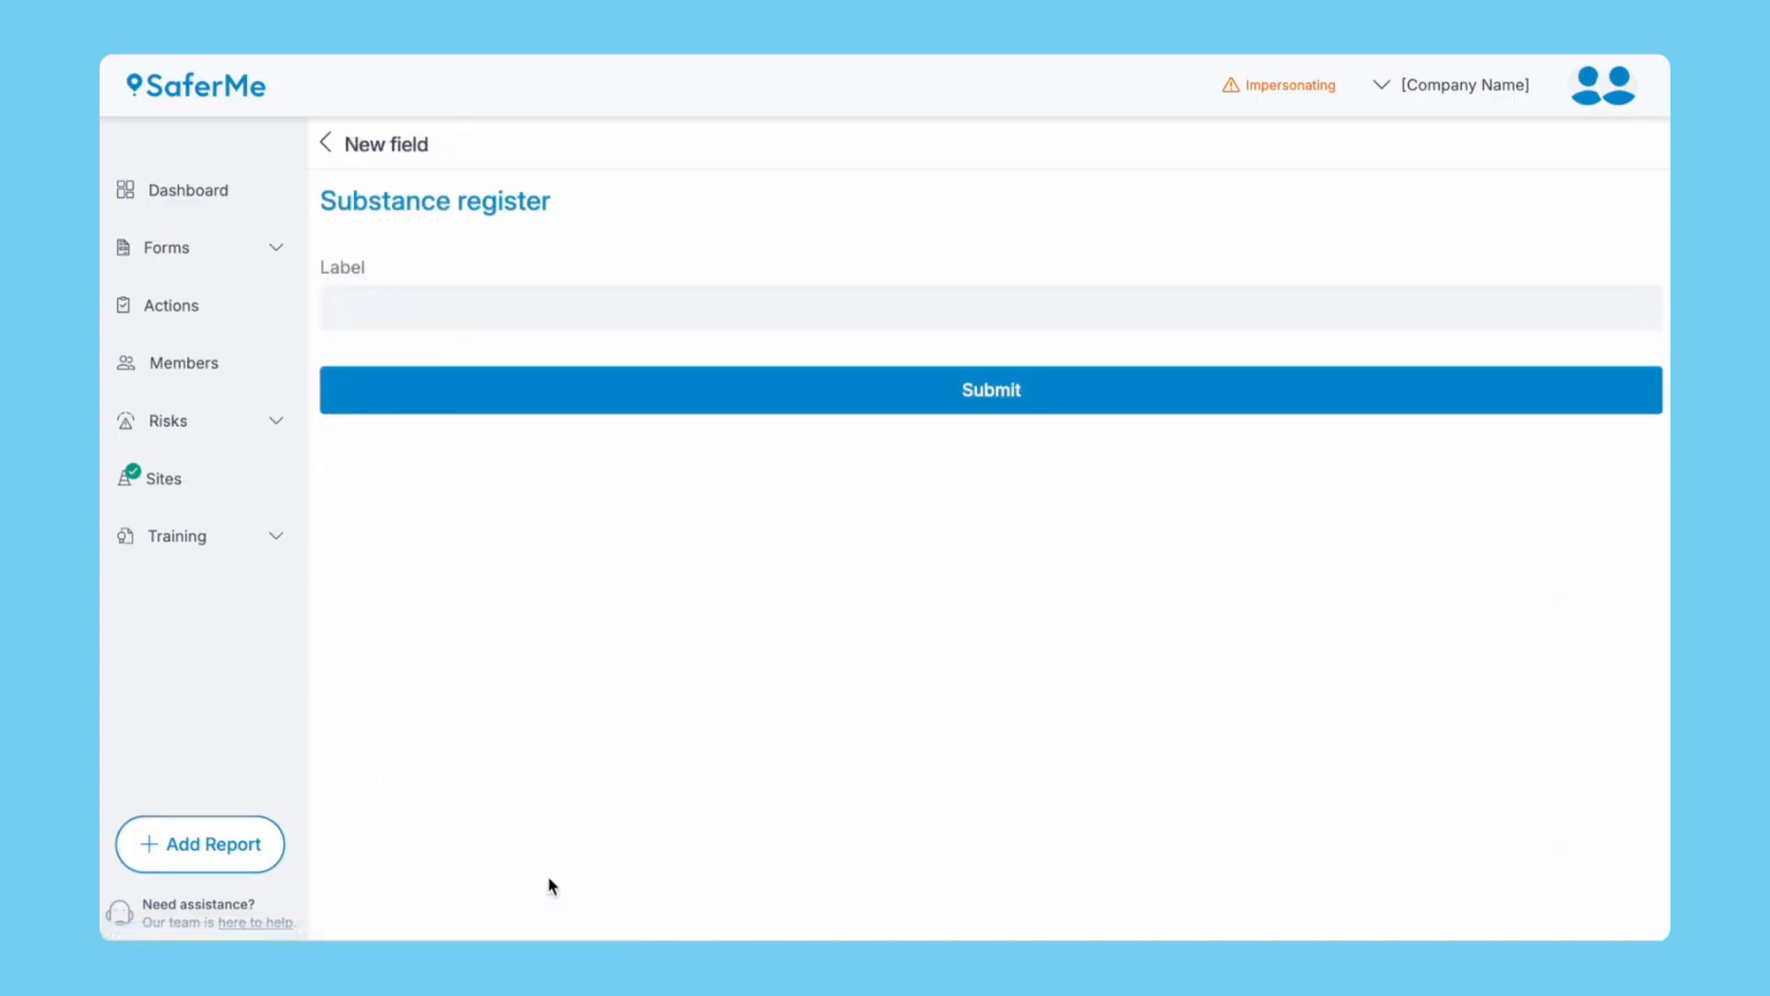
click(494, 300)
text(Hazardous Substances on Site)
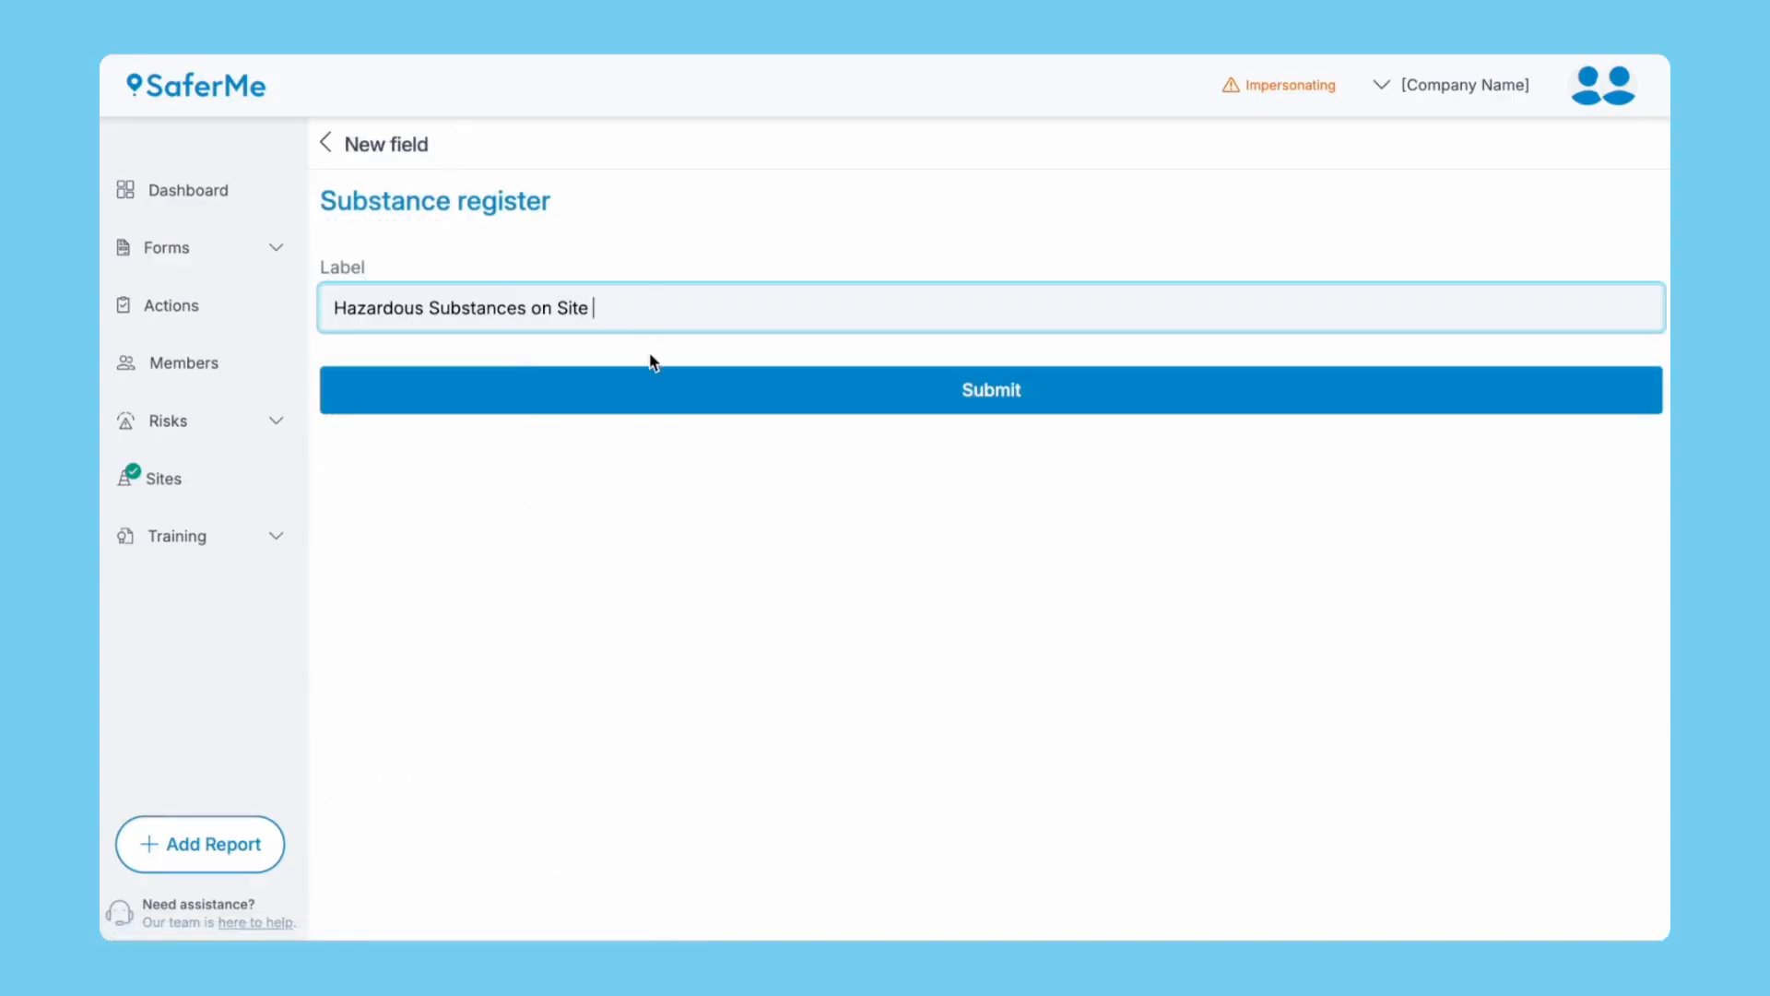
click(651, 392)
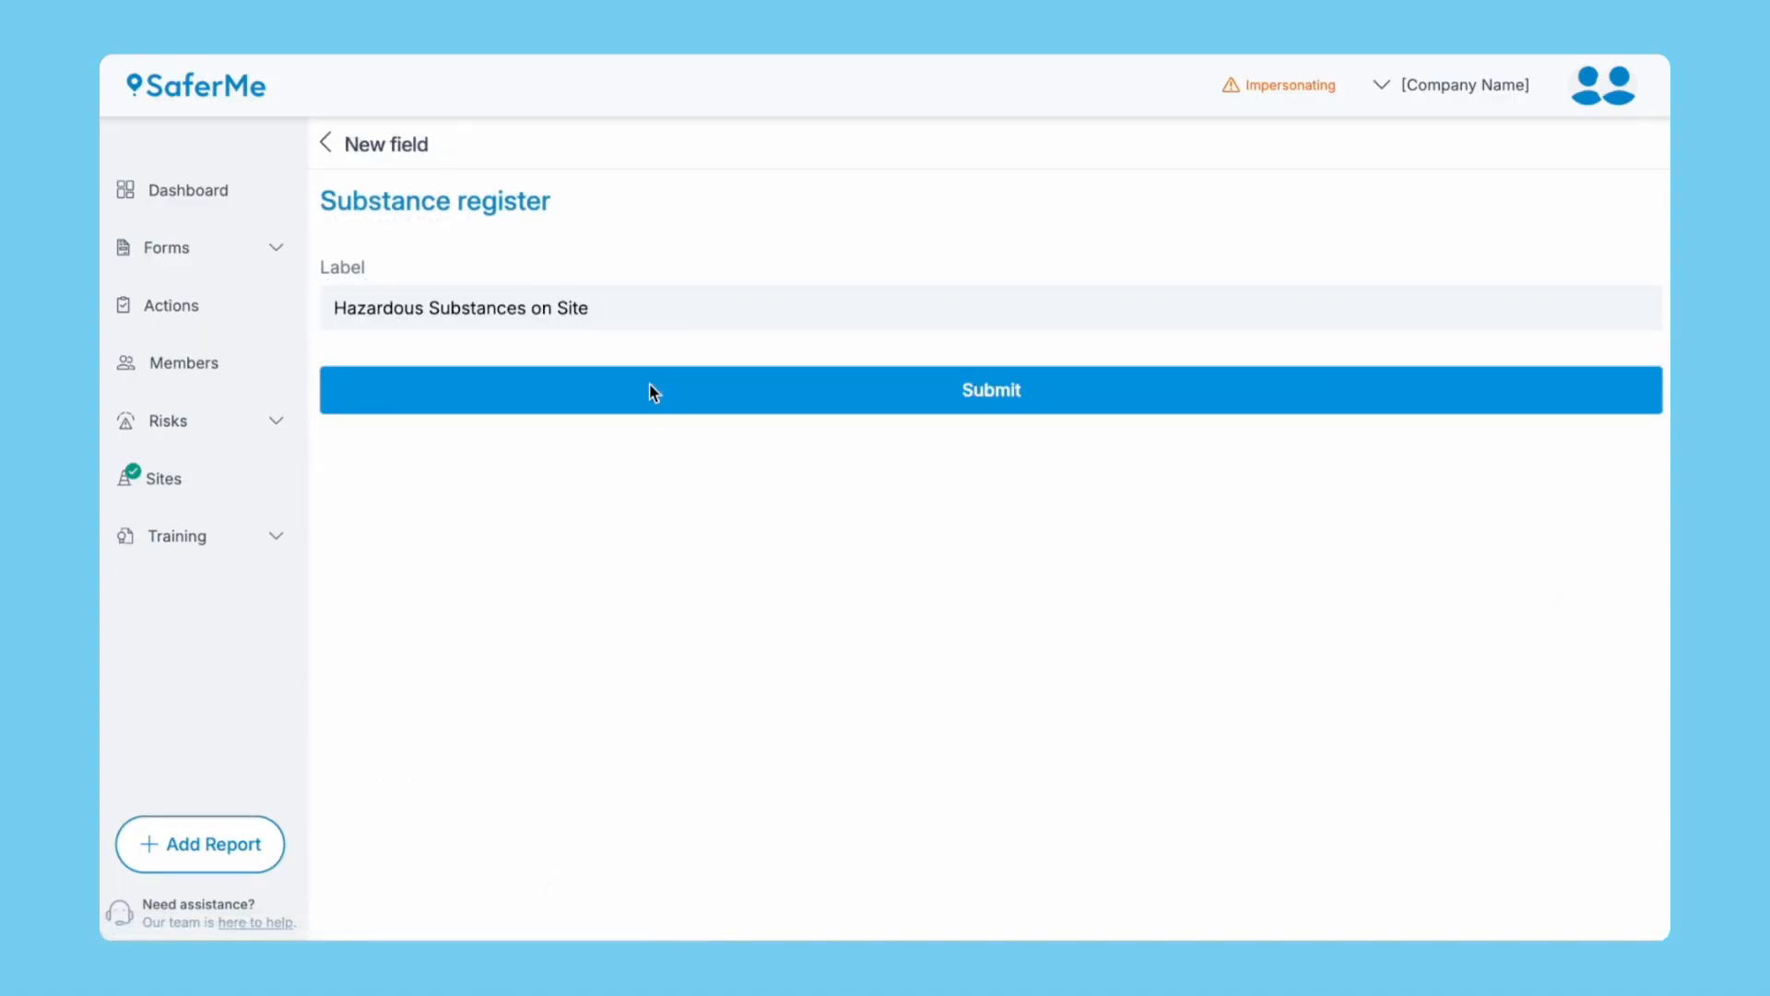
scroll(378, 911, down, 2)
Move Hazardous Substances on Site into HAZARDS AND RISKS and publish the Toolbox Talk changes.
scroll(378, 913, down, 1)
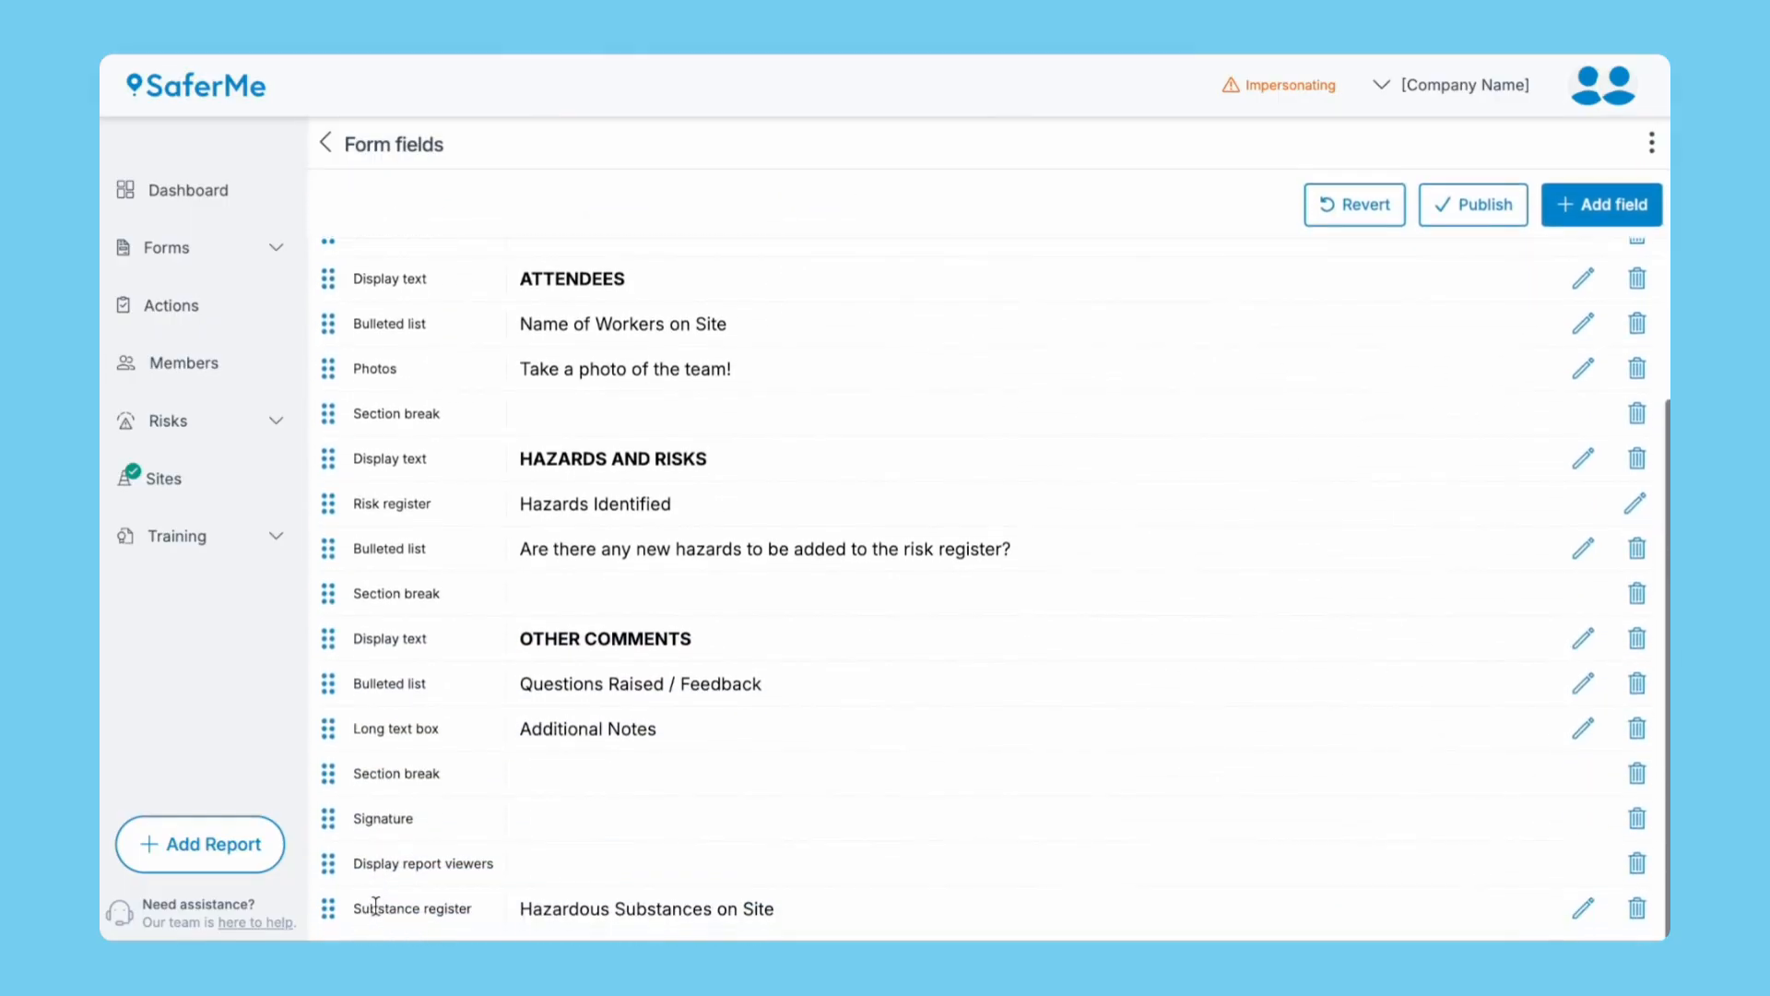
drag(330, 909, 355, 584)
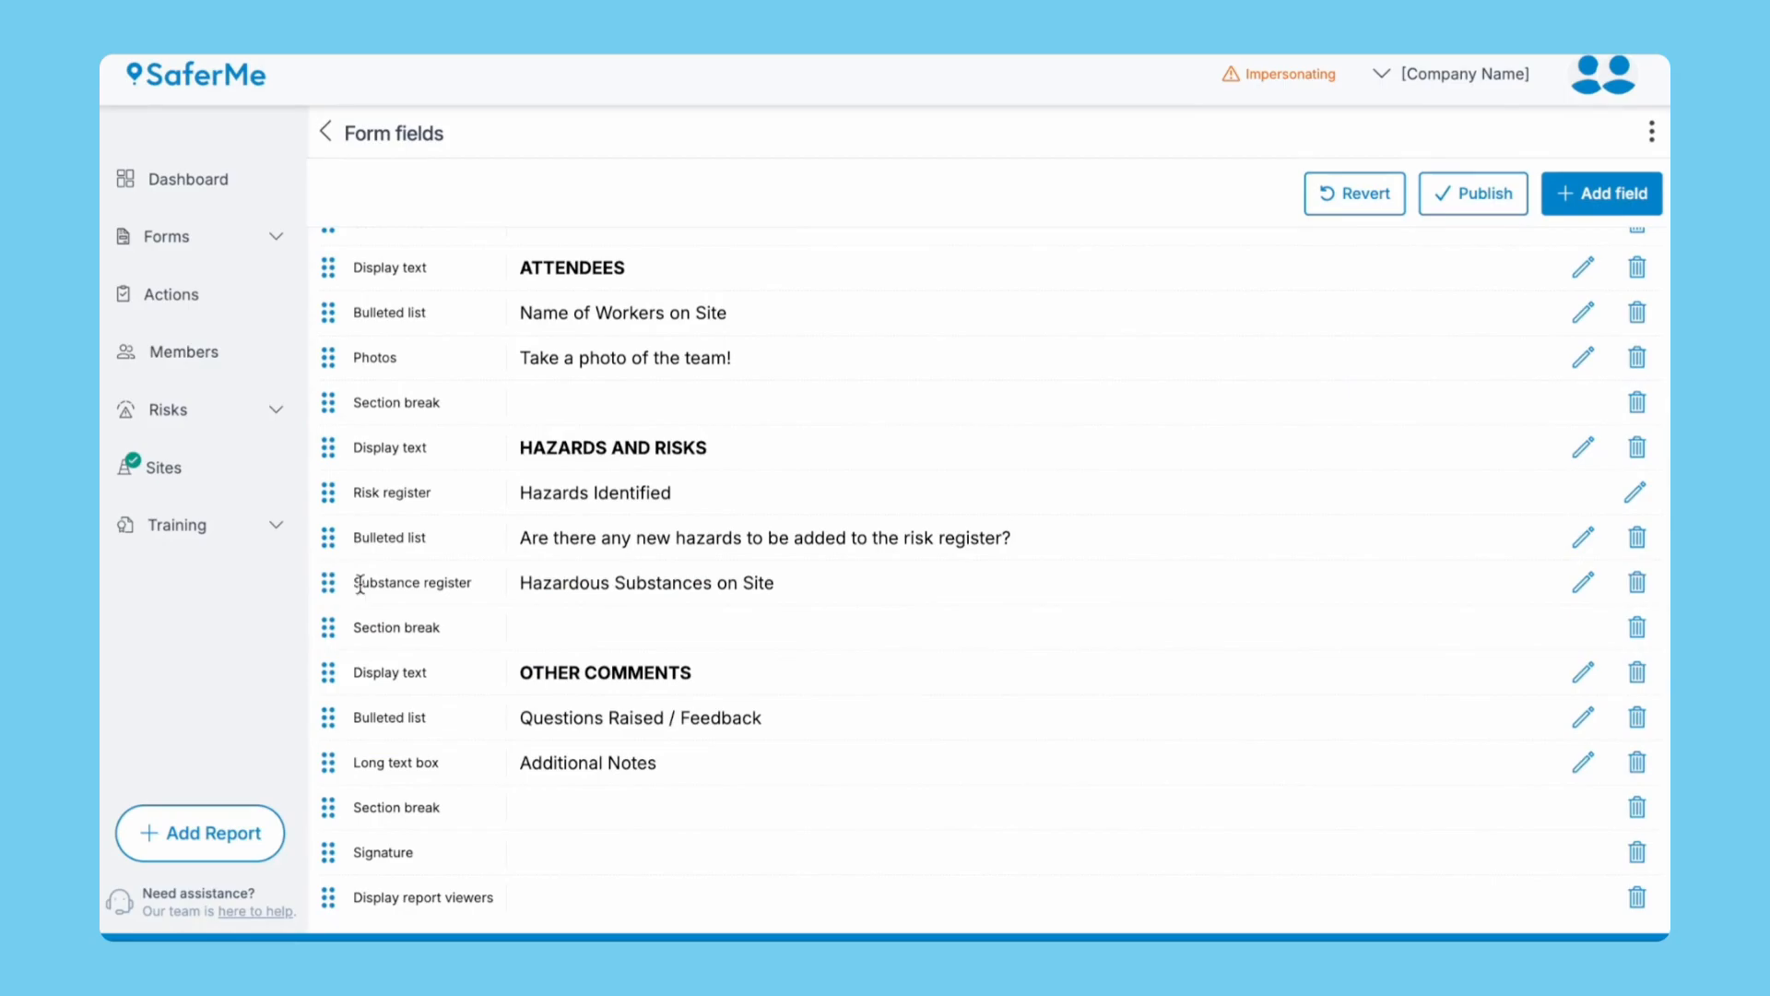
click(1464, 198)
click(1163, 546)
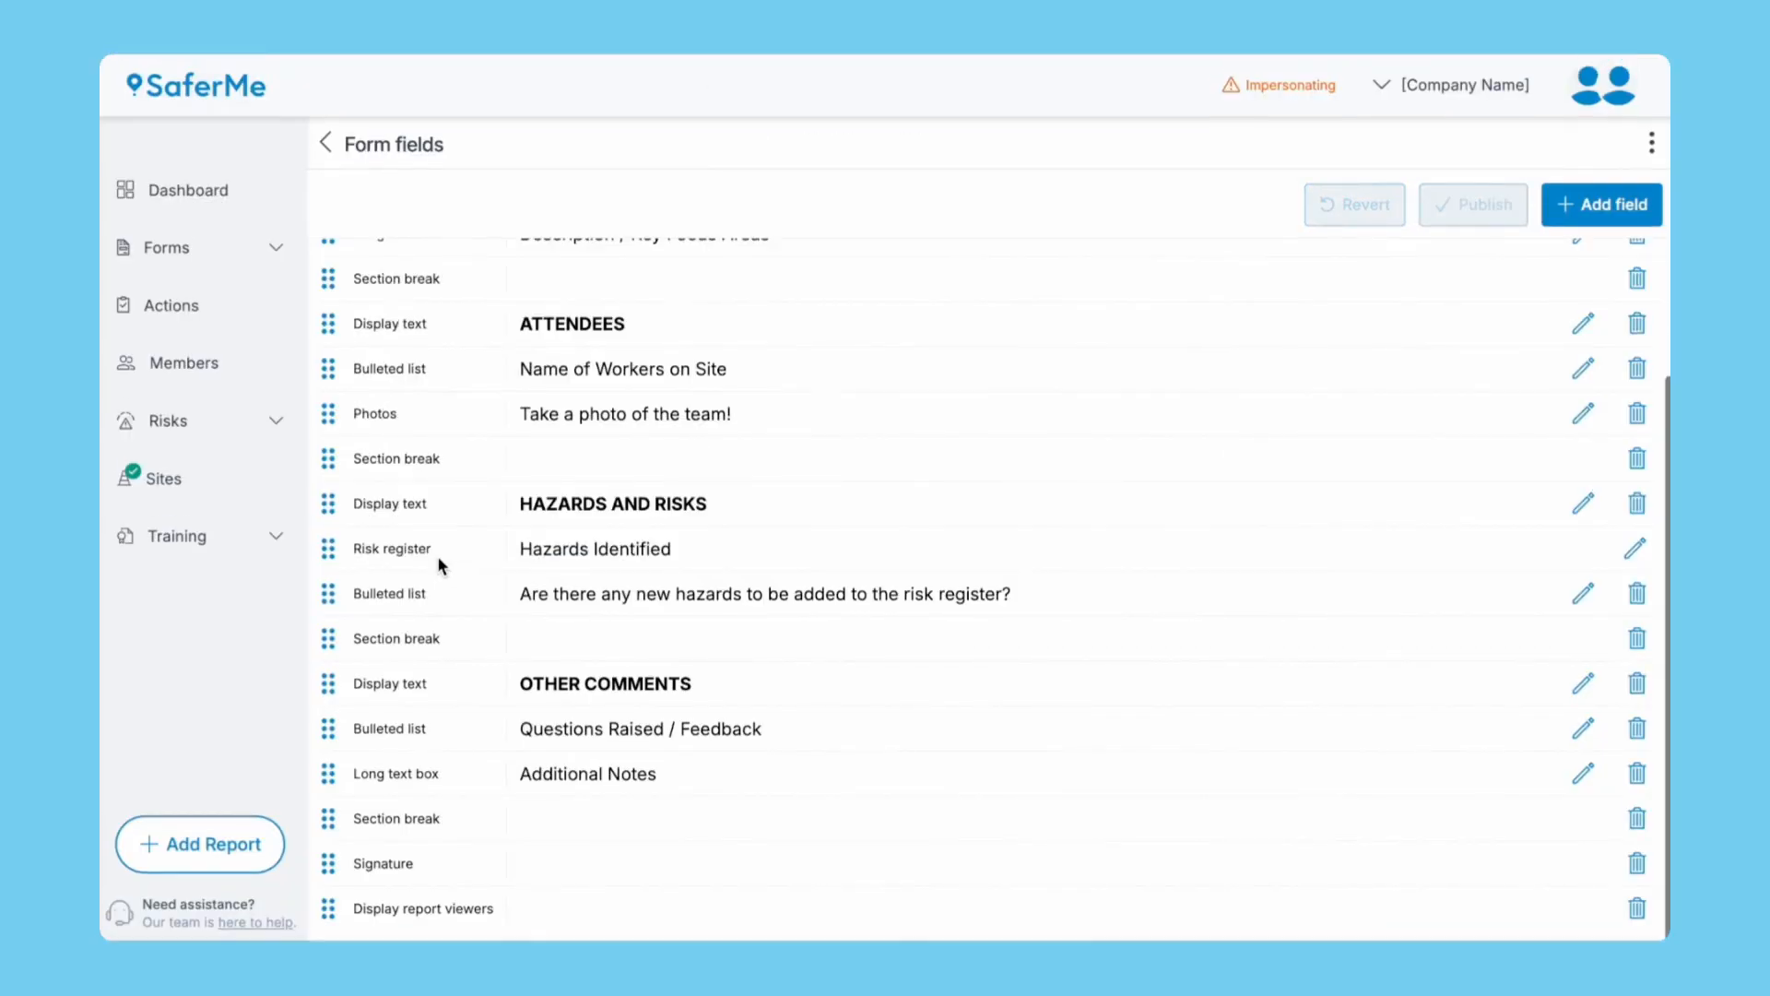
scroll(437, 555, up, 5)
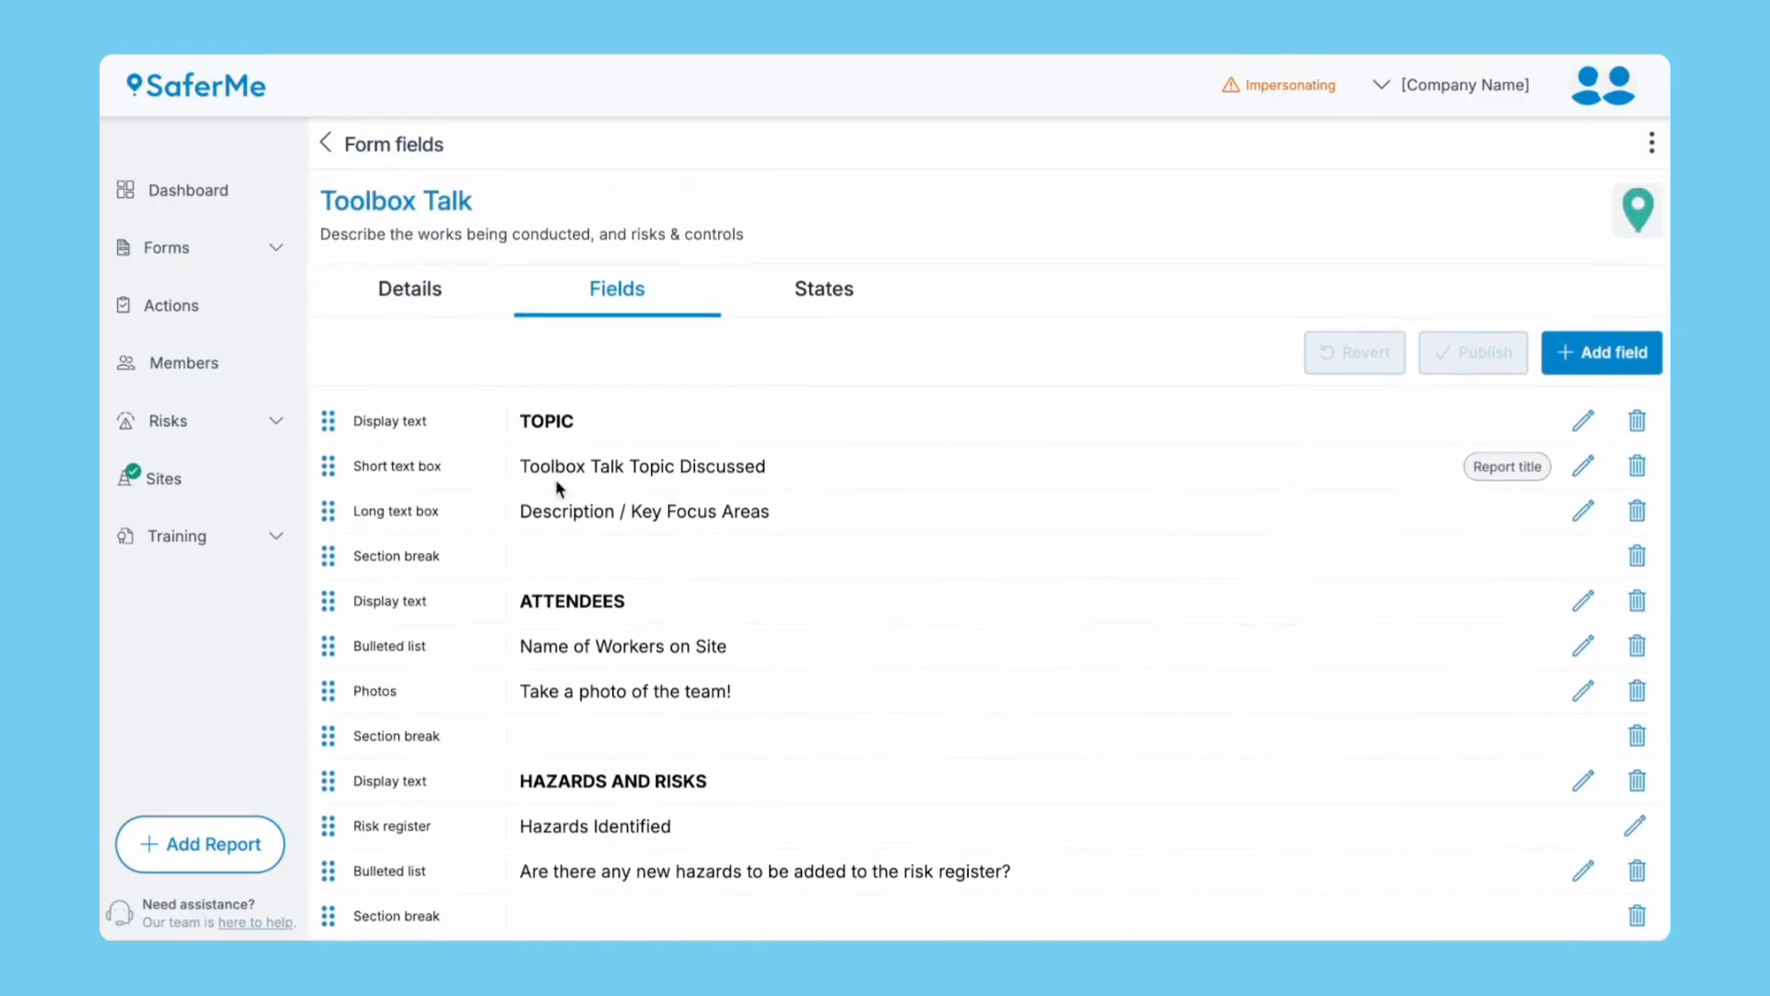
Review the New Toolbox Talk and Archived state settings on Toolbox Talk's States tab.
click(817, 304)
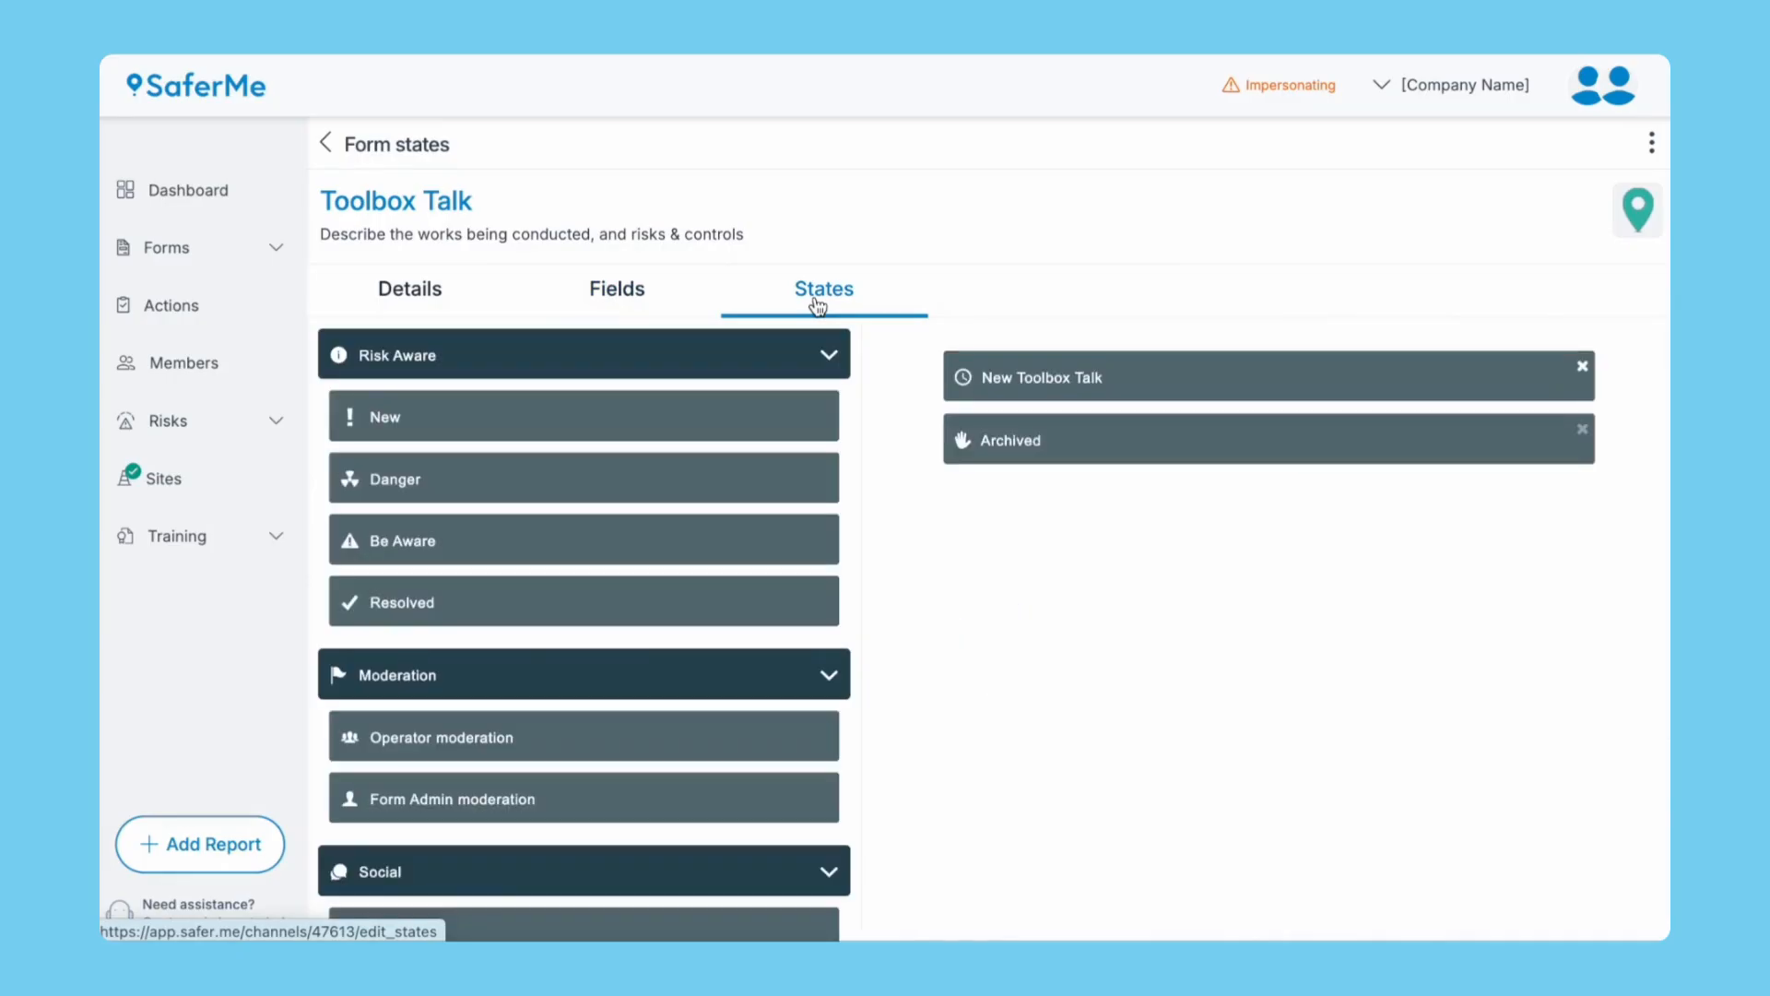
click(1153, 371)
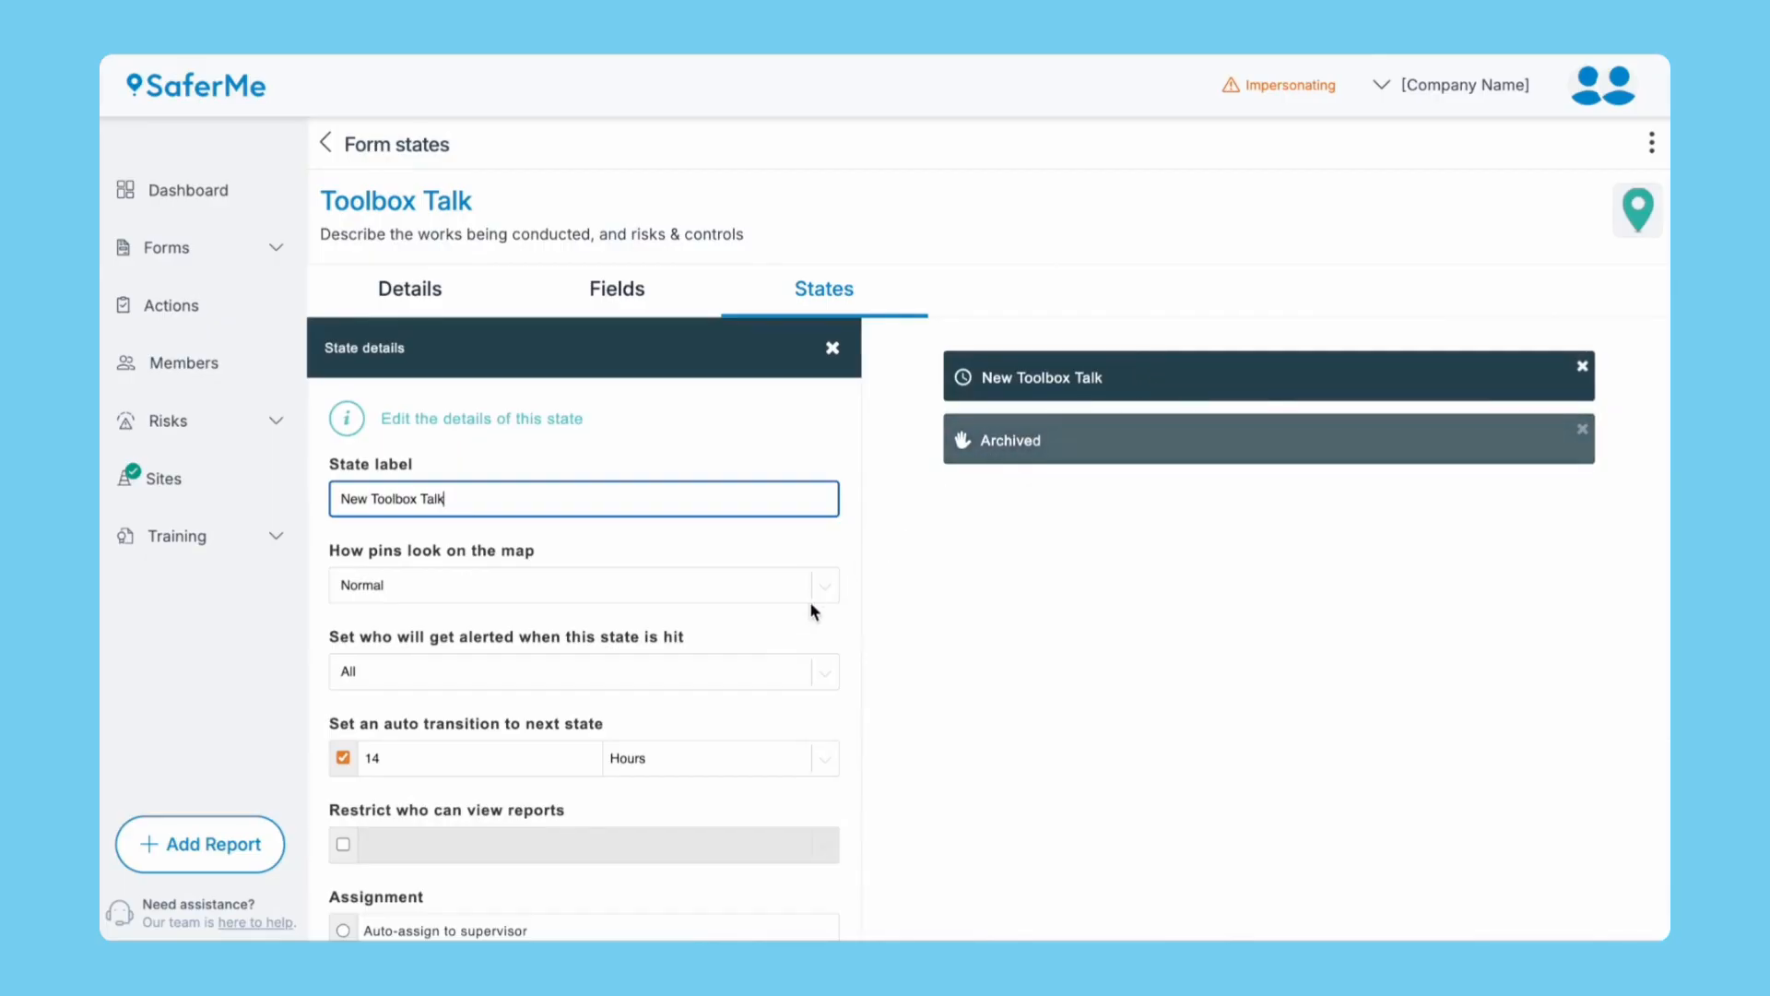
scroll(771, 678, down, 2)
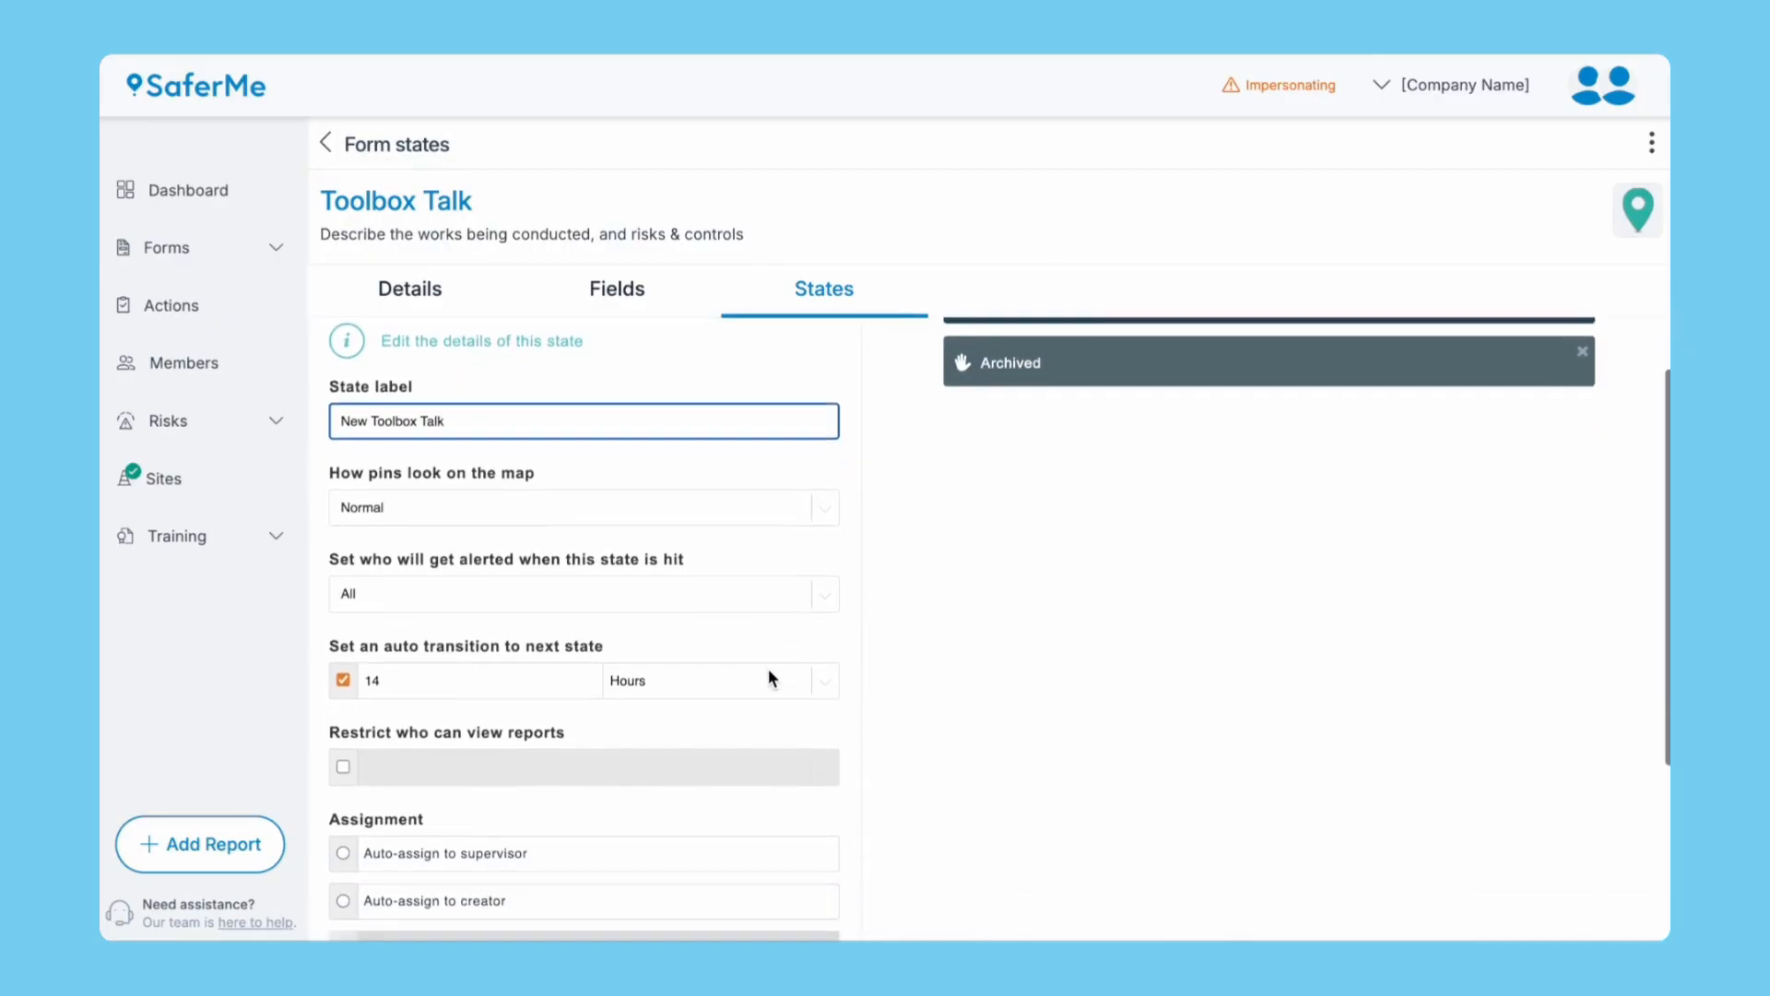
scroll(771, 678, down, 2)
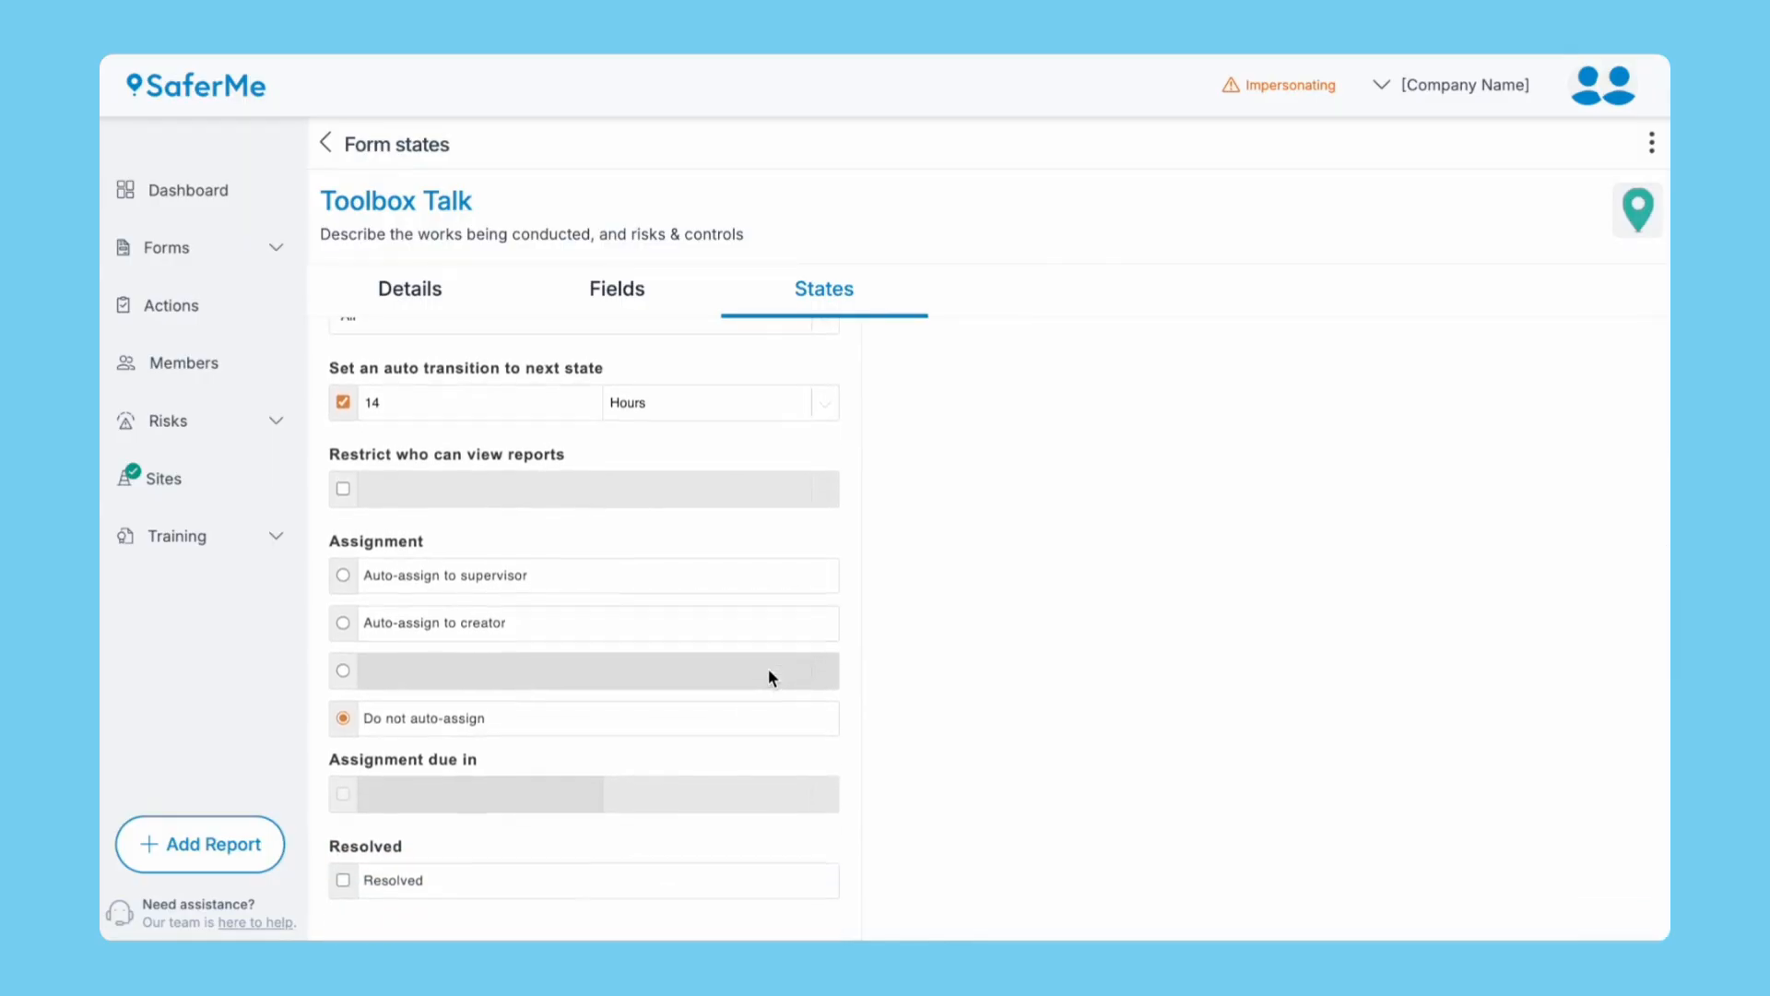
scroll(771, 678, up, 3)
scroll(771, 678, up, 1)
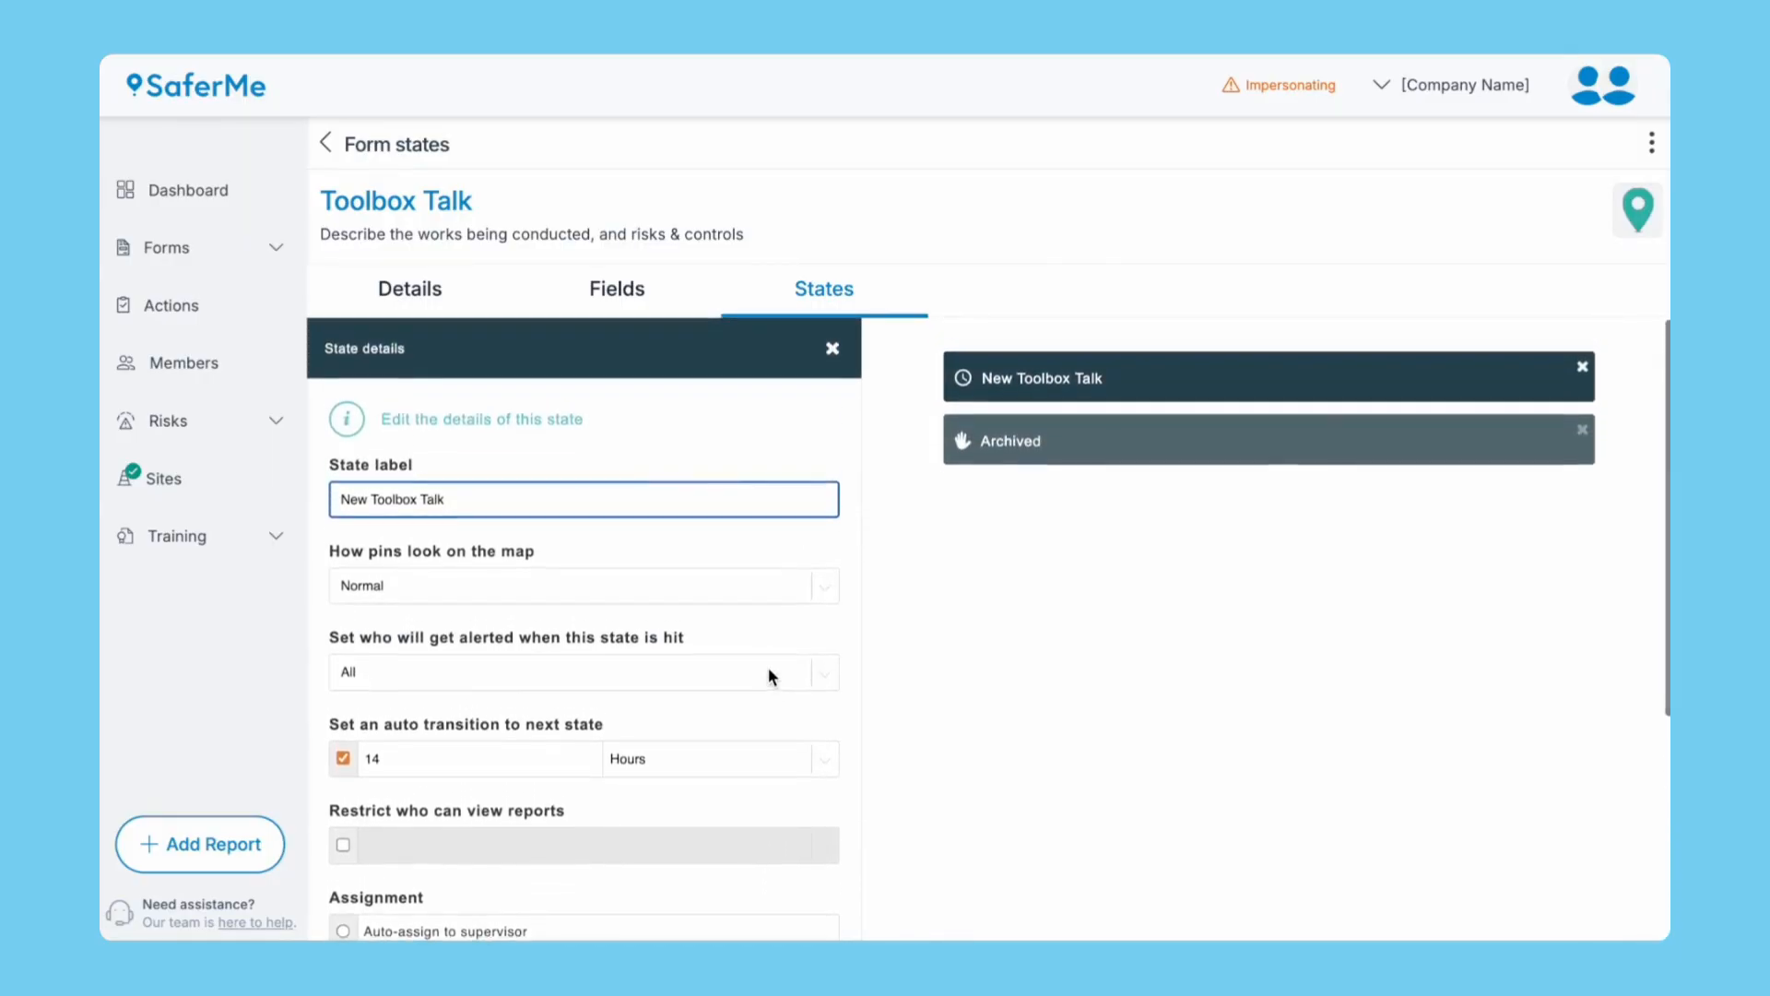
click(1057, 443)
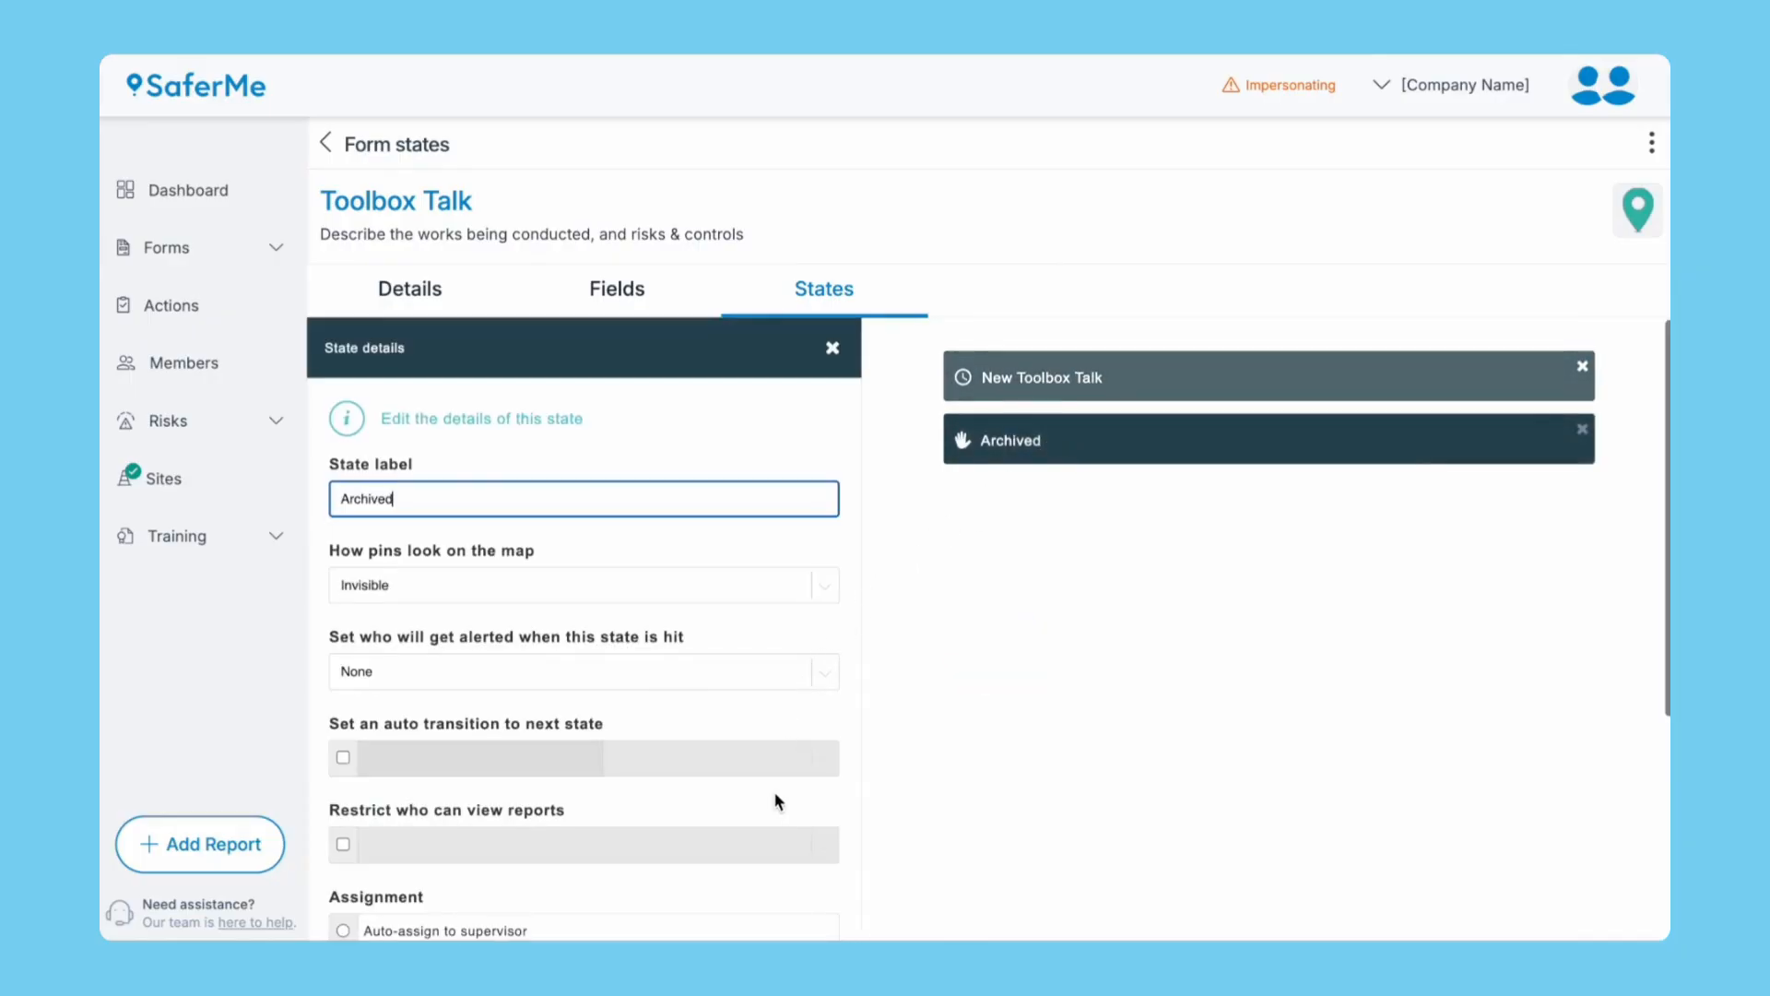
scroll(779, 802, down, 1)
scroll(775, 800, down, 3)
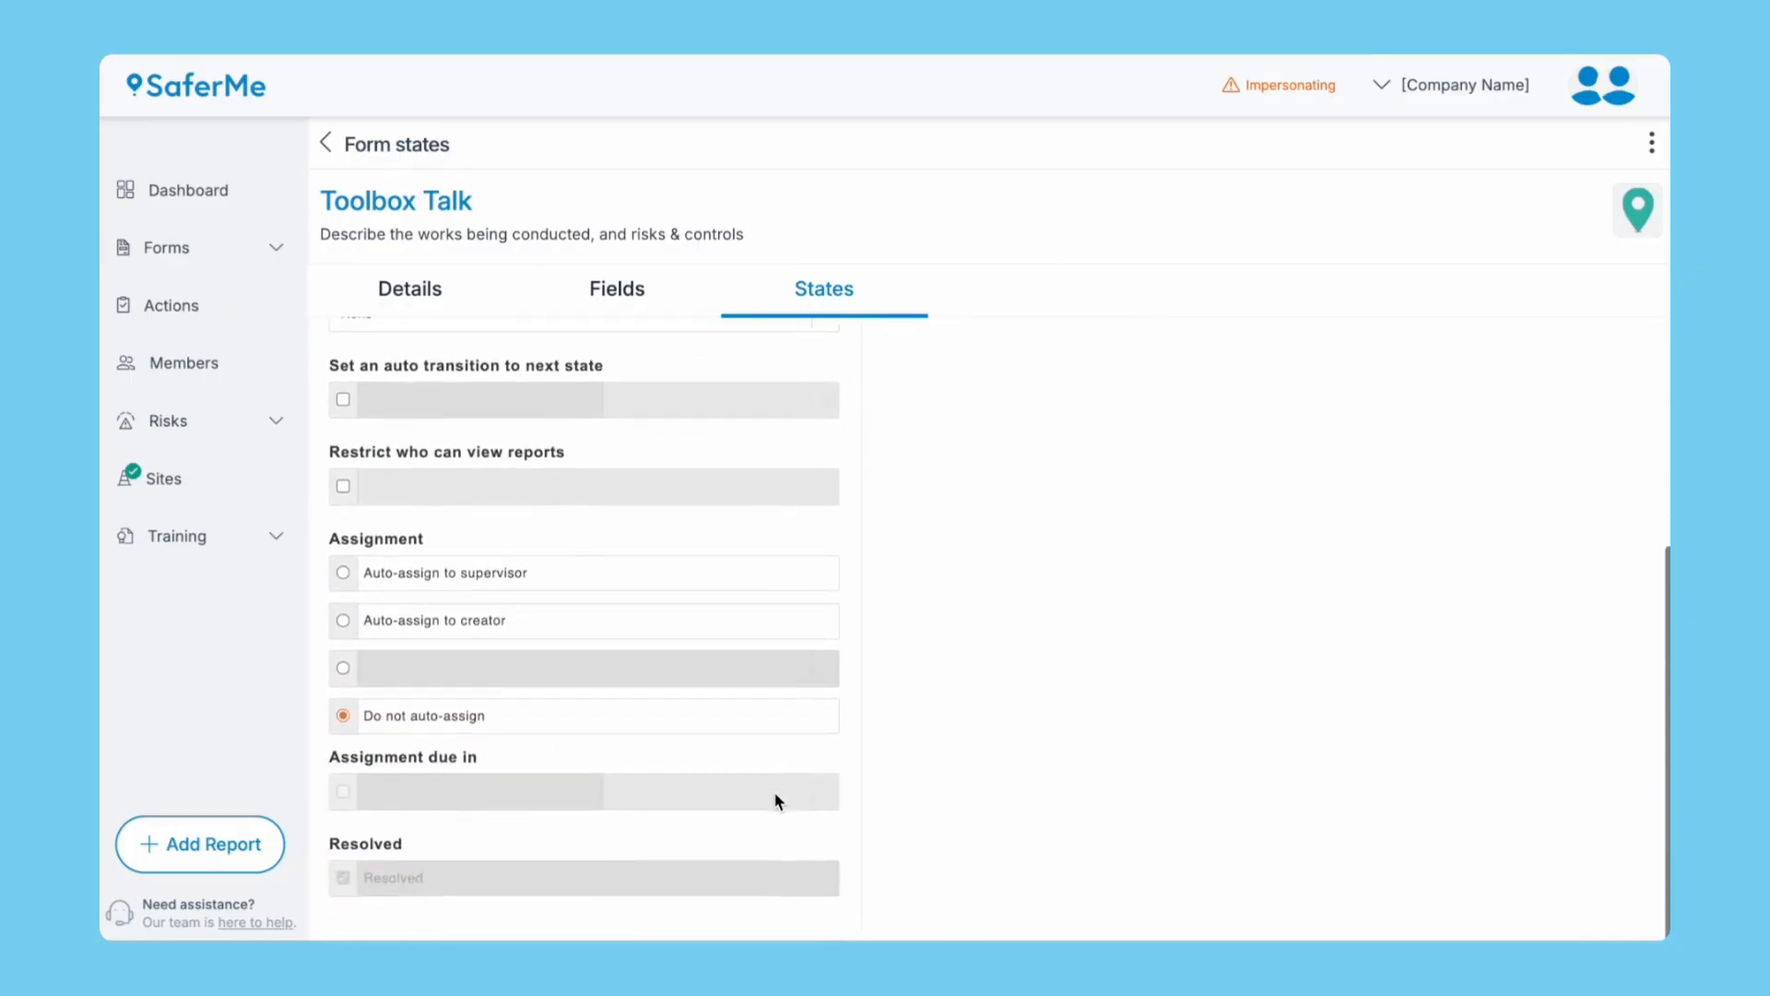
scroll(775, 800, up, 4)
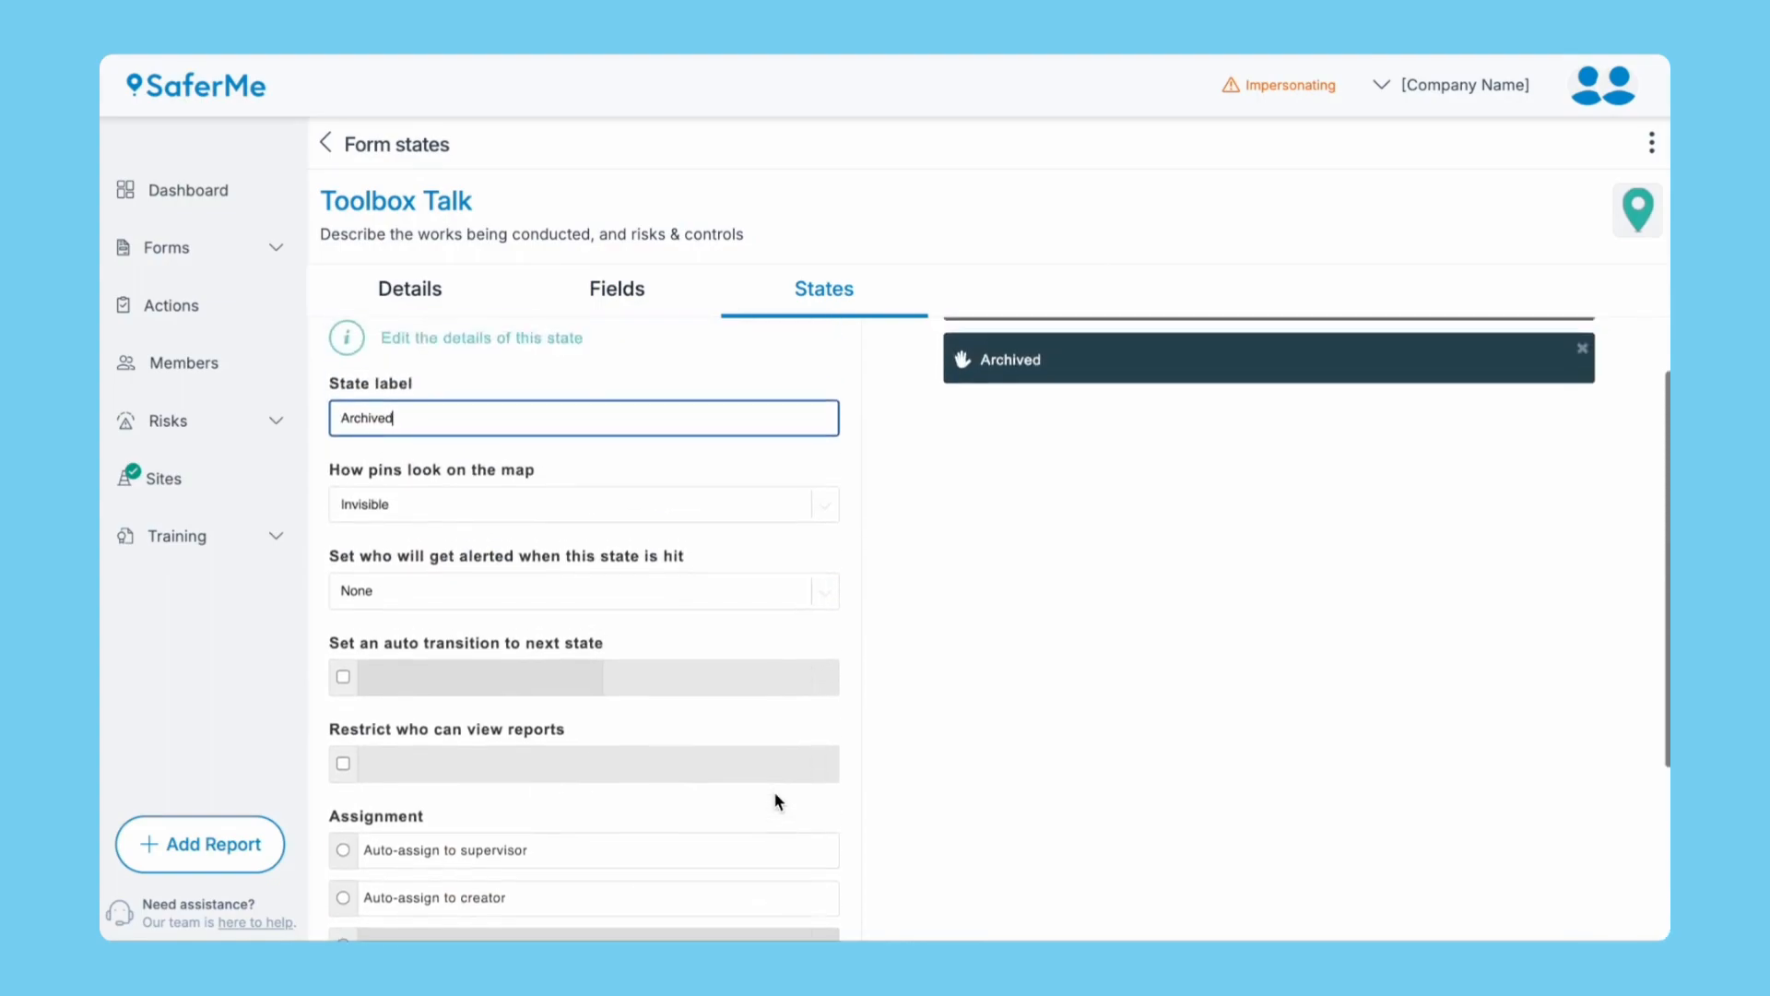
click(1051, 387)
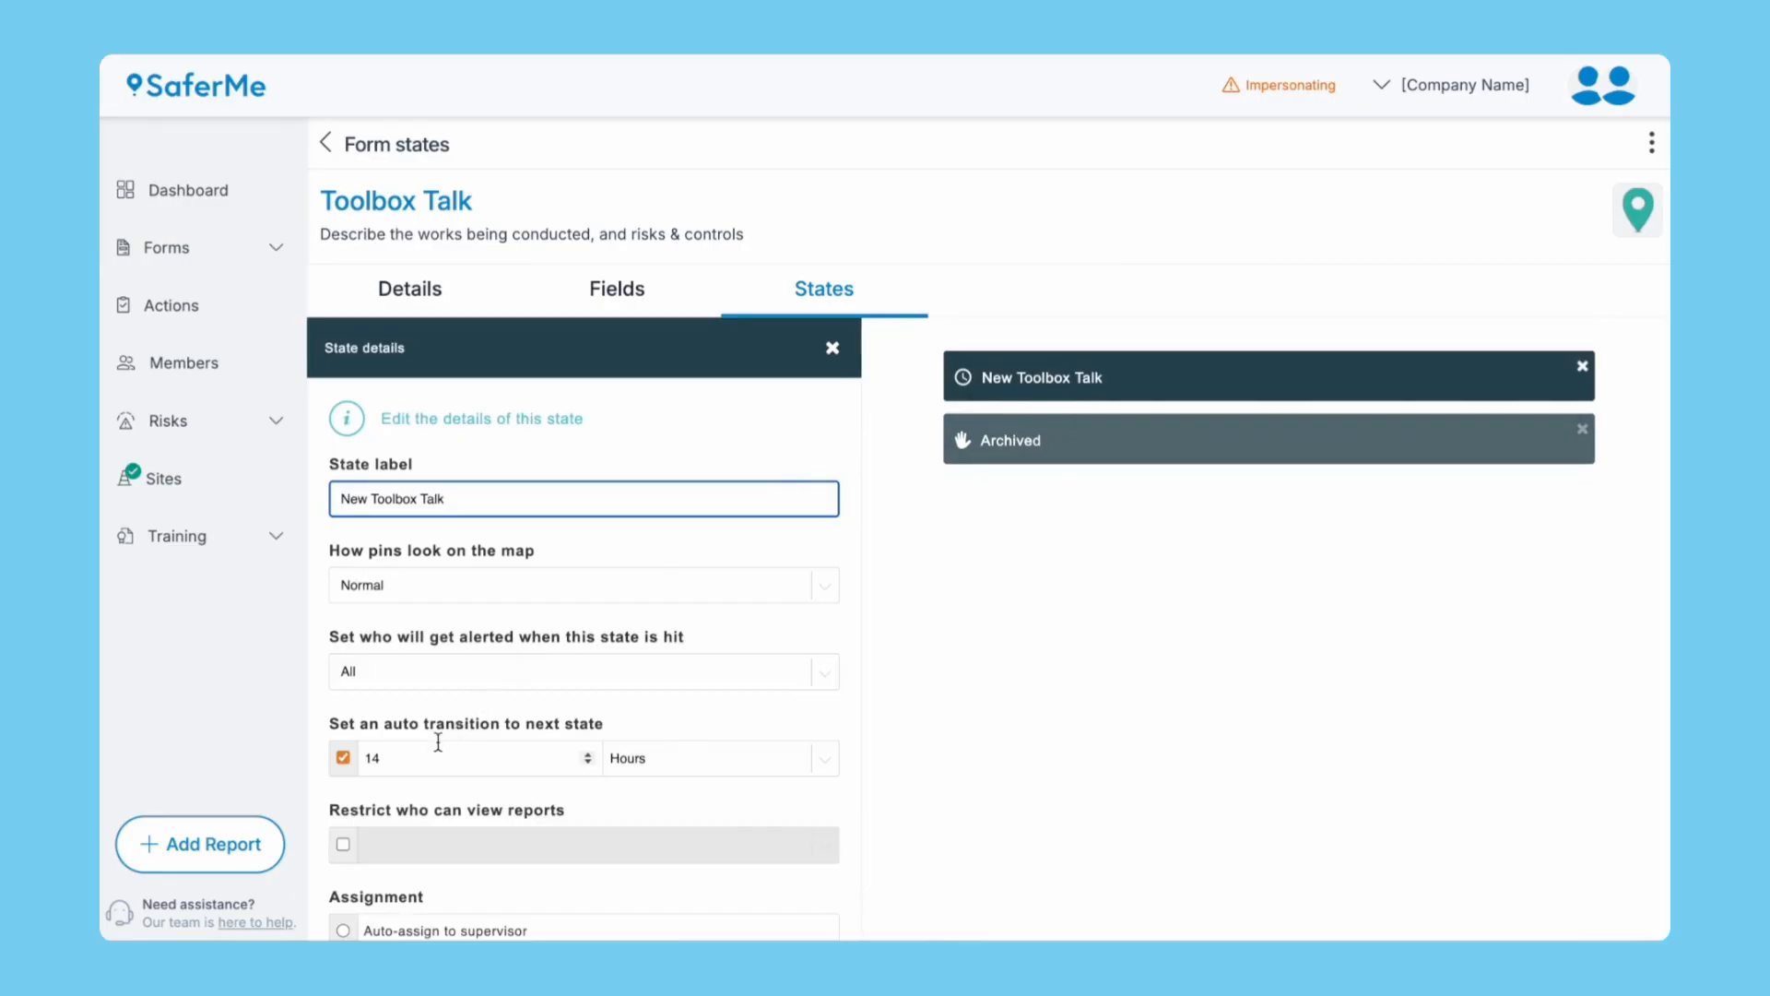
Change the New Toolbox Talk auto-transition from 14 to 7 Days and return to Forms.
click(439, 757)
key(BackSpace)
key(BackSpace)
text(7)
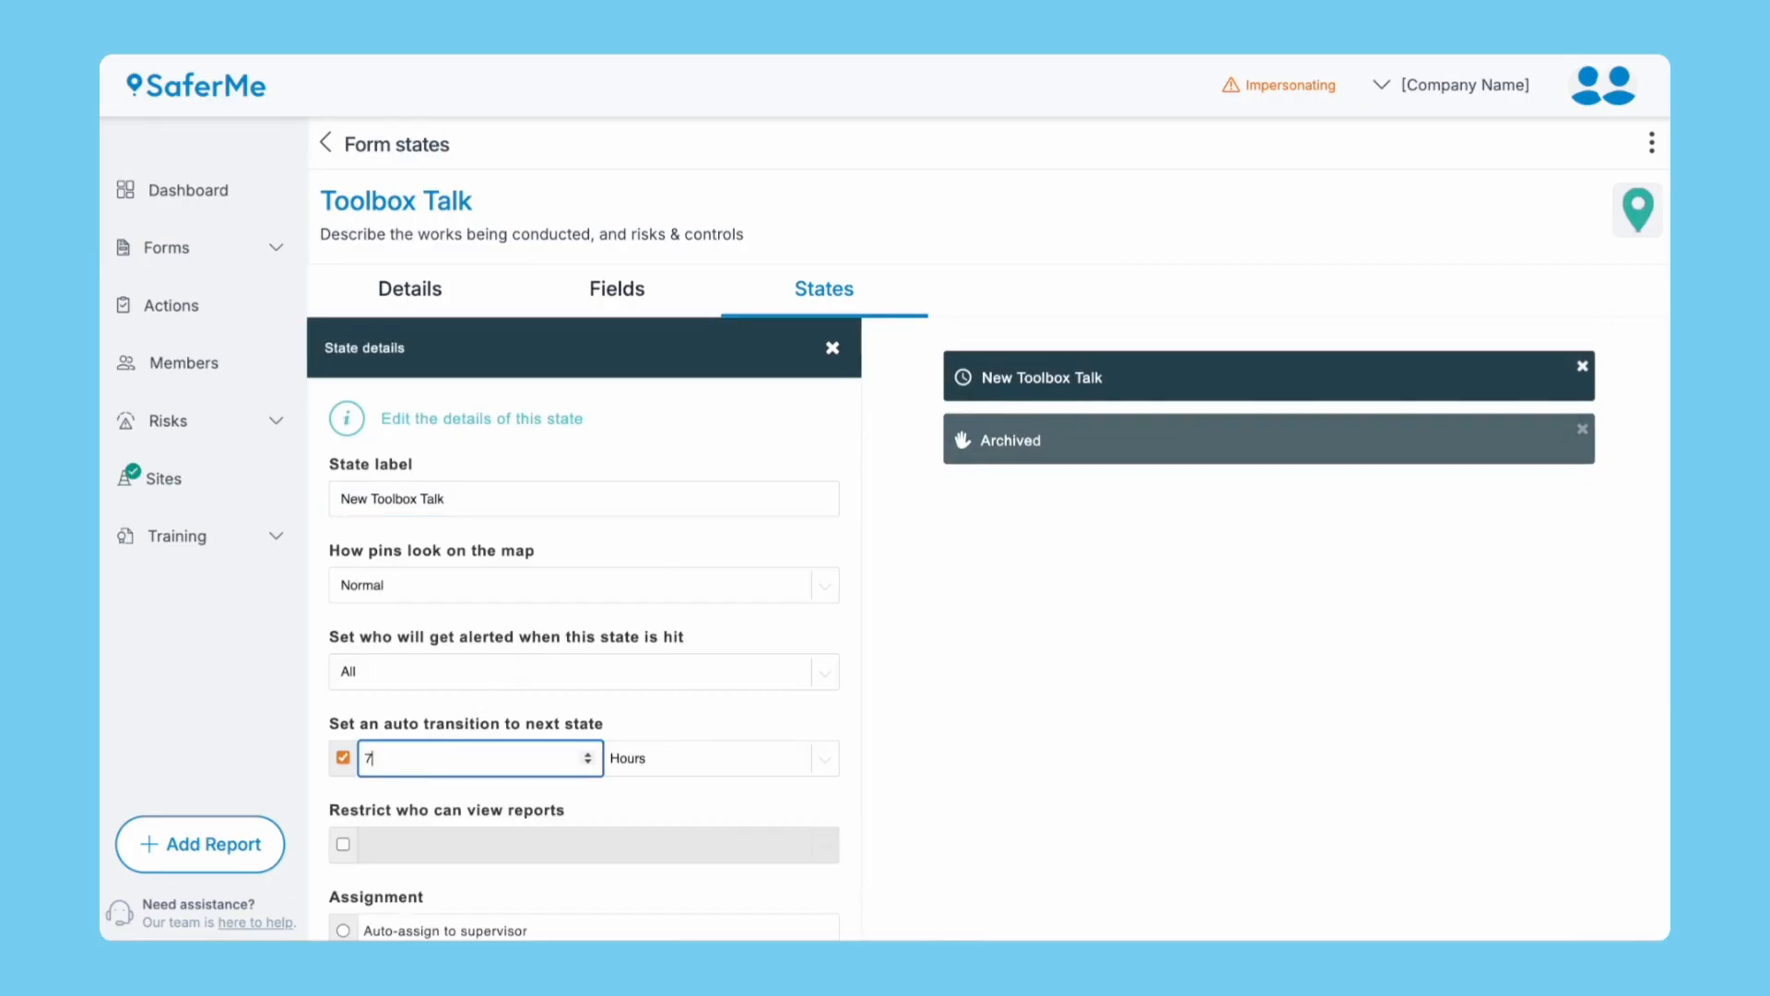
click(648, 761)
click(649, 782)
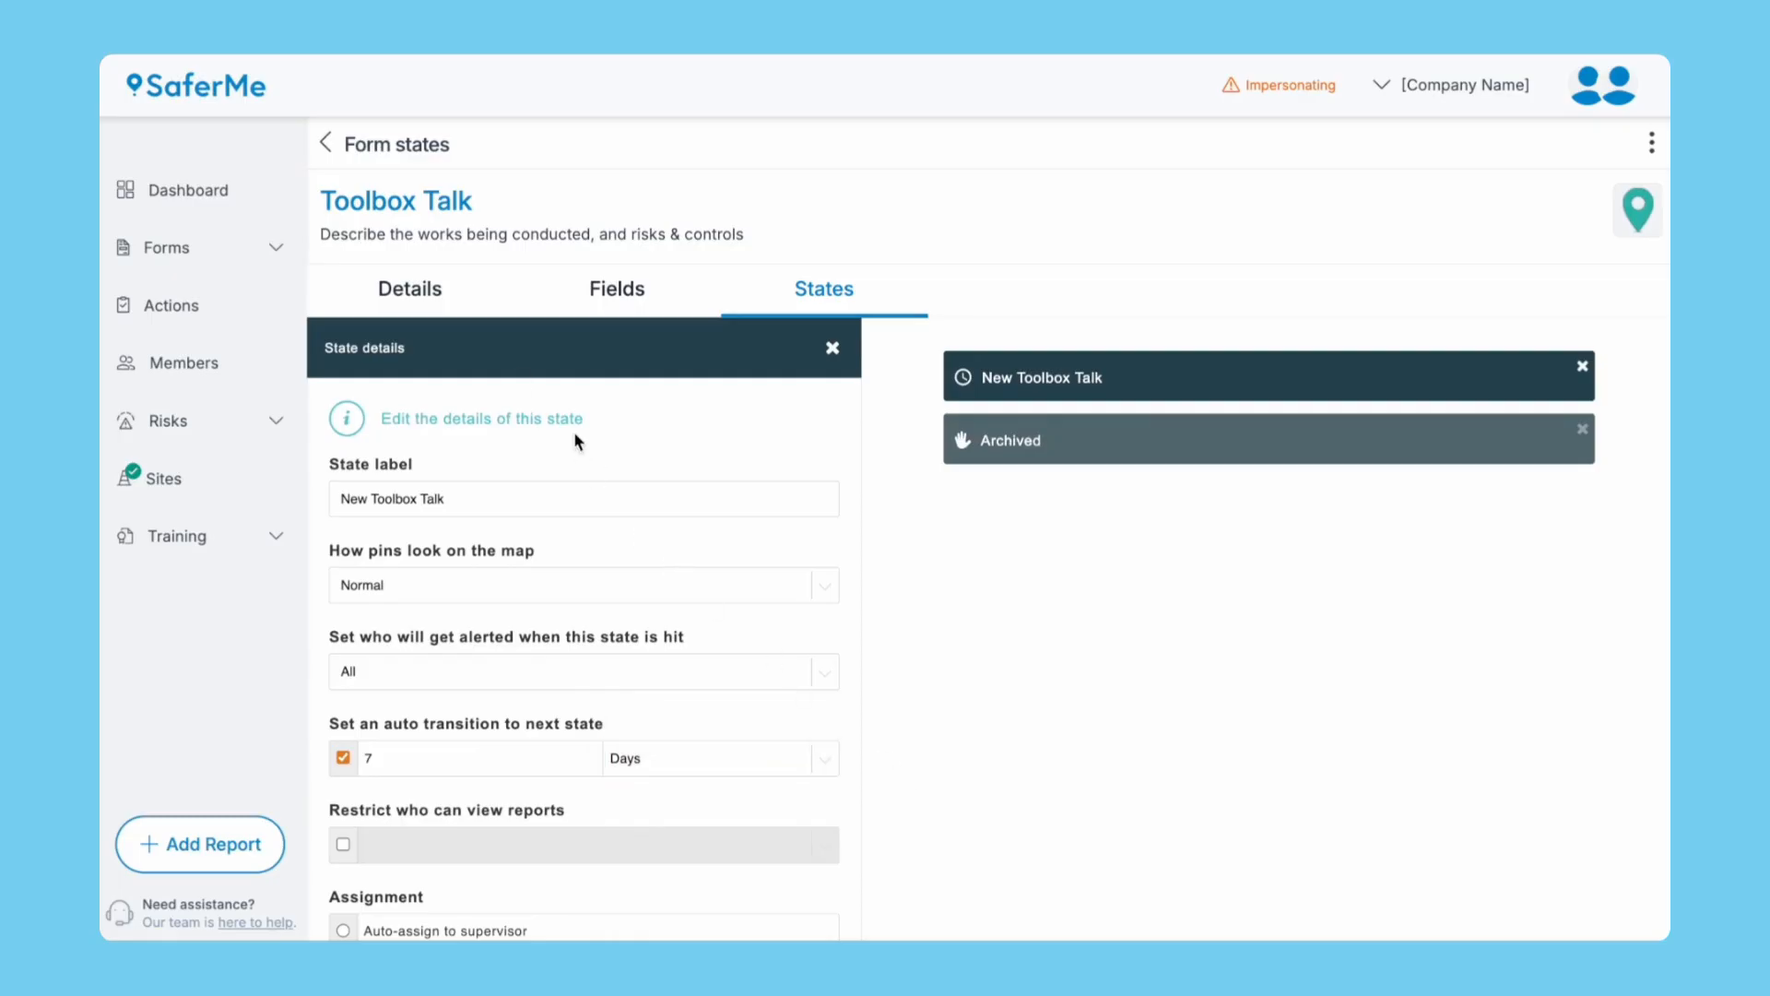
click(328, 143)
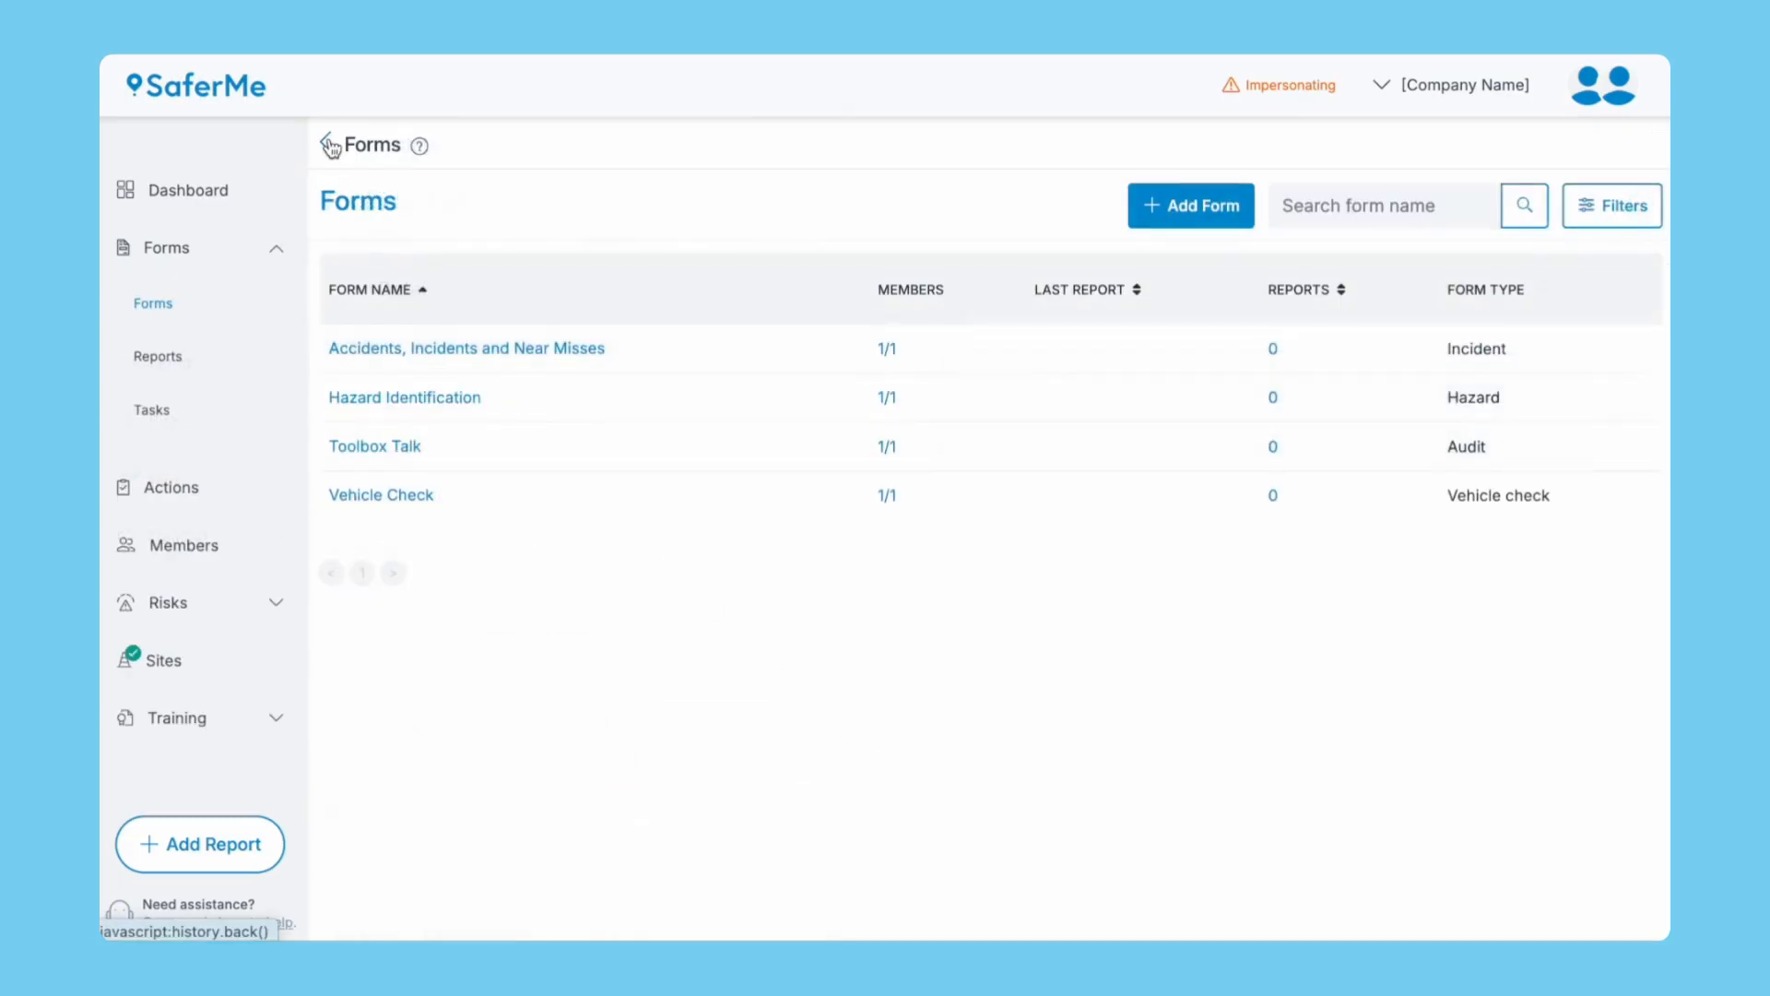
Save the INVESTIGATION display text on the Accidents, Incidents and Near Misses form, then view its states.
click(386, 349)
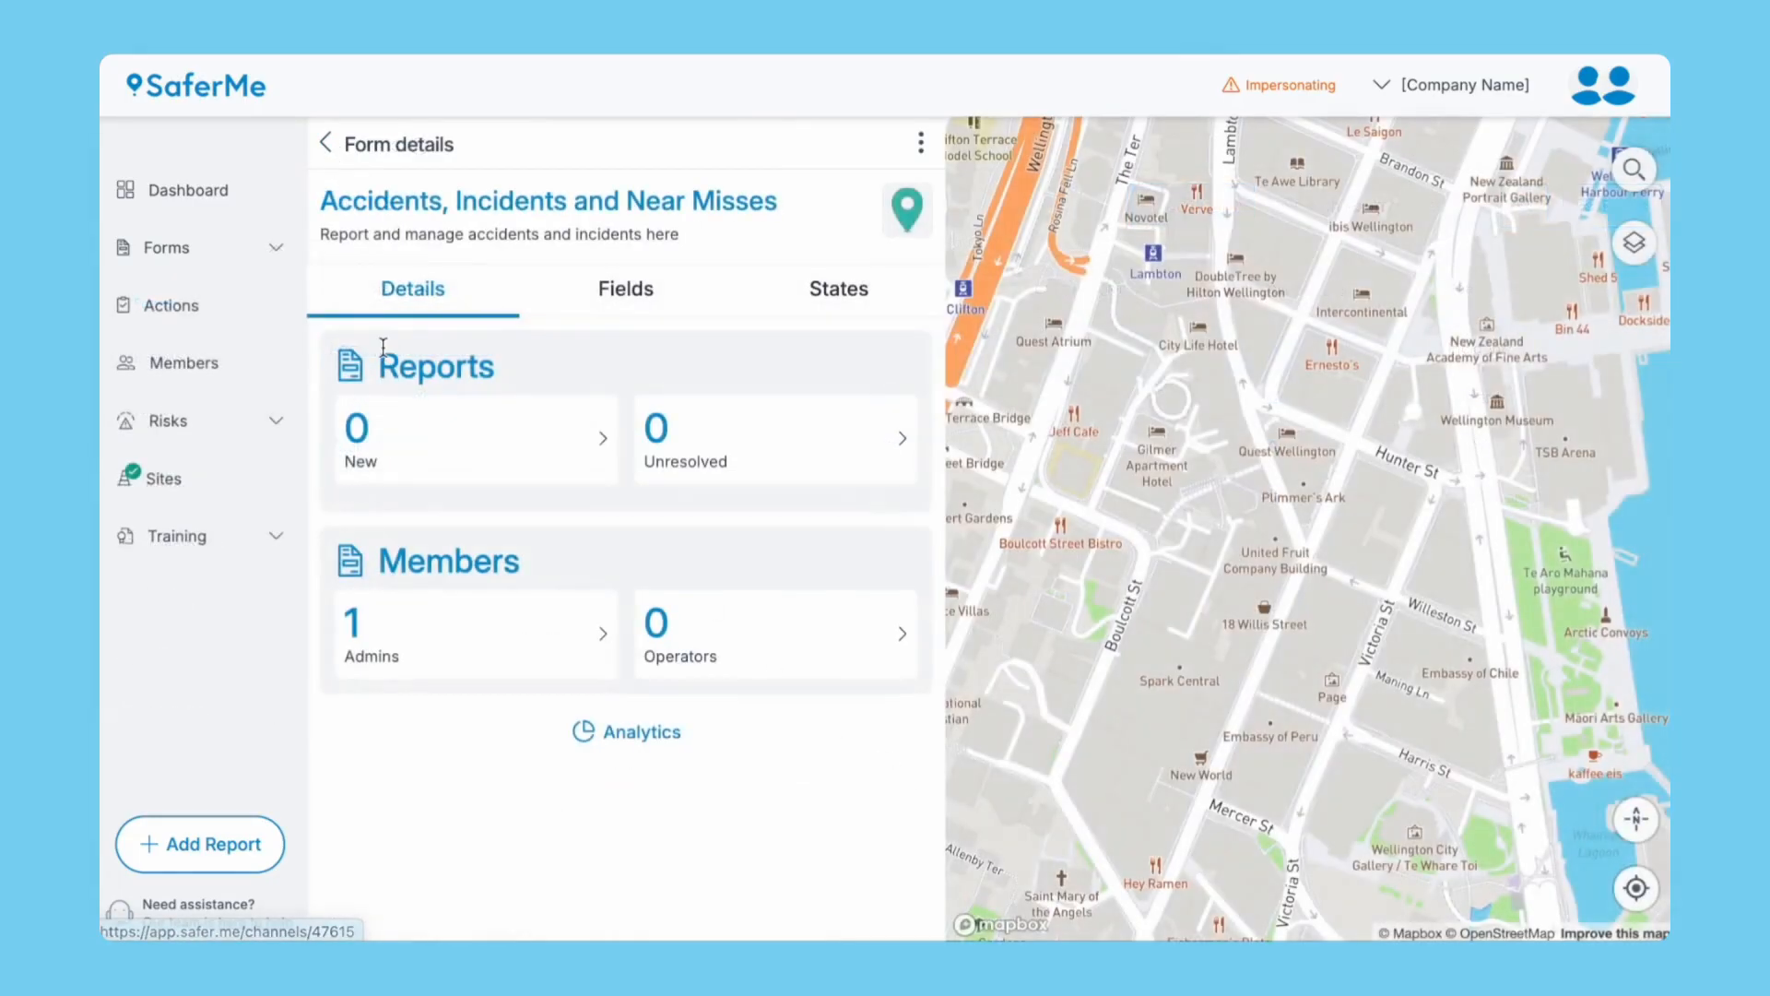
click(620, 293)
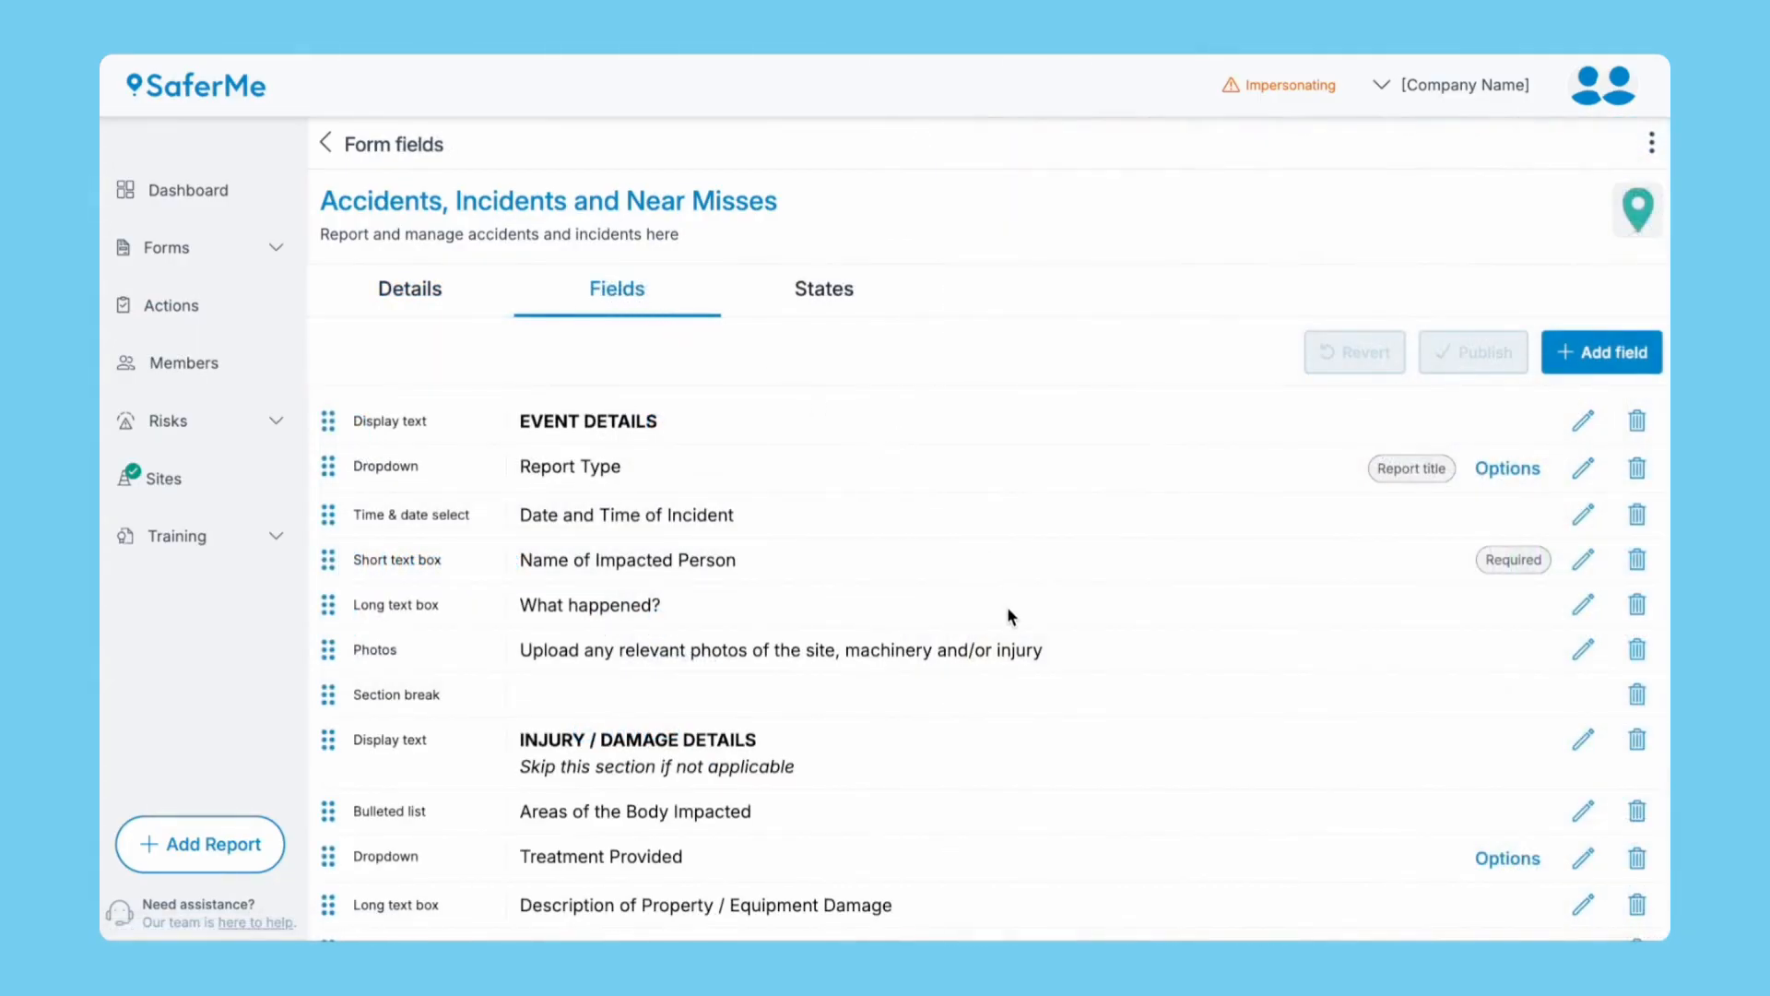
scroll(1010, 616, down, 3)
scroll(1009, 610, down, 10)
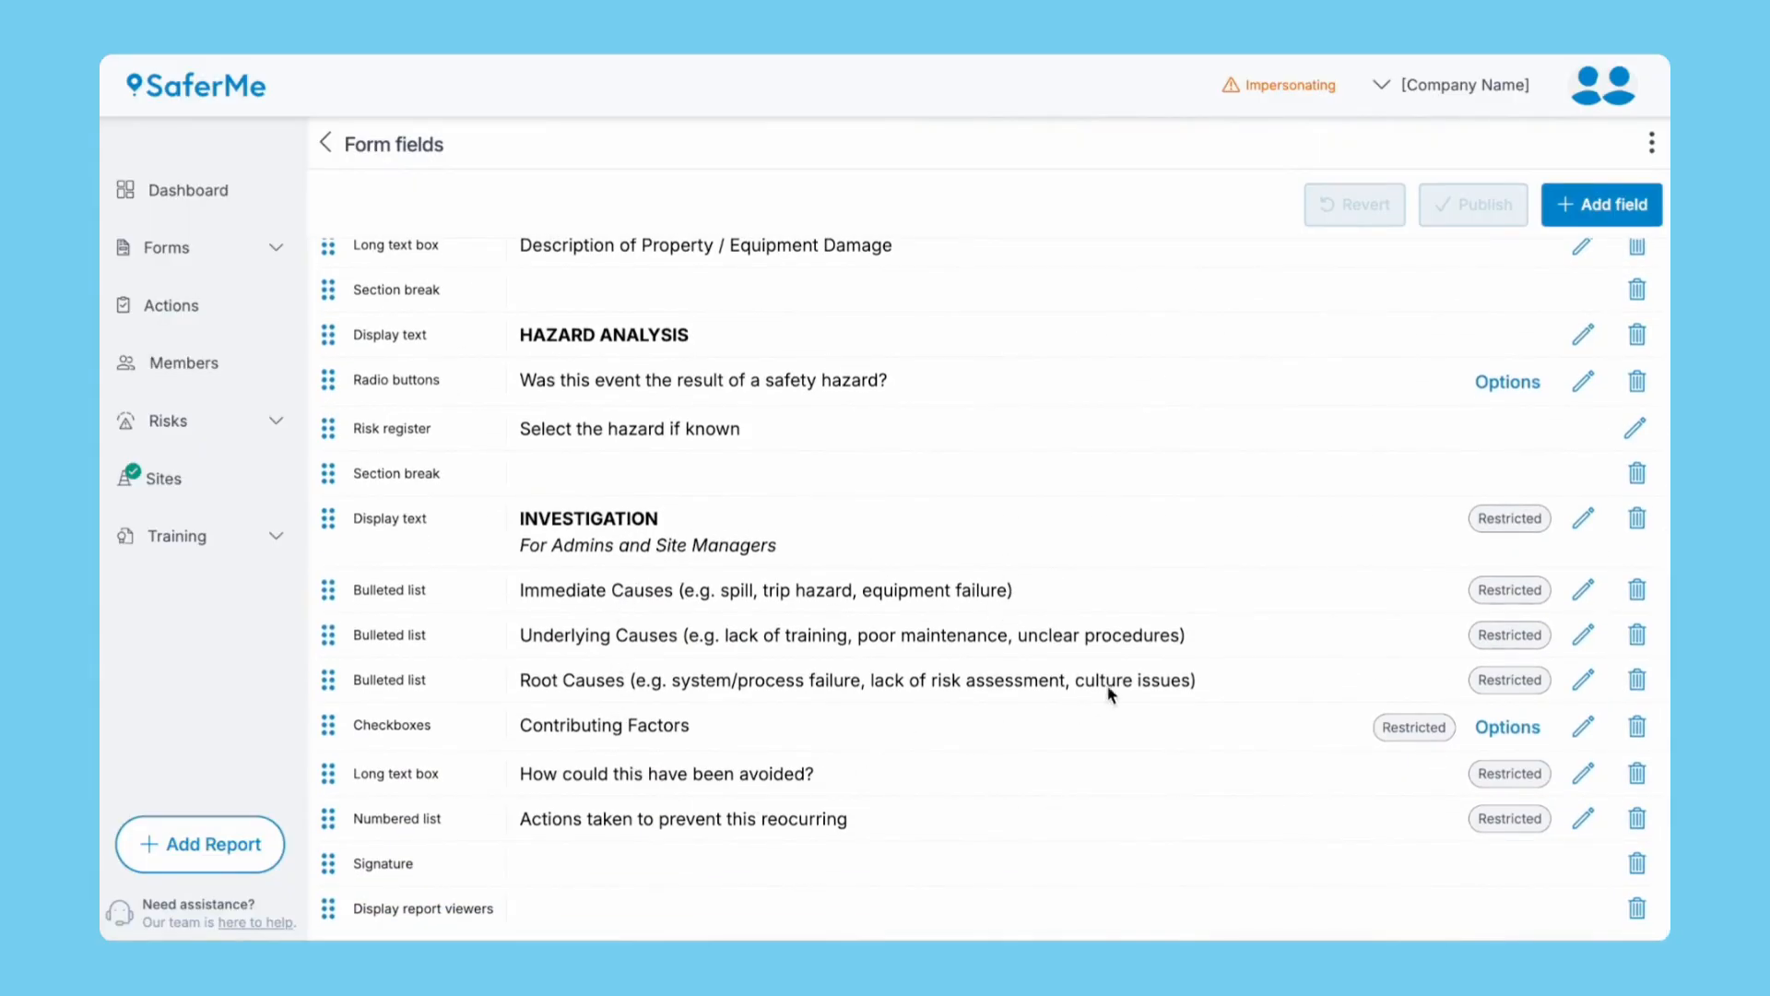
click(1584, 517)
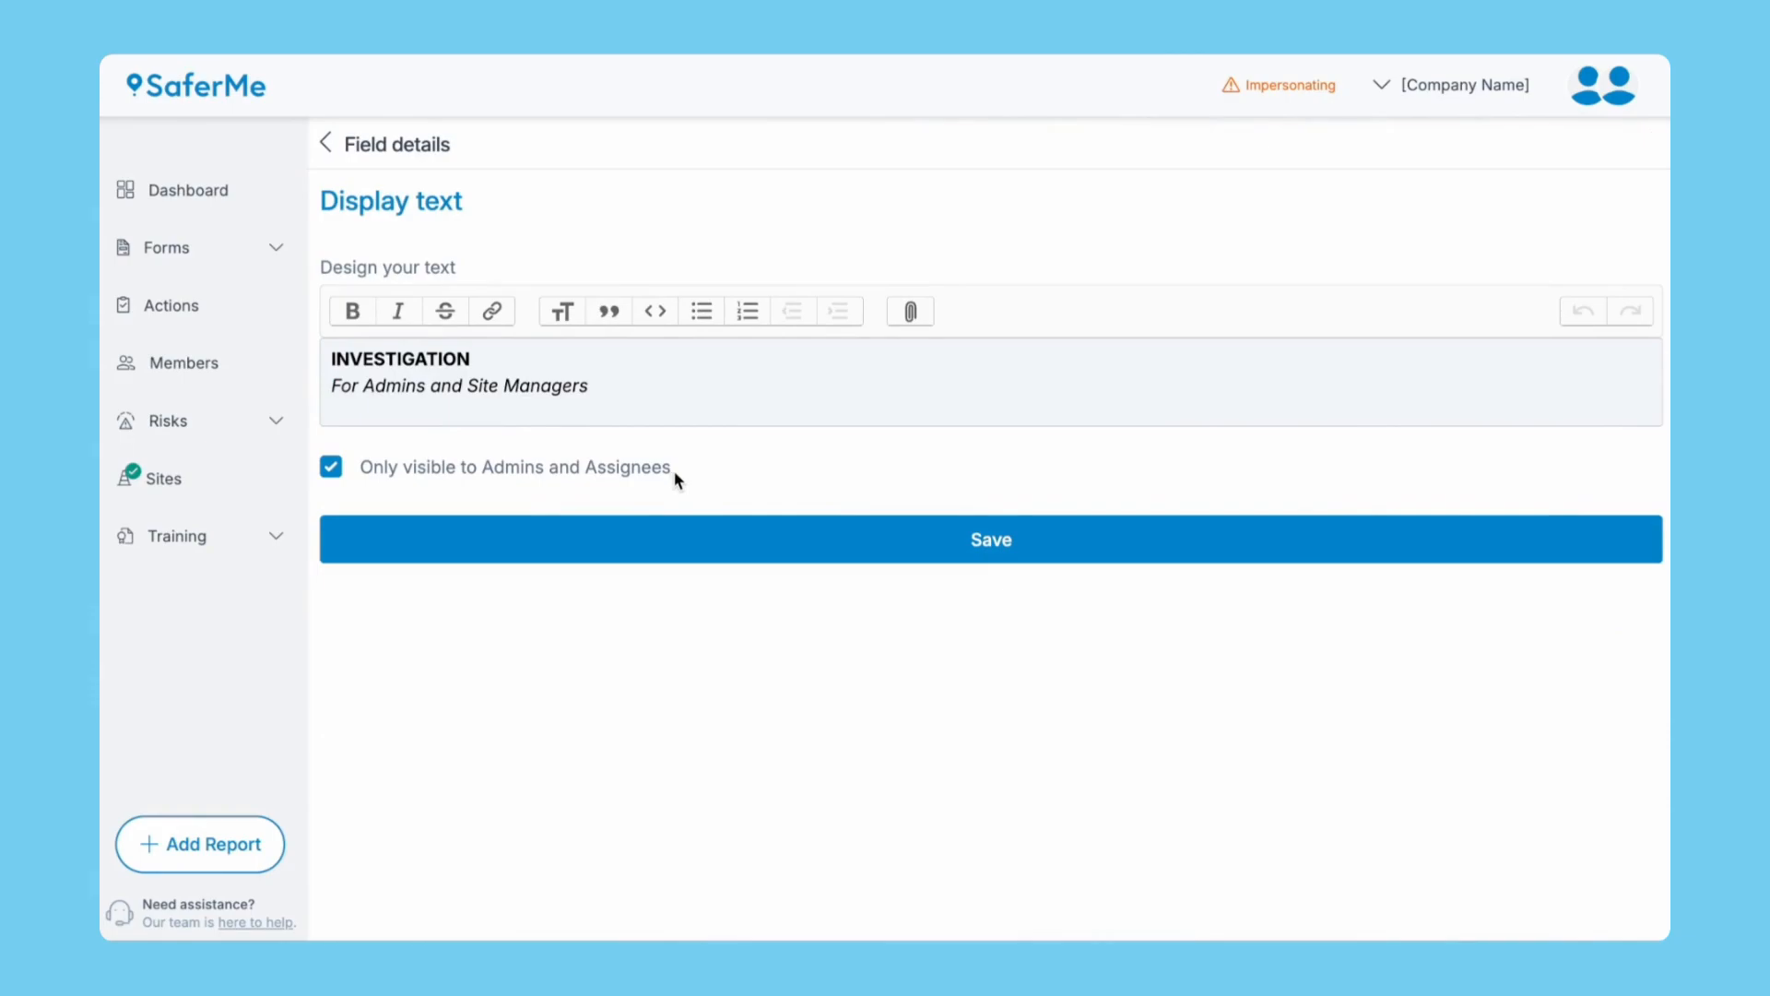
click(762, 548)
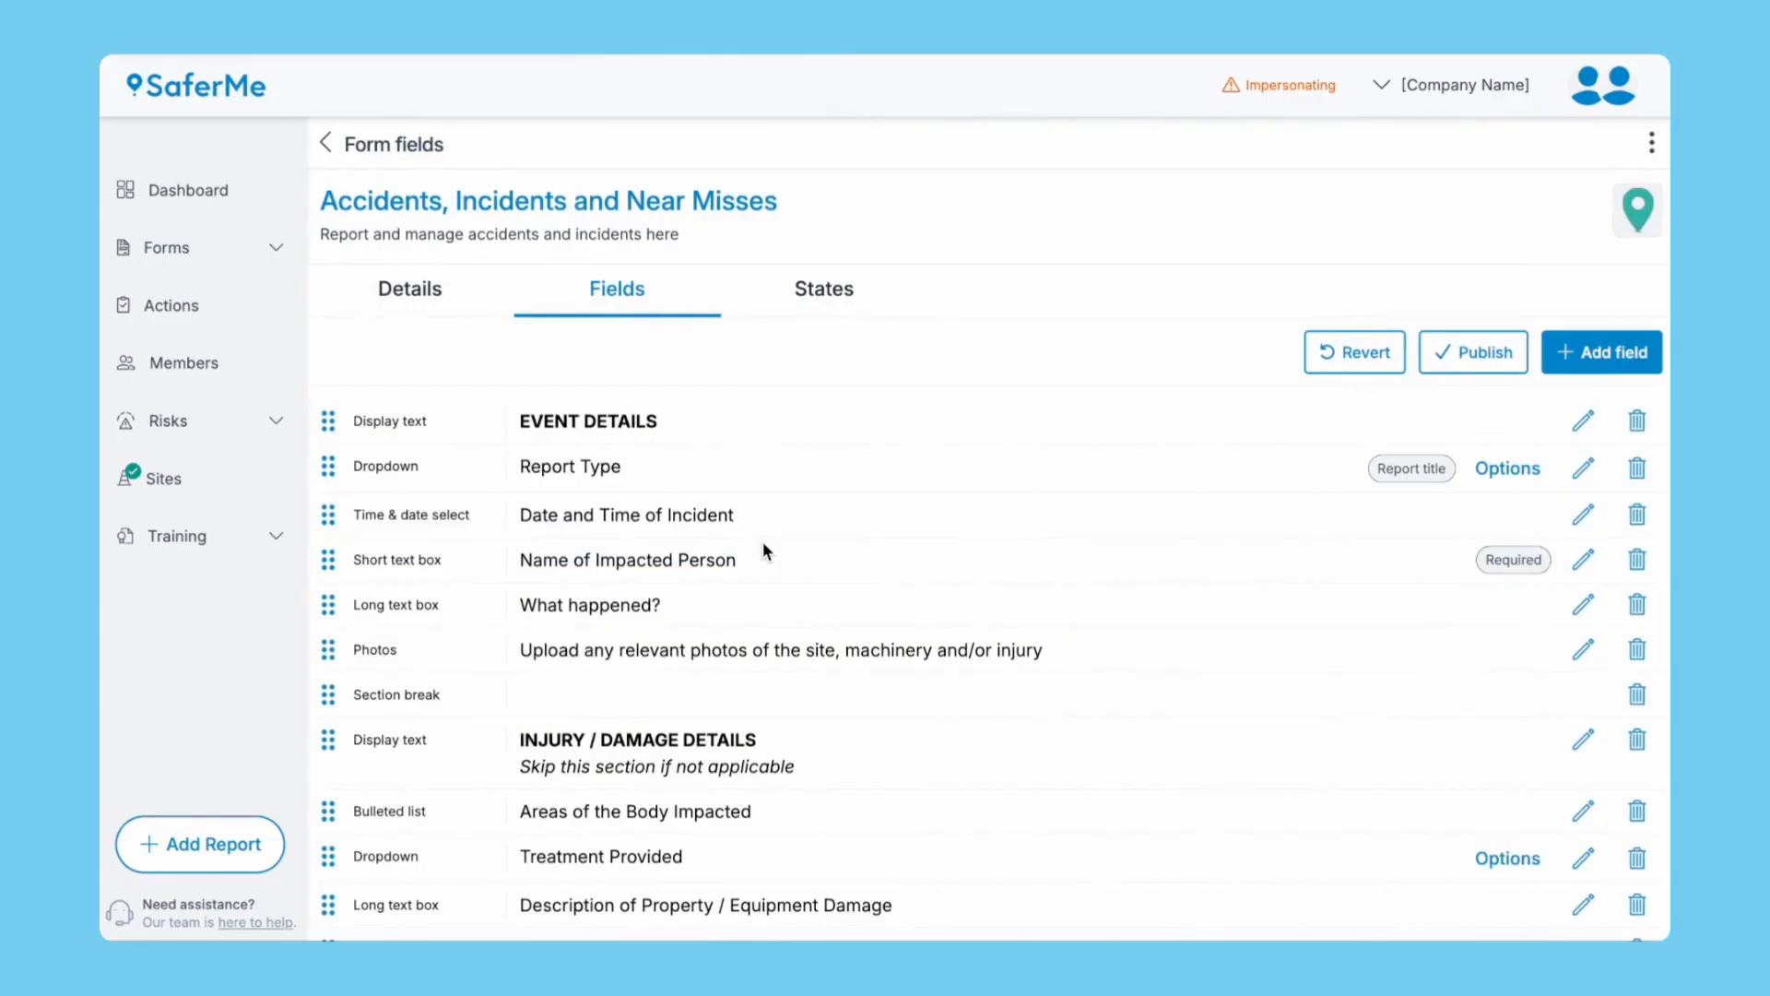
click(815, 299)
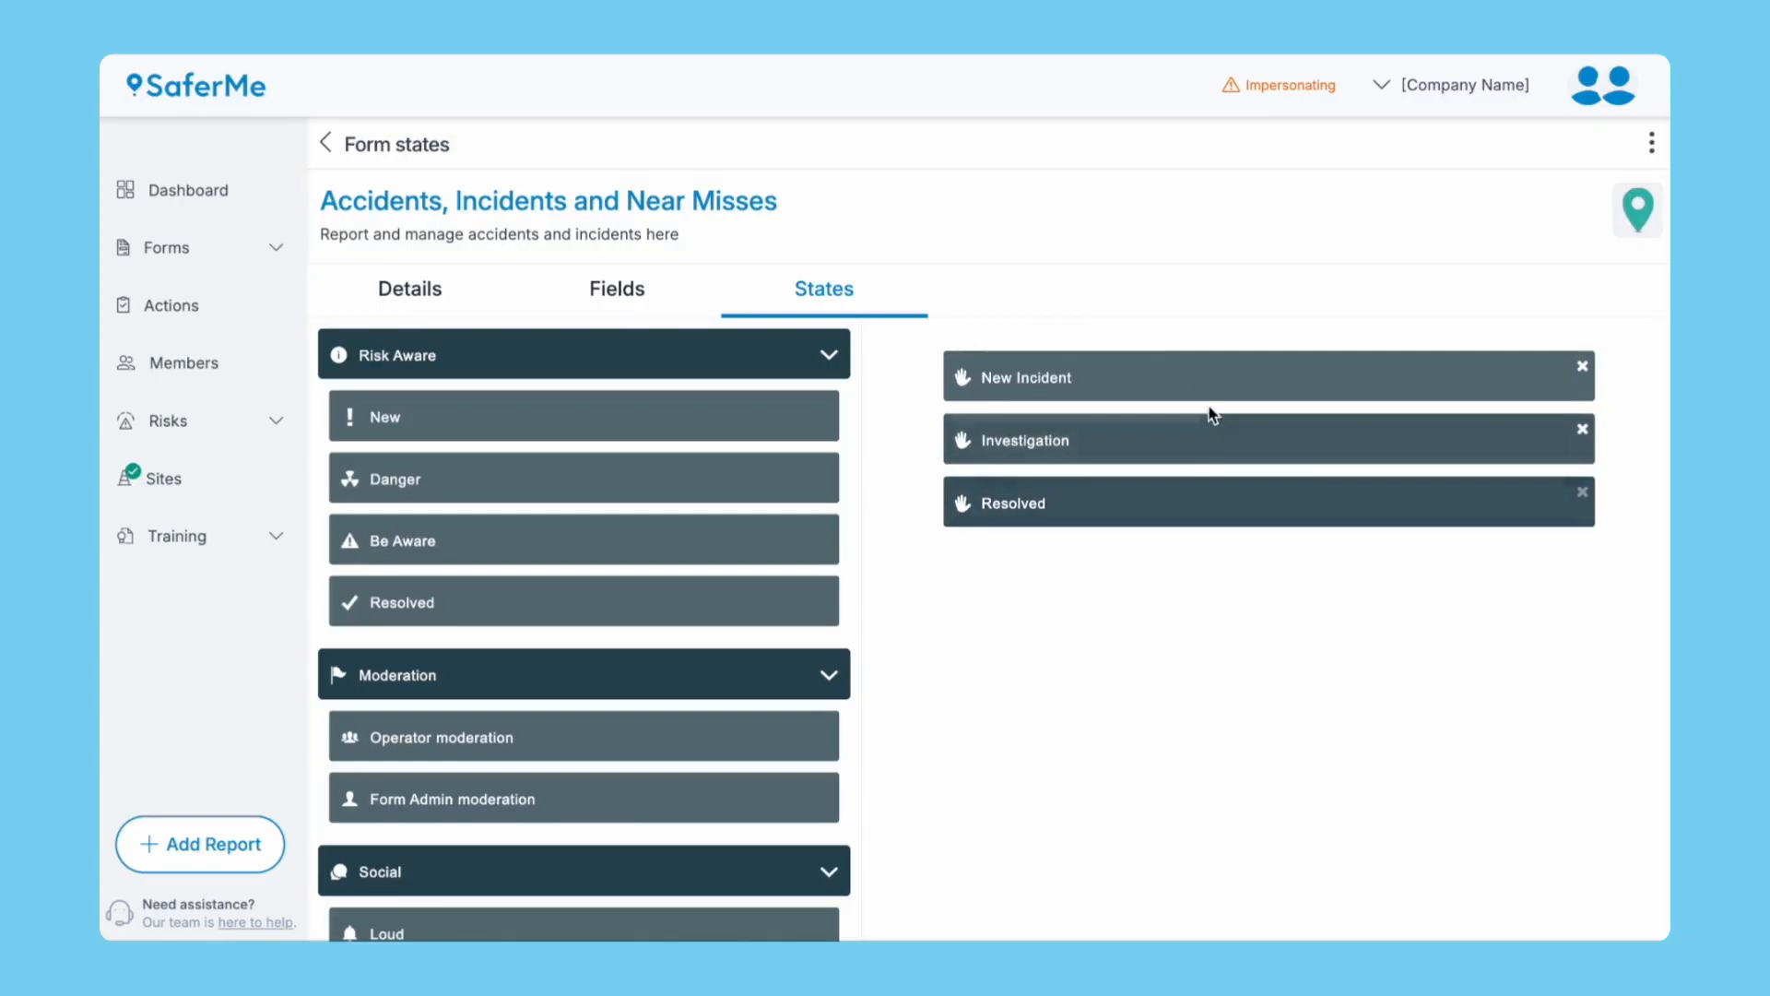
Set the New Incident state to auto-assign reports to the Set Up Team.
click(1210, 367)
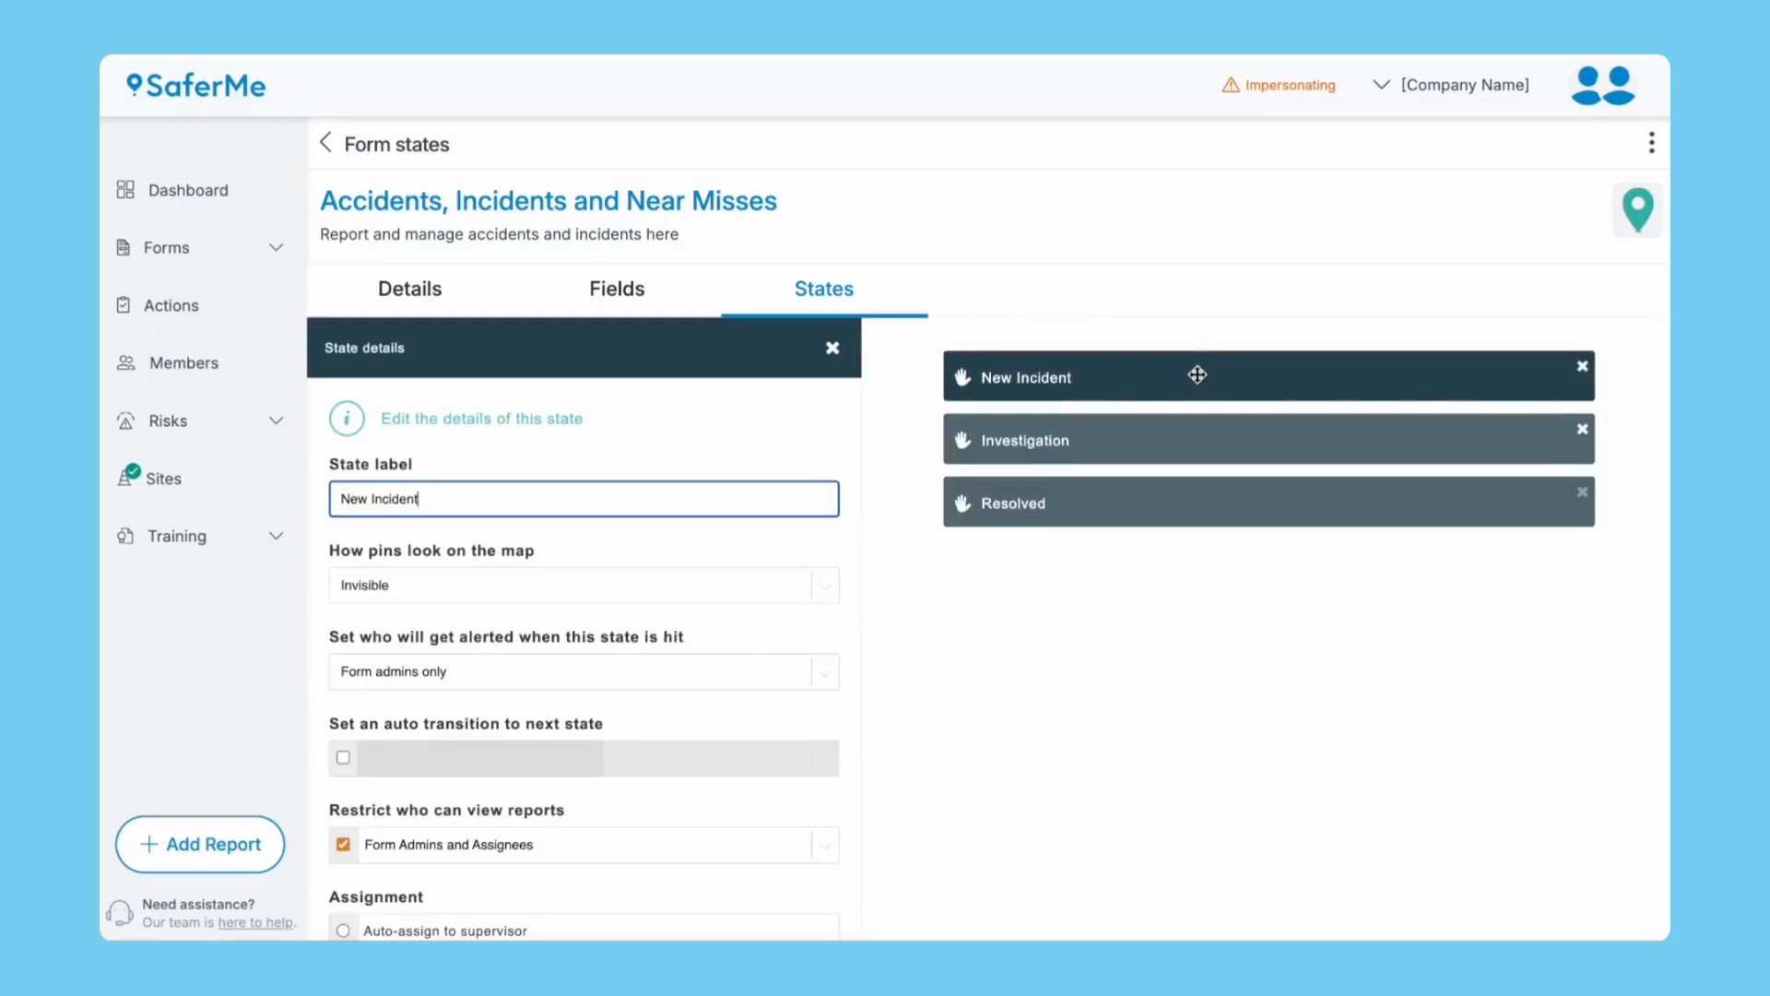
scroll(810, 692, down, 2)
scroll(809, 689, down, 2)
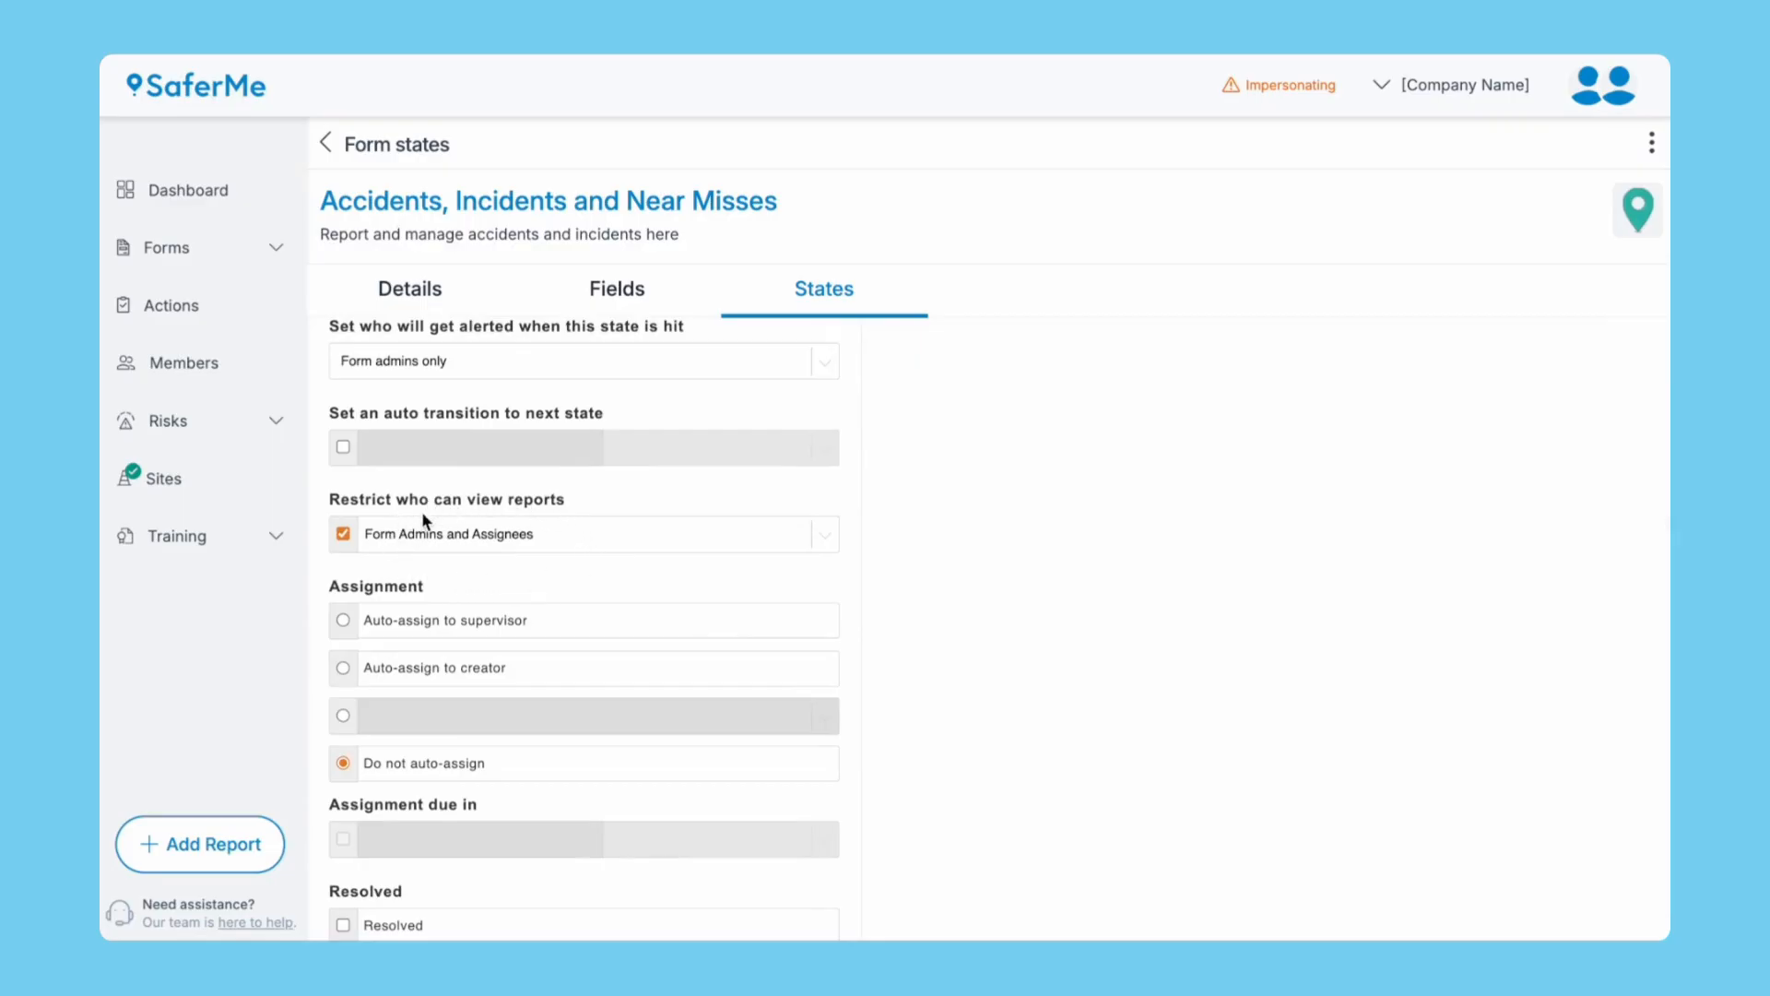
click(343, 721)
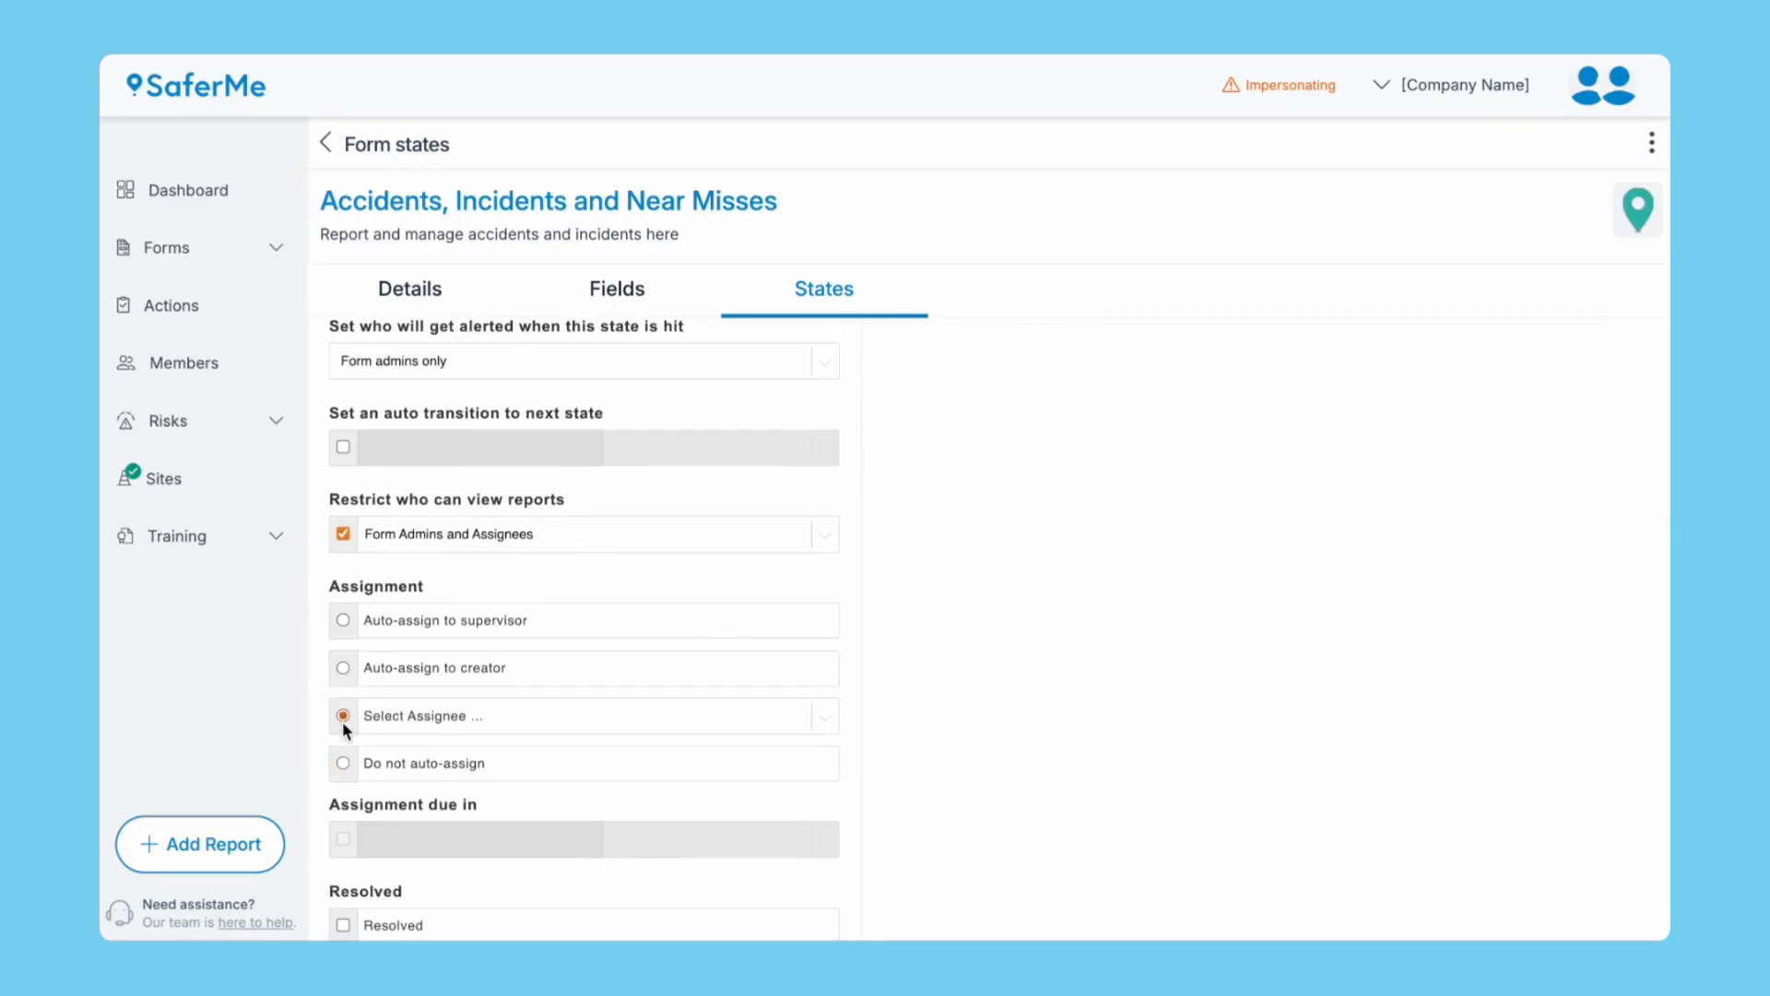
click(407, 719)
click(413, 747)
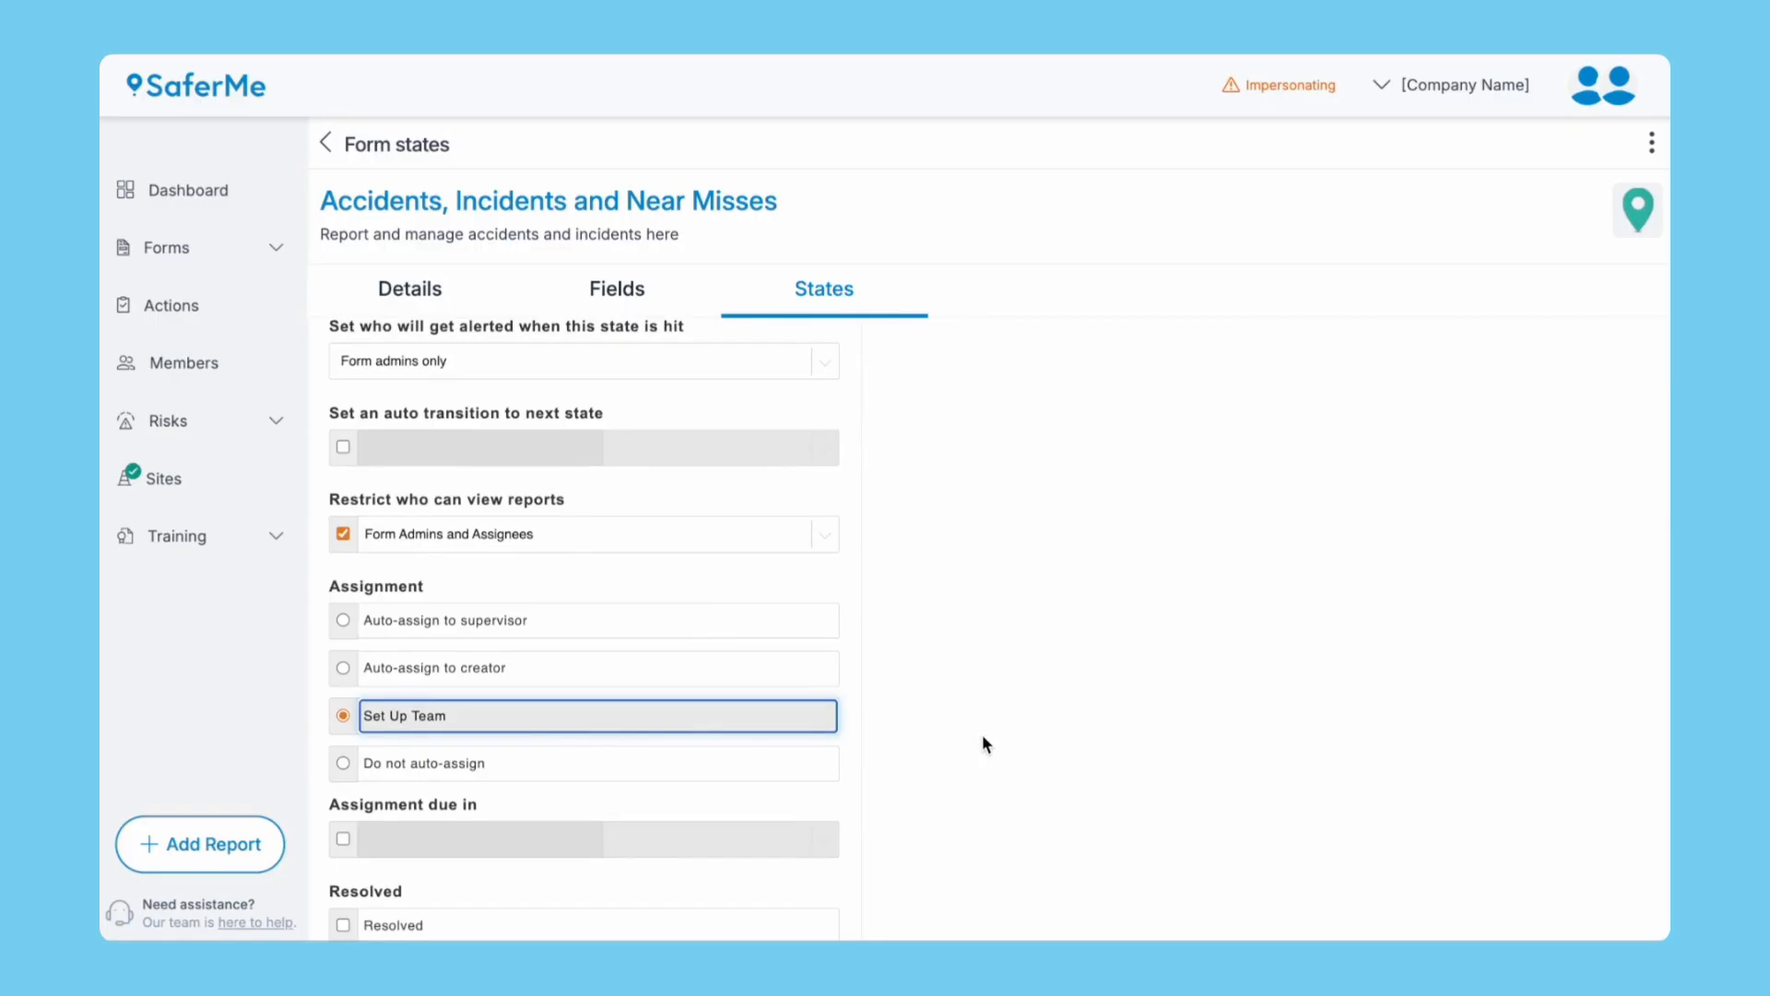
scroll(983, 734, down, 1)
scroll(983, 733, up, 2)
scroll(983, 745, up, 3)
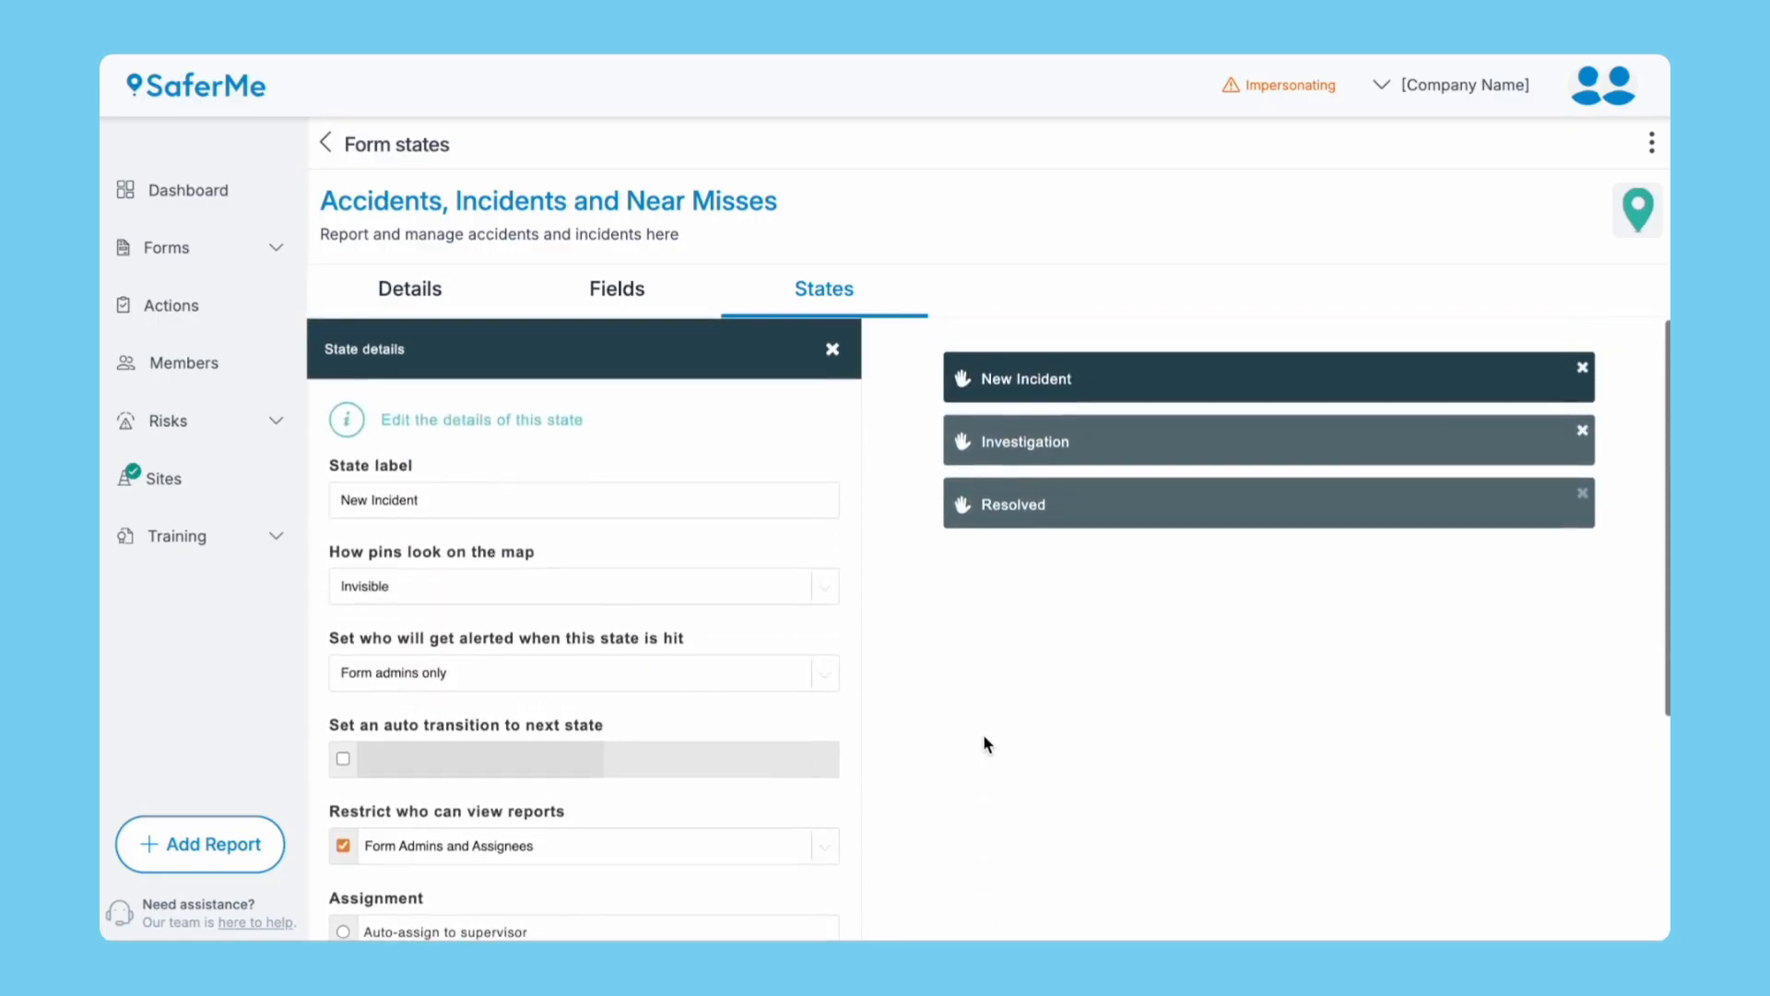
Review the Investigation and Resolved state settings.
click(1067, 453)
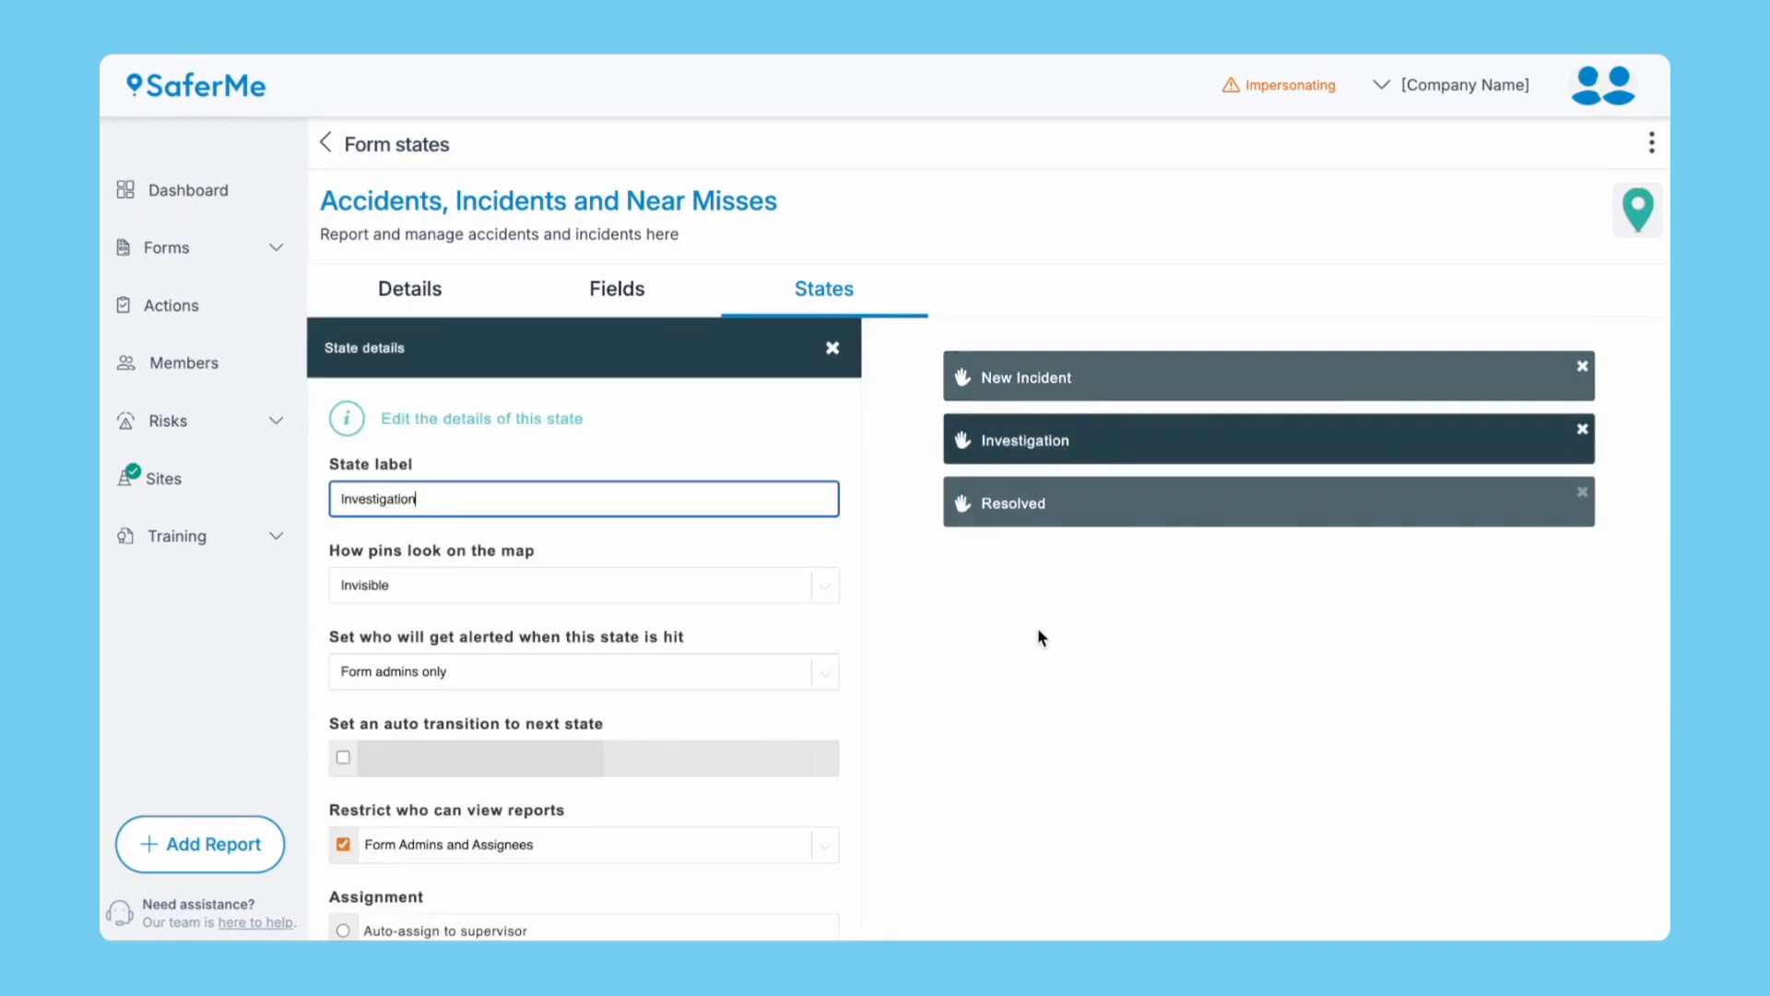
scroll(1039, 664, down, 2)
scroll(1039, 664, down, 4)
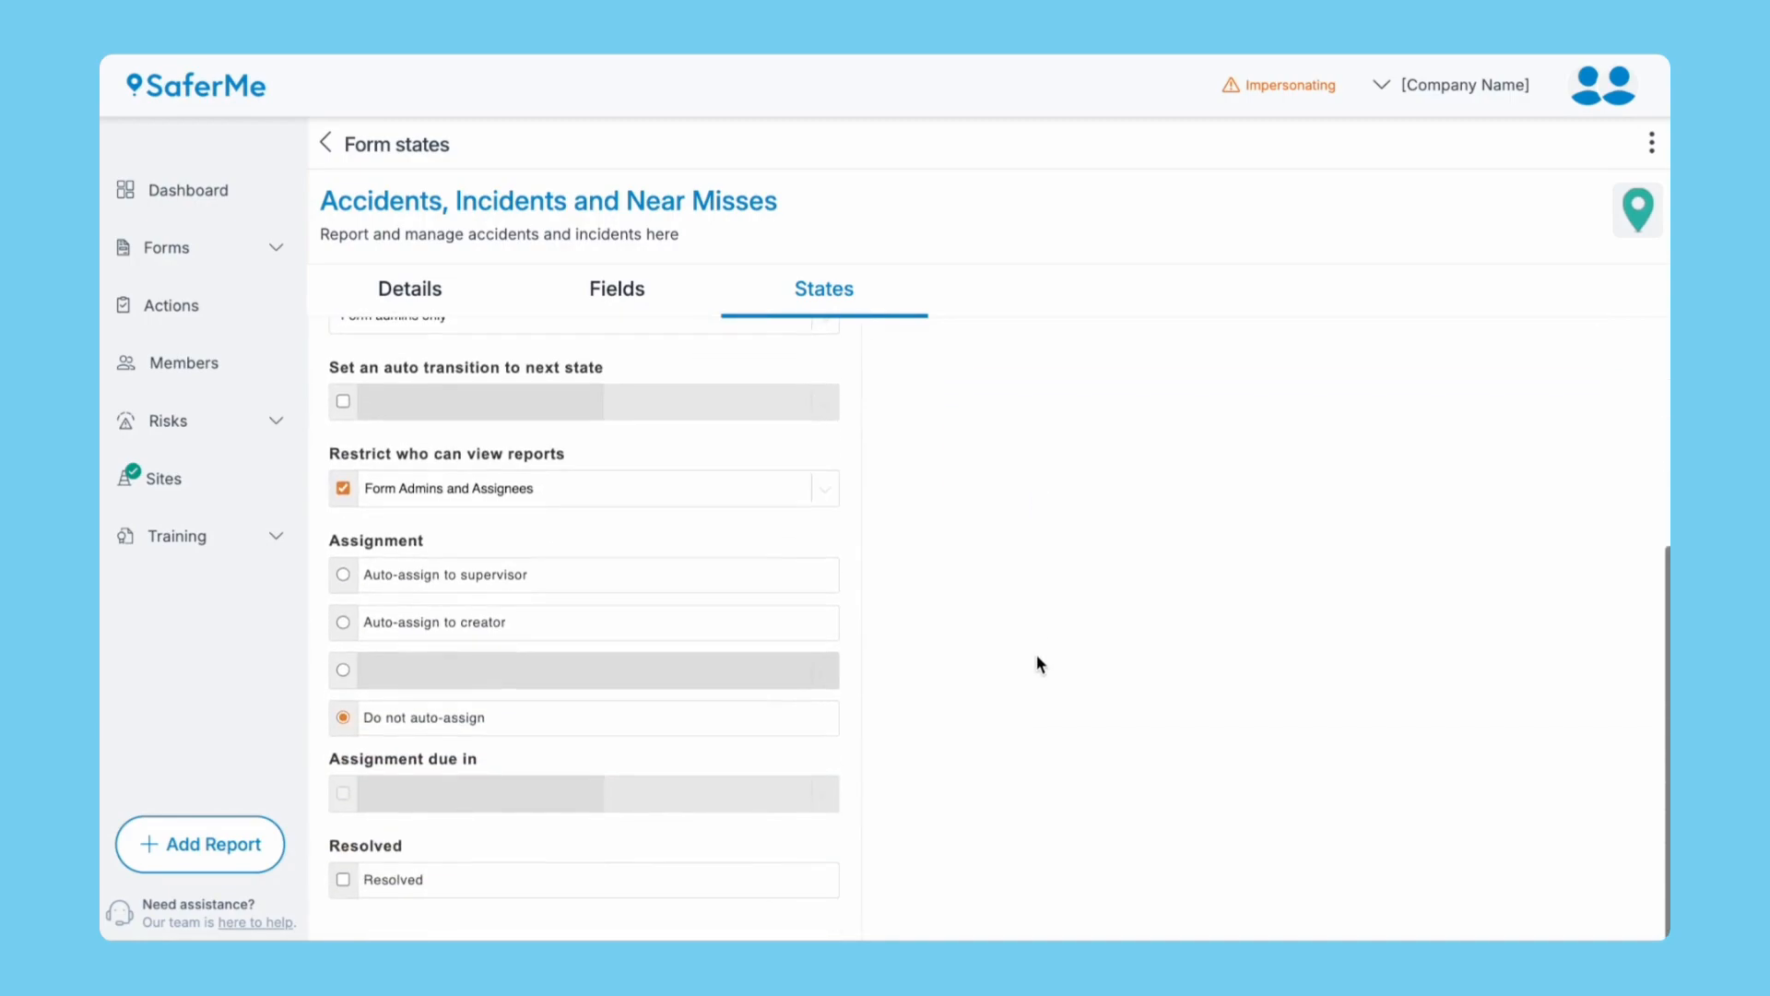
scroll(1039, 664, up, 6)
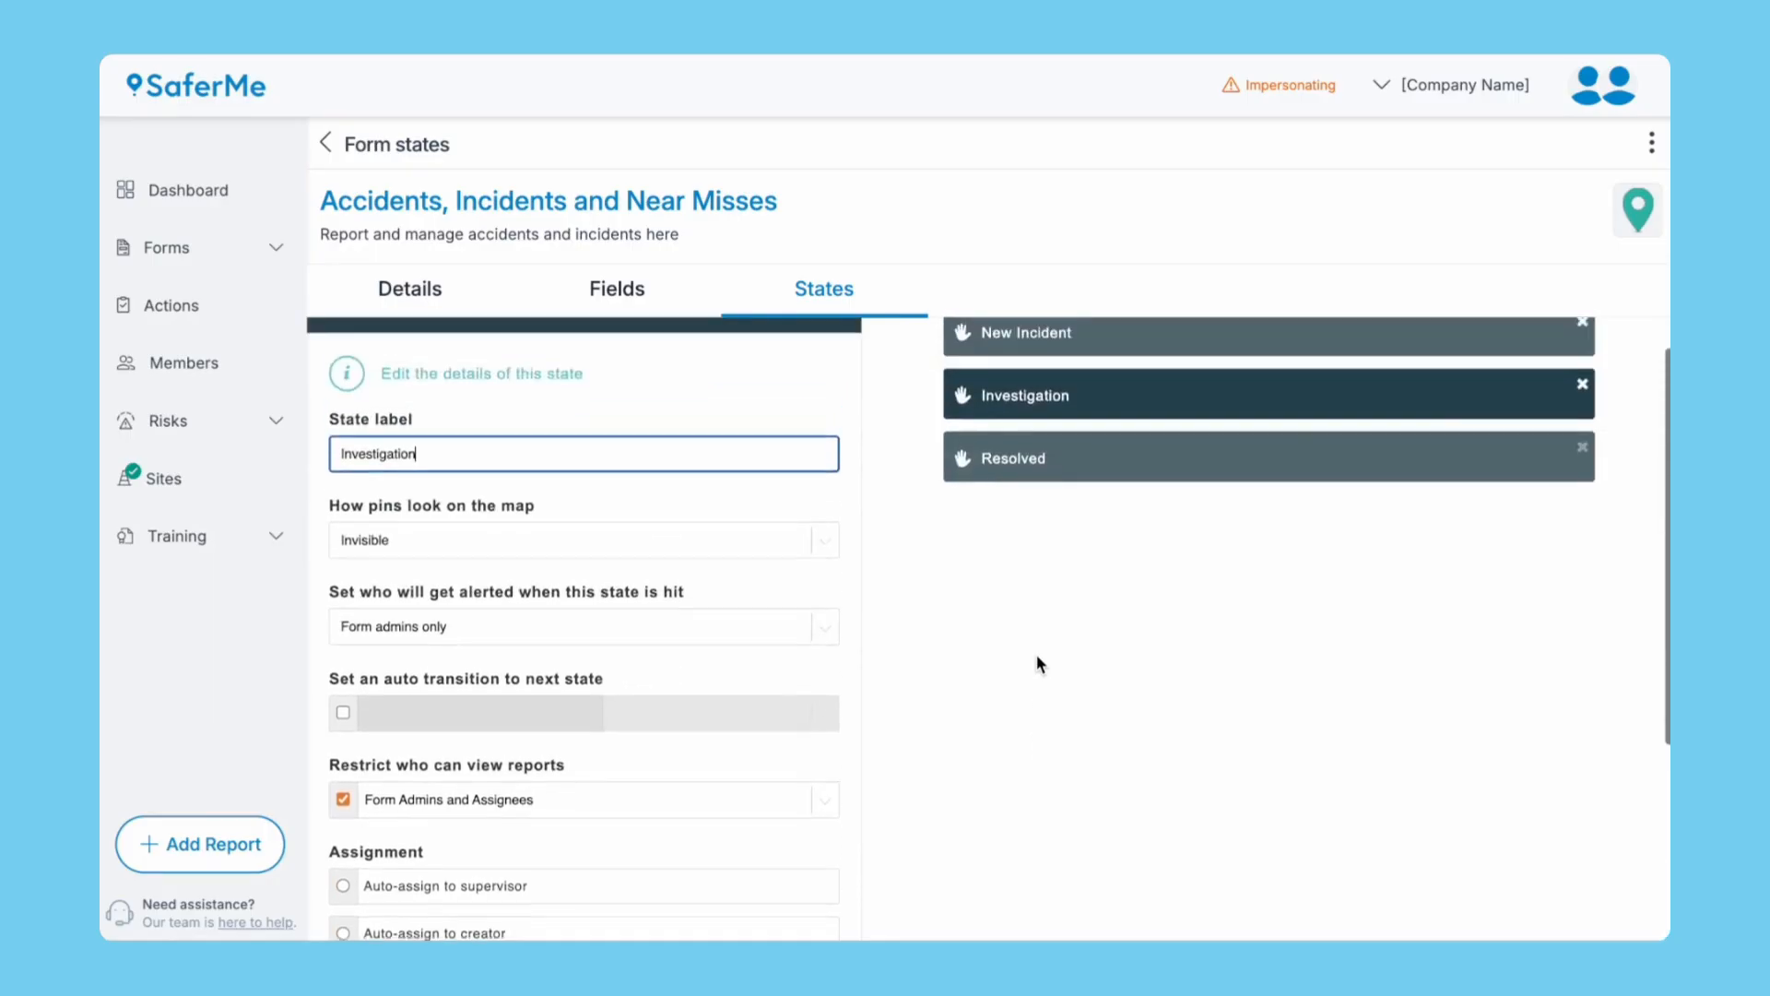
click(1058, 510)
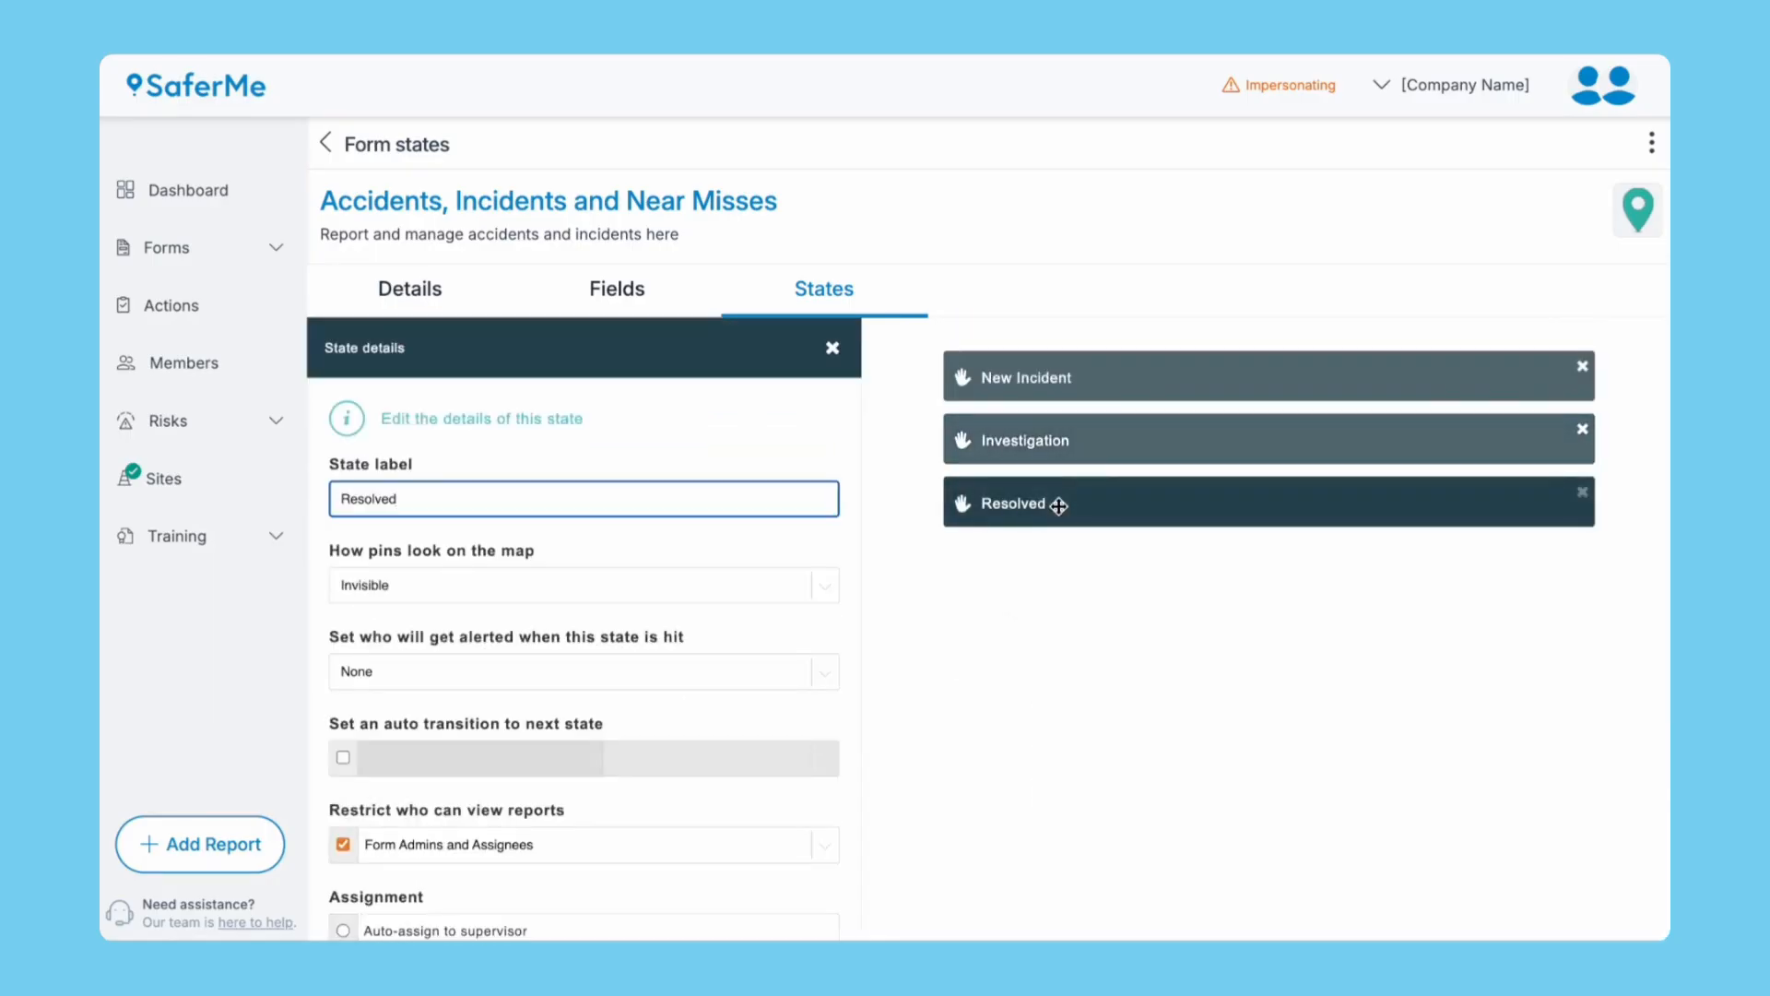
scroll(1004, 810, down, 6)
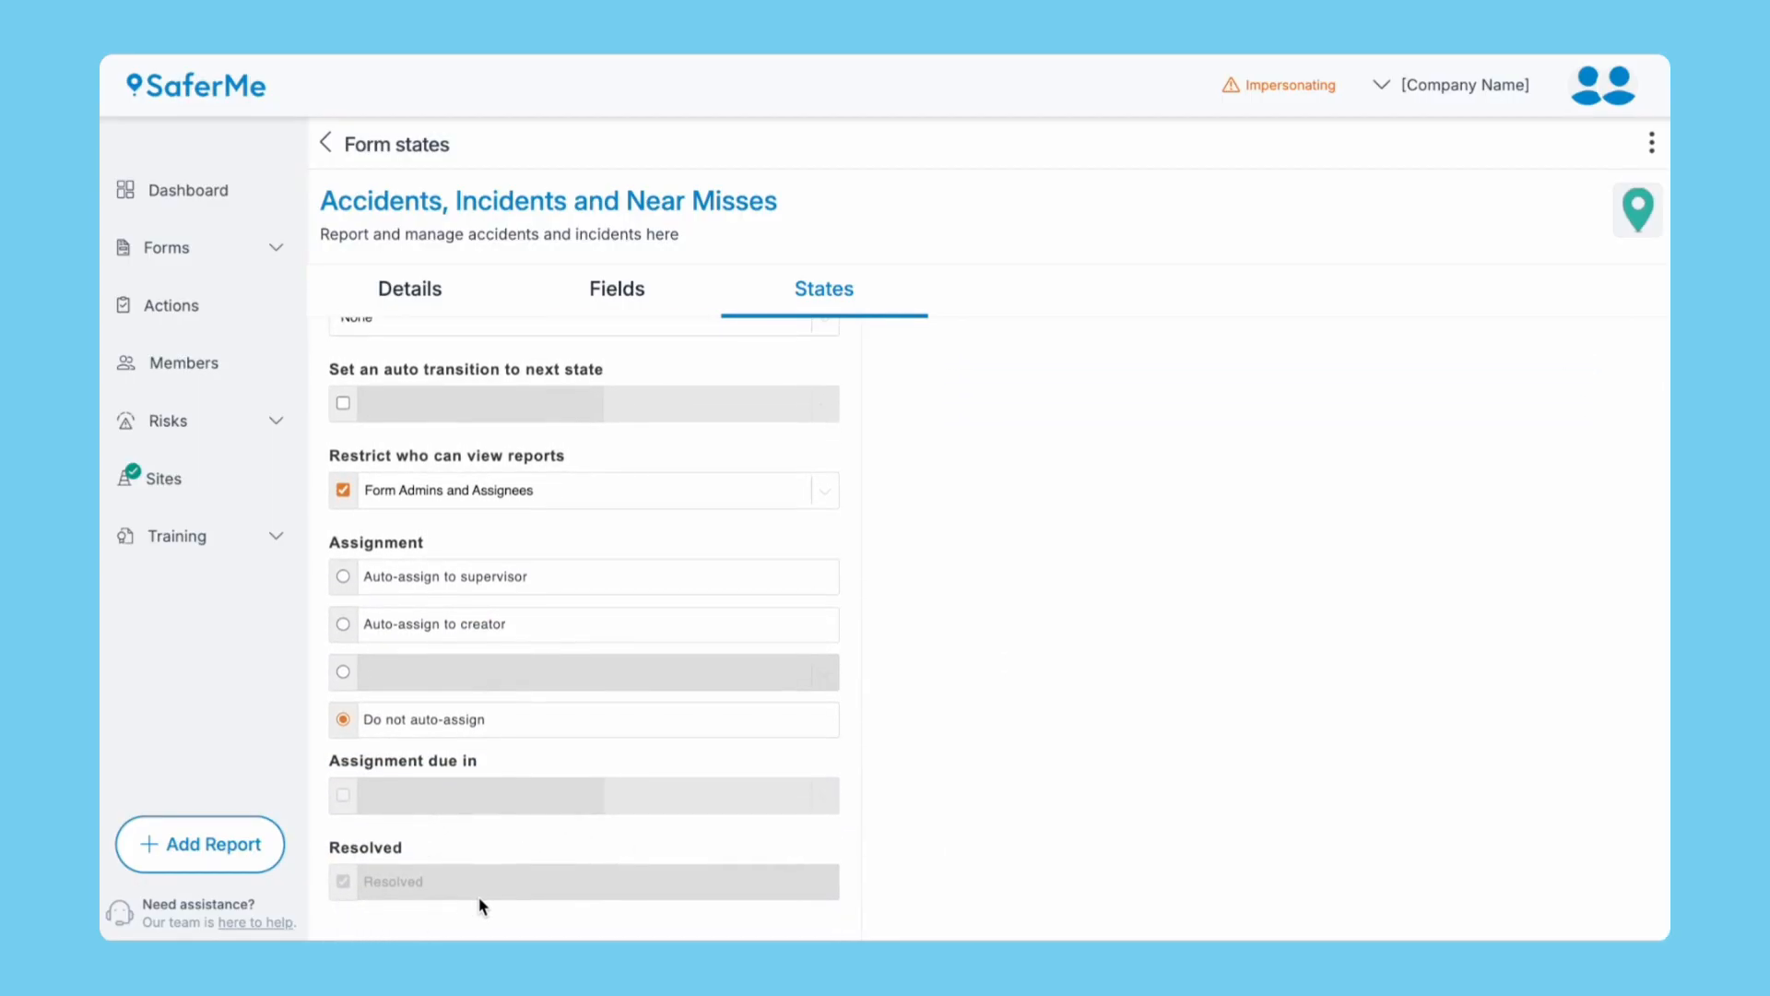
Return to the forms list and open the Risk Matrix page under Risks.
click(325, 143)
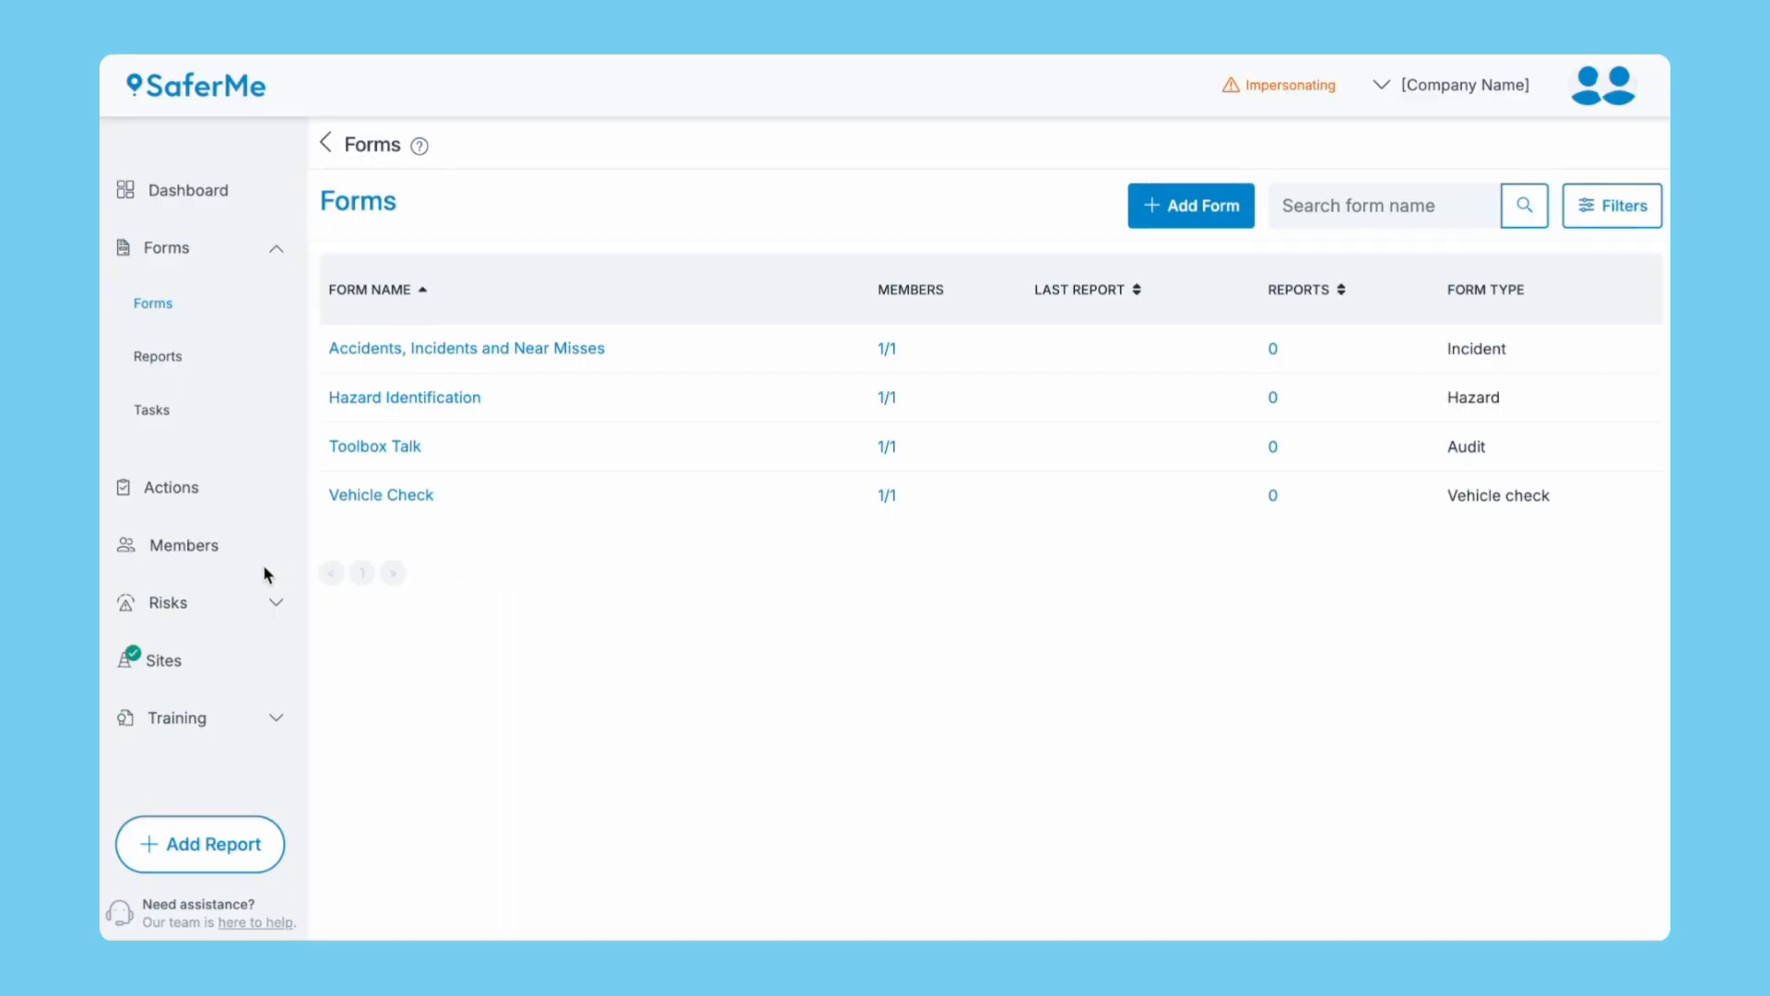
click(168, 603)
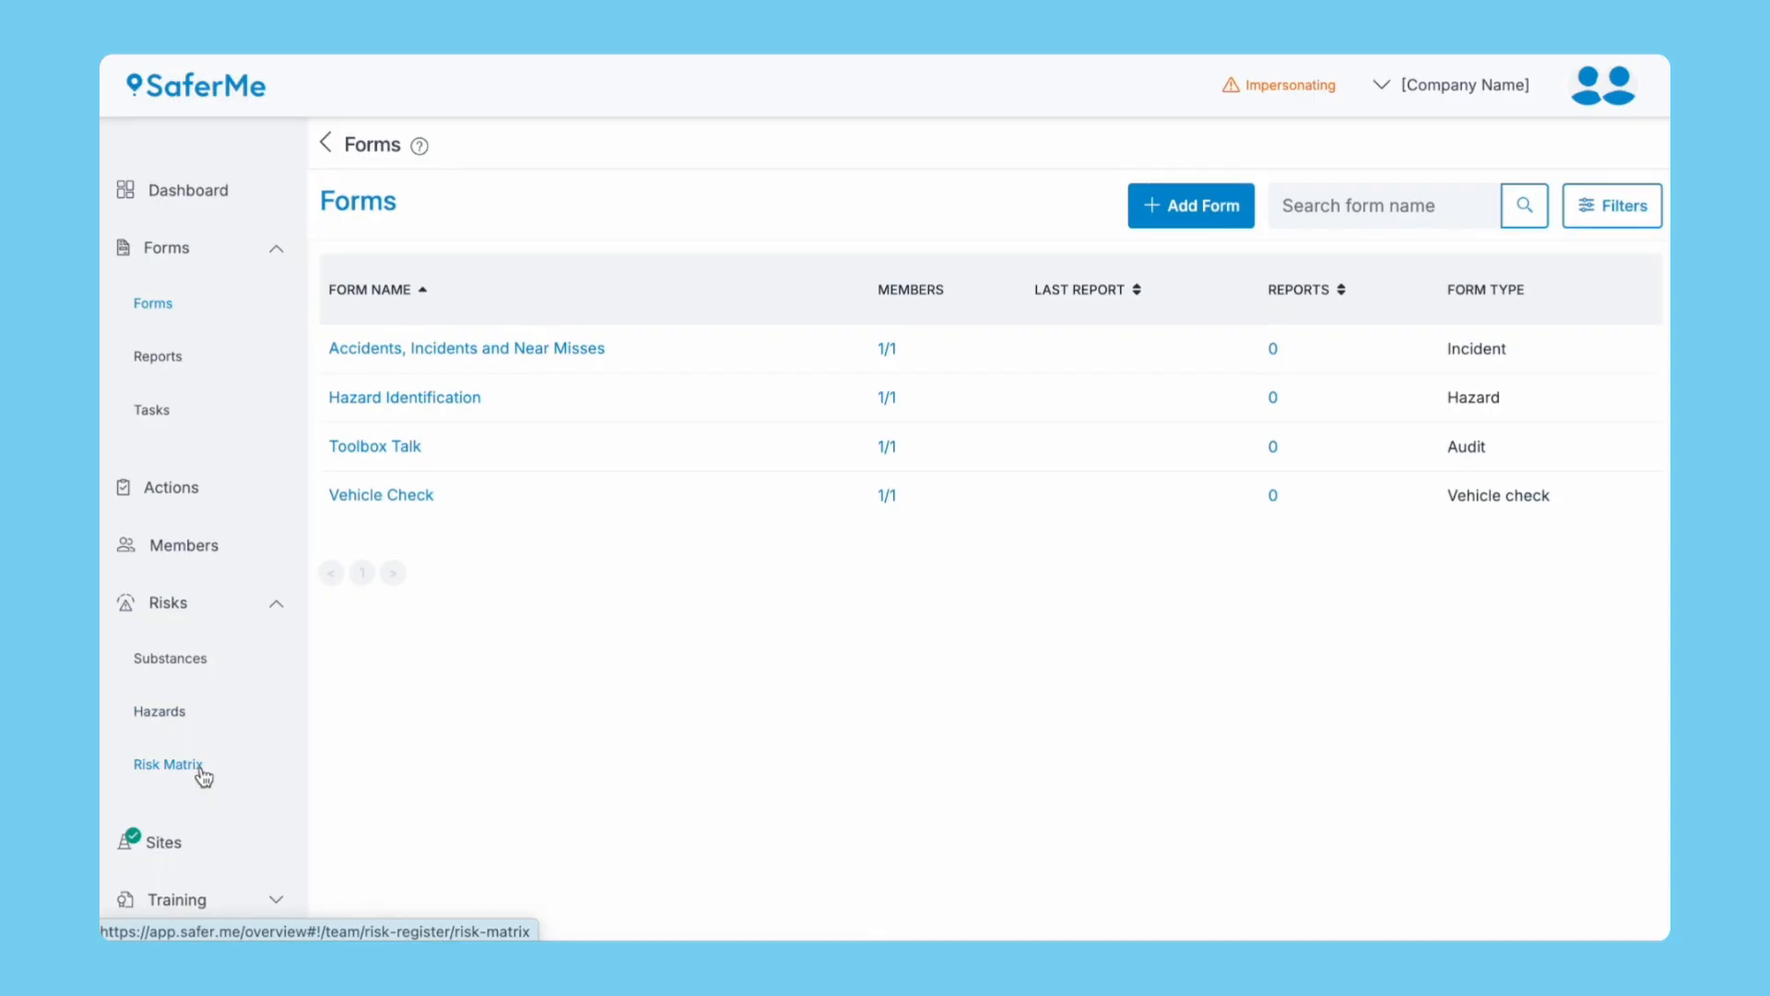
click(174, 712)
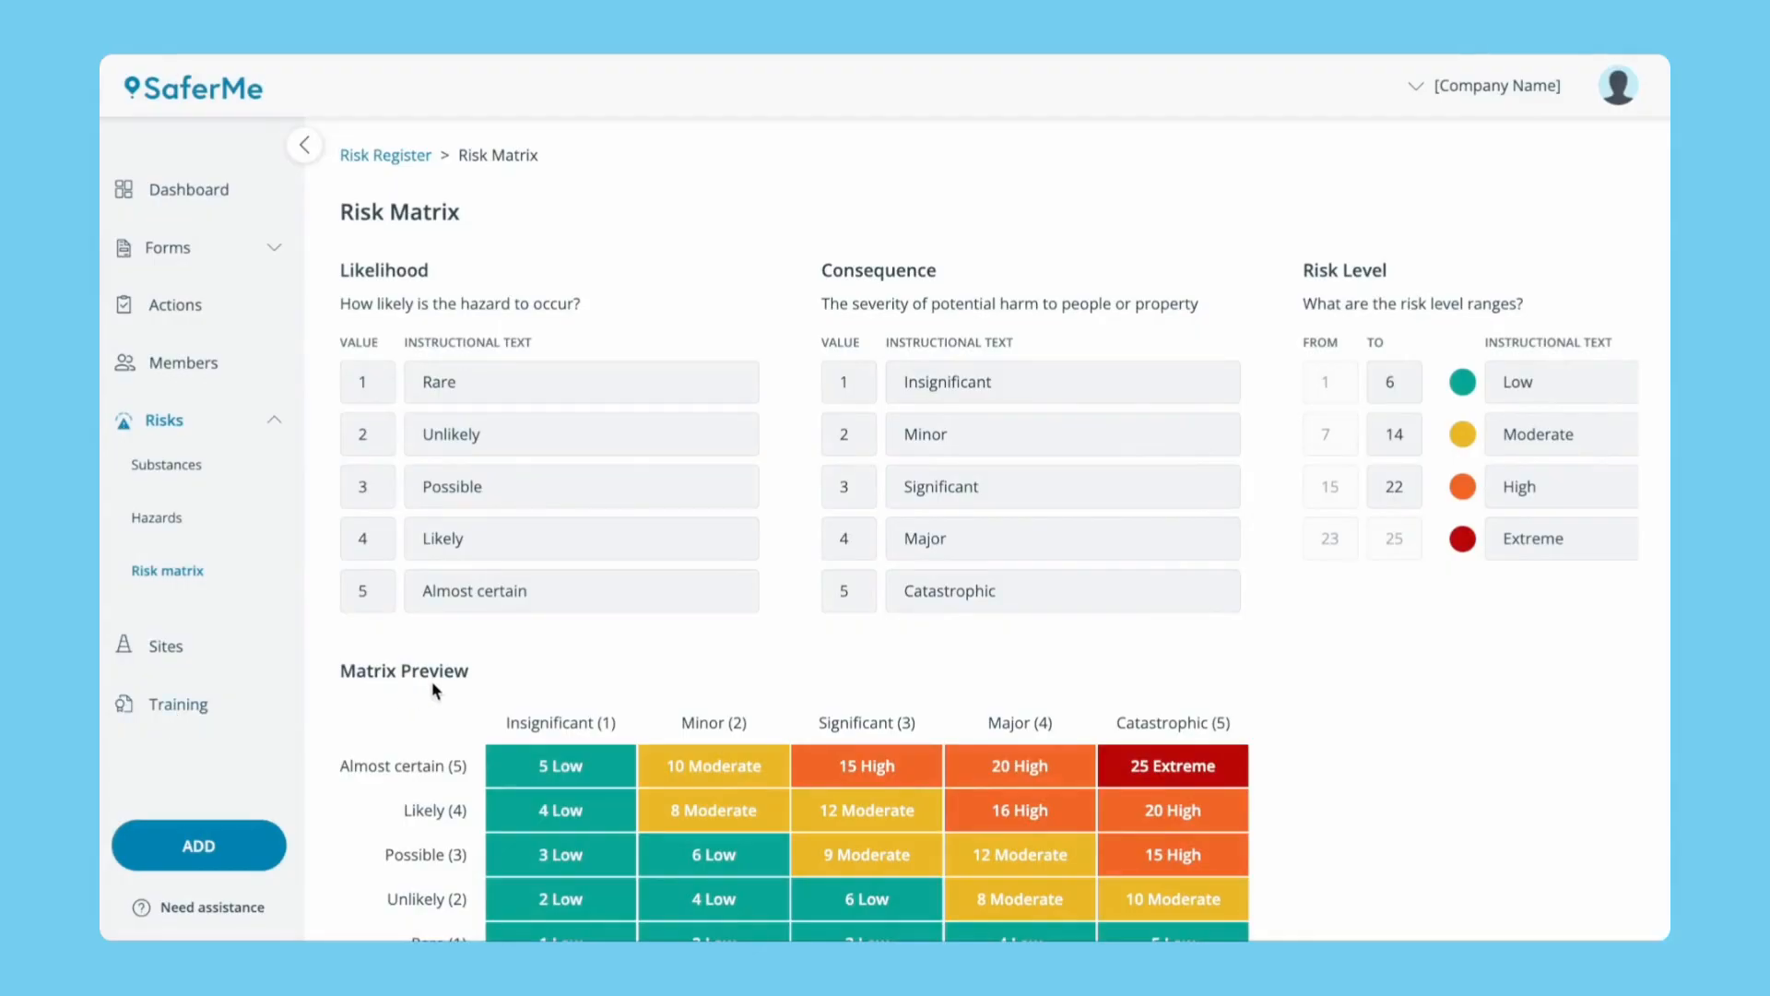
Rename Extreme to Critical, Rare to Very Unlikely and Almost certain to Very Likely.
scroll(535, 662, down, 3)
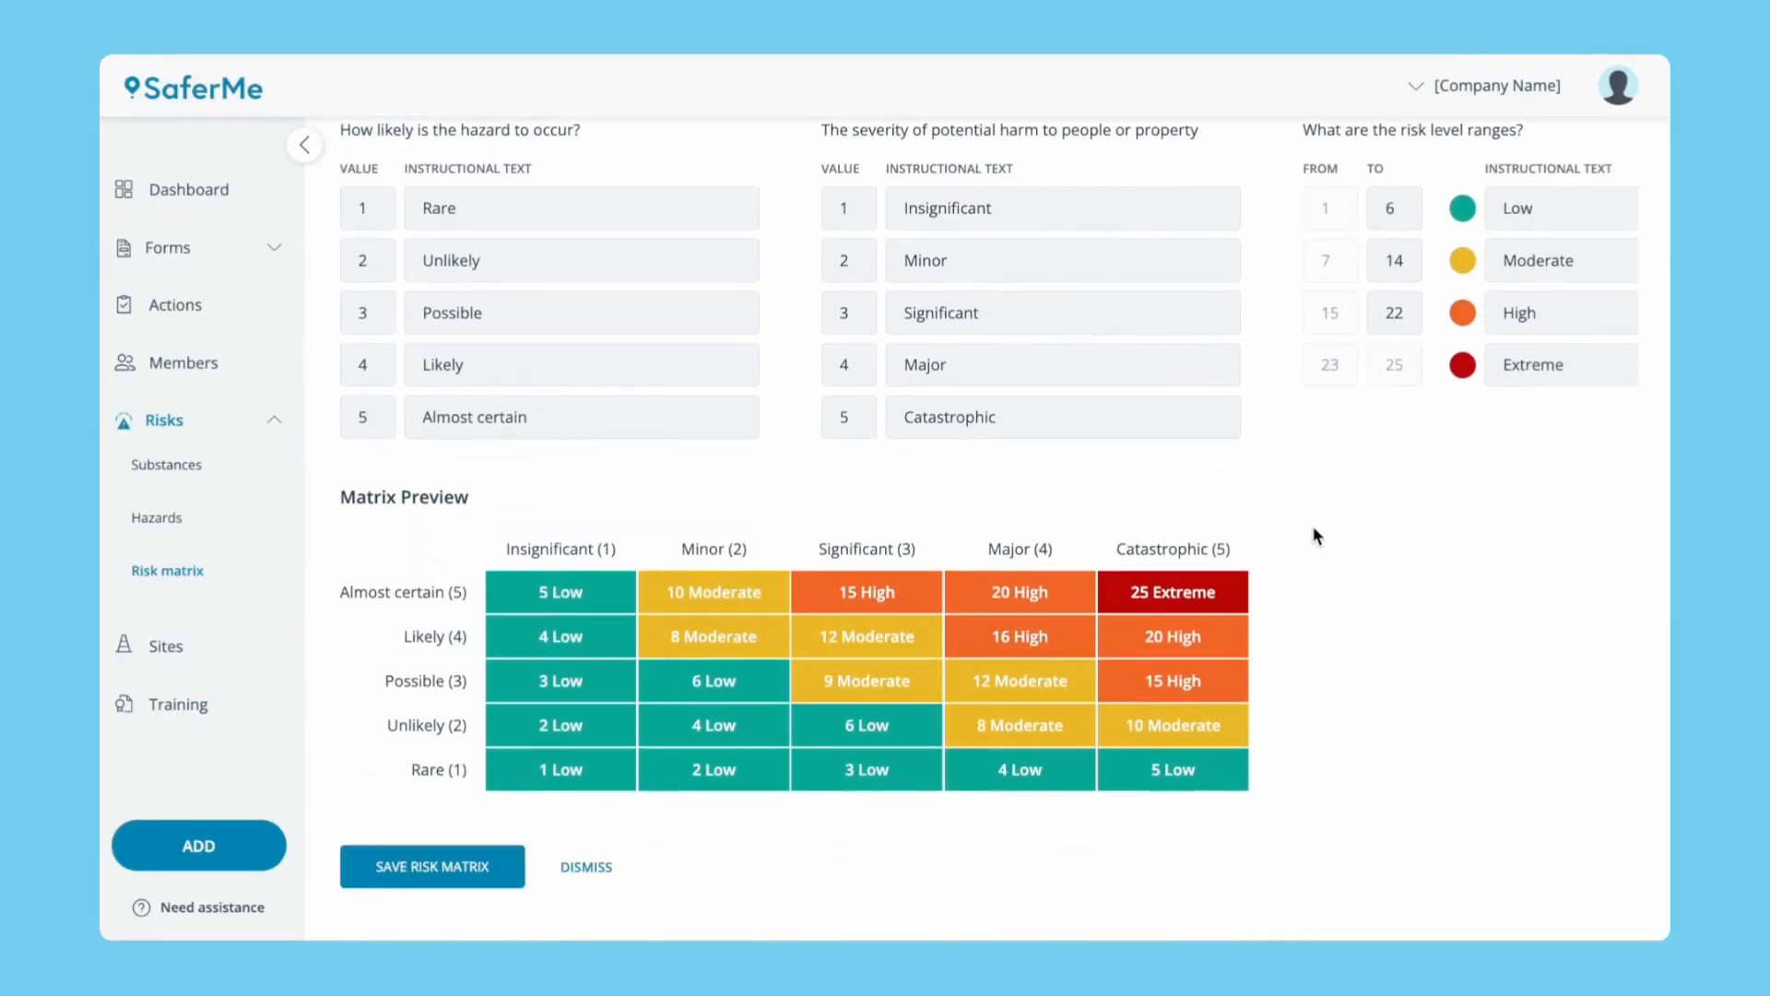
double_click(1525, 374)
text(Critical)
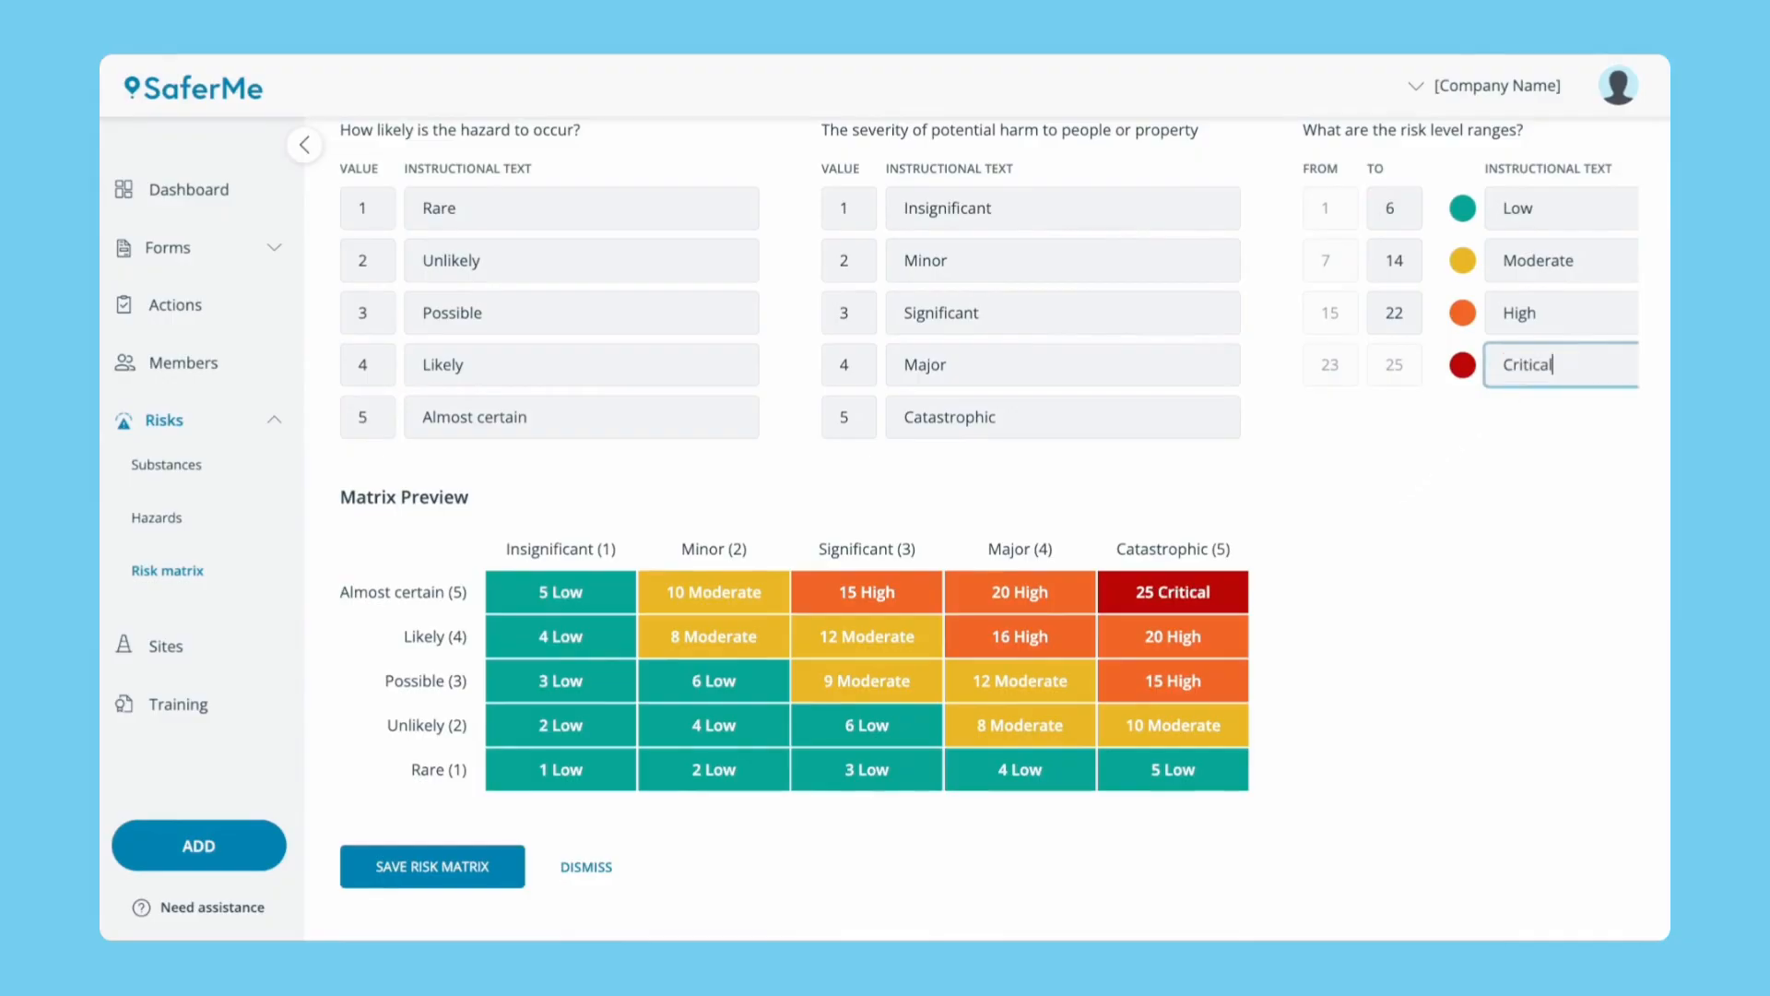
click(1475, 464)
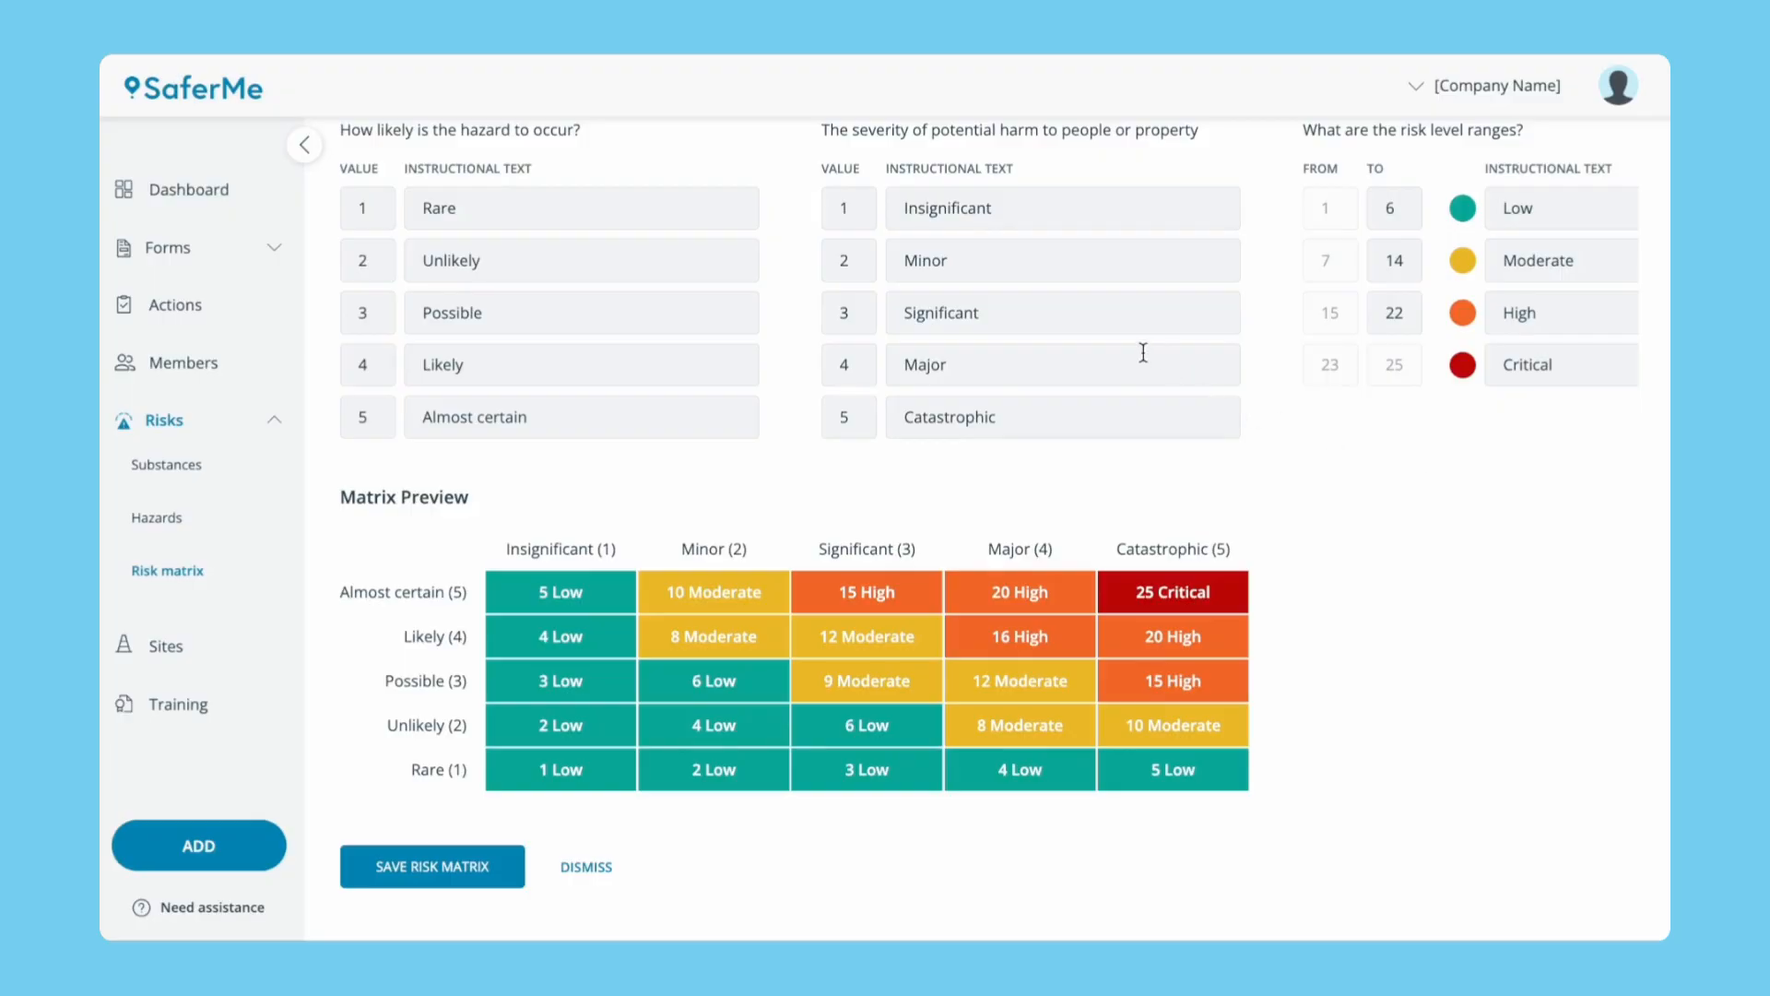
click(738, 209)
double_click(737, 210)
text(Very Unlikely)
click(647, 413)
triple_click(647, 413)
text(Very Likely)
click(727, 474)
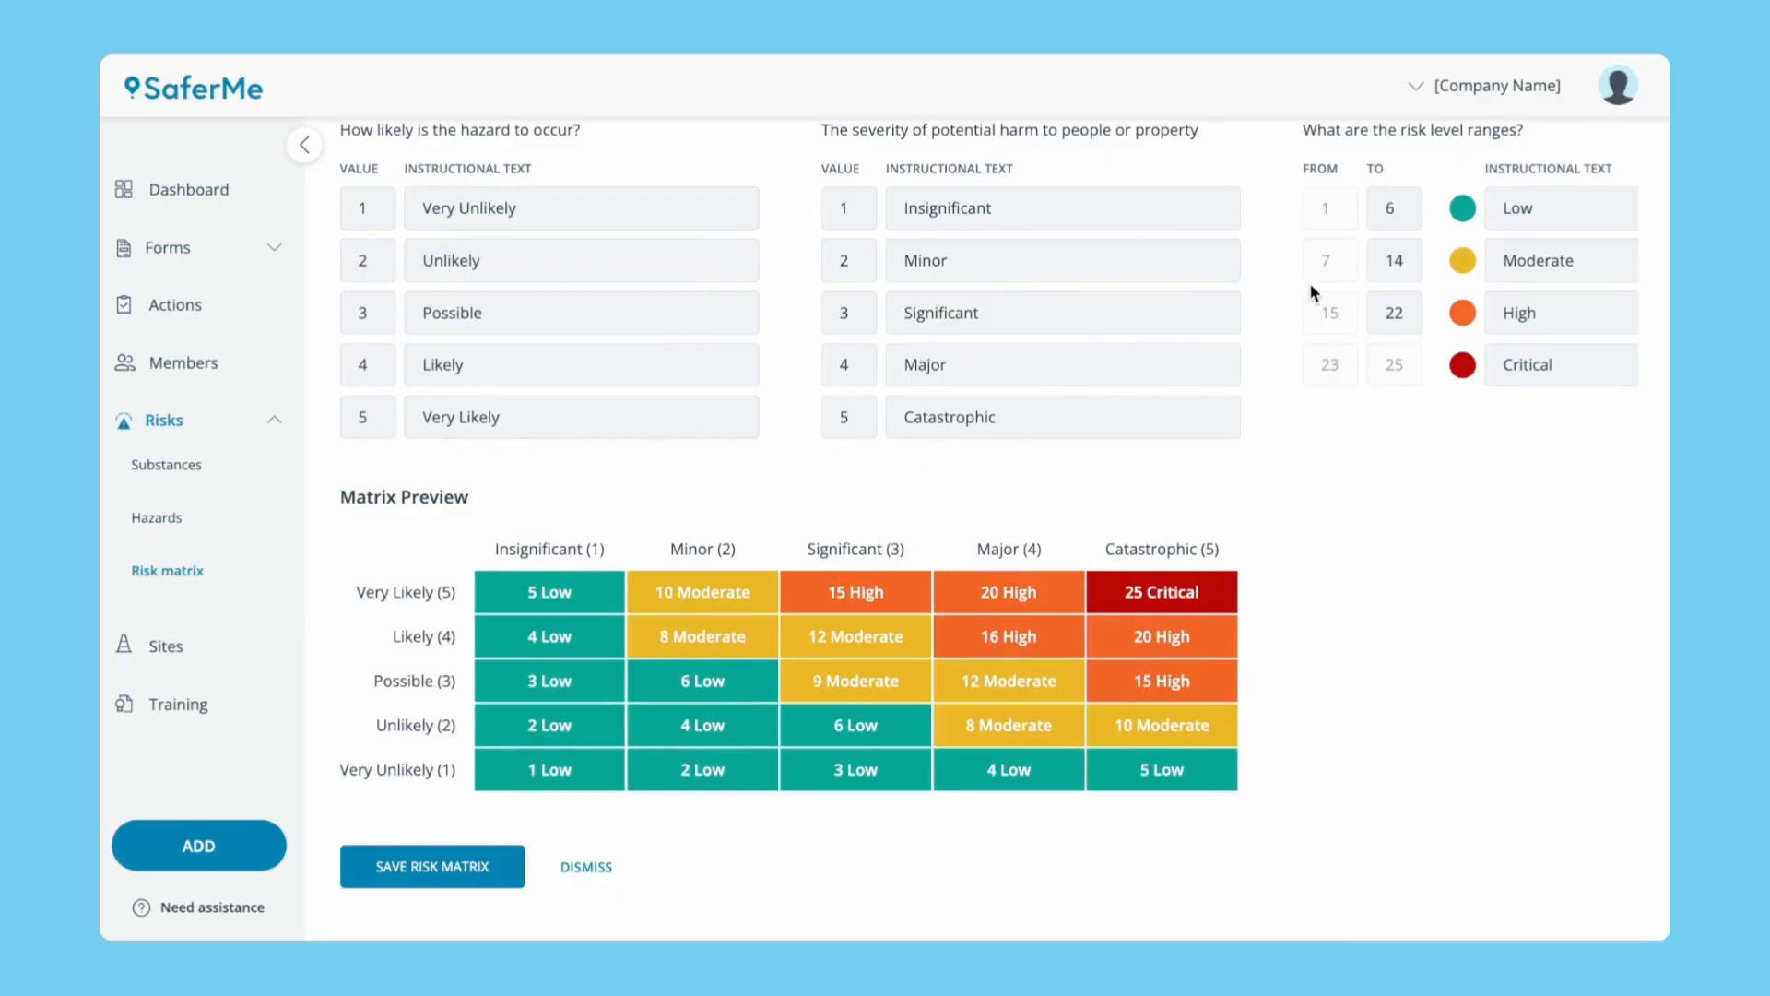
Set the risk range upper limits to 4, 11 and 19, and save the risk matrix.
double_click(1394, 312)
text(19)
double_click(1395, 207)
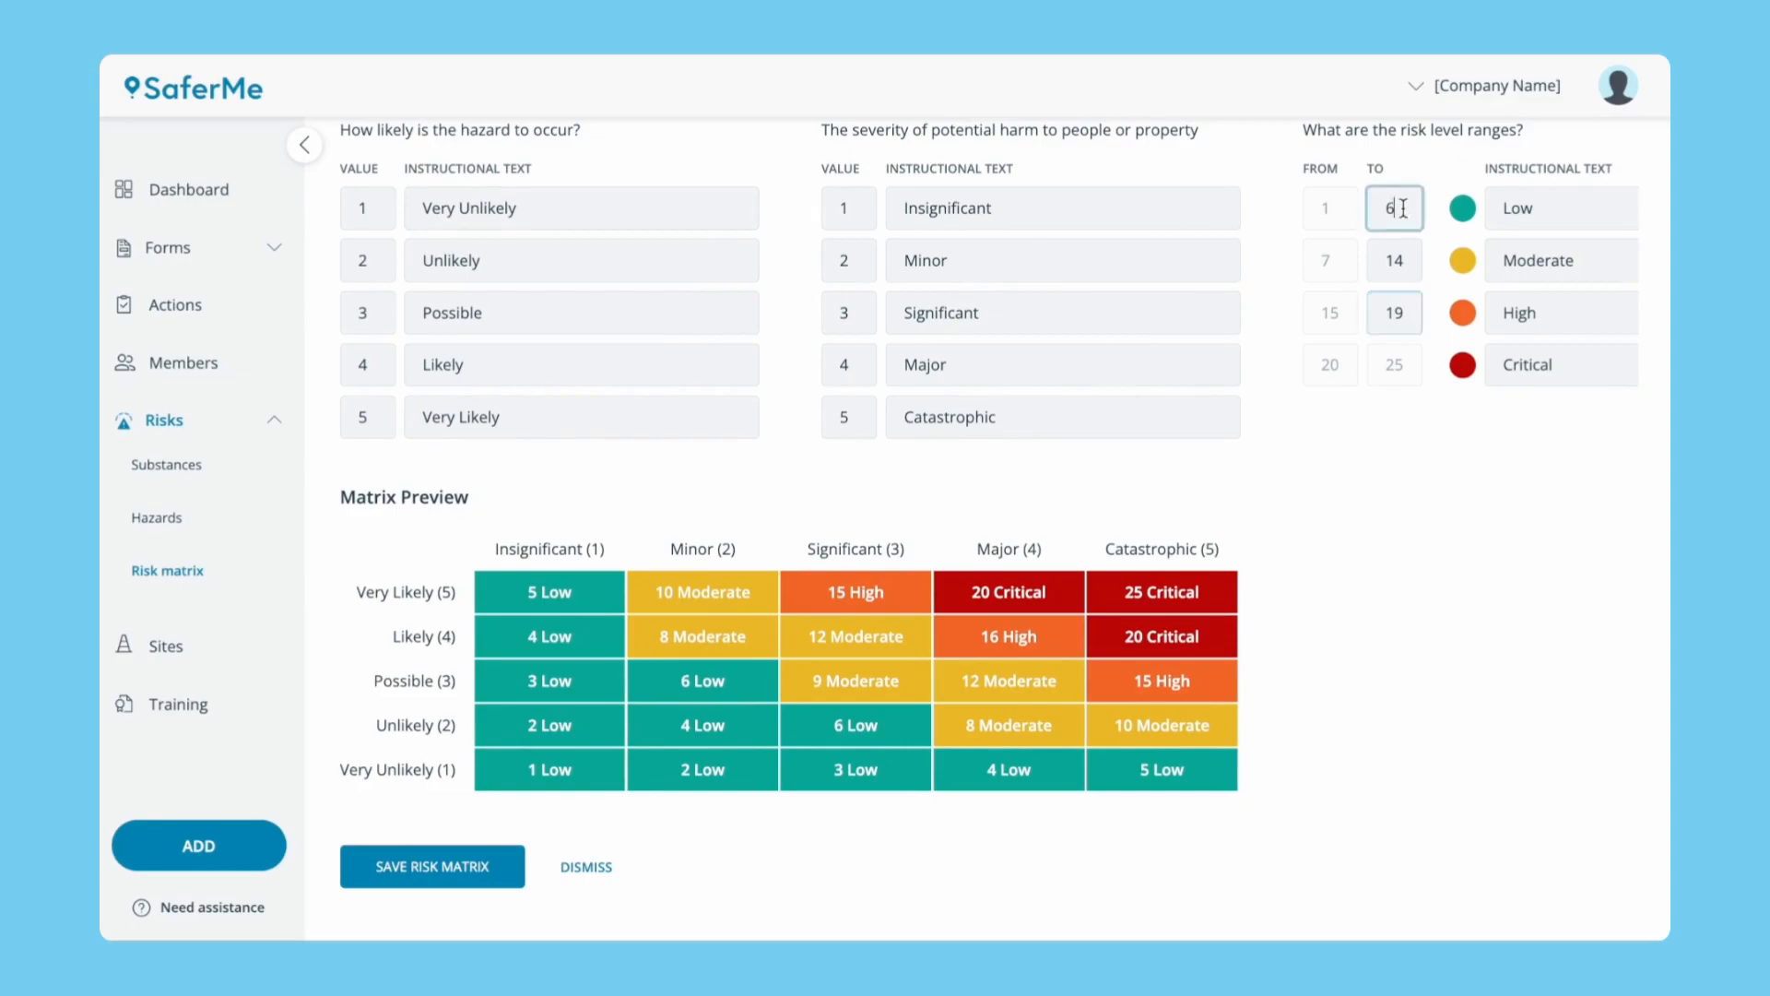
text(4)
click(1401, 268)
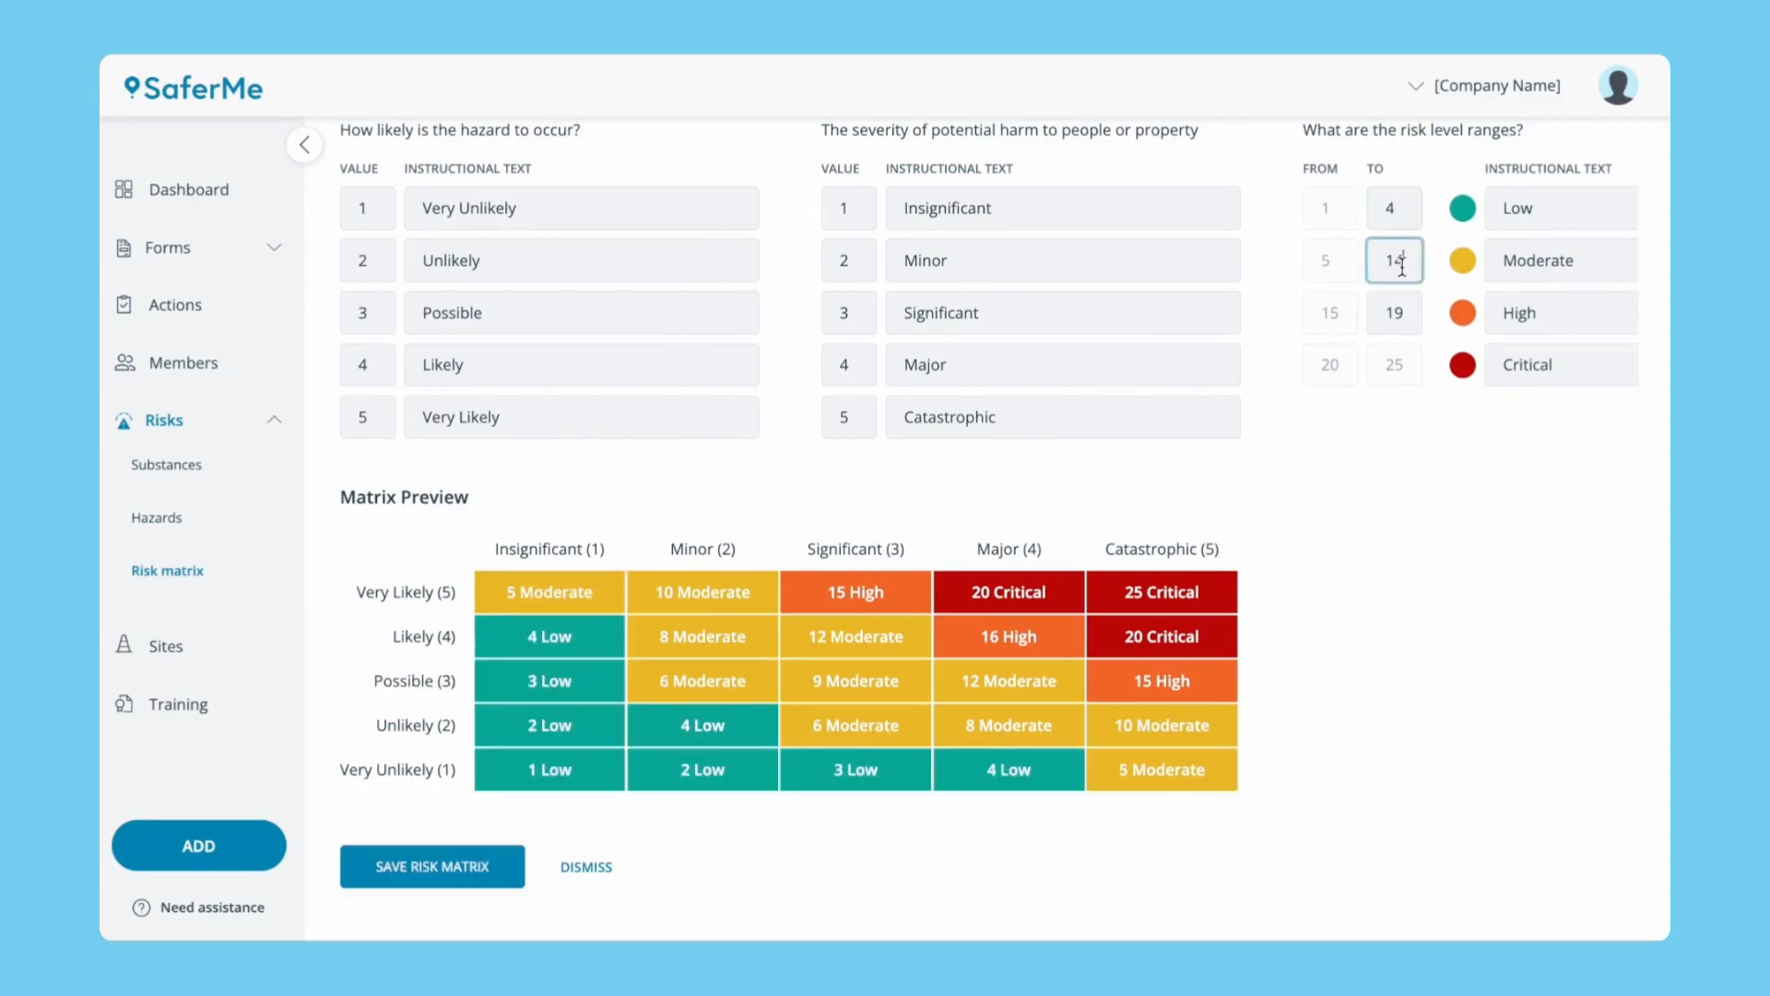
key(BackSpace)
text(1)
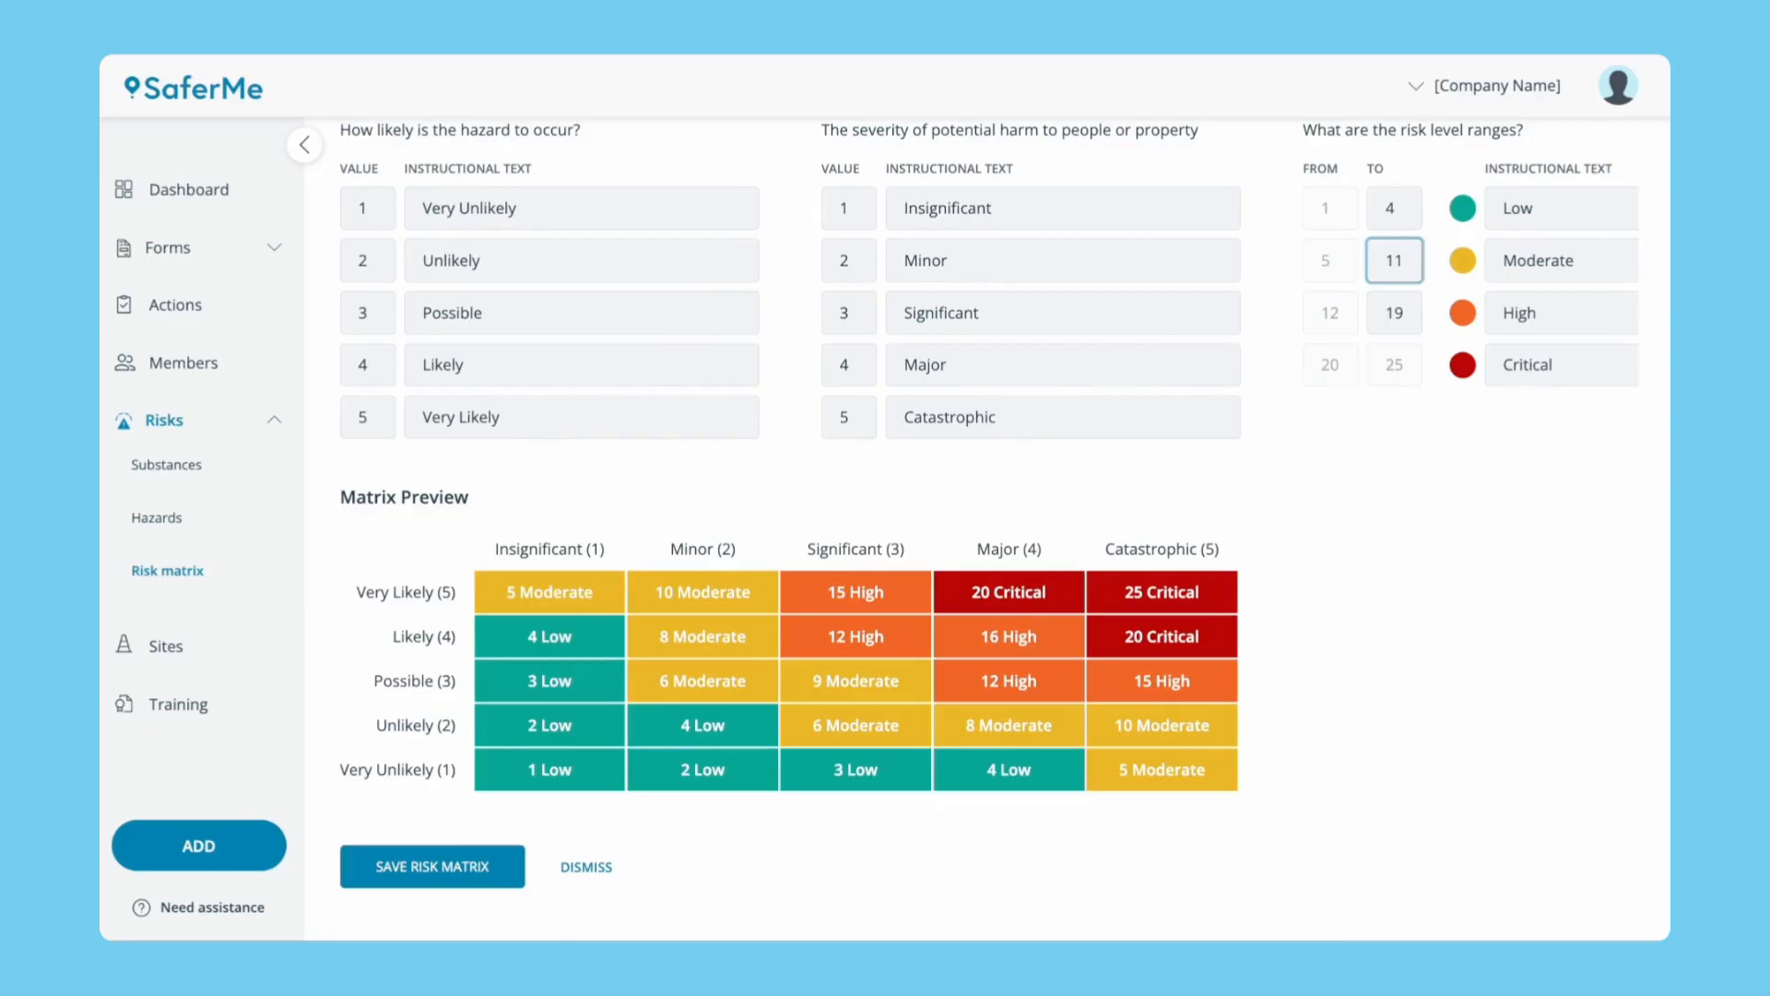
click(1394, 435)
click(451, 868)
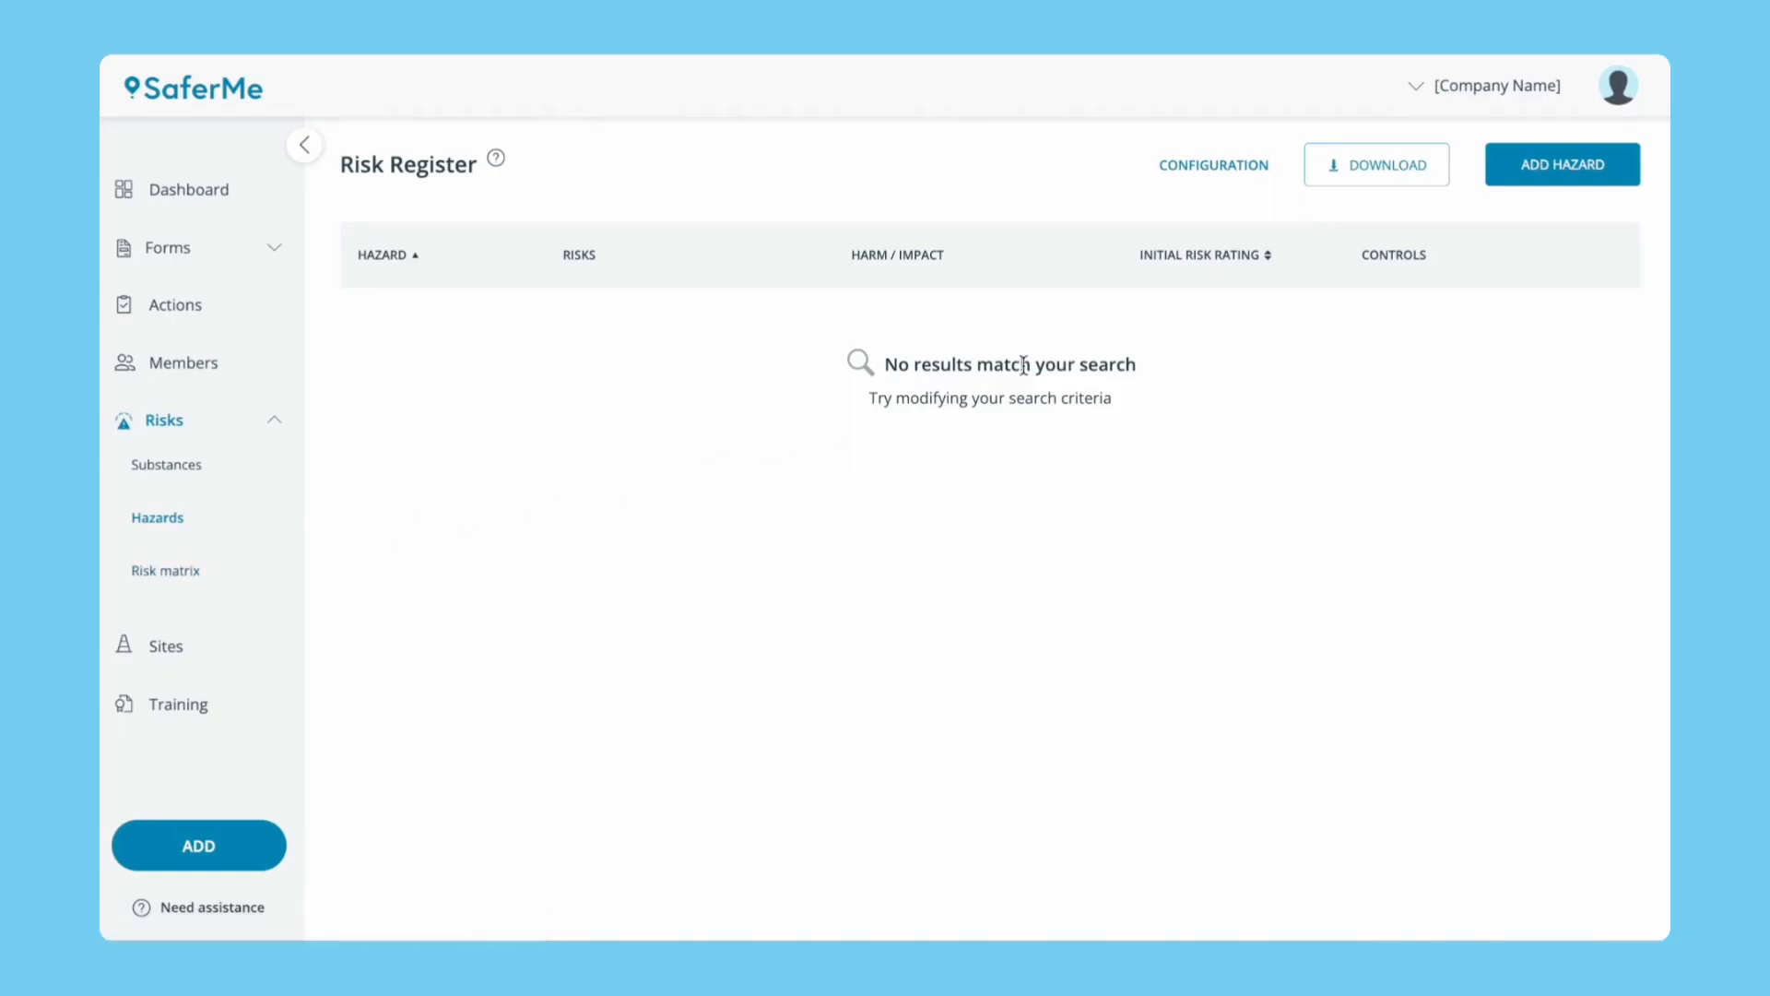
Start a new hazard named Manual Handling with risks such as lifting heavy loads and sudden load shifts.
click(1507, 178)
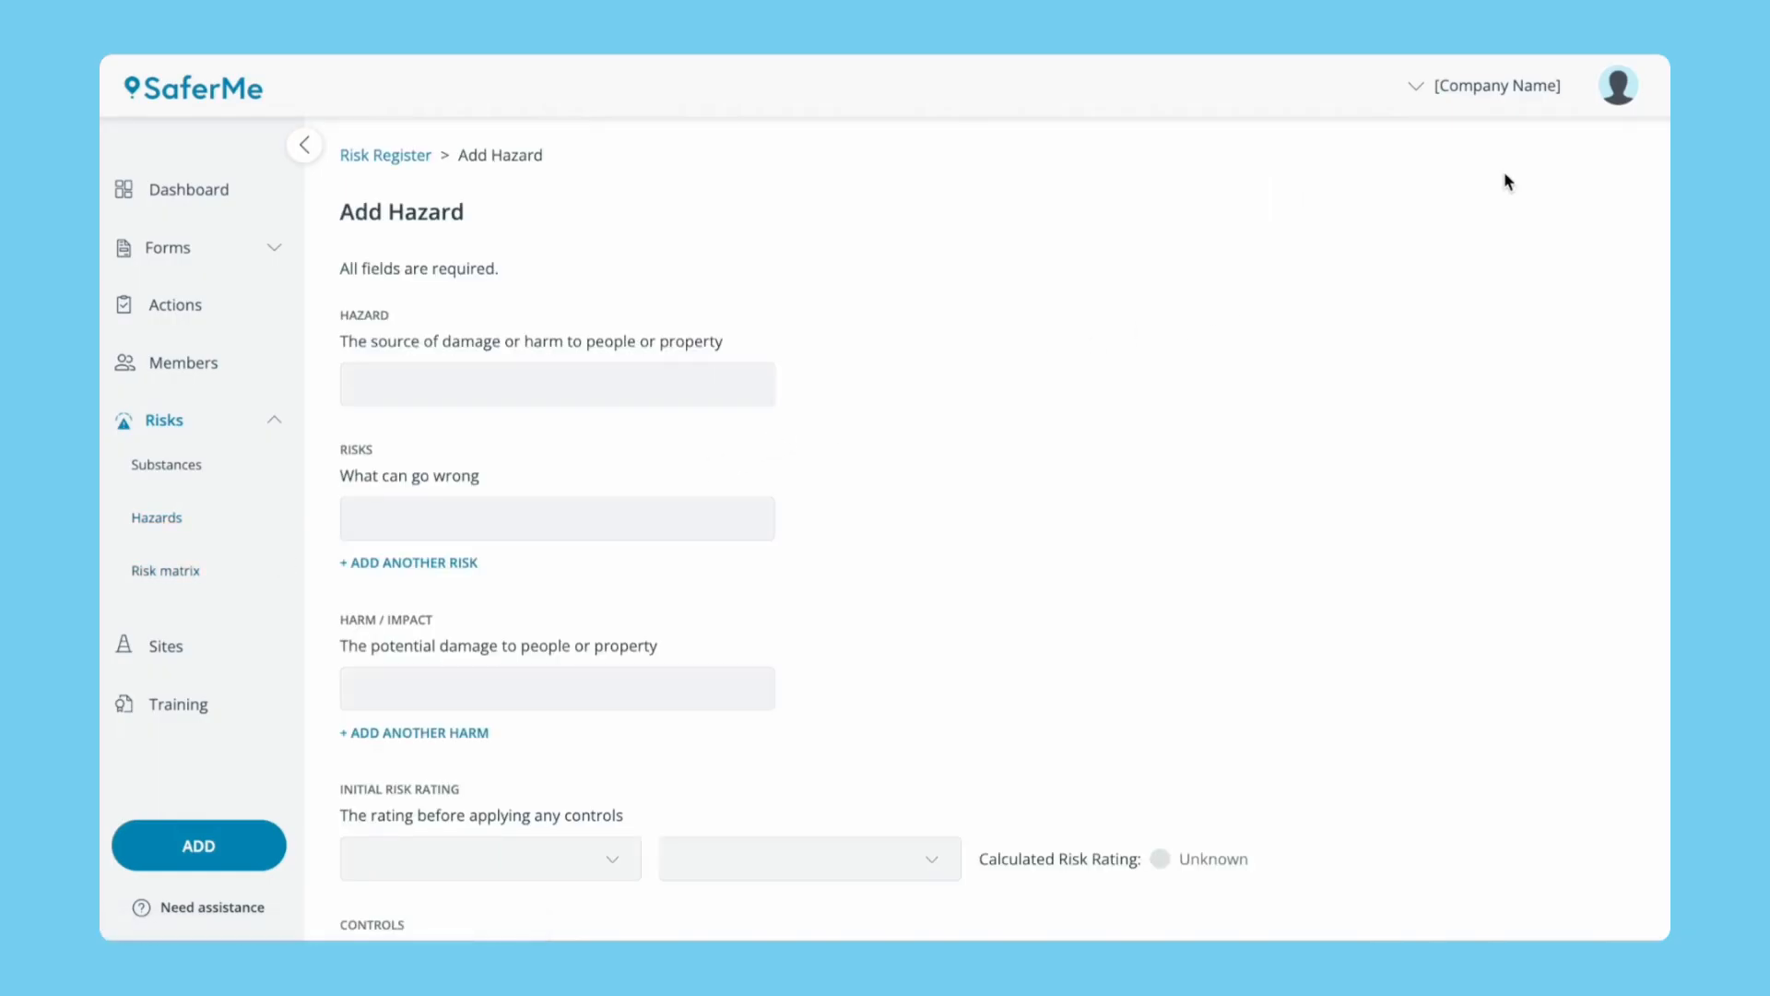
click(719, 382)
text(Manual Handling)
click(573, 517)
text(Lifting heavy or awkward loads)
click(455, 563)
text(Repetitive handling)
click(434, 613)
text(Poor posture (twisting, bending, overreaching))
click(434, 666)
text(Carrying over uneven or slippery surfaces)
click(459, 721)
text(Sudden load shifts)
List the harms, from musculoskeletal and back injuries to fatigue-related injuries over time.
scroll(458, 728, down, 4)
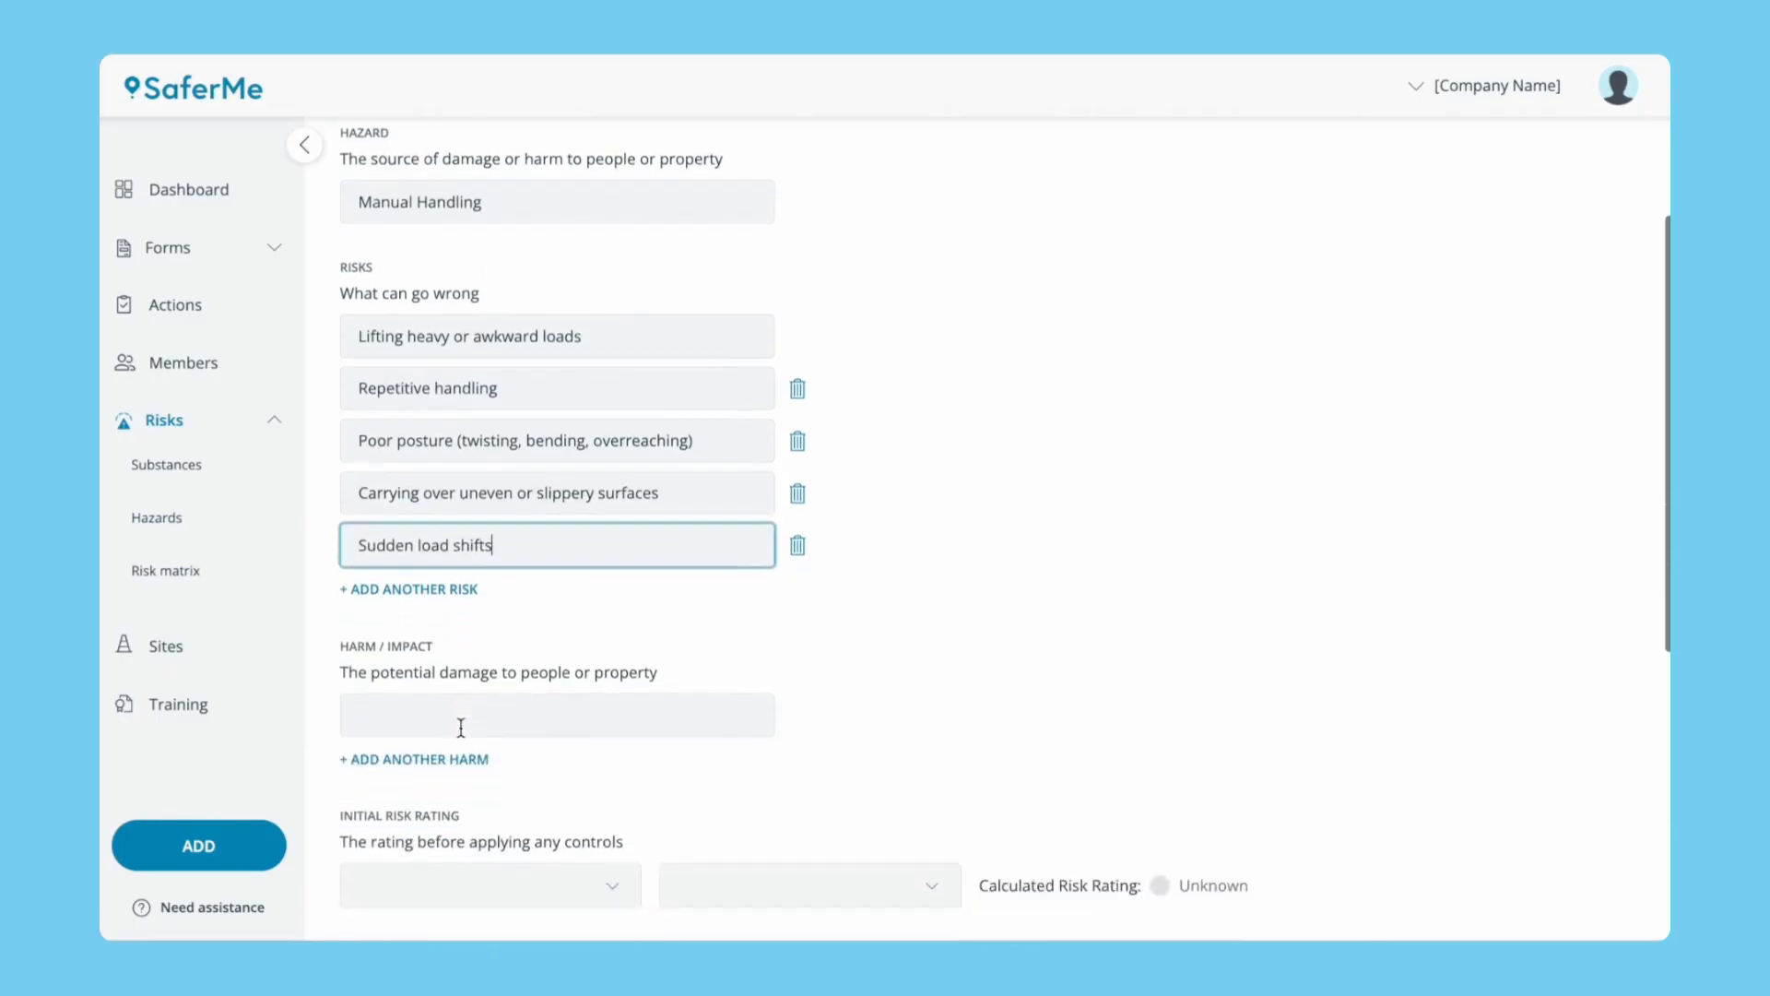
click(510, 531)
text(Musculoskeletal injuries (strains, sprains))
click(459, 583)
click(459, 584)
text(Back injuries (acute or chronic))
click(461, 637)
click(461, 644)
text(Shoulder, neck, and wrist strain)
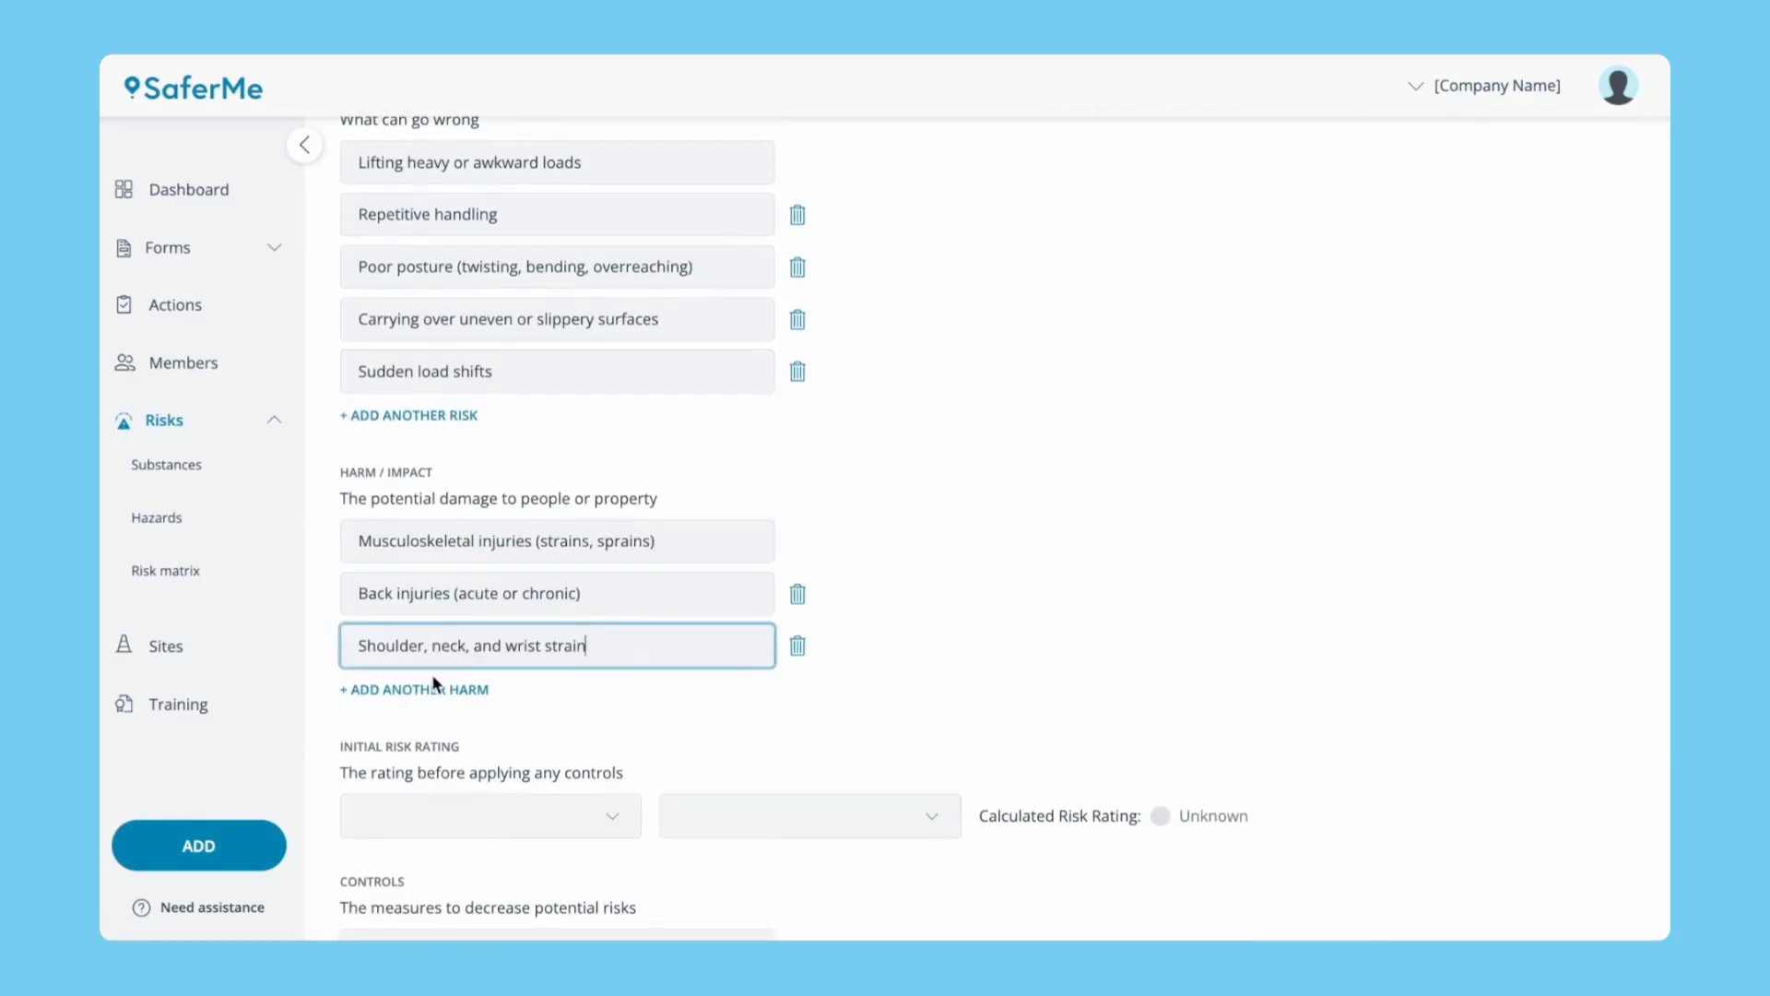
click(456, 689)
click(456, 701)
text(Slips, trips, and falls while carrying loads)
click(470, 742)
text(Fatigue-related injuries over time)
scroll(470, 737, down, 5)
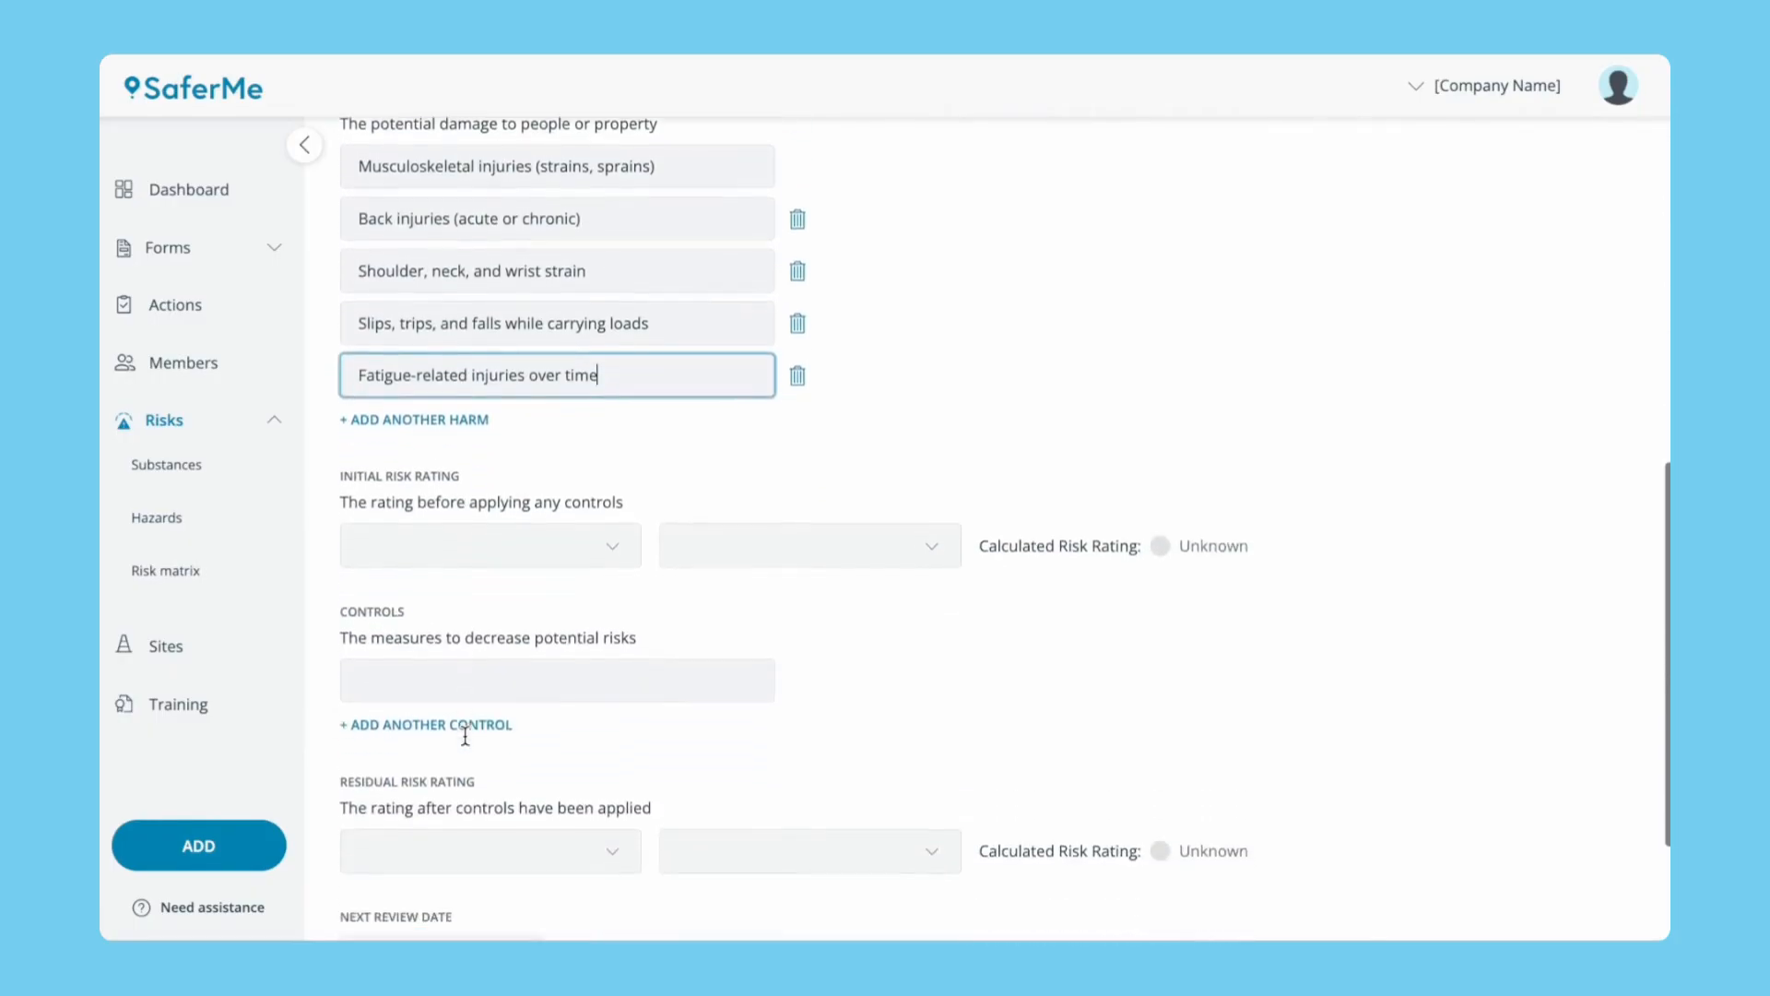
Rate the initial risk as Possible likelihood with Significant consequence.
click(485, 415)
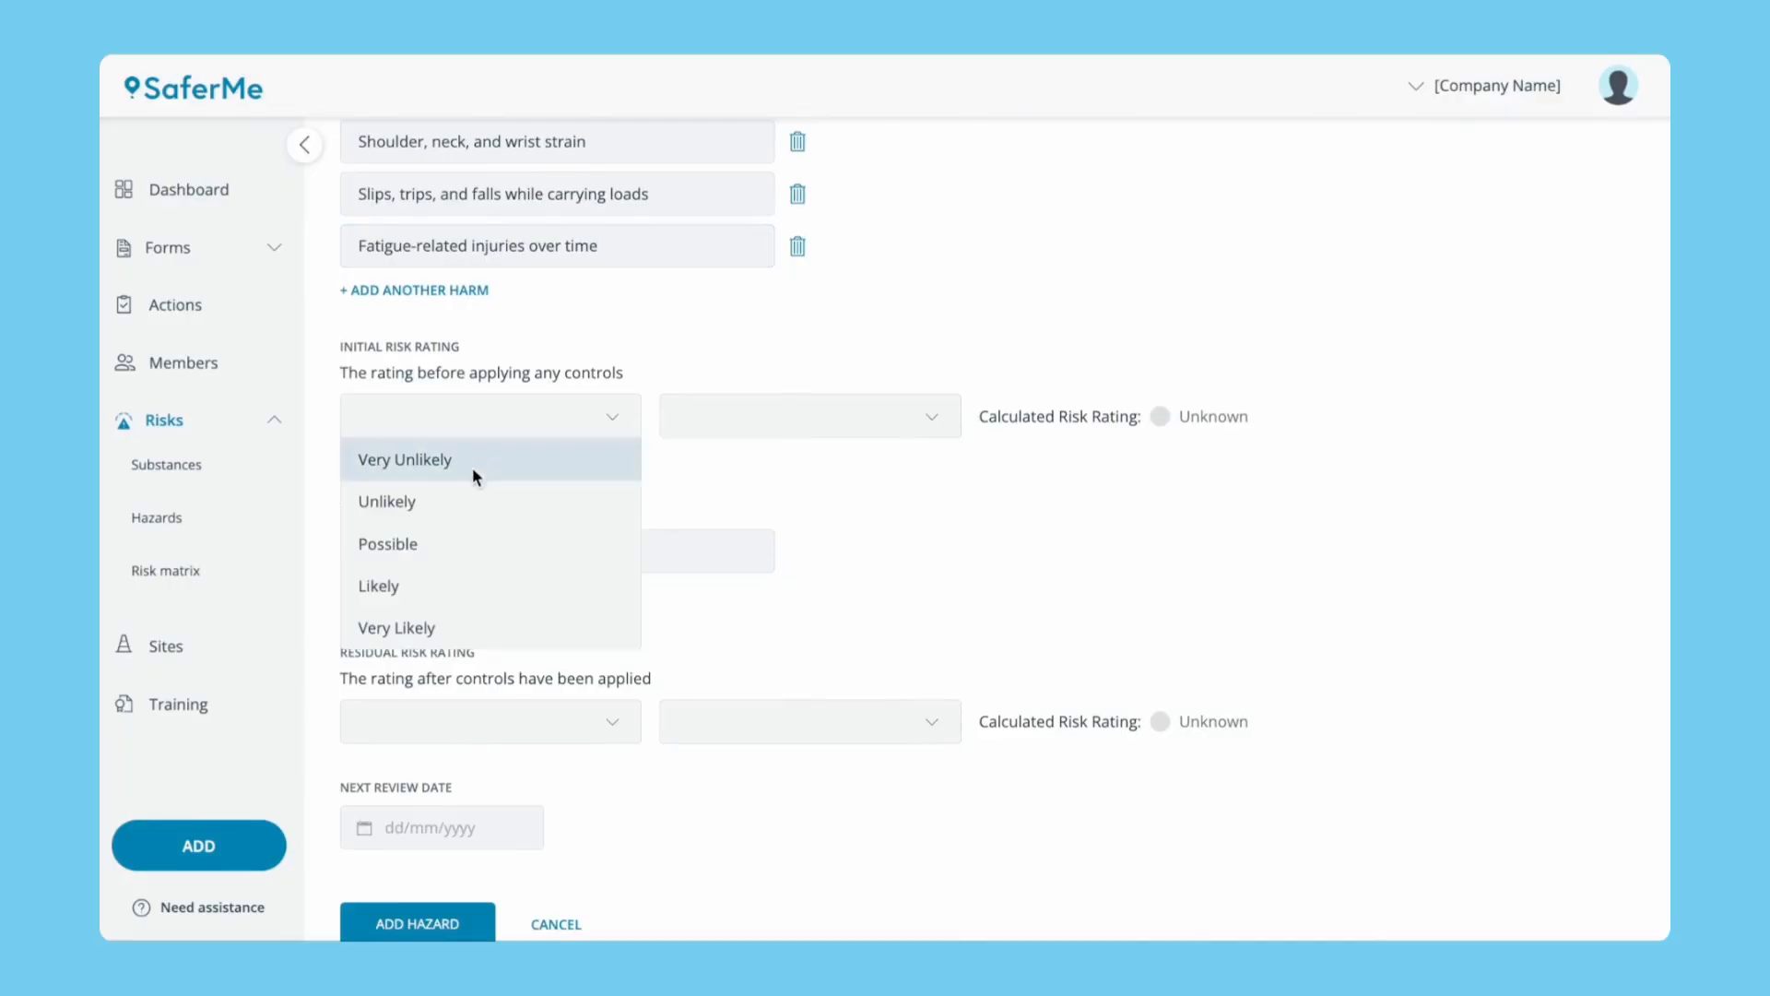
click(465, 539)
click(721, 411)
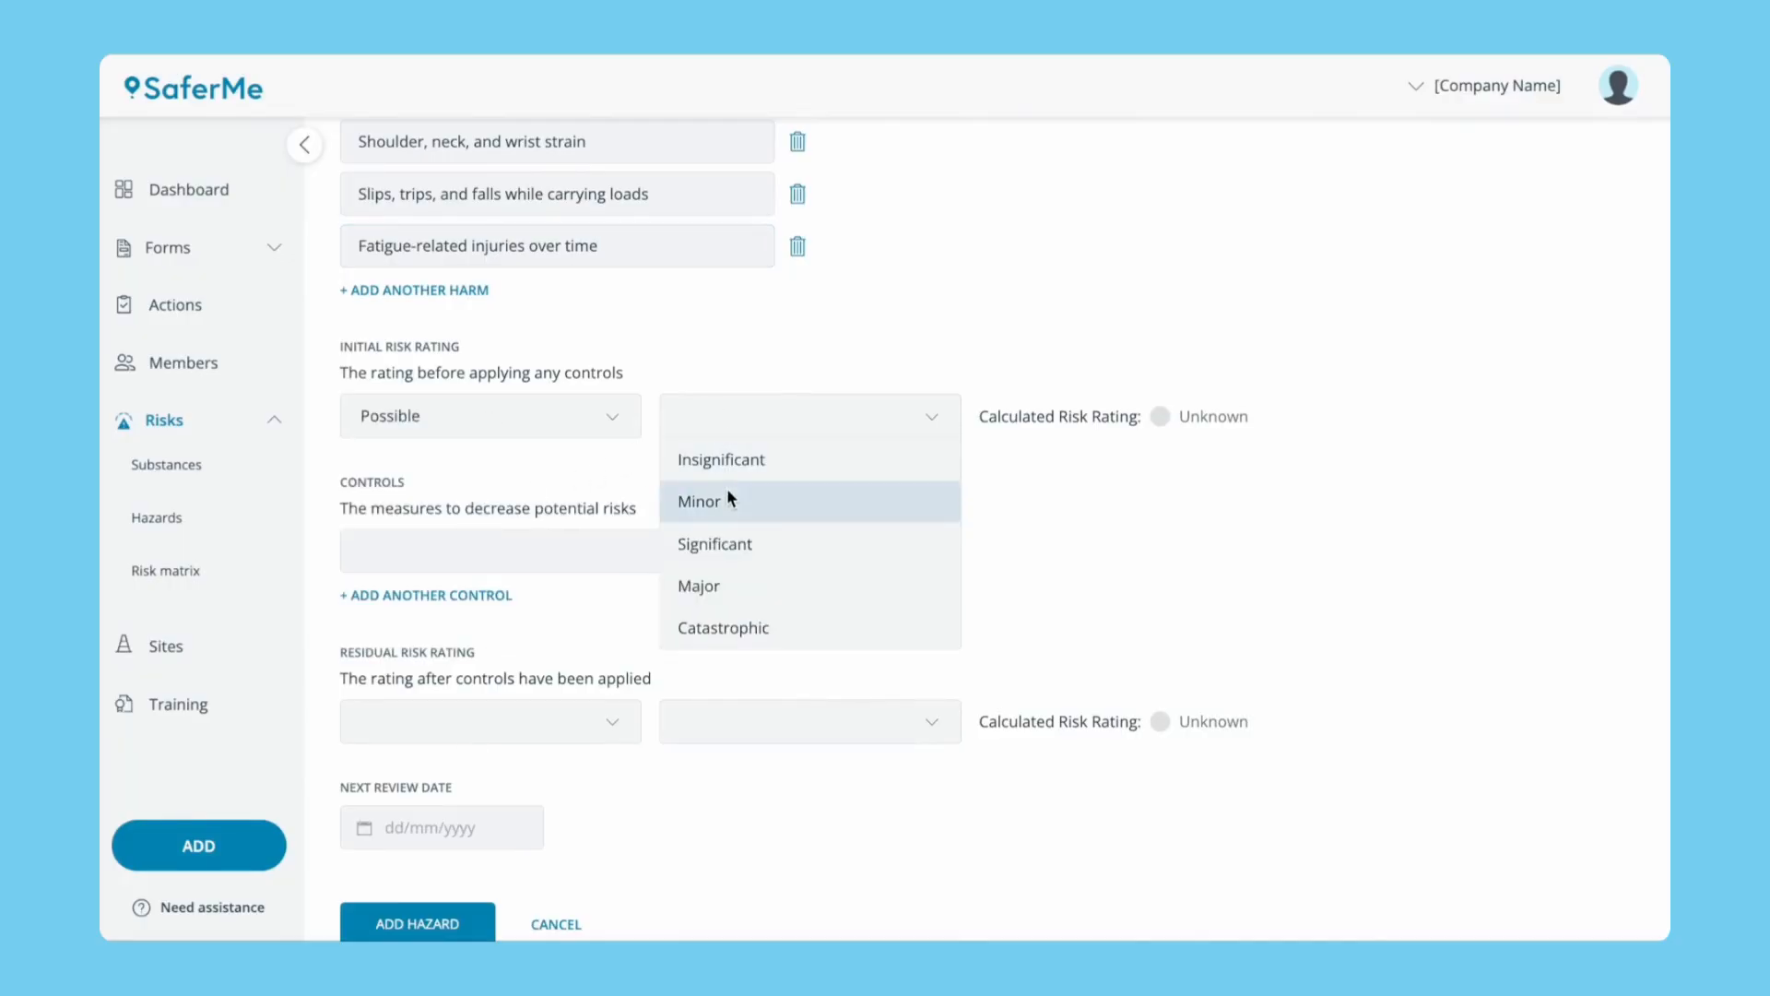
click(728, 544)
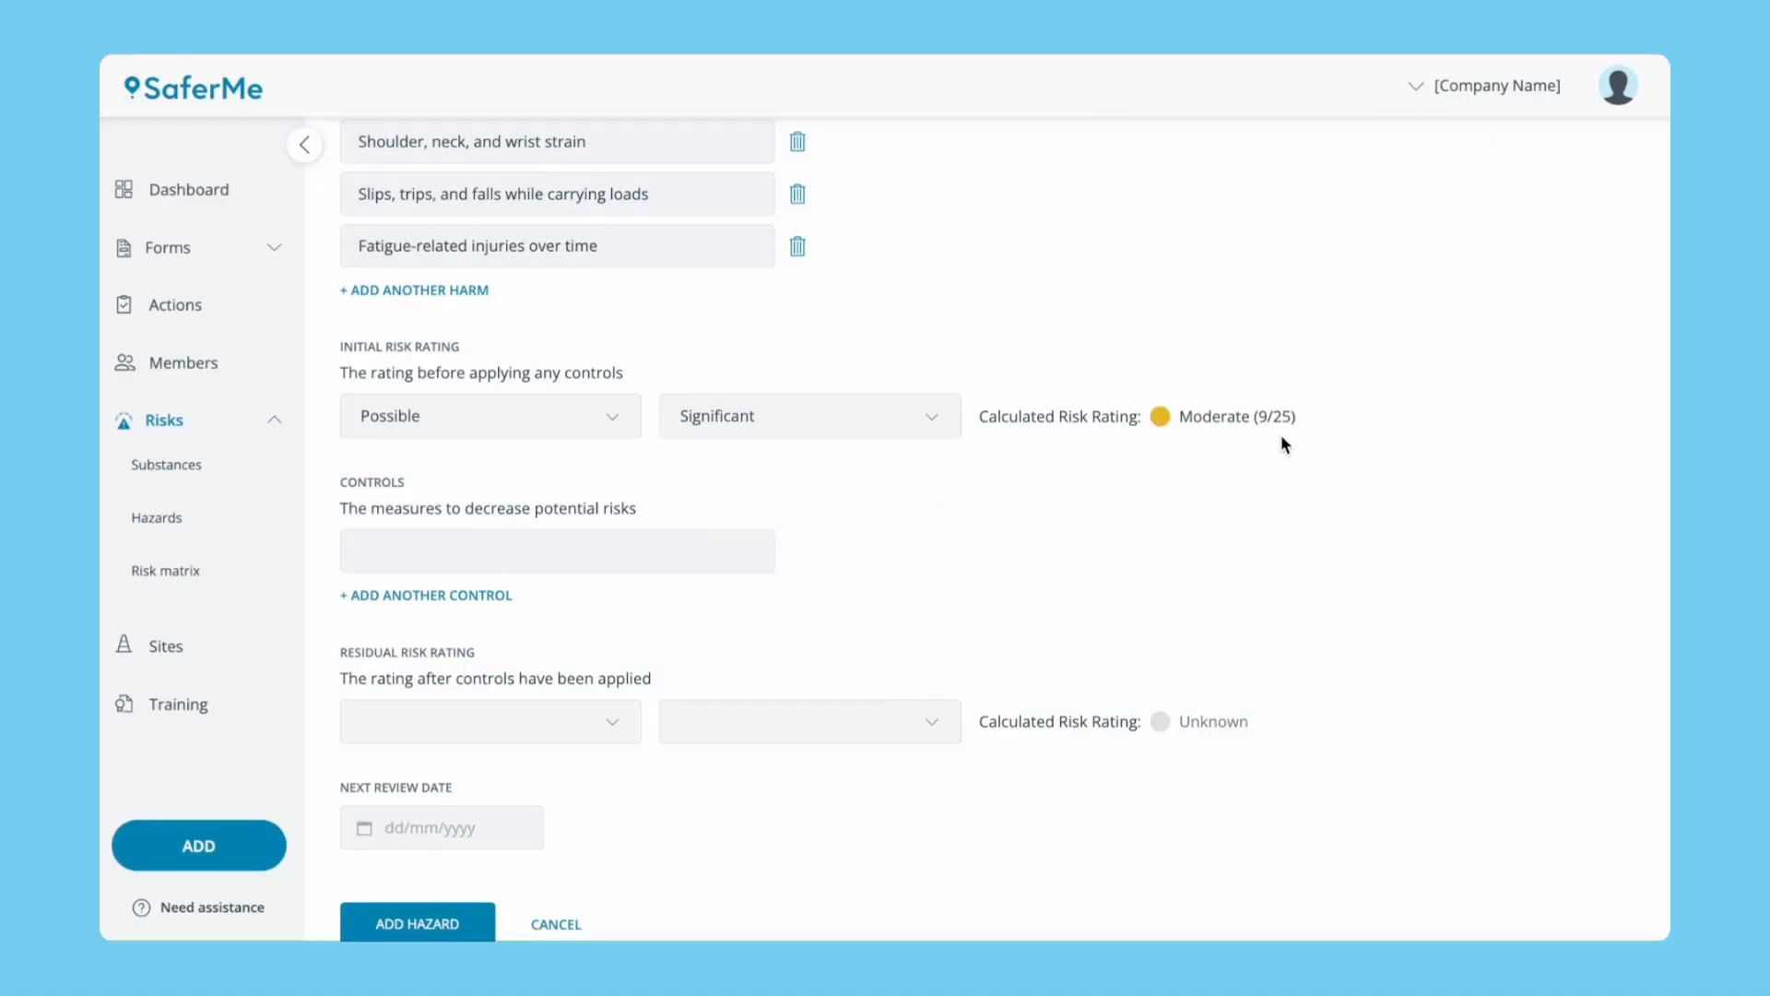
Add six control measures, from manual handling training and mechanical aids to appropriate PPE.
click(689, 551)
text(Provide manual handling training (safe lifting techniques))
click(440, 595)
click(440, 599)
text(Use mechanical aids (trolleys, carts) where feasible)
click(443, 648)
text(Ensure clear, even walkways free from slip/trip hazards)
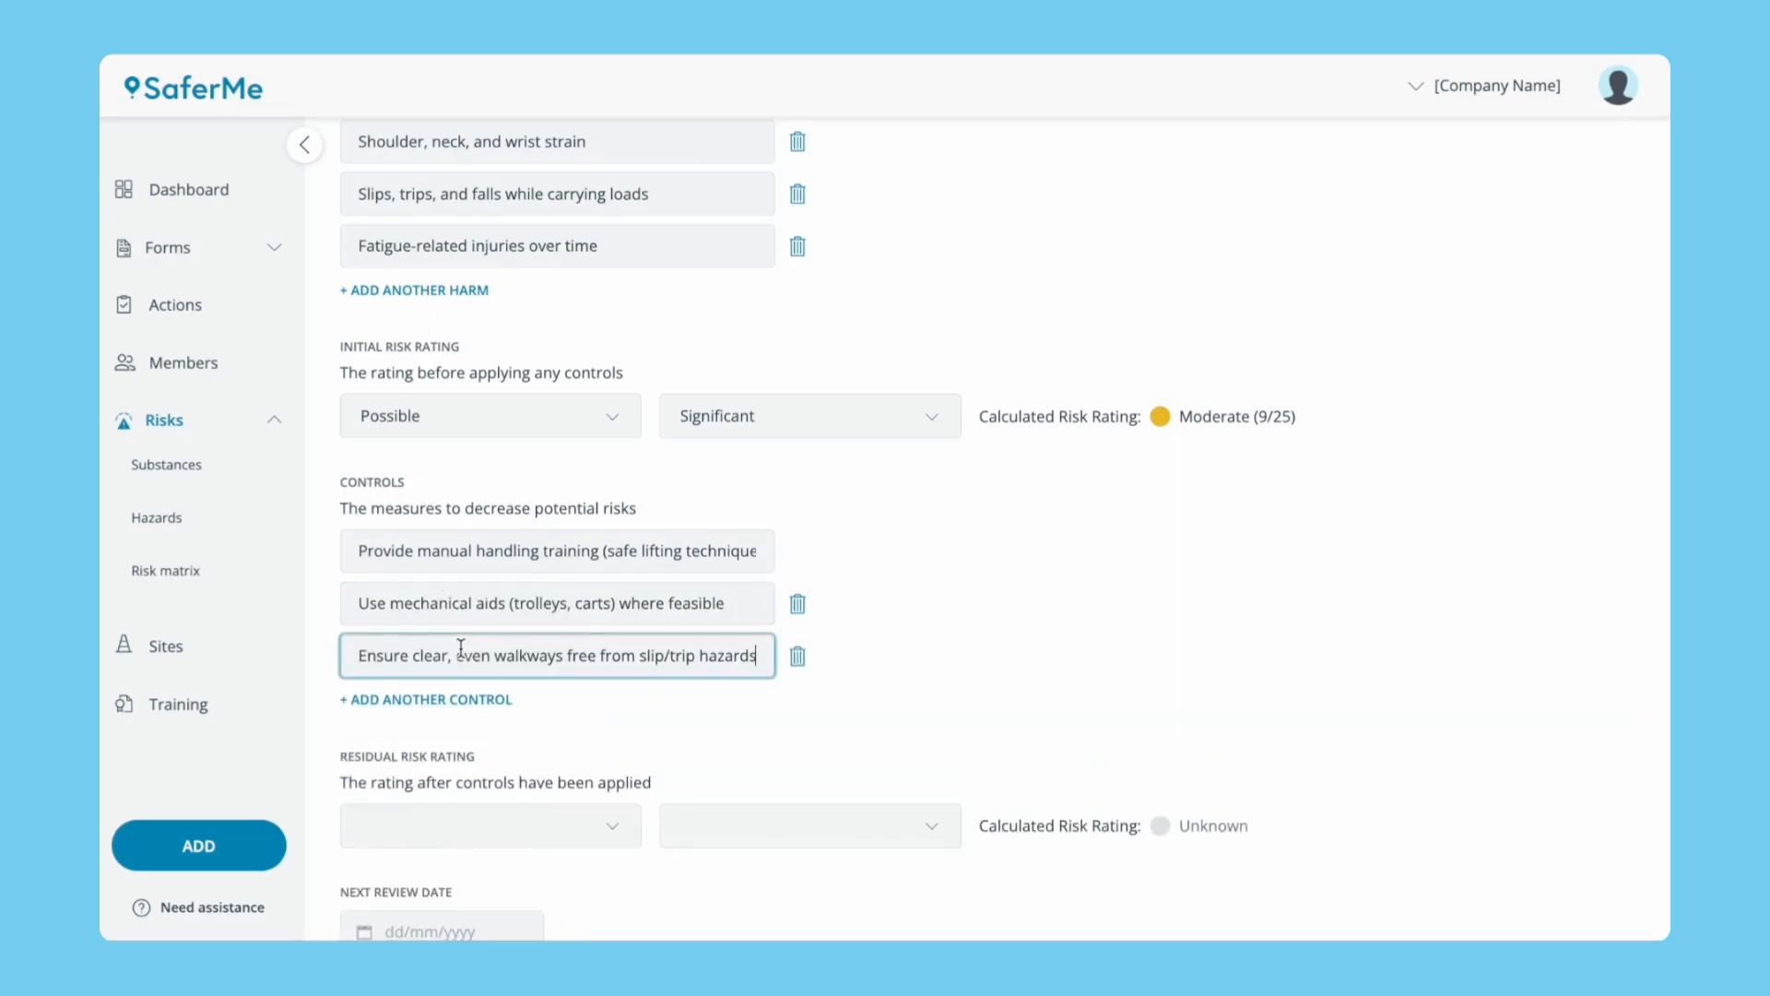
click(461, 700)
text(Avoid twisting. Encourage team lifts for heavier loads)
click(470, 753)
text(Rotate tasks to reduce repetitive strain)
click(484, 804)
text(Ensure appropriate PPE (e.g. gloves with grip))
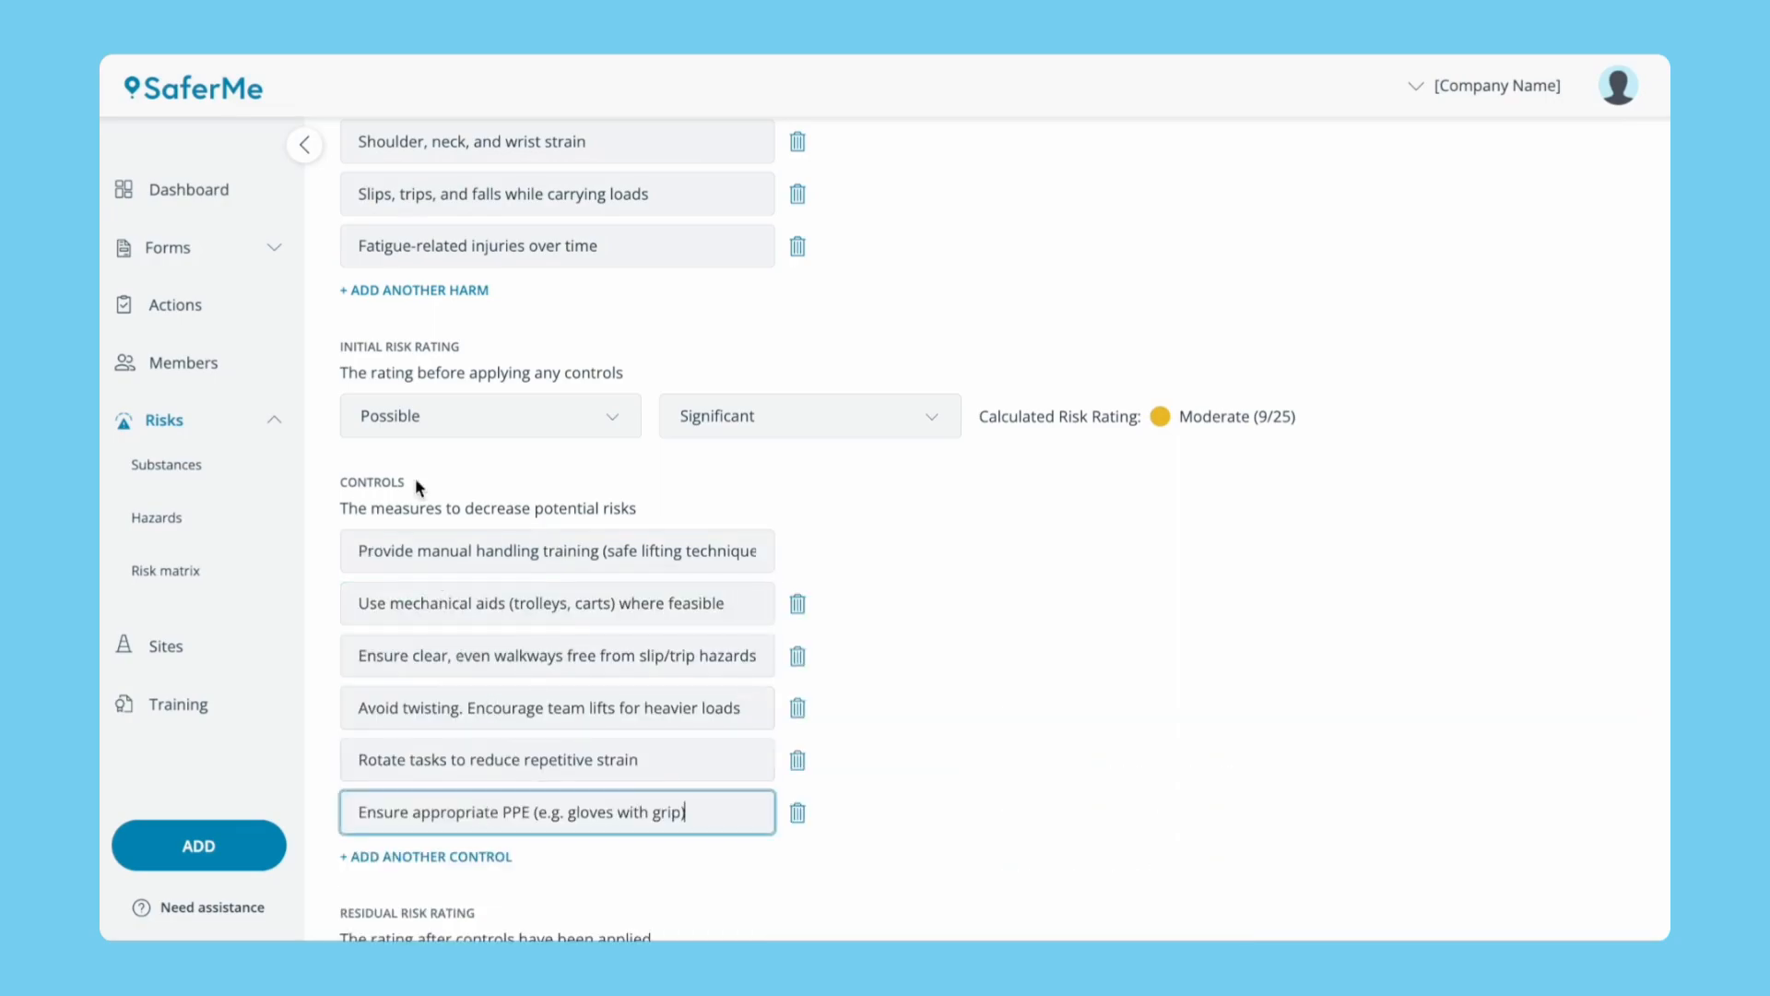
scroll(456, 637, down, 3)
Set the residual rating to Unlikely/Significant, review date 06/05/2027, and save the hazard.
click(455, 637)
click(448, 730)
click(695, 660)
click(702, 775)
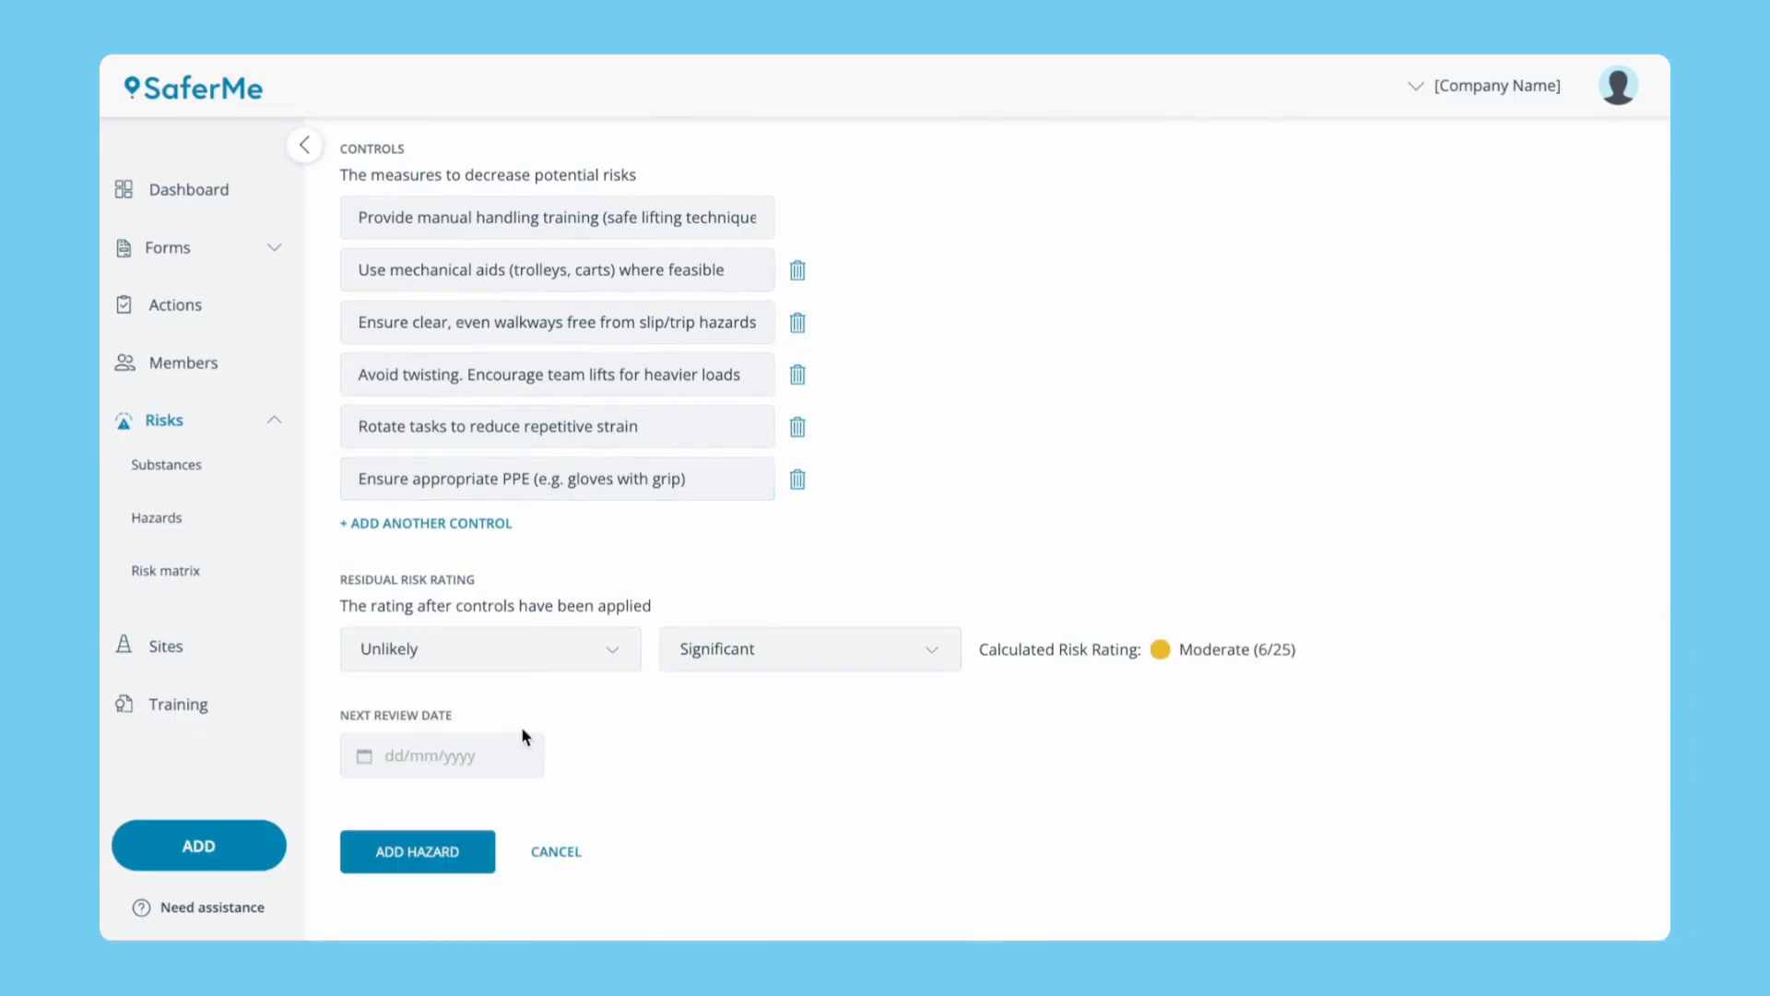
click(467, 753)
click(614, 395)
scroll(591, 556, down, 1)
click(585, 583)
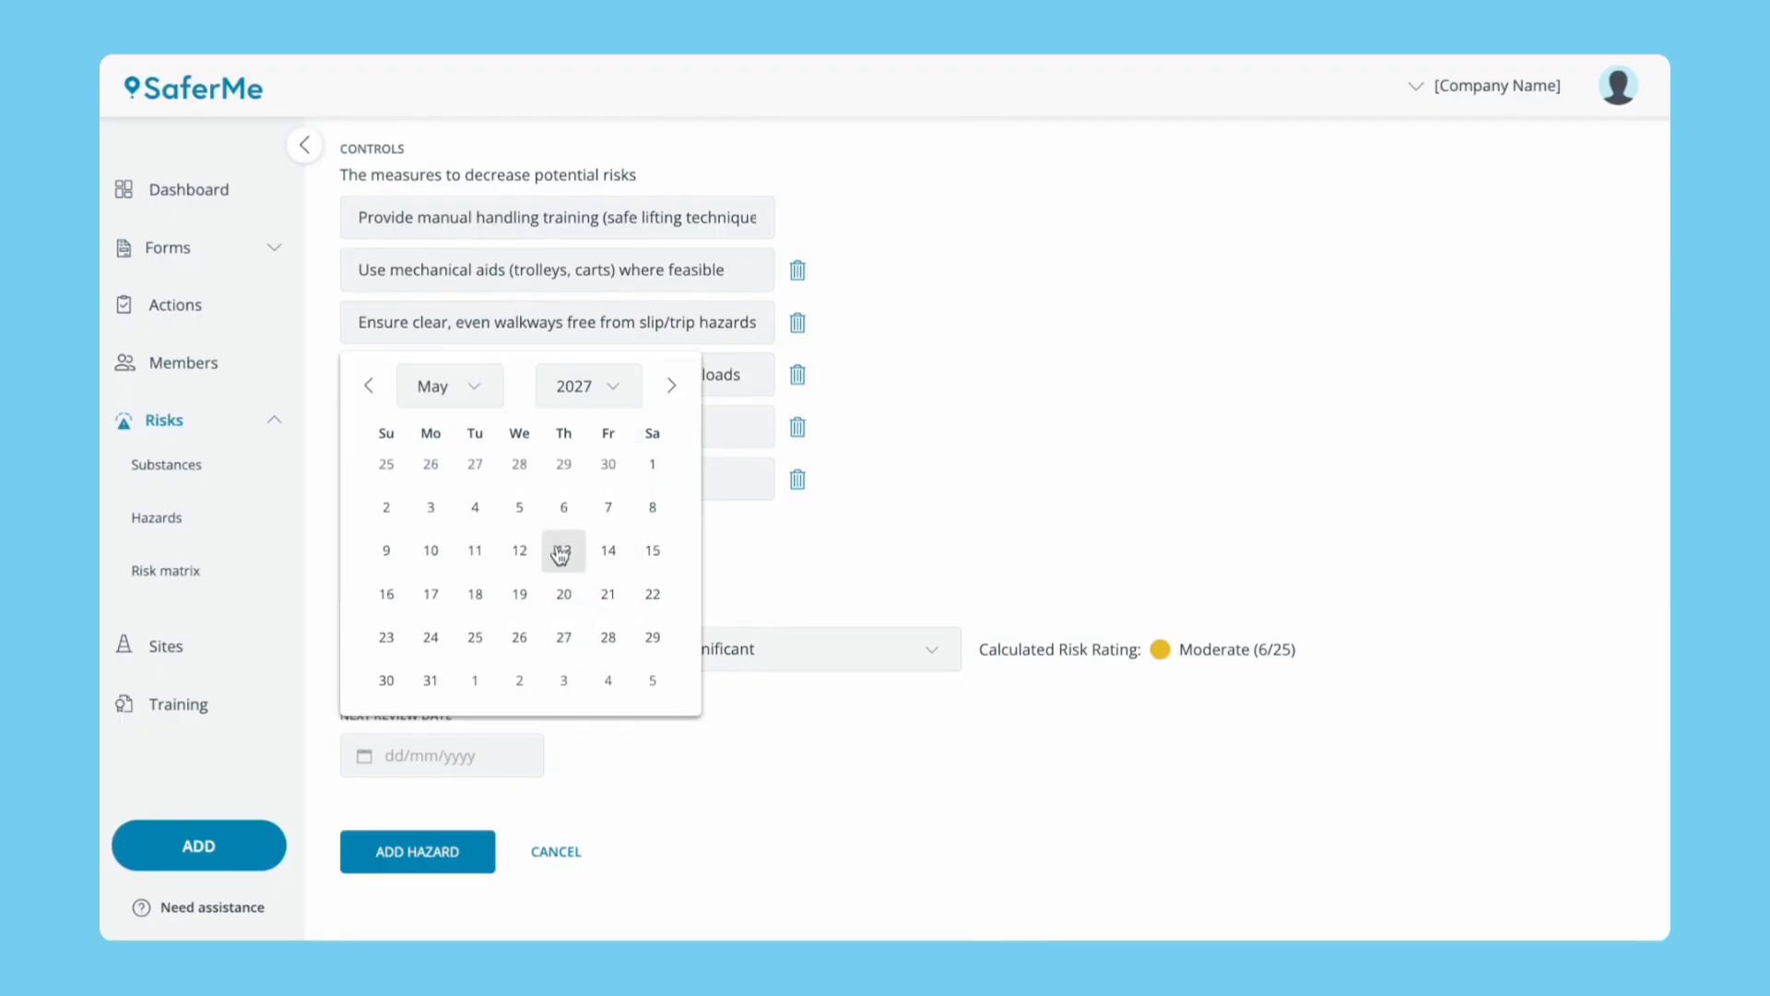
click(563, 507)
click(424, 856)
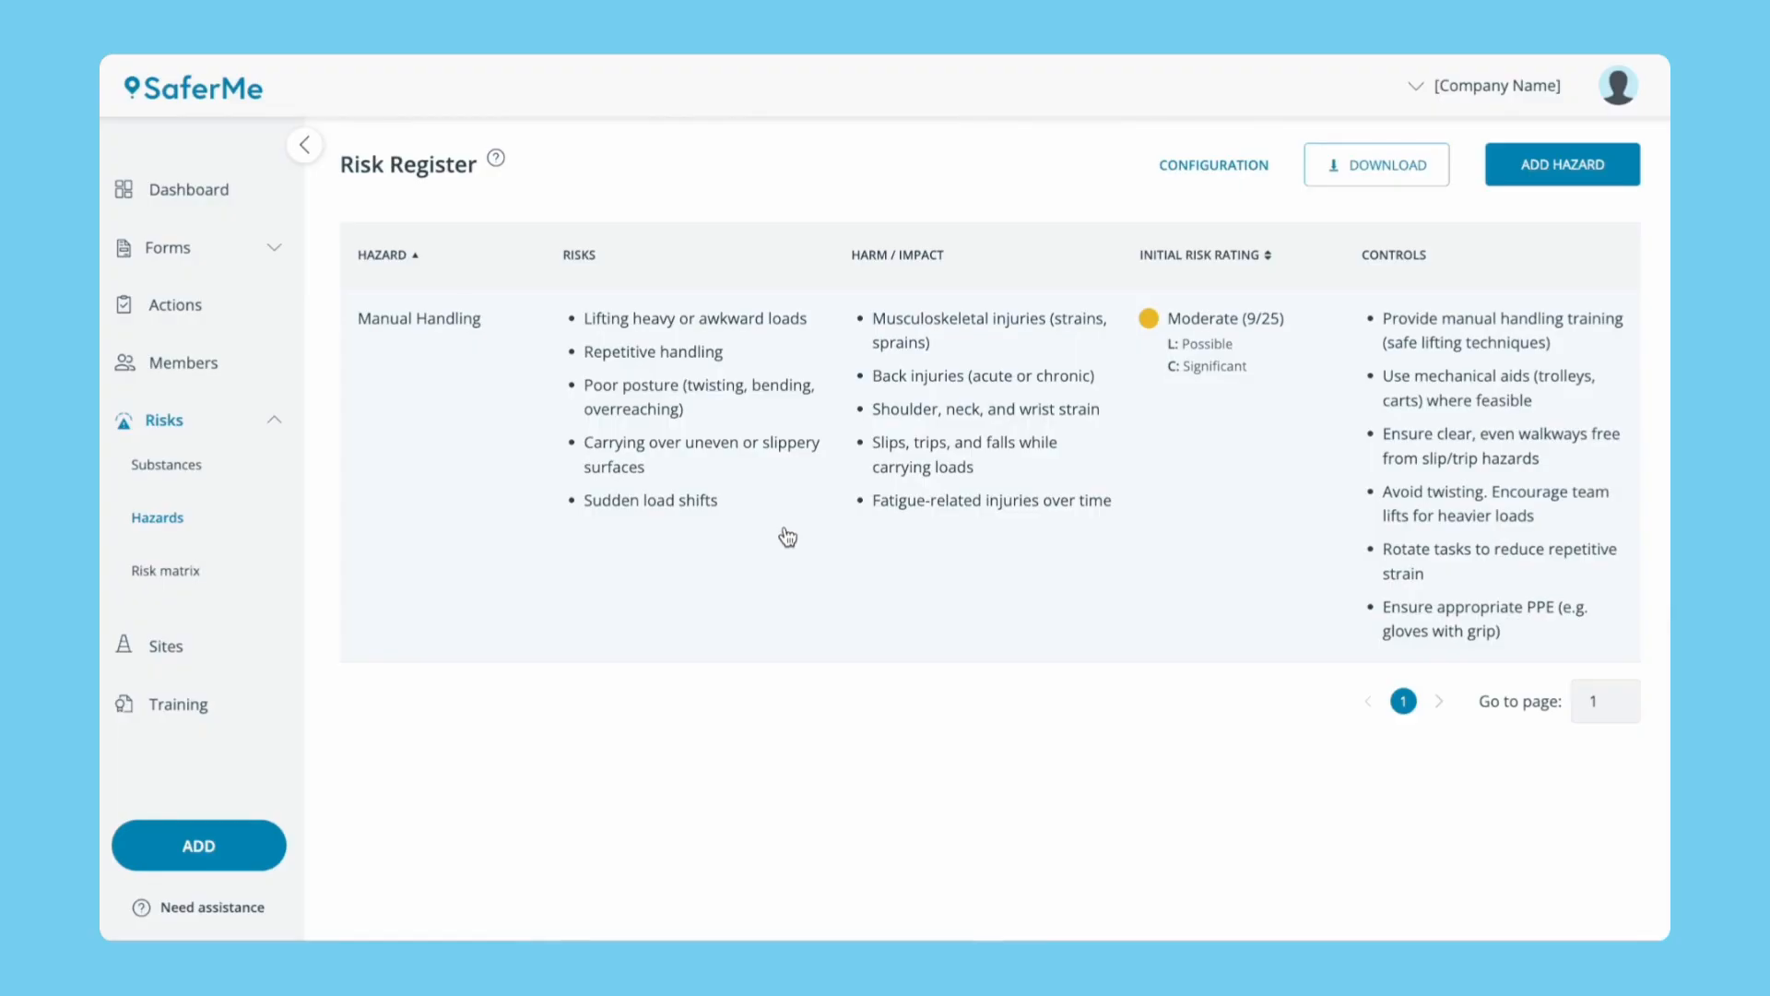
Delete Manual Handling's mechanical aids control with comment 'Mechanical aids not available' and check its history.
click(787, 537)
click(1522, 217)
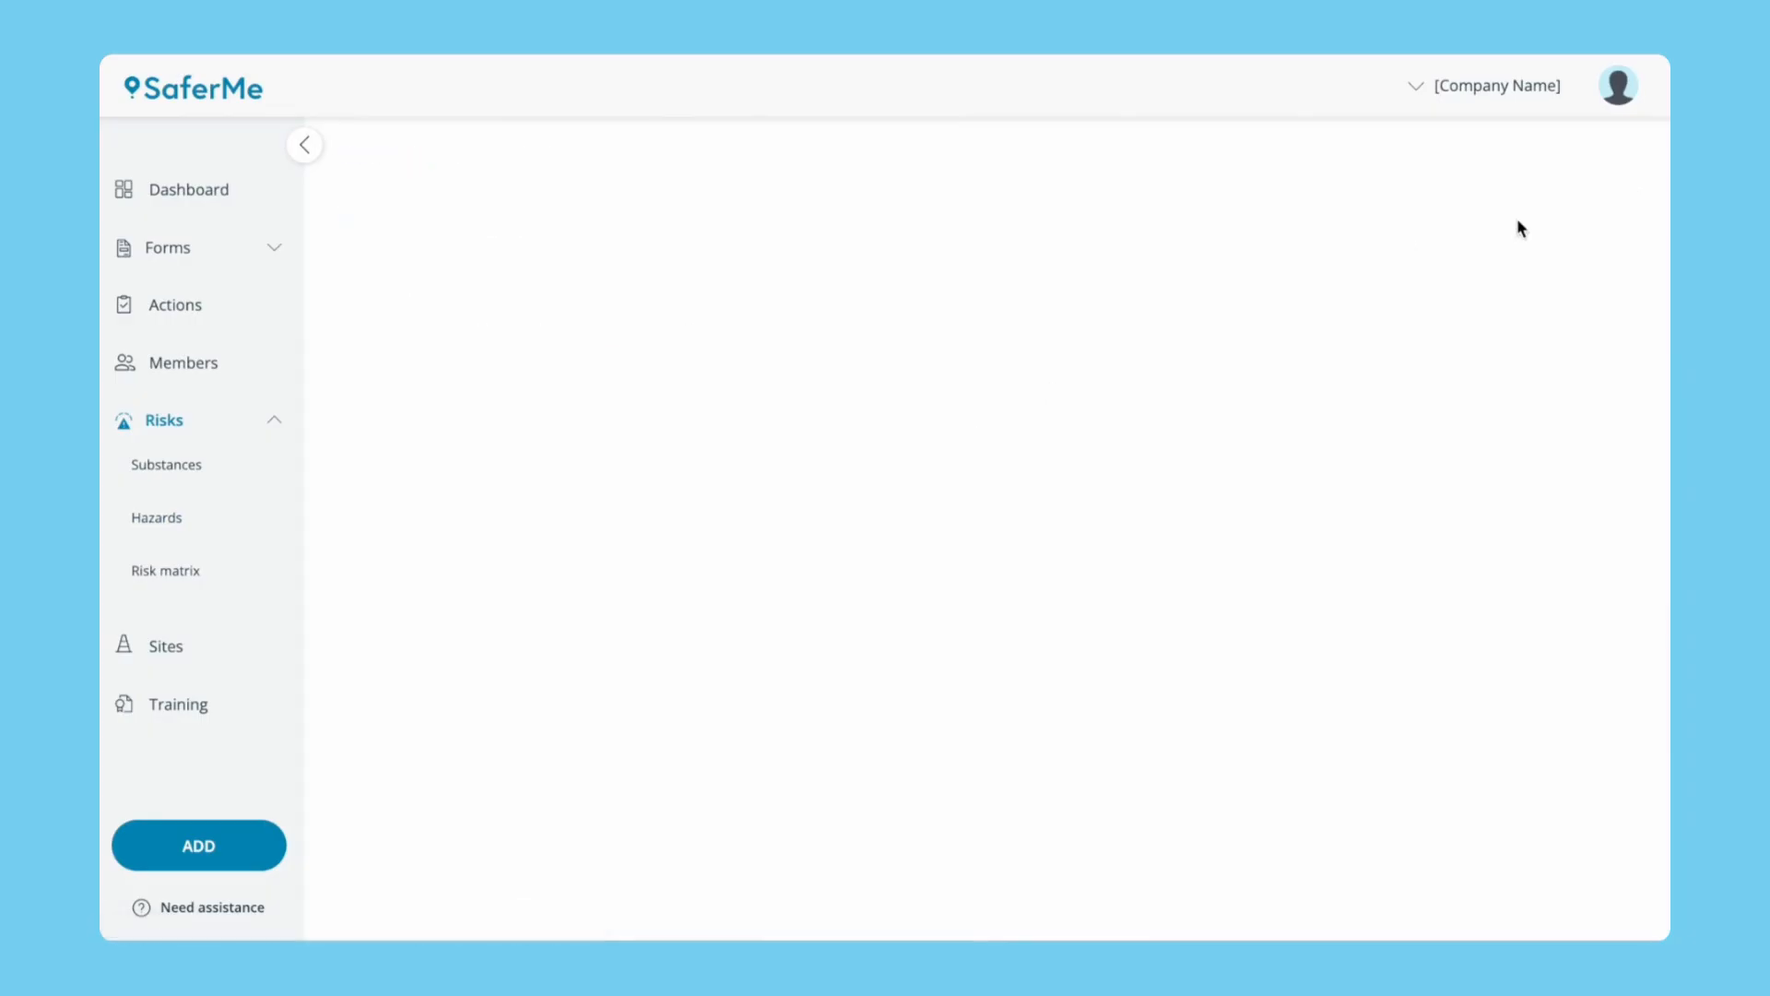
scroll(976, 763, down, 10)
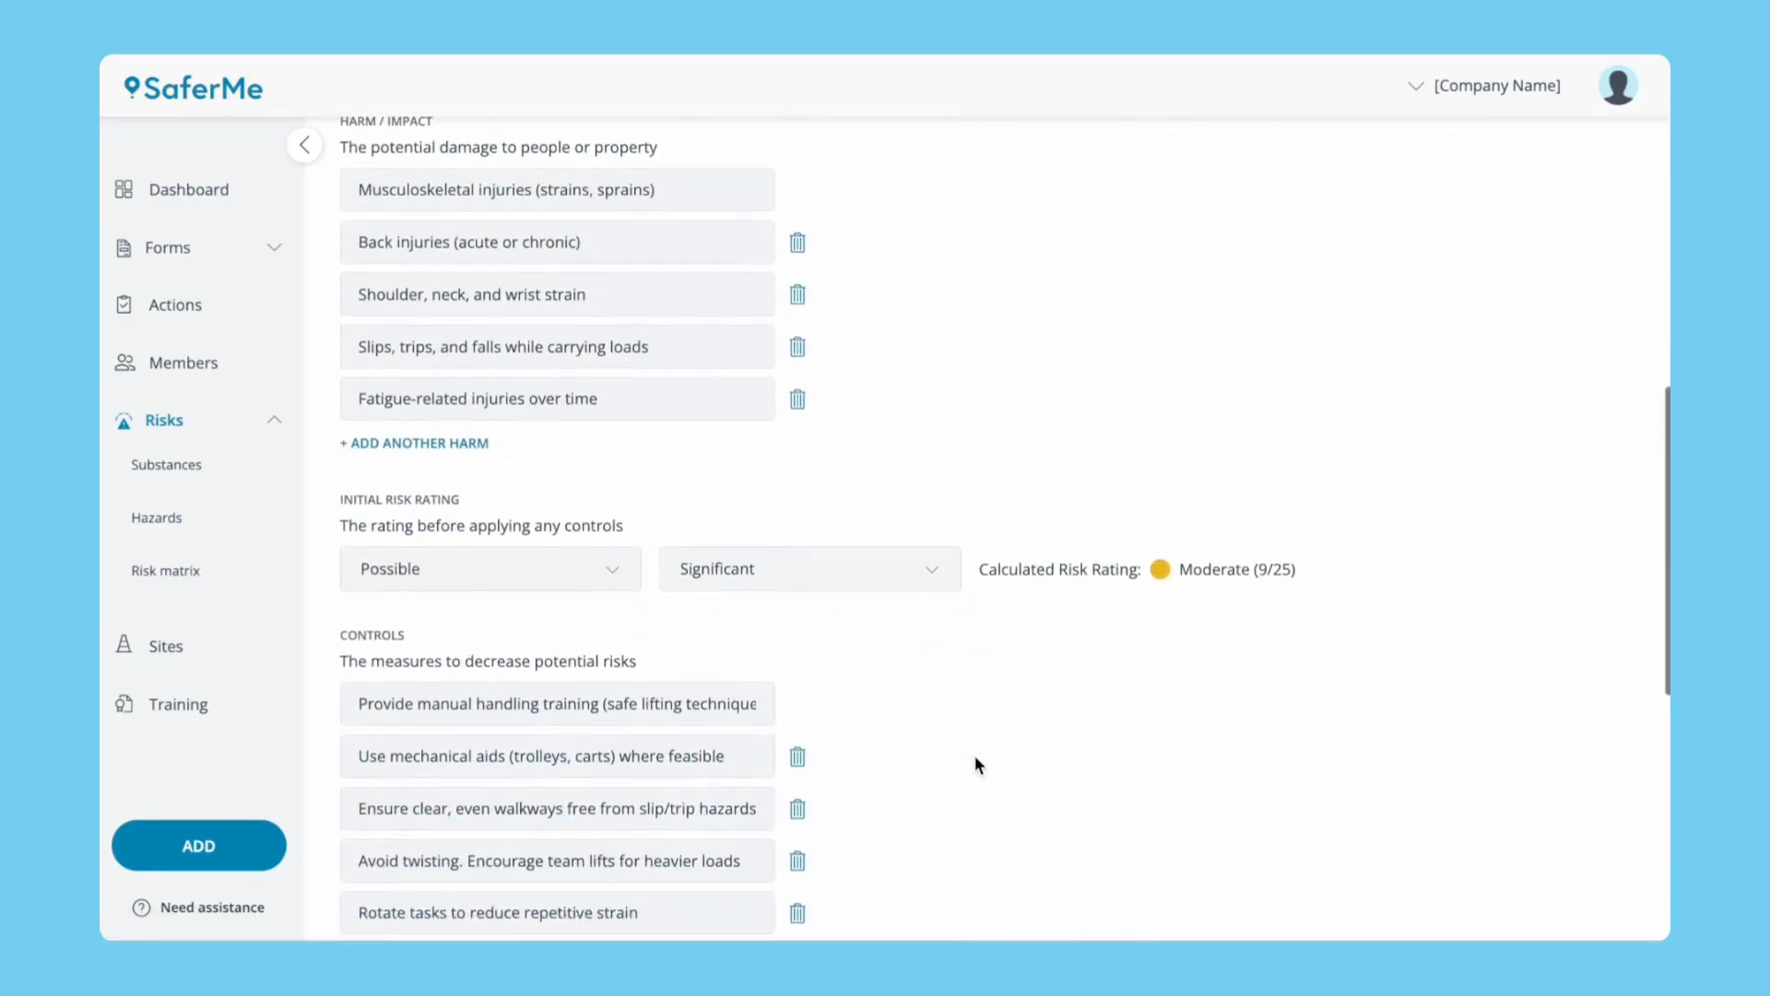
scroll(975, 763, down, 3)
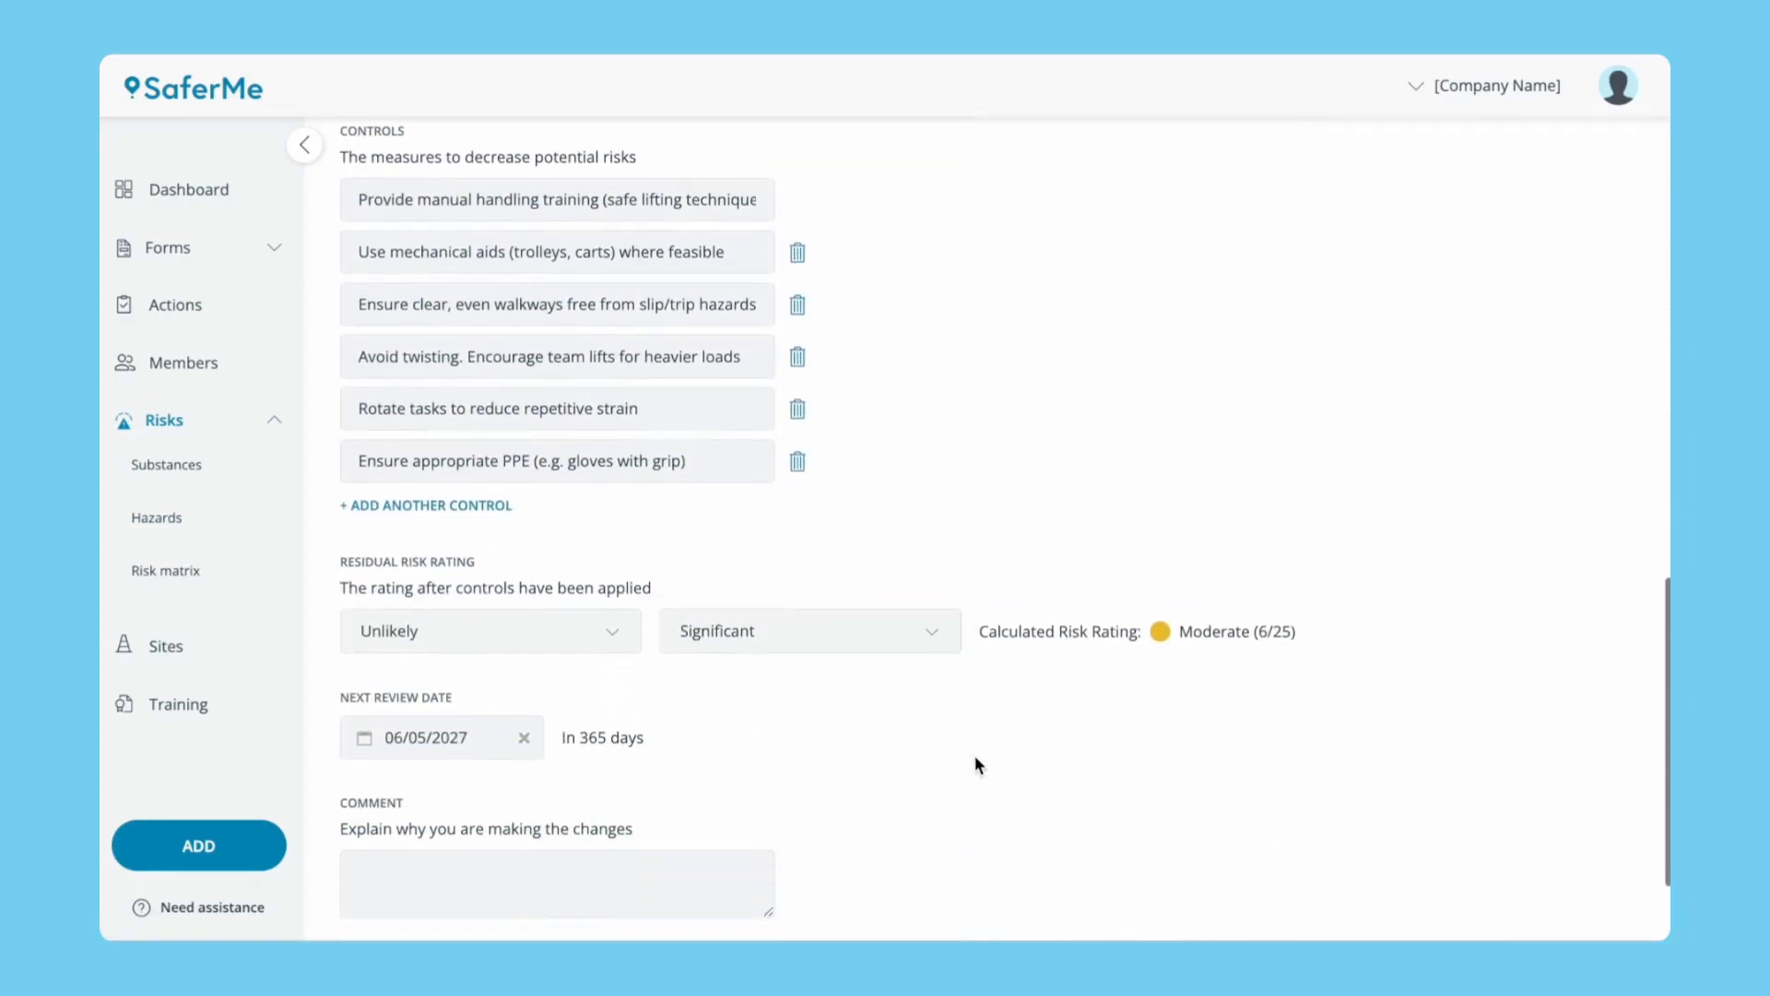
click(797, 249)
scroll(889, 419, down, 1)
click(588, 752)
text(Mechanical aids not available)
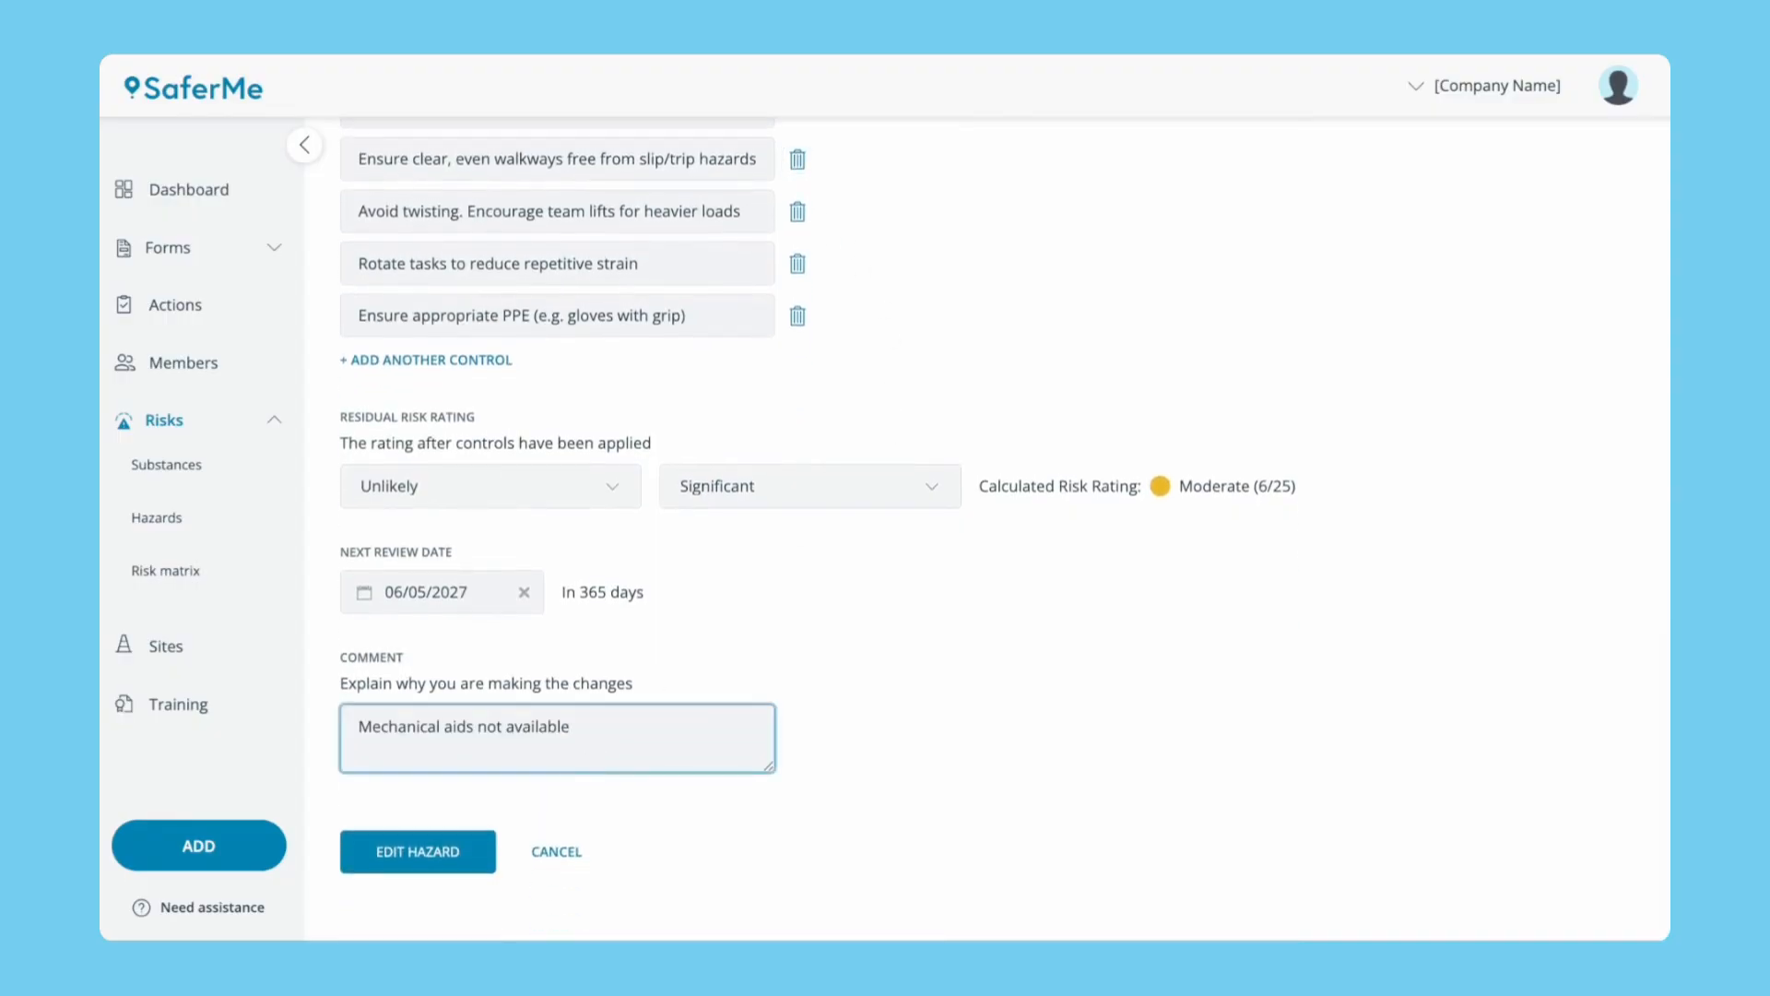
click(450, 850)
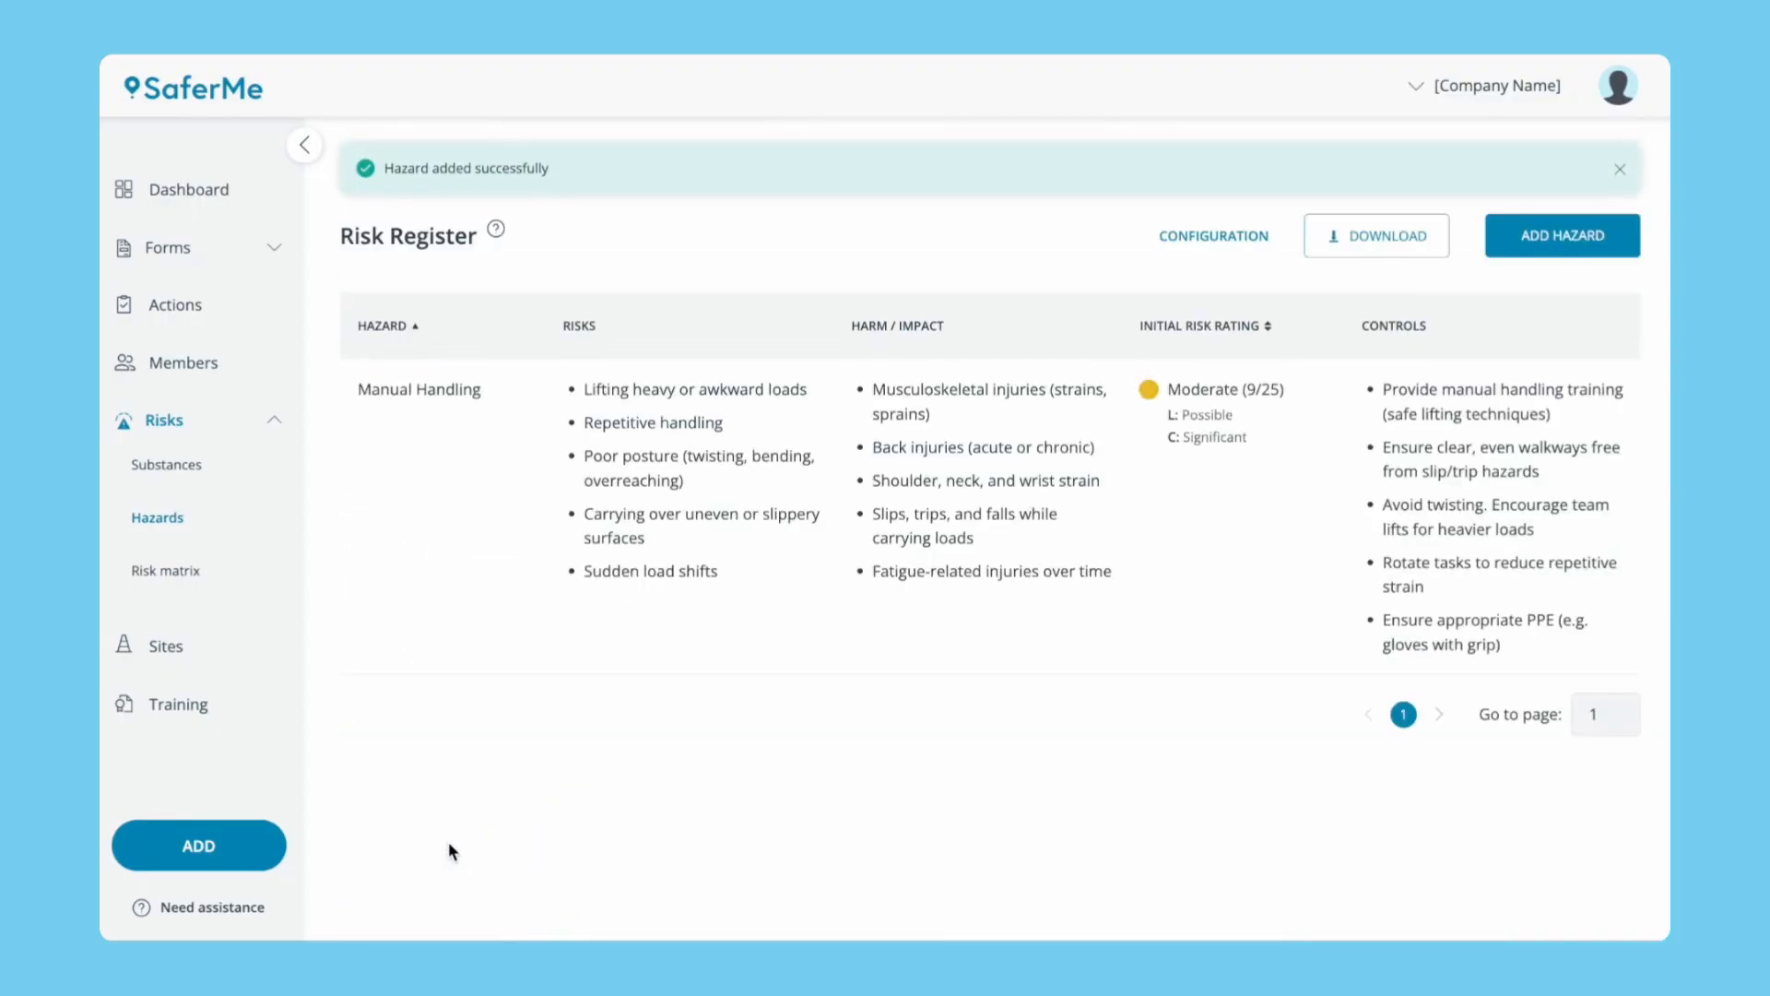
click(514, 601)
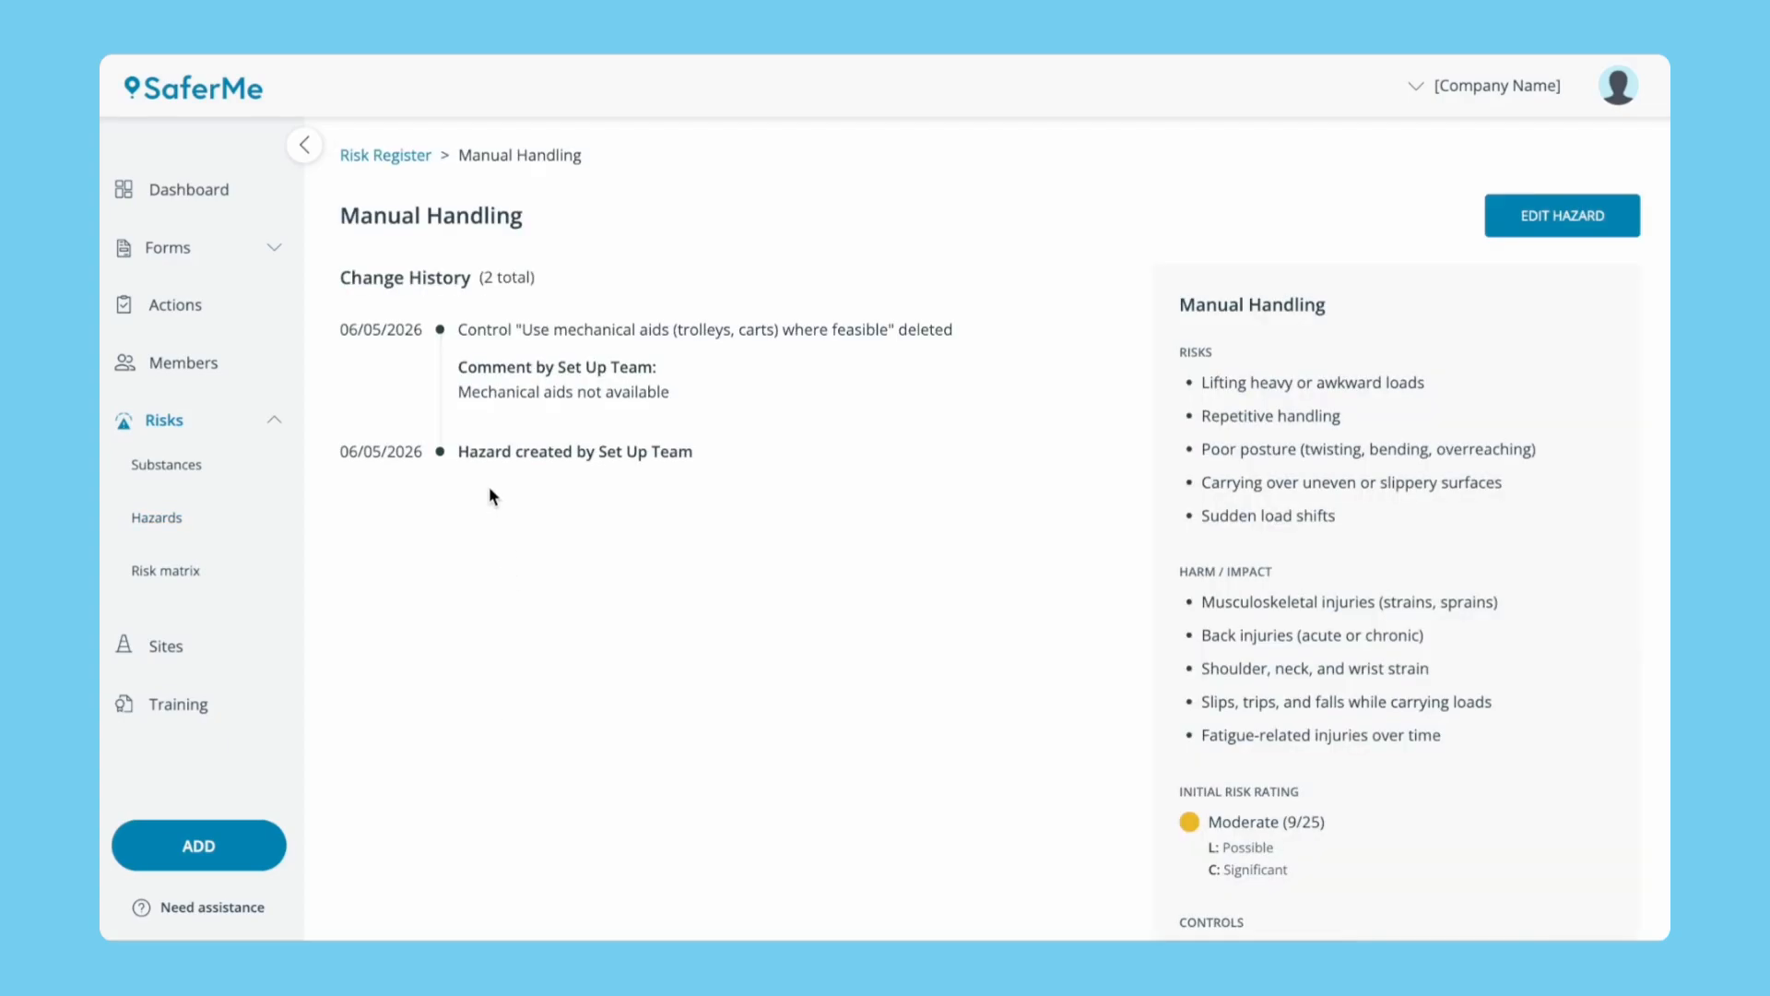
click(409, 156)
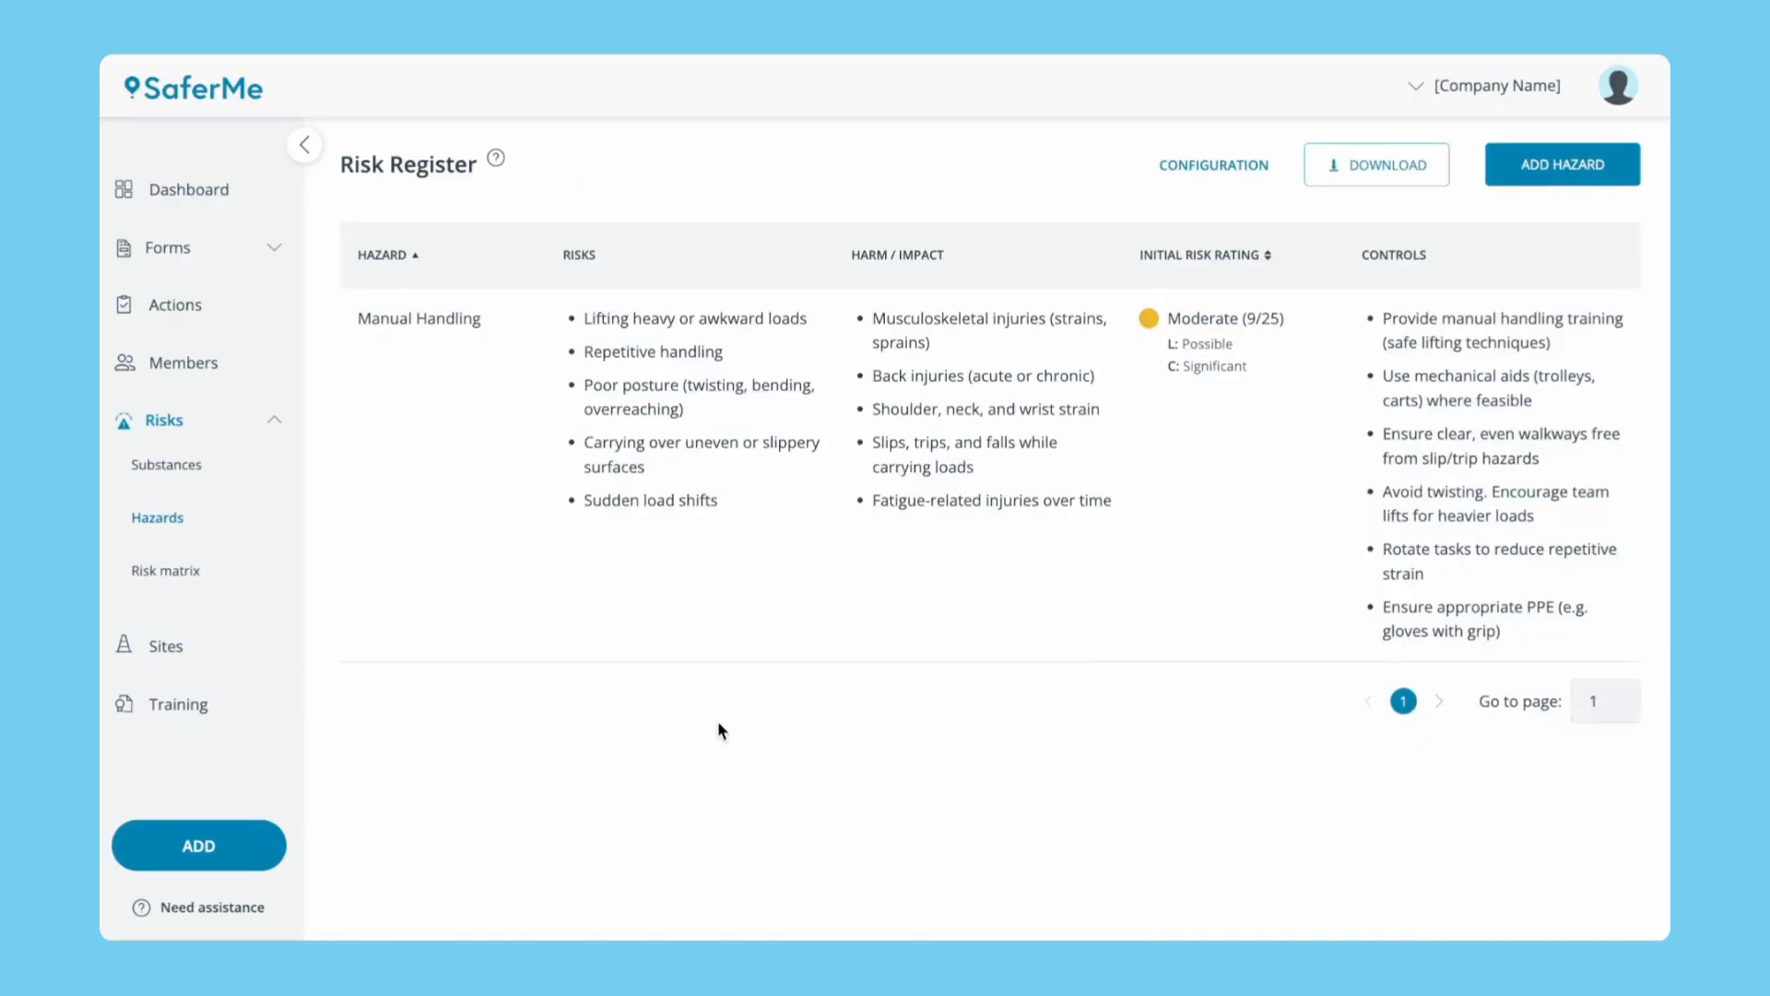
Download the Risk Register as a PDF, view it, and close it.
click(1373, 170)
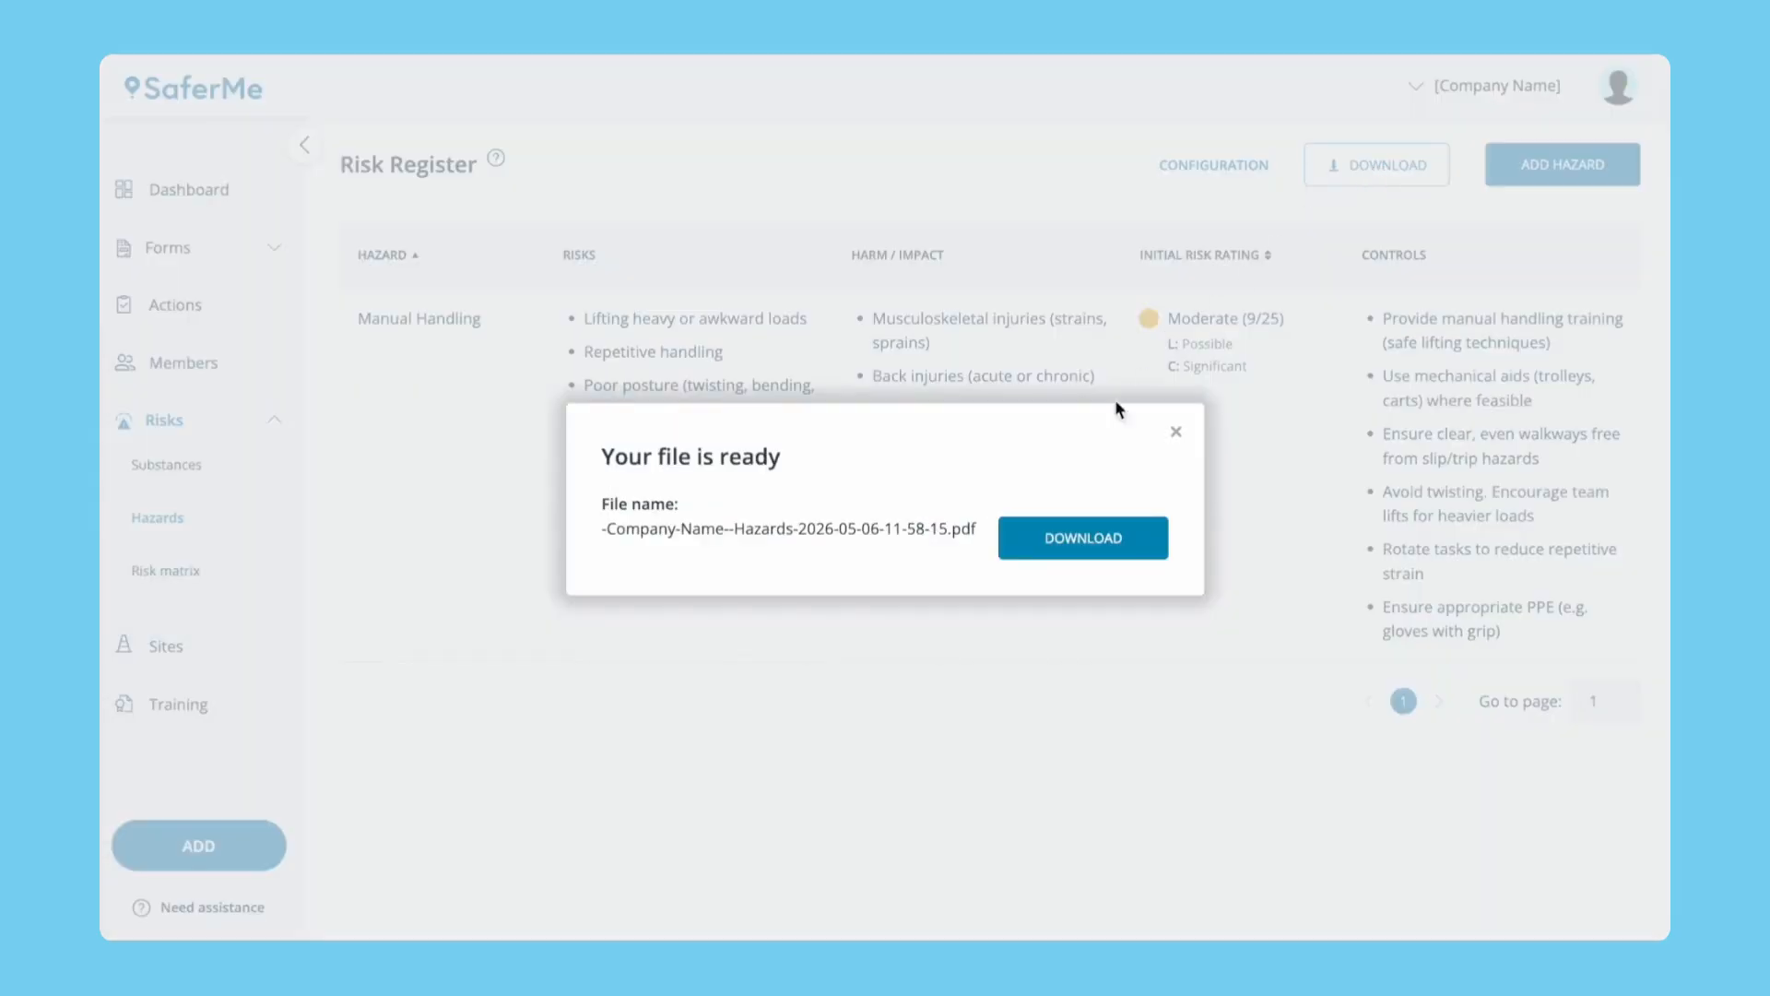
click(1075, 528)
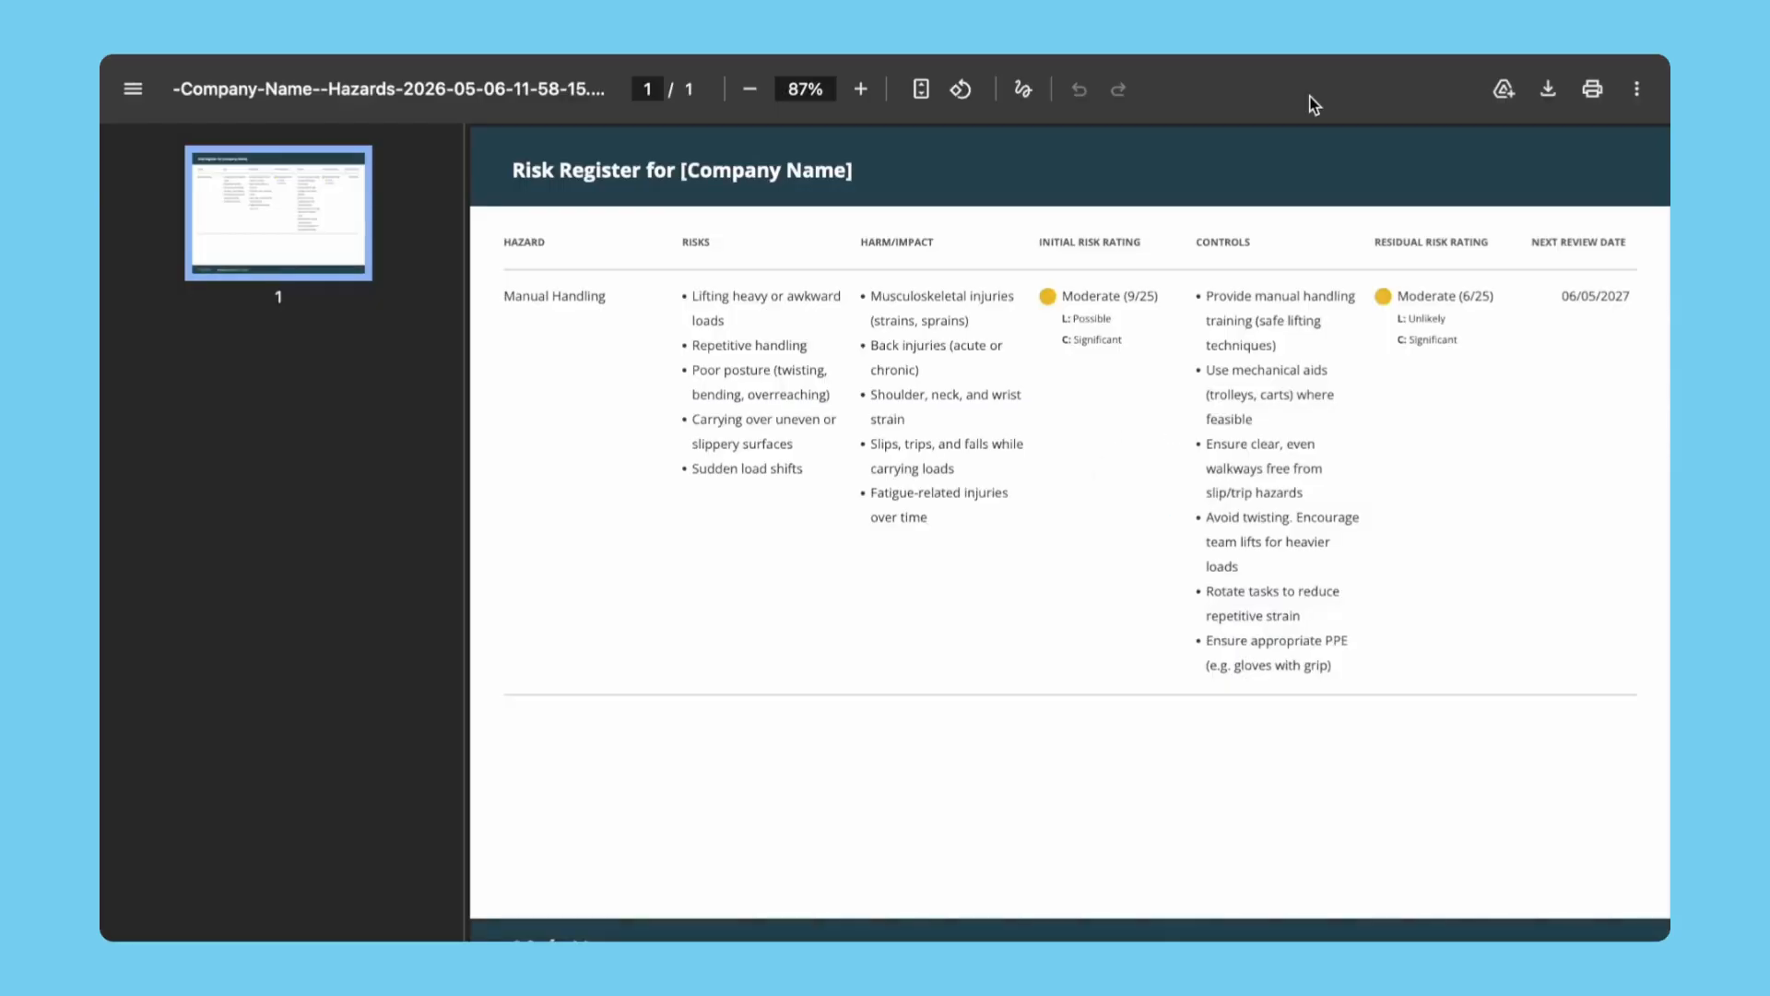
key(super+w)
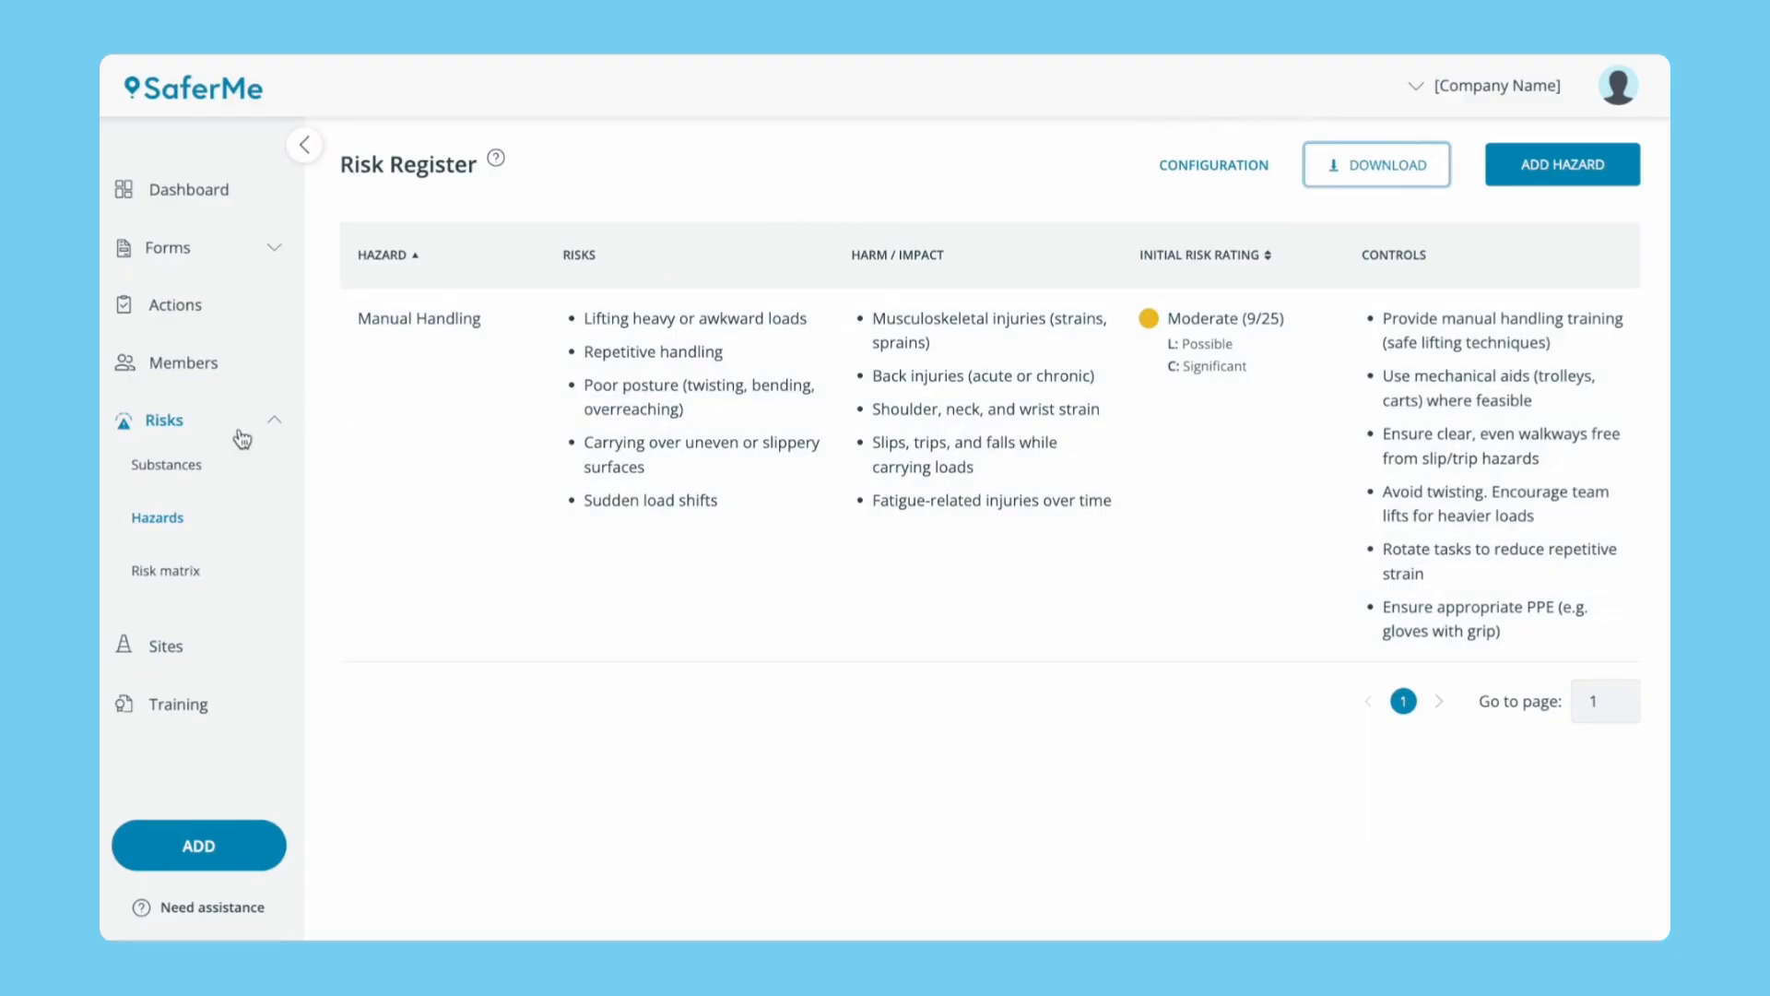
Start a new substance '91 Octane Petrol (Regular)' with HSNO HRC000003 and UN1203 class 3, II details.
click(186, 466)
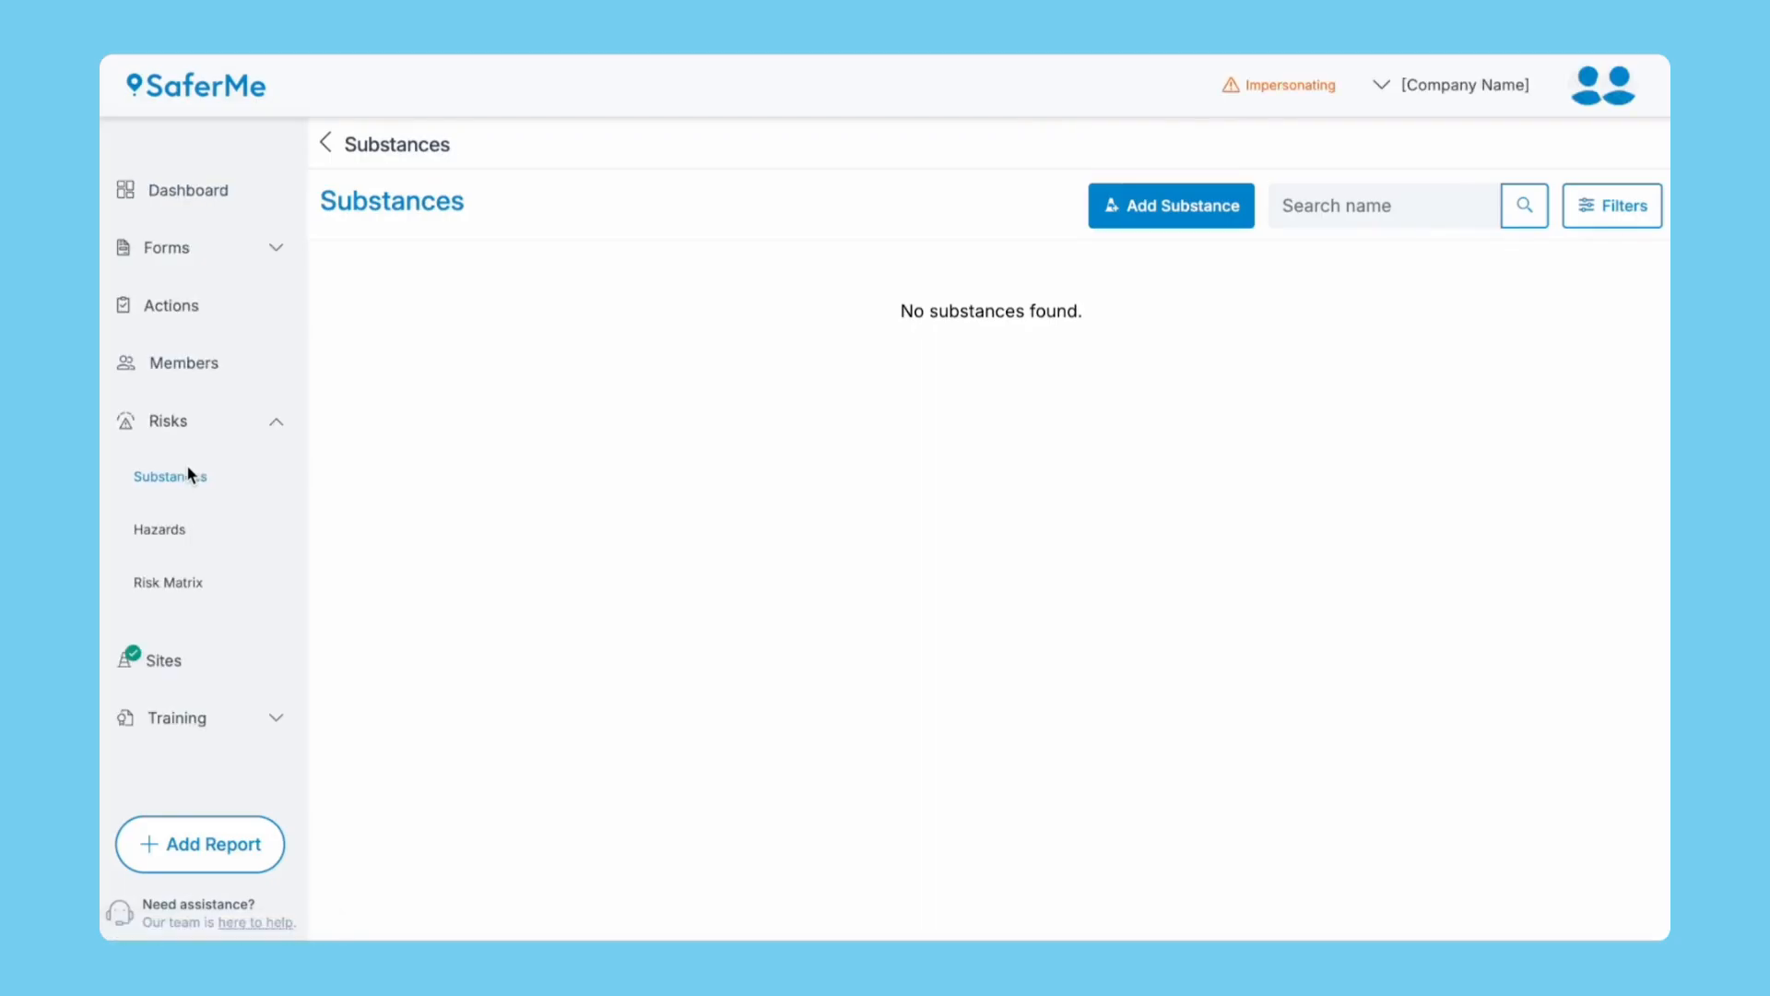
click(1107, 225)
click(451, 307)
text(91 Octane Petrol (Regular))
click(451, 402)
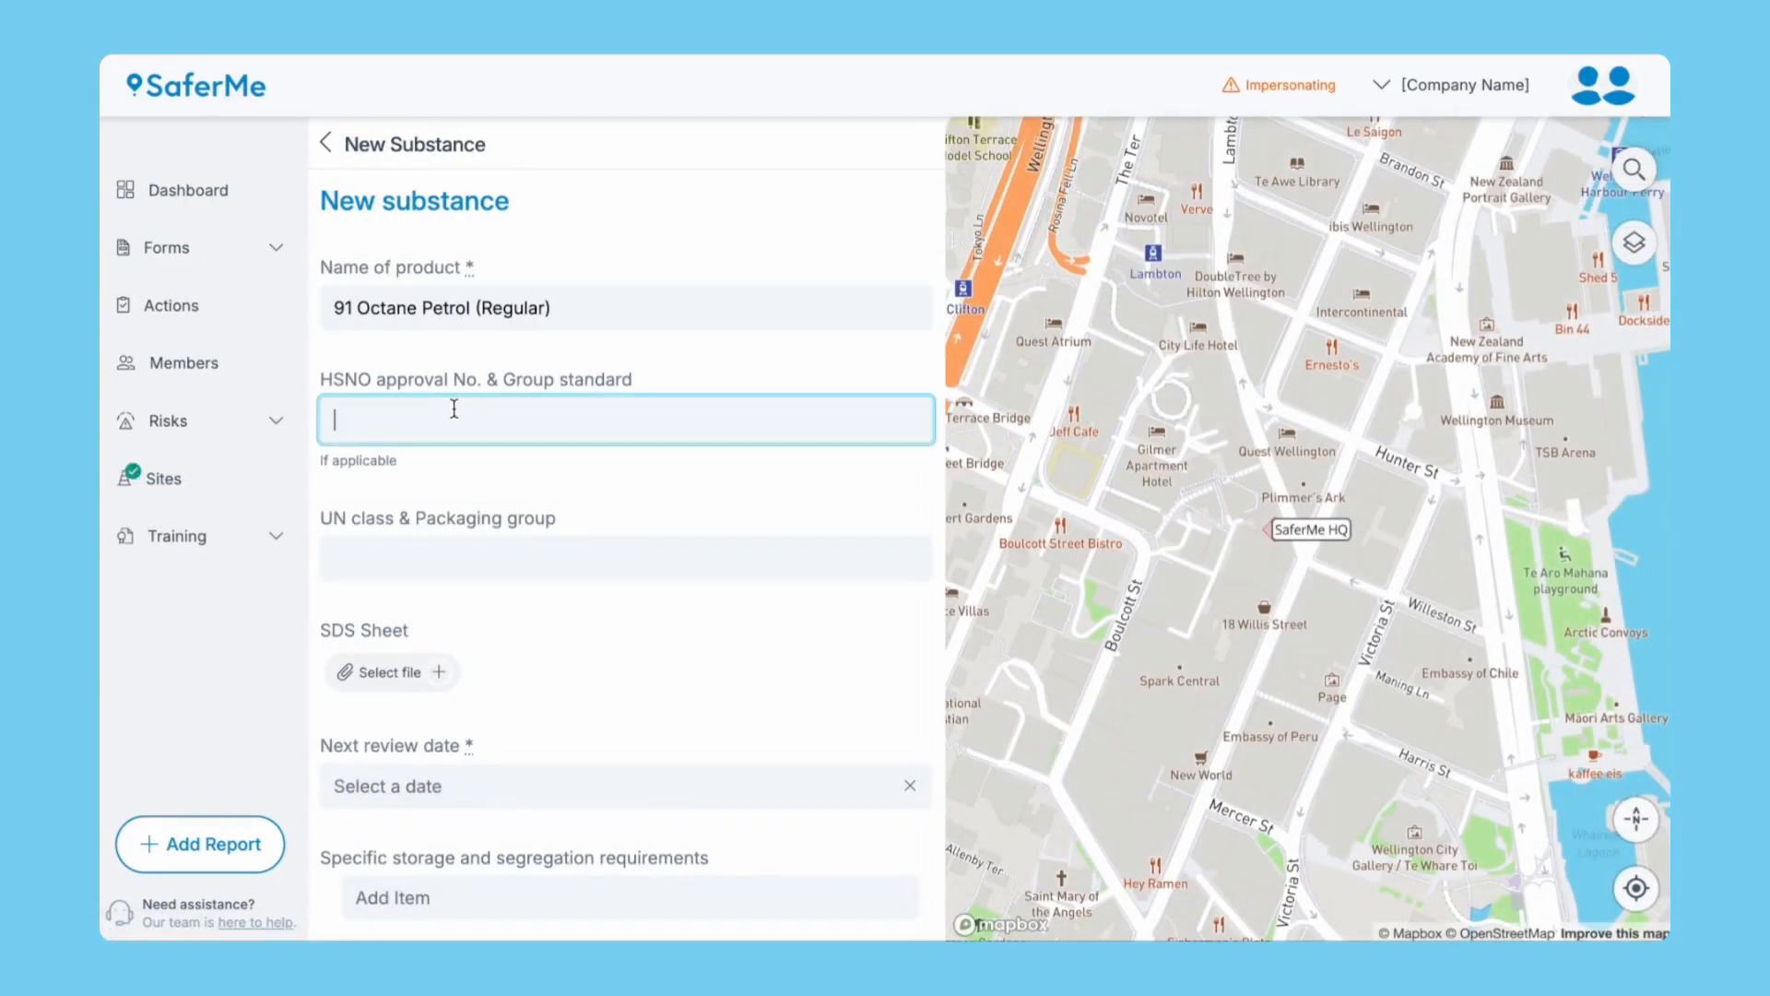
text(HRC000003, Petrol (unleaded))
click(494, 553)
text(UN1203, Motor spirit / gasoline / petrol,3 (Flammable liquids), II)
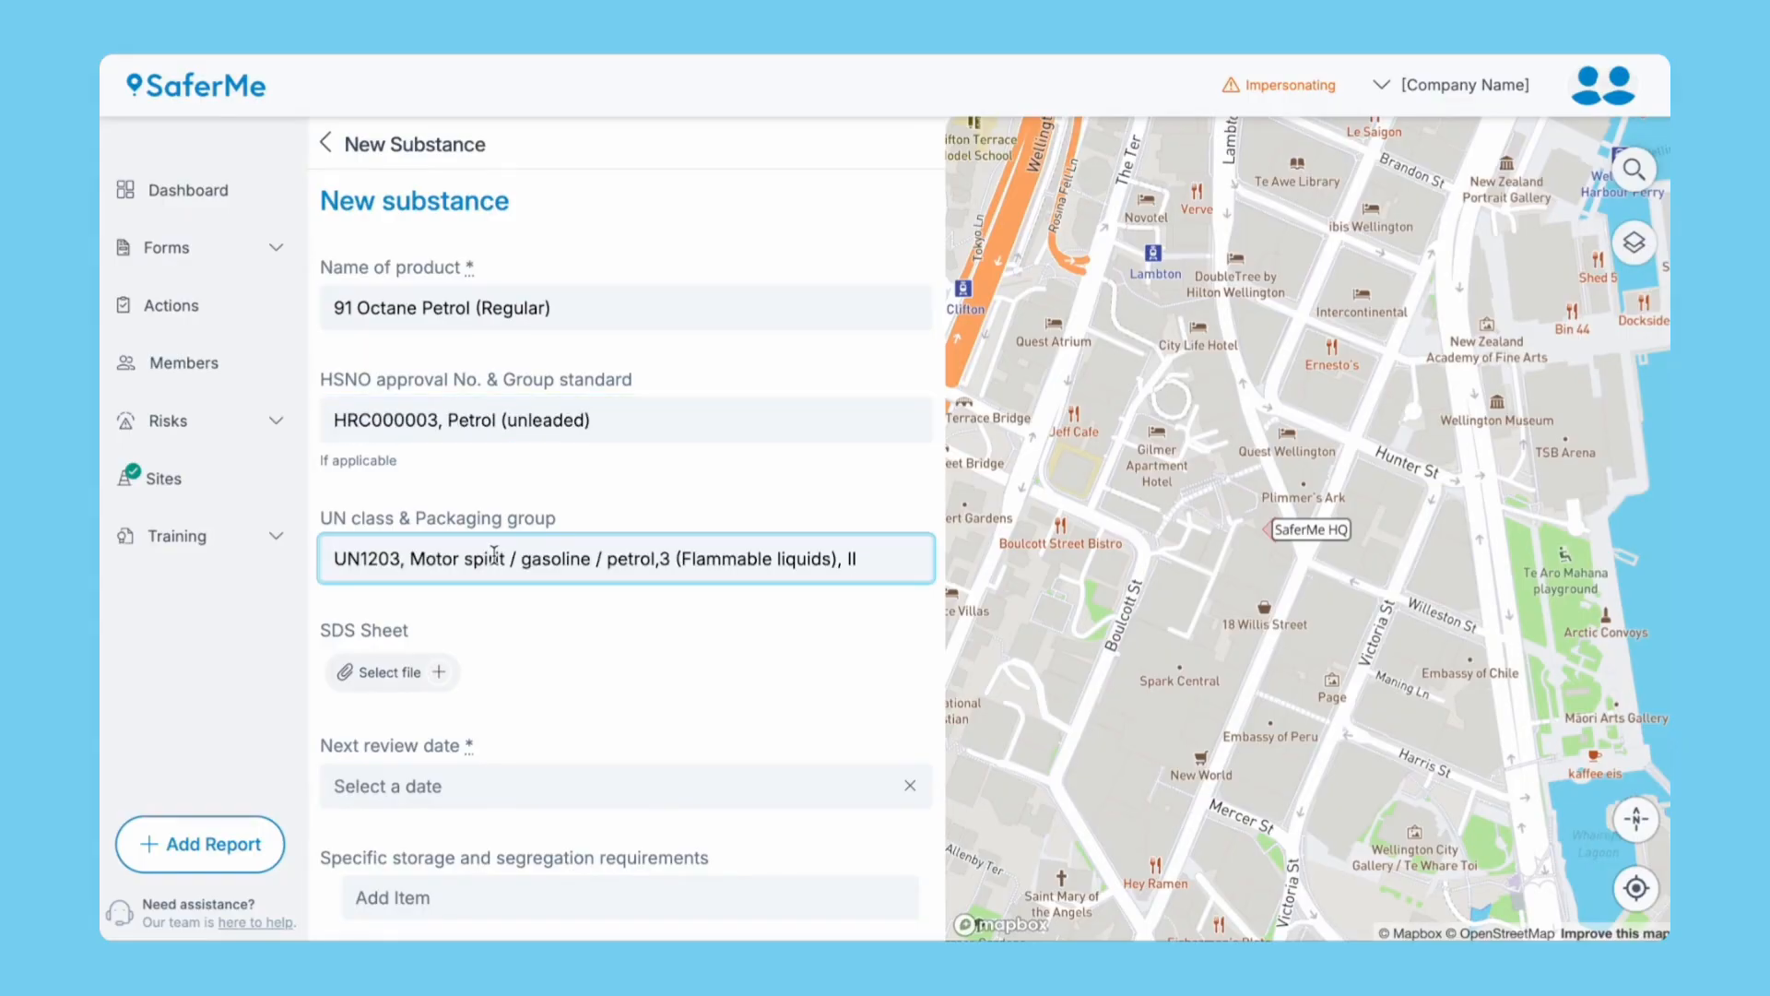
Attach the SDS sheet and set the next review date to 6 May 2031.
click(439, 678)
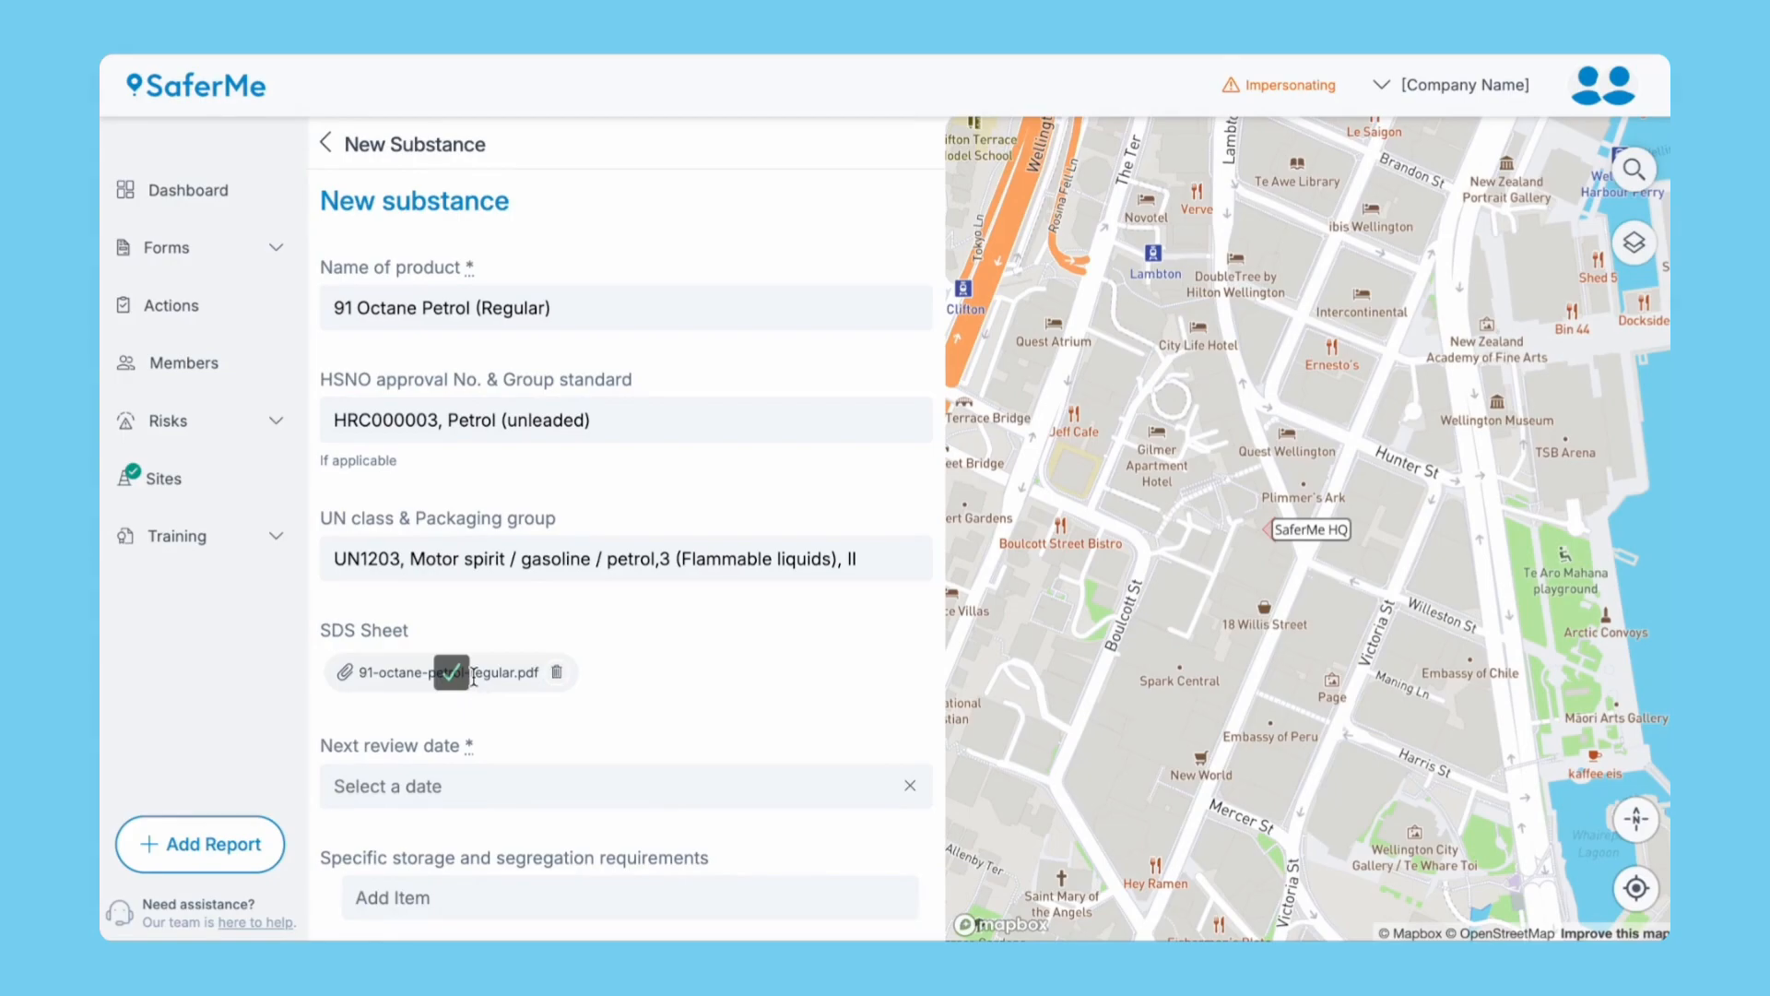
scroll(470, 669, down, 3)
click(495, 472)
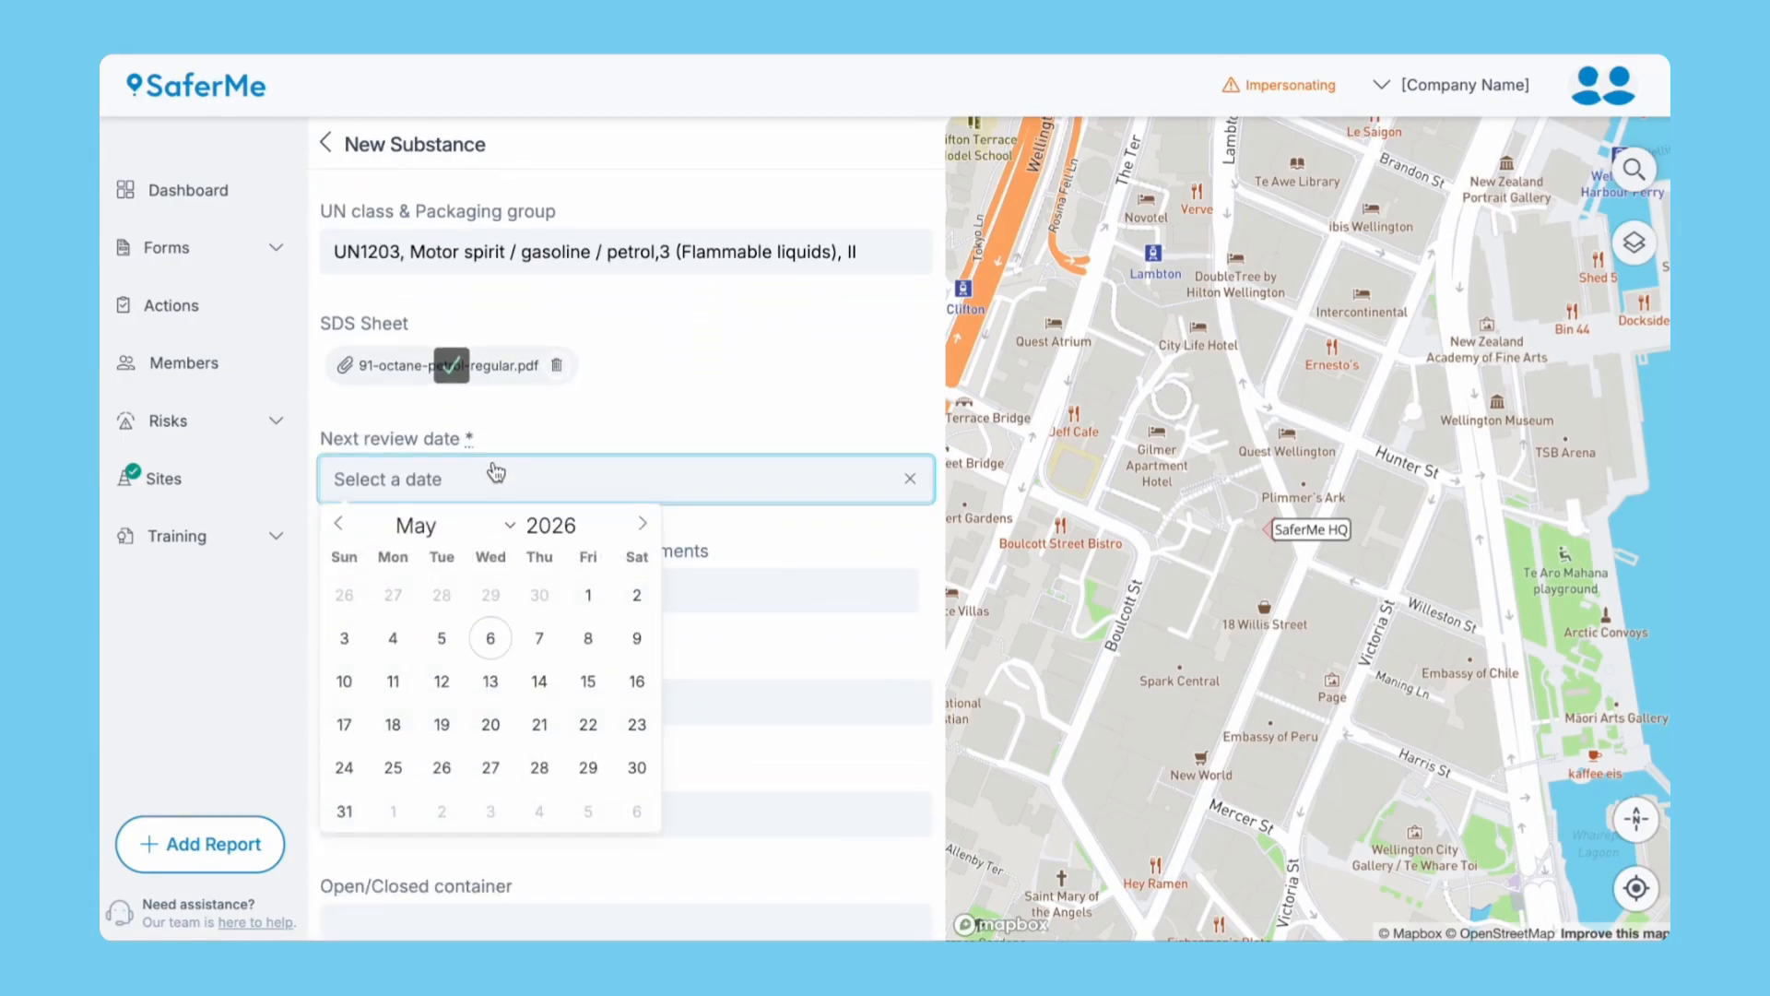
click(588, 521)
click(589, 522)
click(588, 522)
click(588, 522)
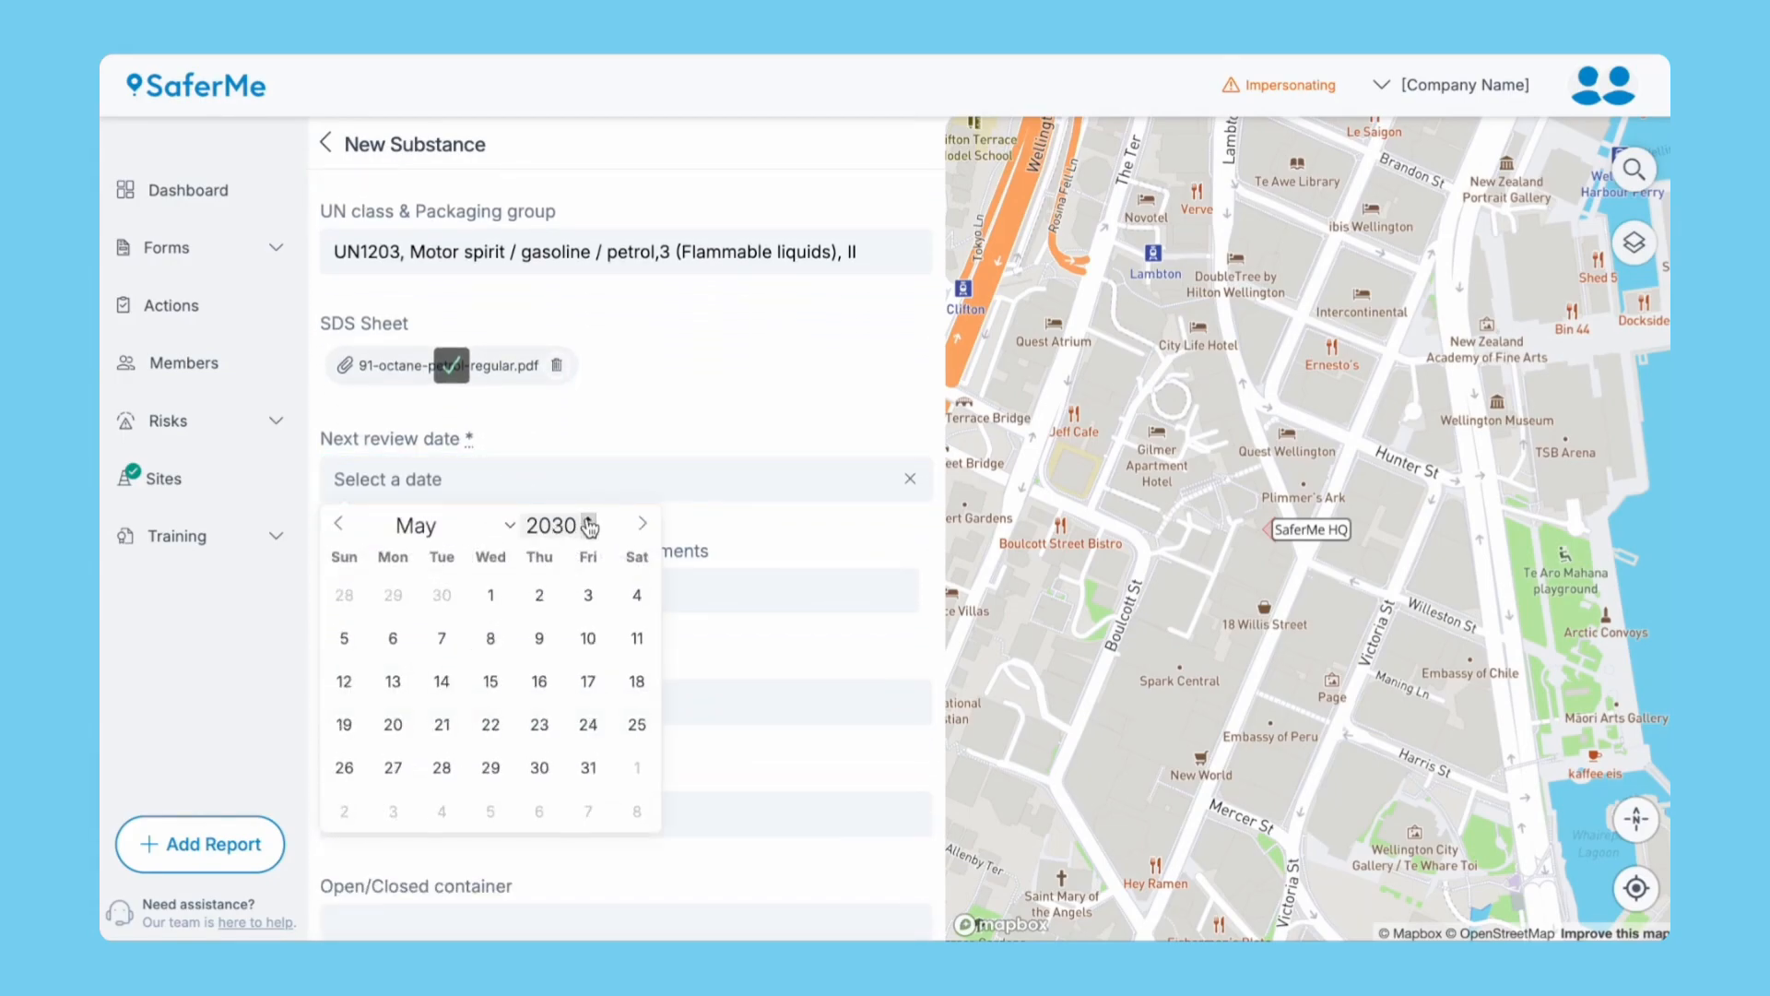
click(588, 521)
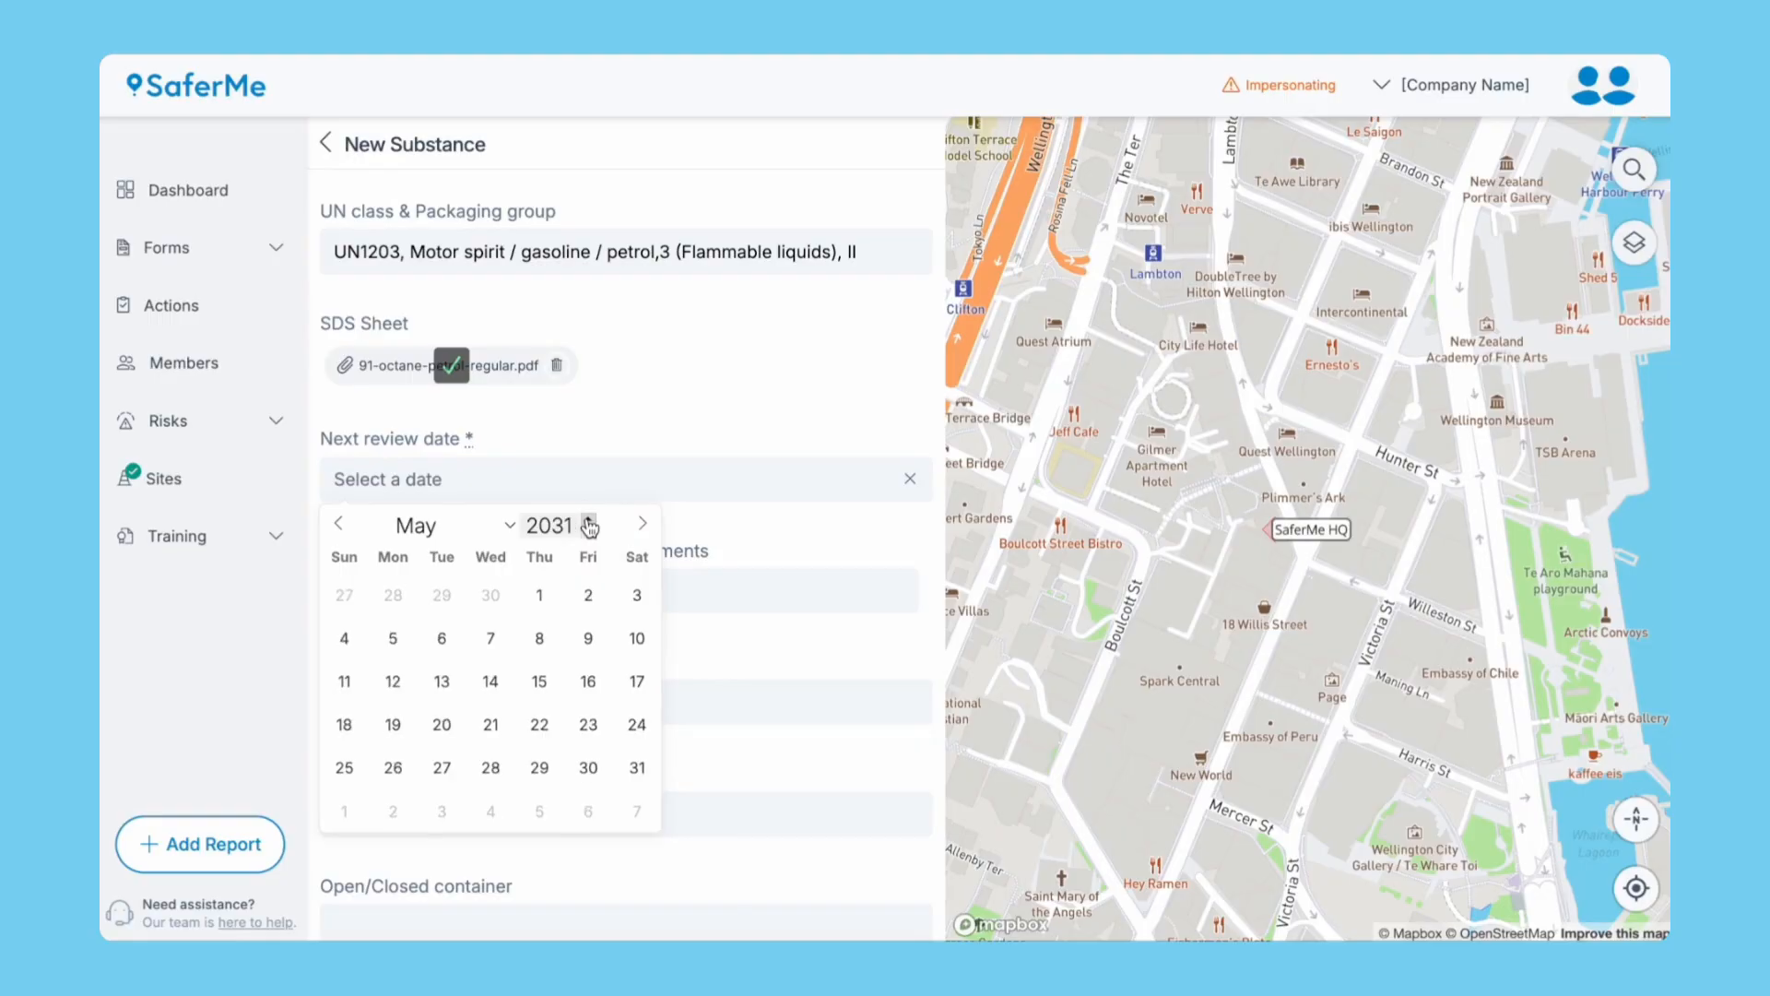
click(444, 637)
Add five storage requirements: locked up, well-ventilated, cool, away from ignition sources, prevent spills.
click(458, 595)
text(Store locked up)
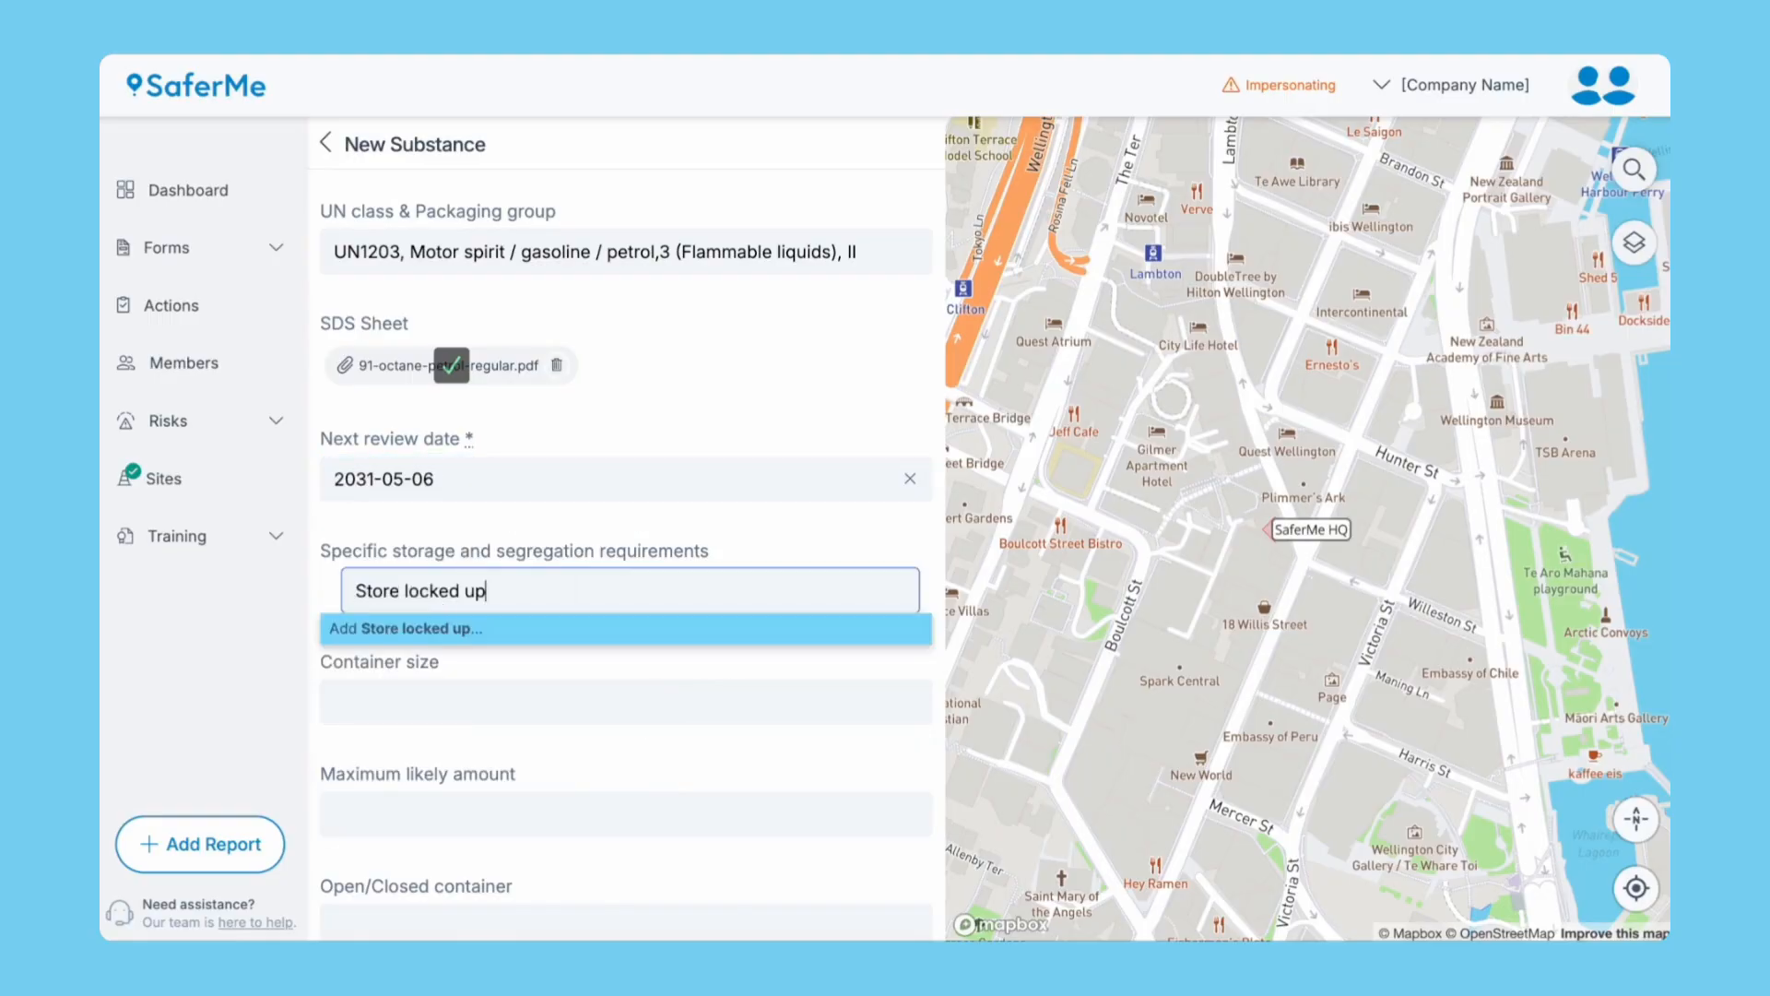
key(Return)
text(Keep in a well-ventilated place)
key(Return)
text(Keep cool)
key(Return)
text(Keep away from heat, sparks, open flames, and ignition sources)
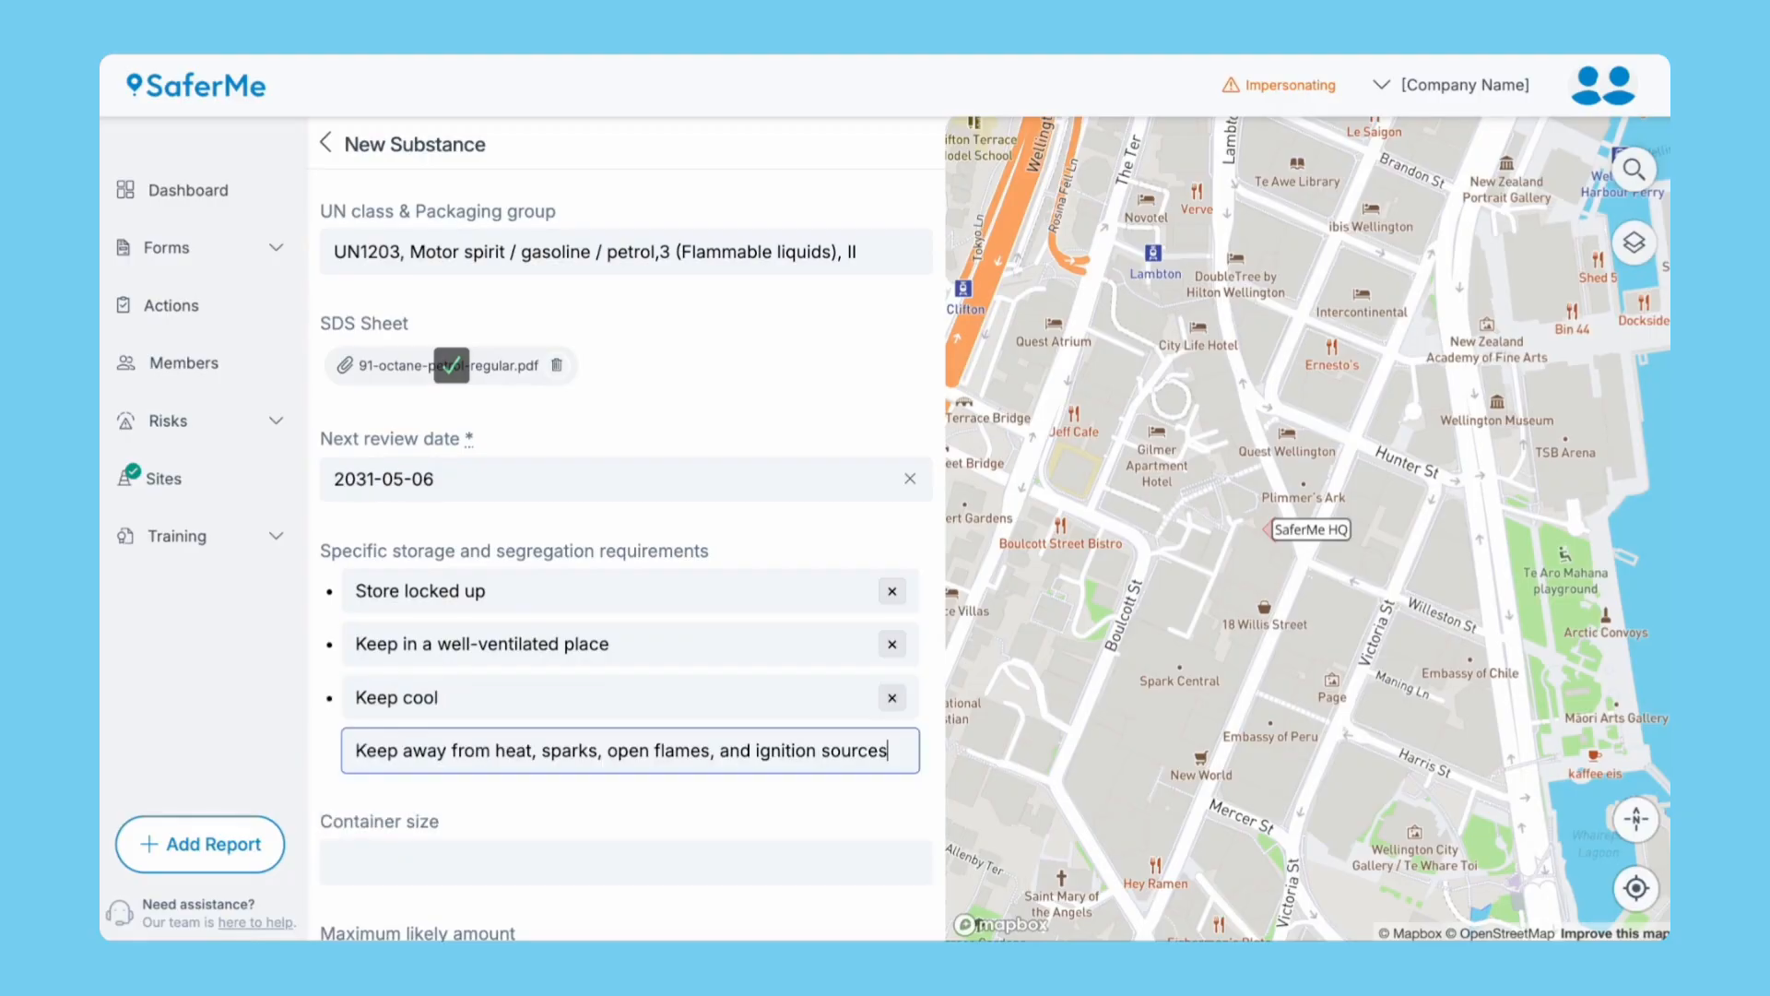
key(Return)
text(Avoid release to the environment and prevent spills entering drains/waterways)
key(Return)
Enter 5L container, 60L maximum, Closed, Liquid, location Storage Shed, and submit the substance.
scroll(502, 772, down, 5)
key(Tab)
text(5L)
key(Tab)
text(60L)
key(Tab)
text(Closed)
key(Tab)
text(Liquid)
scroll(627, 766, down, 2)
key(Tab)
text(Storage Shed)
click(458, 868)
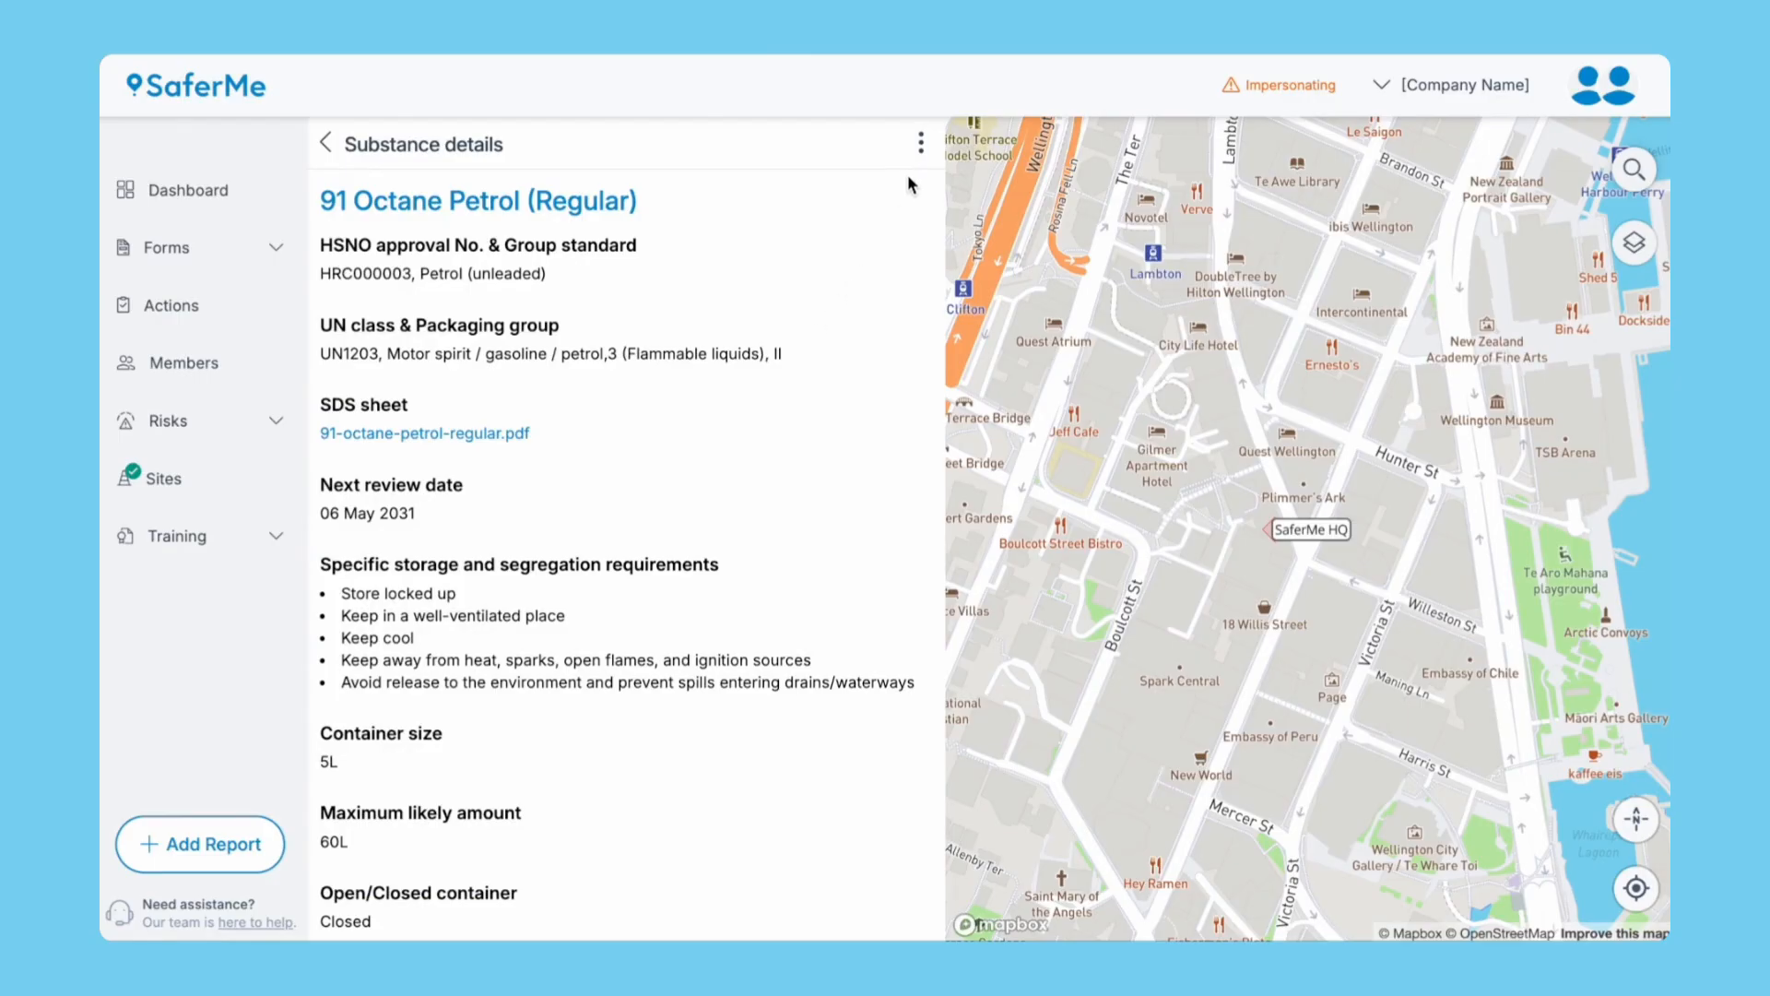
Open the substance's edit form from its options menu and leave without changes.
click(921, 147)
click(877, 192)
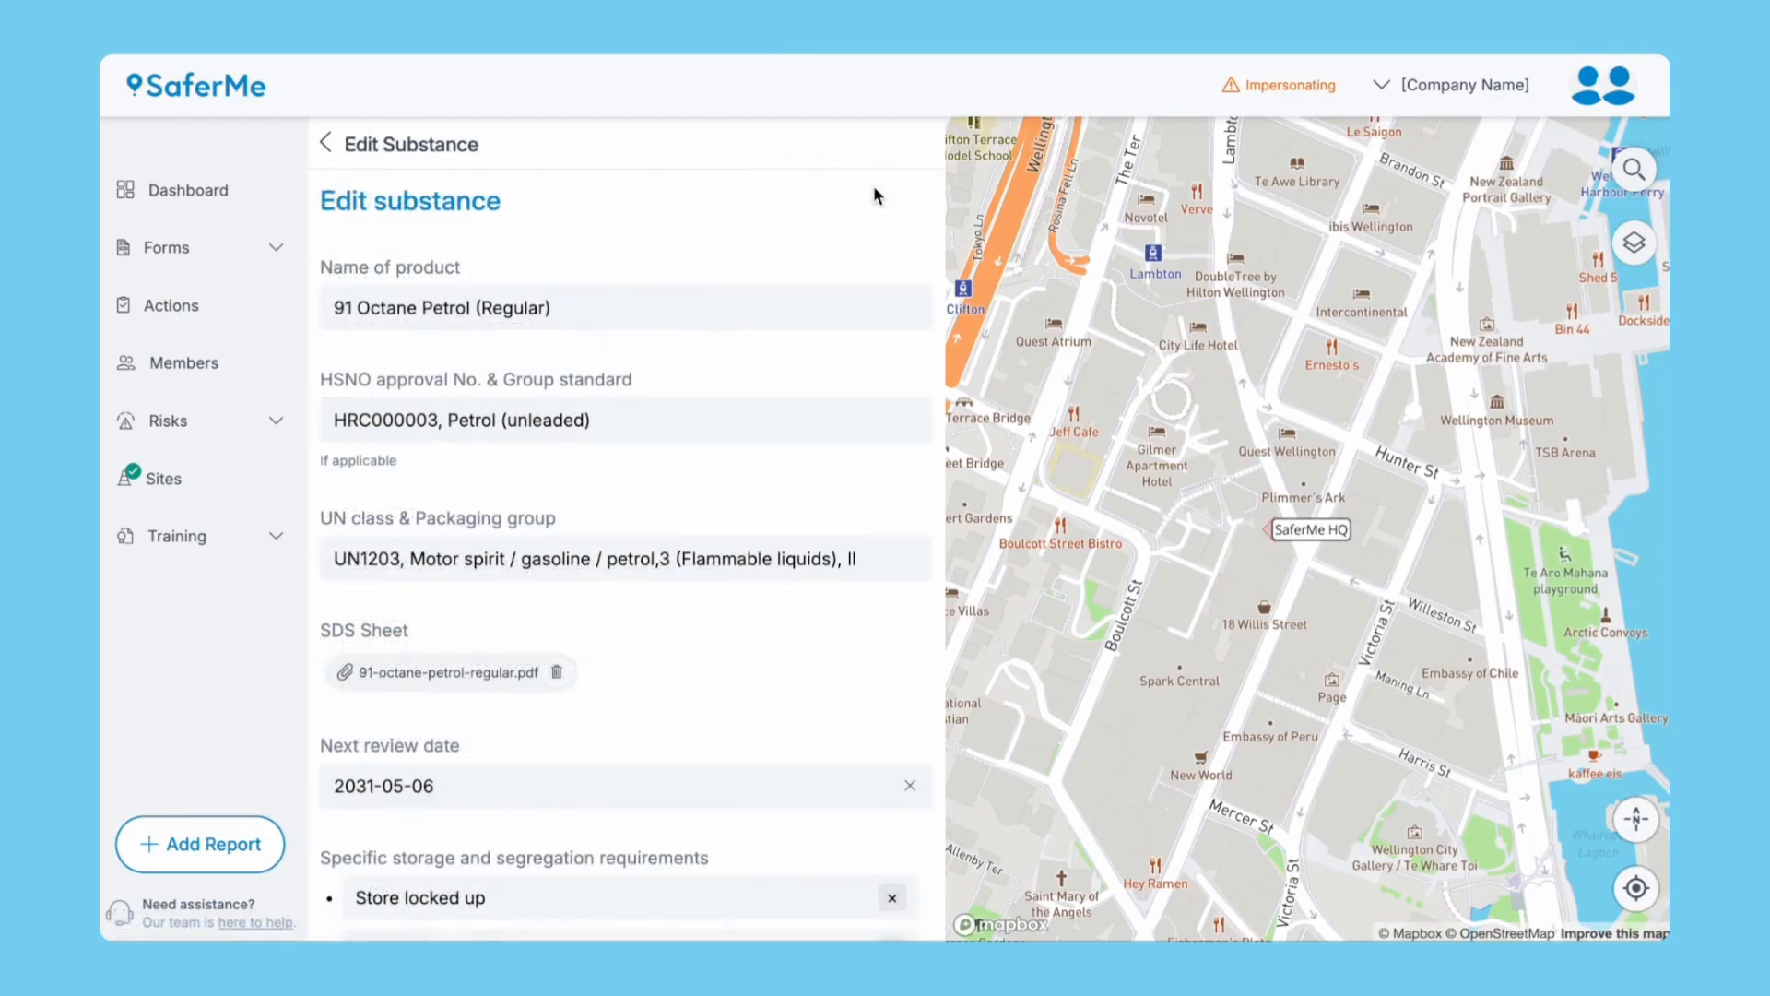
click(349, 141)
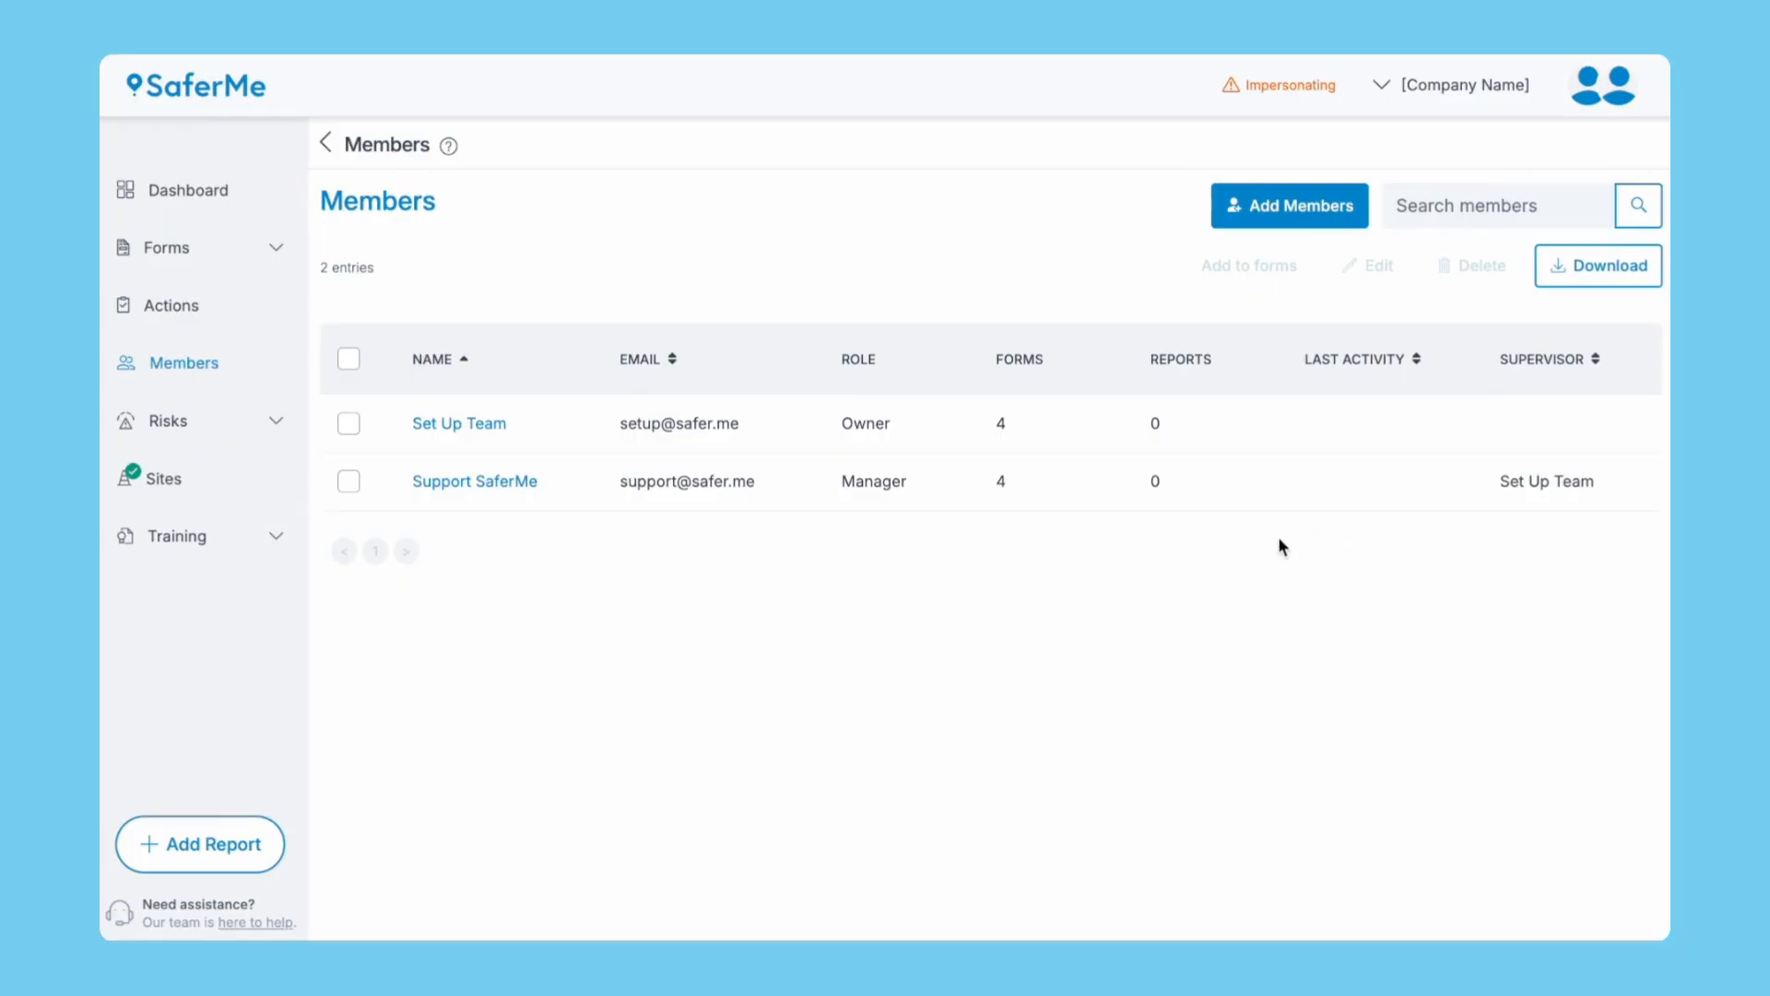
Return to the Dashboard and scroll down to the Risks and training panels.
click(205, 194)
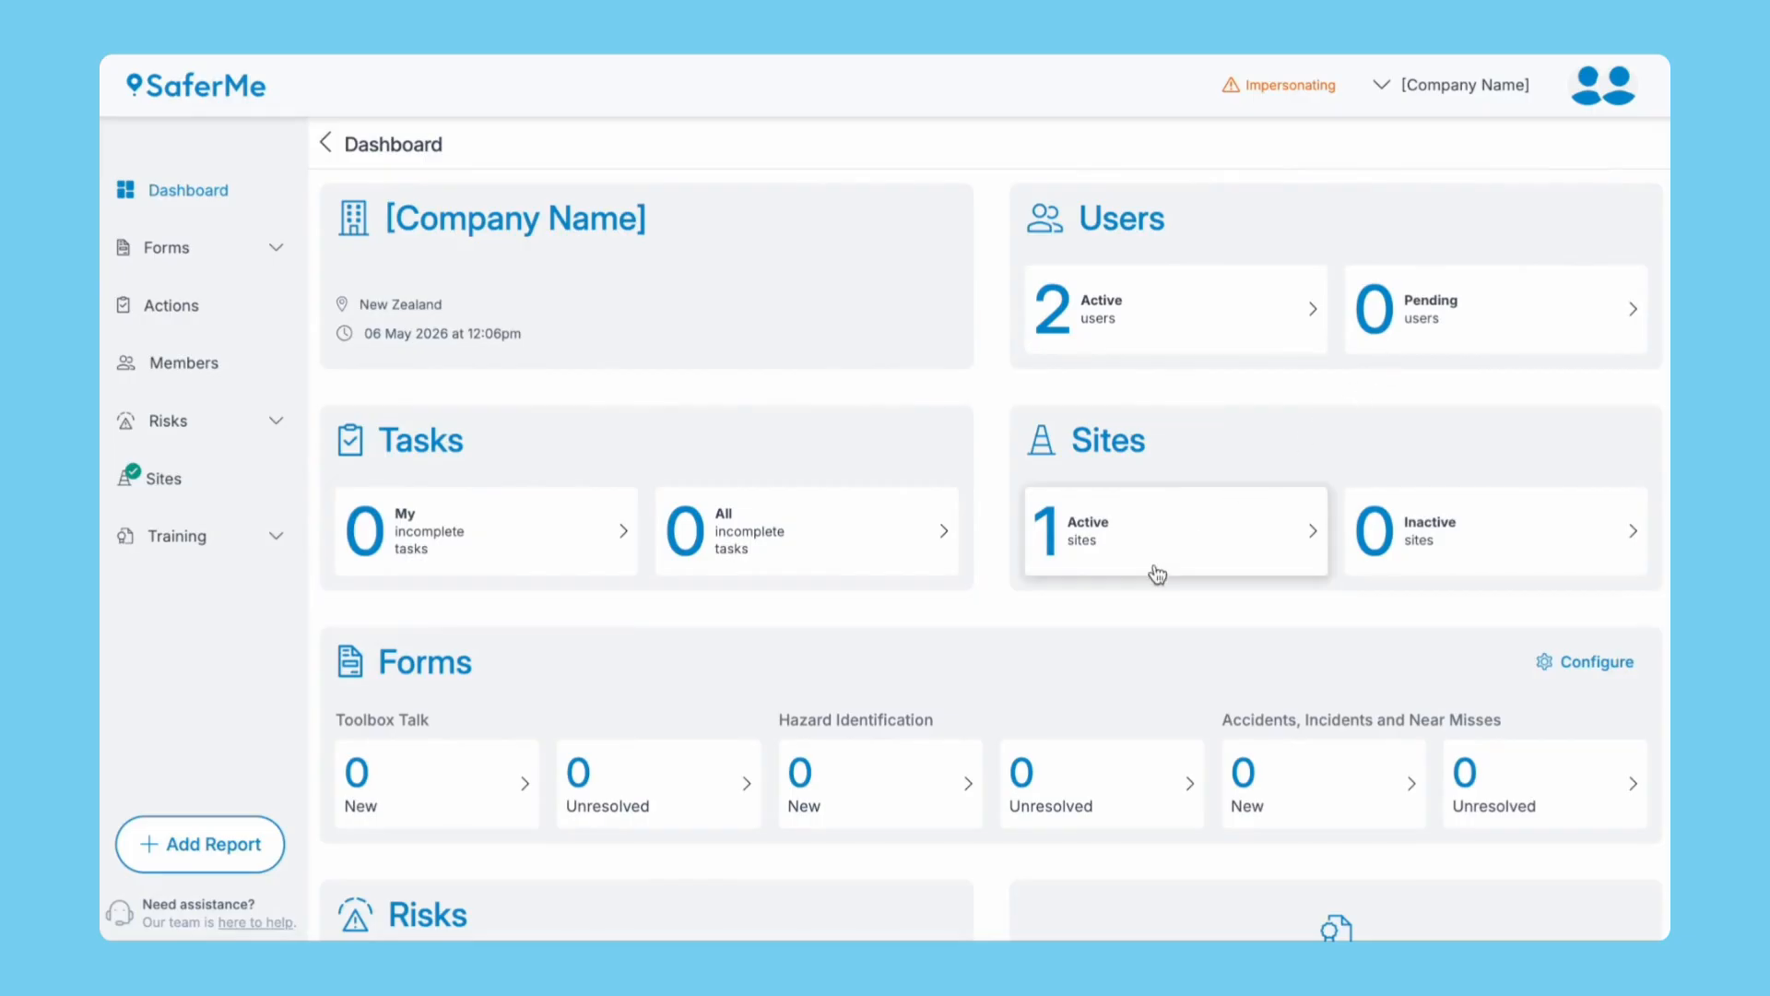
scroll(1095, 679, down, 2)
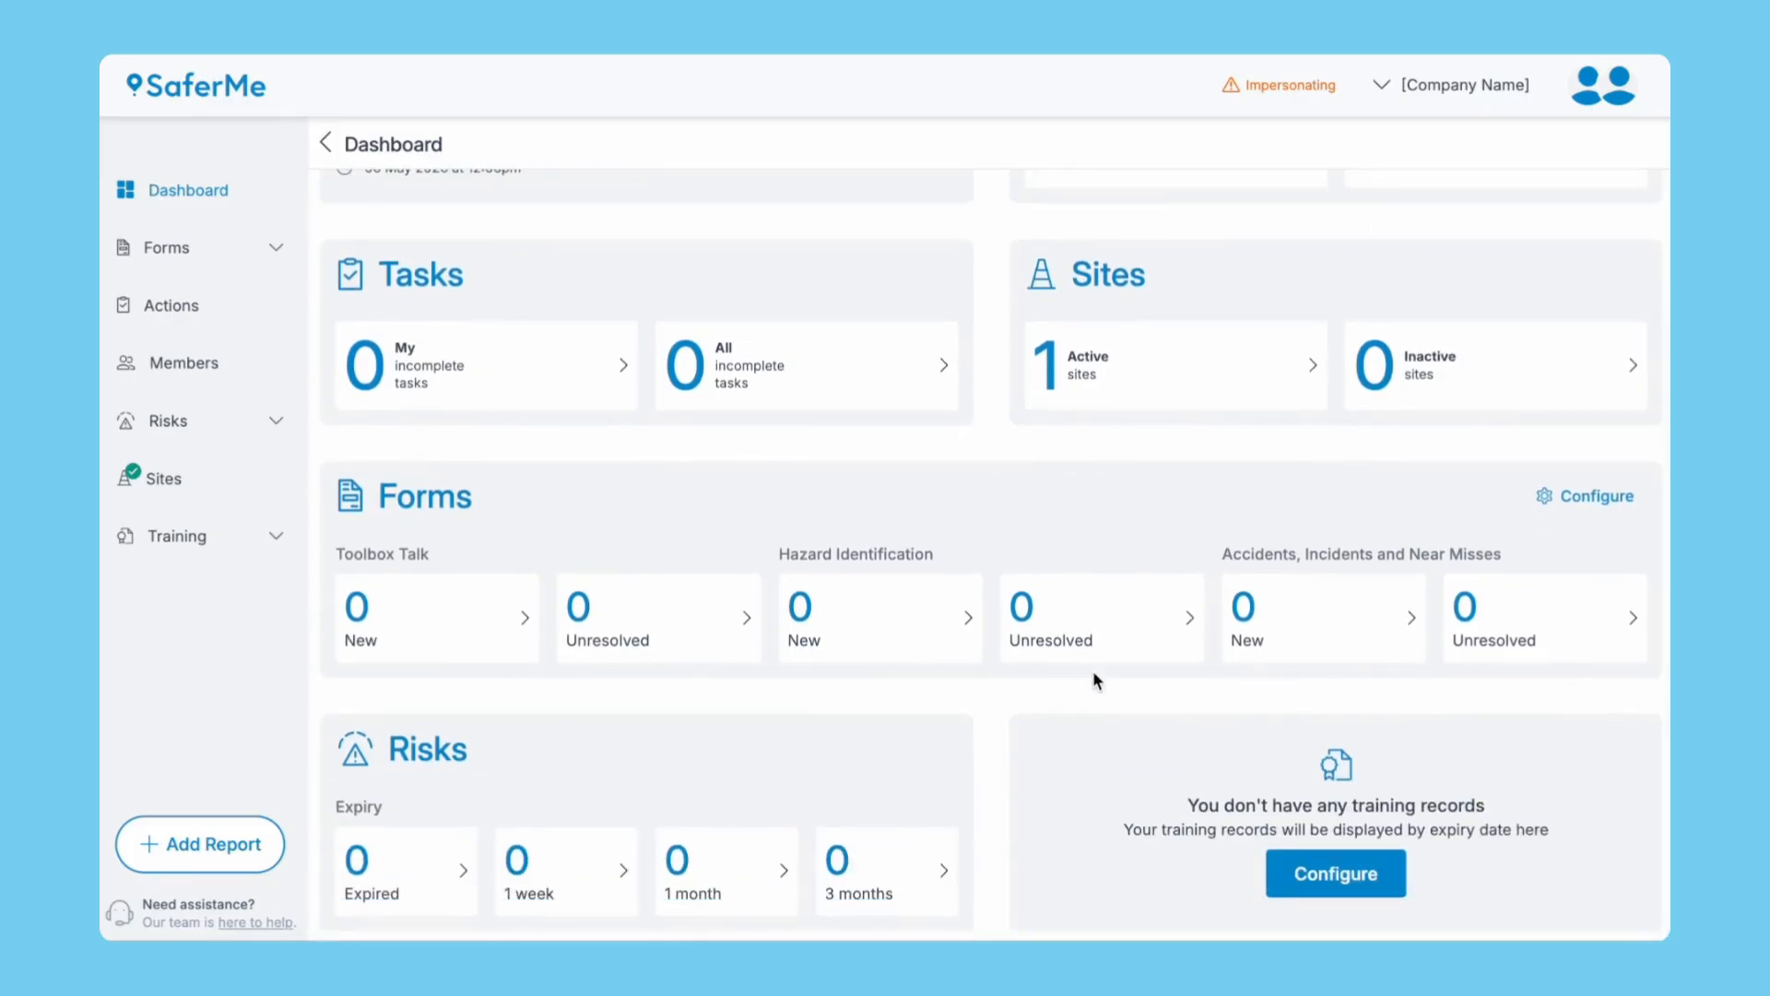
Configure training records, replacing the level 4 description with 'Supervisor', and save the levels.
click(1308, 883)
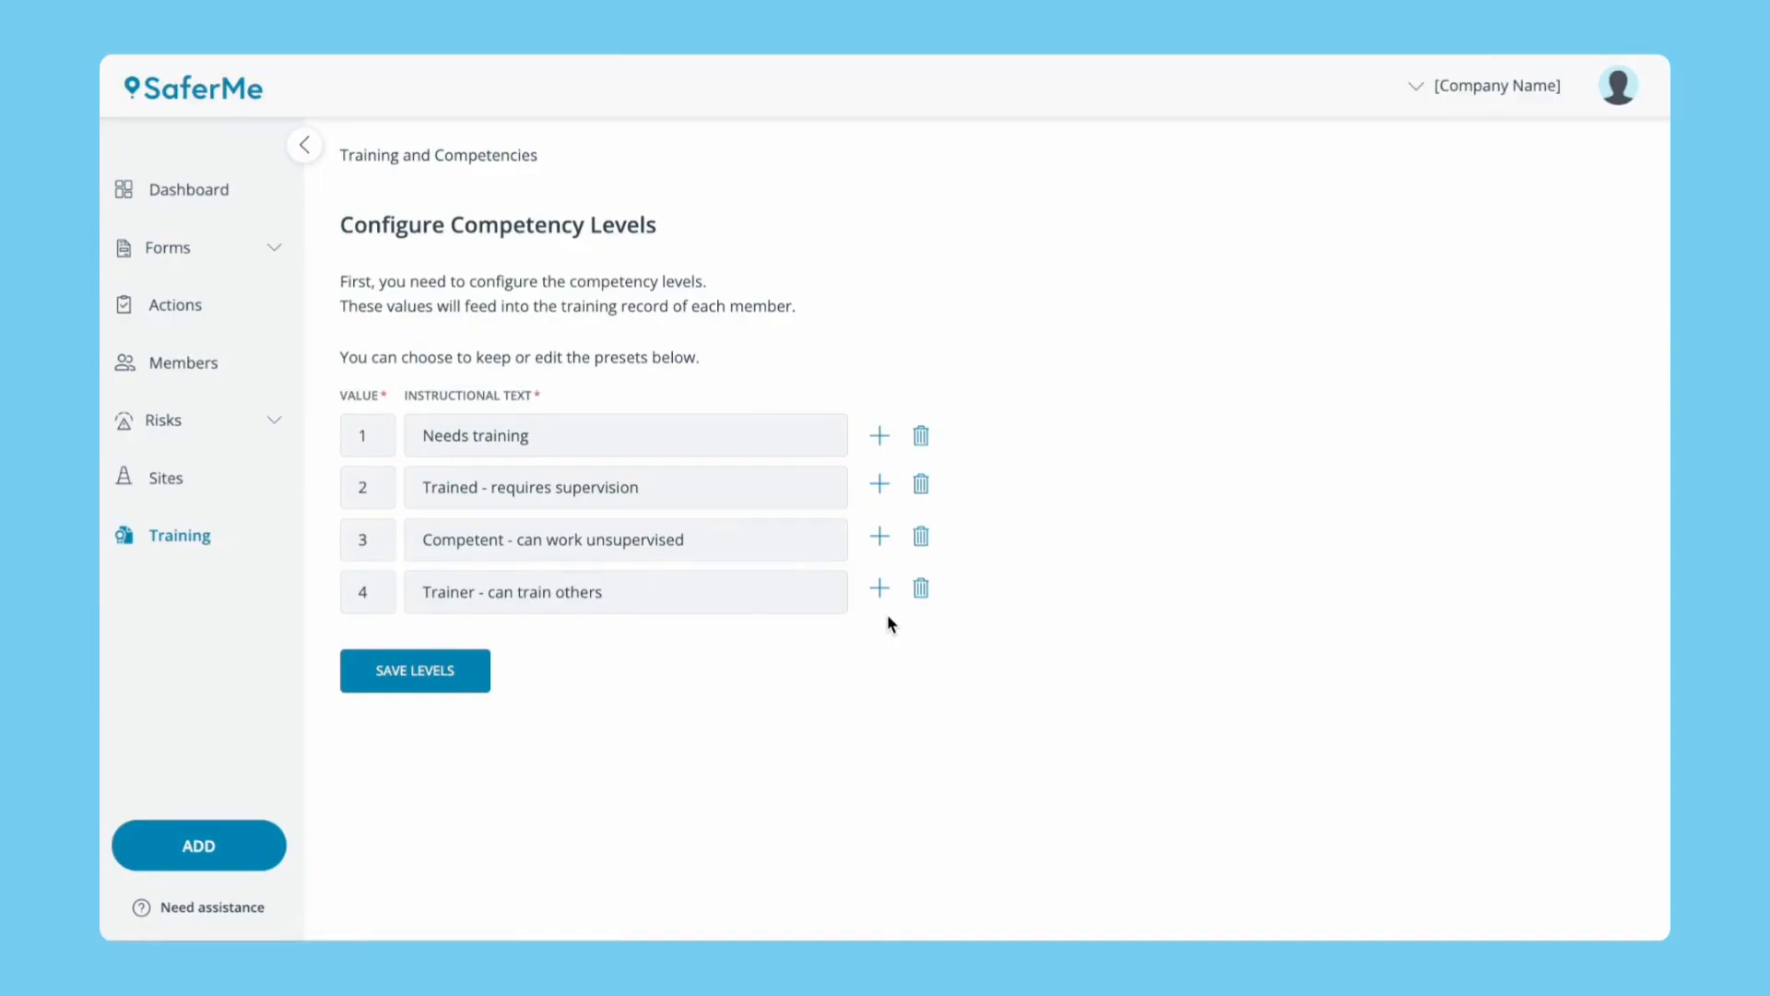
click(717, 598)
key(ctrl+a)
text(Supervisor)
click(811, 700)
click(454, 671)
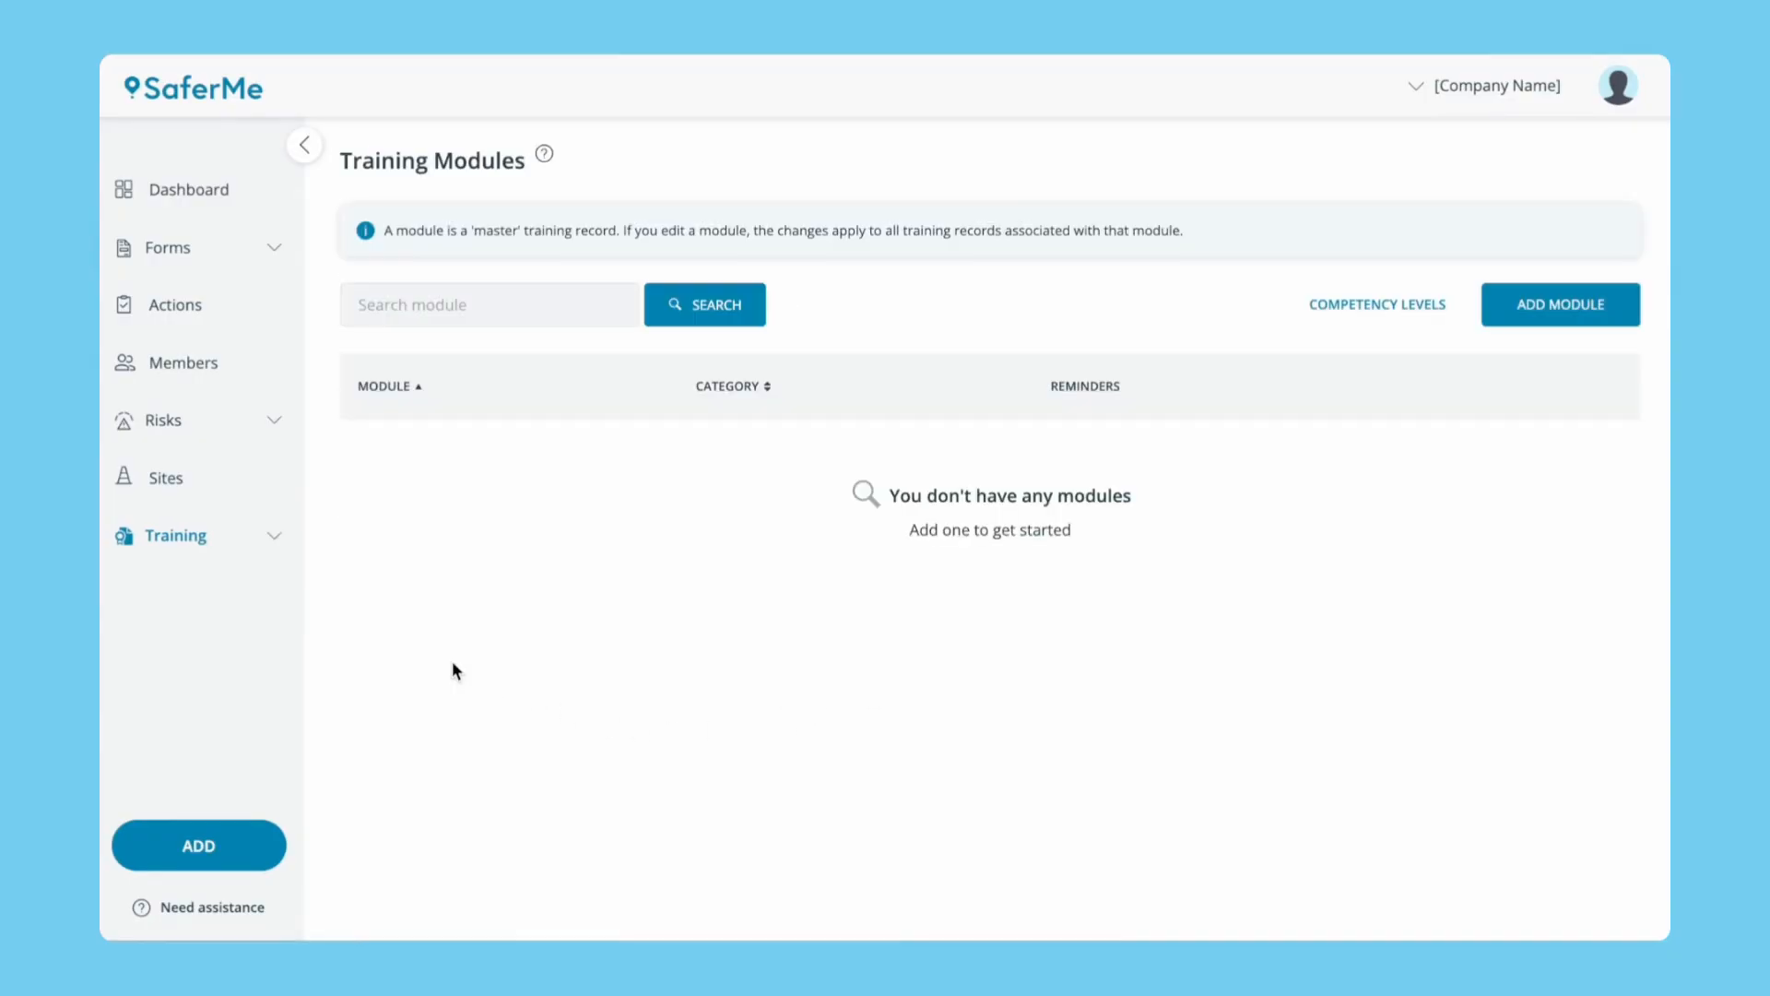
Add a 'First Aid Training' module under Certification / Qualification, leaving the additional reminder as None.
click(1534, 321)
click(688, 328)
text(First Aid Trainin)
text(g)
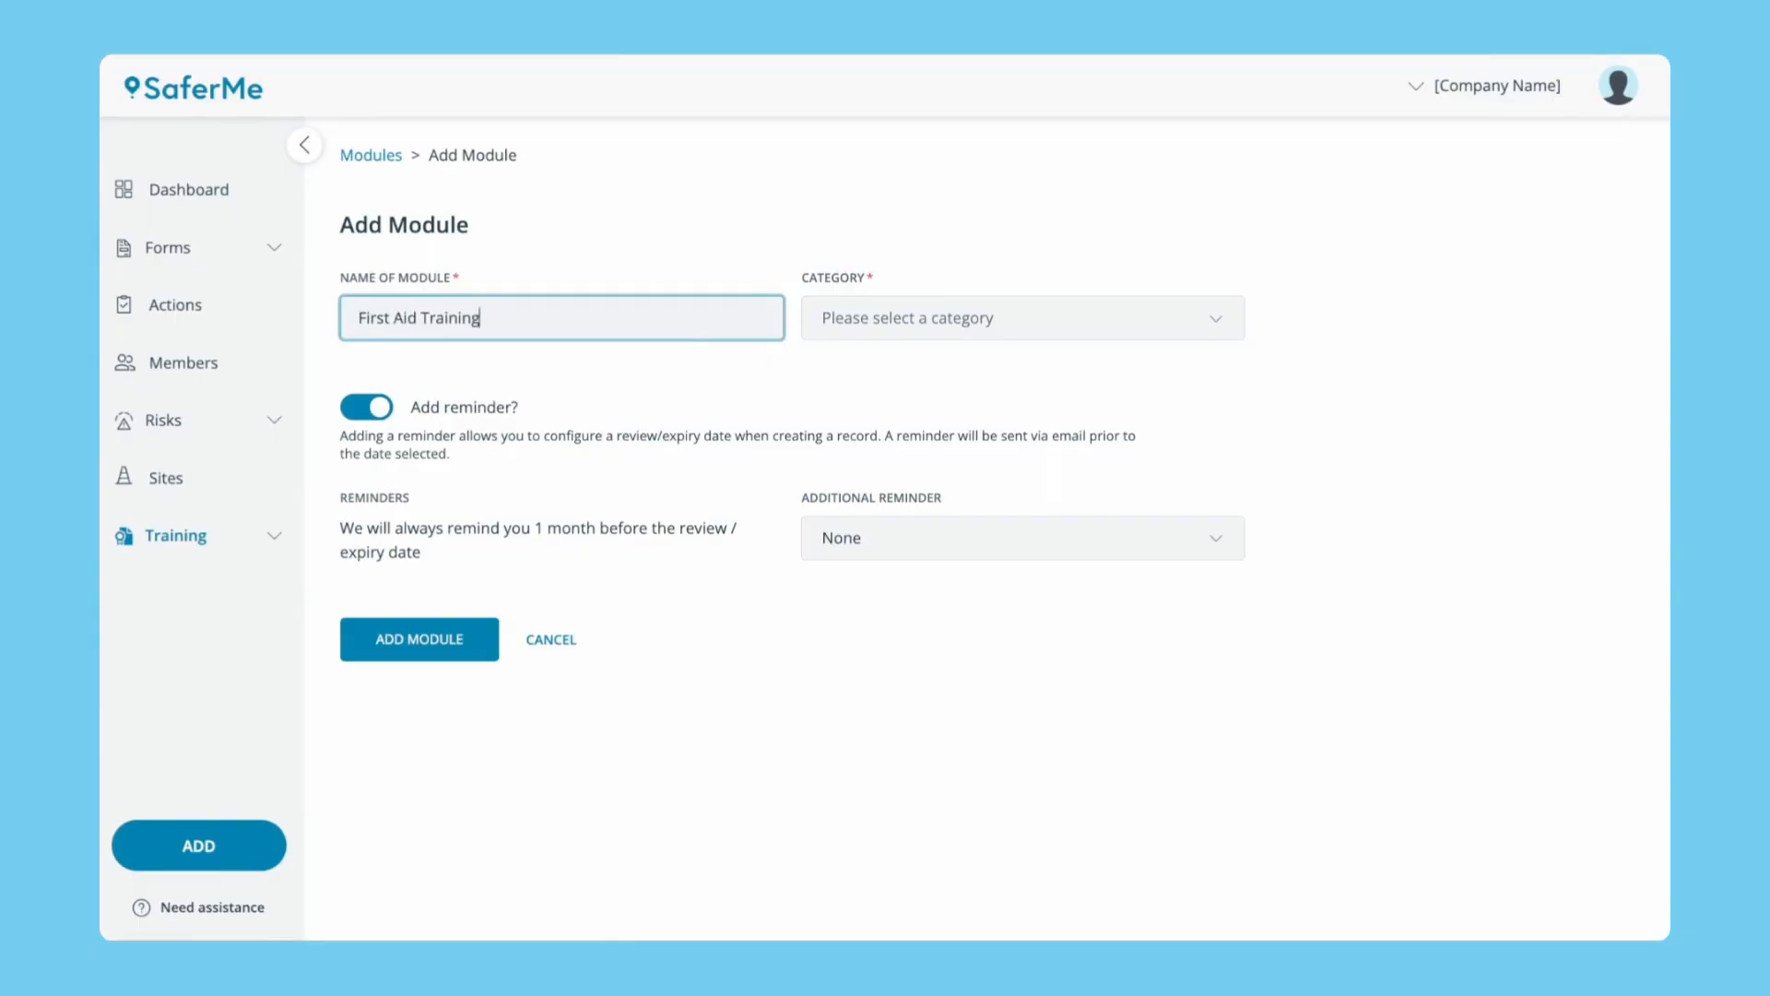
click(928, 319)
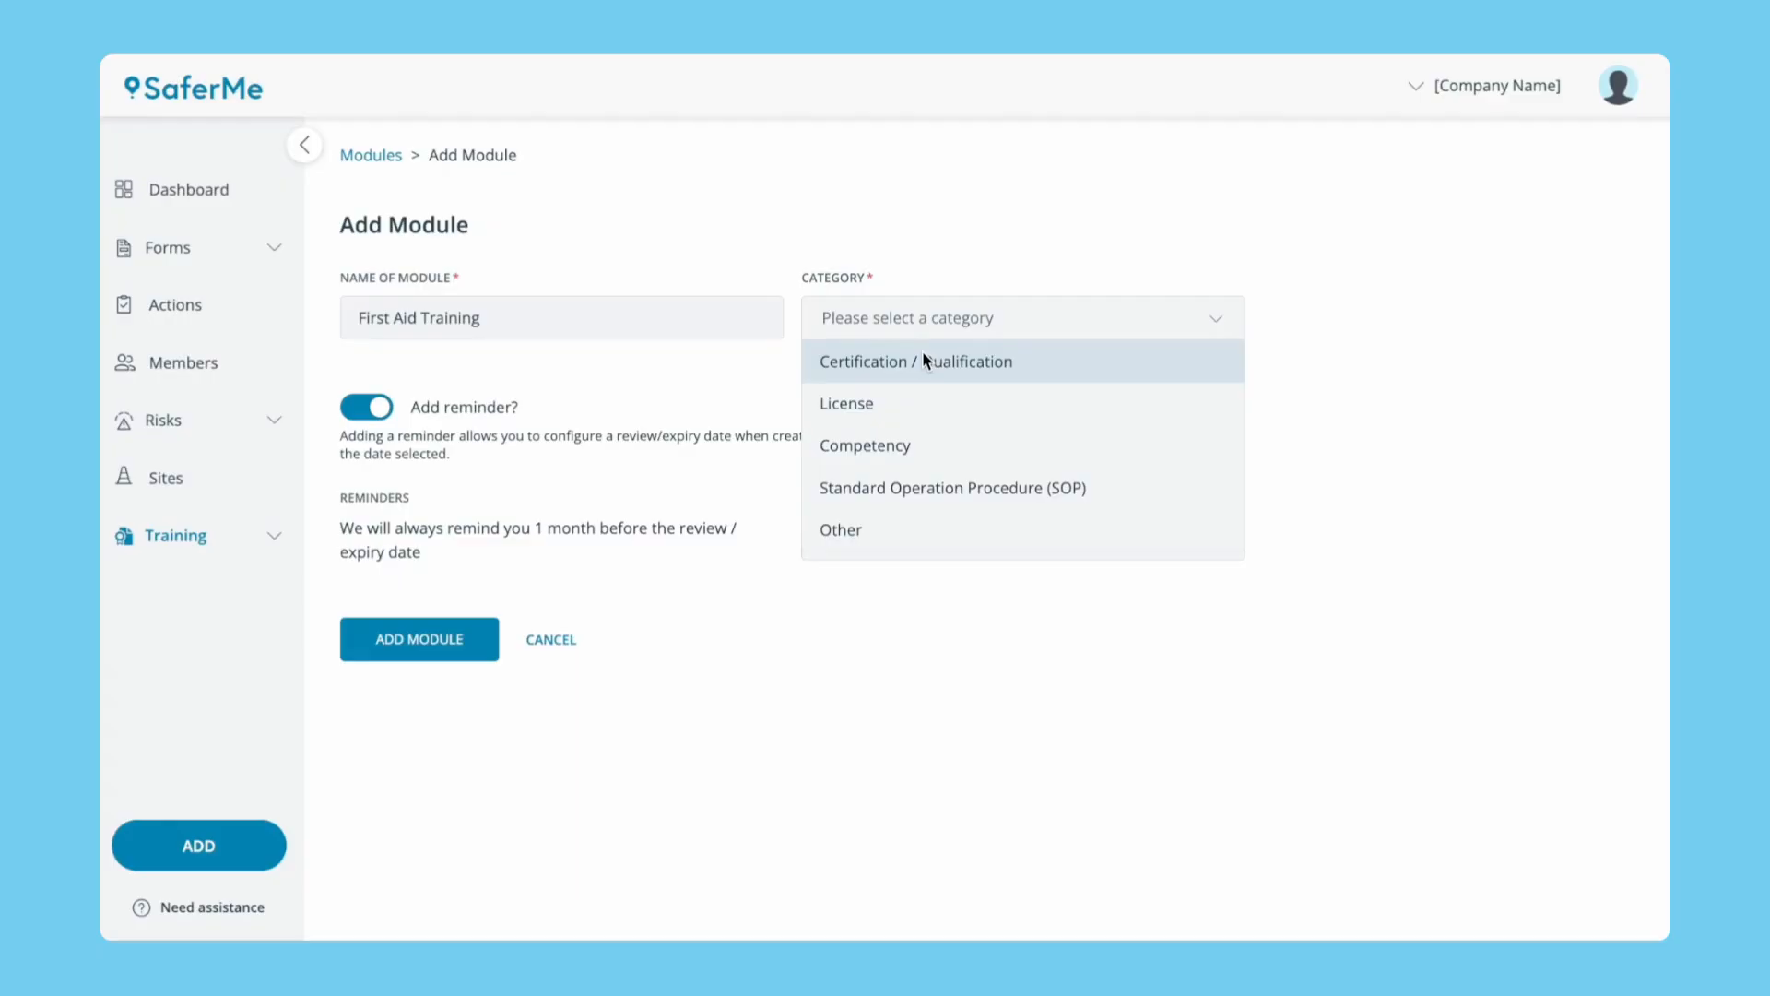
click(926, 363)
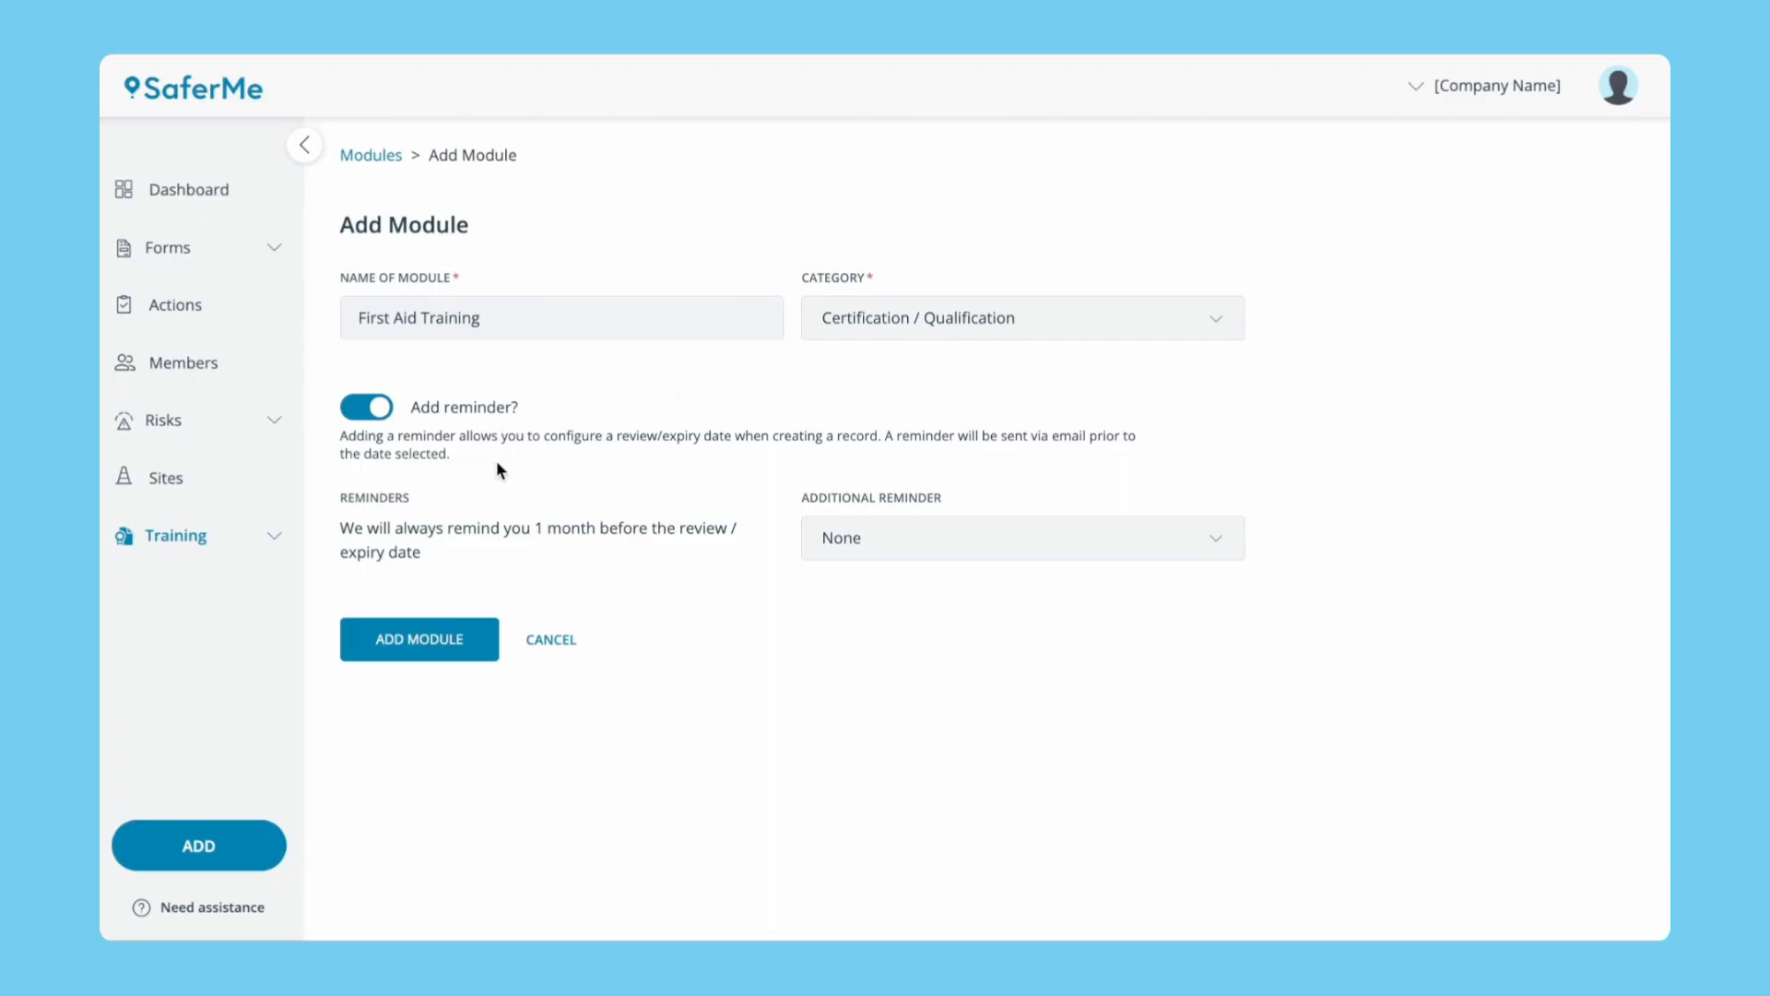
click(990, 528)
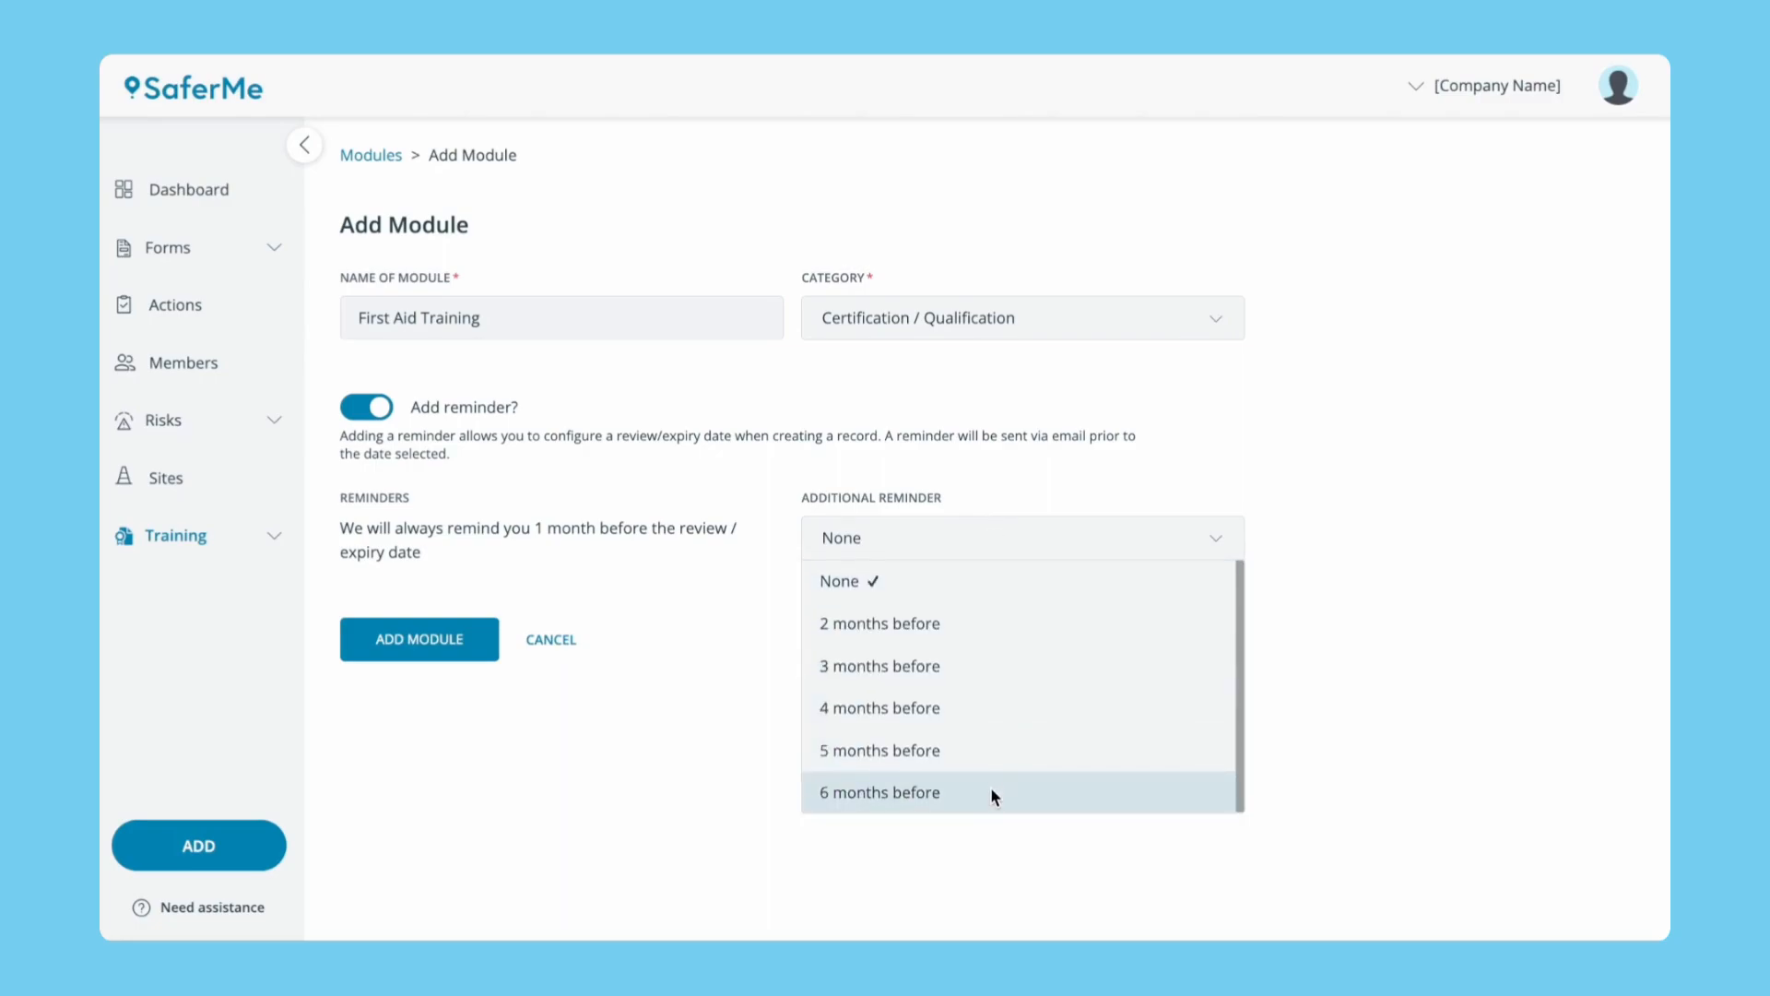
click(668, 763)
click(434, 644)
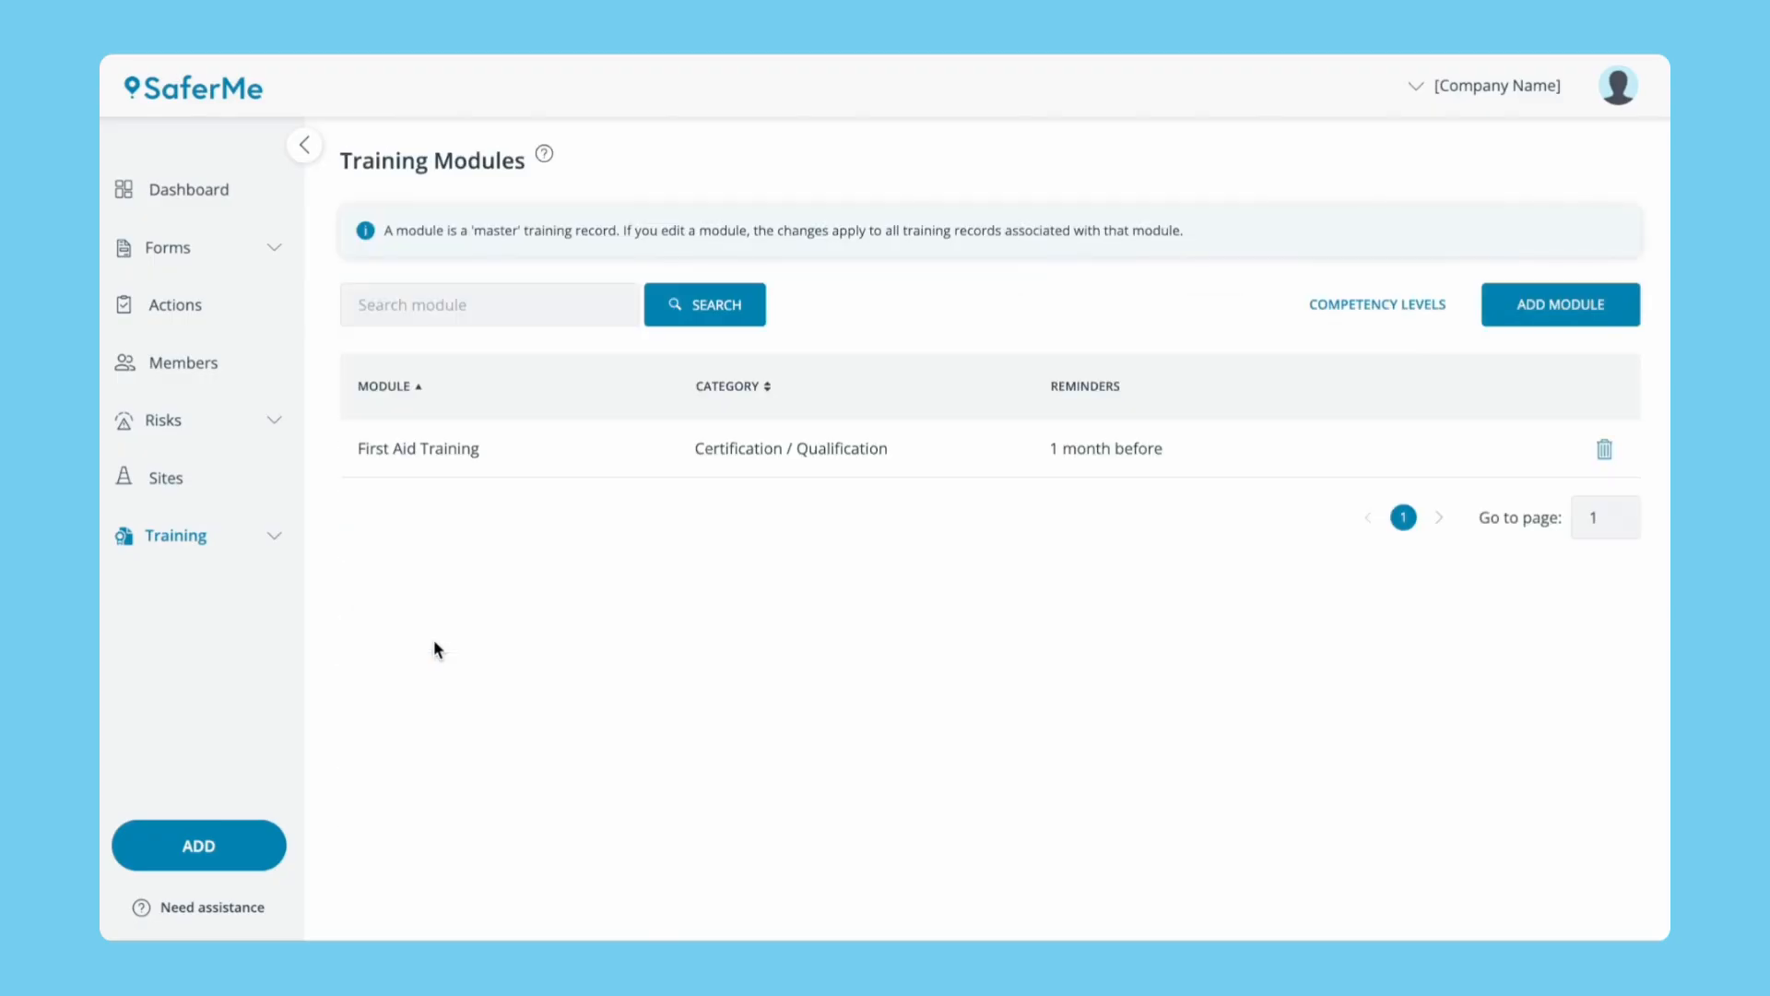
click(273, 538)
Start a new First Aid Training record with issue date 06/05/2026.
click(154, 636)
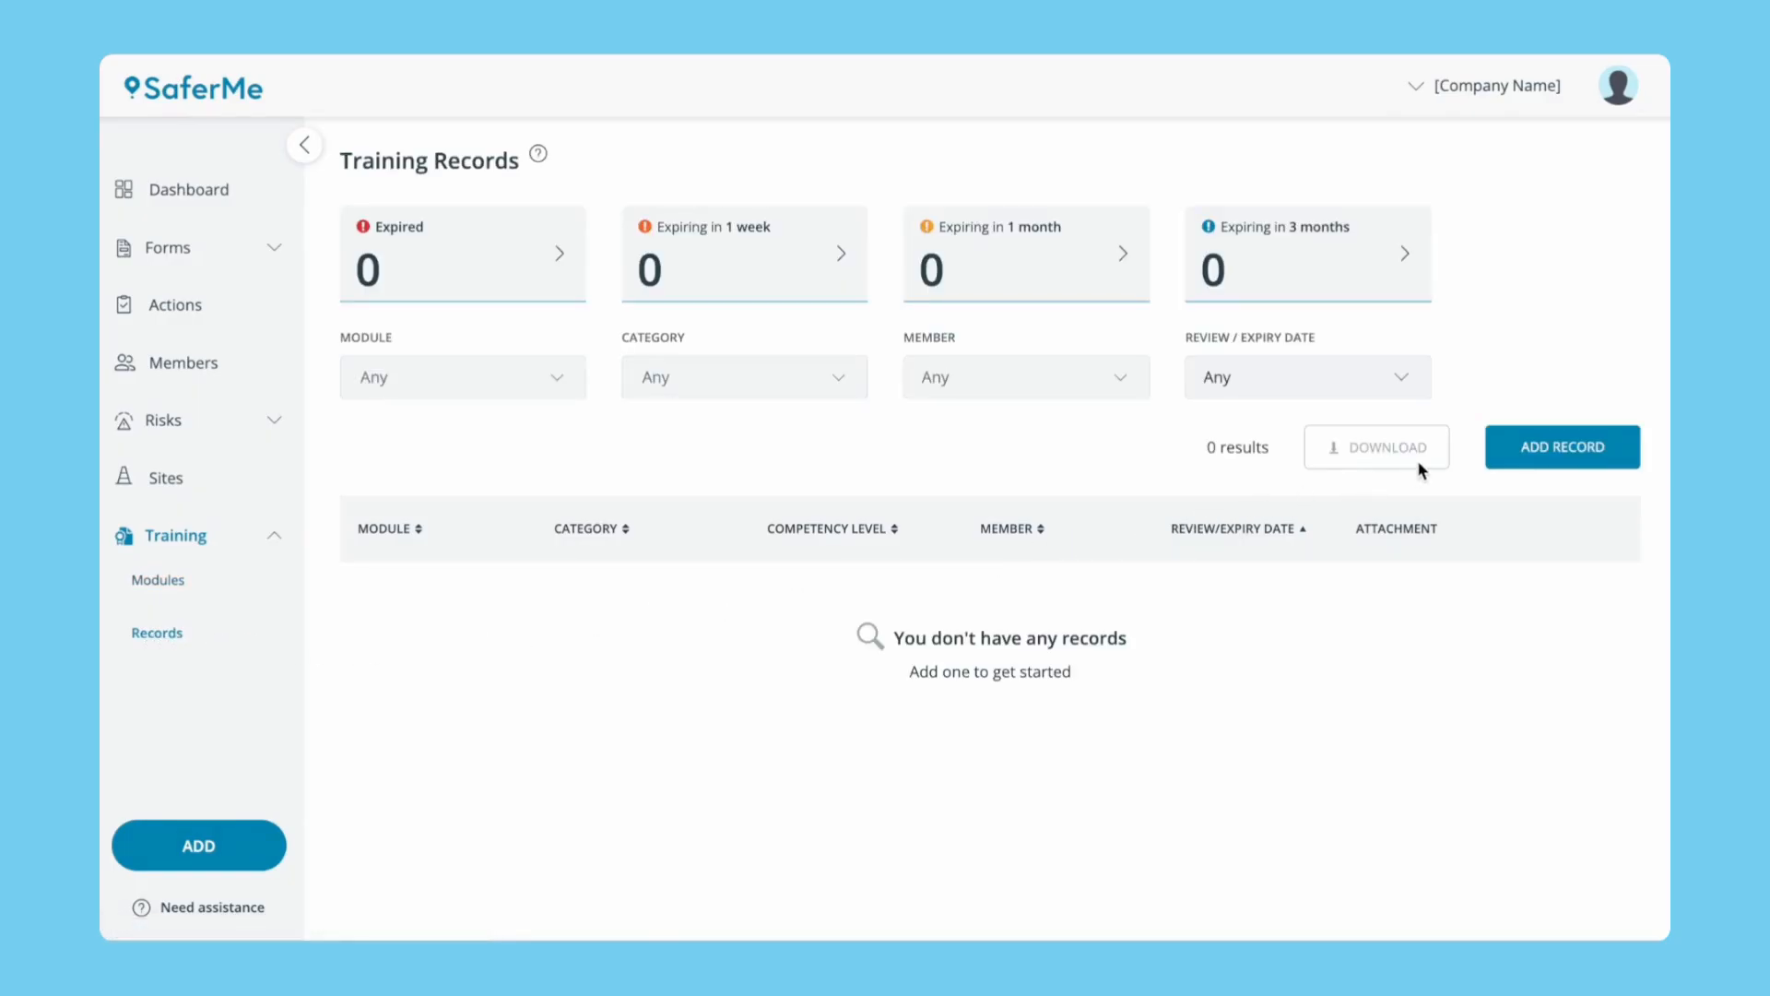
click(1512, 452)
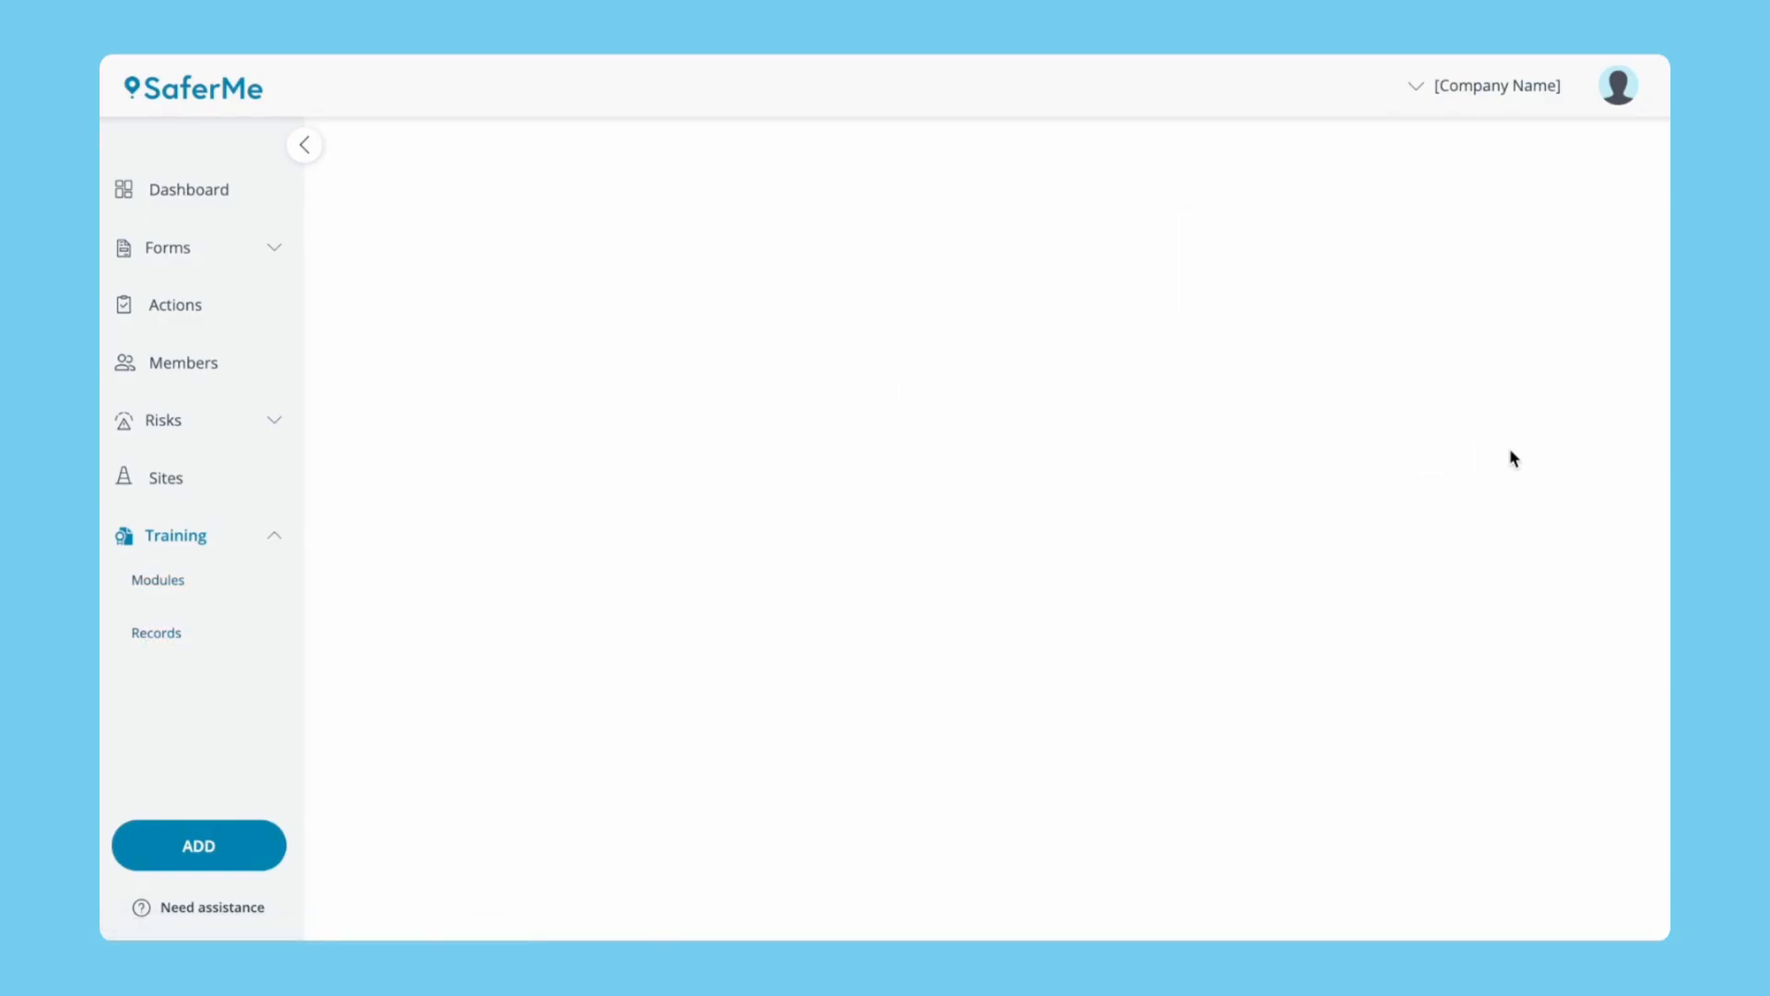
click(757, 343)
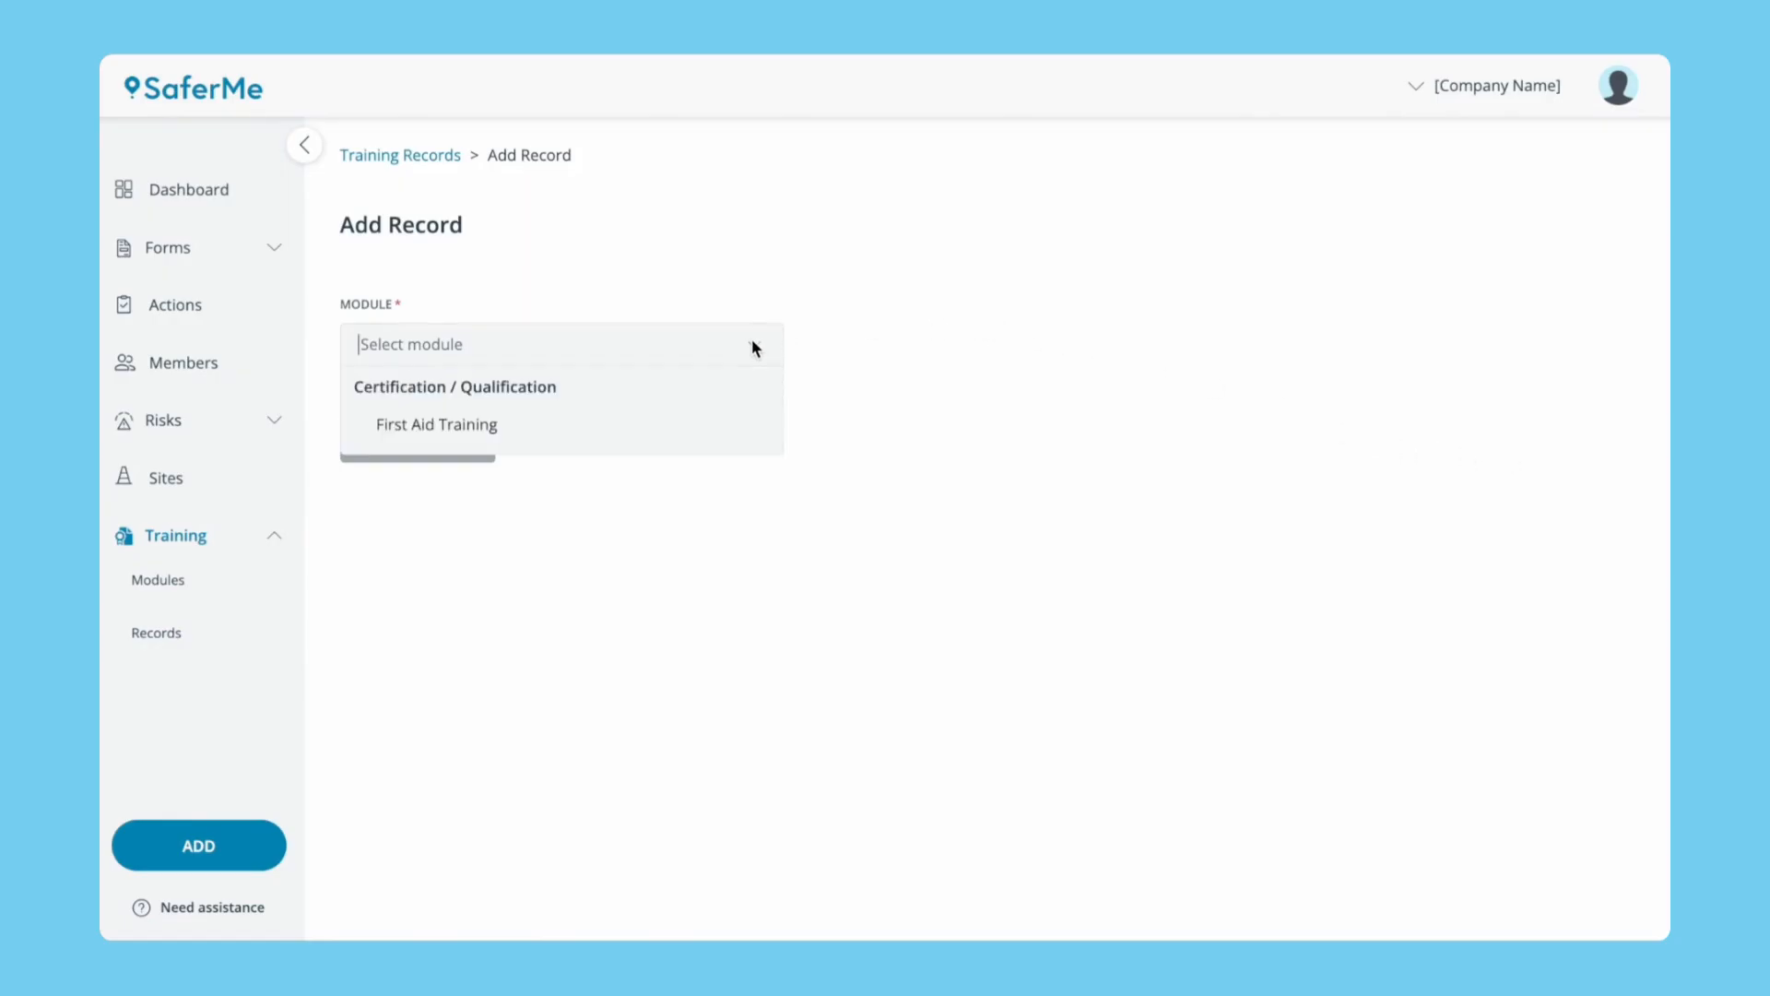
click(638, 413)
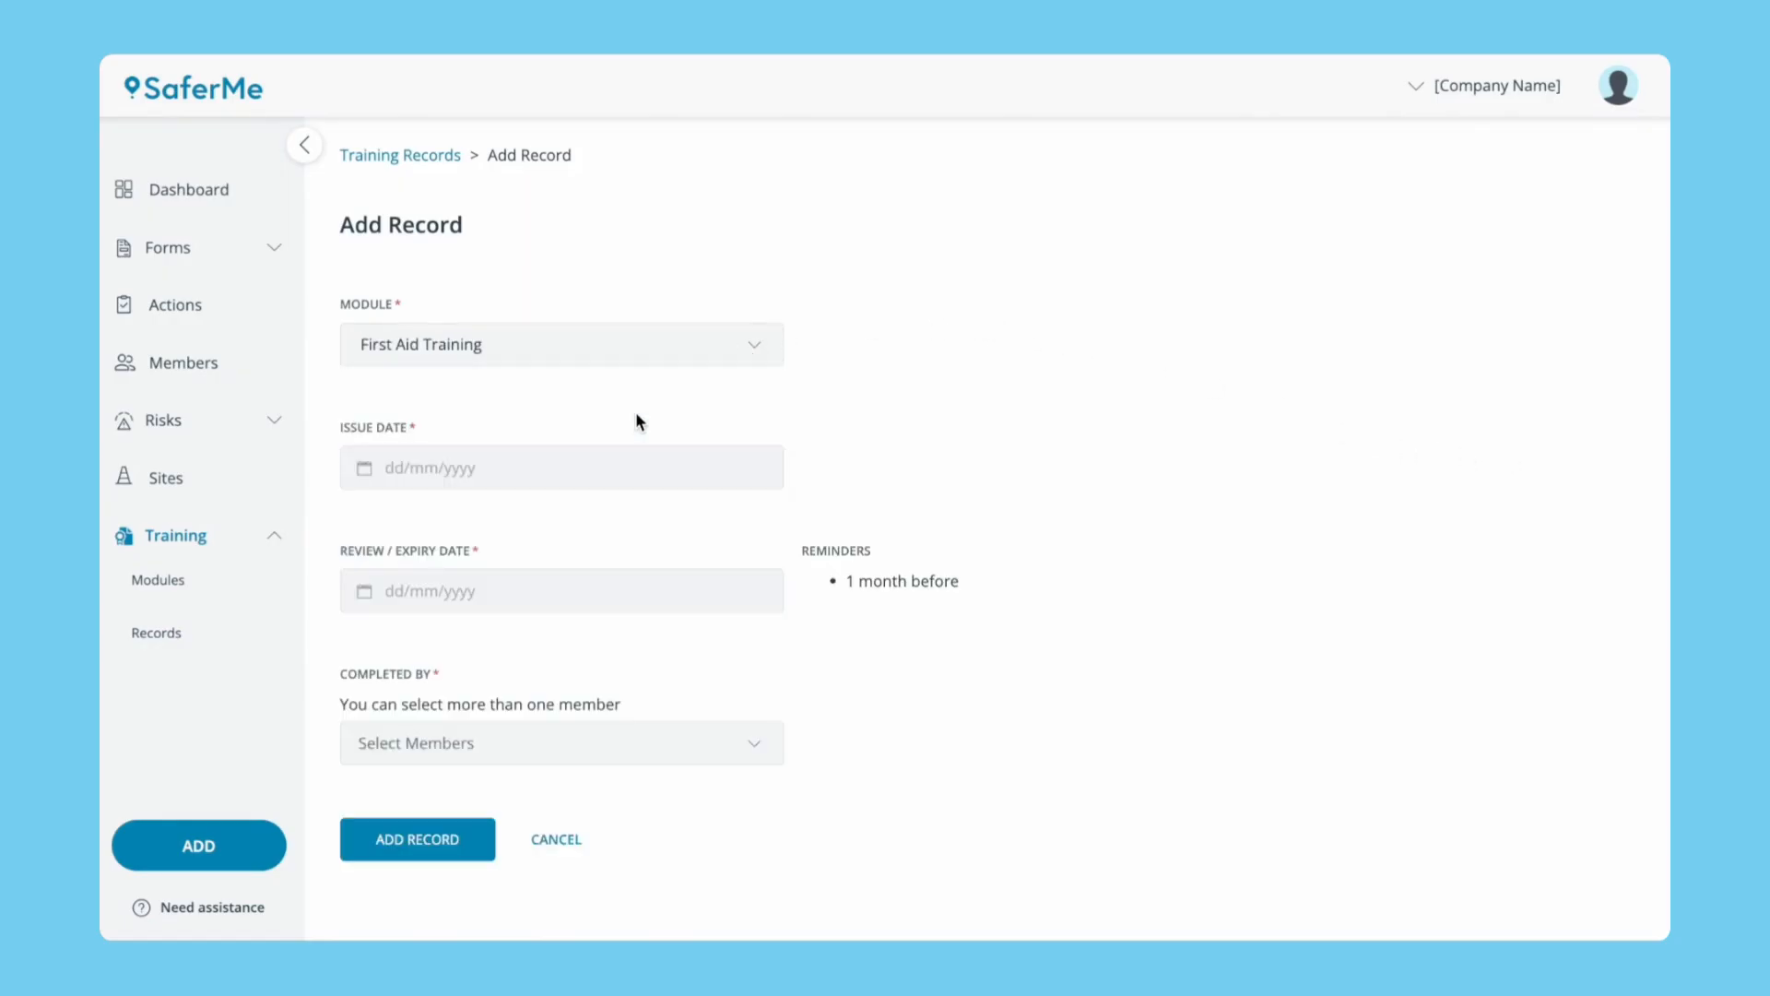
click(432, 467)
click(515, 658)
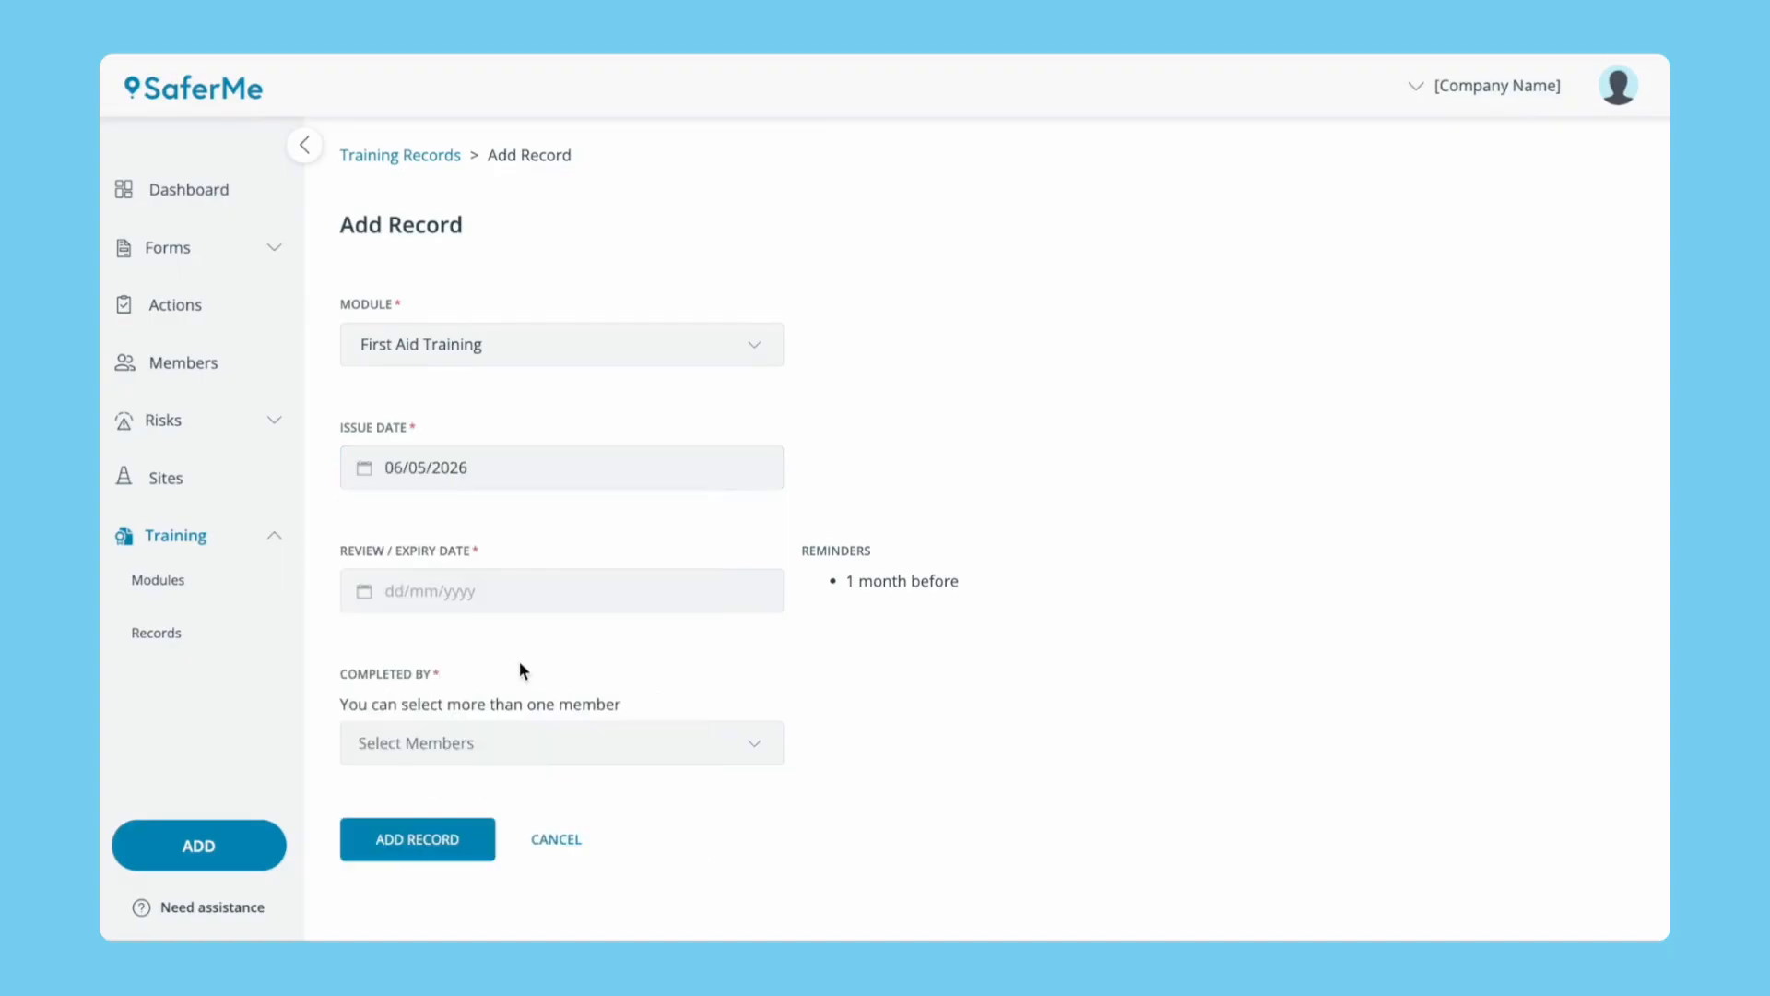
Set expiry to 06/05/2027, mark the support member as completing it, and save the record.
click(474, 600)
click(627, 658)
scroll(593, 800, down, 2)
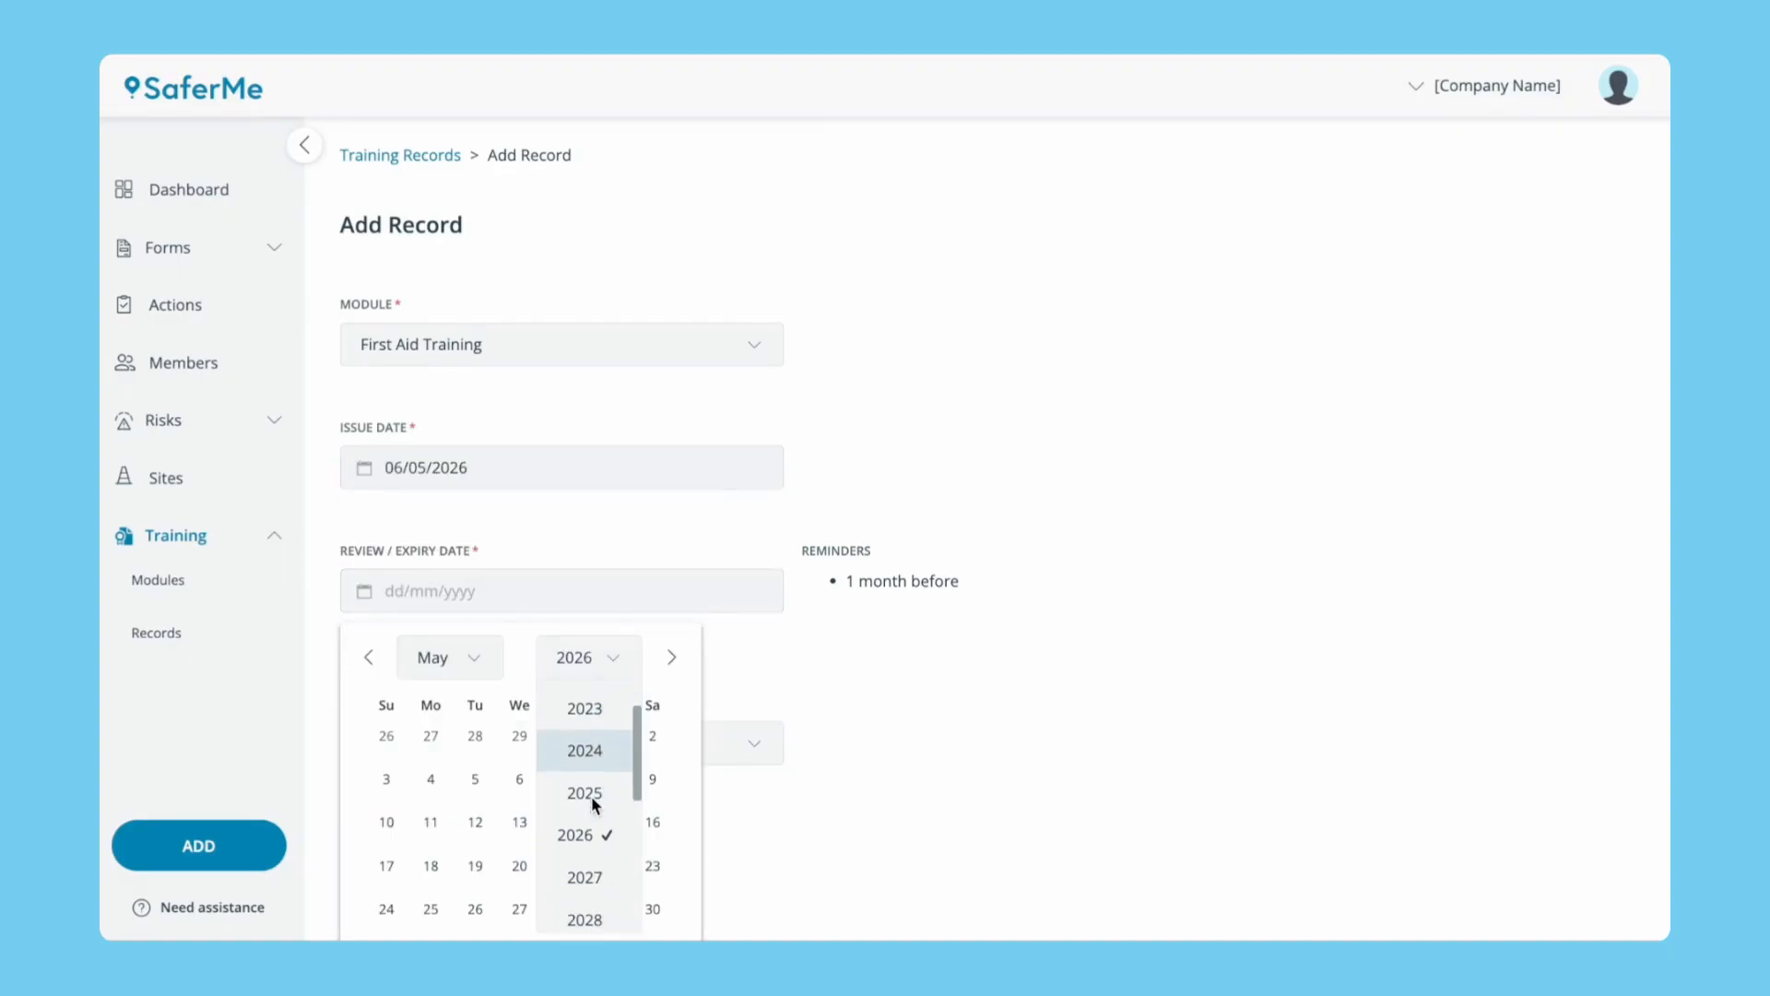
click(593, 861)
click(565, 782)
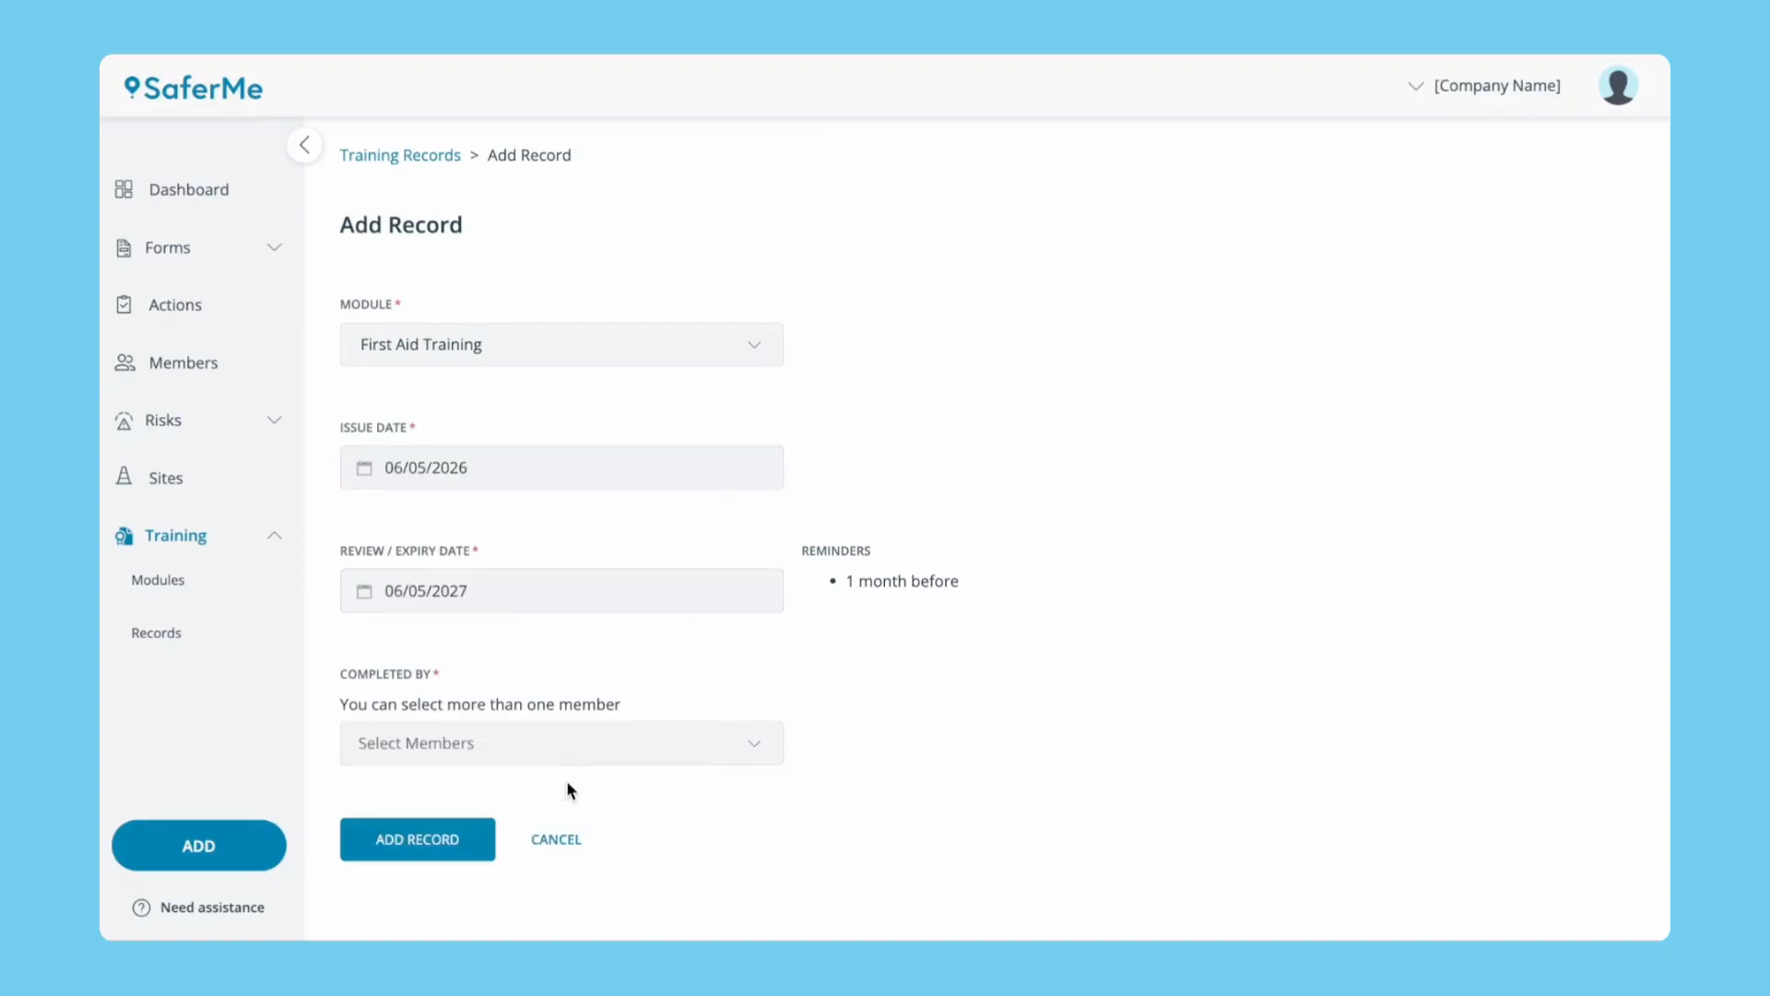
click(551, 745)
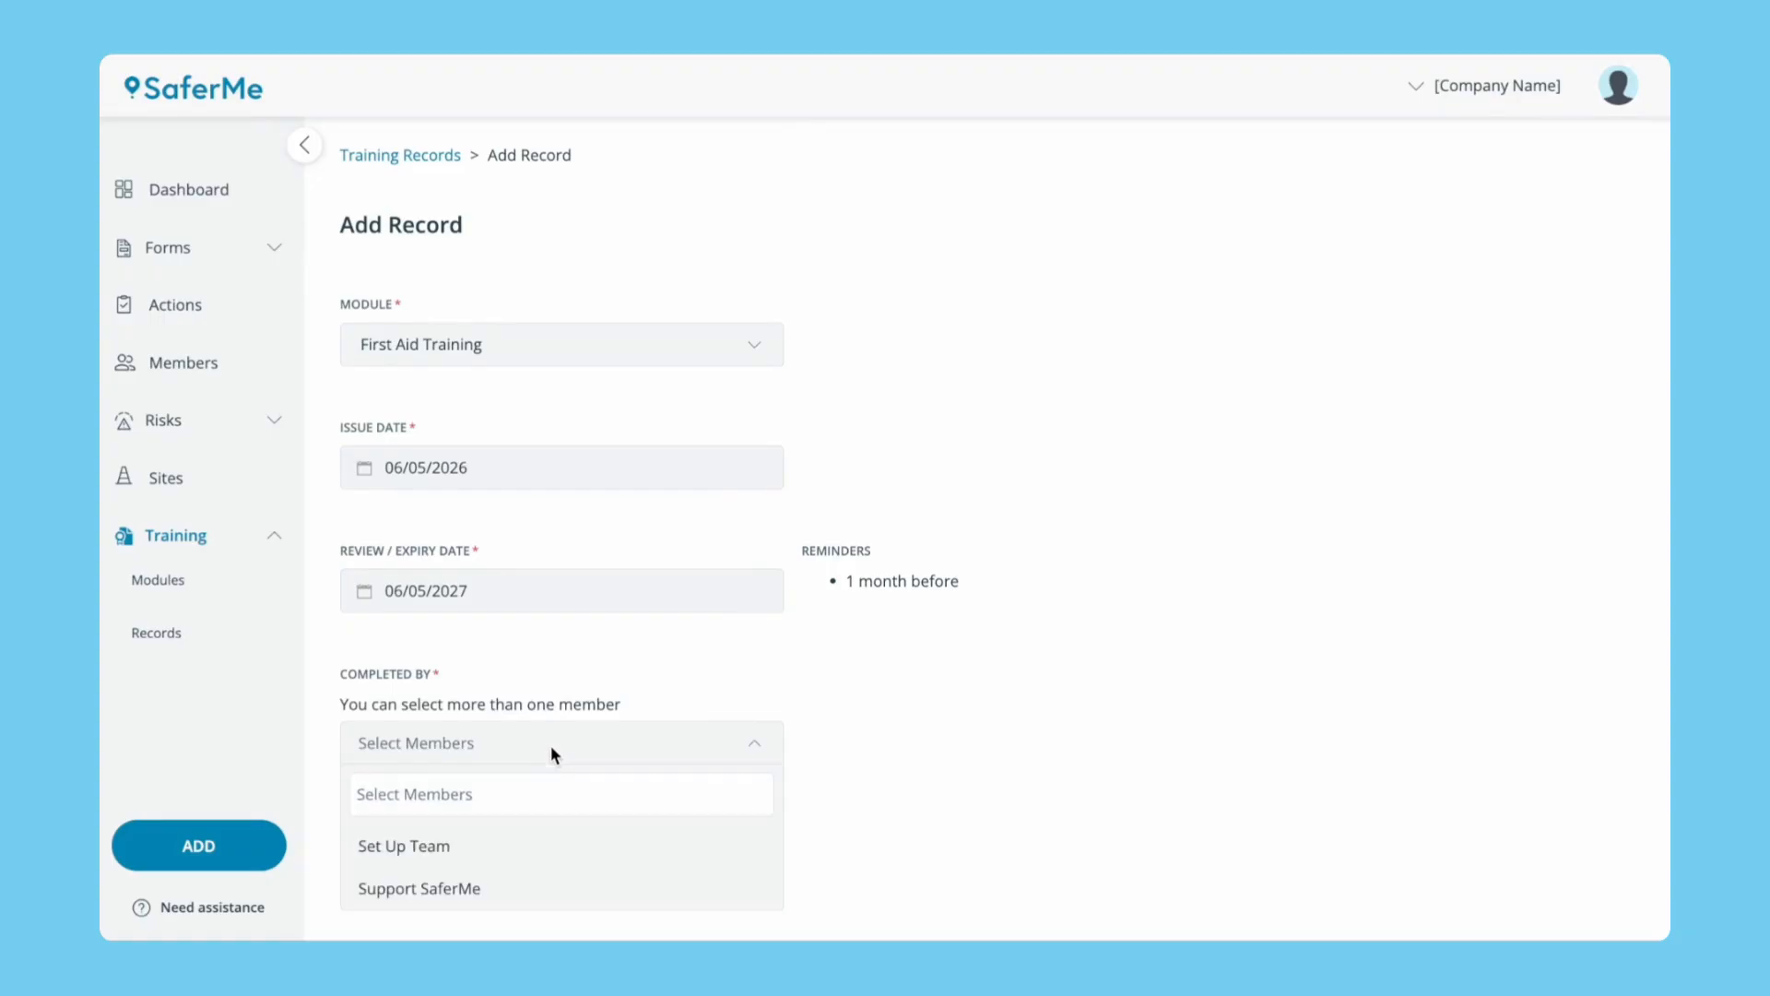
click(516, 890)
scroll(516, 893, down, 1)
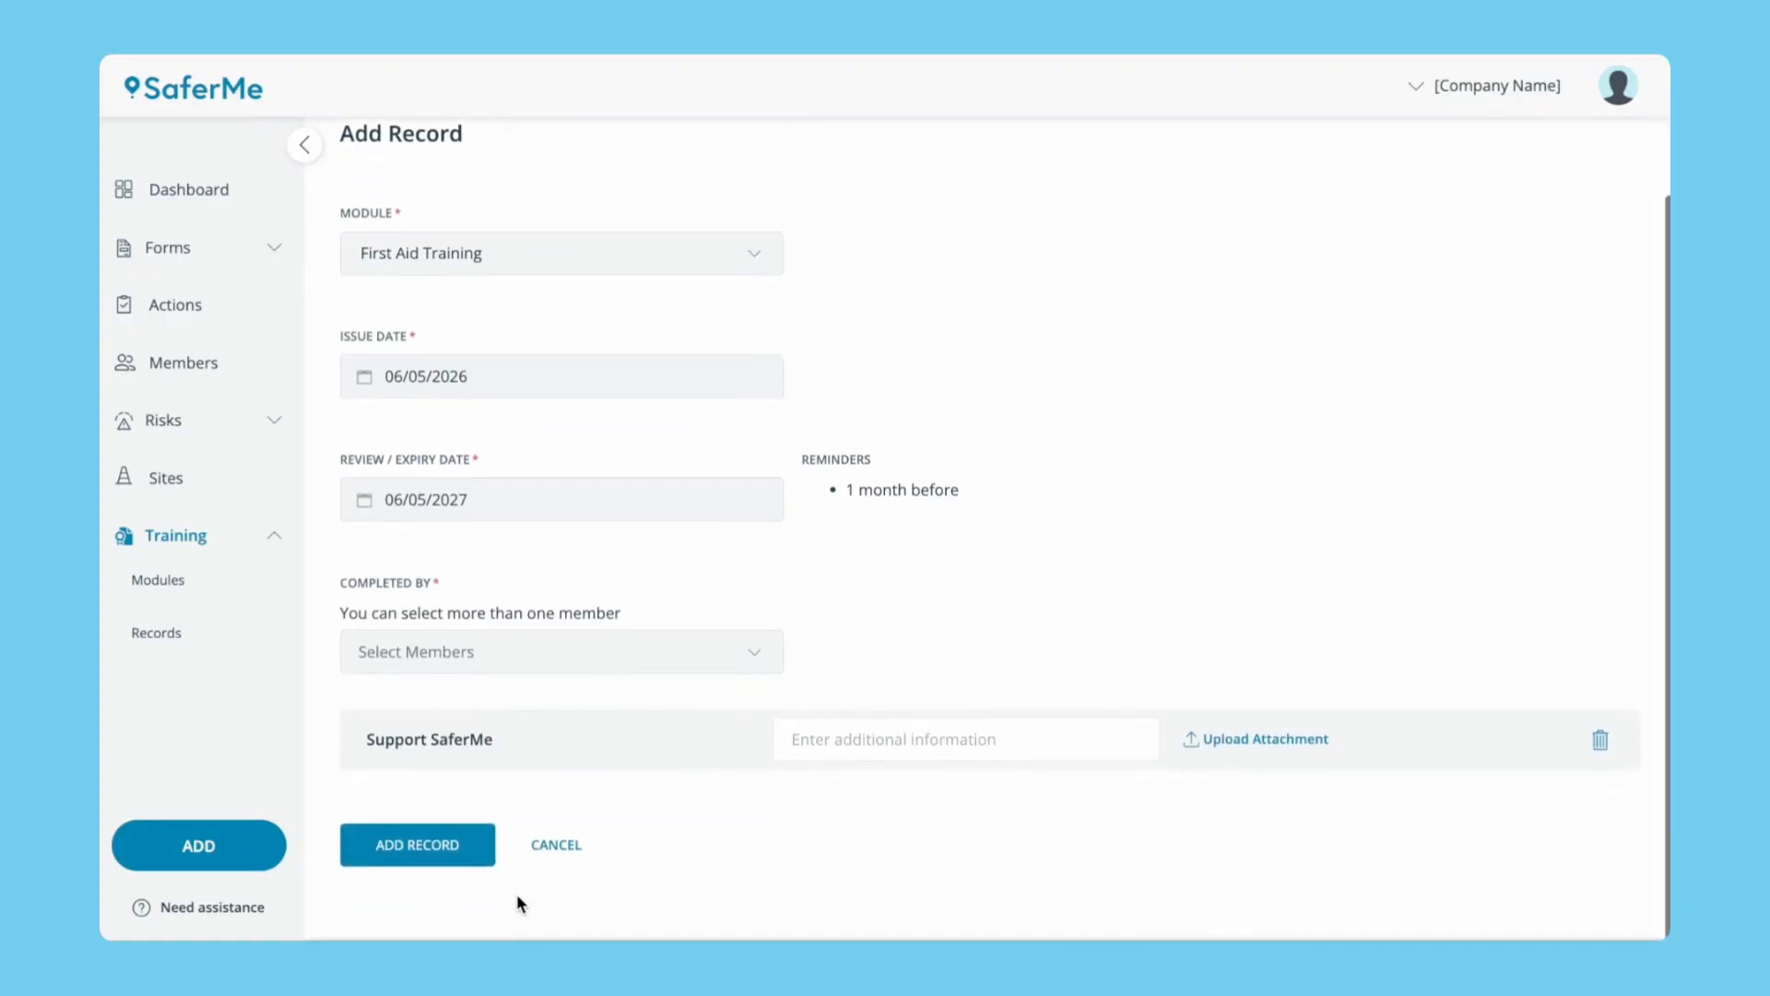
click(841, 747)
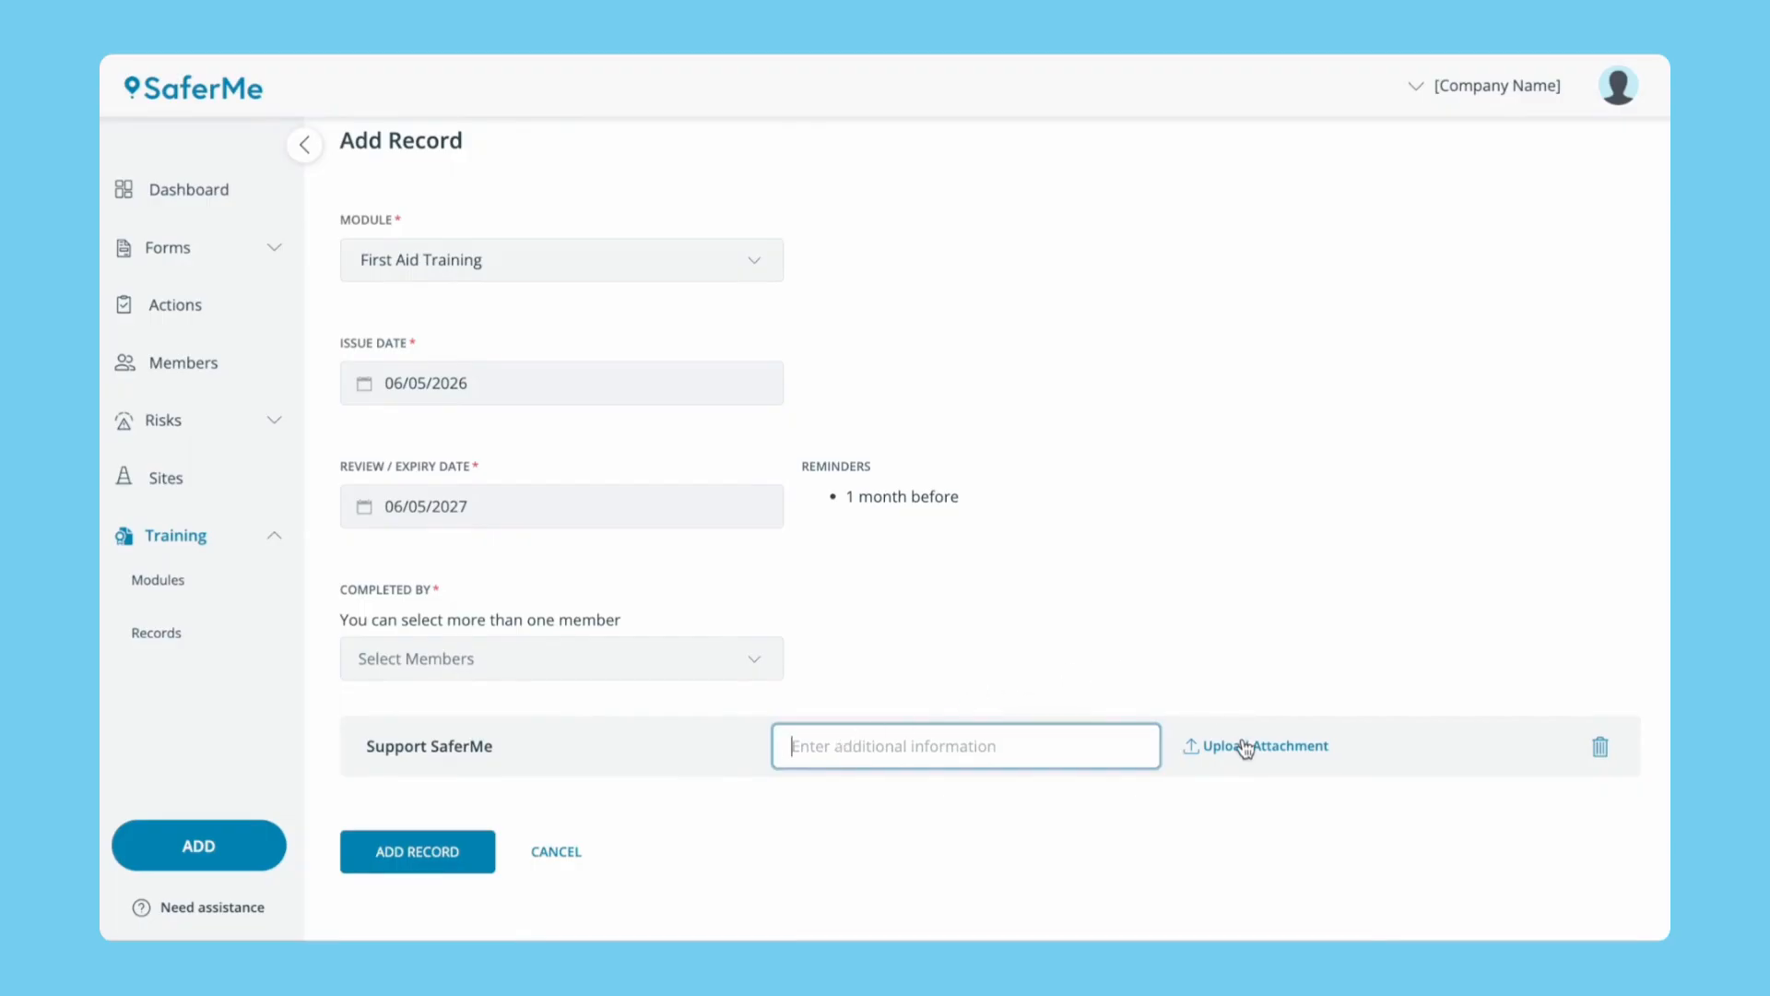
click(452, 844)
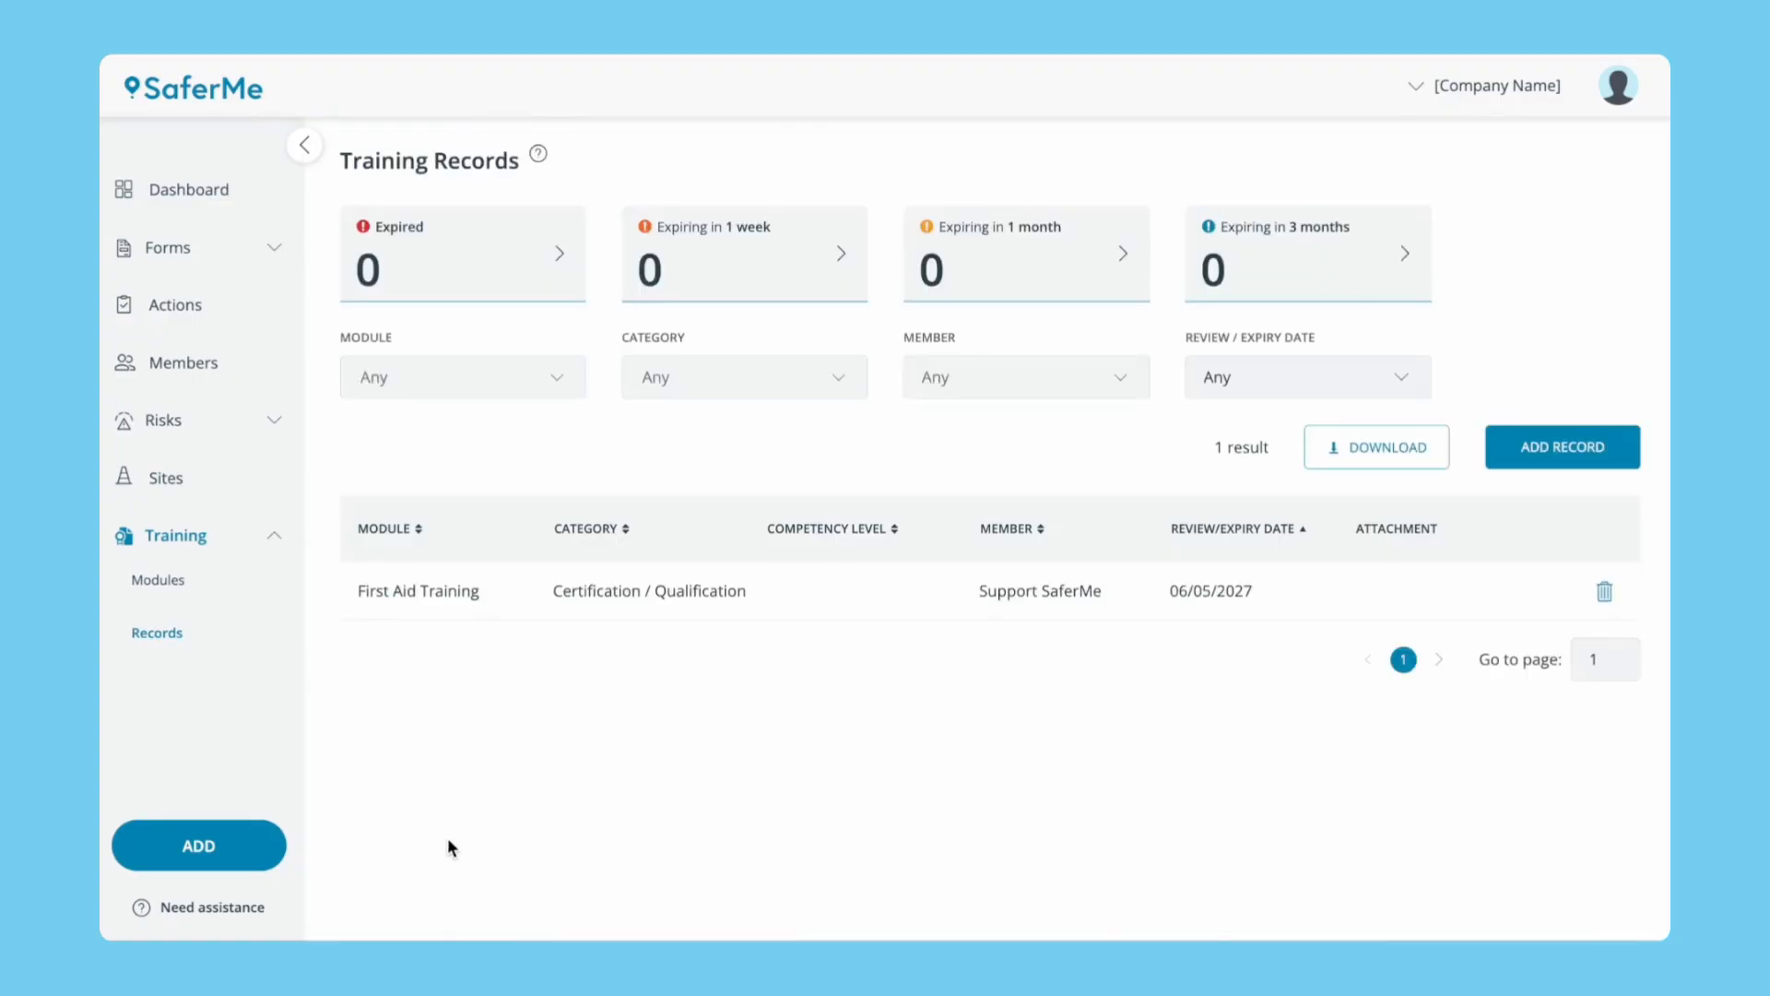
Add a 'Manual Handling' module under Standard Operation Procedure (SOP) with an extra 2-months-before reminder.
click(176, 585)
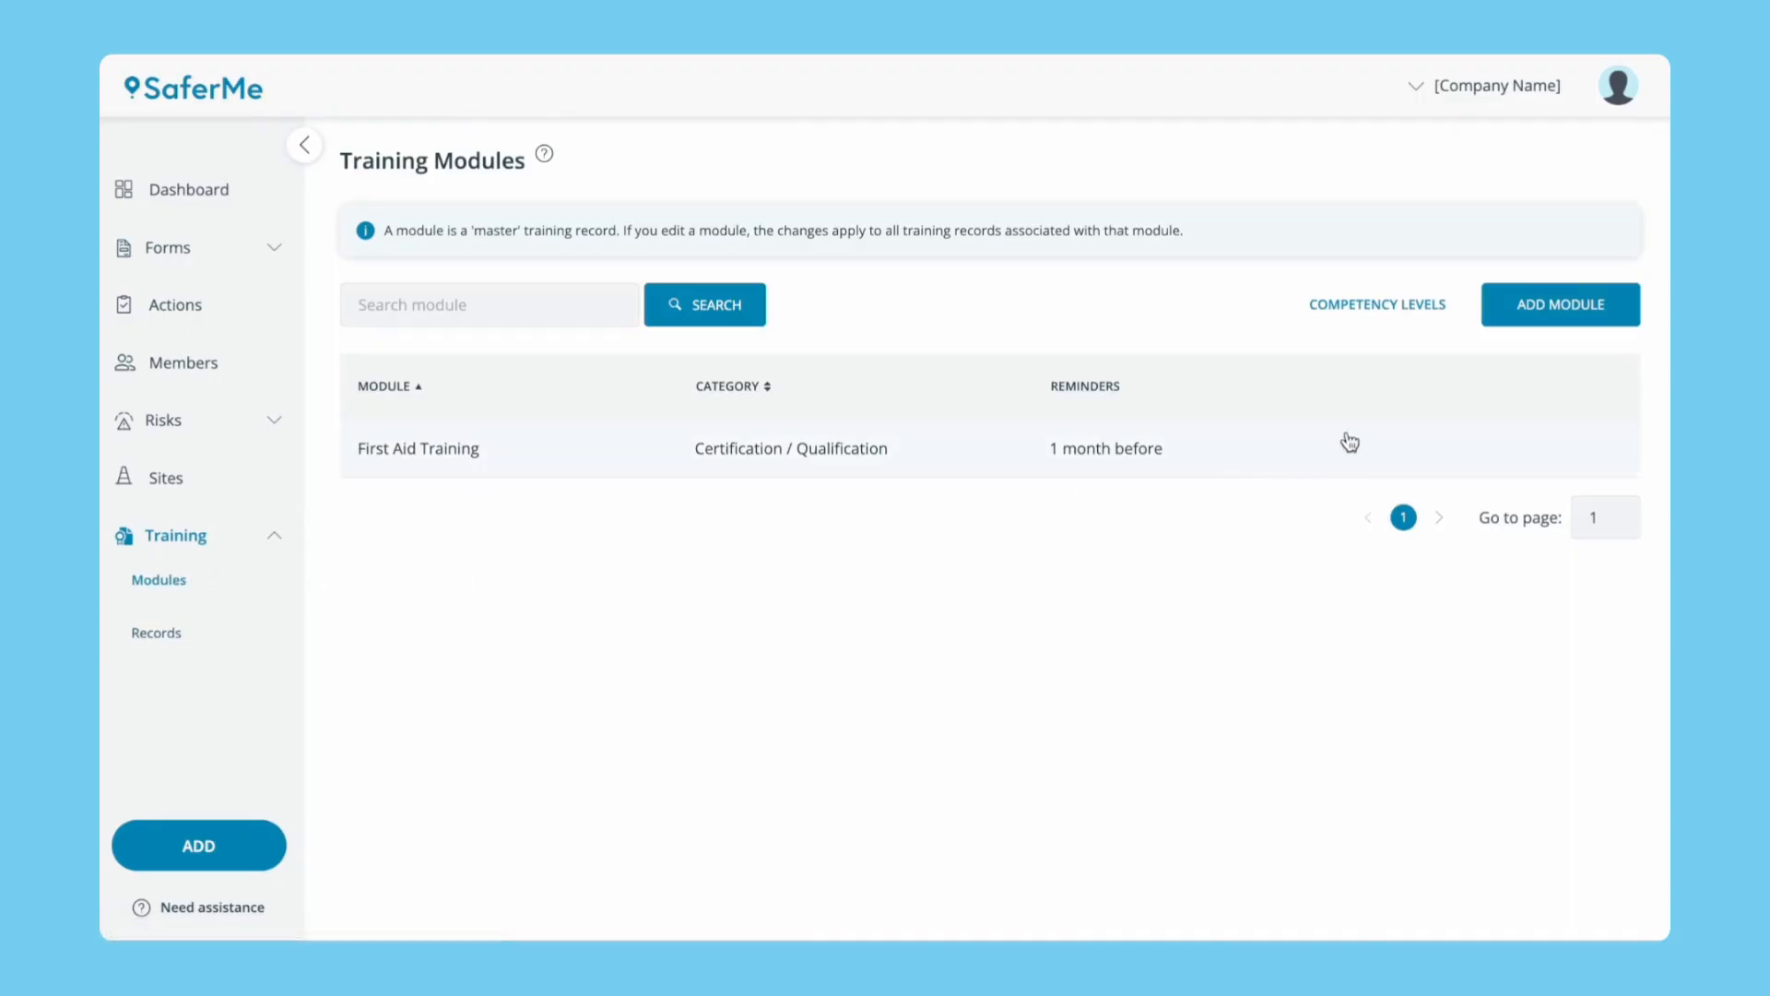
click(1538, 314)
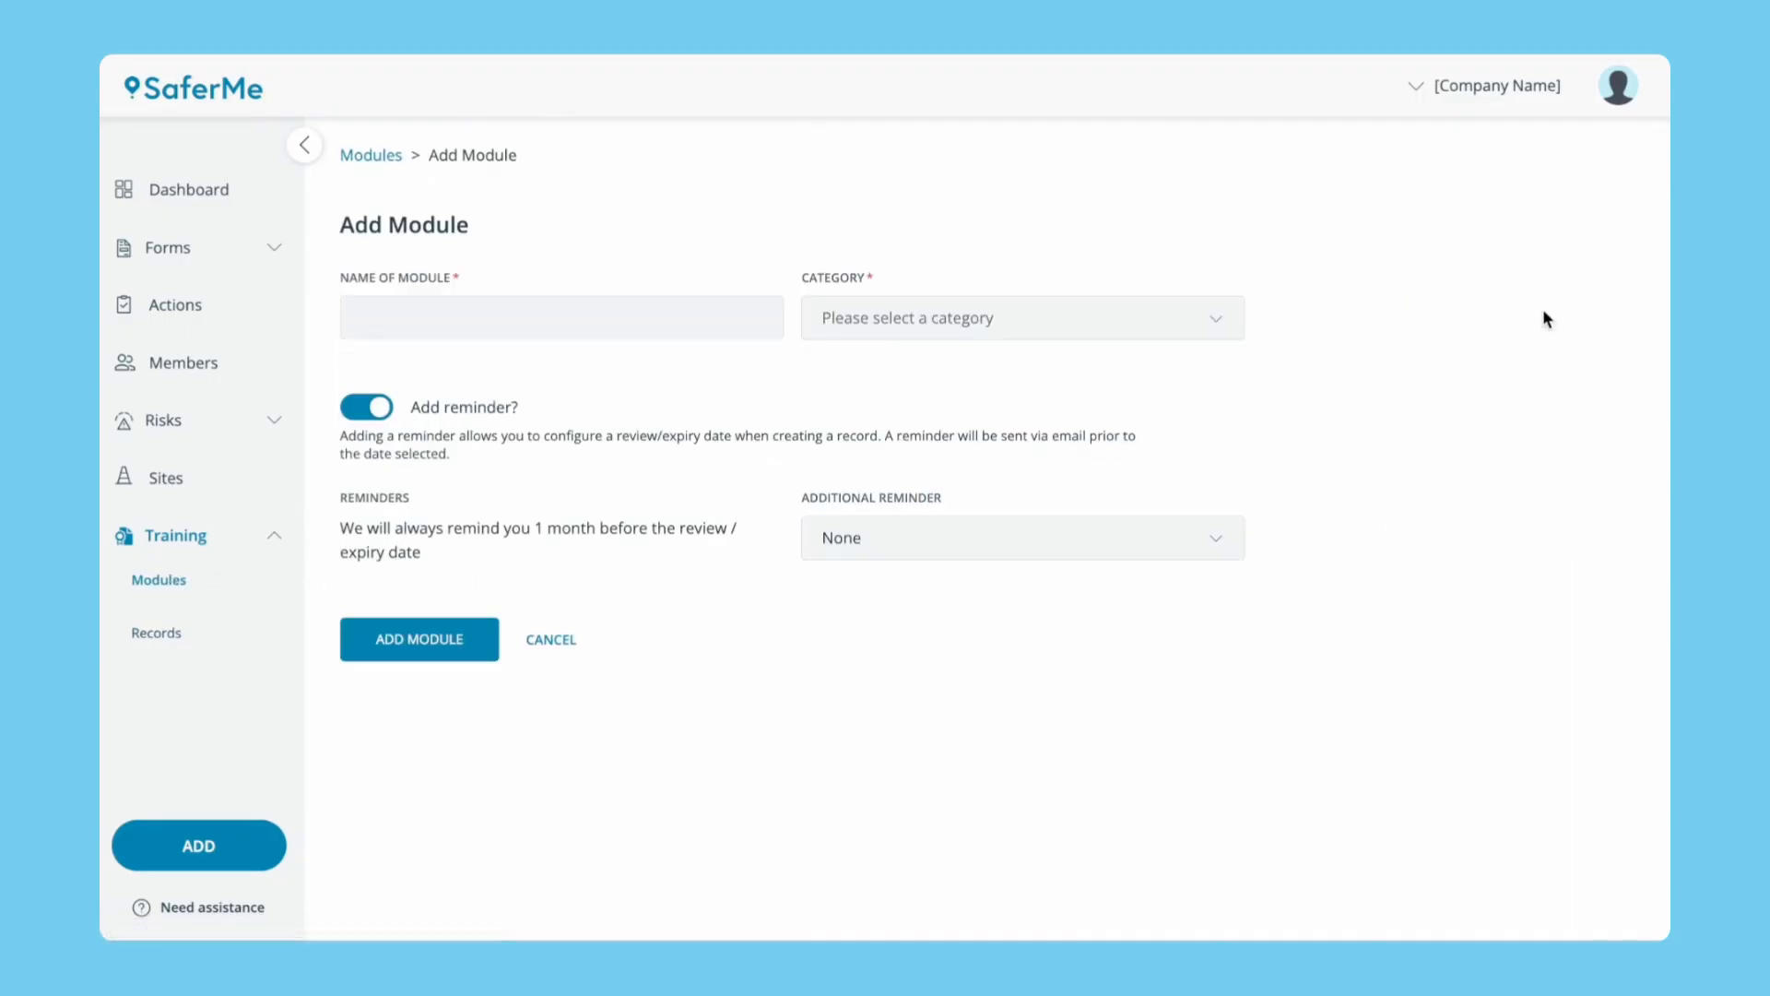
click(732, 309)
text(Manual Handling)
click(1039, 307)
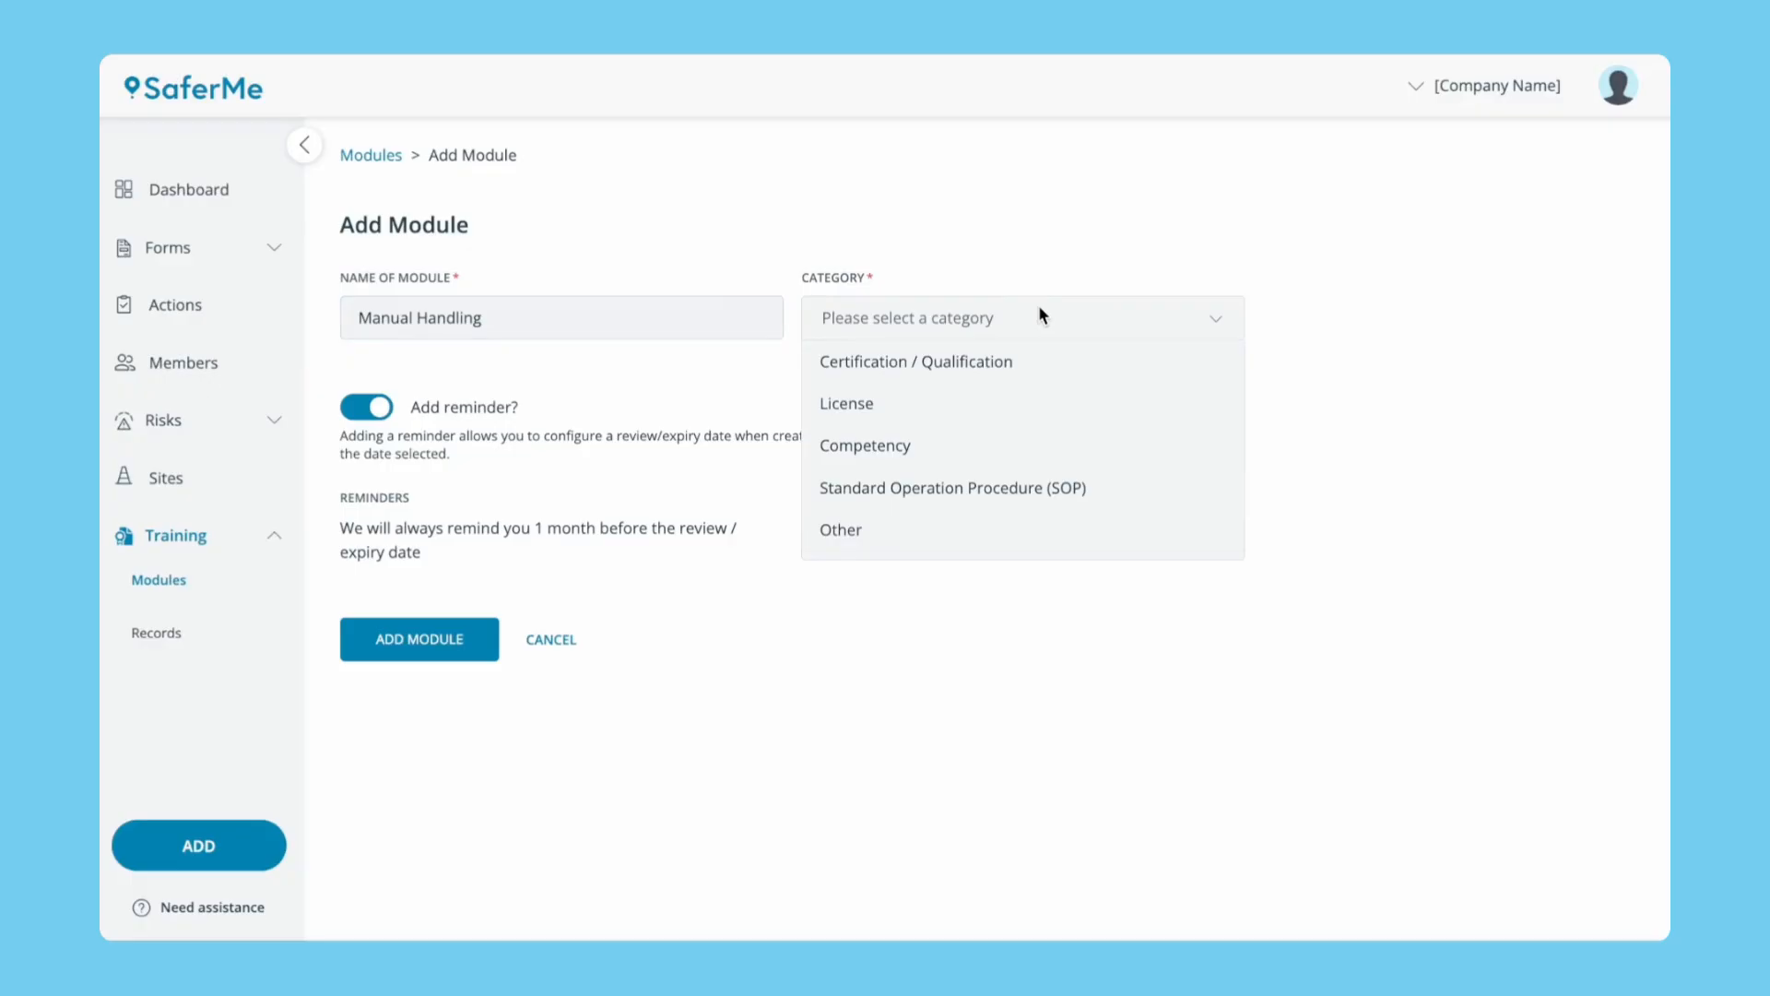
click(1014, 482)
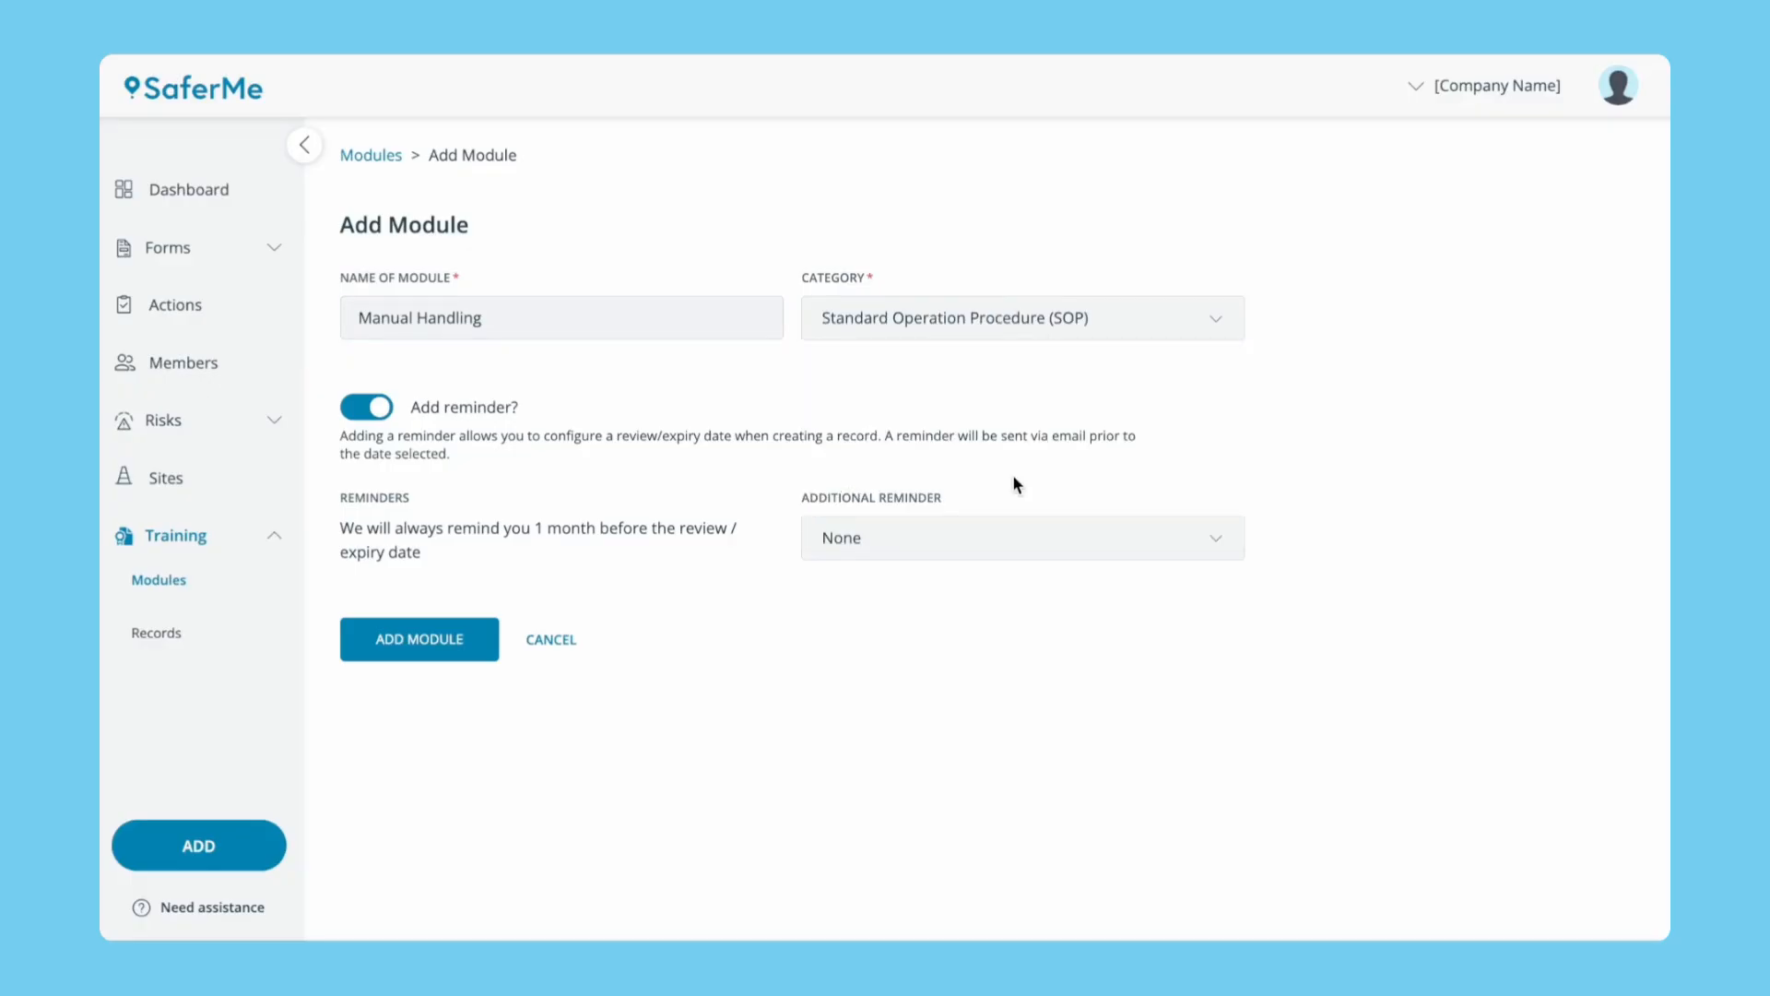
click(1015, 544)
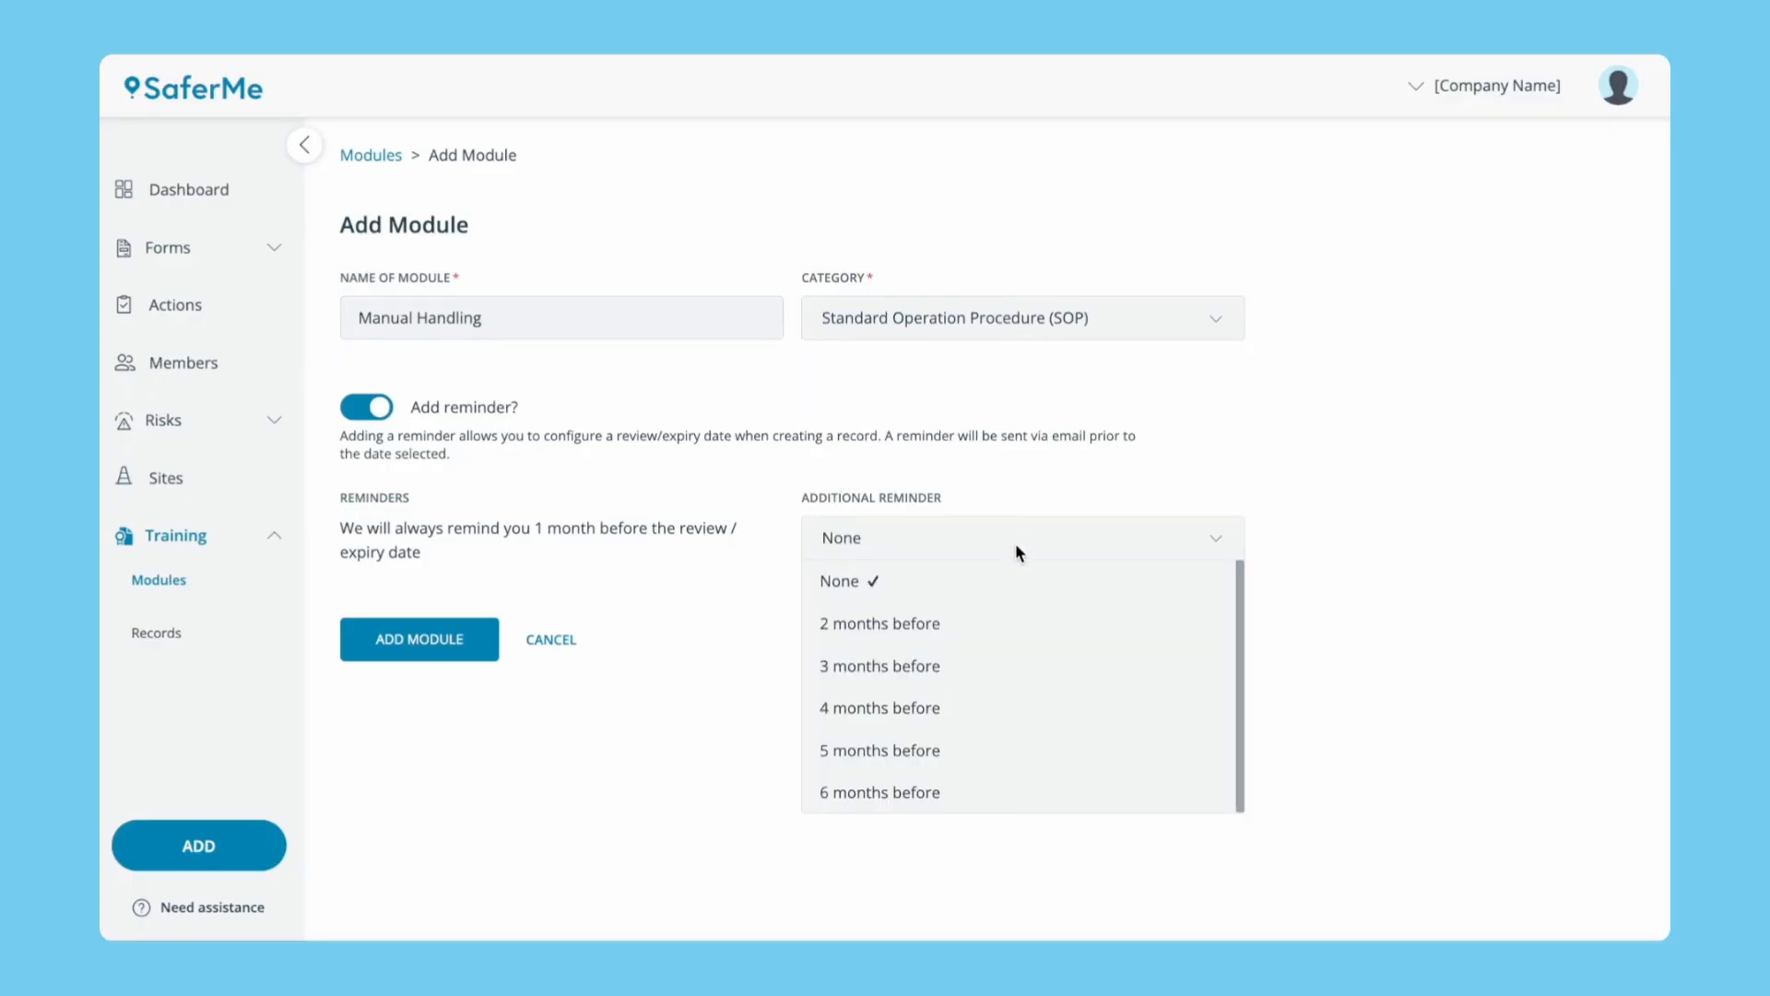
click(990, 624)
click(463, 637)
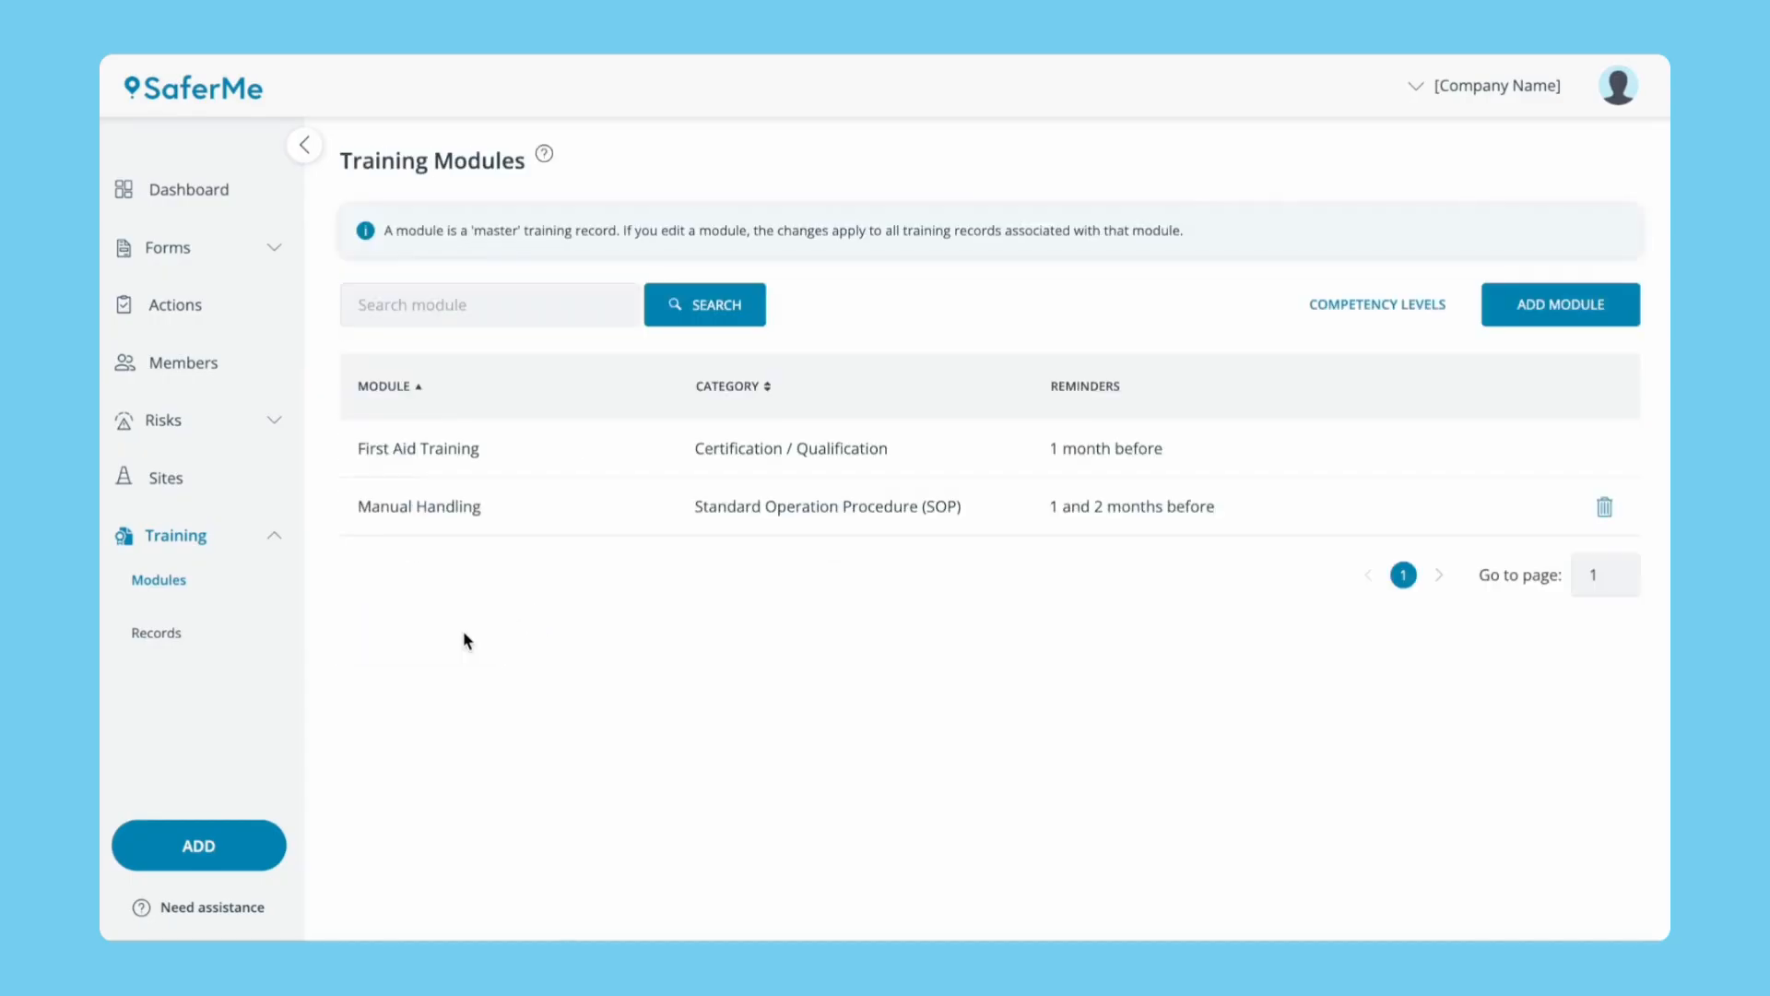
click(159, 633)
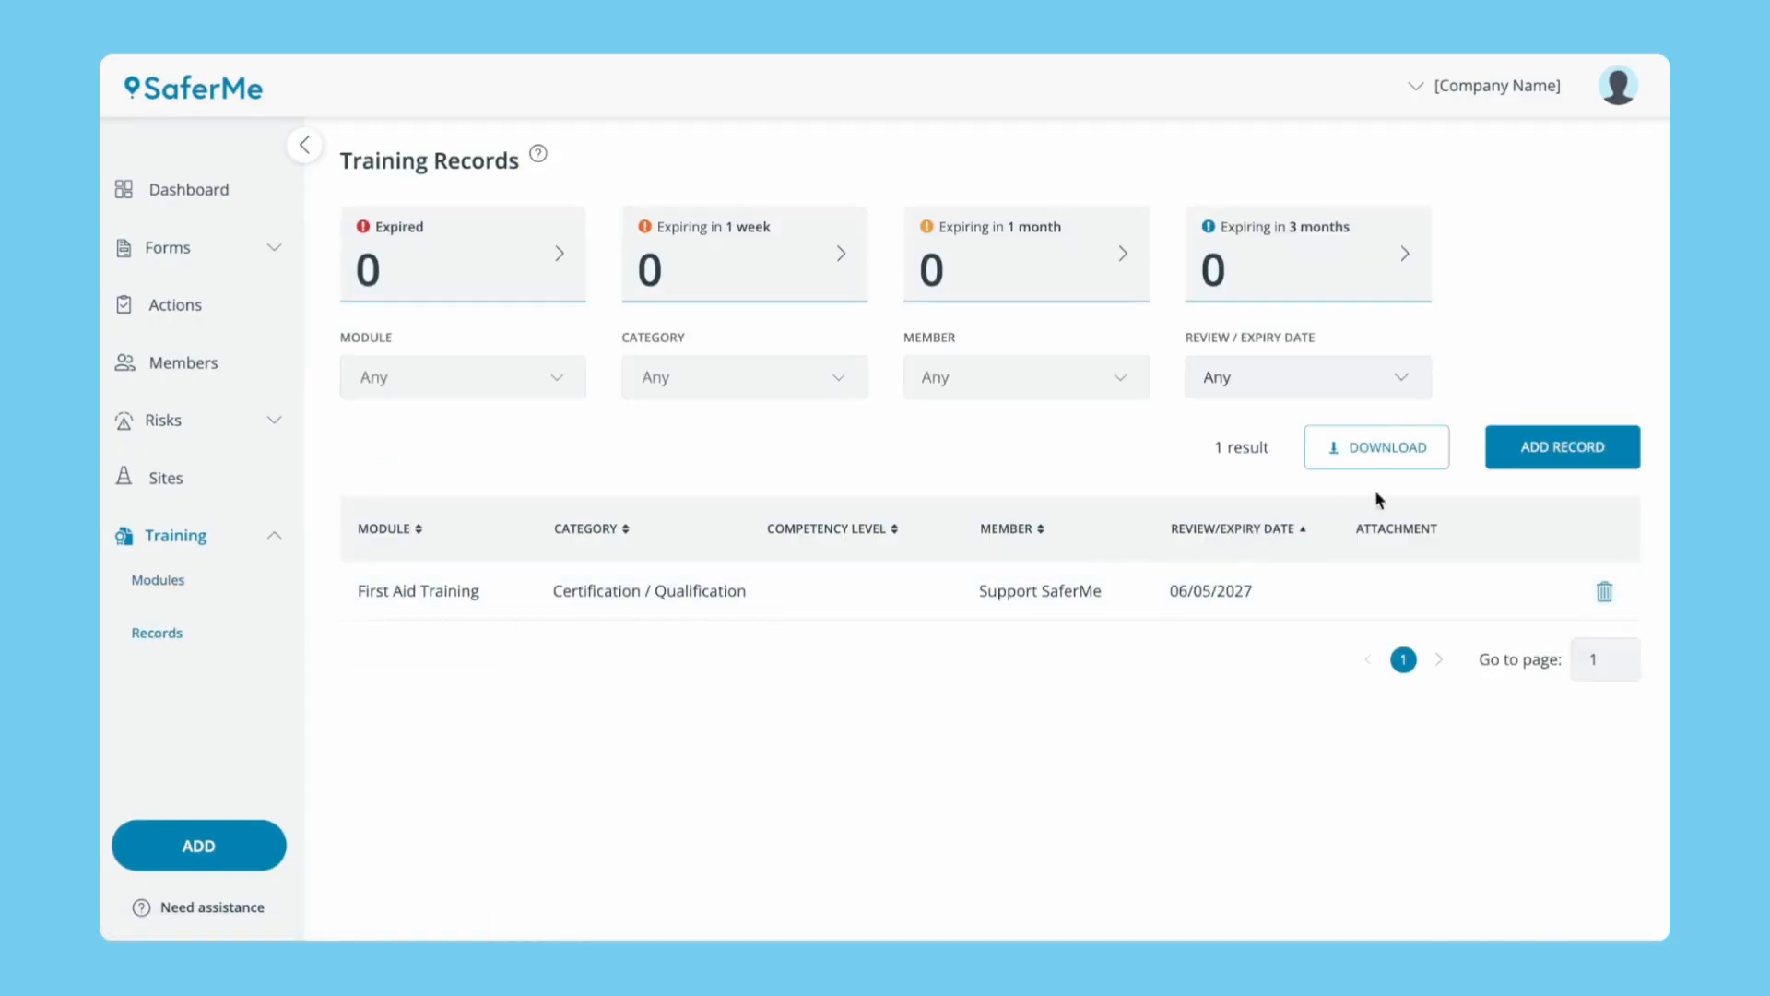
Start a Manual Handling record at competency 4 - Supervisor, issued 06/05/2025.
click(1509, 461)
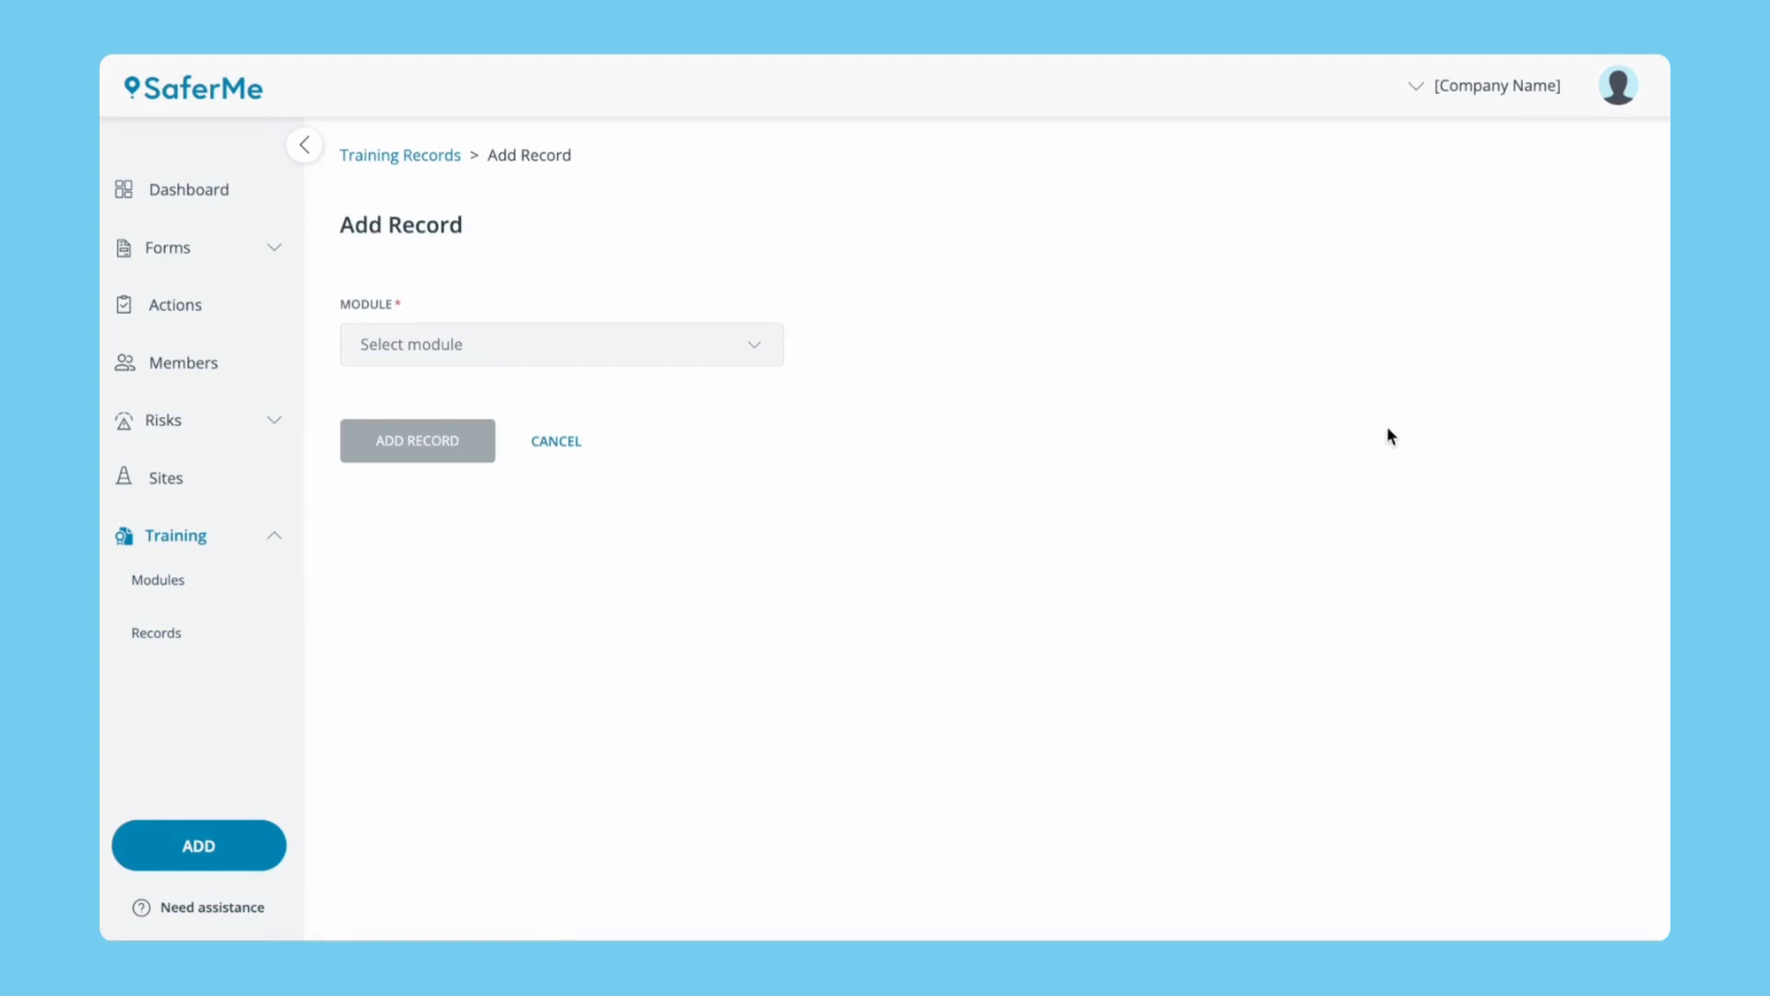
click(771, 342)
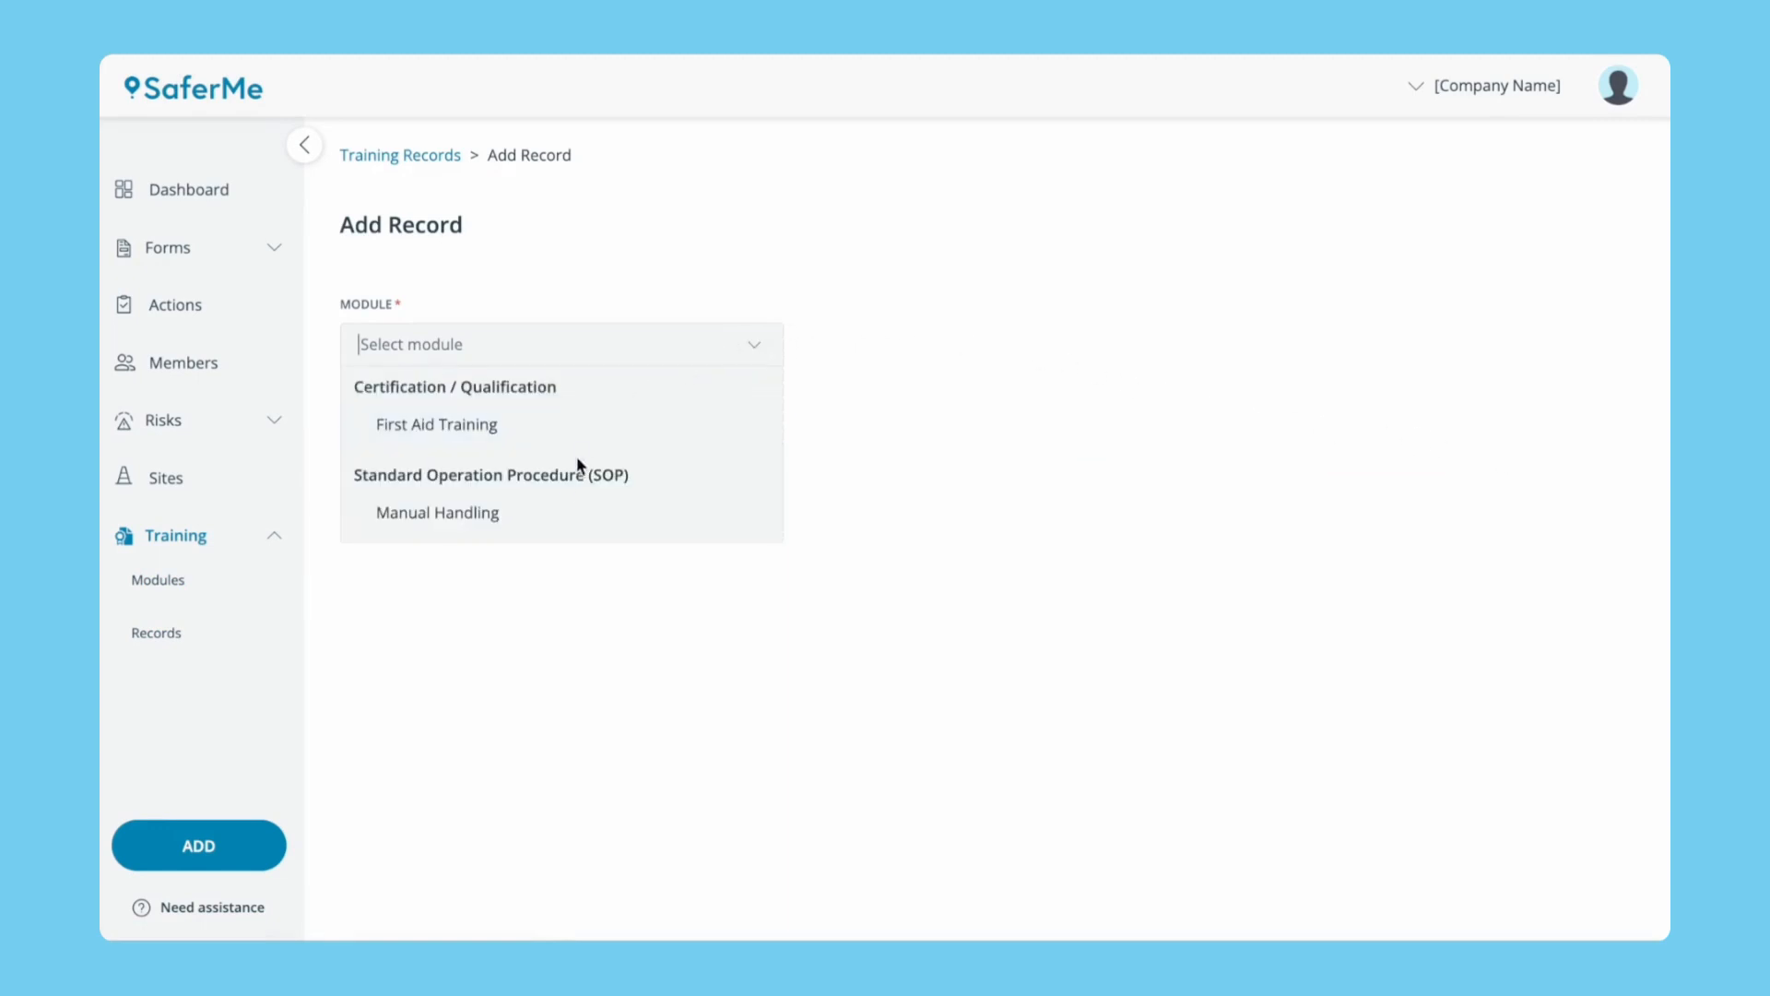
click(549, 523)
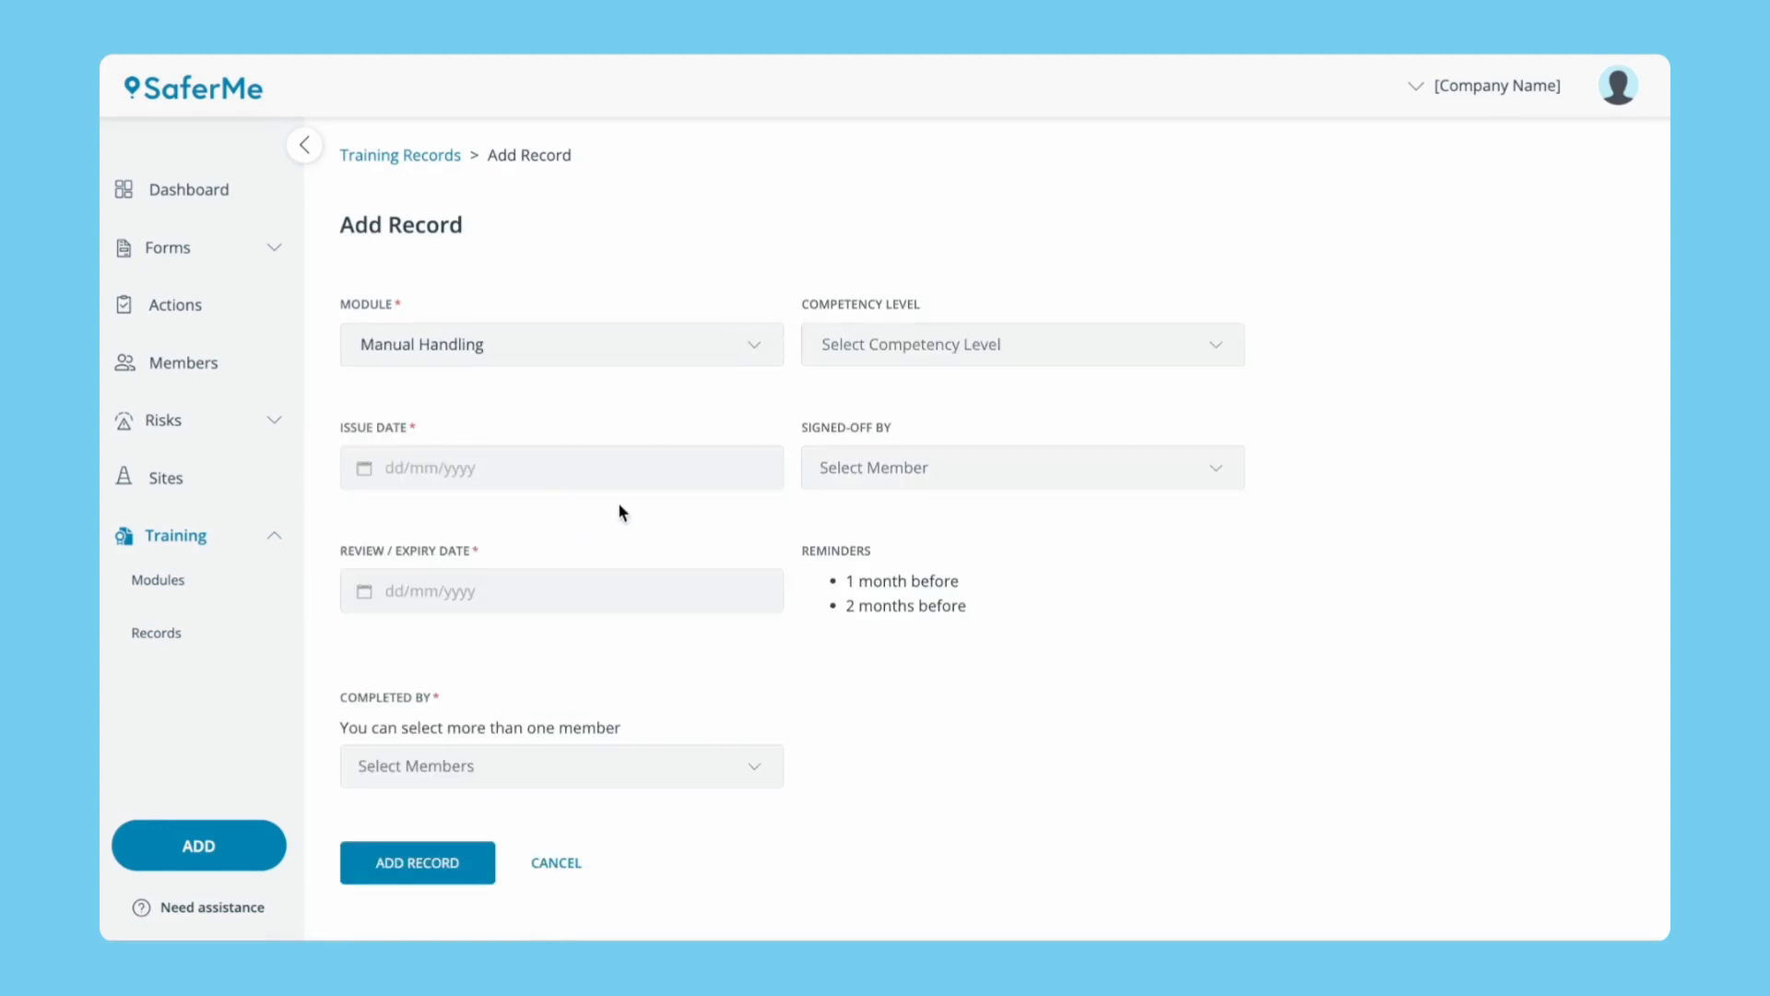
click(1165, 344)
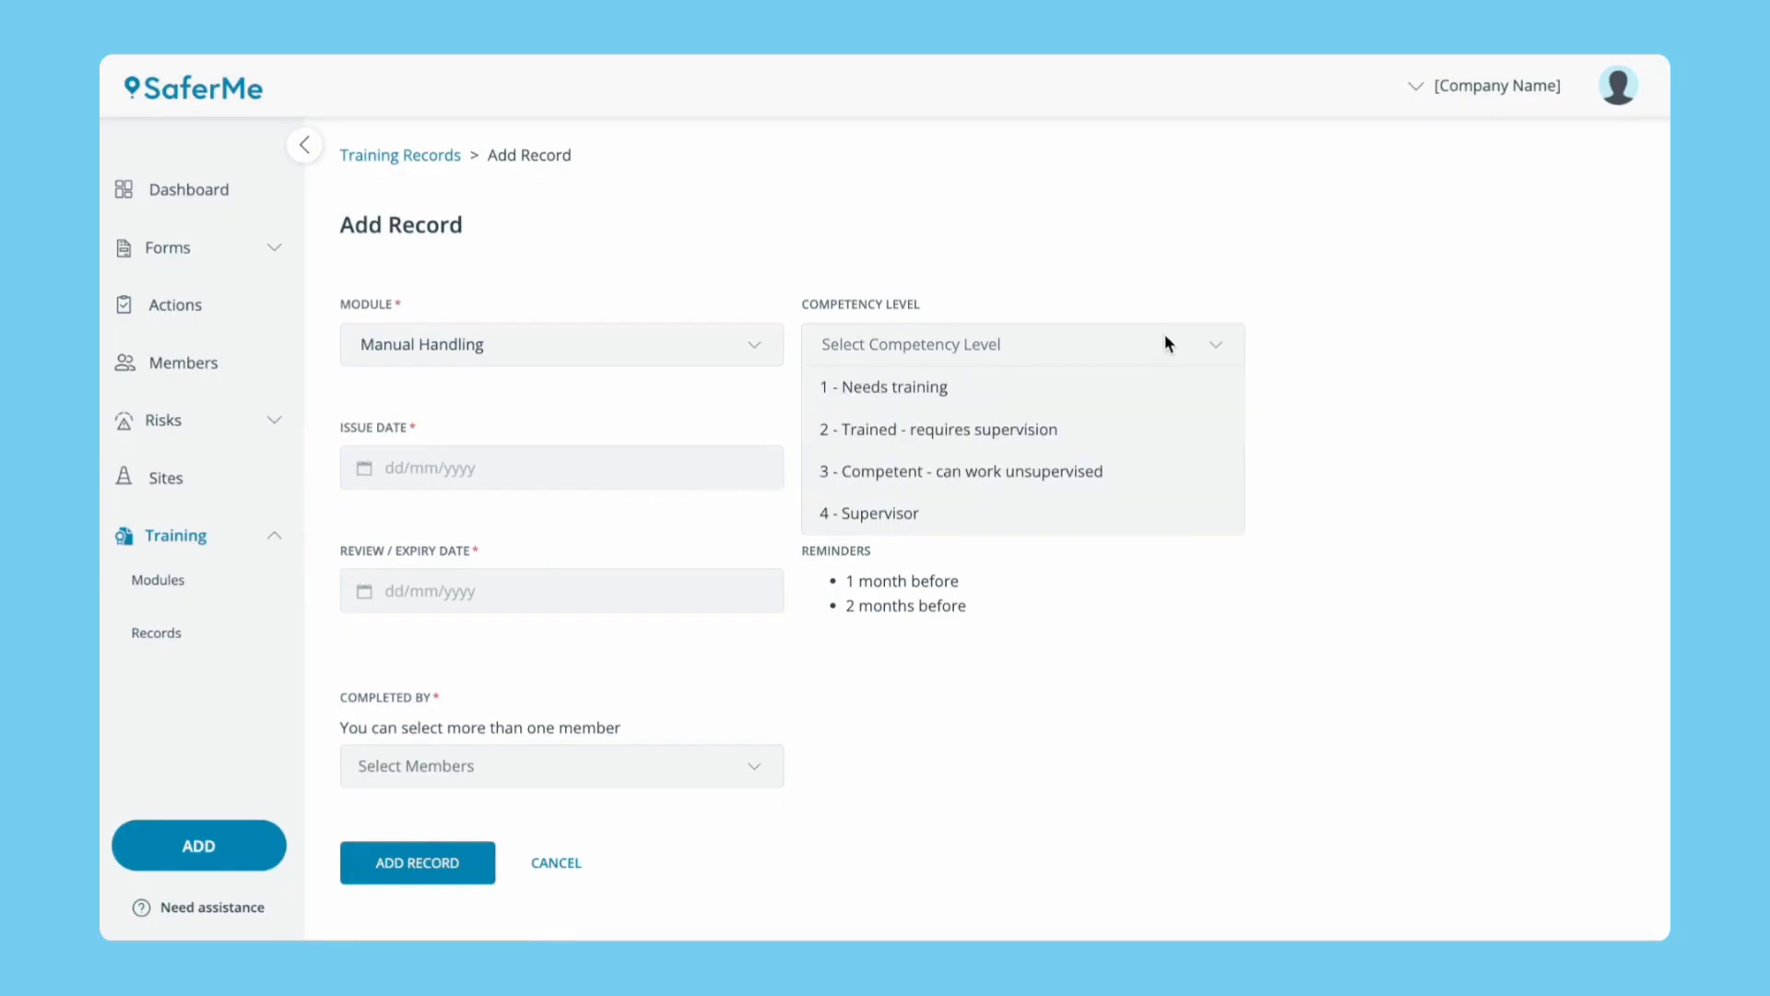
click(1132, 517)
click(651, 484)
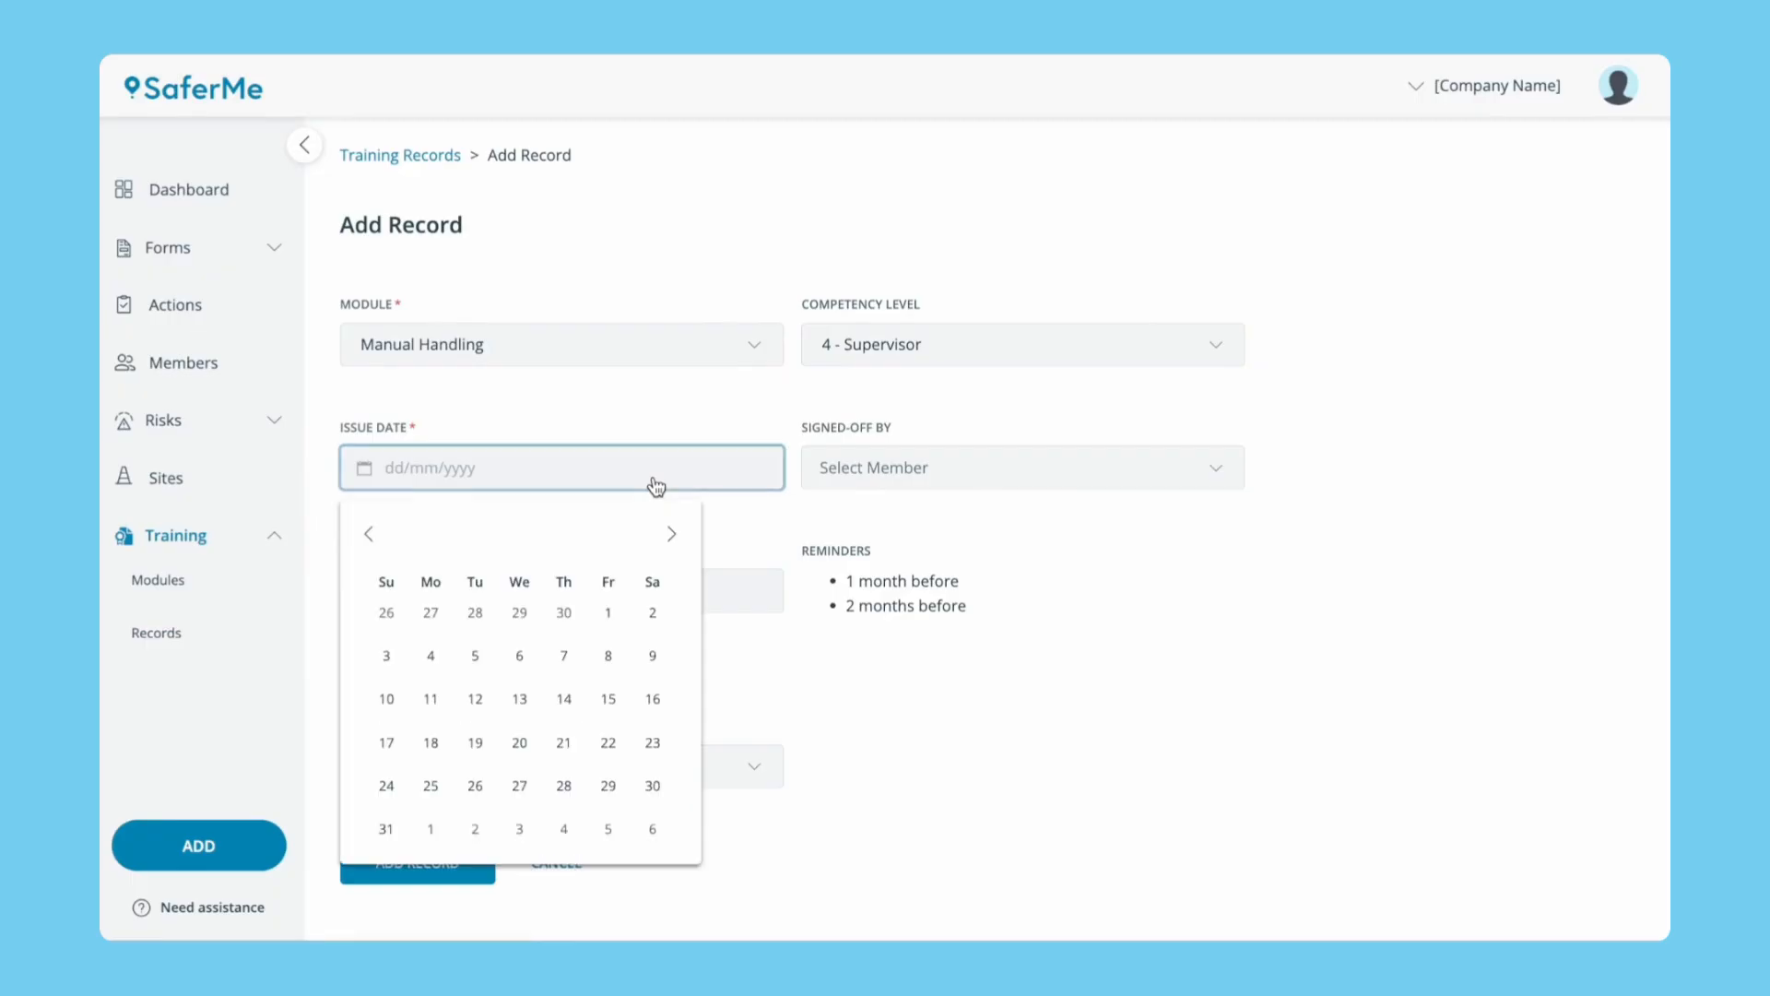
click(609, 536)
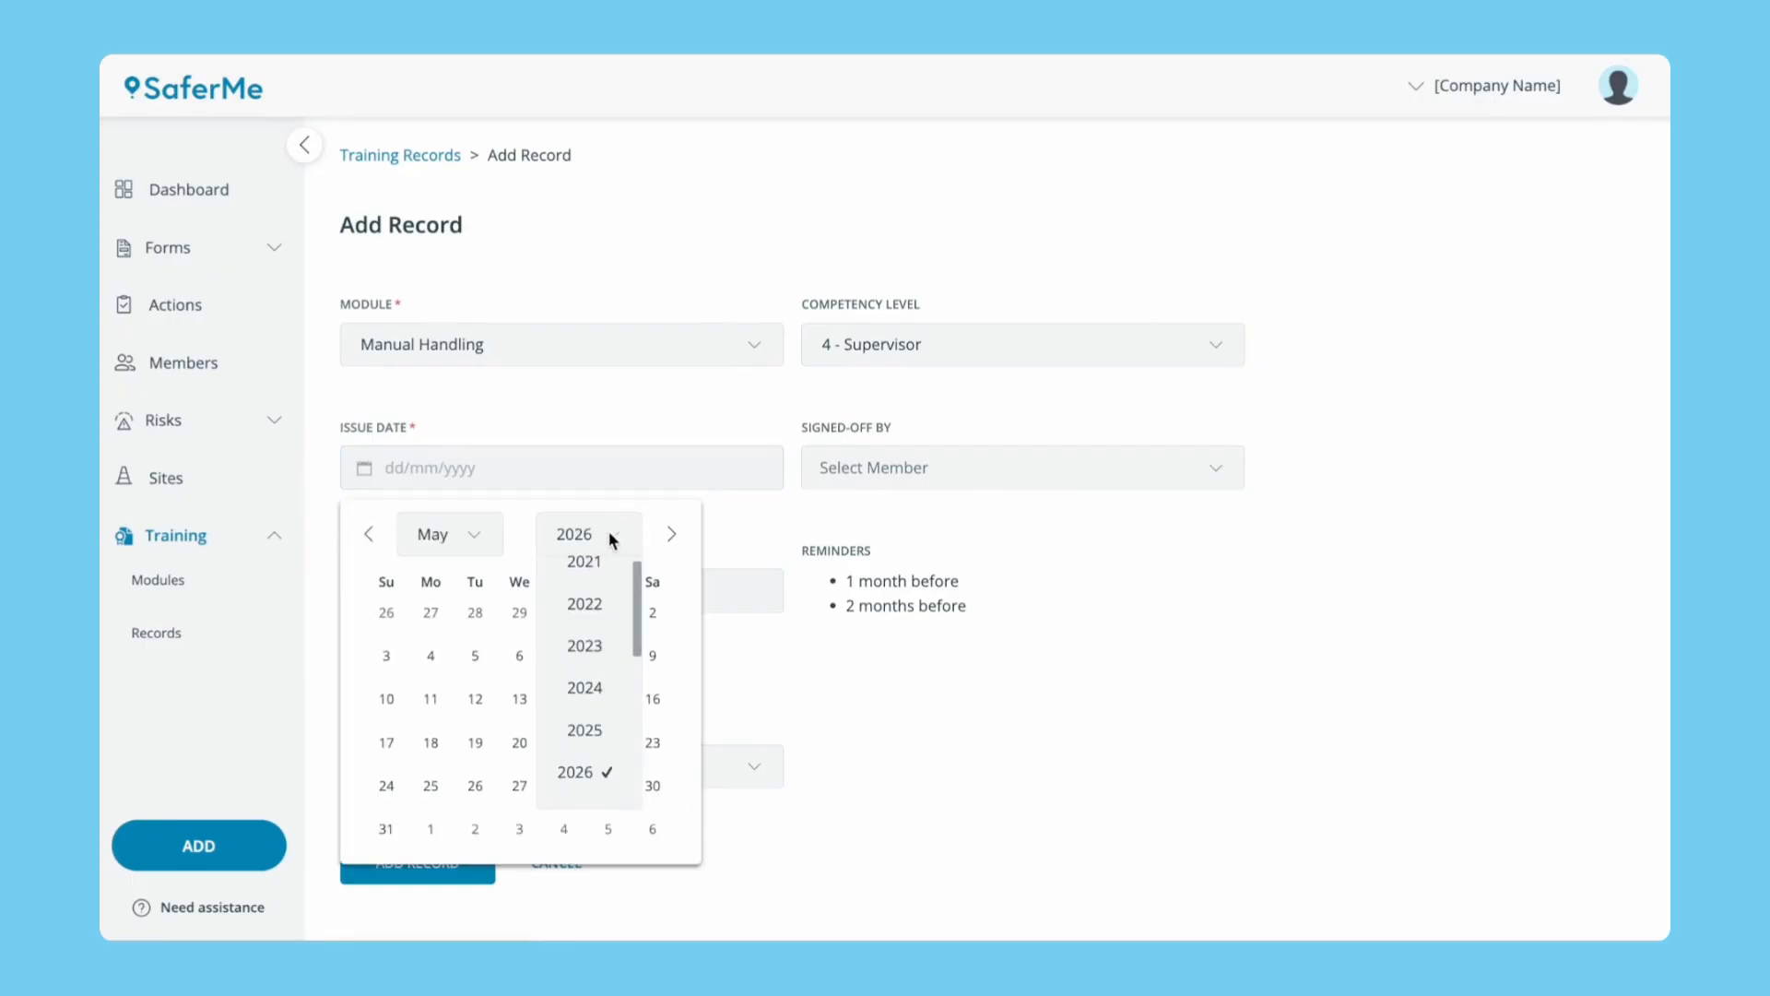
click(587, 735)
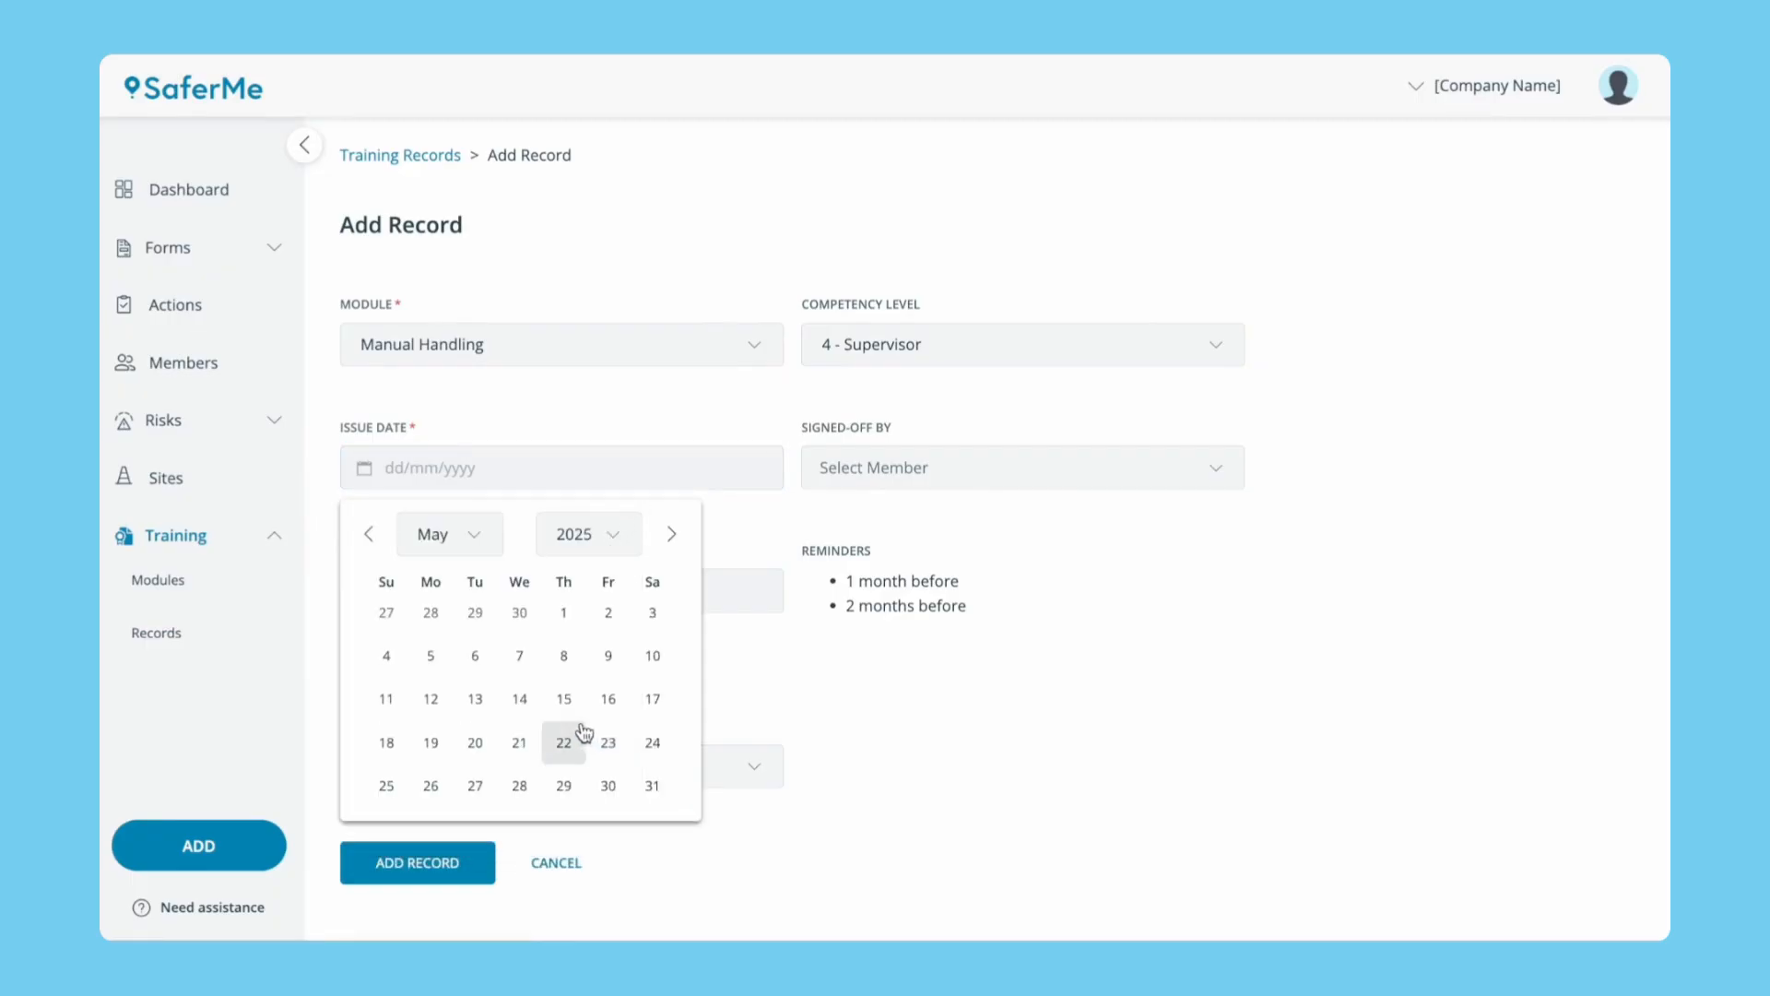
click(476, 657)
Set expiry to 06/05/2026, Set Up Team as sign-off, add the completing member, and save.
click(468, 604)
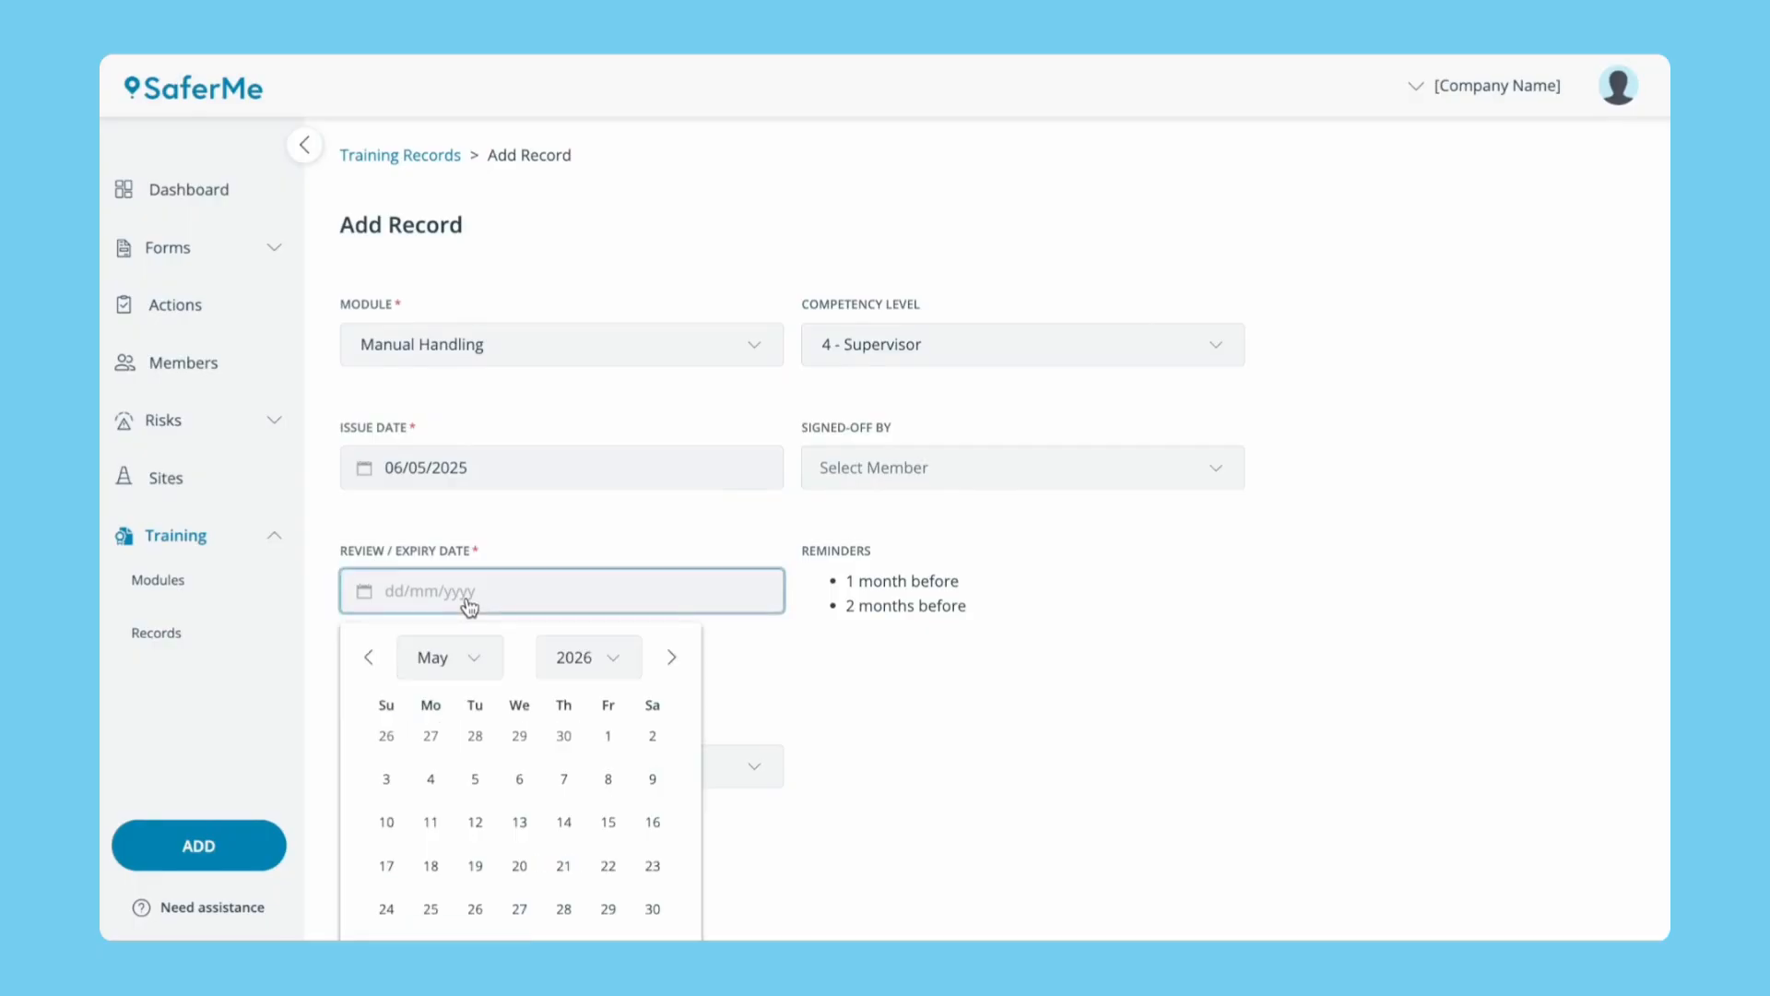
click(521, 780)
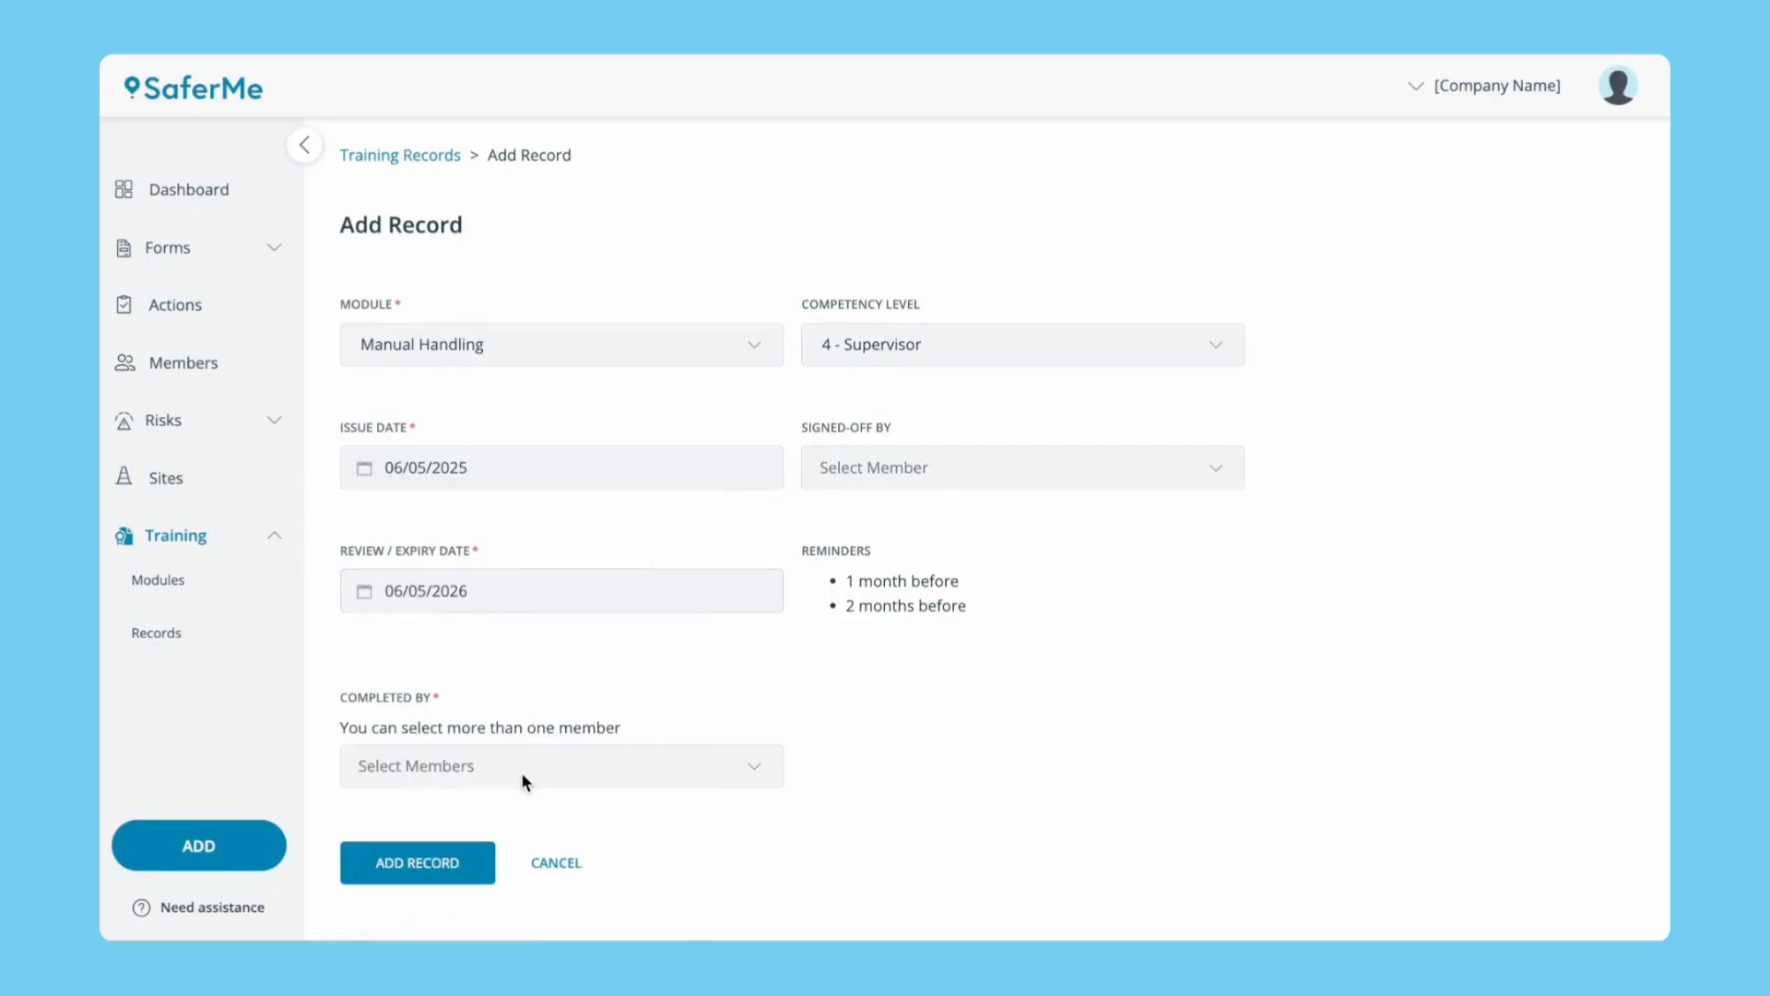
click(1042, 467)
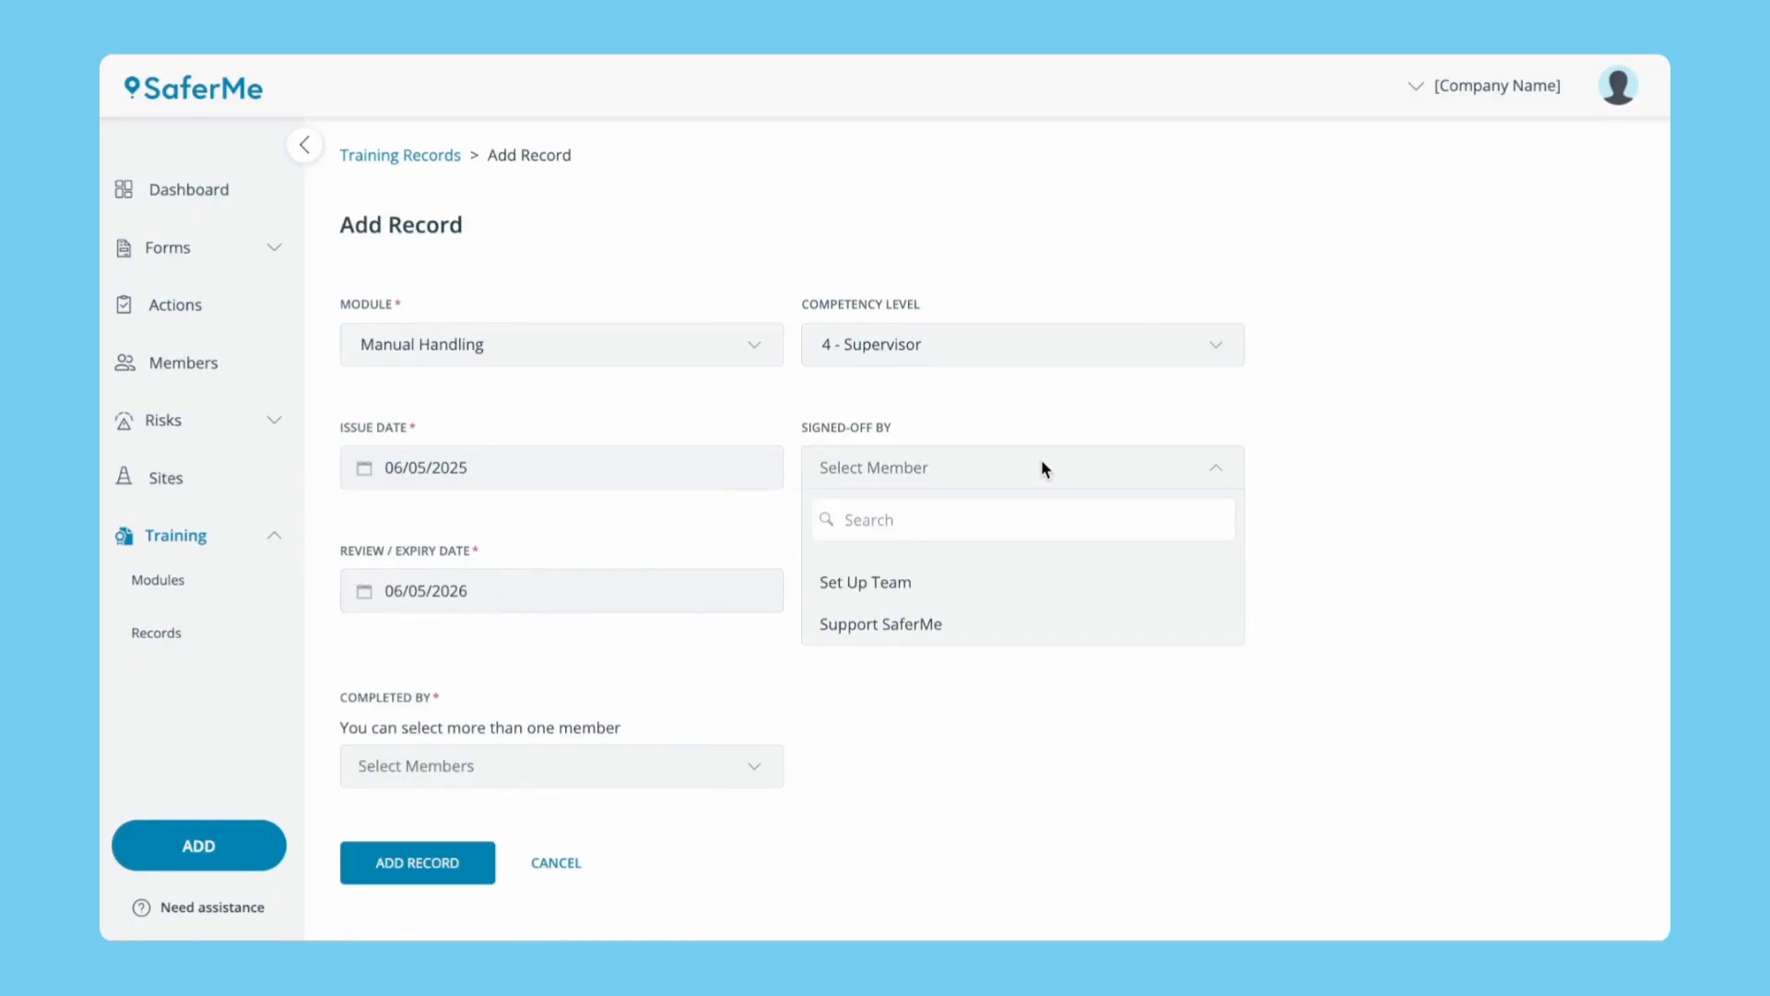
click(975, 588)
click(573, 770)
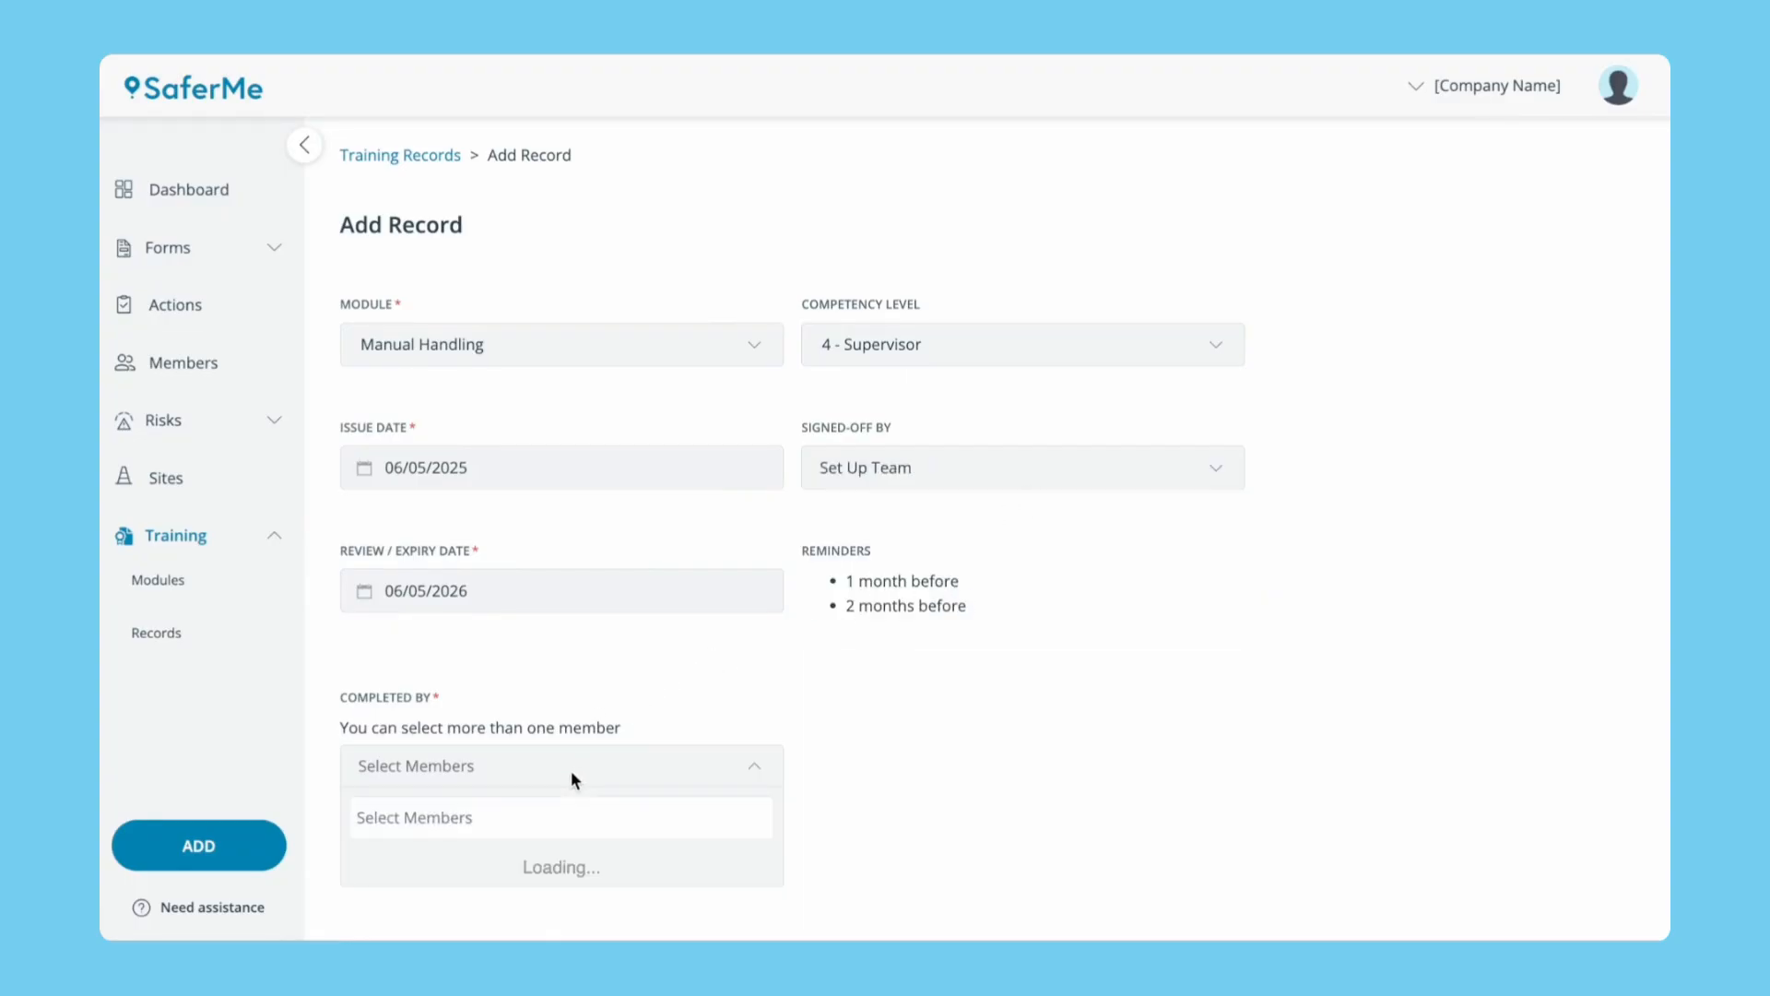
click(538, 899)
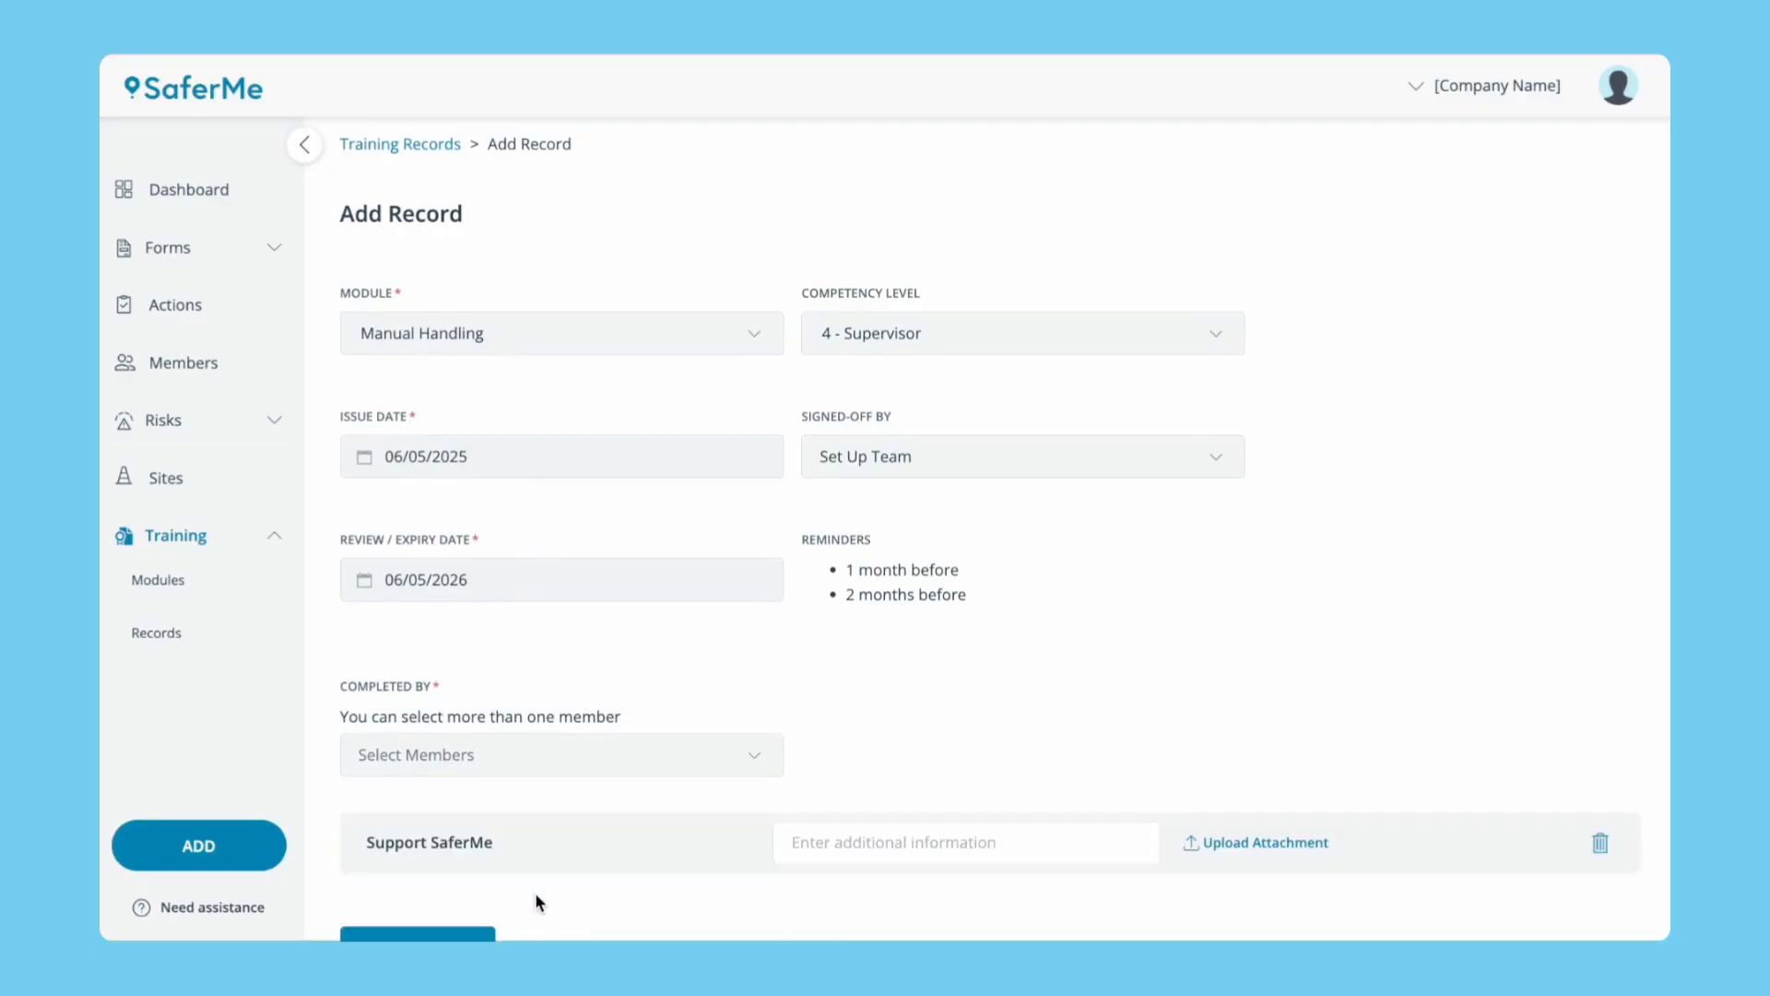
scroll(539, 902, down, 1)
click(450, 853)
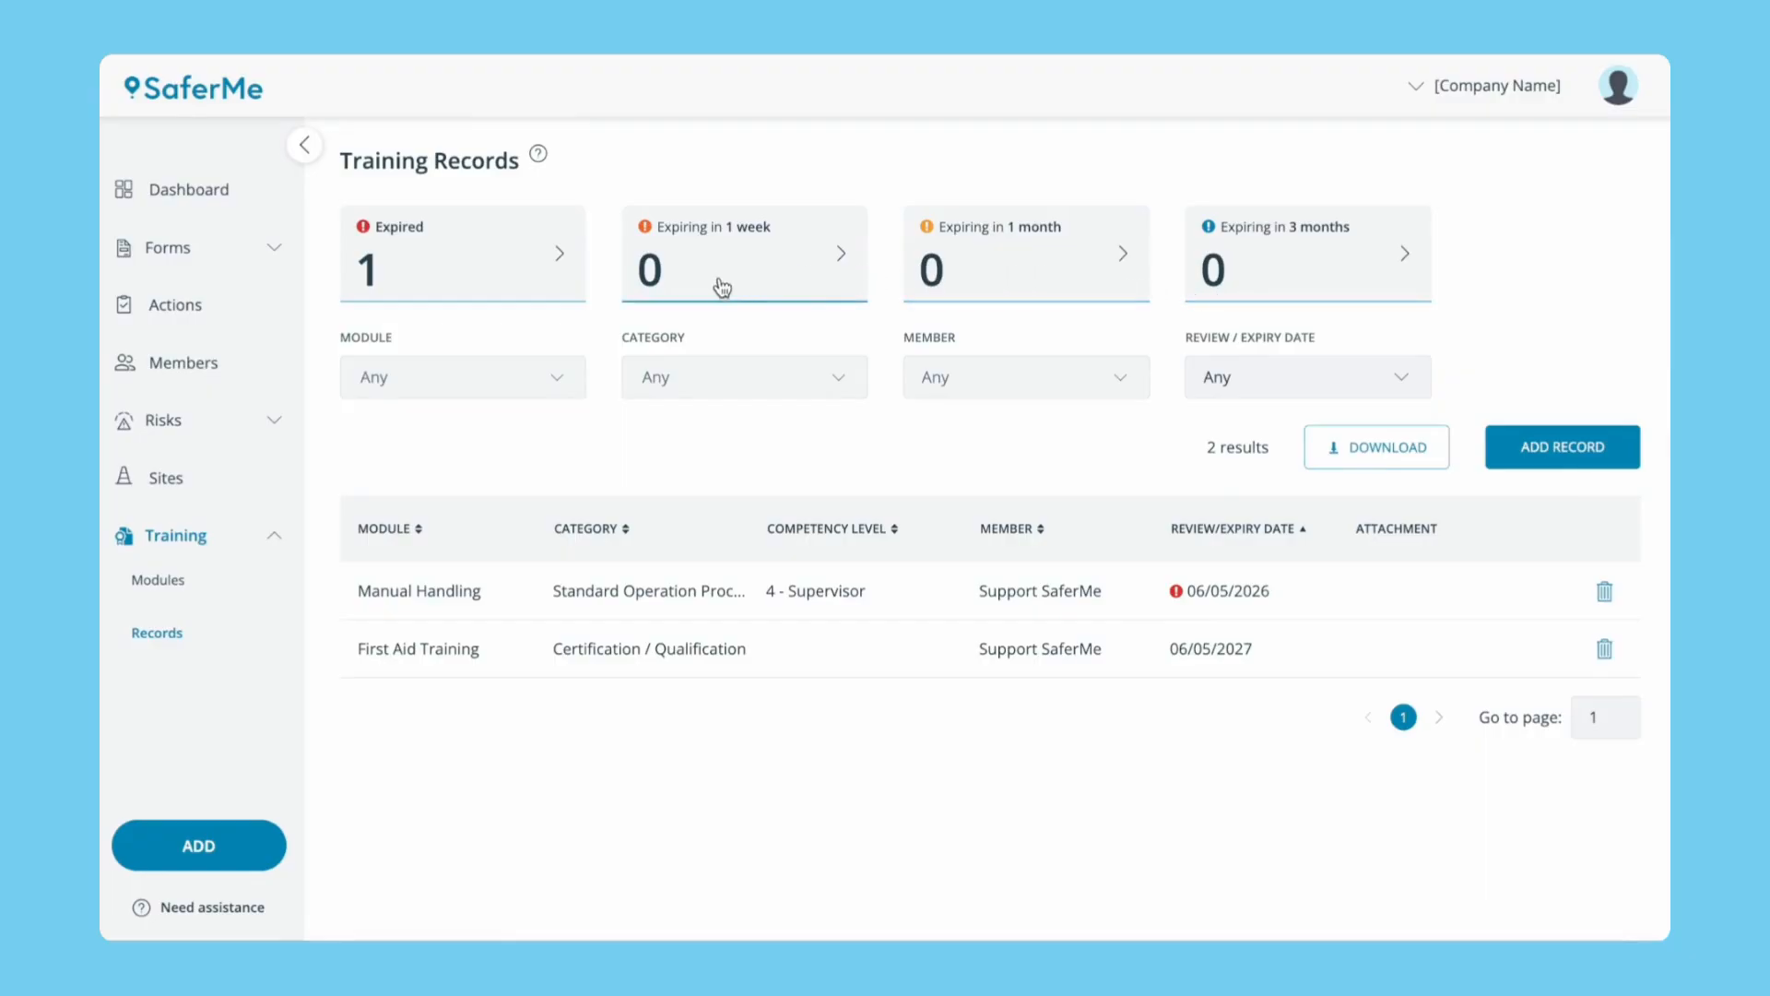
Filter Training Records to expired records and browse the Module, Category and Member filter choices.
click(552, 291)
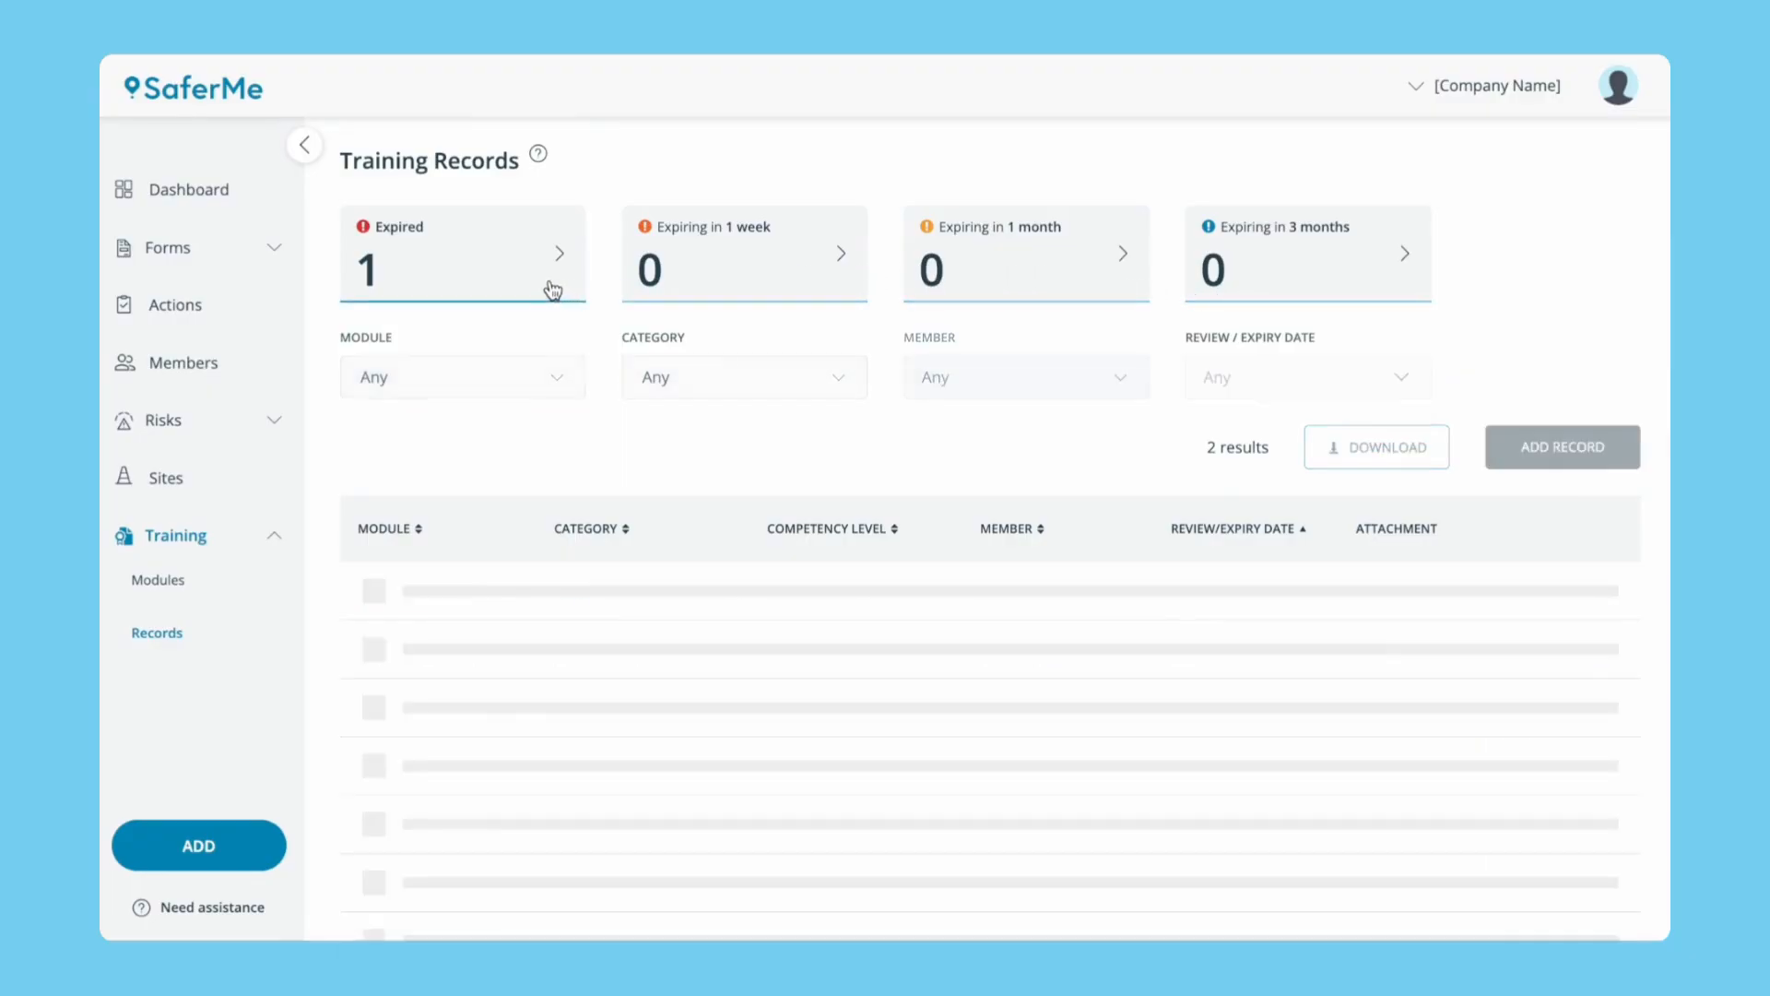
click(558, 379)
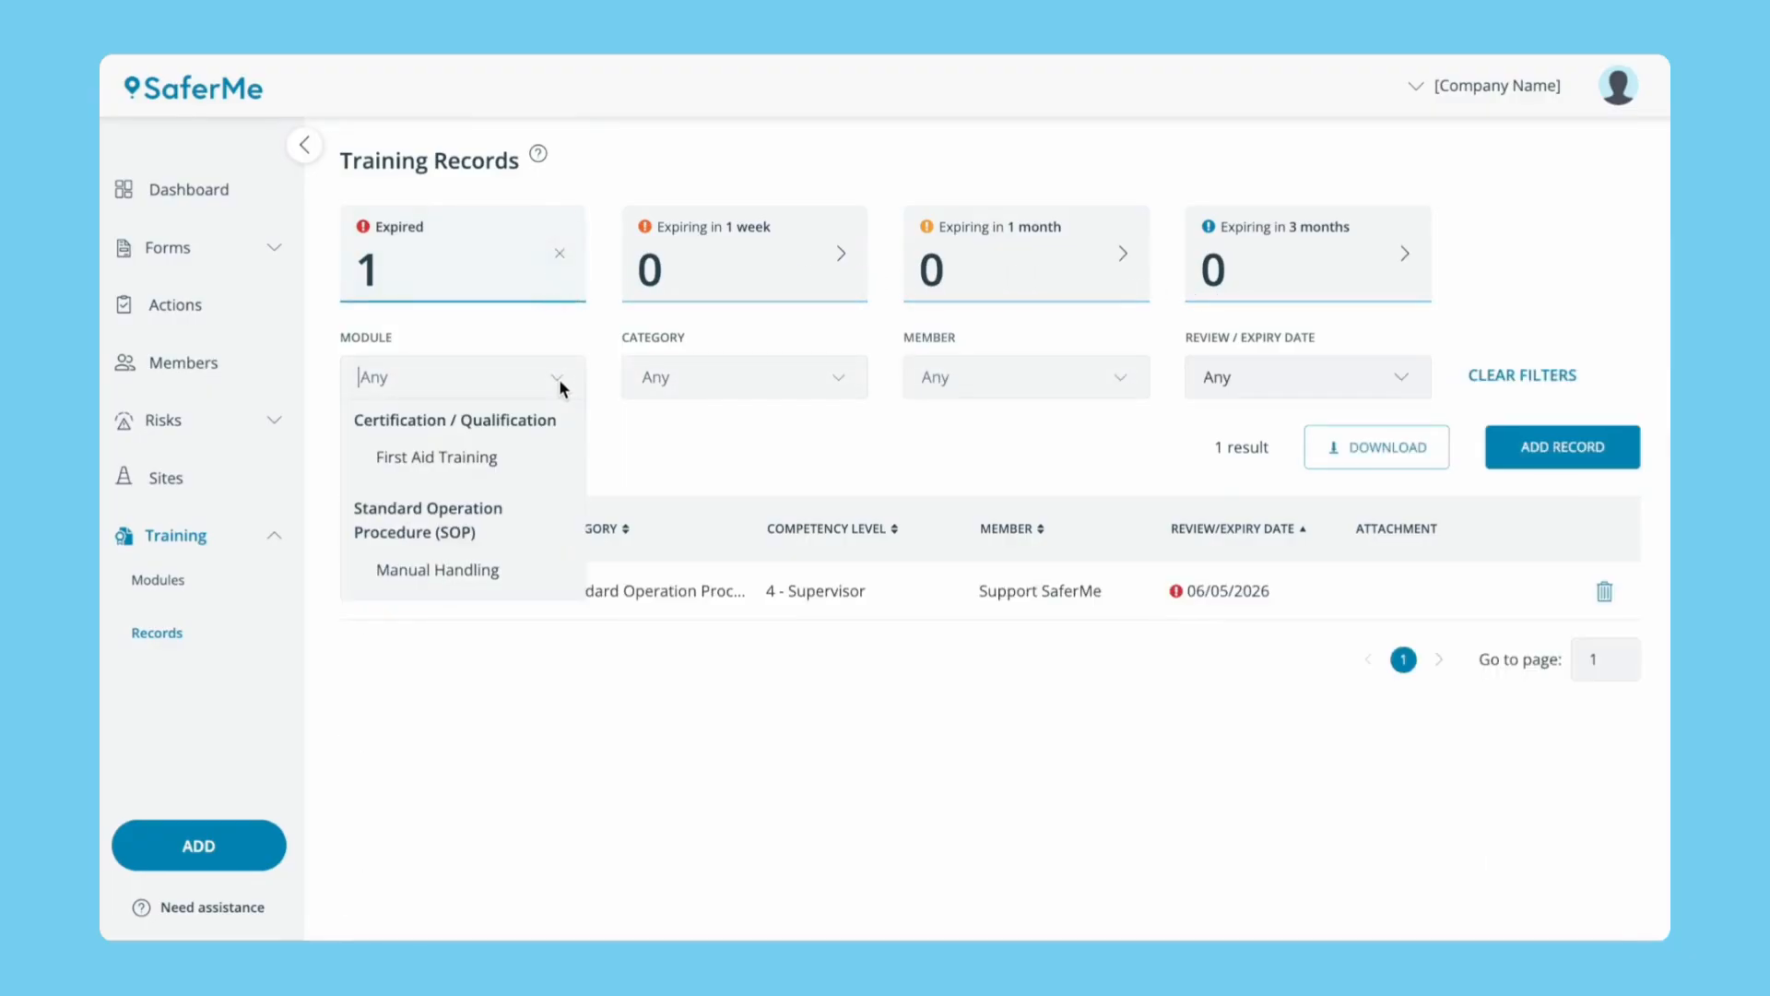
click(804, 389)
click(1036, 387)
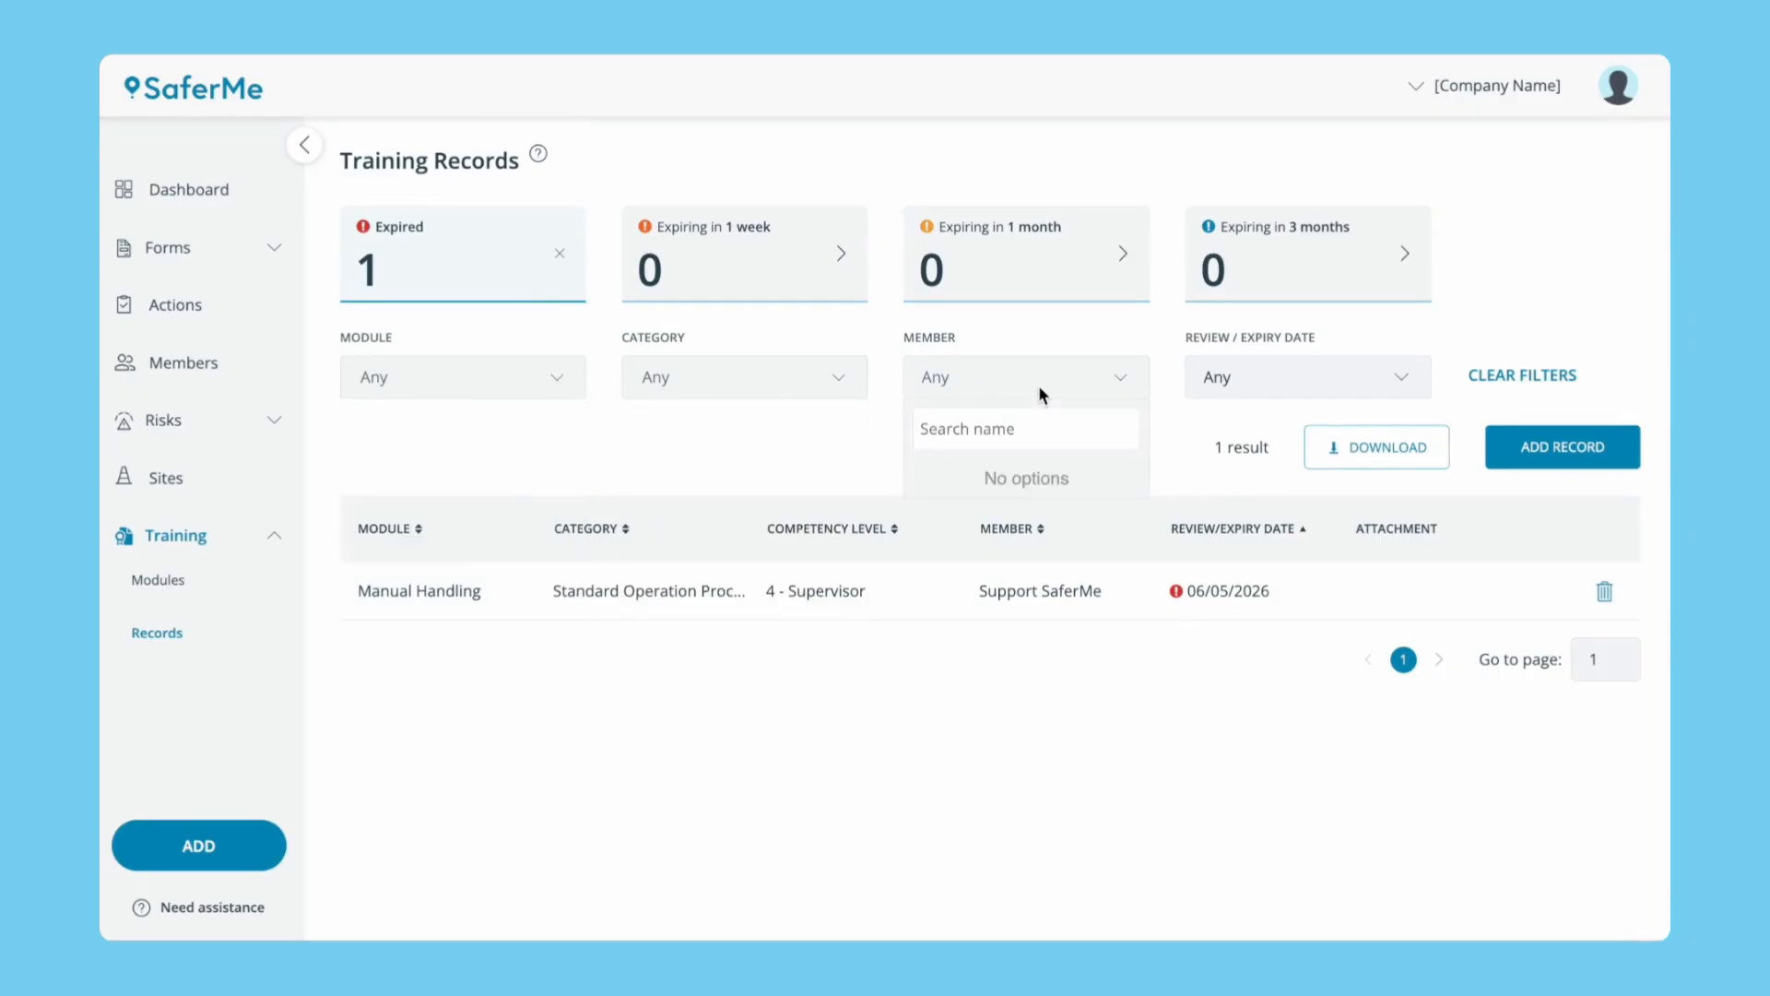
click(1263, 386)
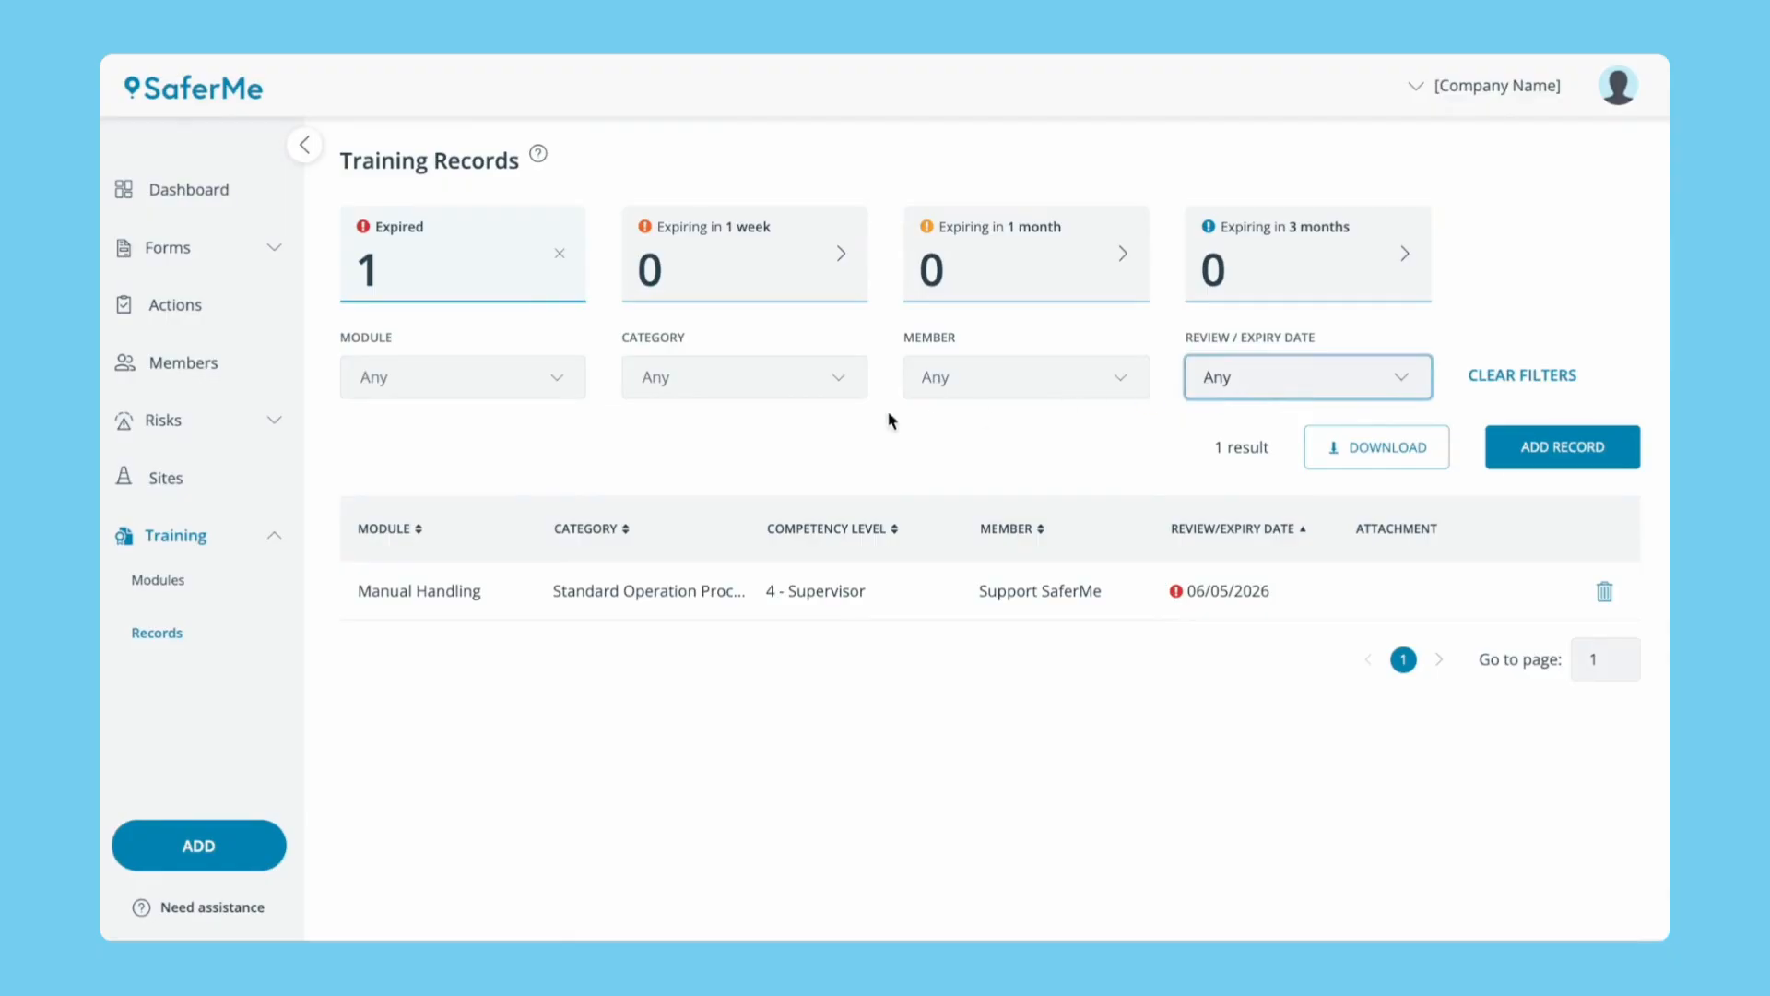
Edit the expired Manual Handling record, changing its issue date to 06/05/2026.
click(503, 595)
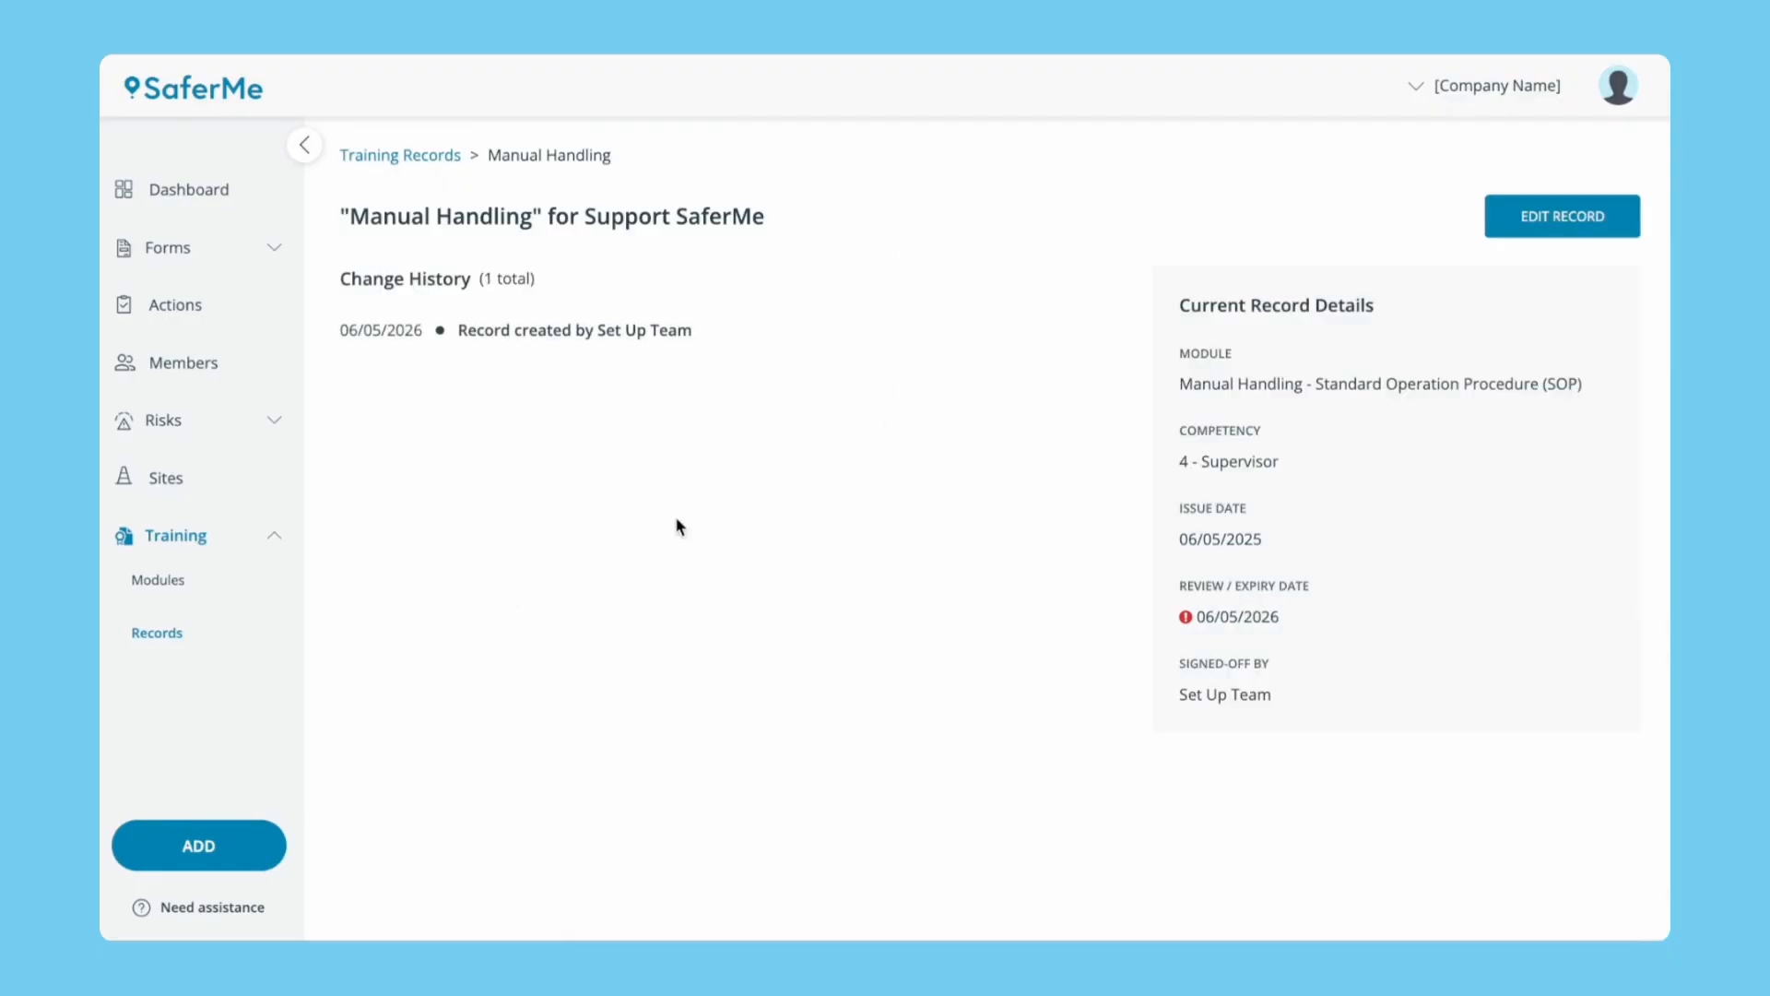
click(1499, 231)
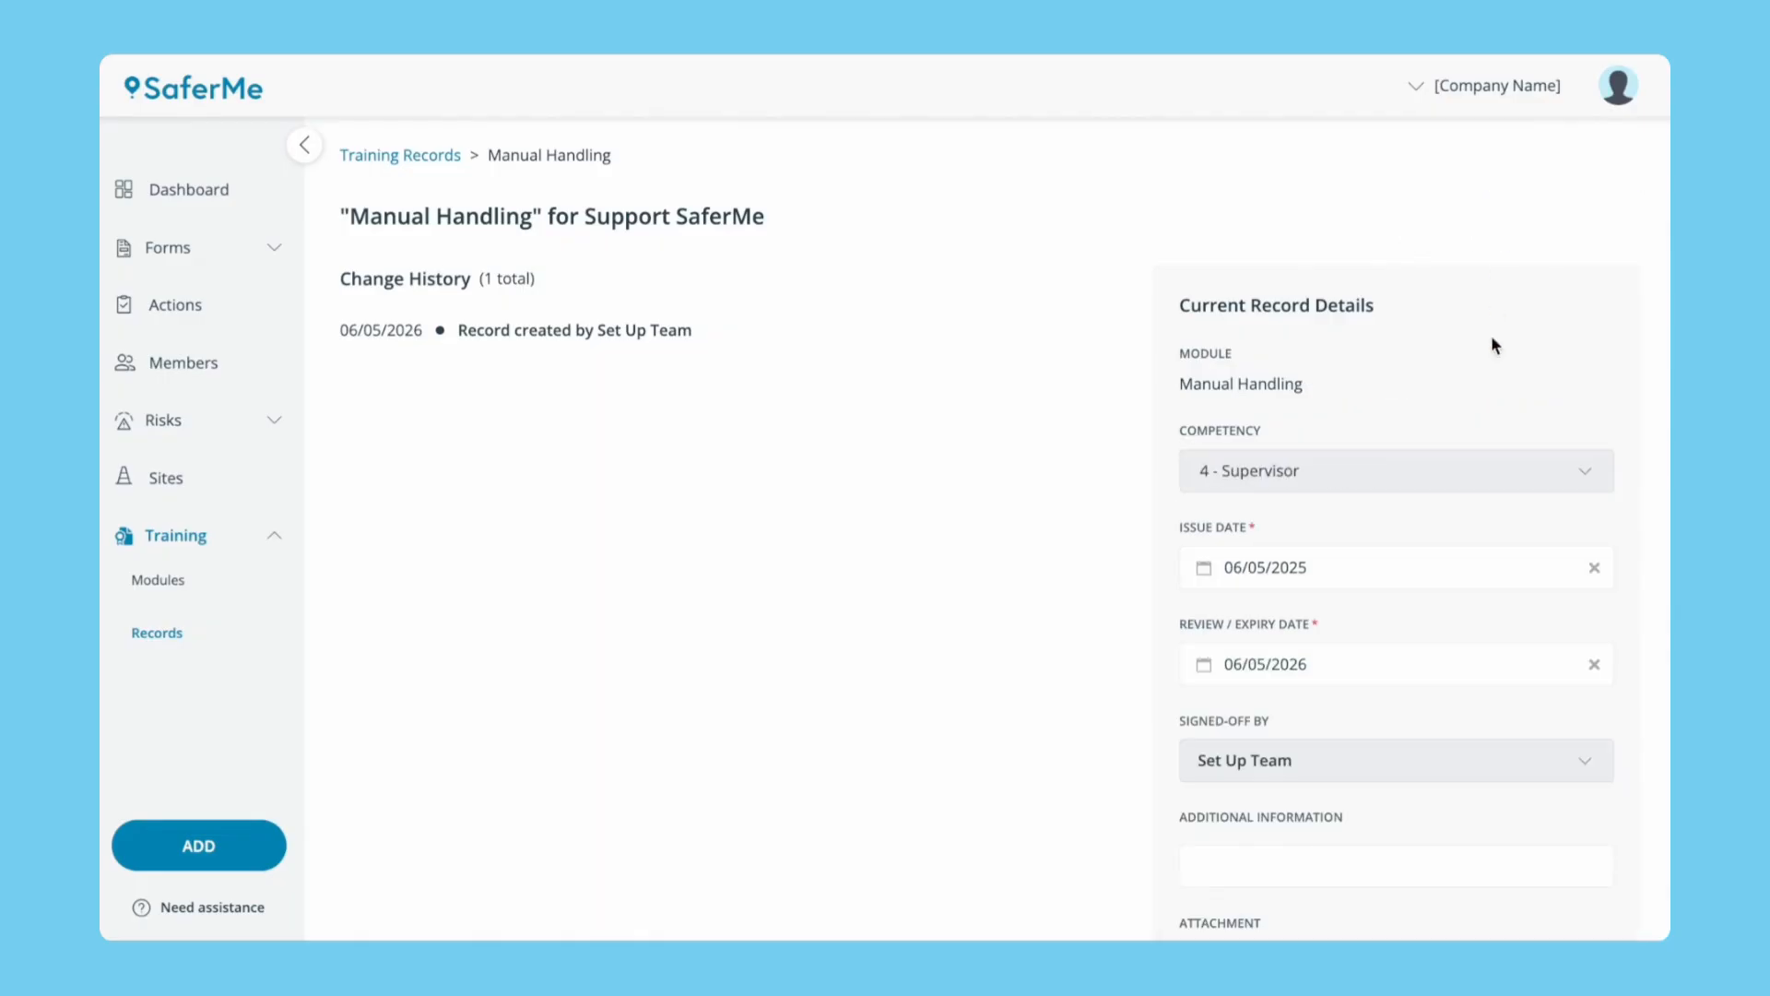
scroll(1475, 522, down, 2)
click(1424, 364)
click(1444, 428)
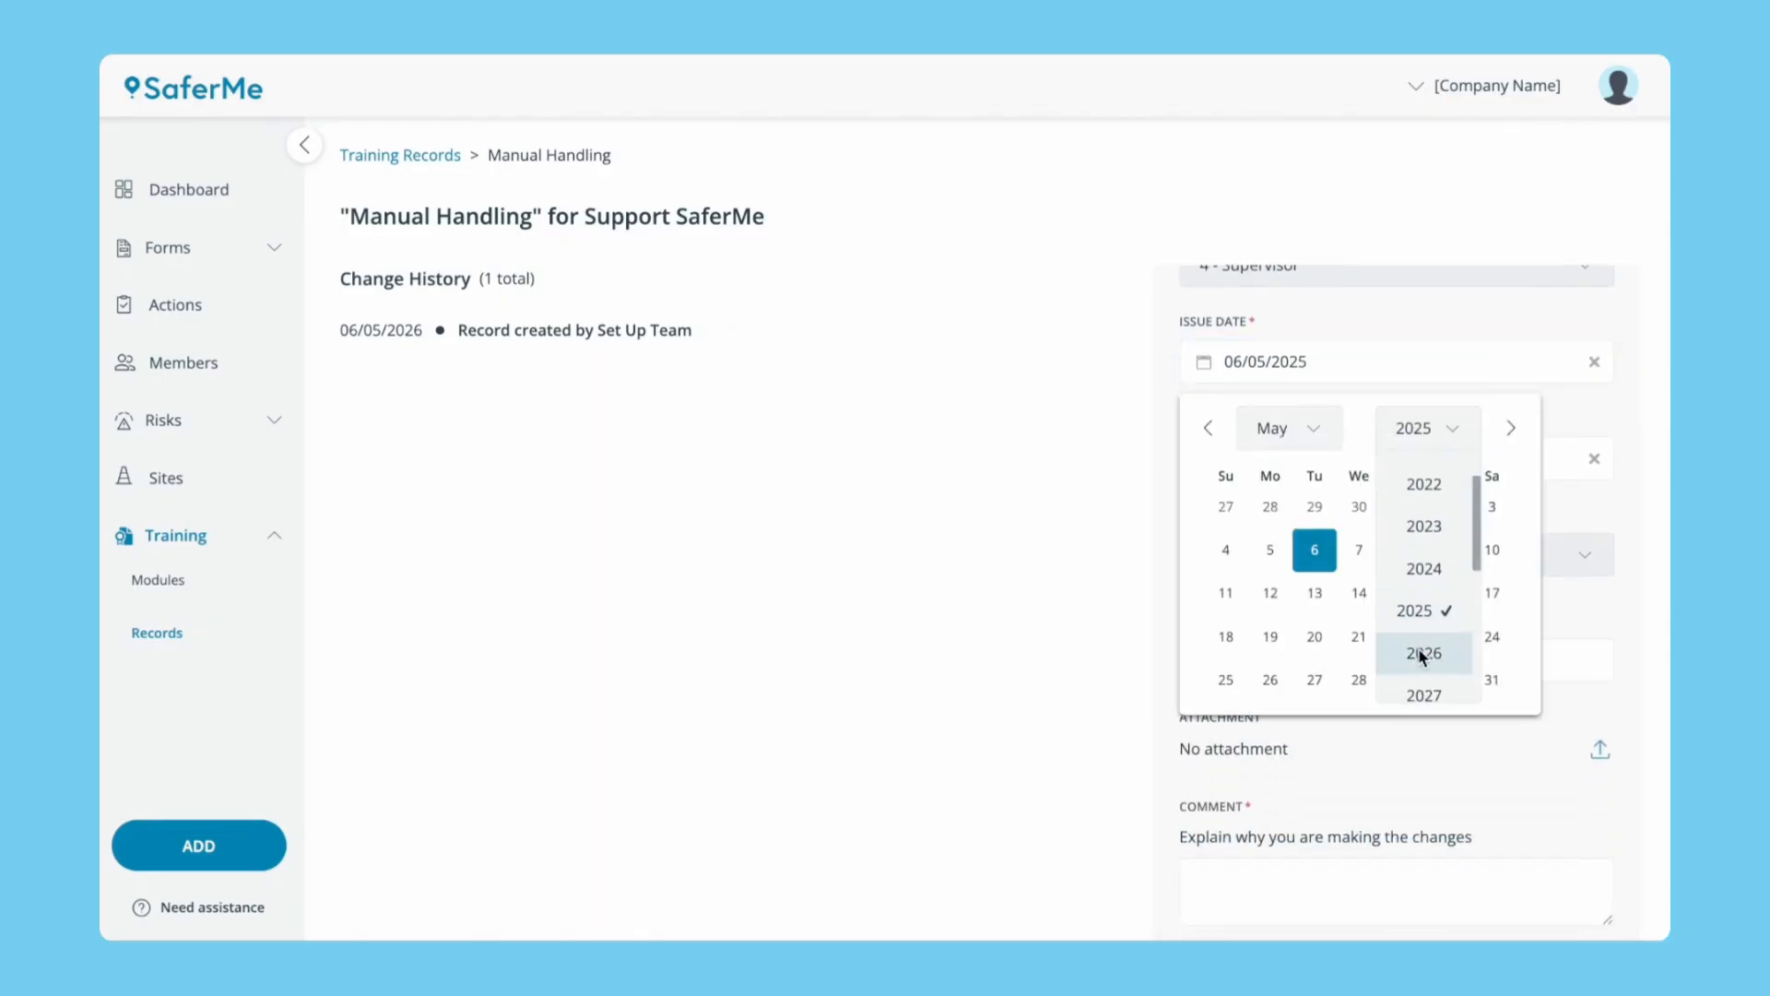
click(1425, 653)
click(1359, 550)
Set the expiry to 06/05/2027, add the comment 'Training renewed', and save the details.
click(1364, 460)
click(1436, 525)
click(1427, 750)
click(1383, 666)
click(1303, 848)
text(Training renewed)
scroll(1309, 830, down, 2)
click(1229, 893)
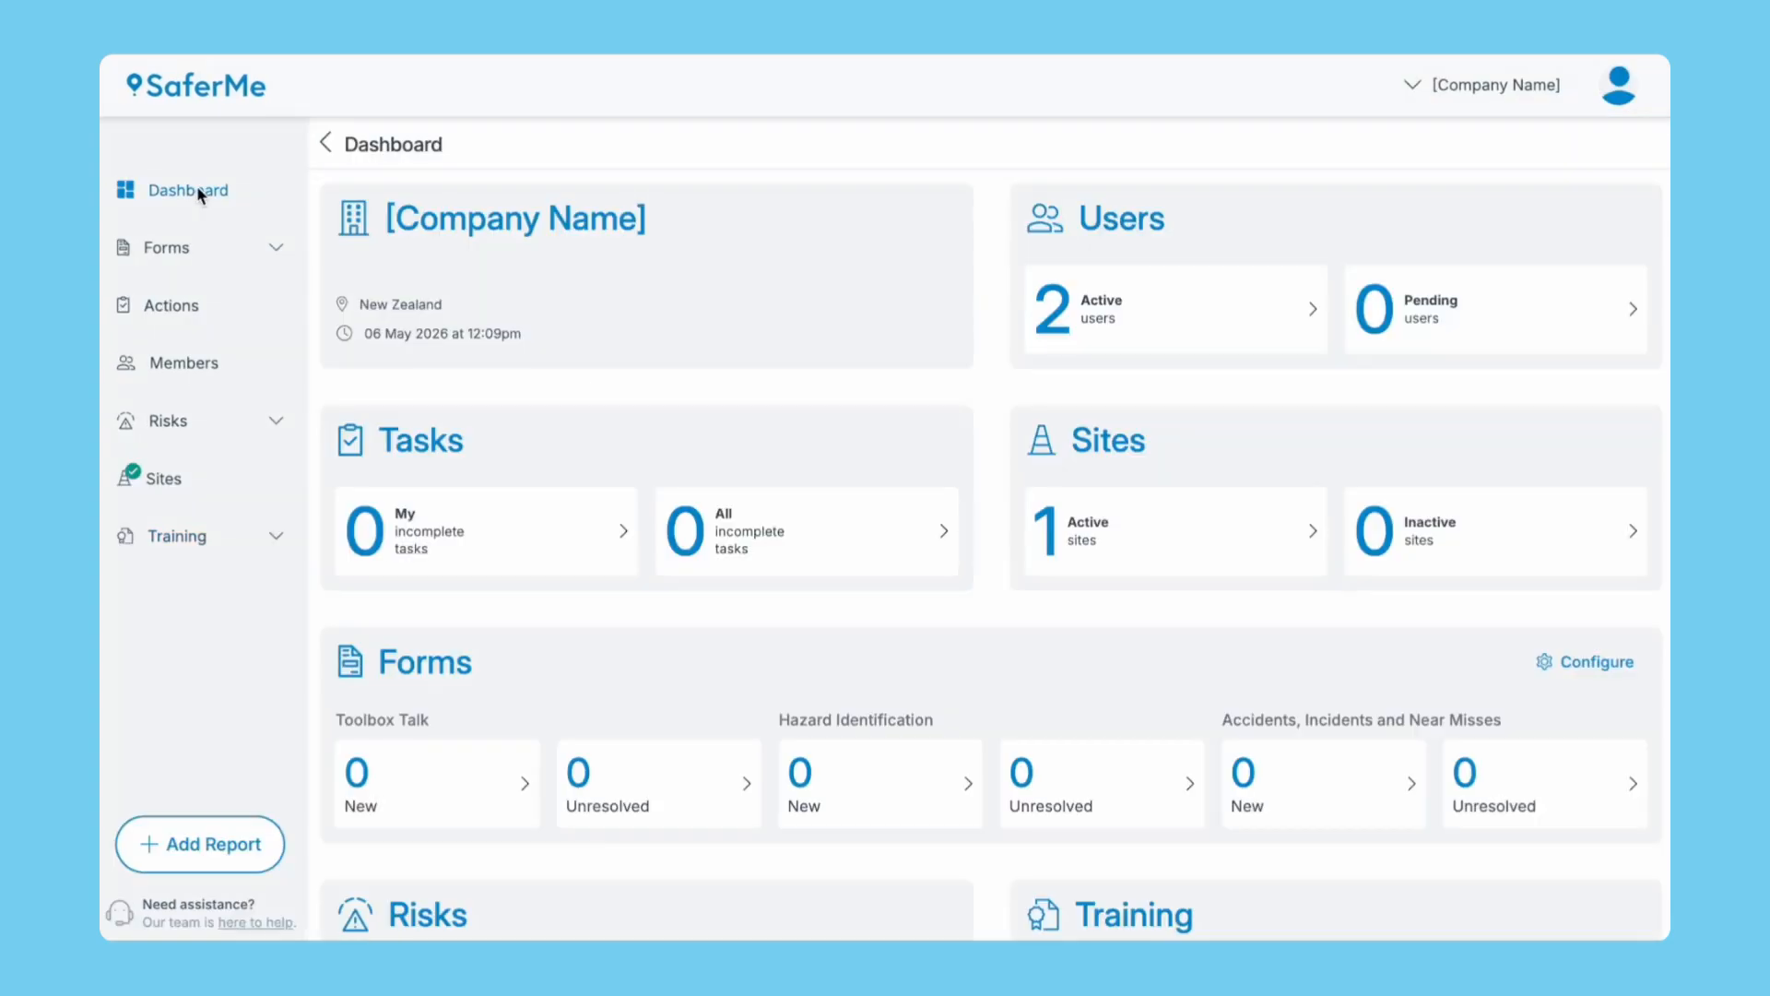
Rearrange the dashboard Forms chips so Toolbox Talk follows Accidents, Incidents and Near Misses and Hazard Identification, then save.
scroll(715, 644, down, 2)
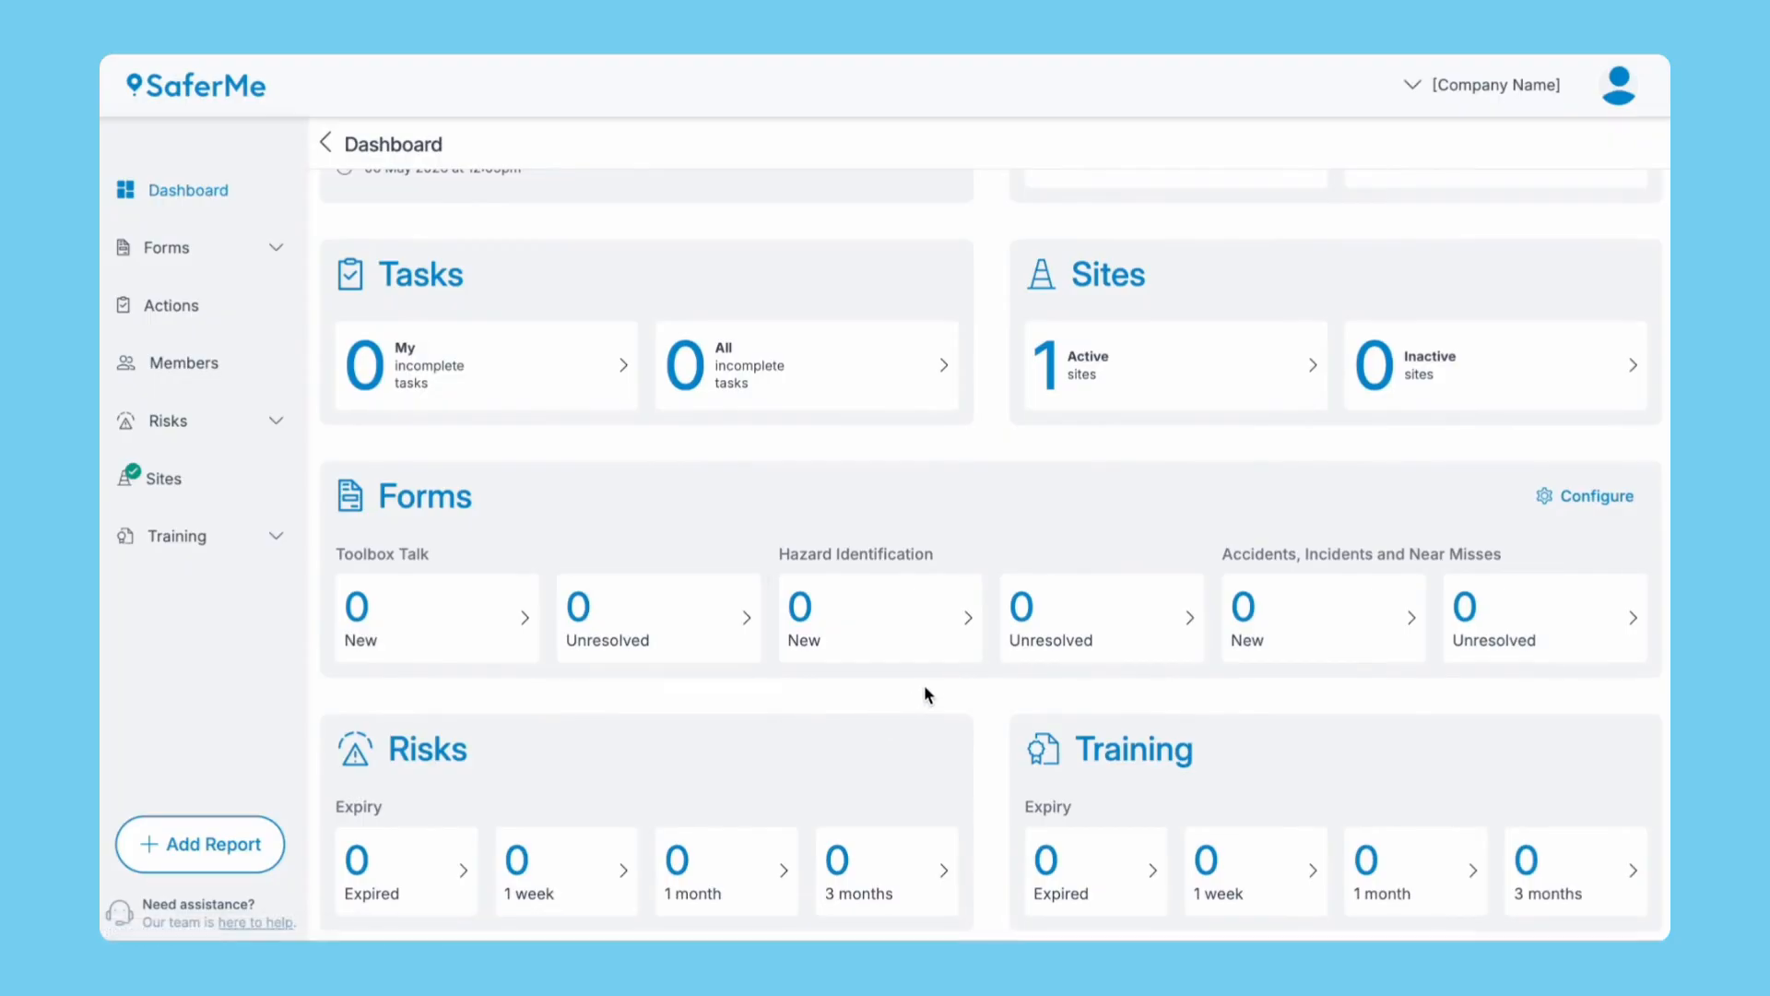
click(1567, 495)
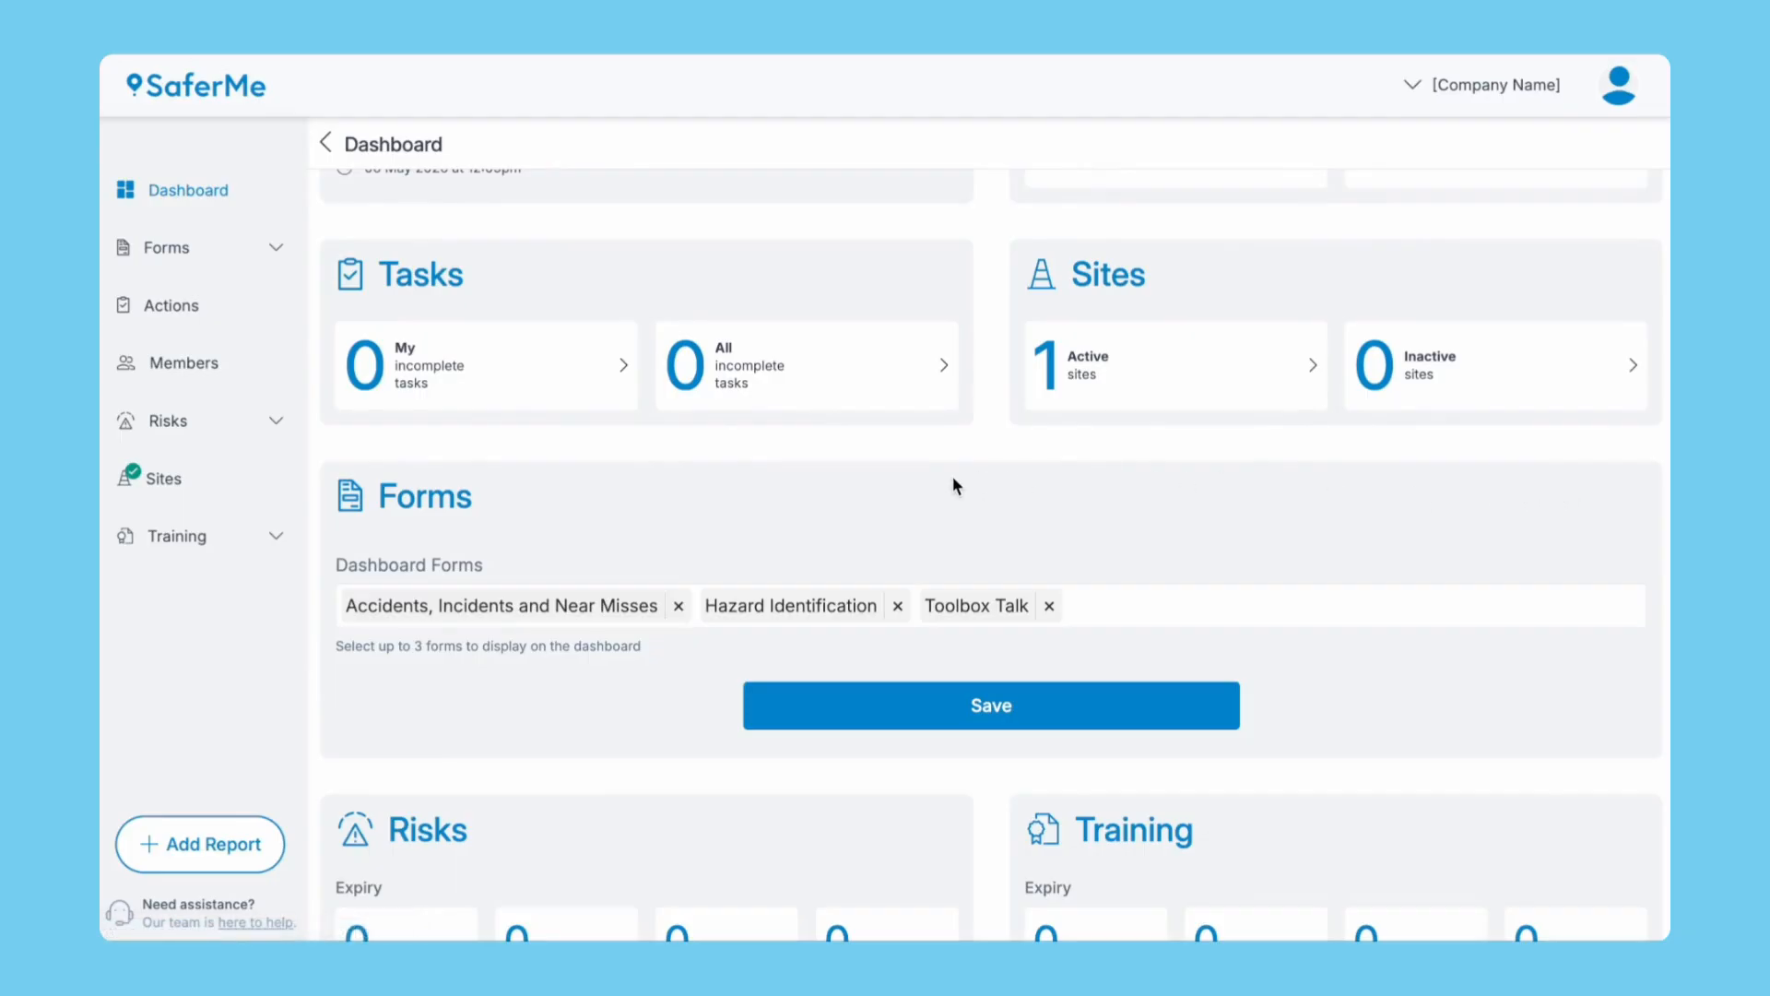
click(1048, 606)
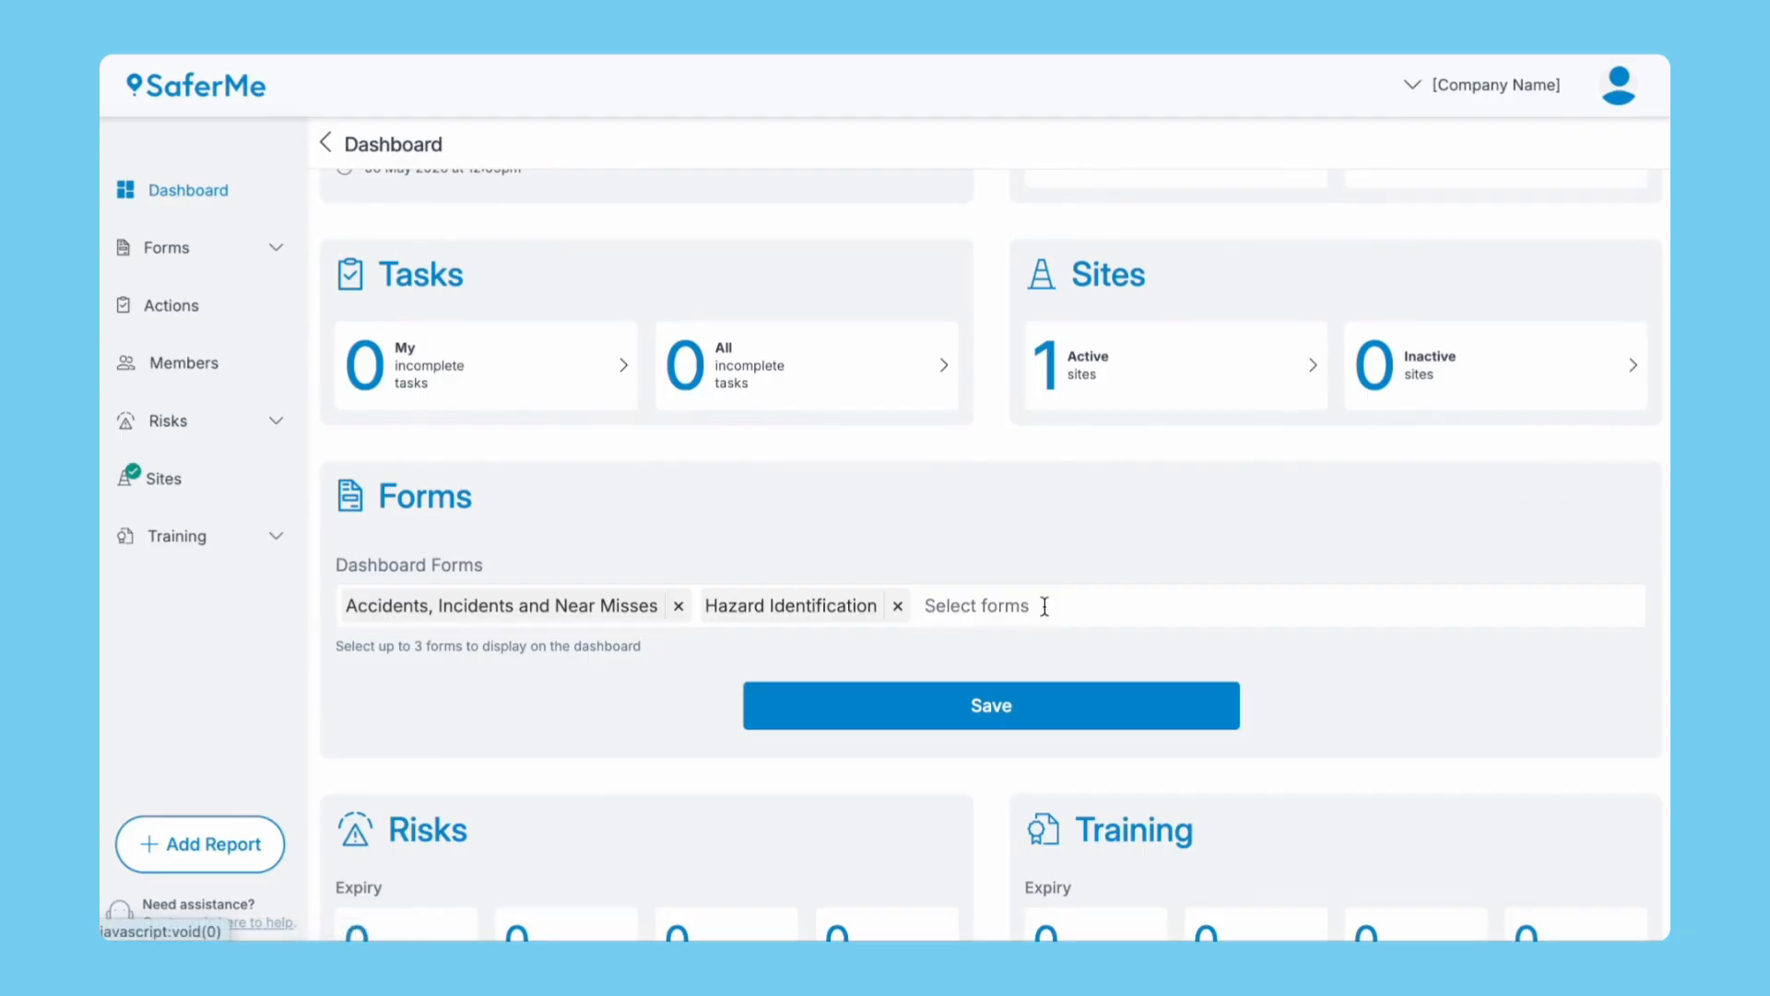
text(ve)
click(926, 694)
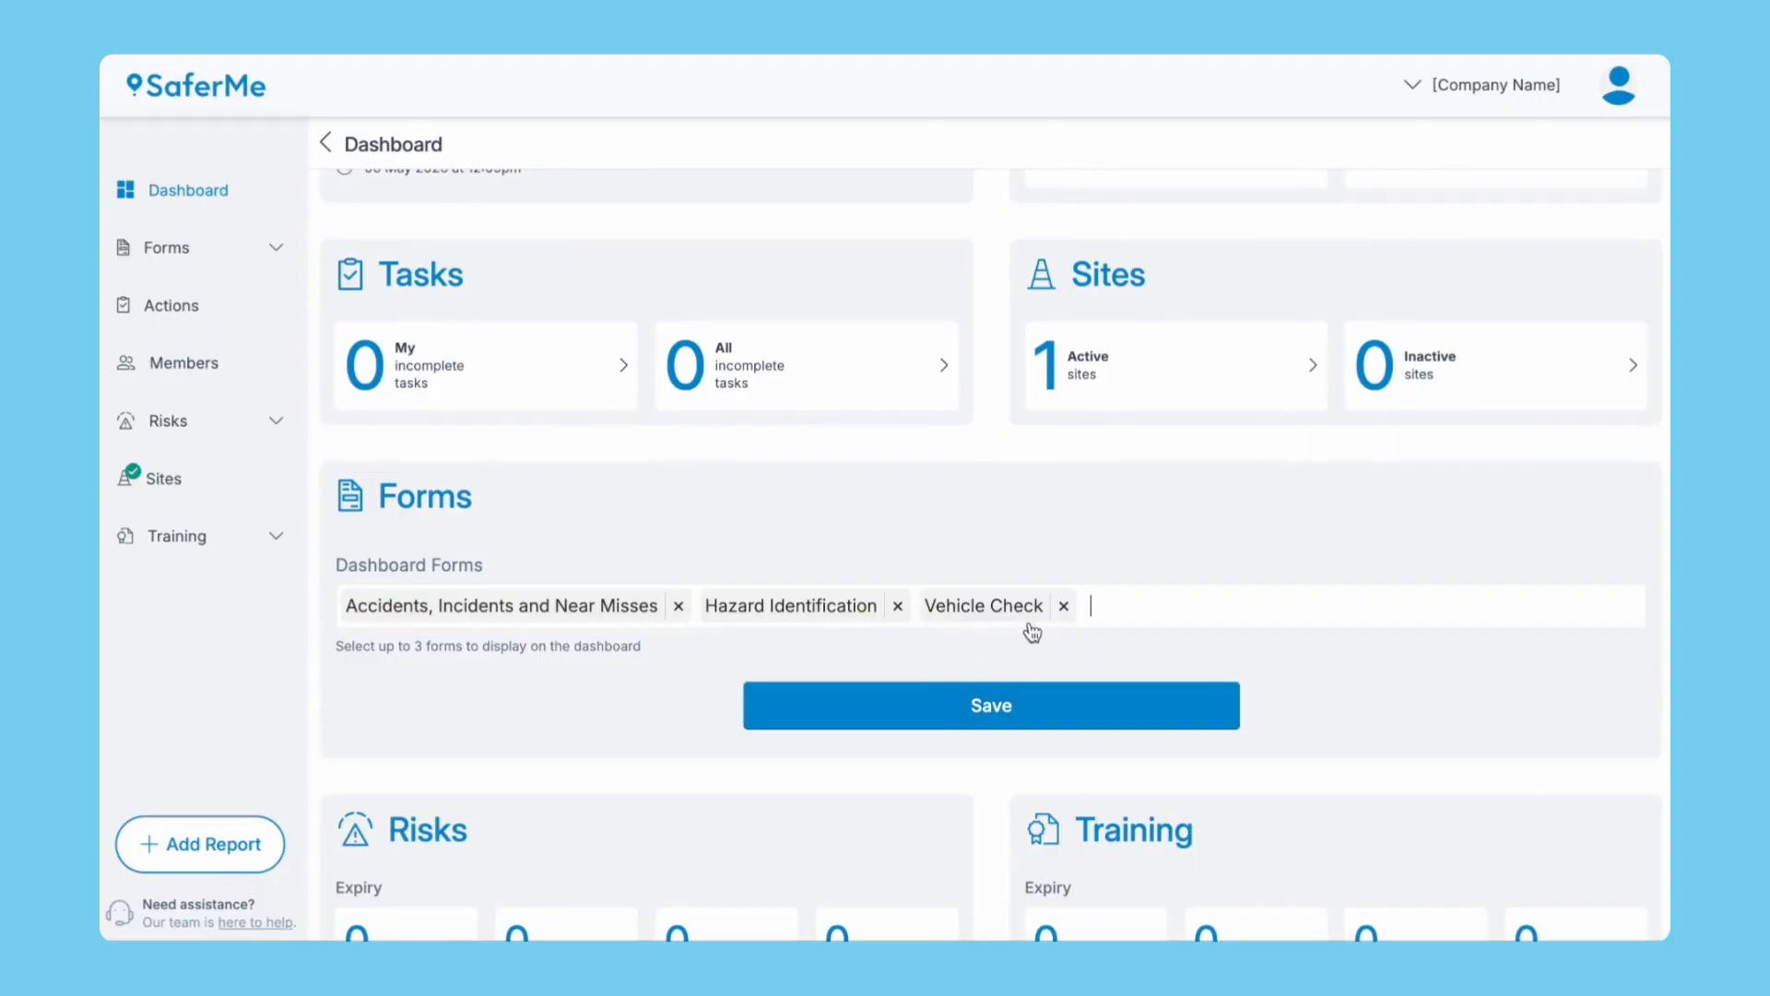
click(1063, 605)
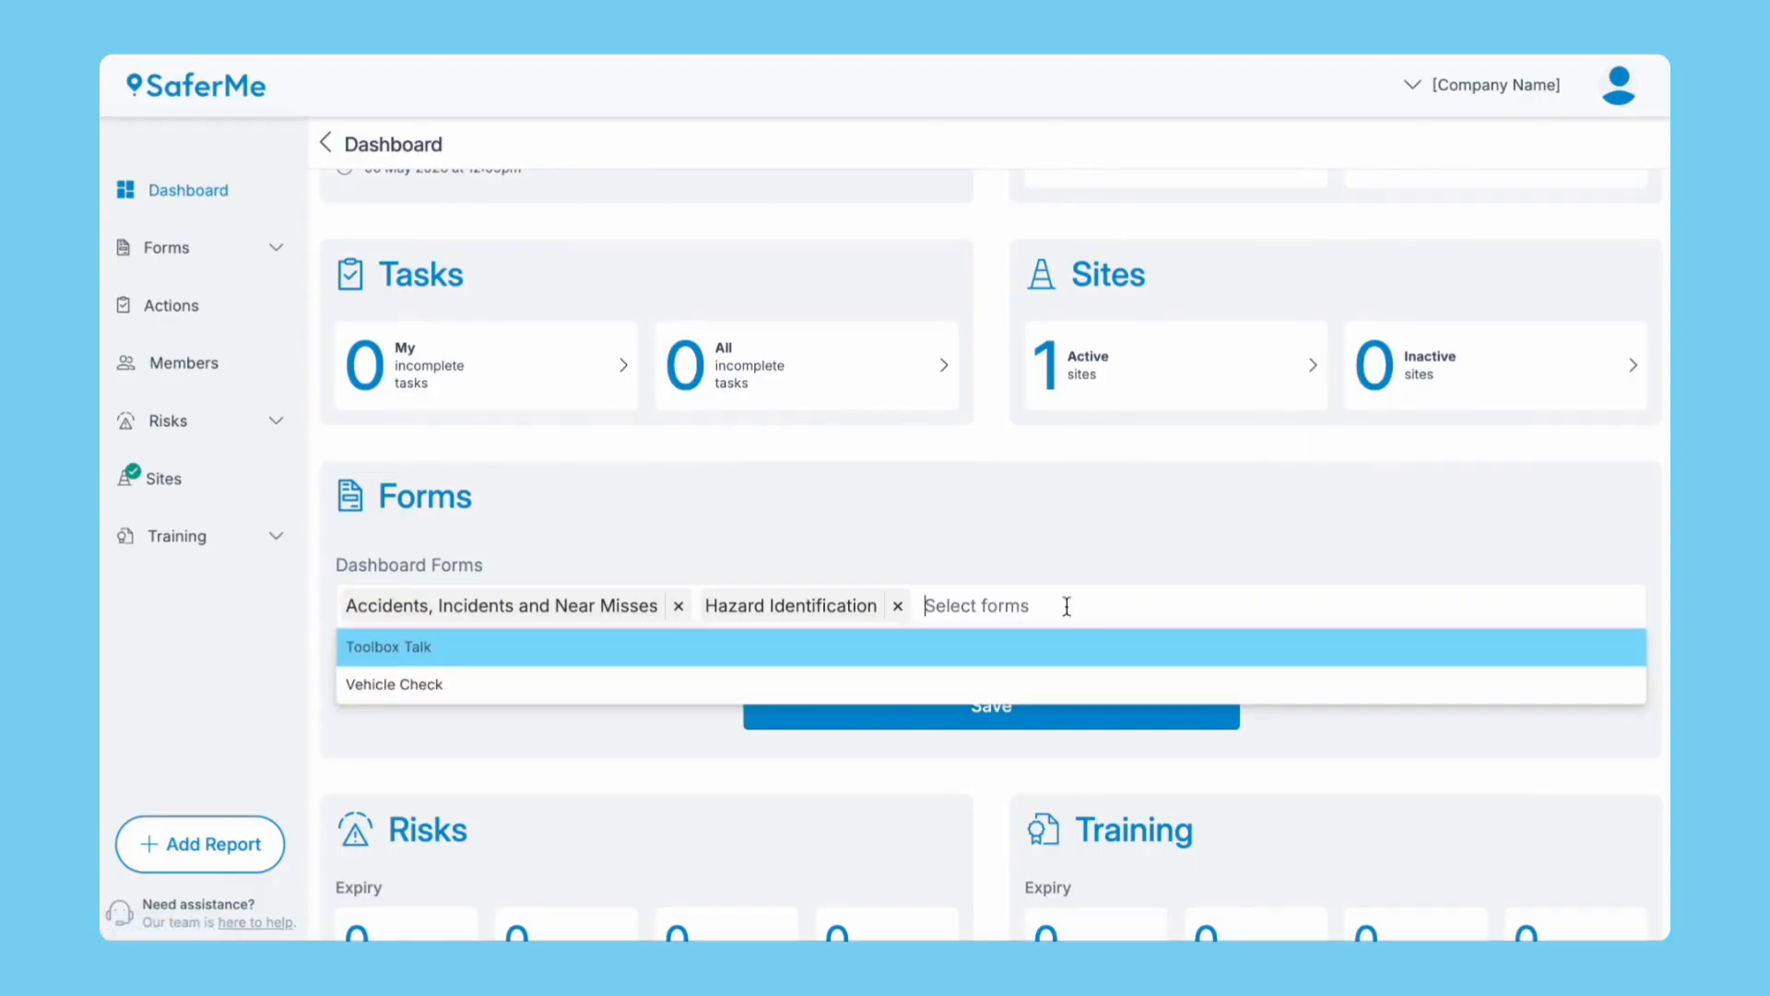
click(1051, 645)
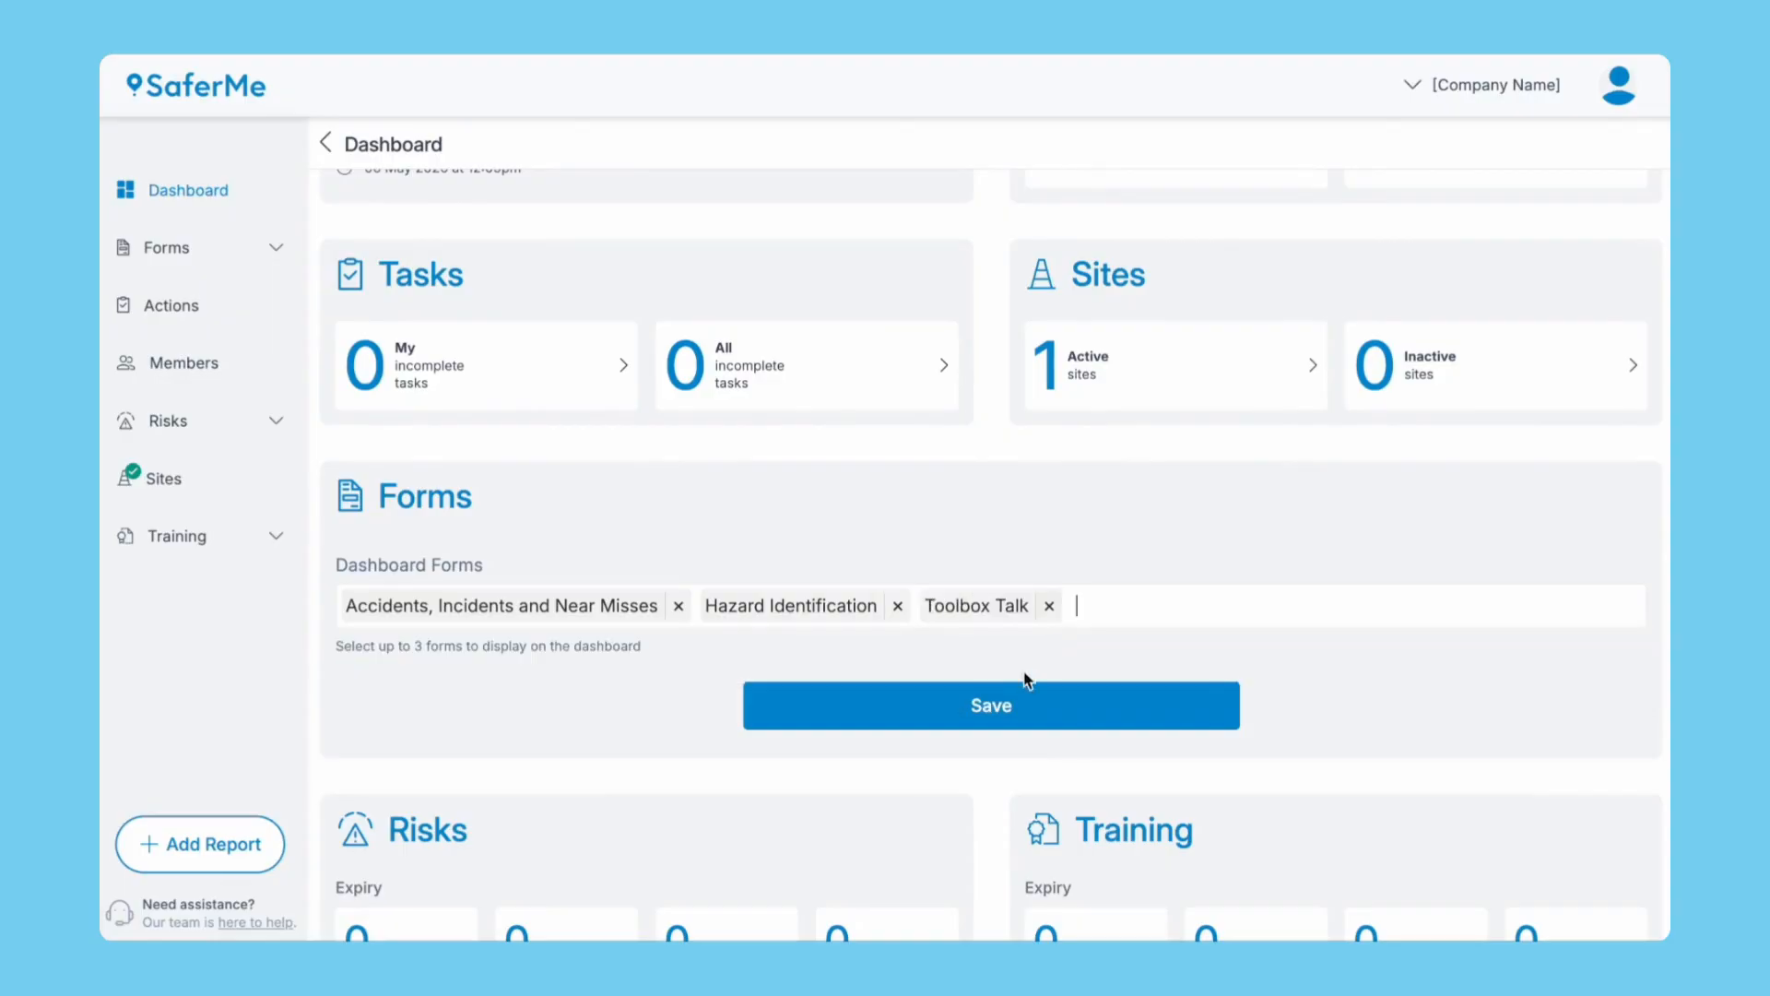
click(1008, 711)
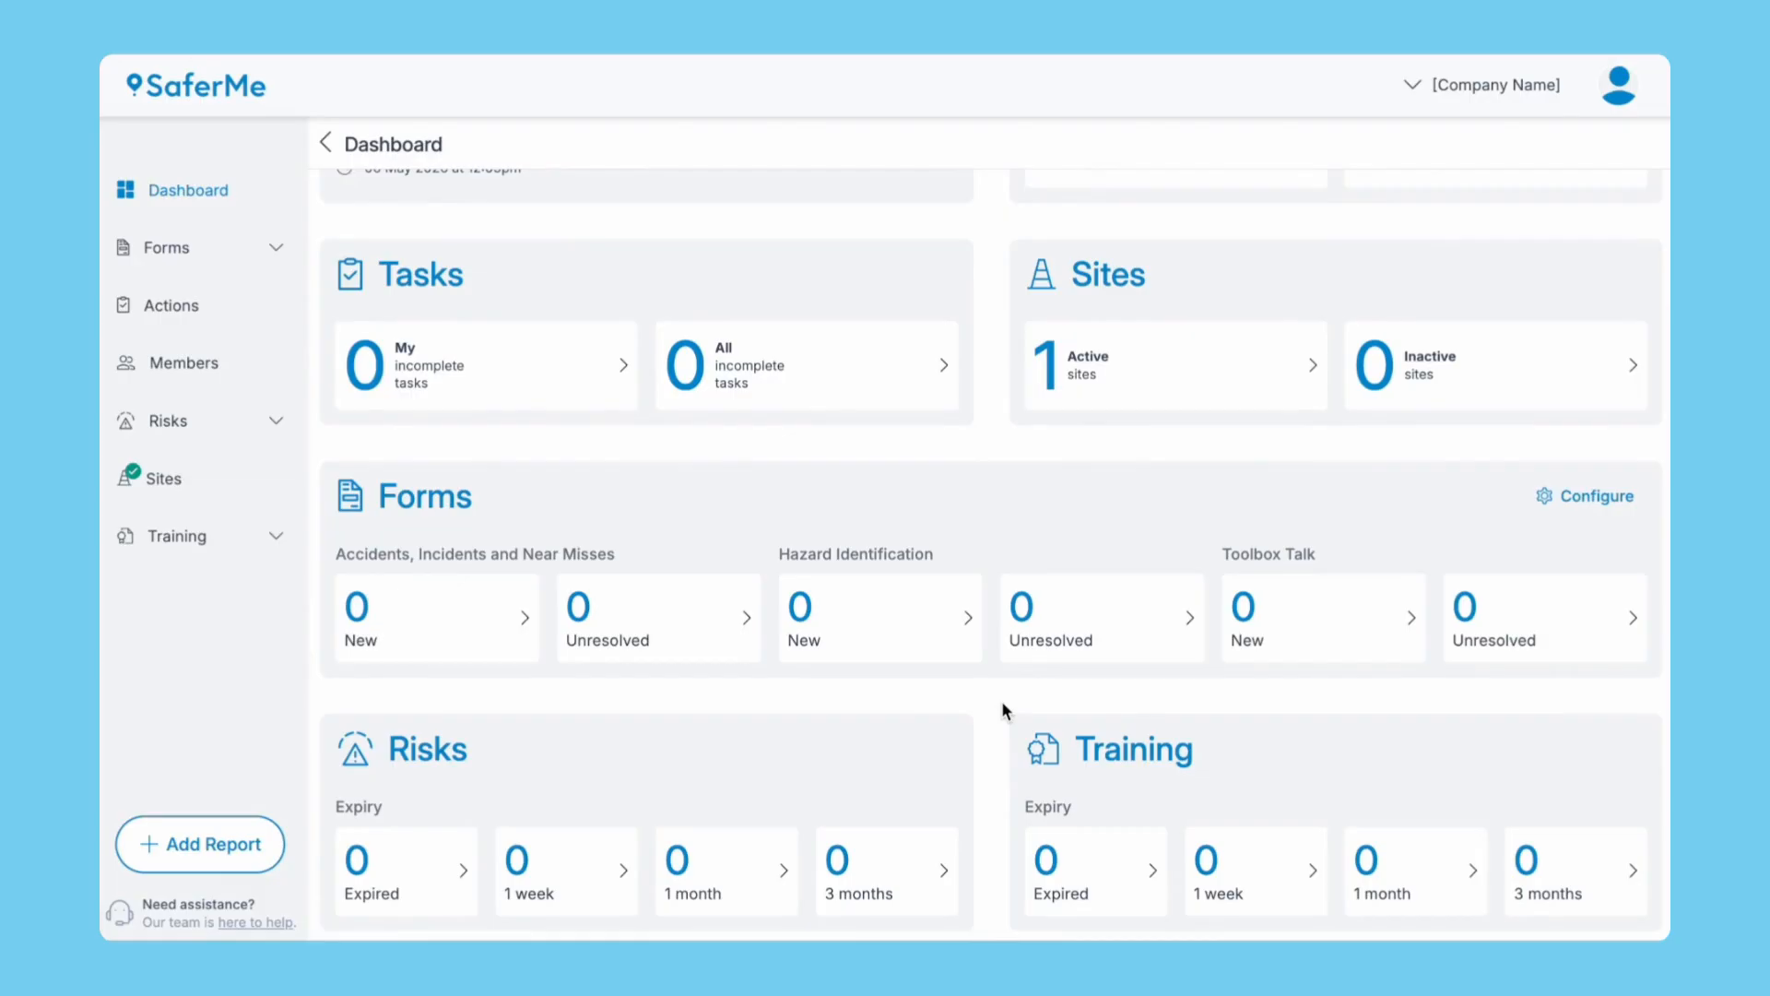
Start a Vehicle Check report at the suggested location for vehicle ABC123.
click(213, 845)
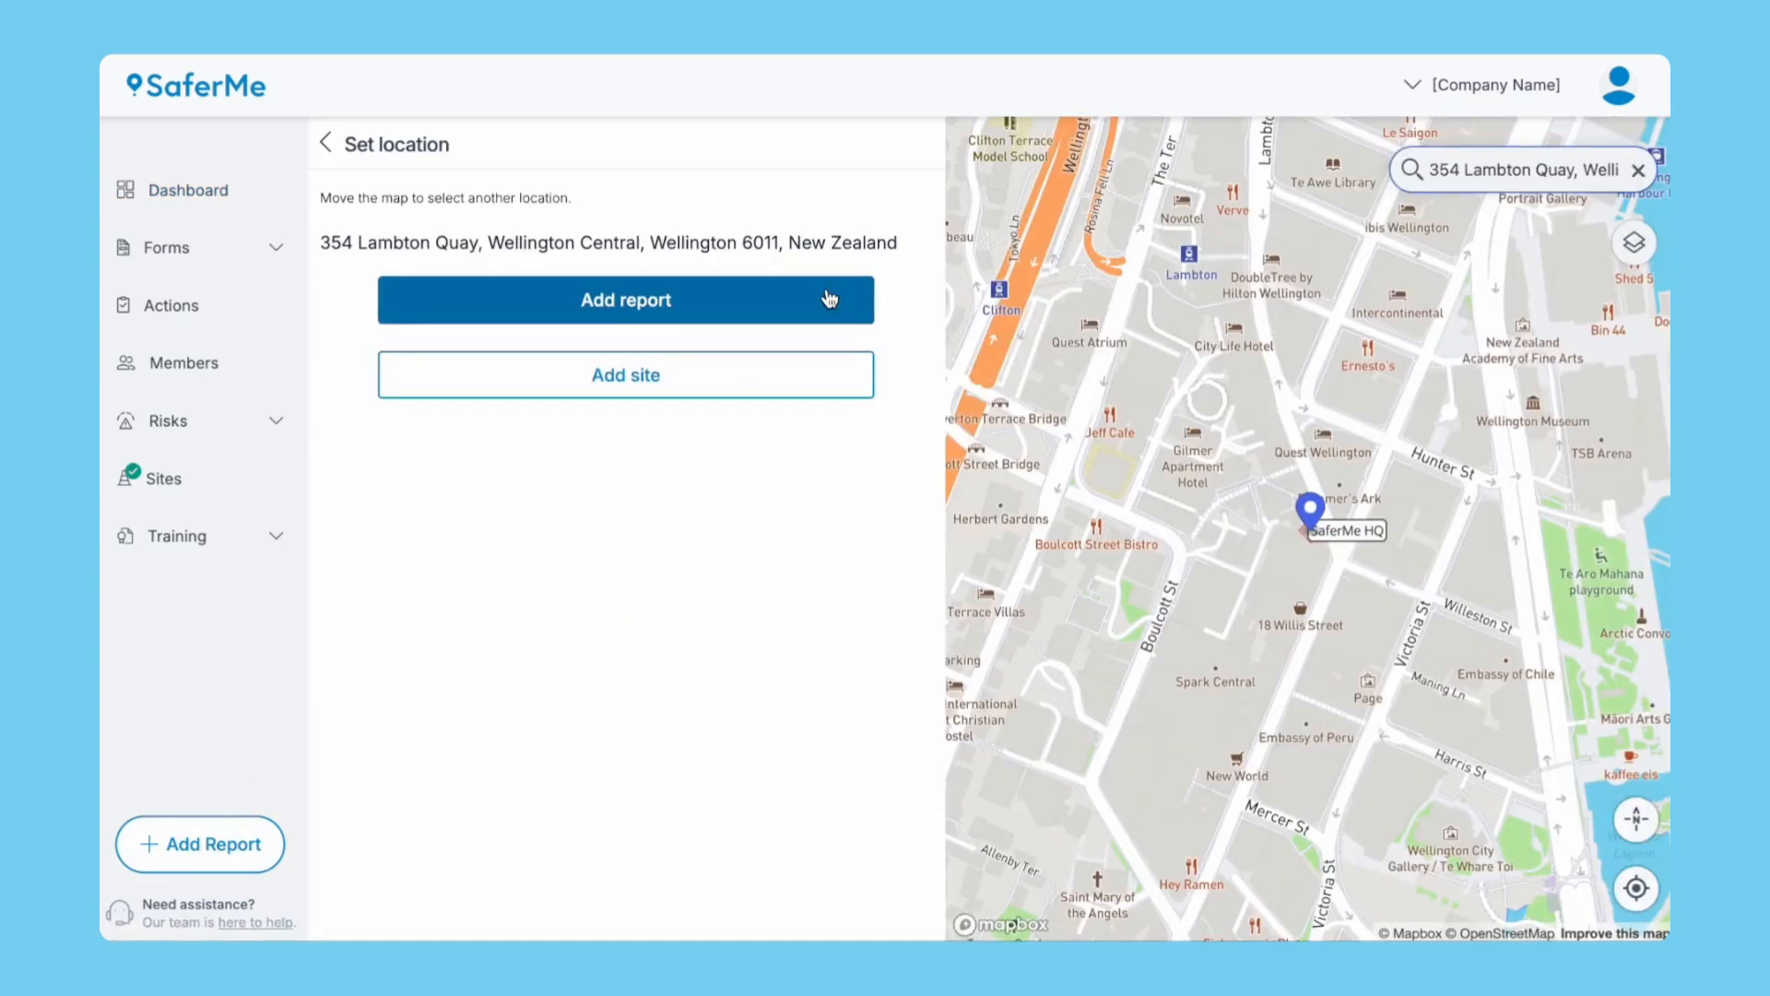
click(829, 298)
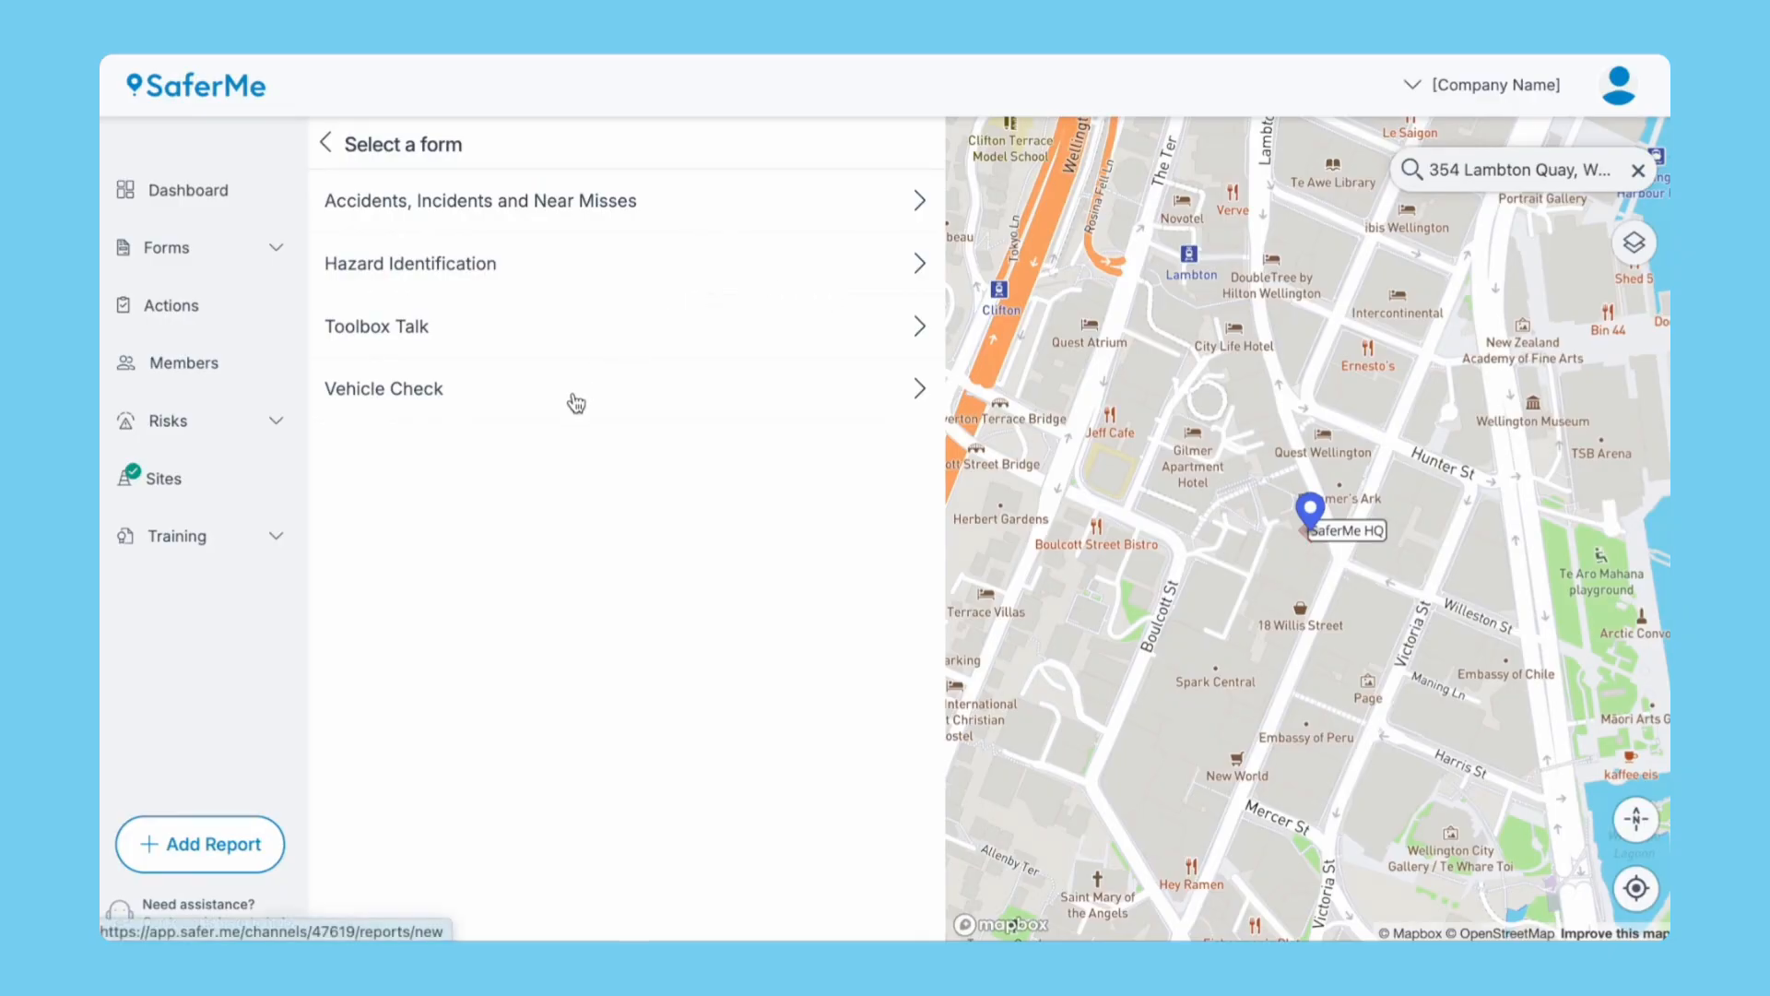
click(573, 394)
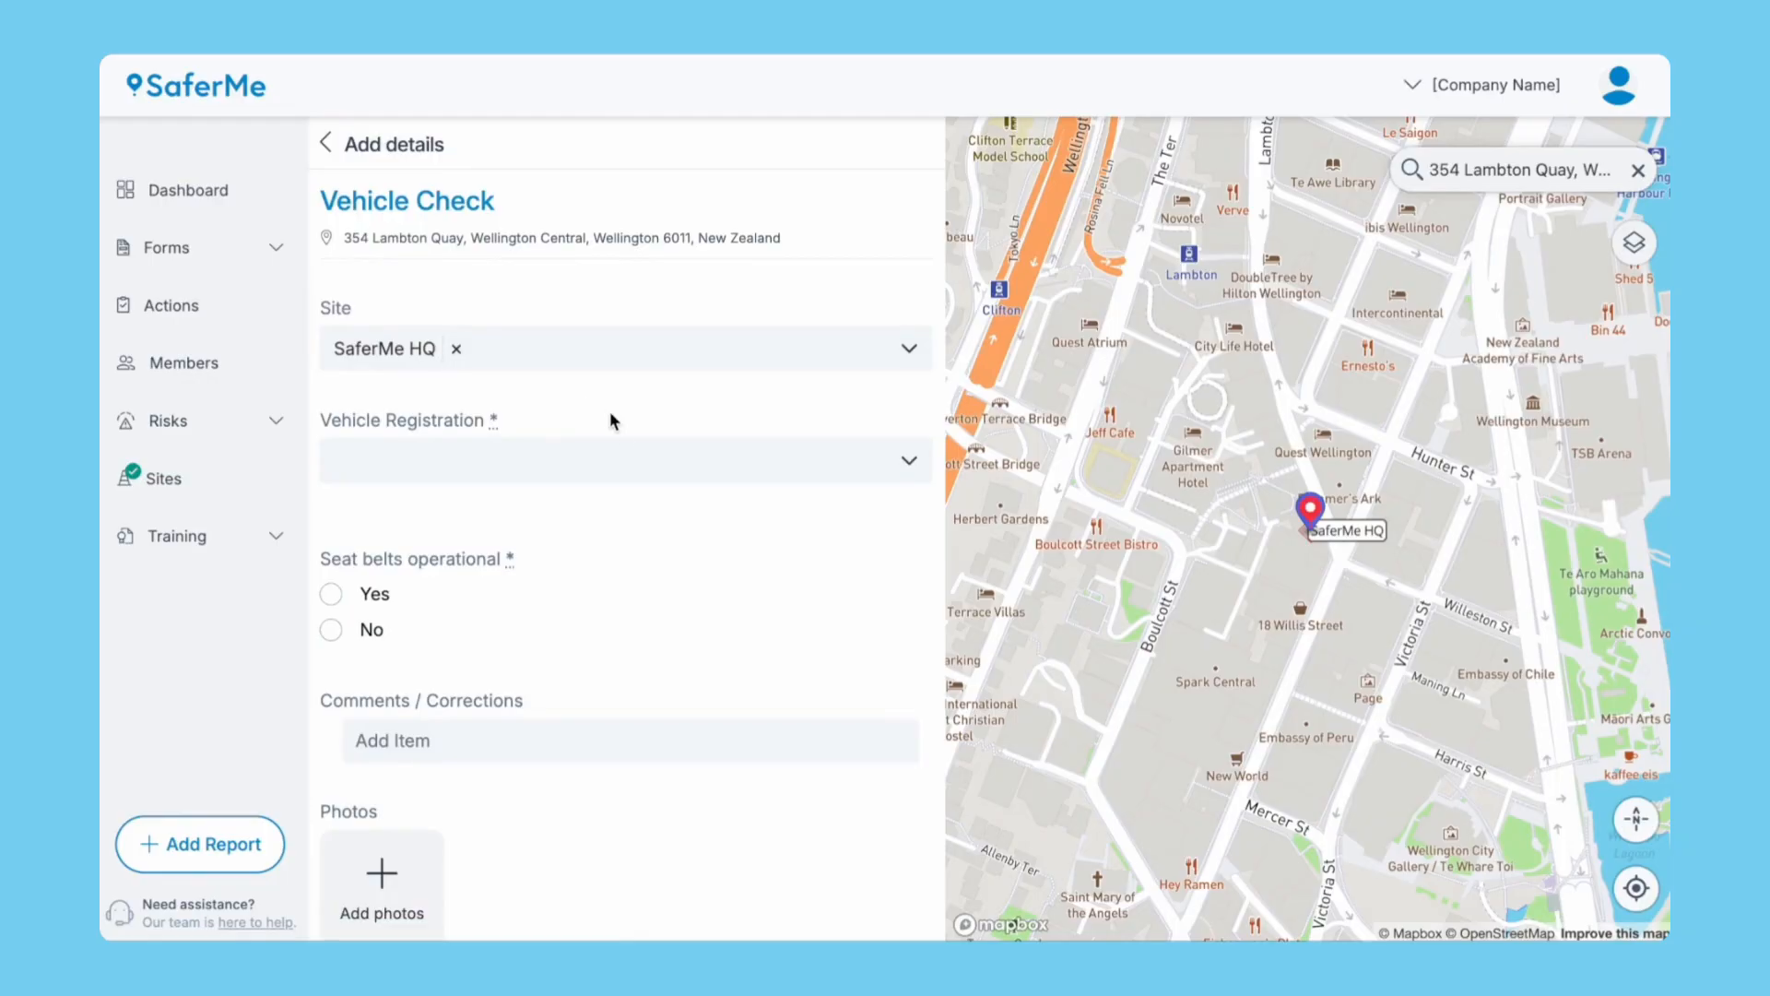
click(627, 461)
click(611, 559)
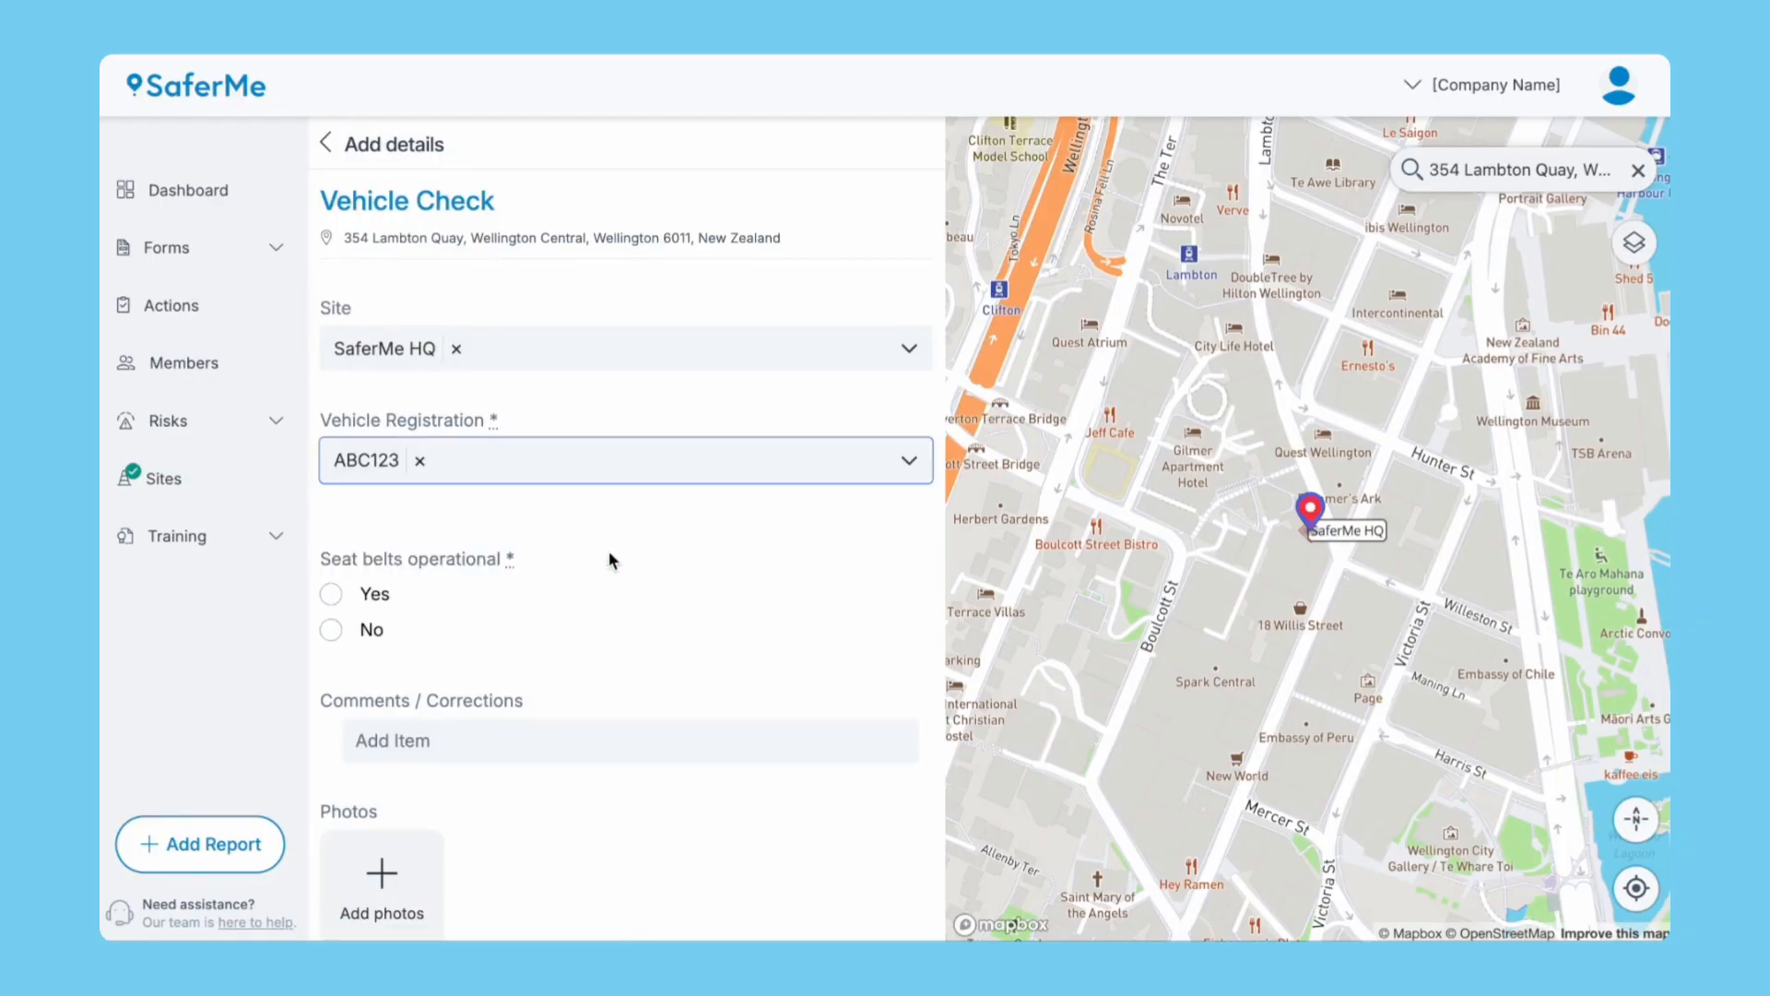
Mark seat belts operational, set status to Stop! Further action required, and submit the check.
click(329, 595)
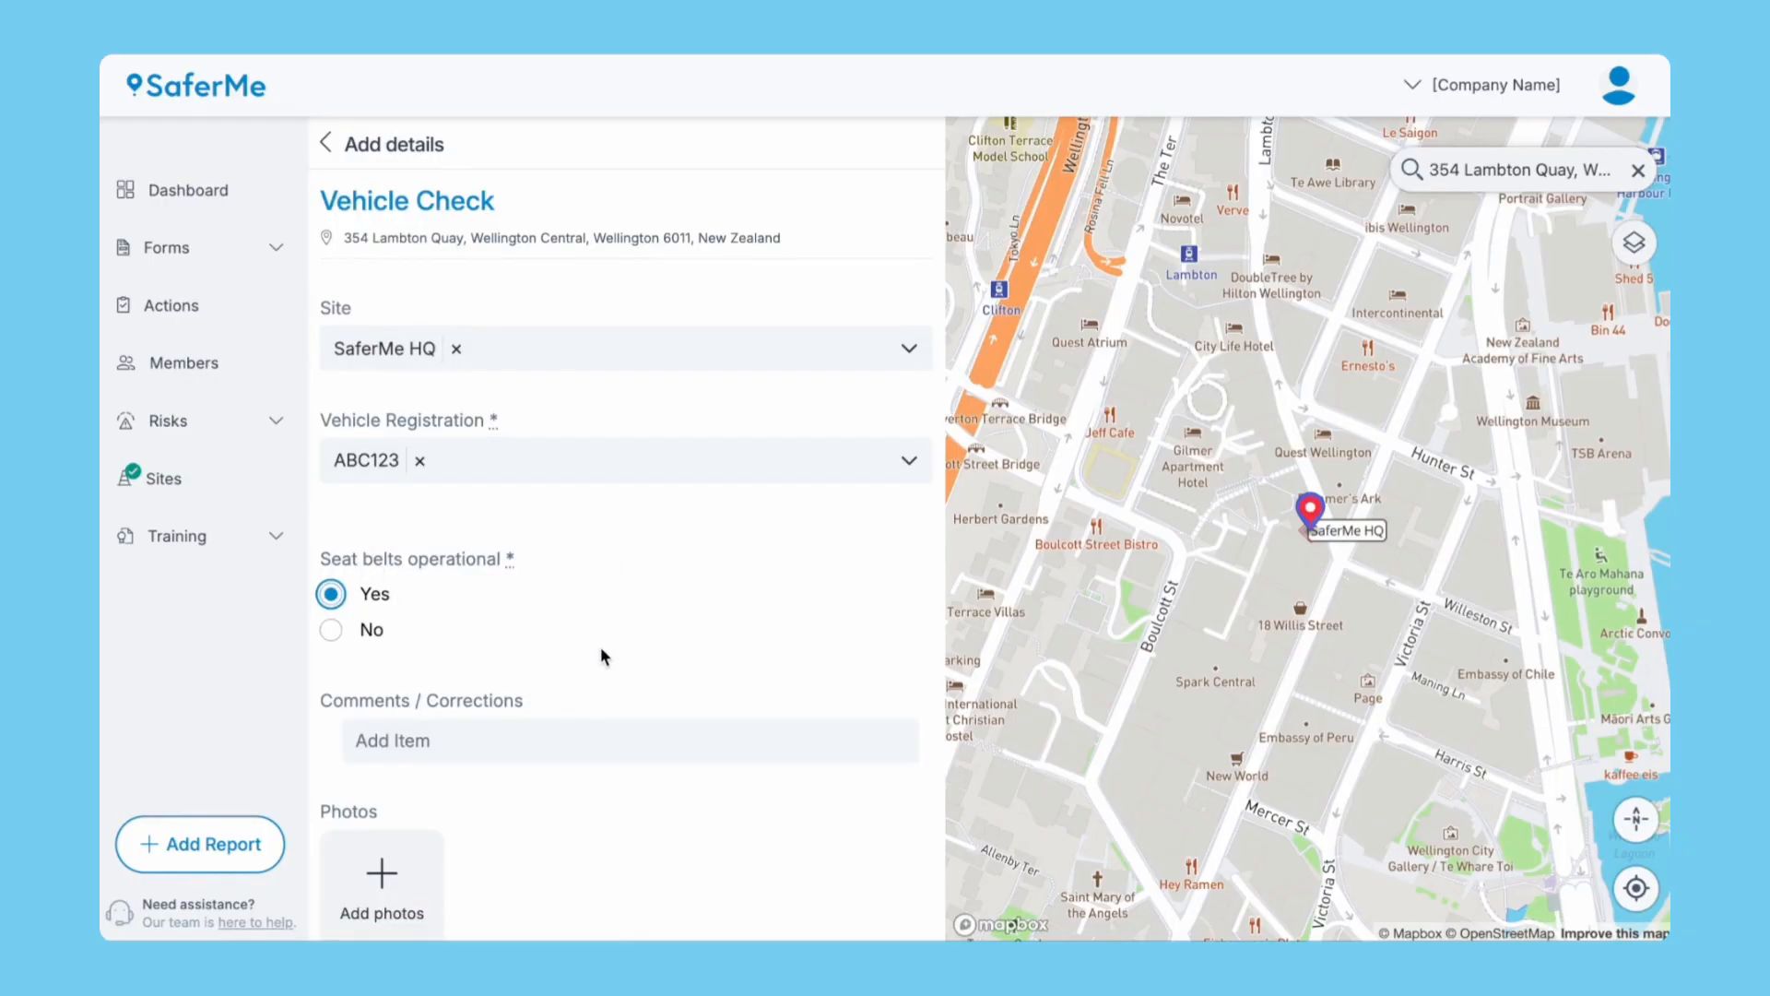
scroll(620, 669, down, 3)
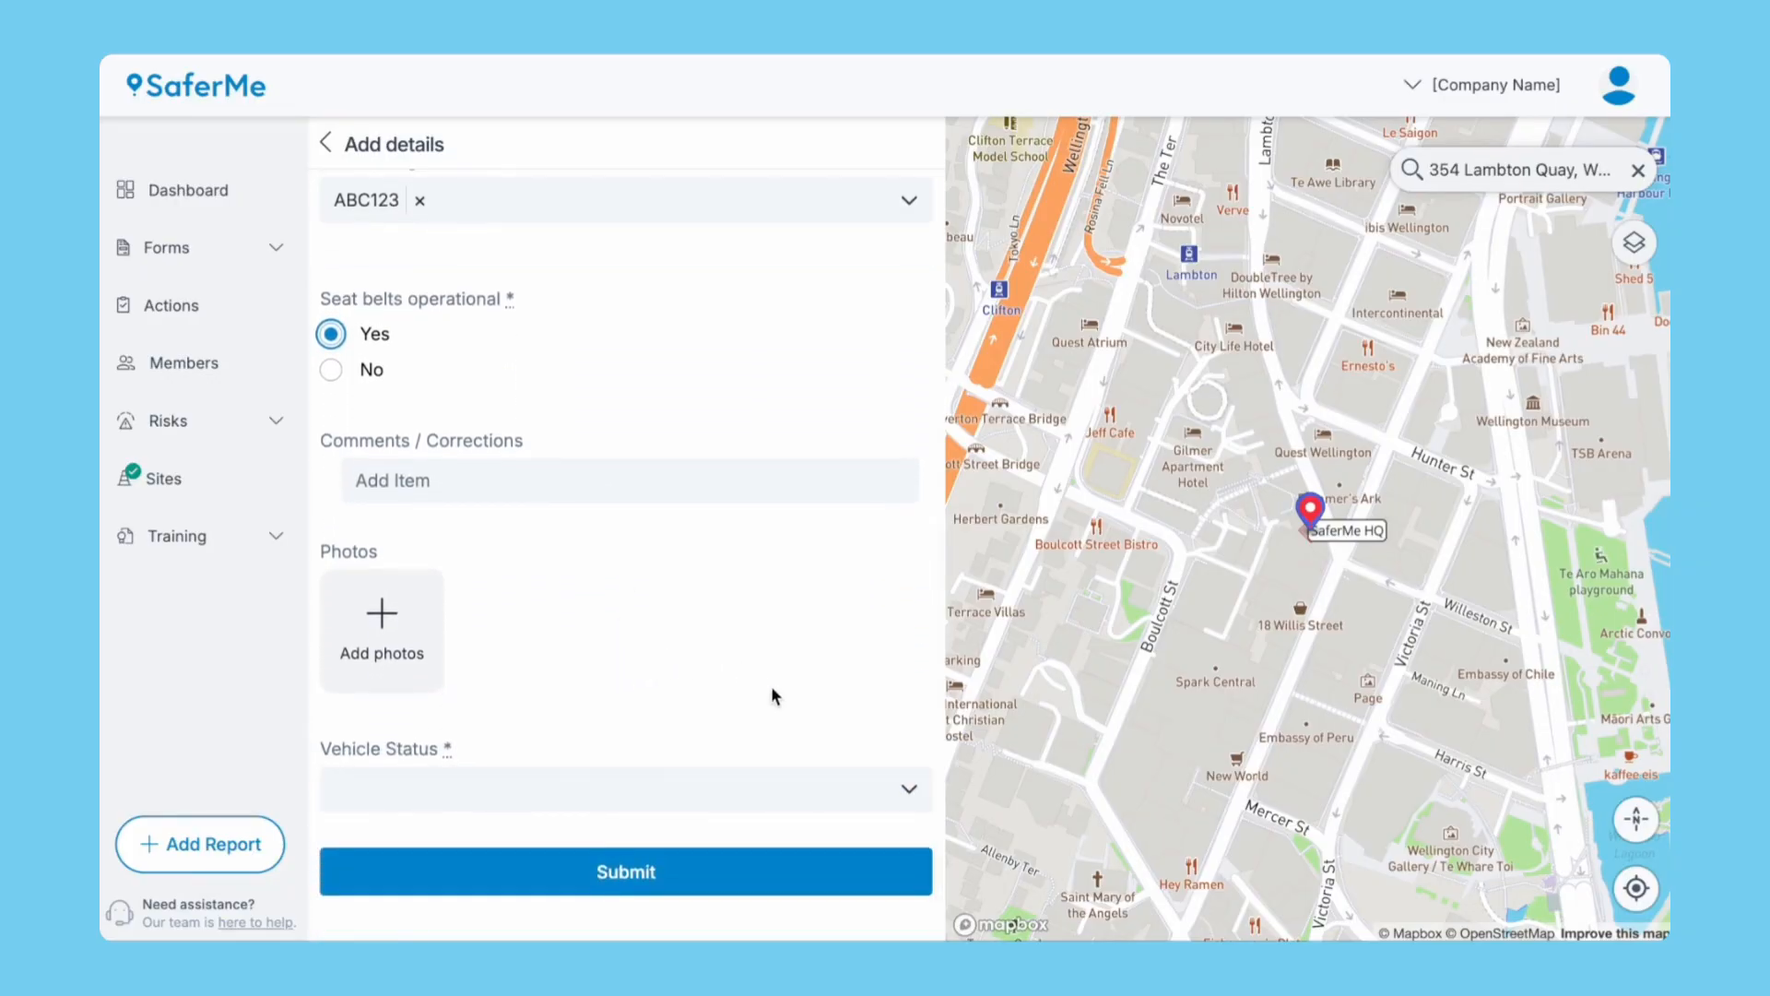
click(811, 795)
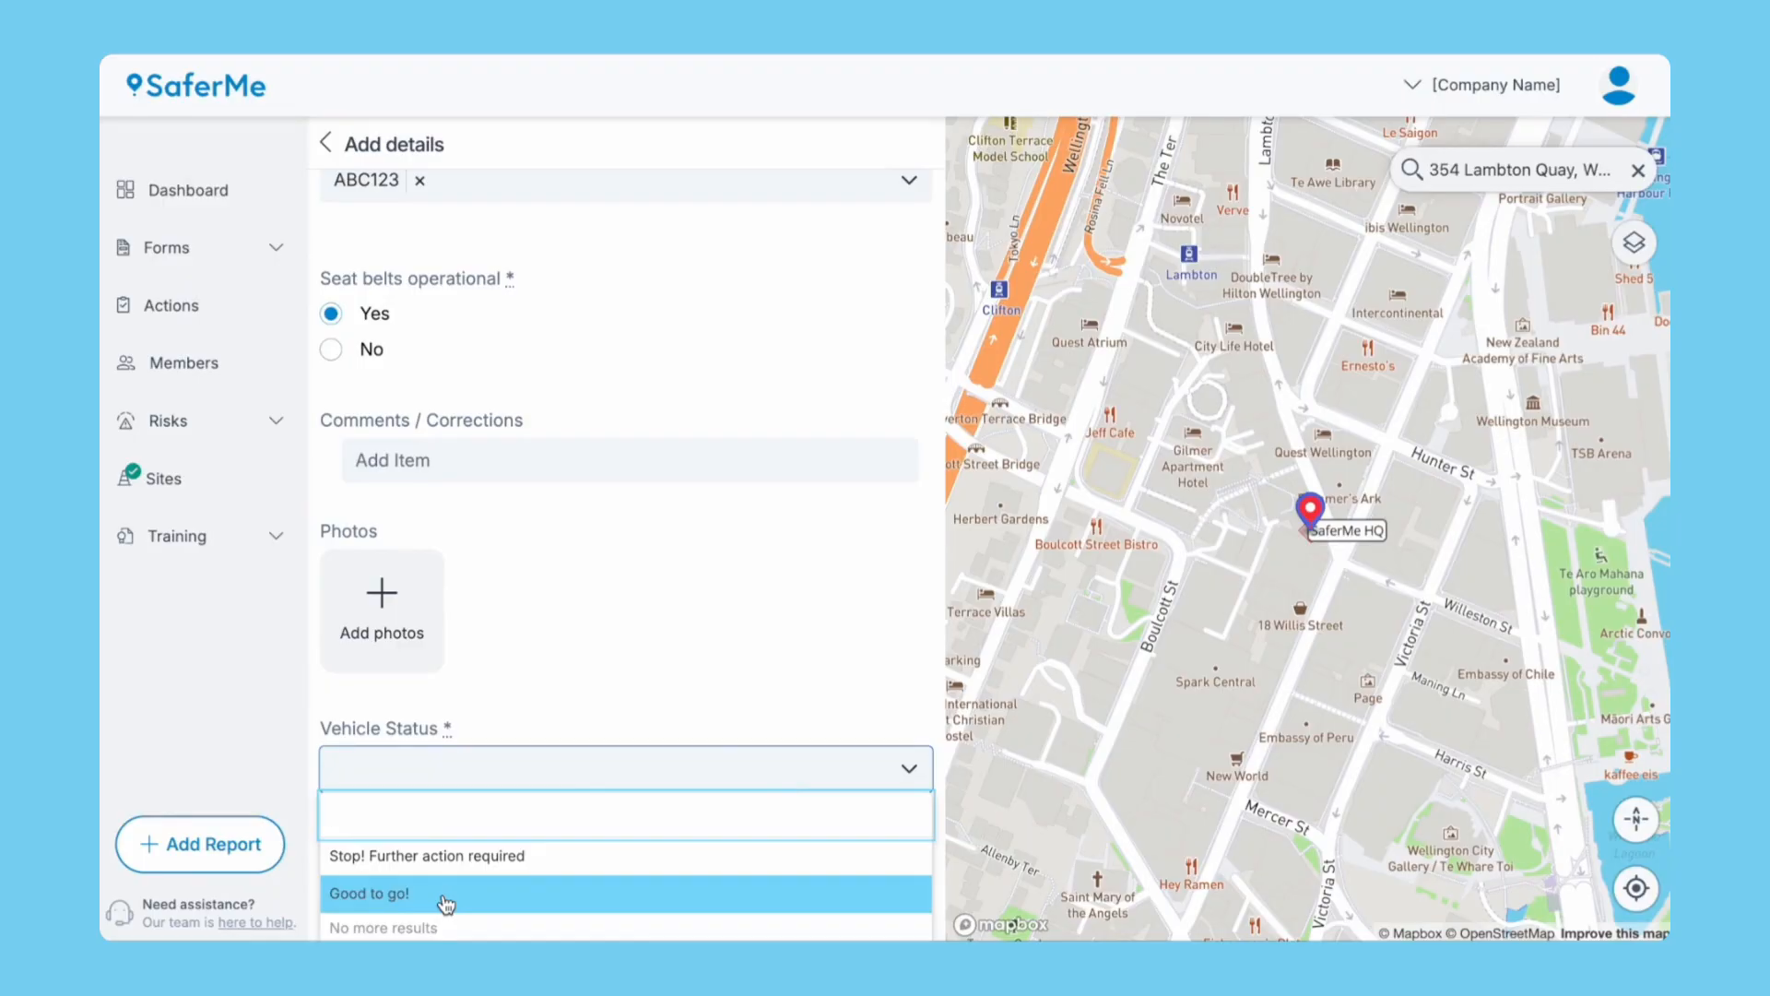
click(459, 857)
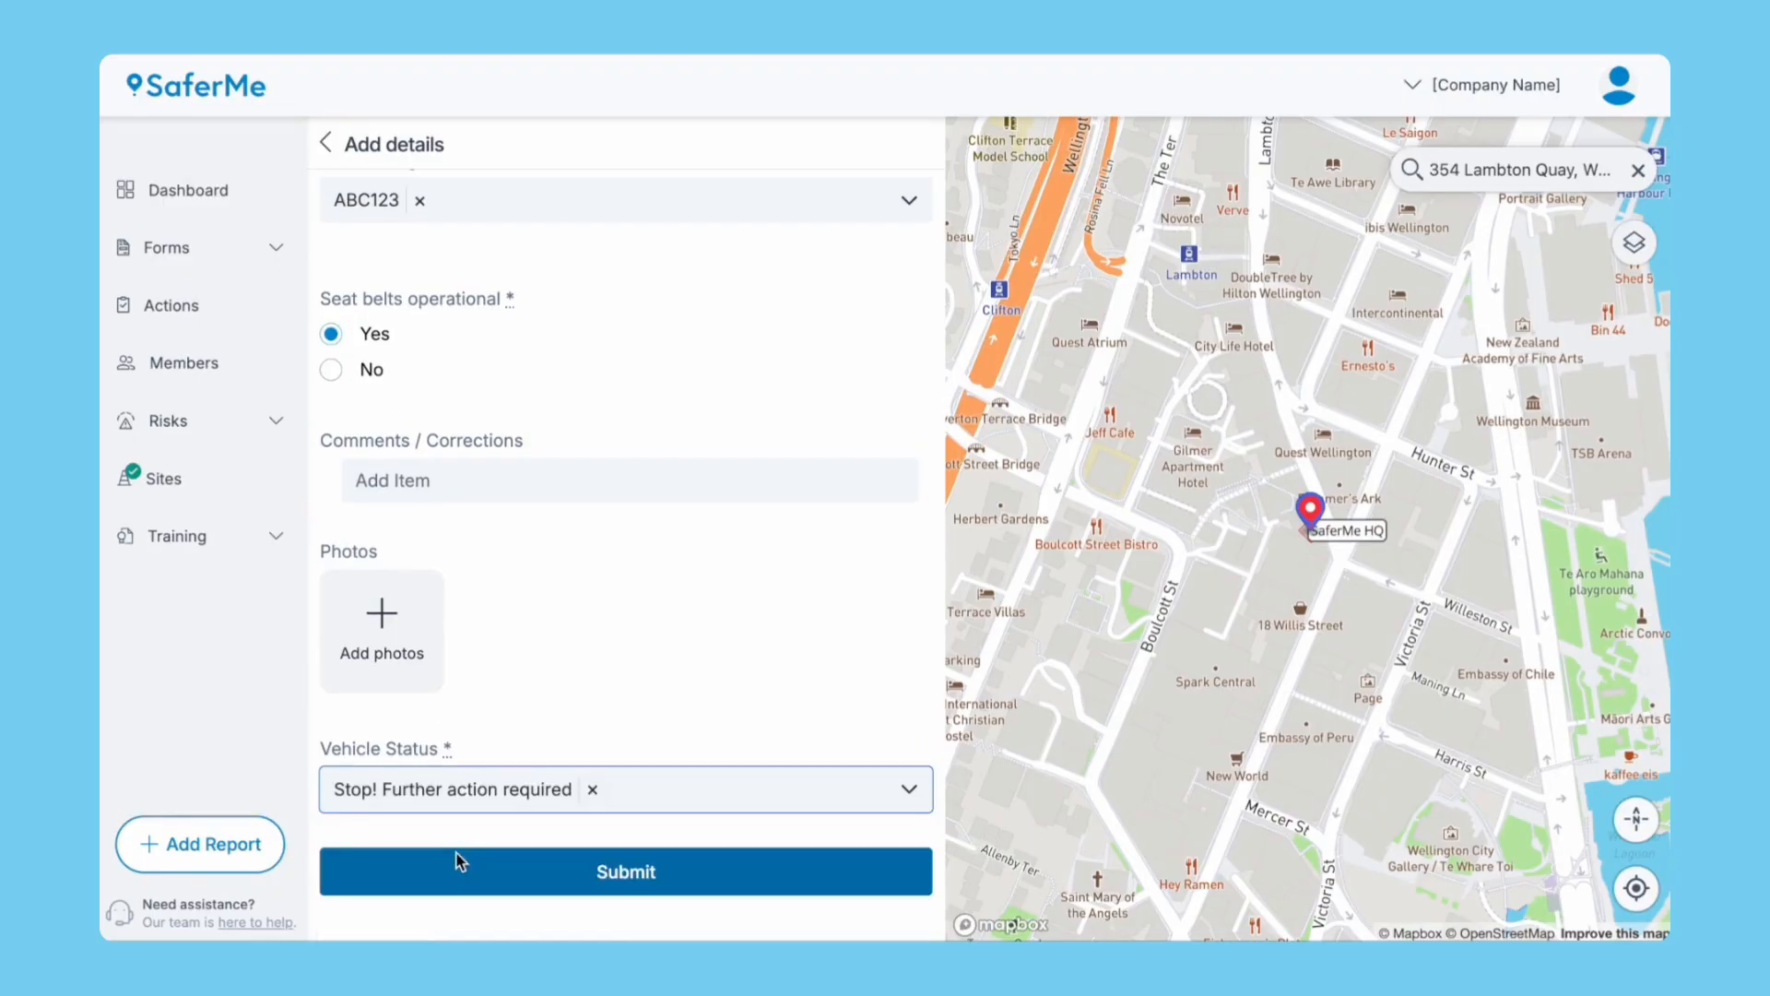
click(580, 870)
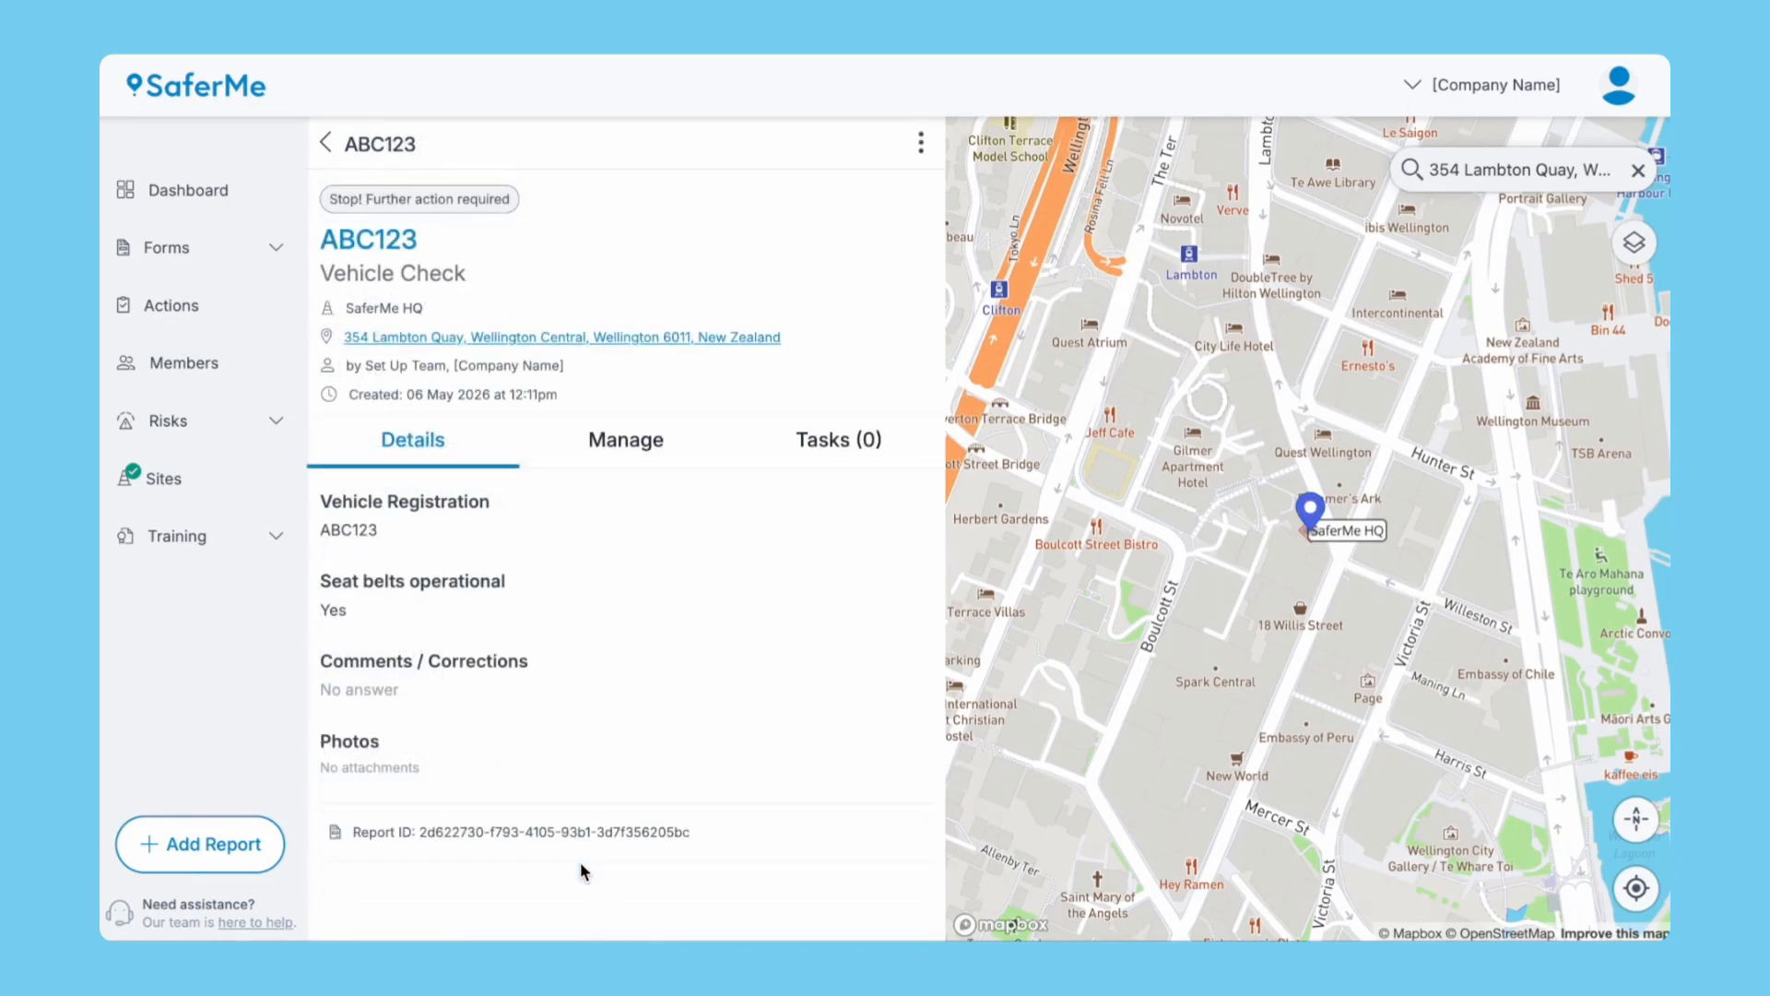
Start a Toolbox Talk report at the suggested location with topic 'Manual Handling Techniques'.
click(240, 847)
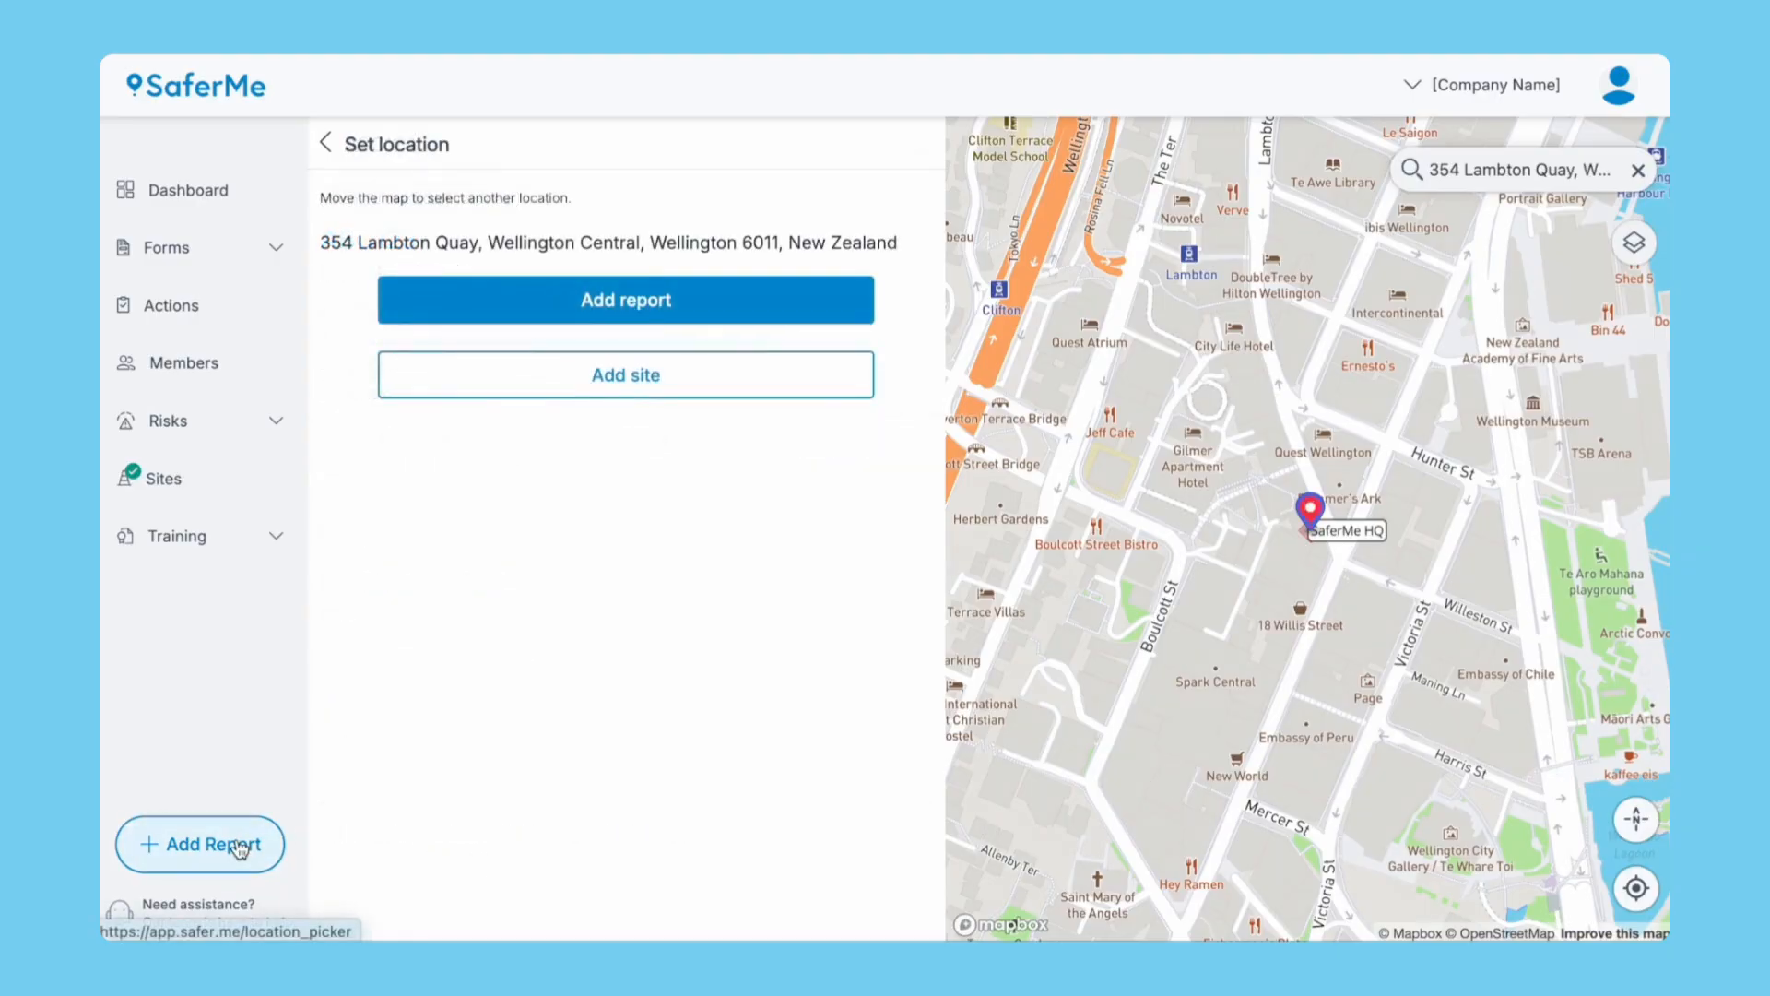
click(577, 301)
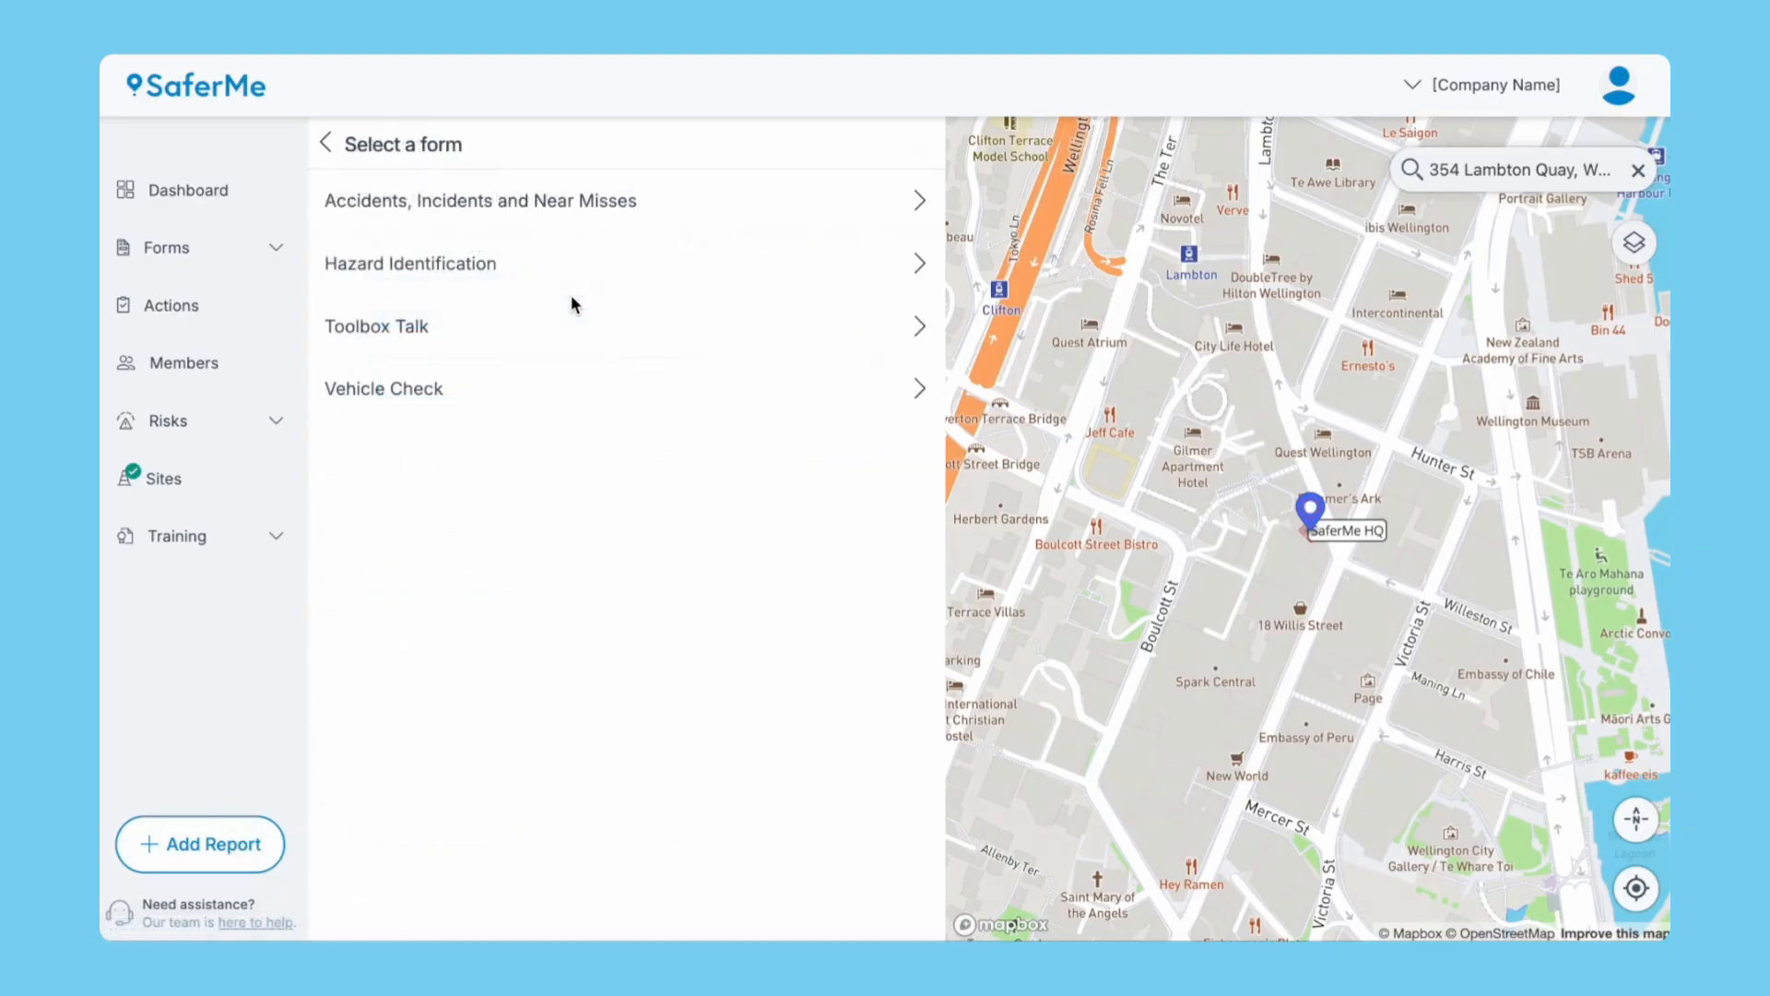
click(423, 330)
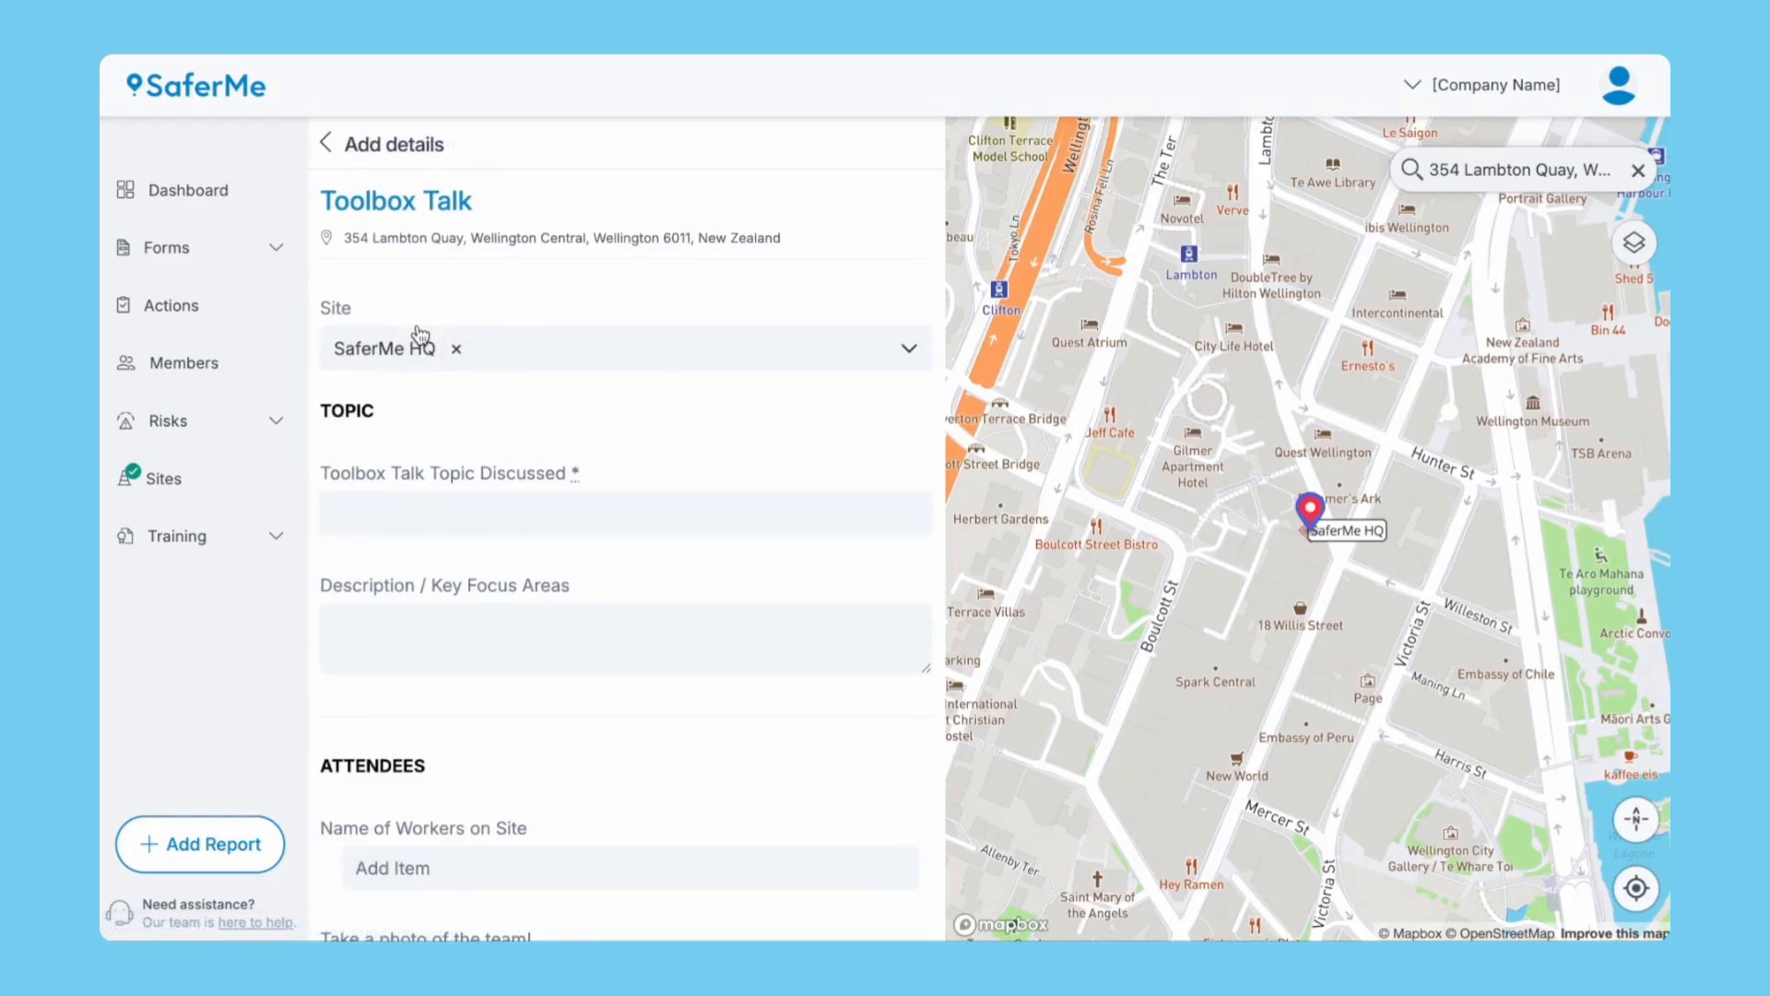
click(554, 510)
text(Manual Handling Techniques)
Enter focus description '- Two person lift' and list workers The Set-up Team and SaferMe Support.
click(521, 630)
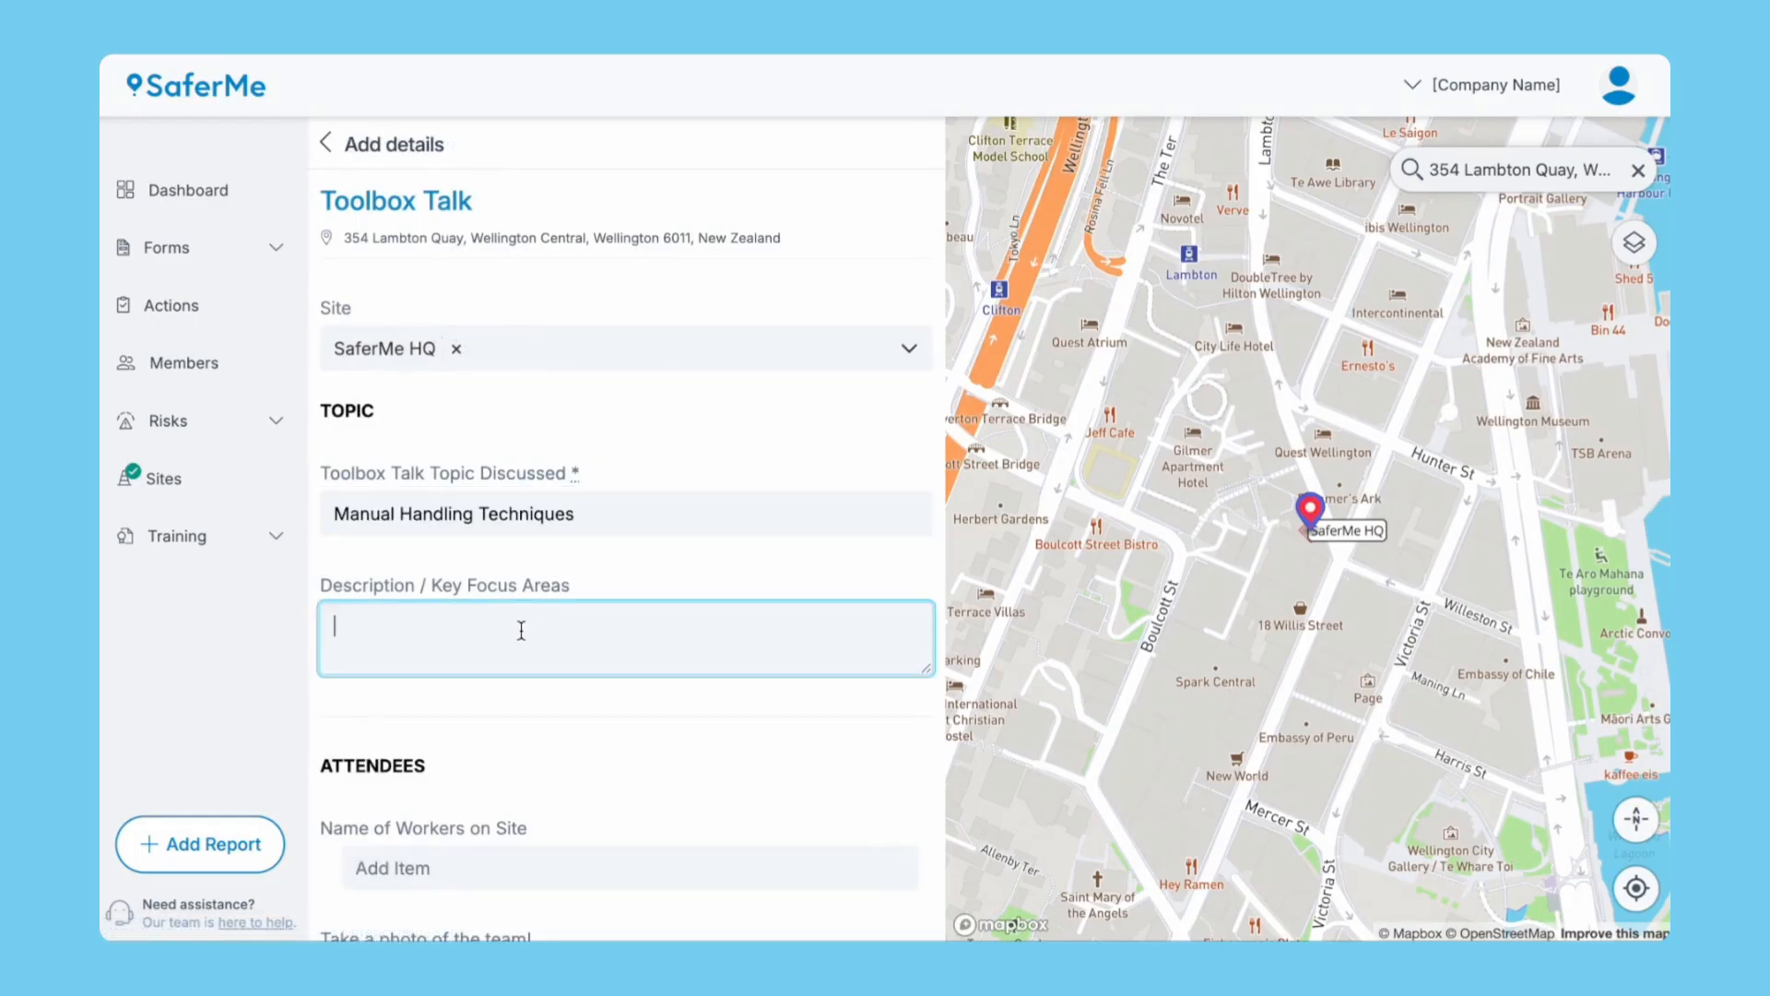
text(- Two person lift)
scroll(533, 728, down, 3)
click(489, 560)
text(The Set-up Team)
key(Return)
text(SaferMe Support)
key(Return)
Select Manual Handling as an identified hazard.
scroll(383, 809, down, 1)
scroll(383, 809, down, 5)
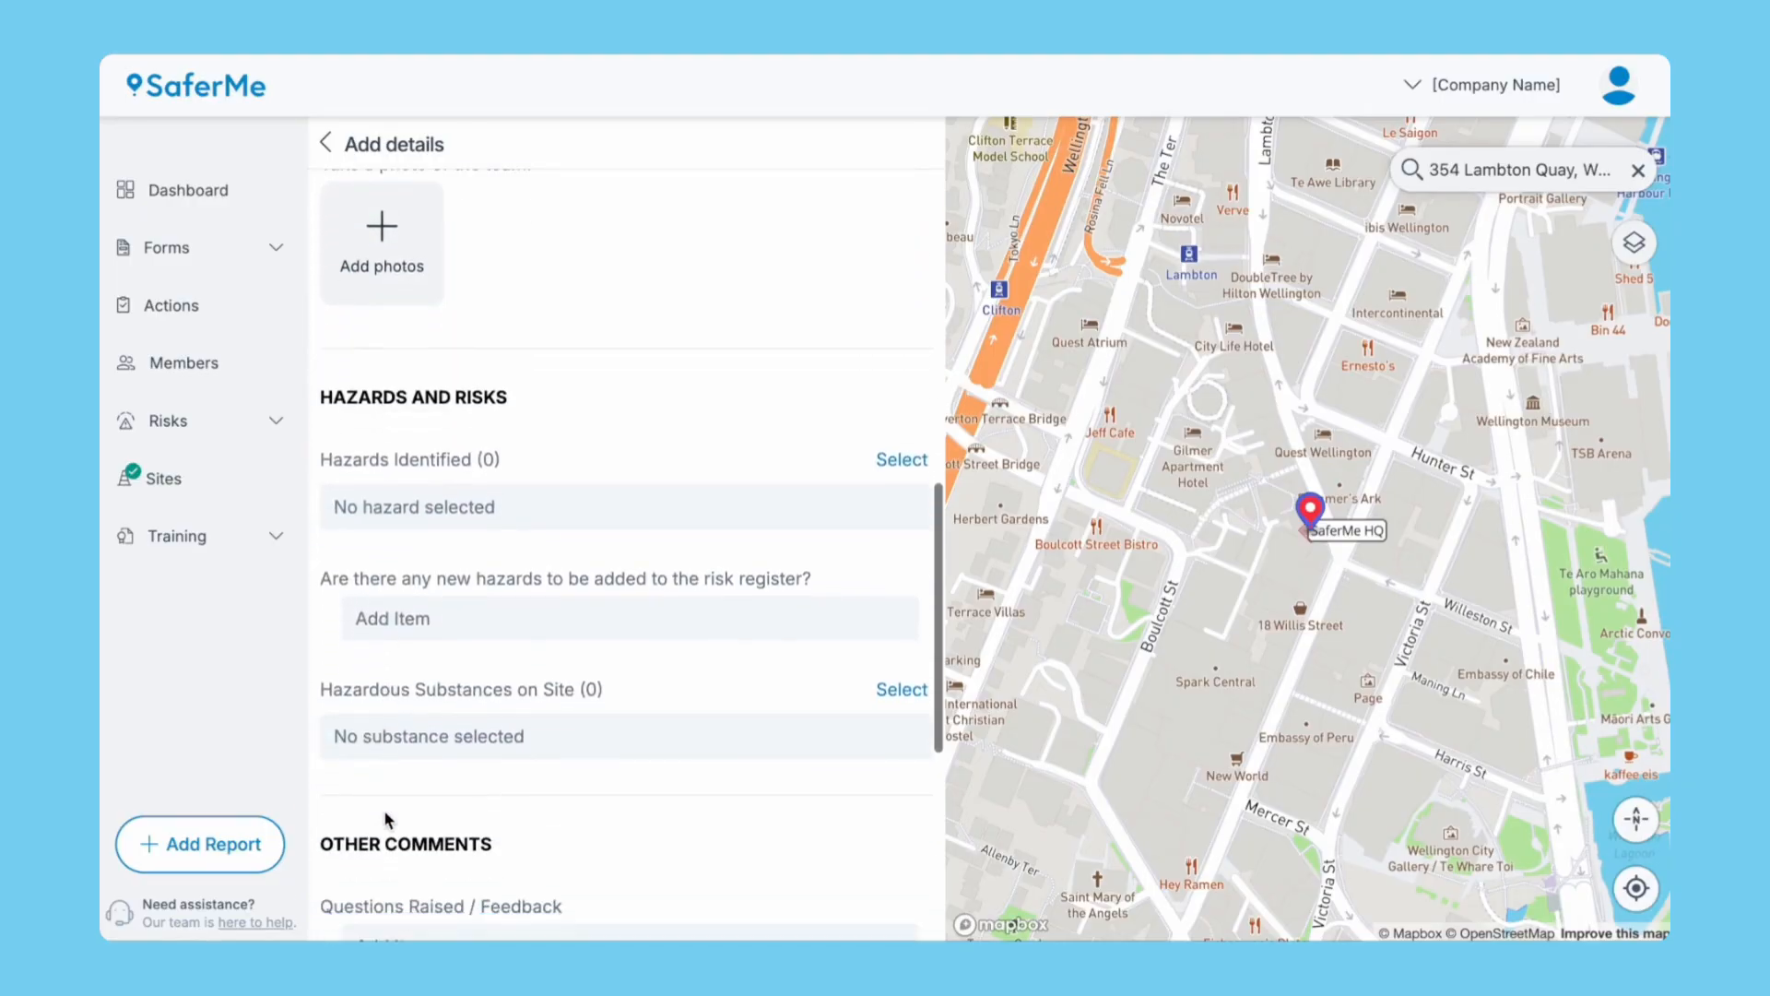
click(902, 459)
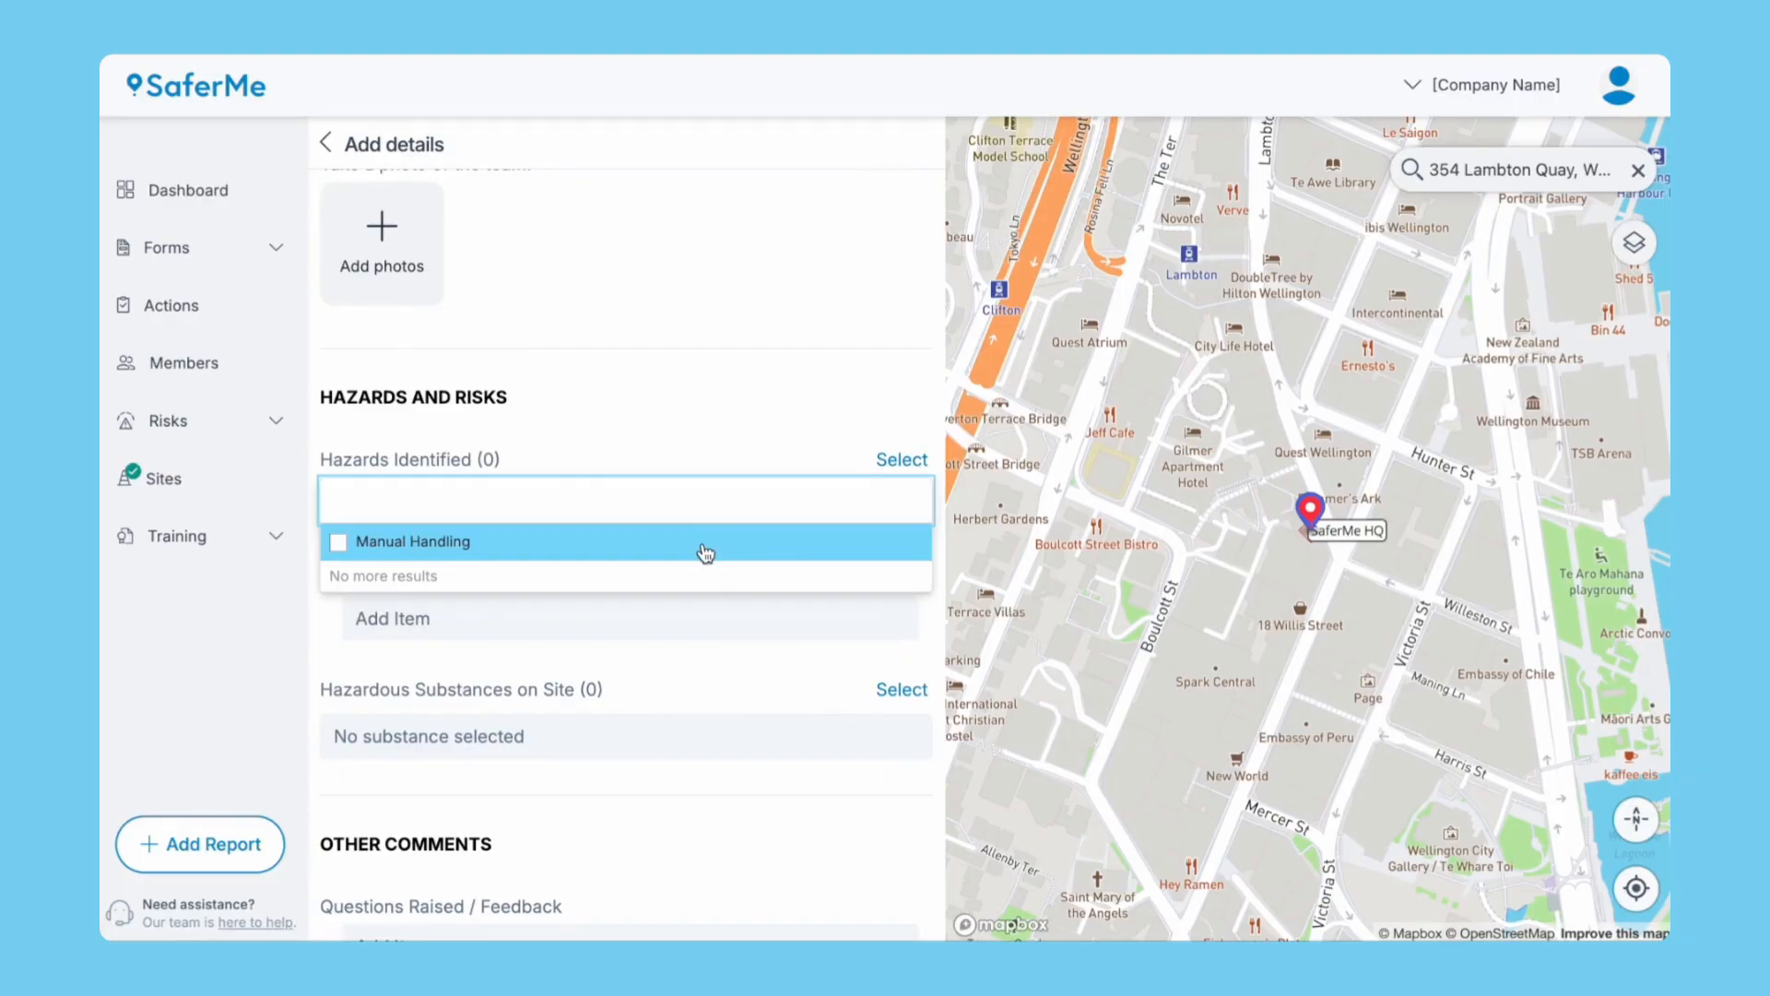
click(706, 554)
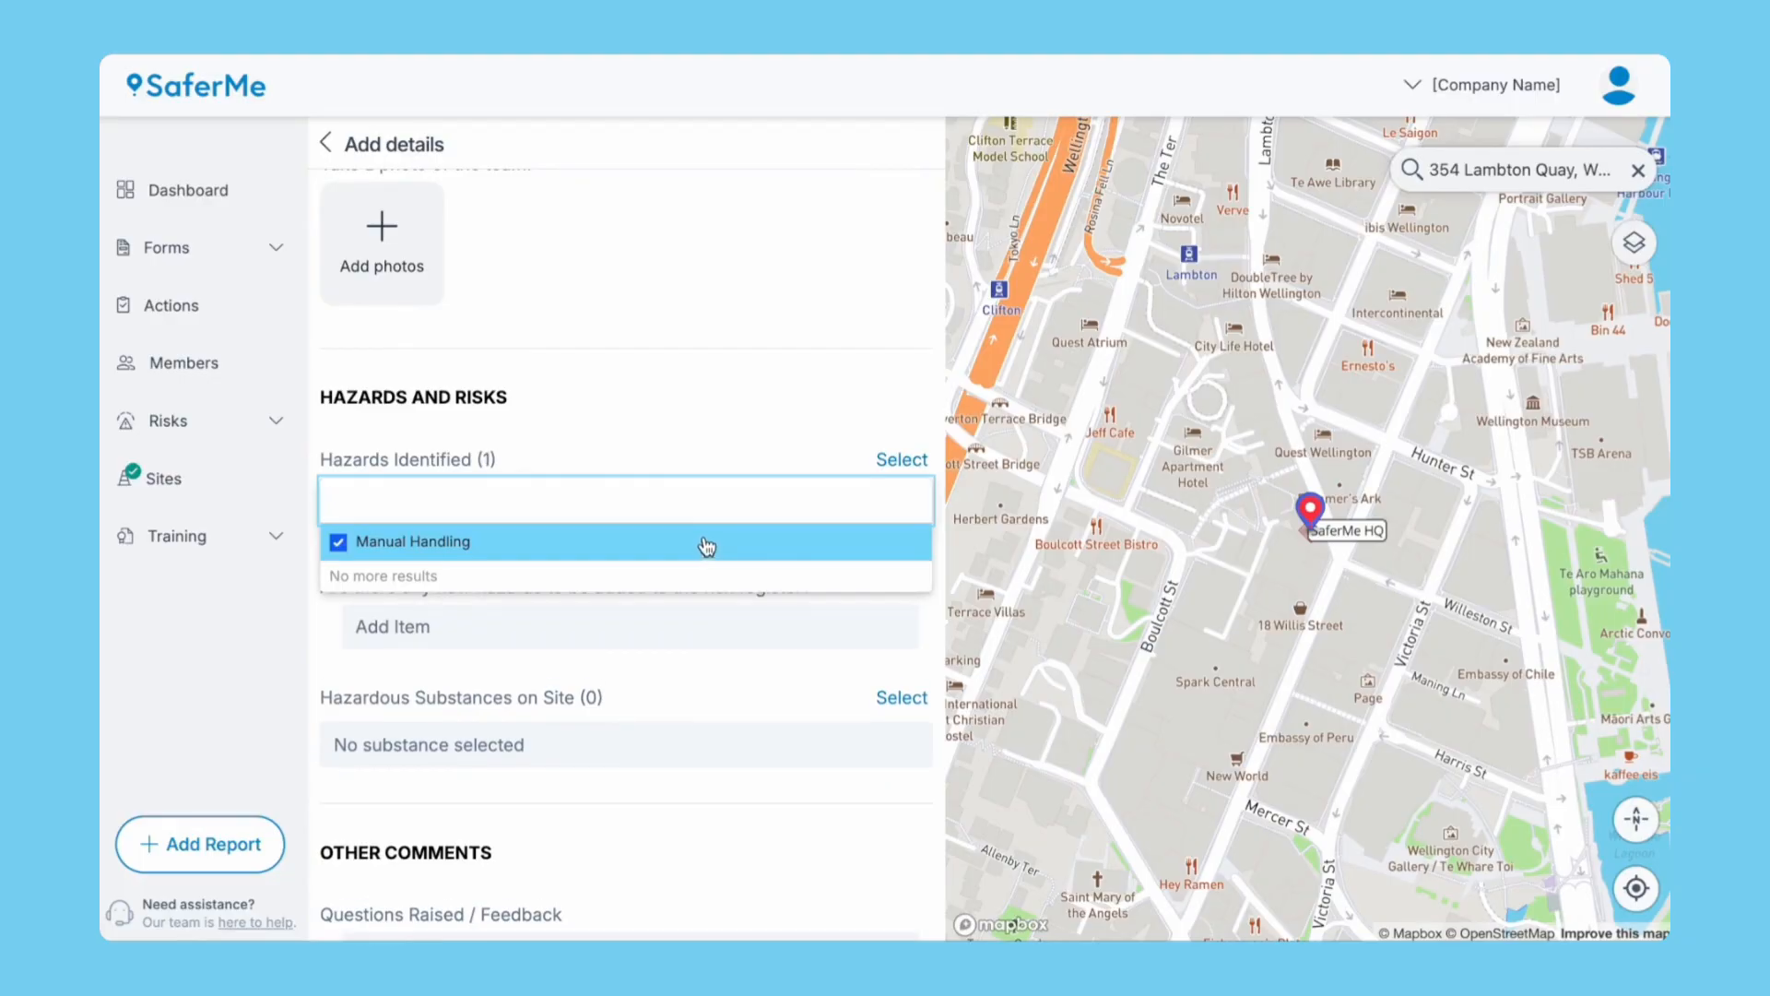
click(732, 446)
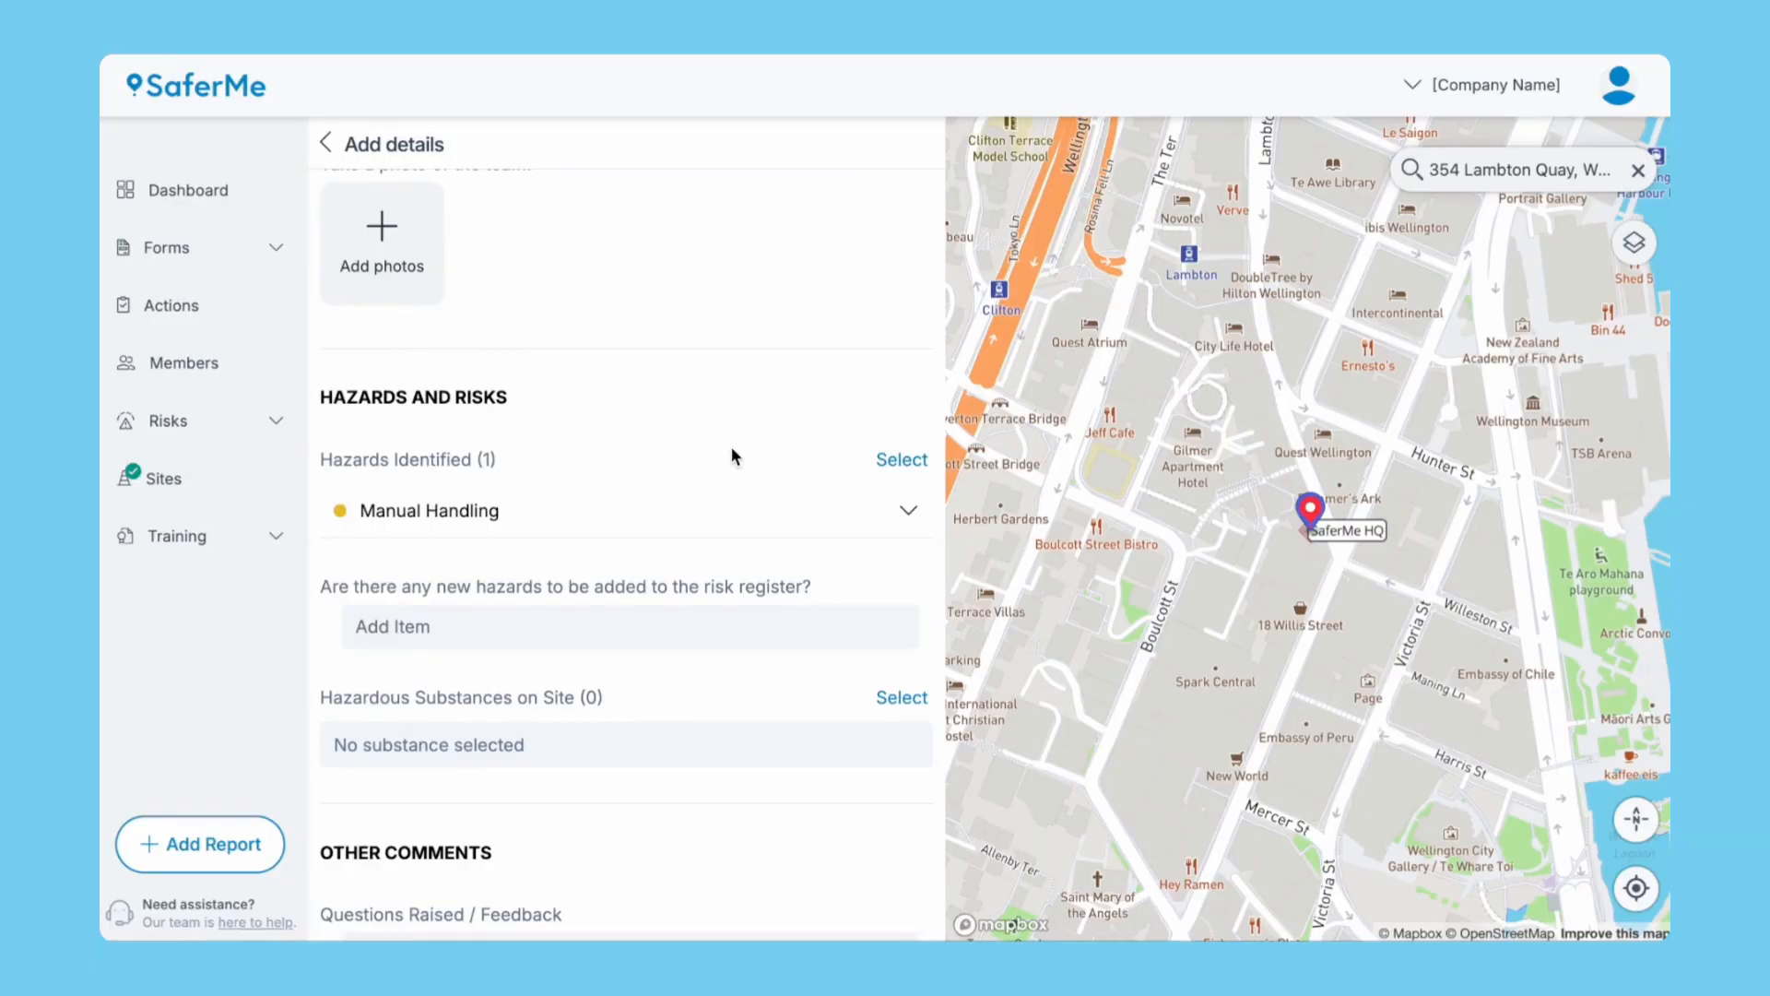
Add the control 'Use mechanical aids' to the Manual Handling hazard.
click(911, 508)
scroll(842, 729, down, 8)
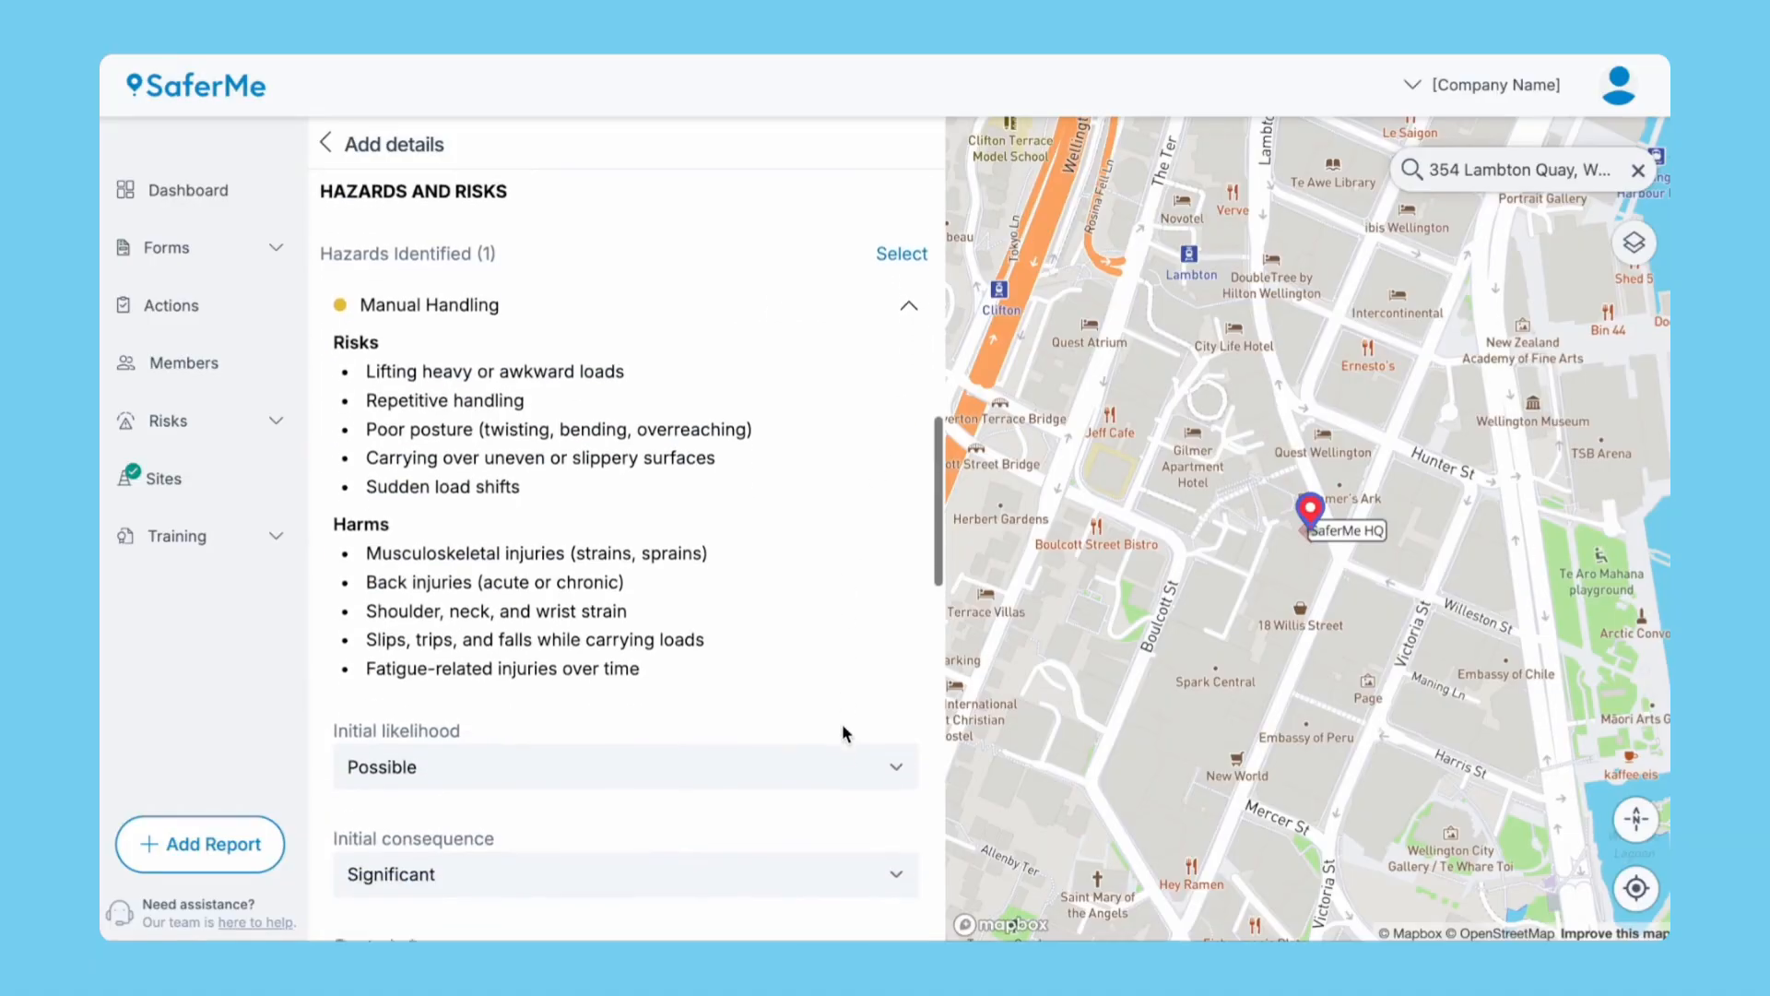
scroll(845, 733, down, 3)
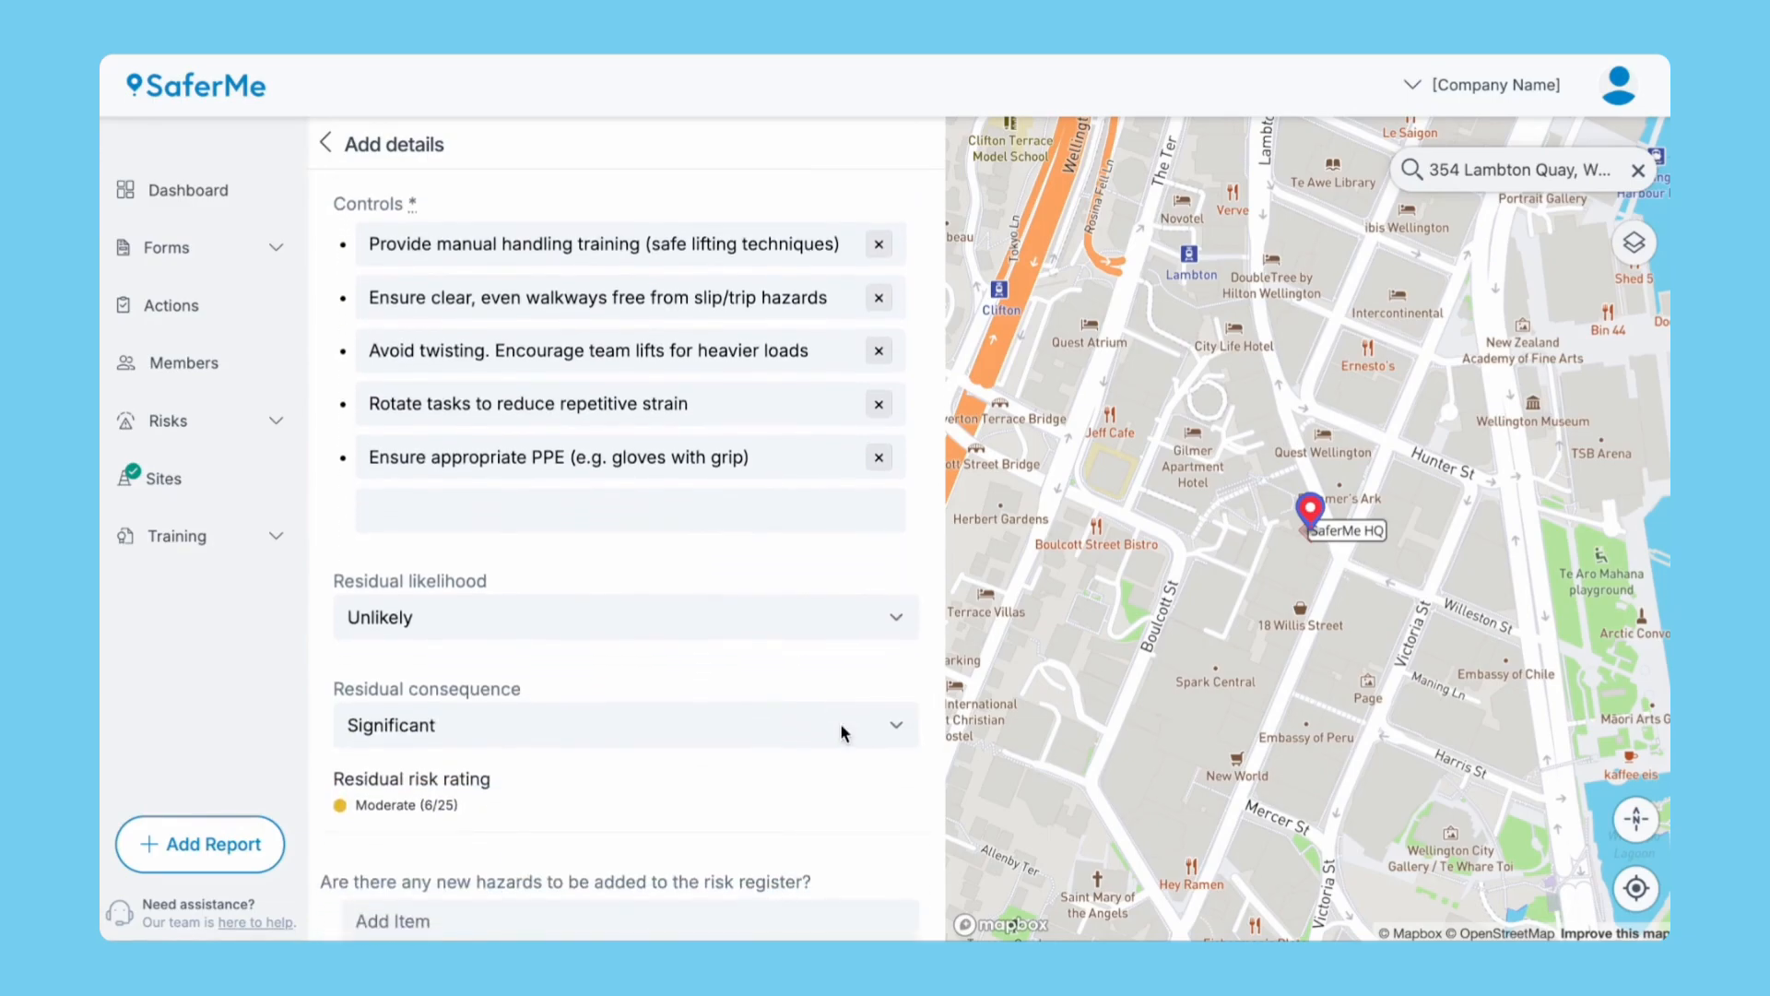
click(683, 503)
text(Use mechanical aids)
key(Return)
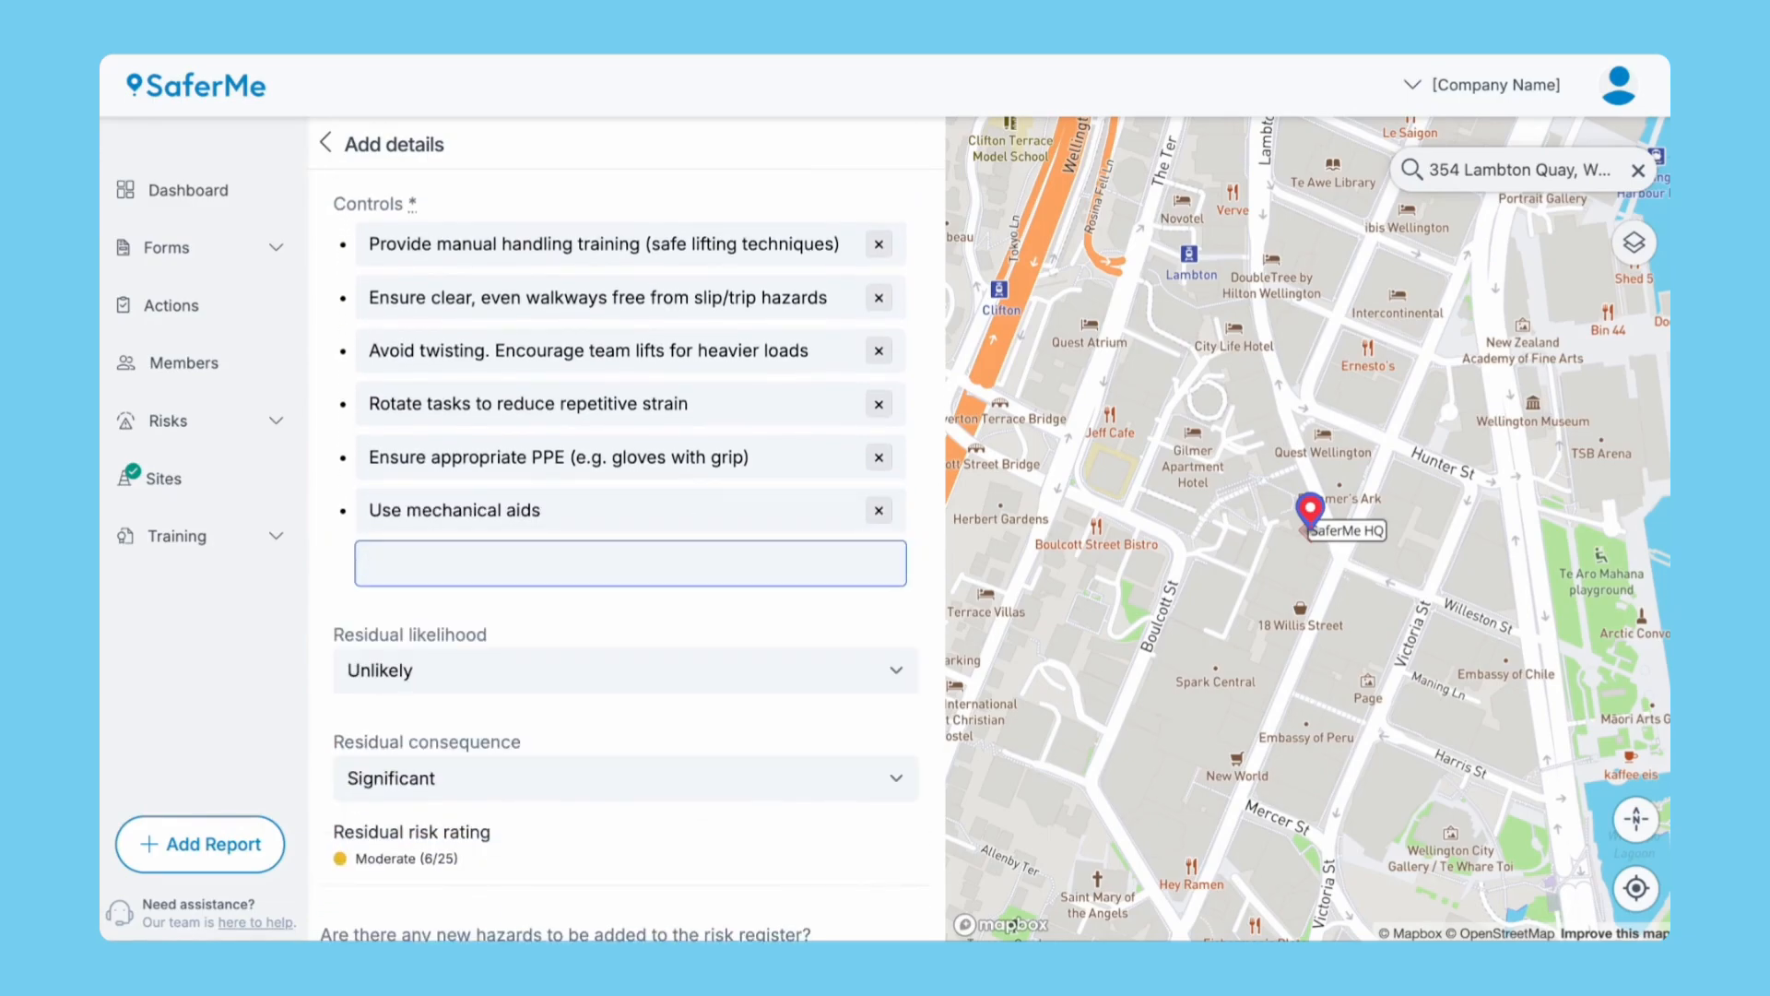
scroll(706, 740, down, 2)
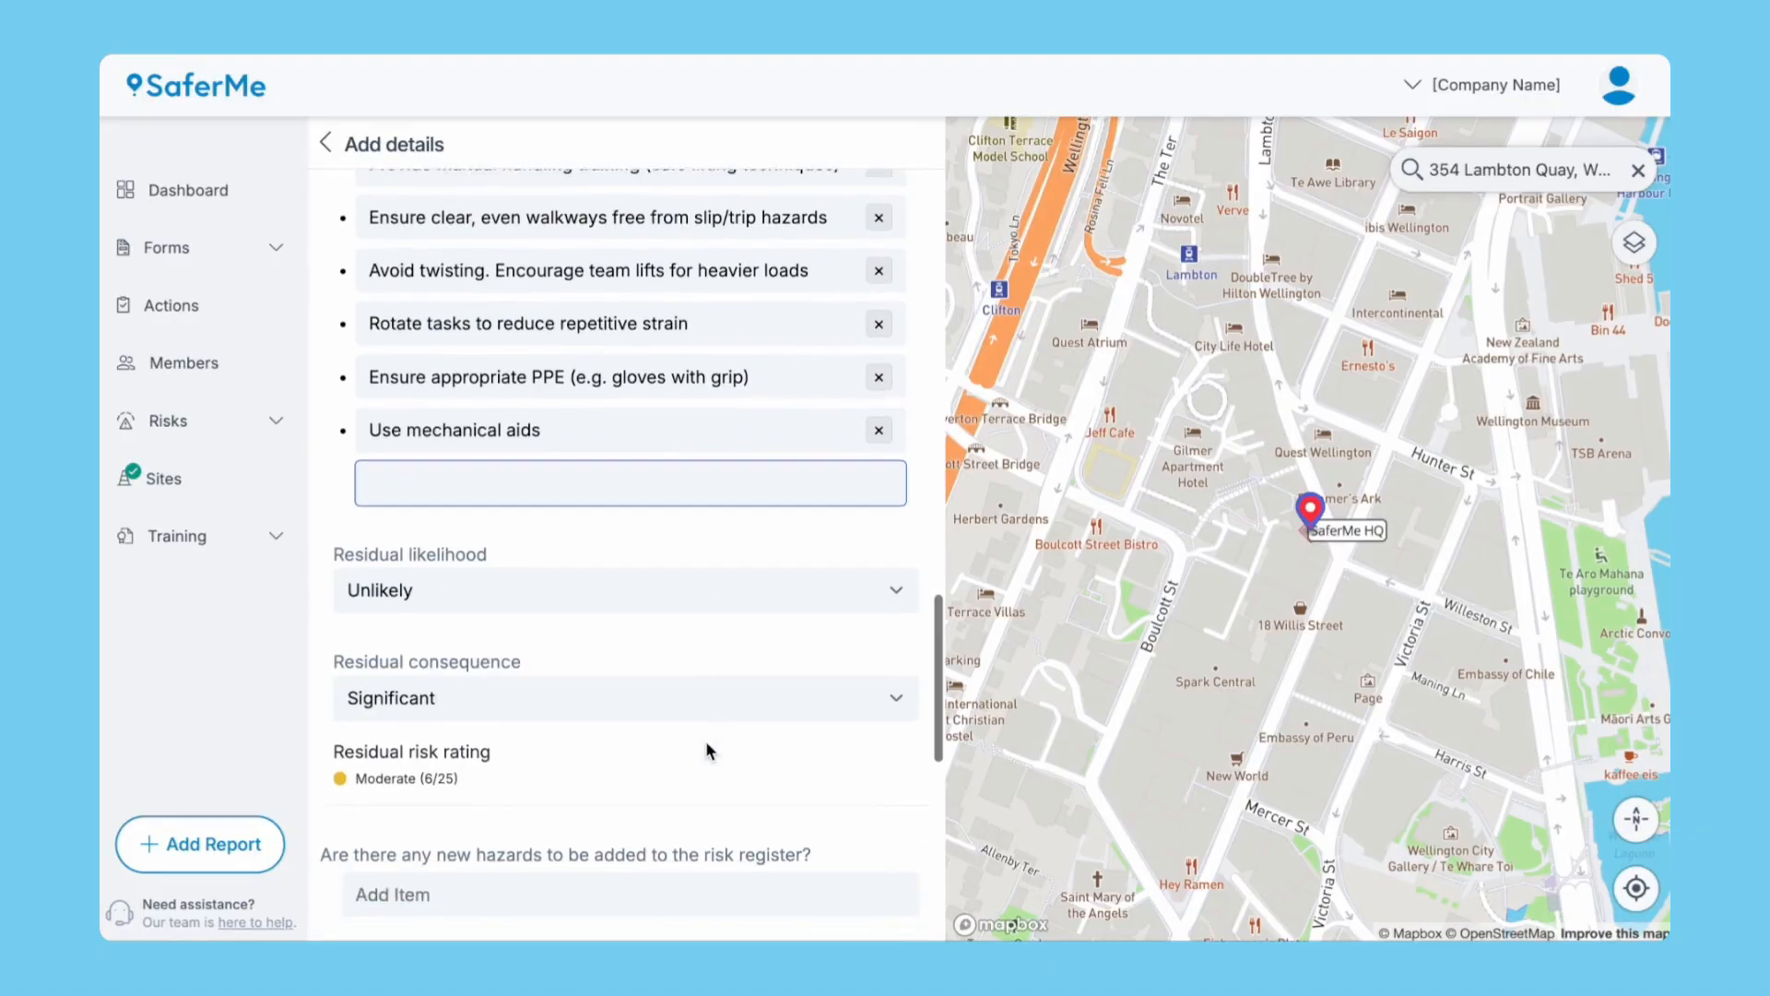
scroll(705, 740, up, 5)
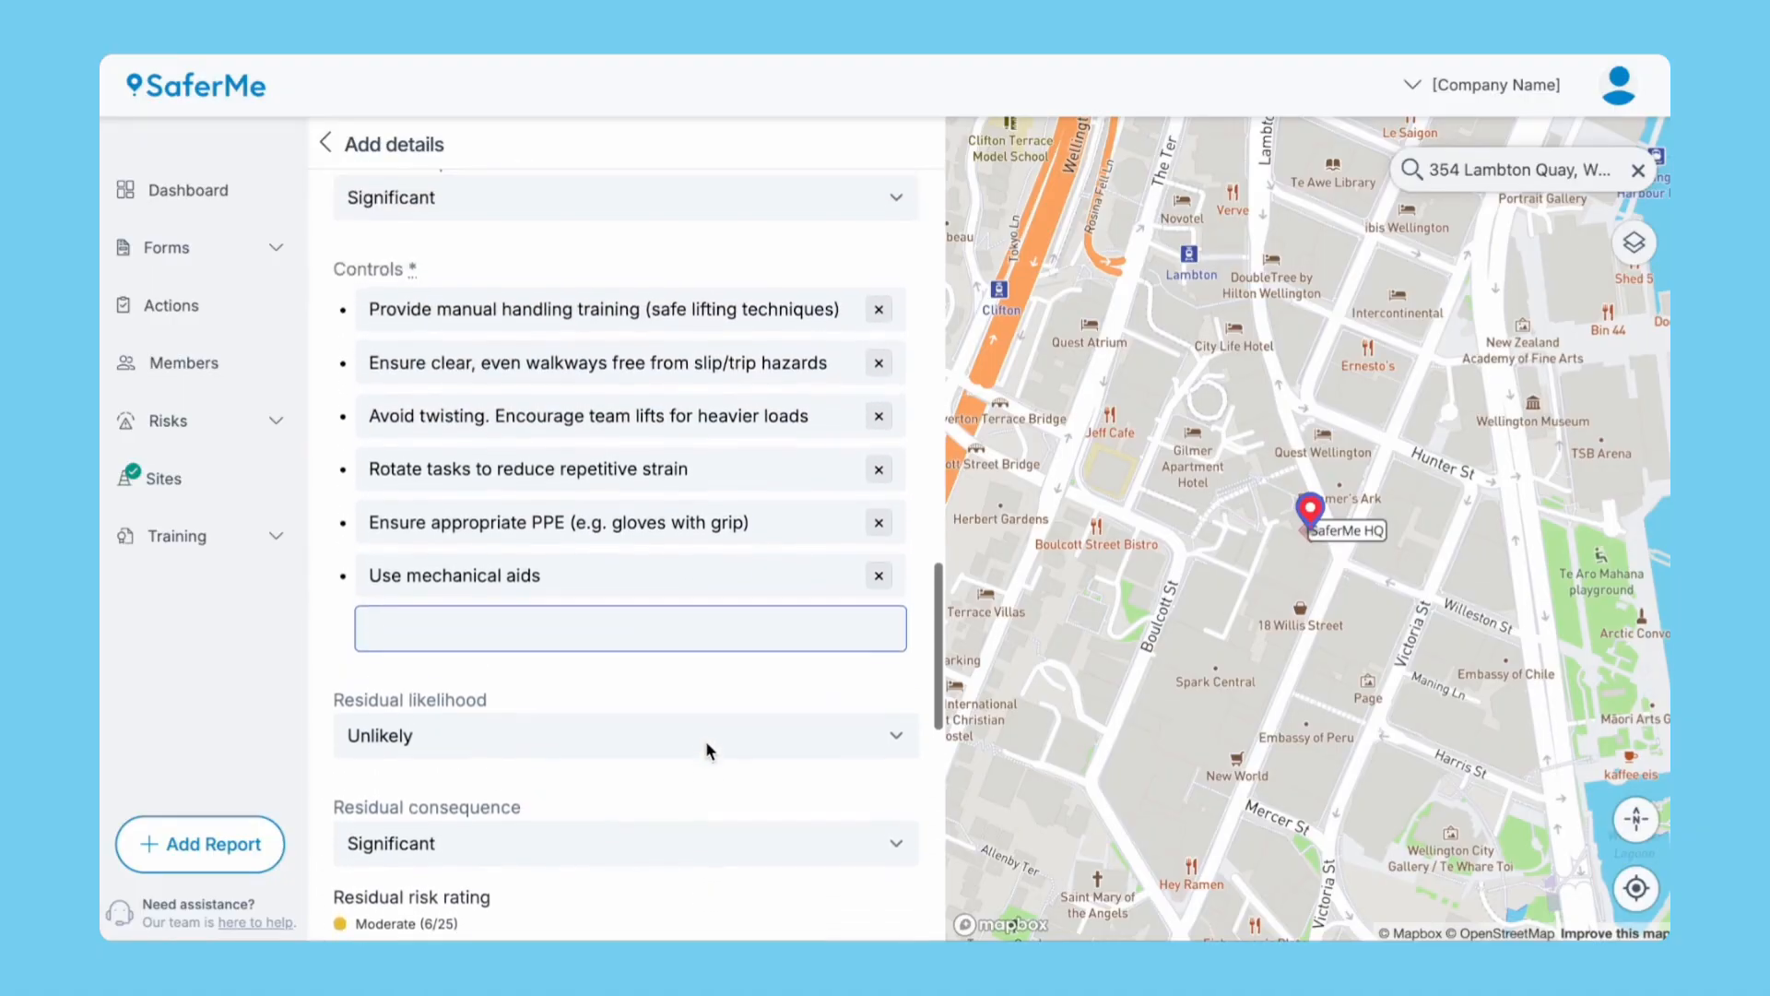
scroll(708, 752, up, 6)
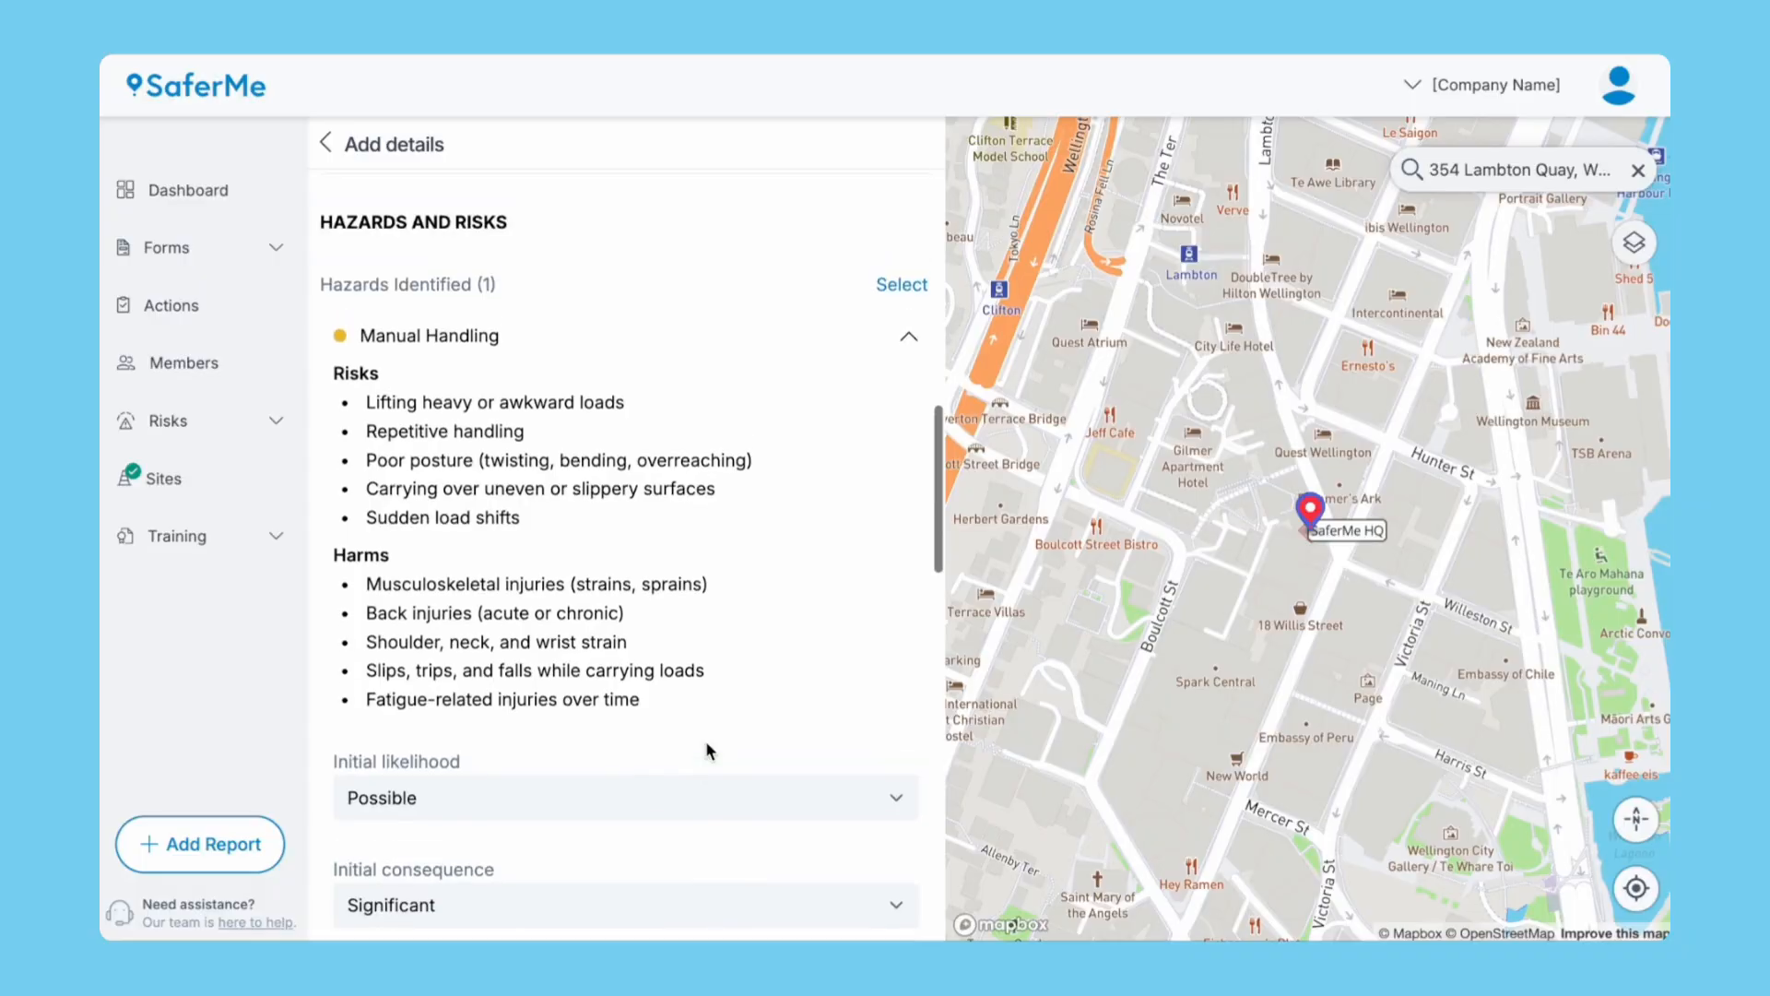
click(909, 338)
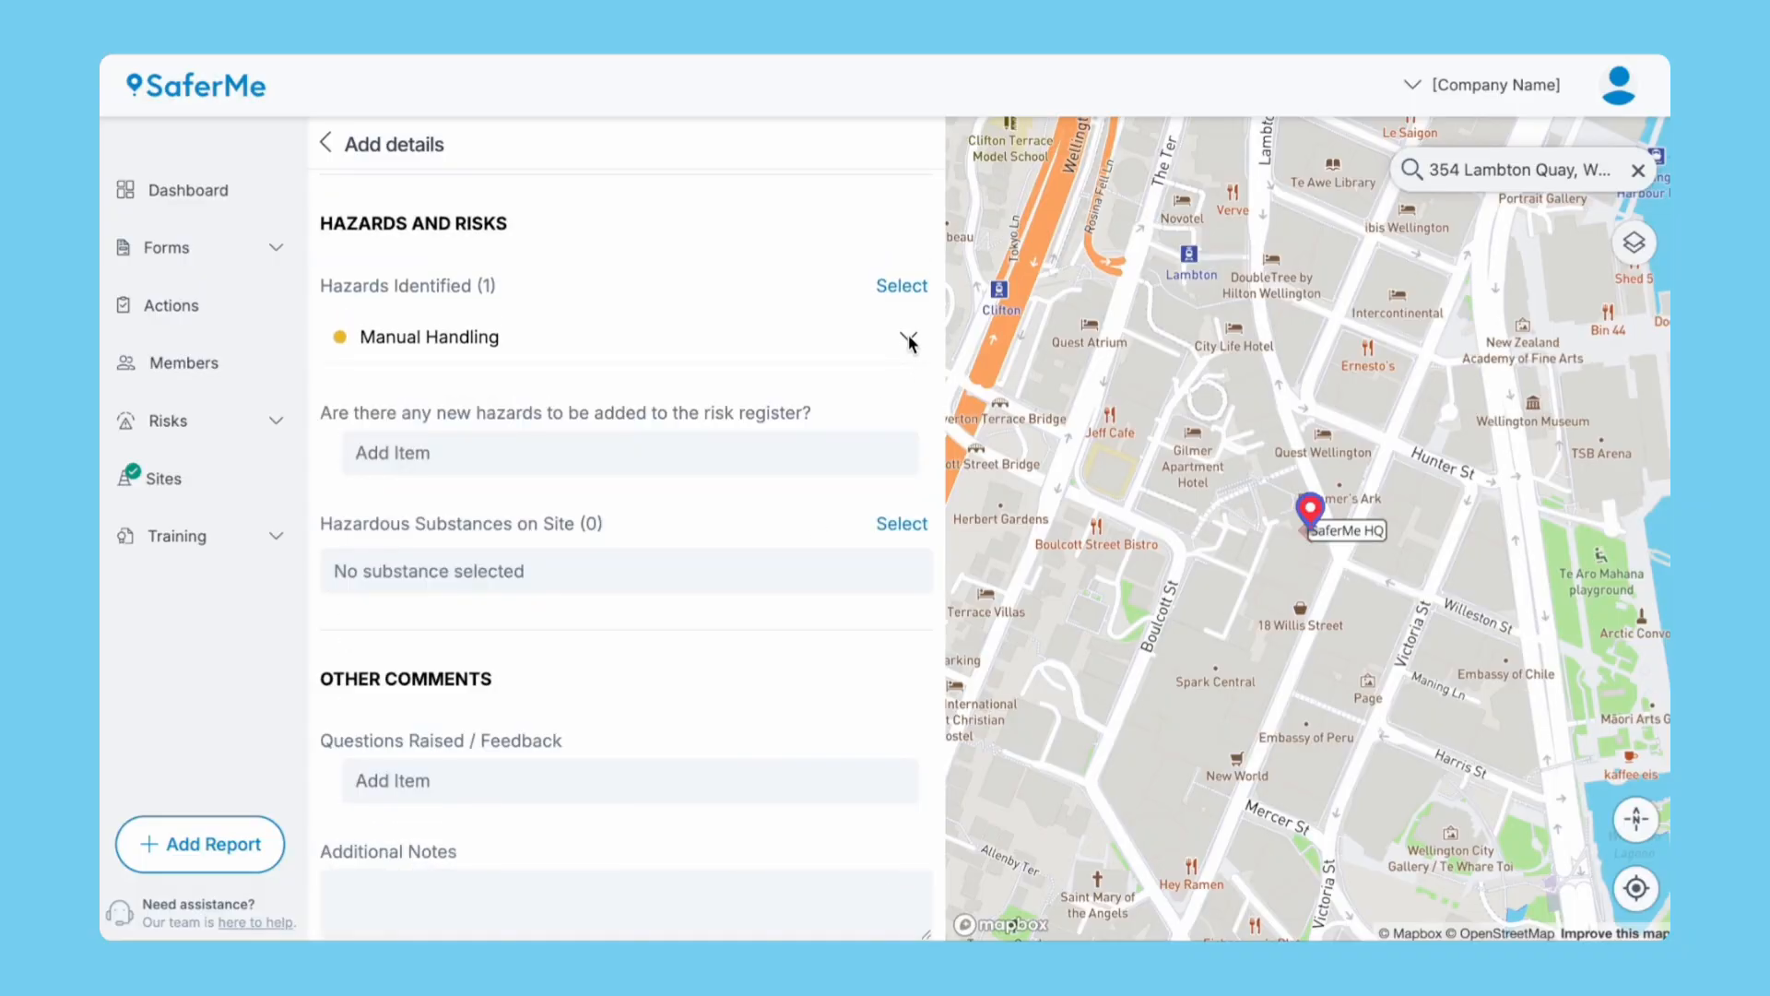
Add 91 Octane Petrol (Regular) as a hazardous substance on site and review its details.
click(896, 526)
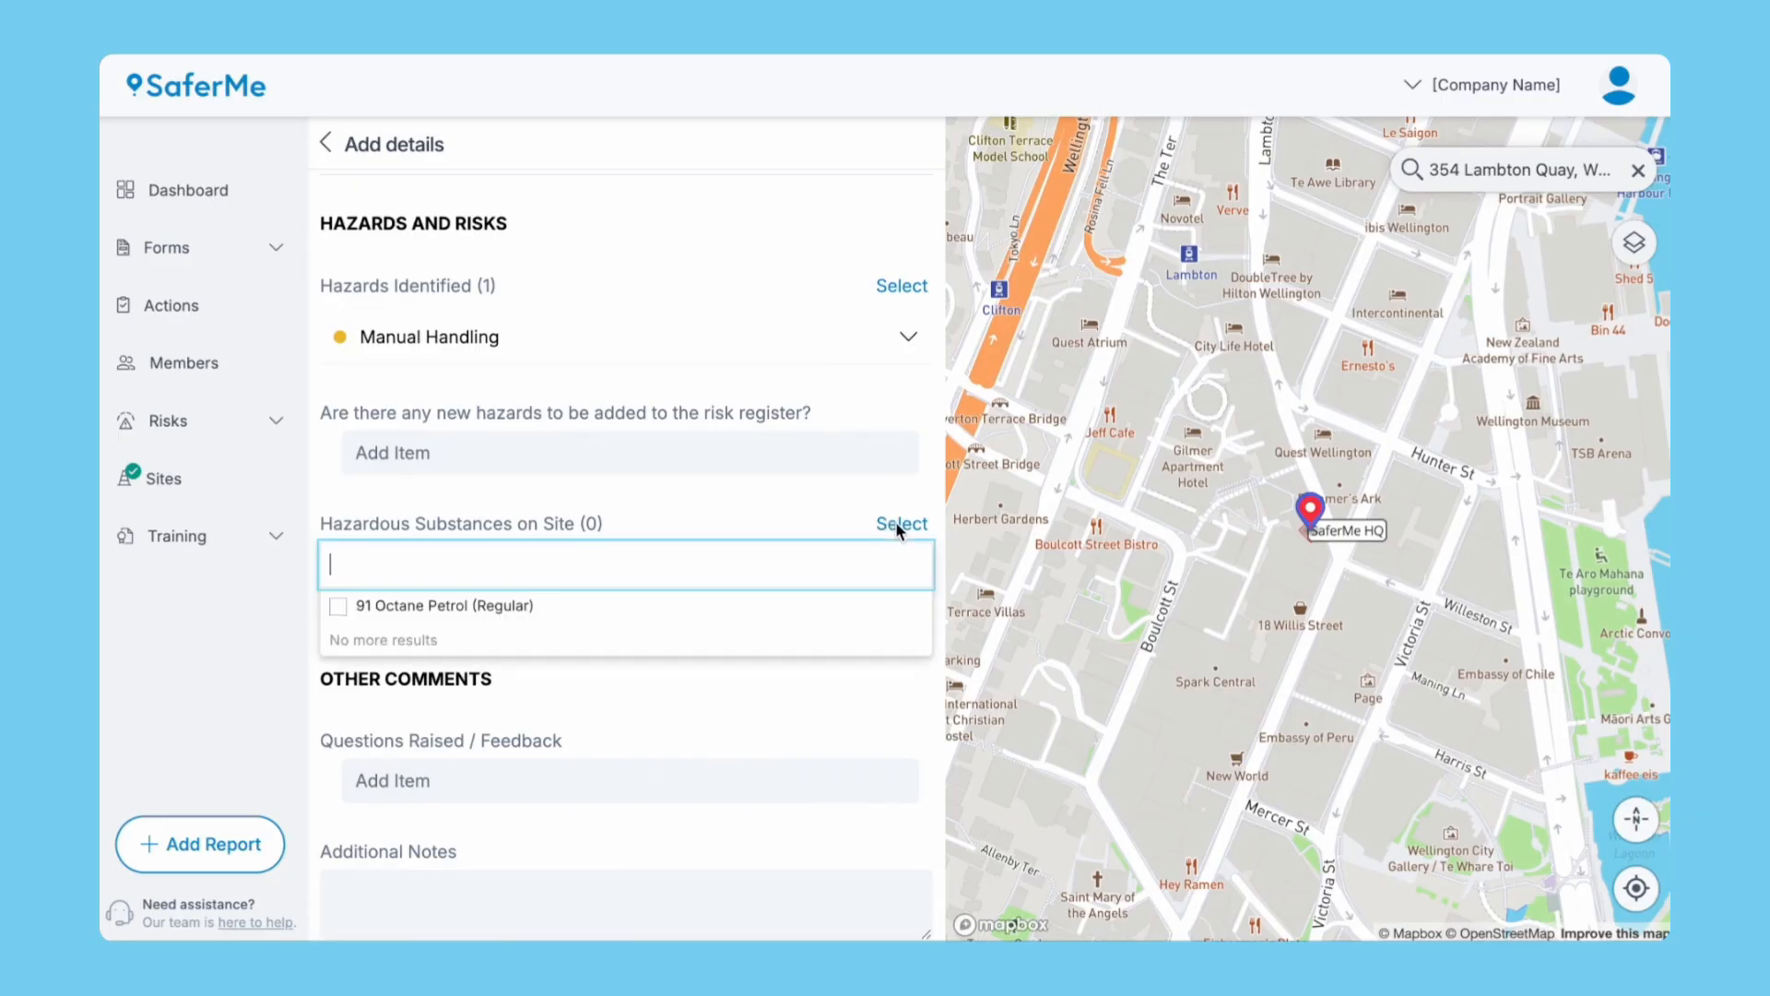
click(627, 618)
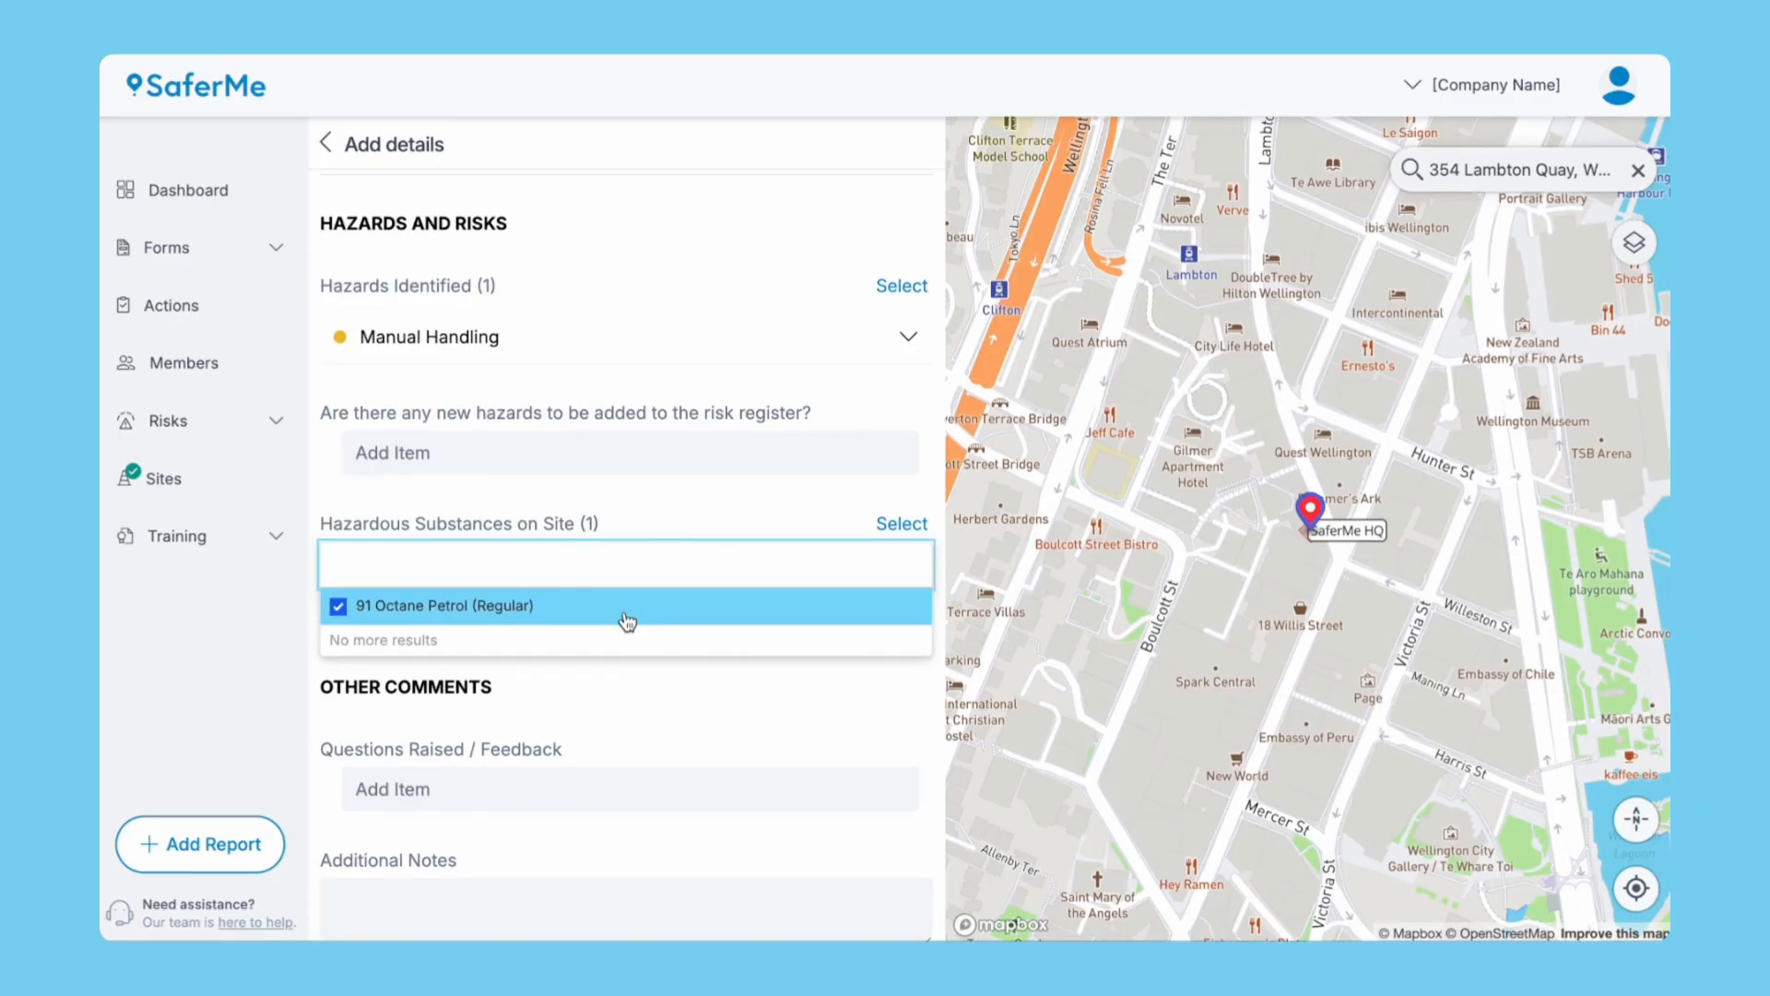
click(677, 524)
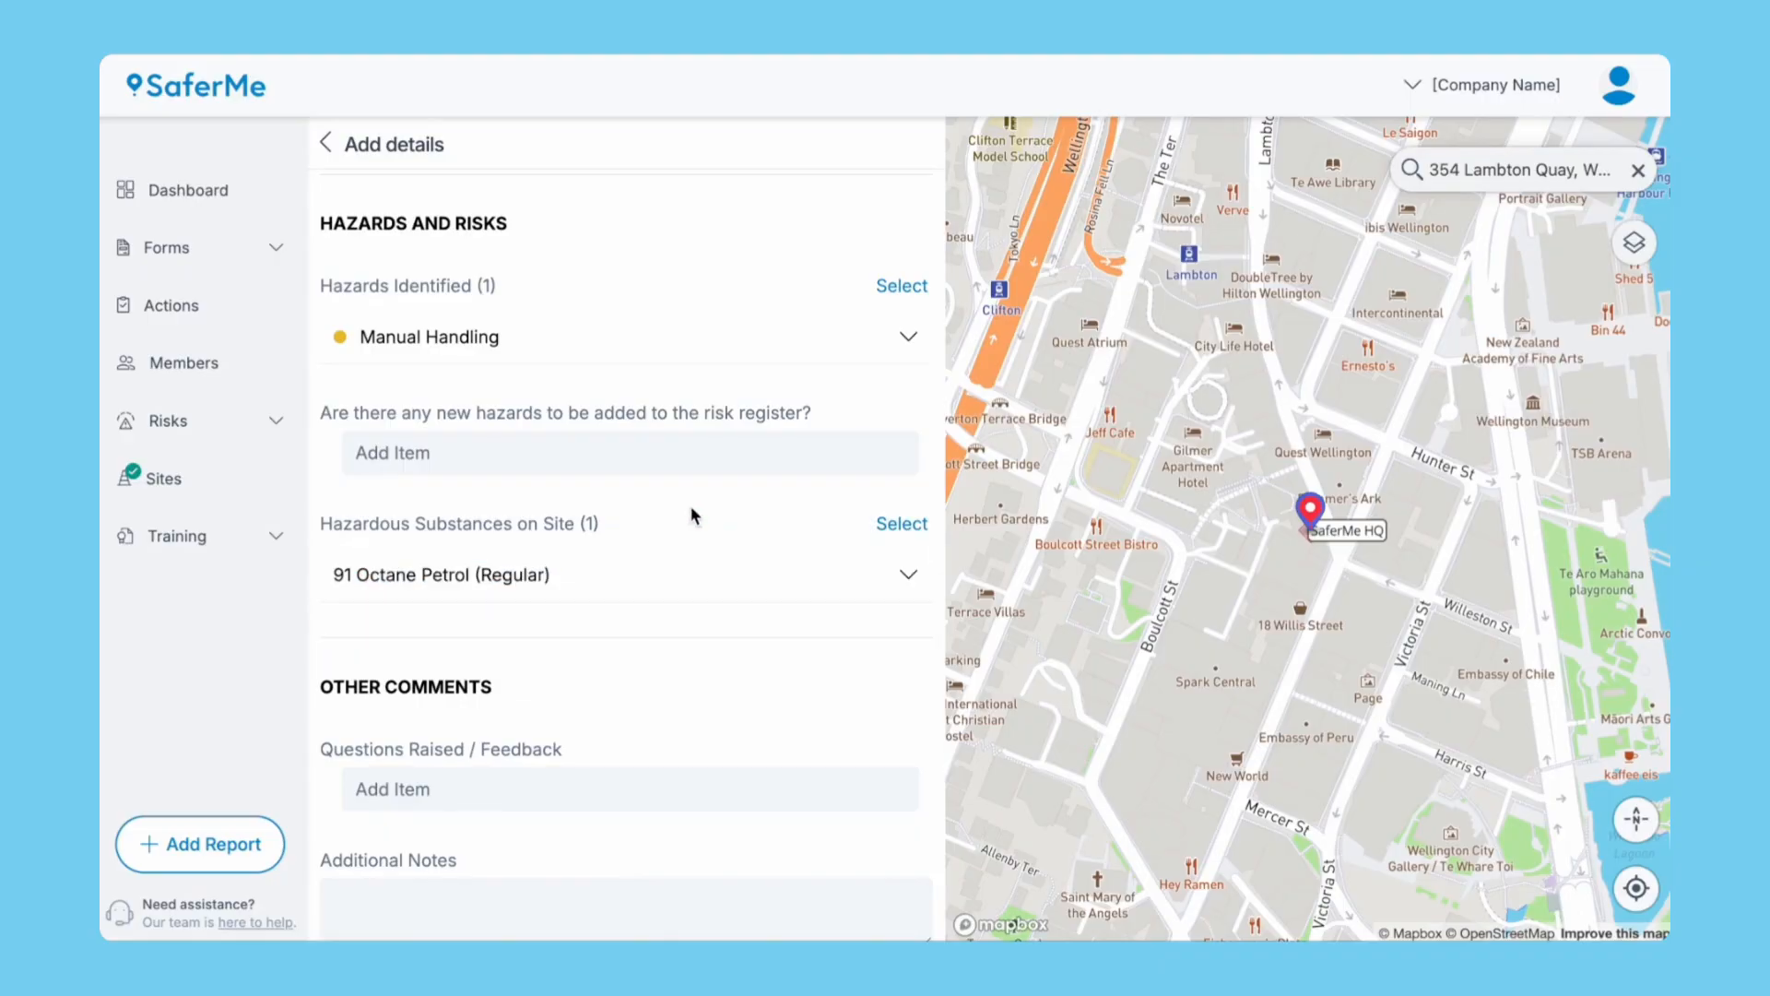
click(909, 576)
scroll(834, 729, down, 4)
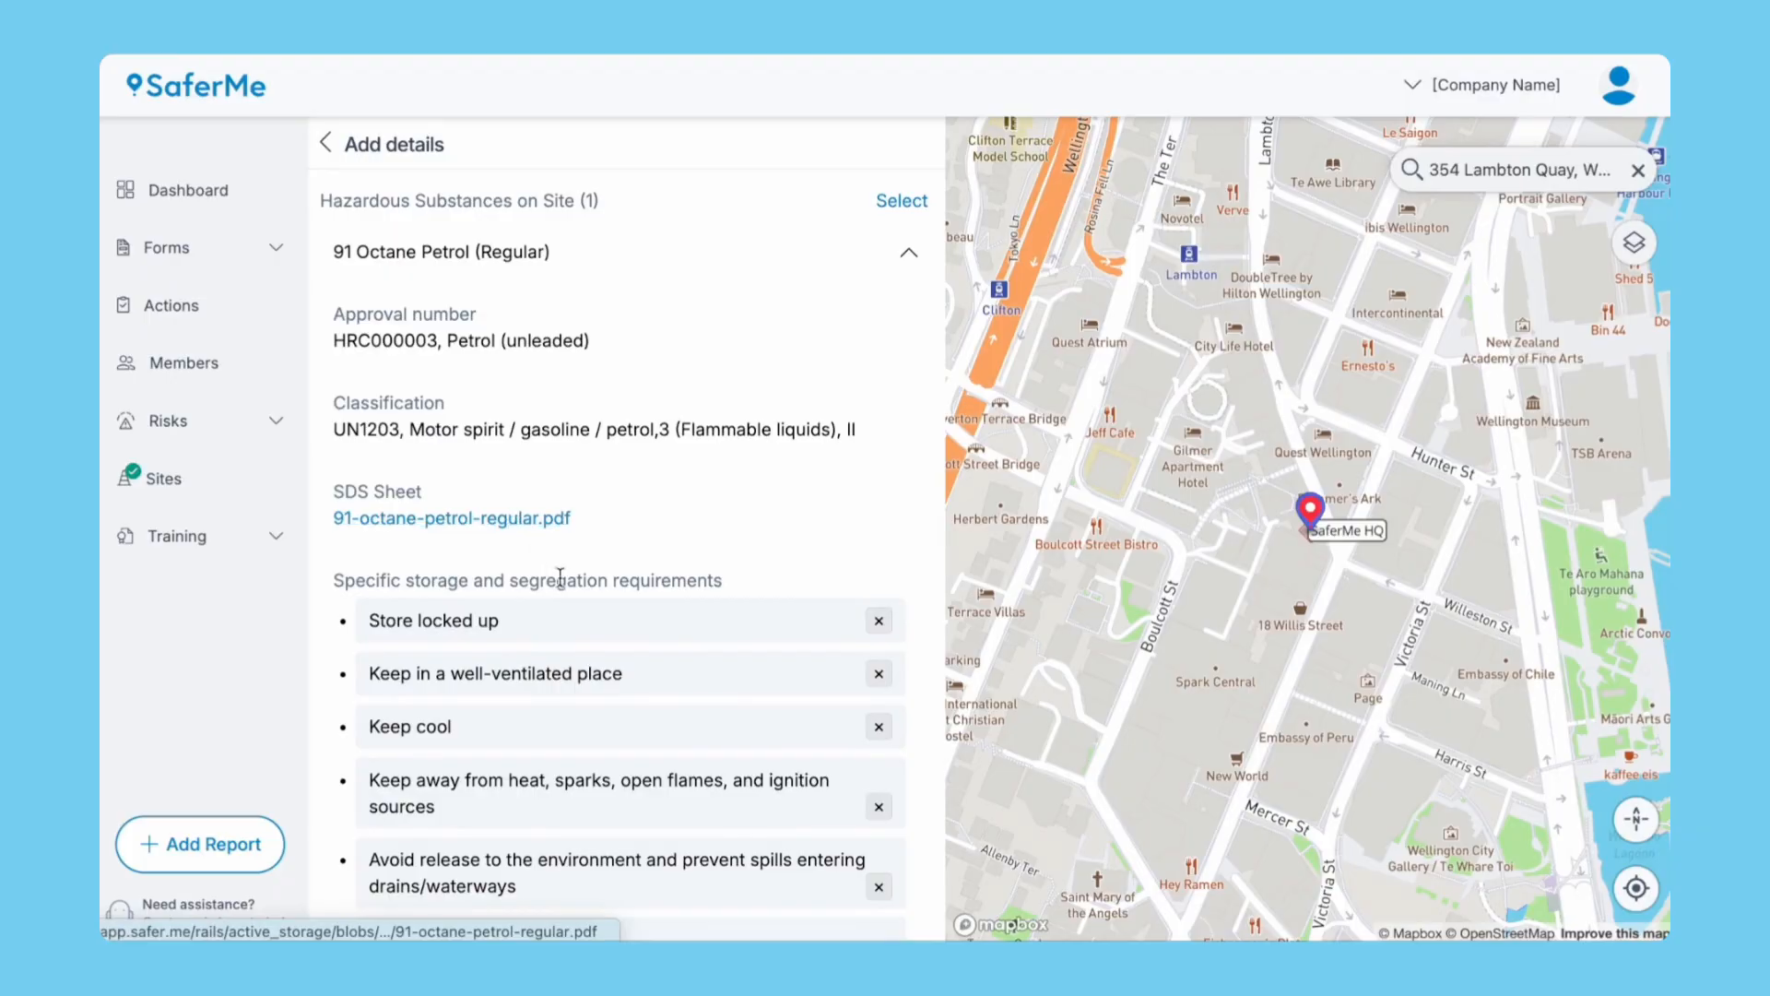
scroll(622, 807, down, 4)
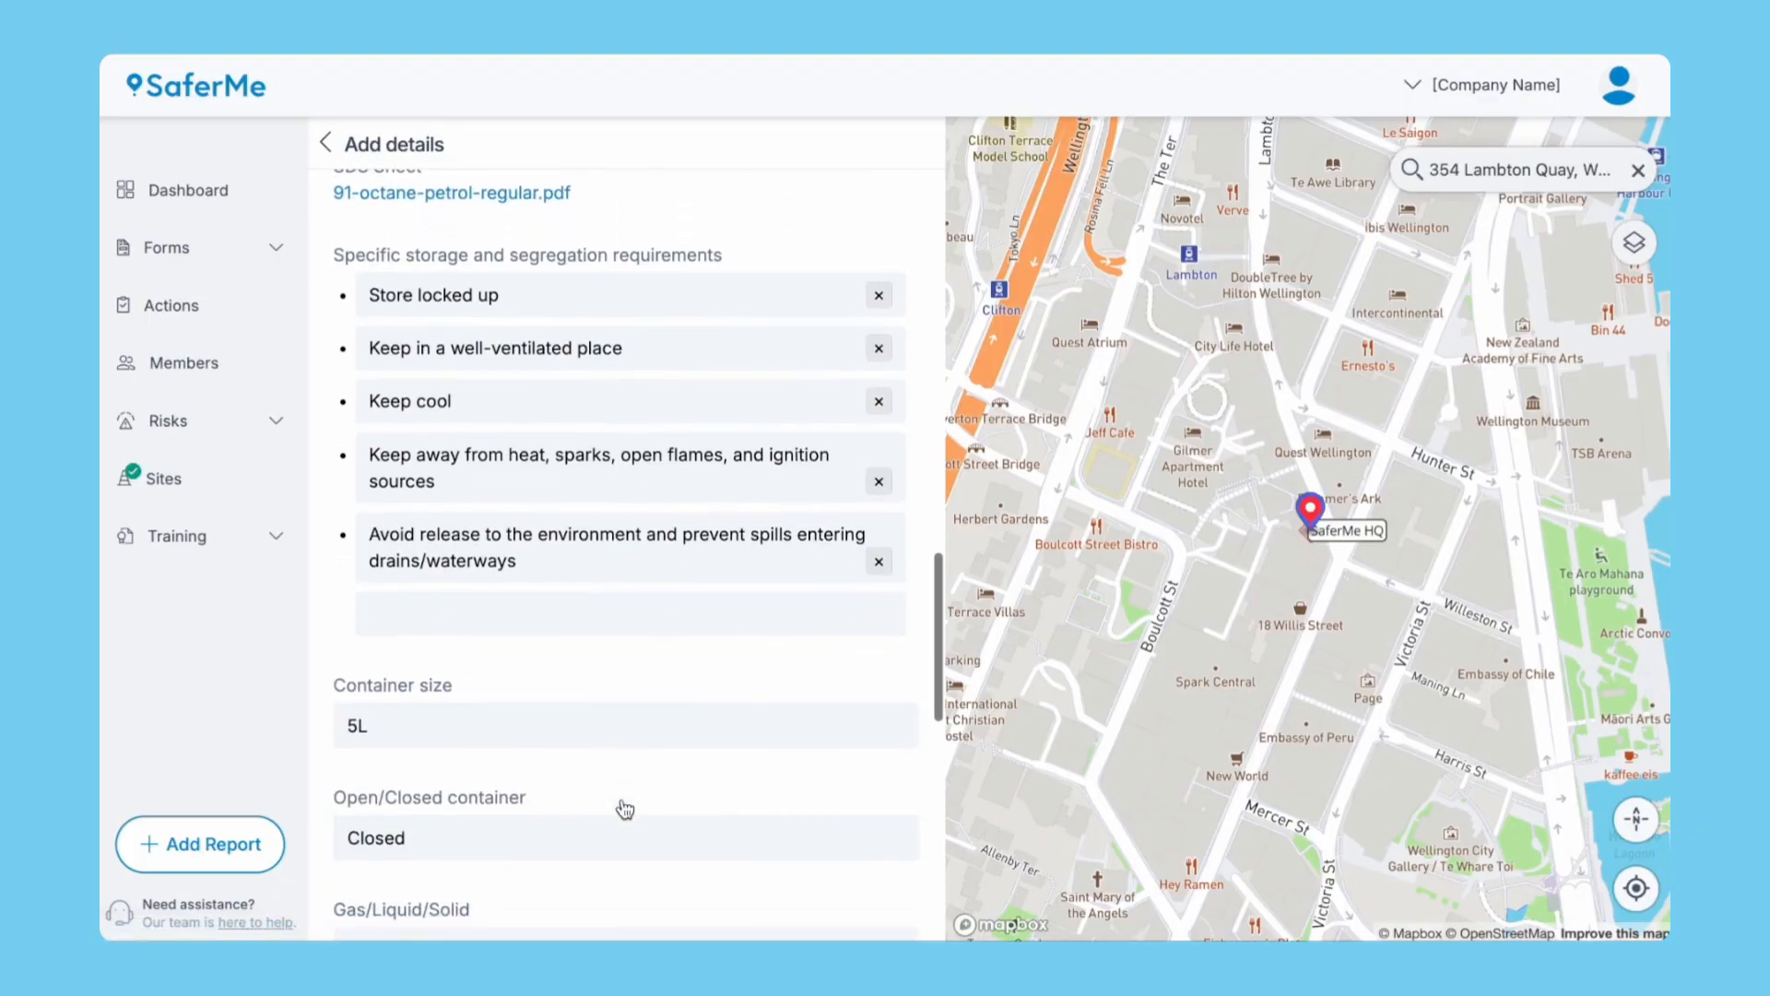
scroll(625, 808, up, 5)
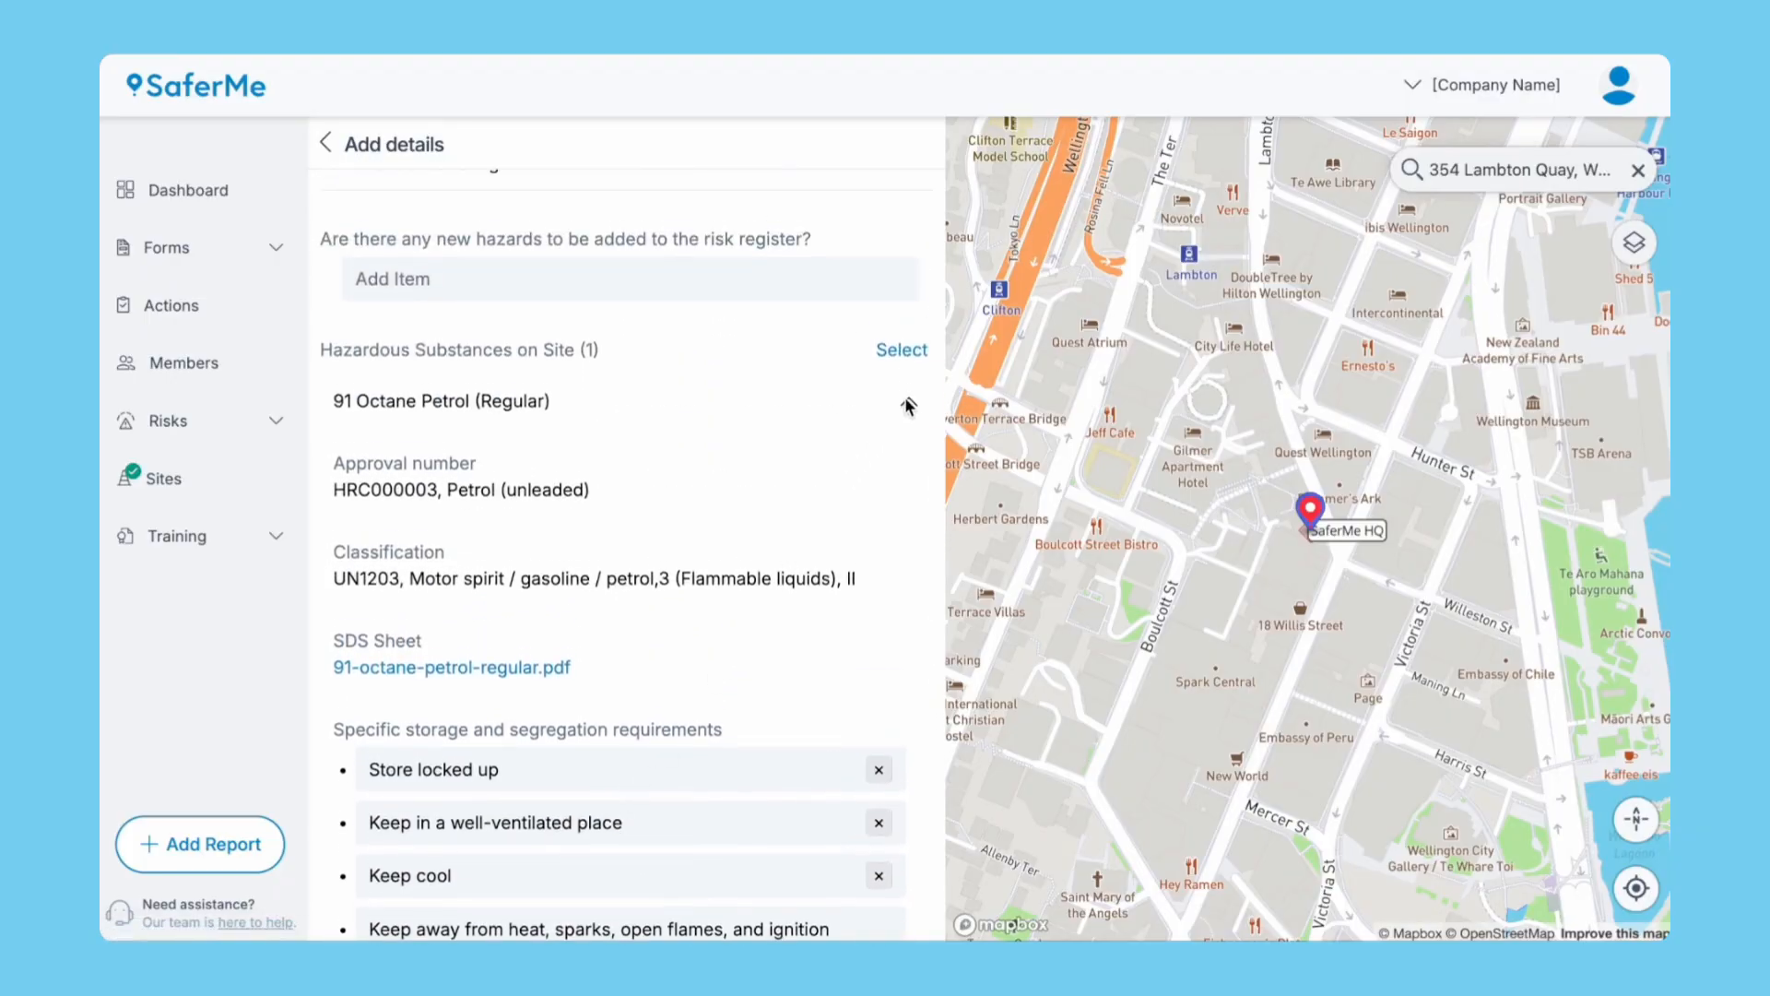
click(908, 406)
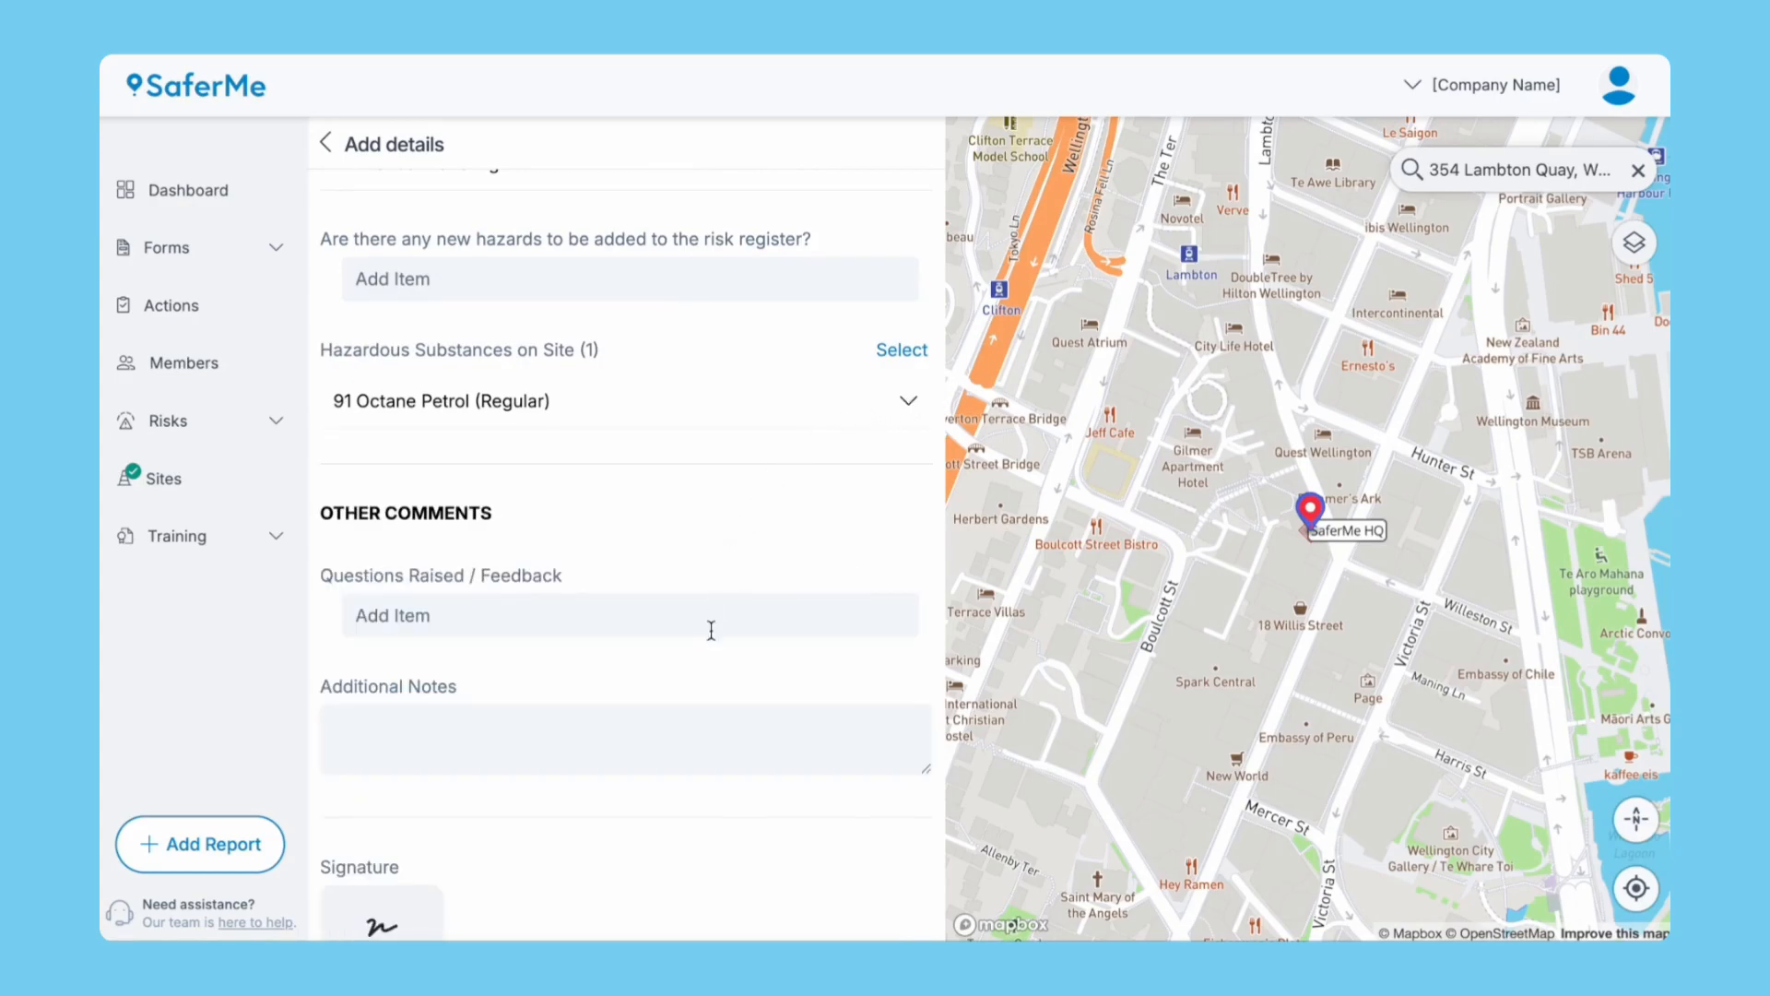
Draw and save a signature under the name 'Setup Team' and attach it to the report.
scroll(701, 664, down, 3)
click(382, 733)
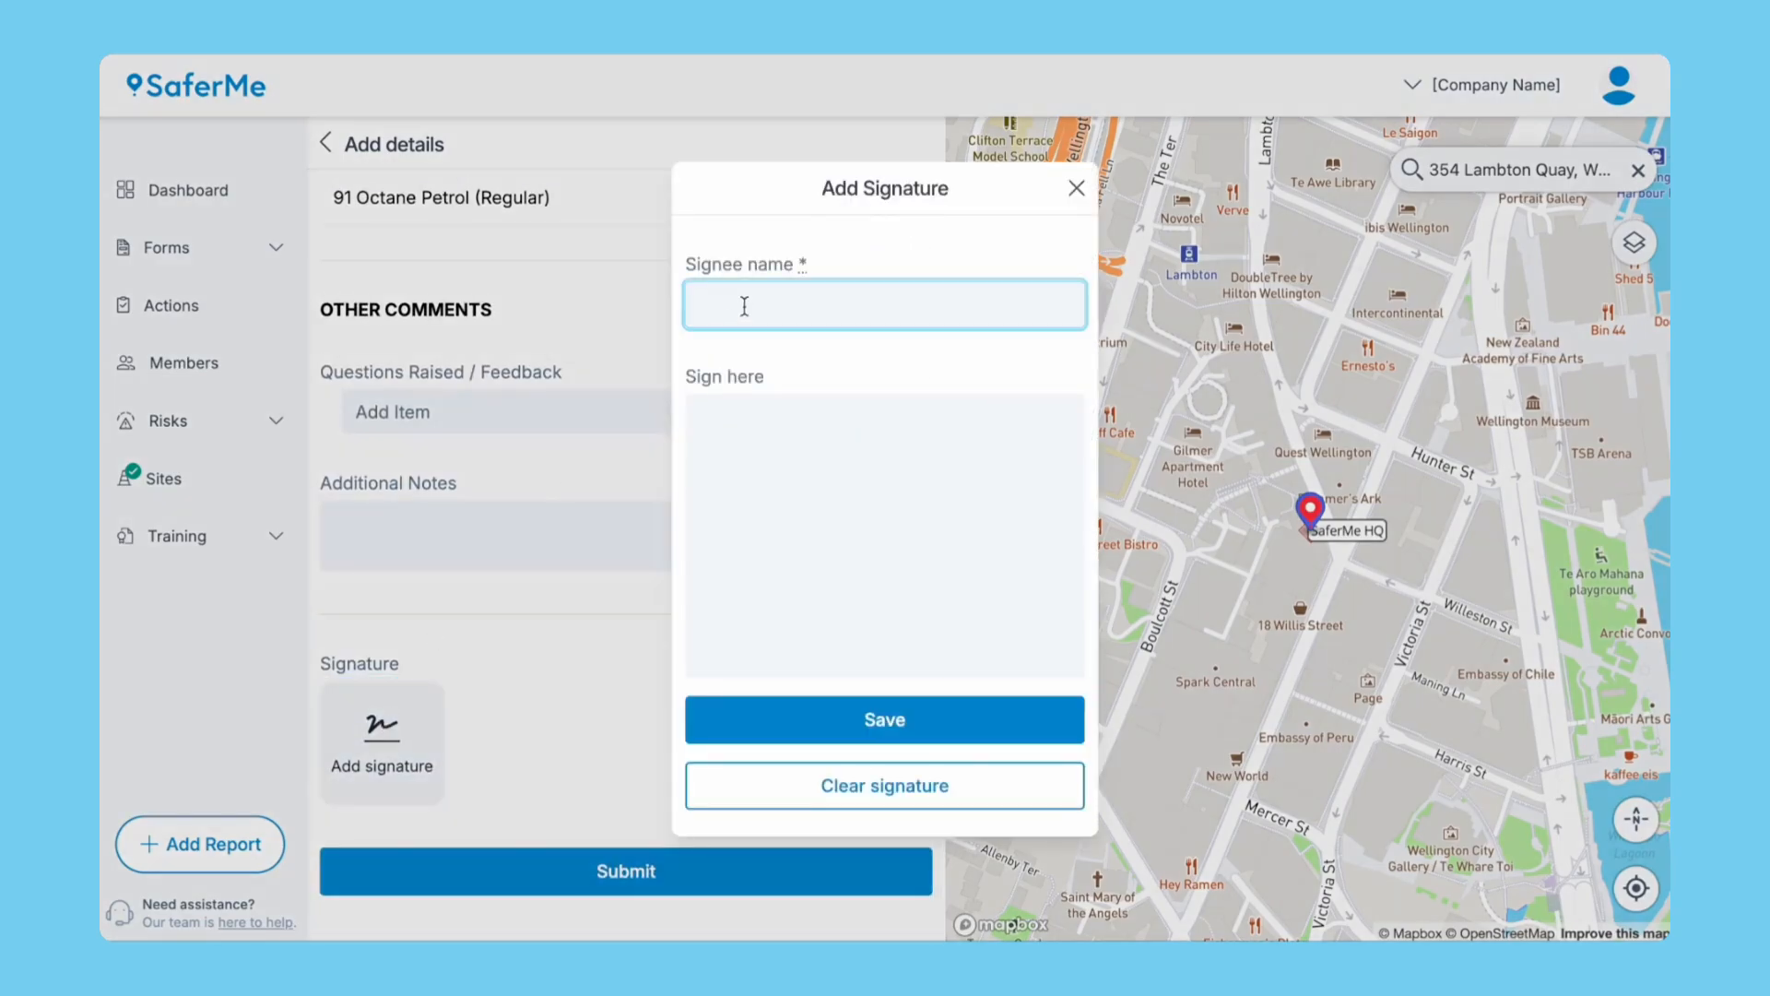
text(Setup Team)
drag(737, 489, 828, 578)
drag(839, 516, 908, 664)
click(880, 724)
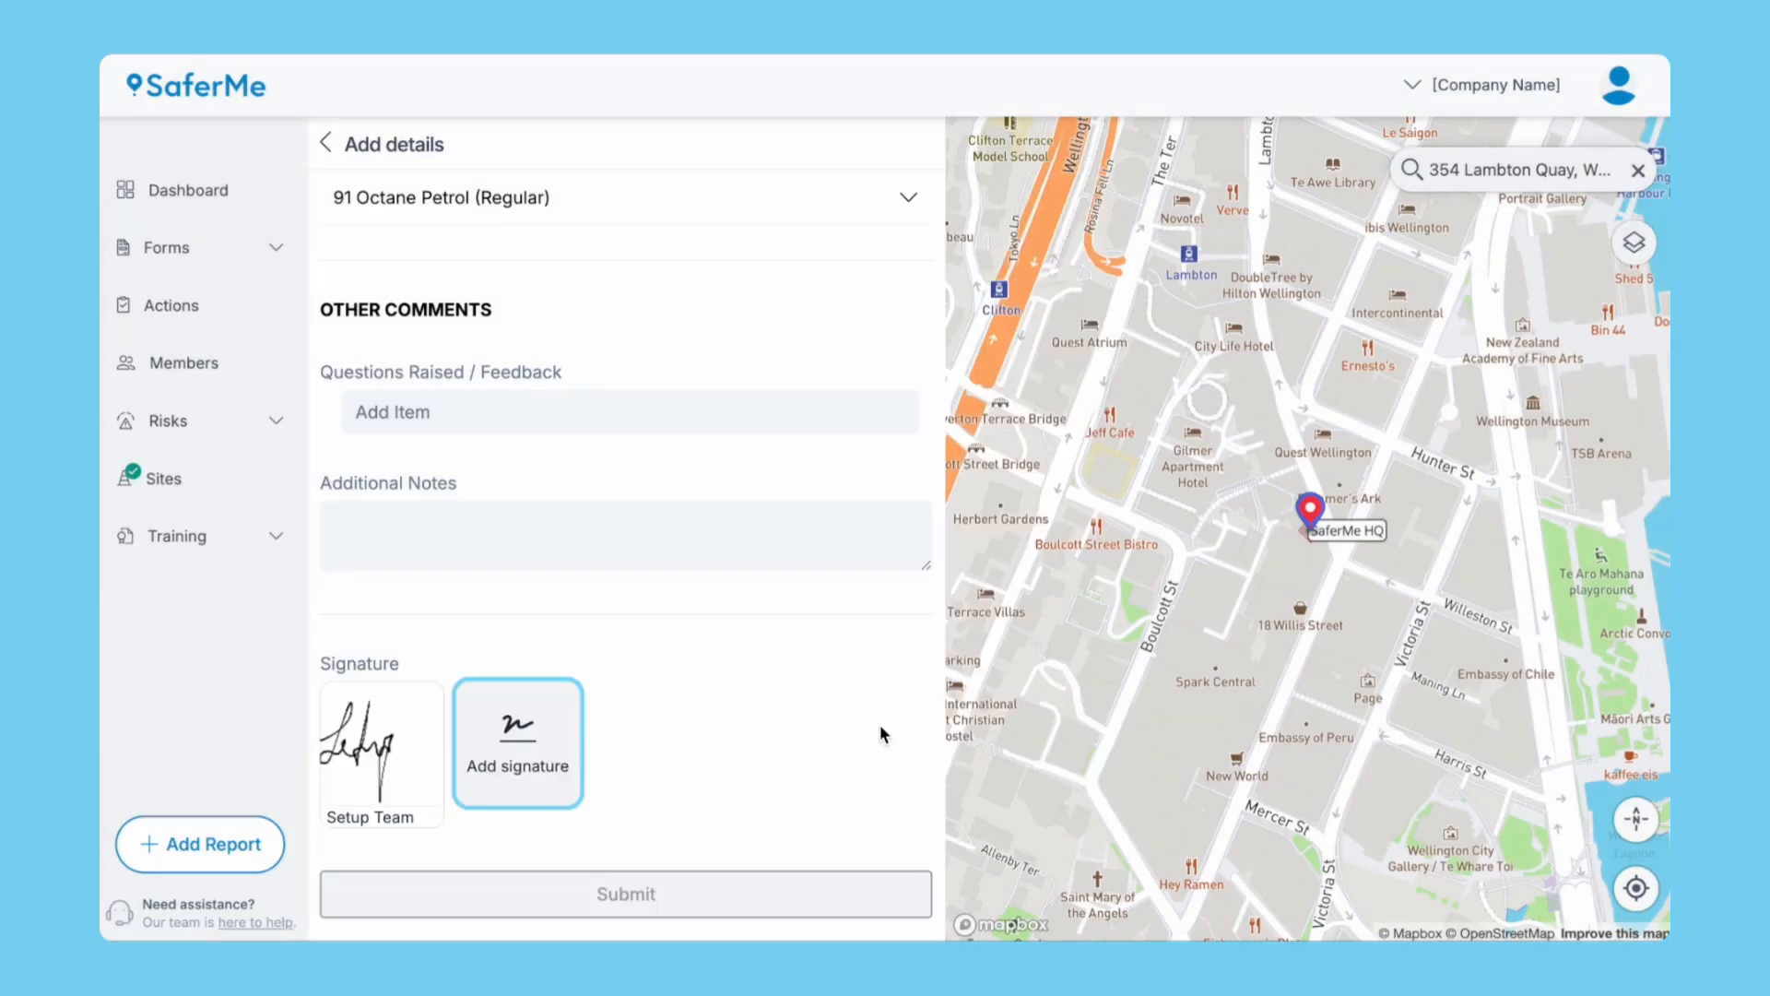
click(651, 899)
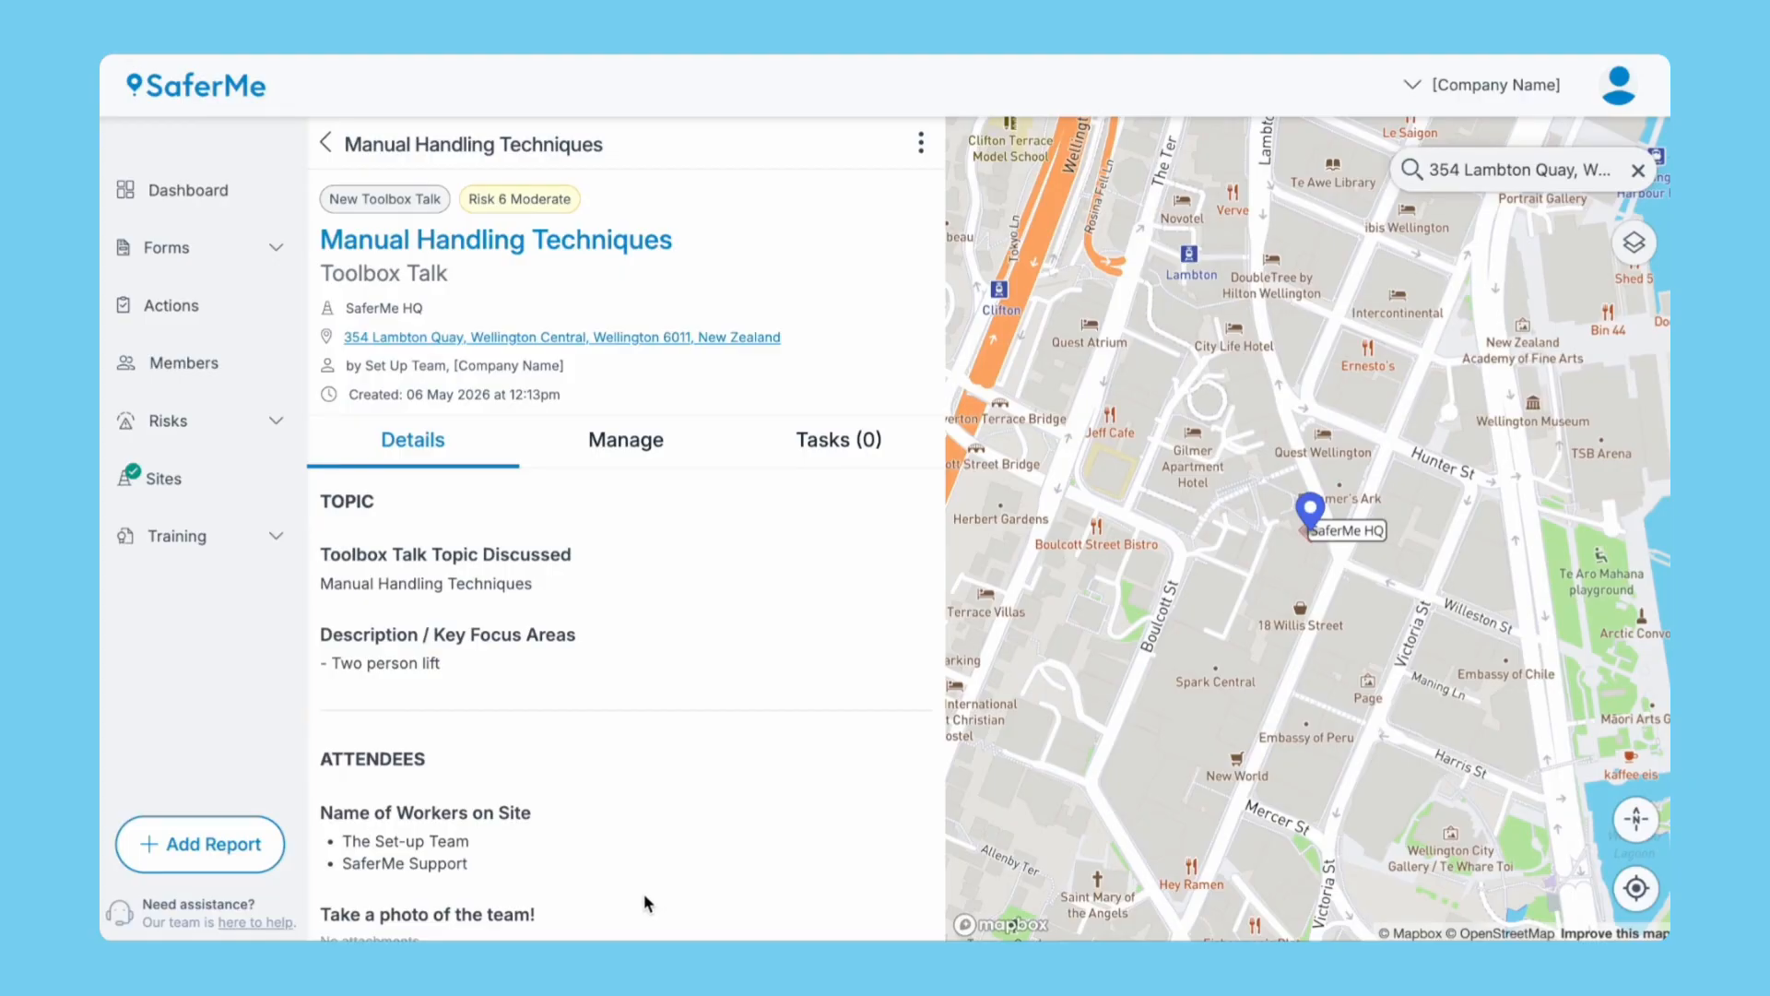
Start an Accidents, Incidents and Near Misses report at SaferMe HQ with type Incident (Injury / Illness).
click(222, 847)
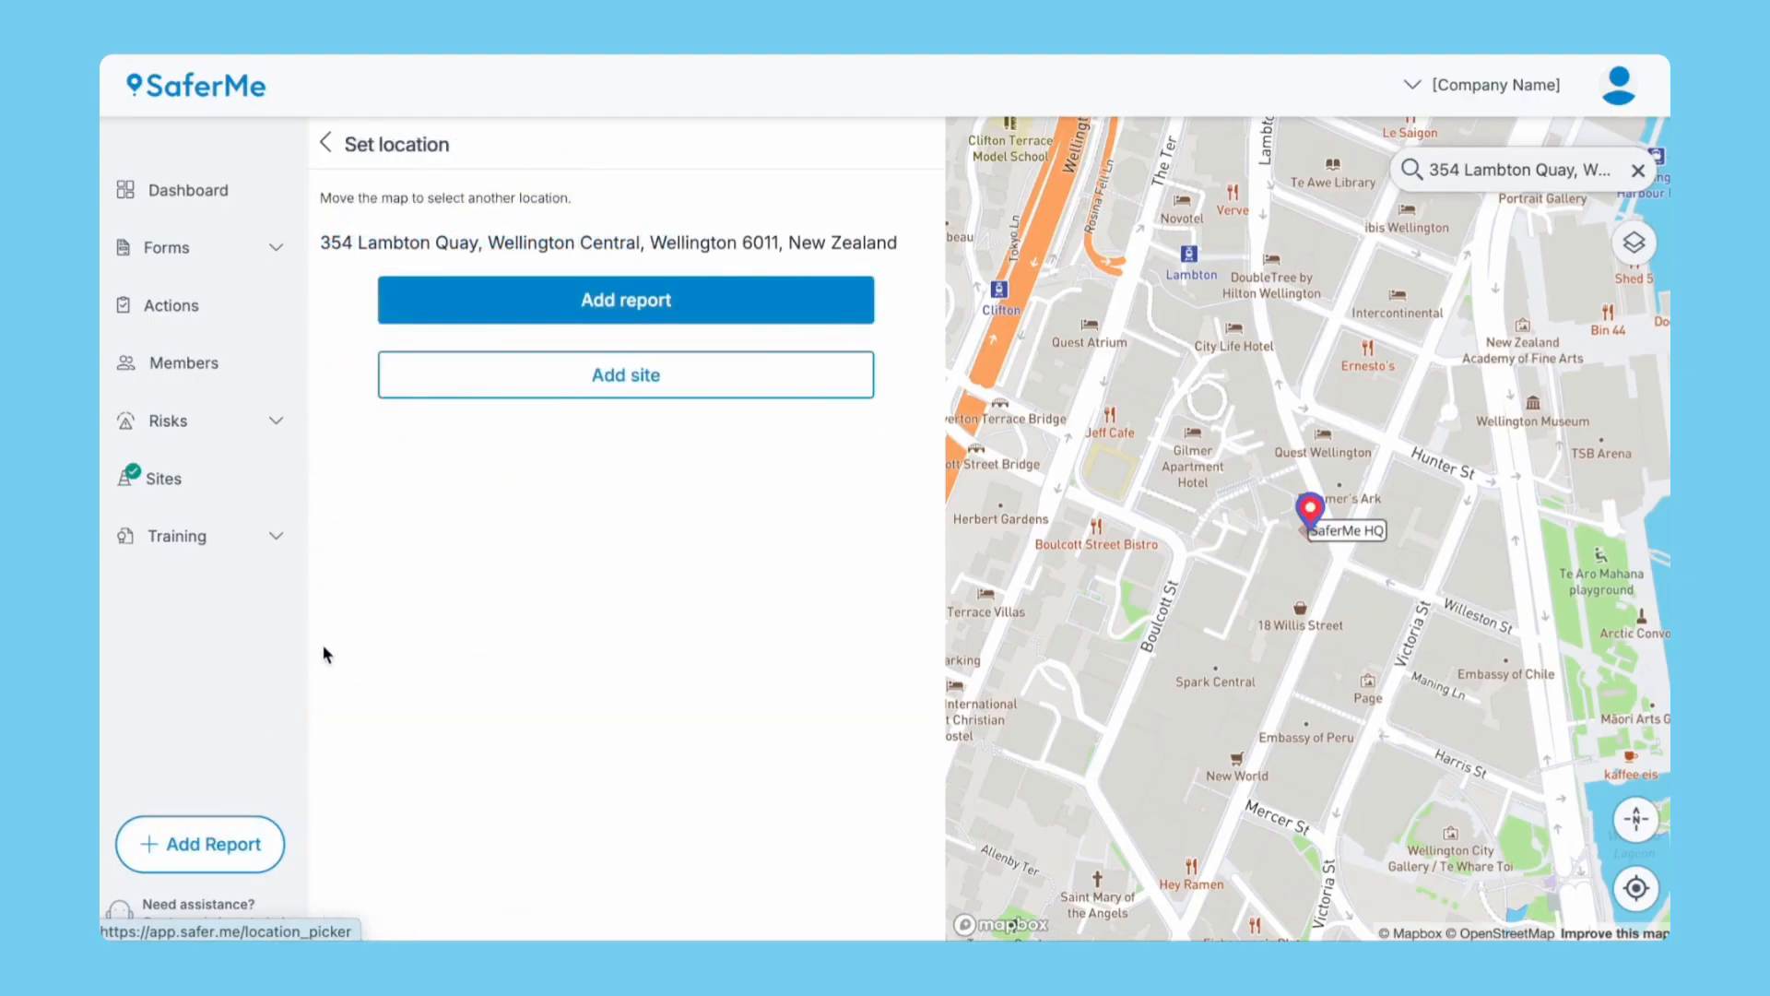
click(573, 304)
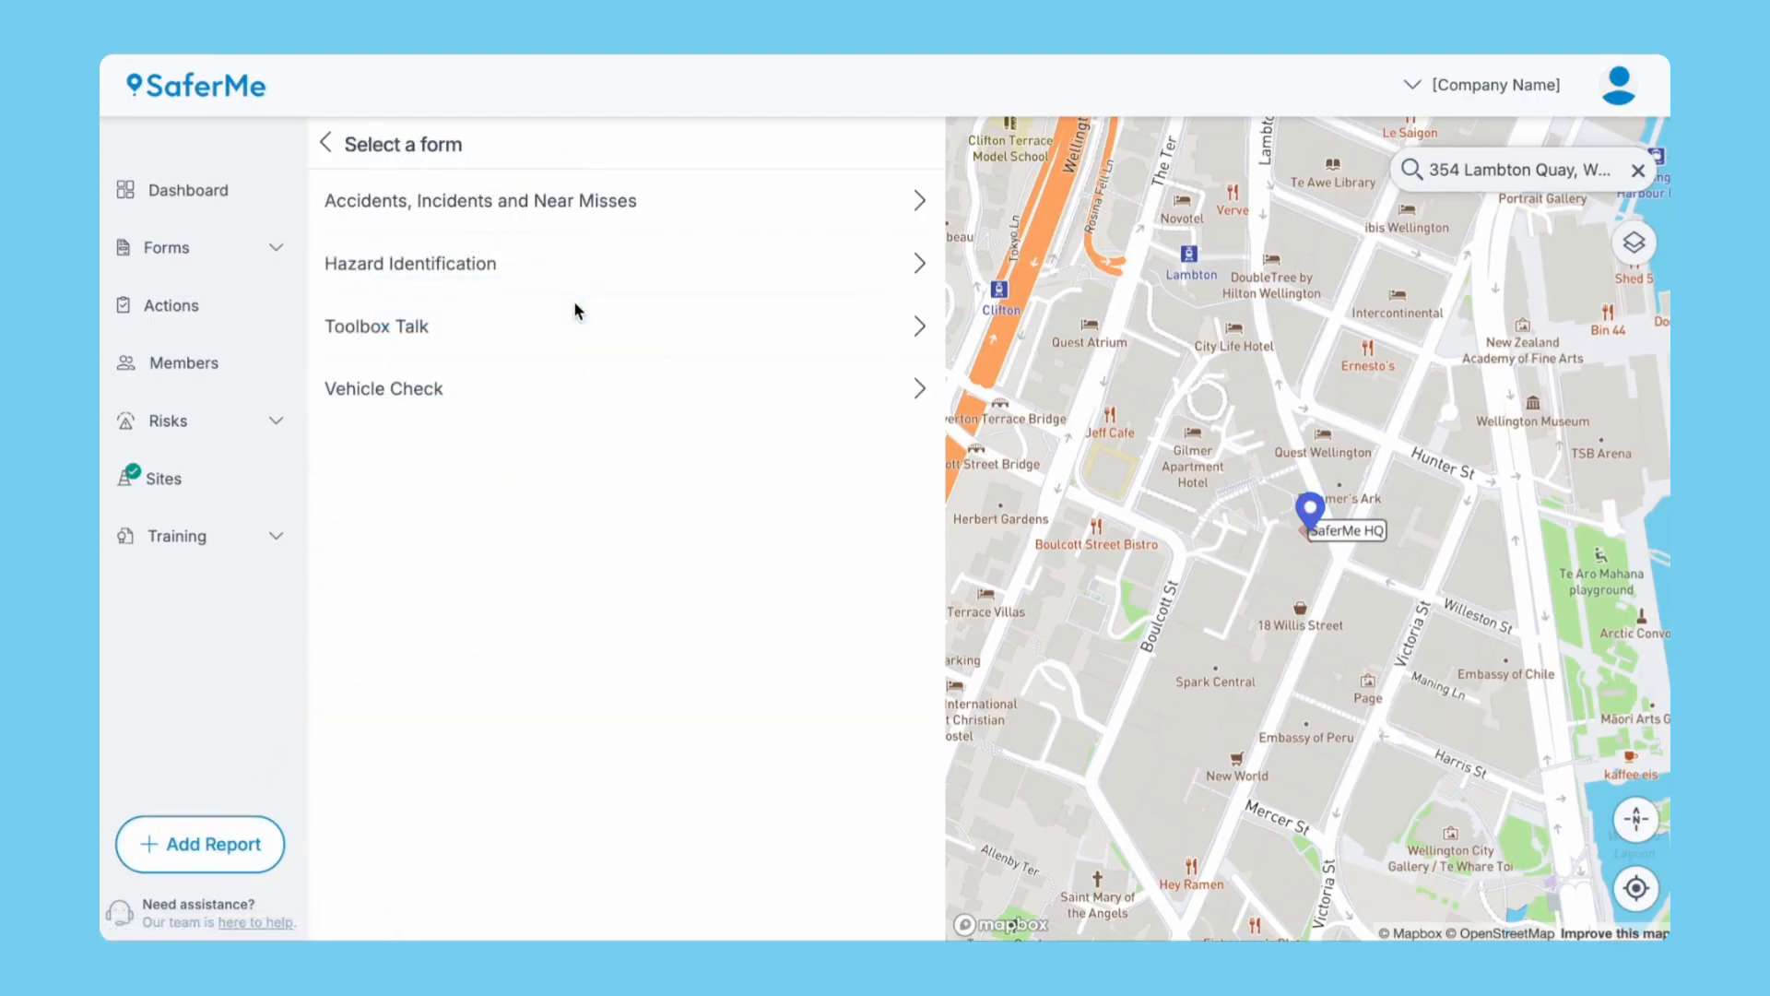
click(616, 204)
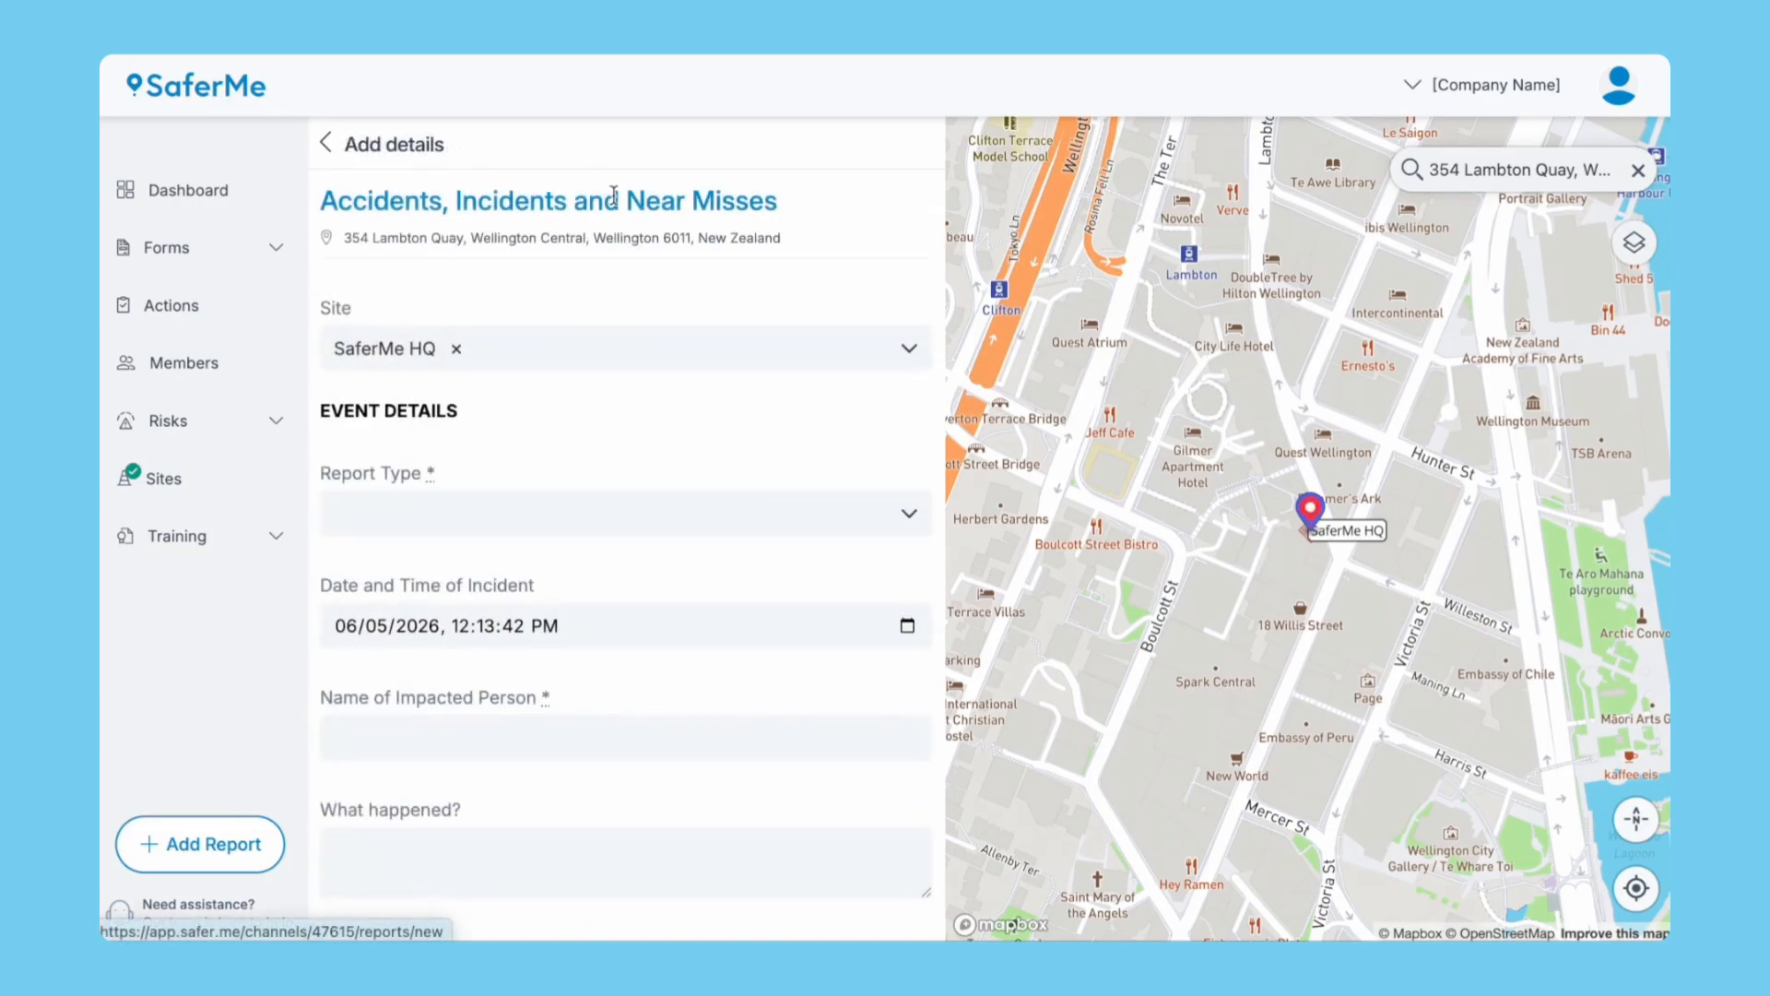
click(669, 348)
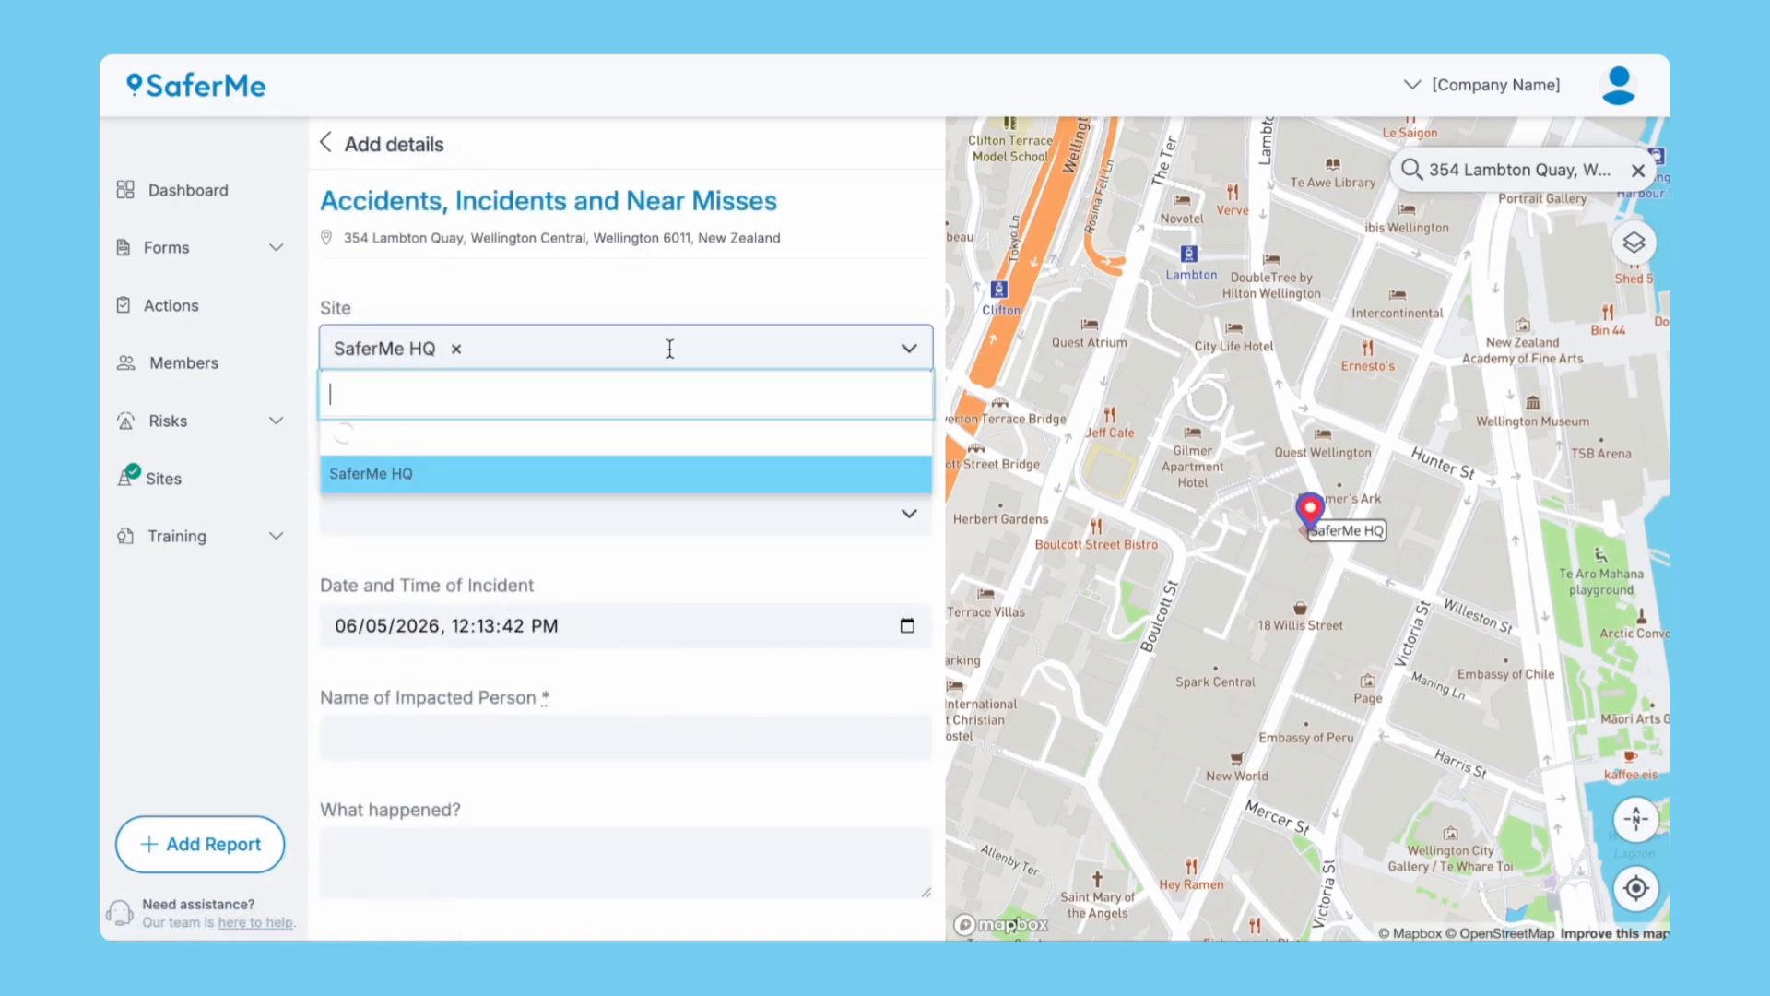
click(656, 435)
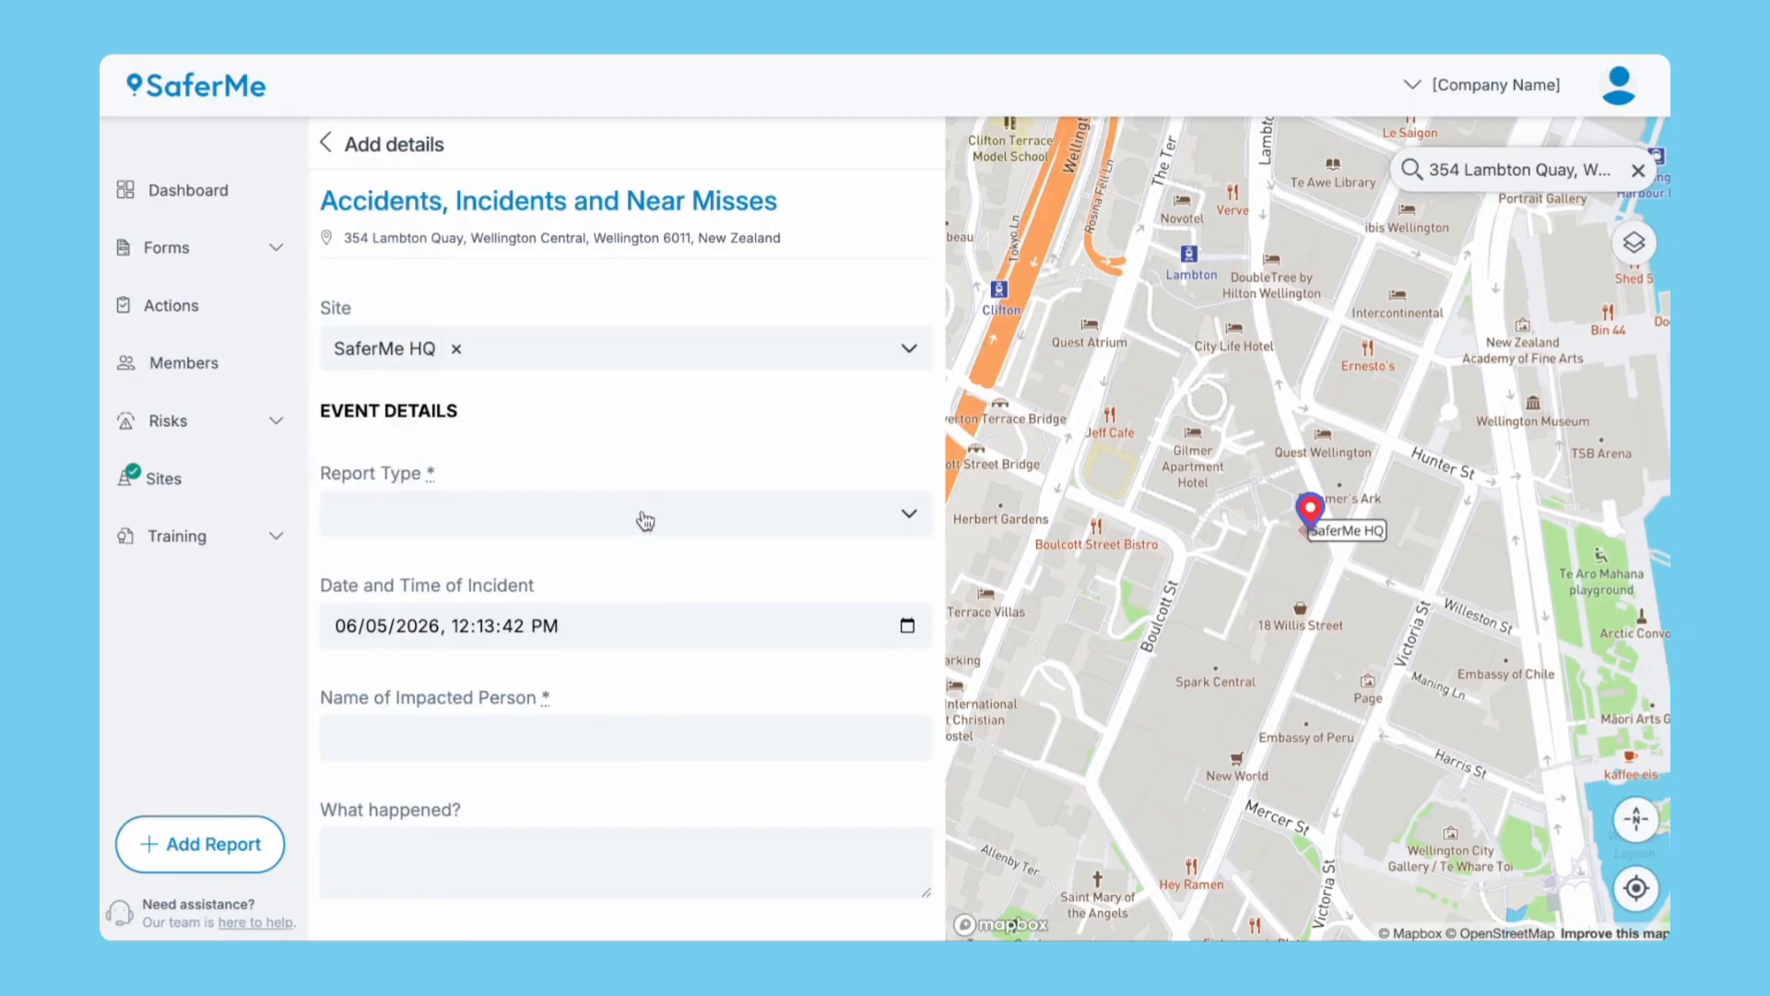
click(643, 515)
click(606, 640)
Set the incident day to 03, name Support Team, details 'Support Team strained back while lifting a heavy load'.
scroll(627, 590, down, 3)
click(347, 356)
text(03)
click(392, 474)
text(Support Team)
click(403, 581)
text(Support Team strained back while lifting a heavy load)
Record Lower back as the impacted body area and Doctor as treatment provided.
scroll(612, 754, down, 5)
scroll(612, 754, down, 2)
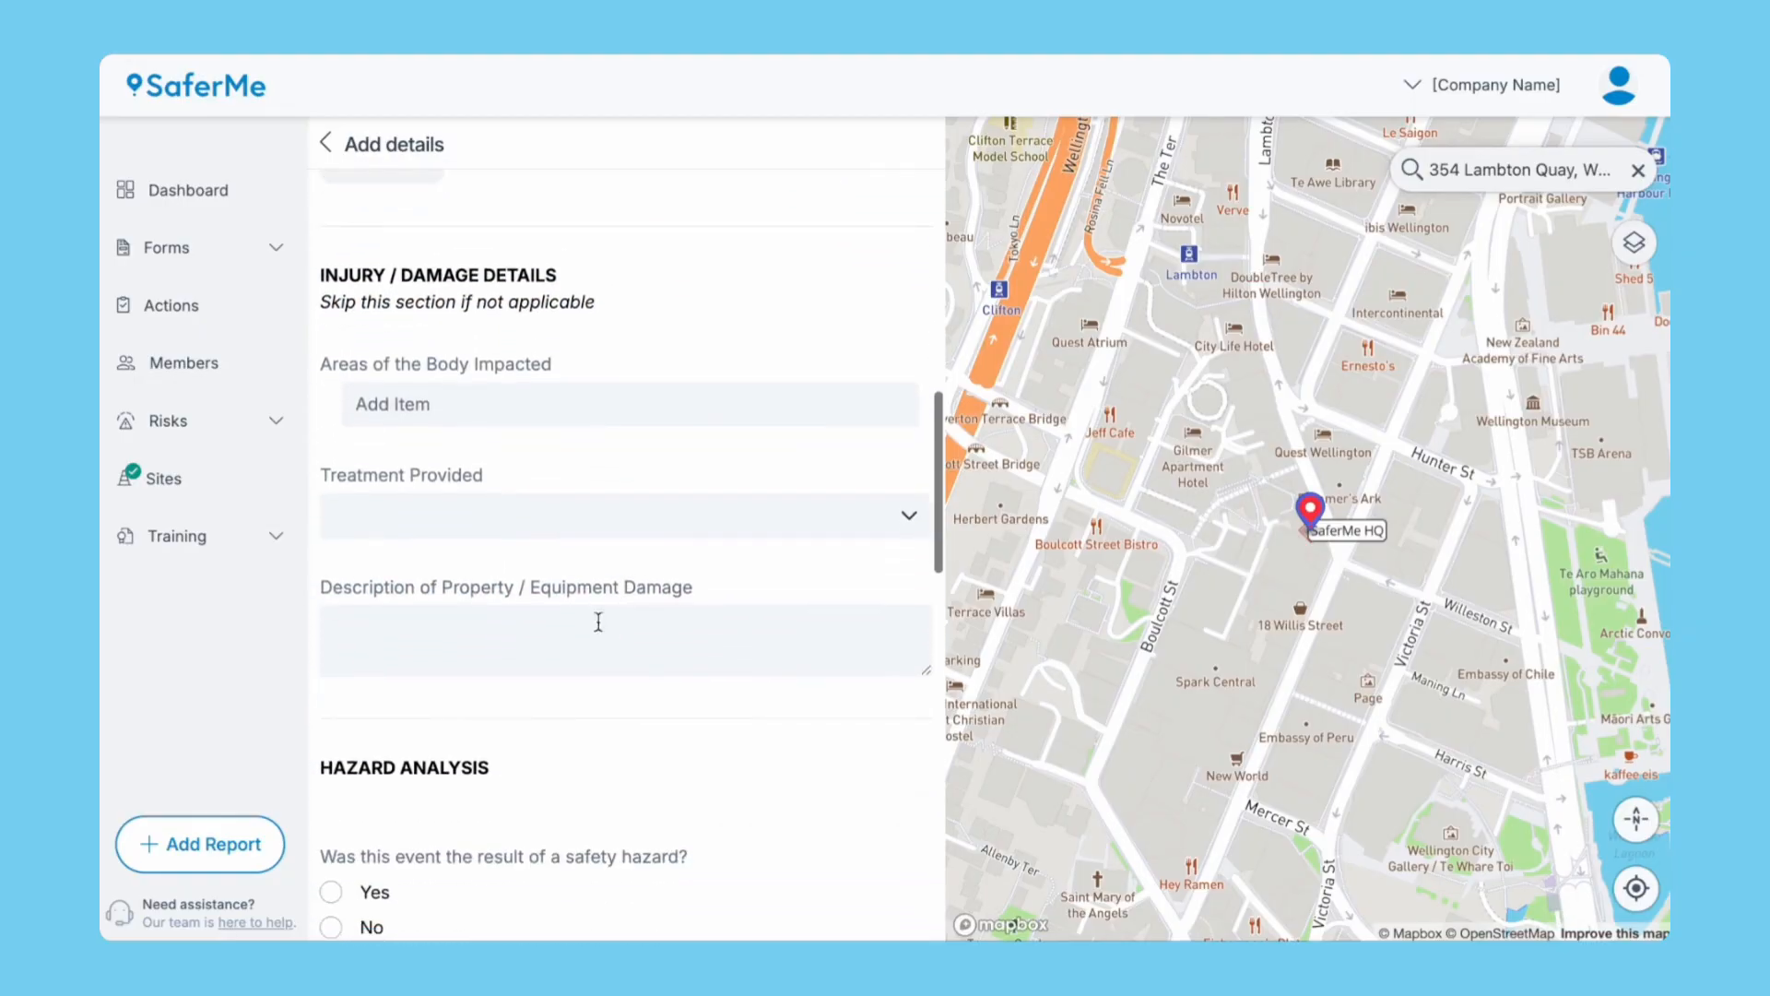
click(581, 404)
text(Lower back)
key(Return)
click(549, 574)
click(512, 759)
Flag a safety hazard of Manual Handling, submit the report, and return to the Dashboard.
scroll(512, 756, down, 5)
click(332, 411)
click(633, 565)
click(648, 602)
scroll(701, 472, down, 5)
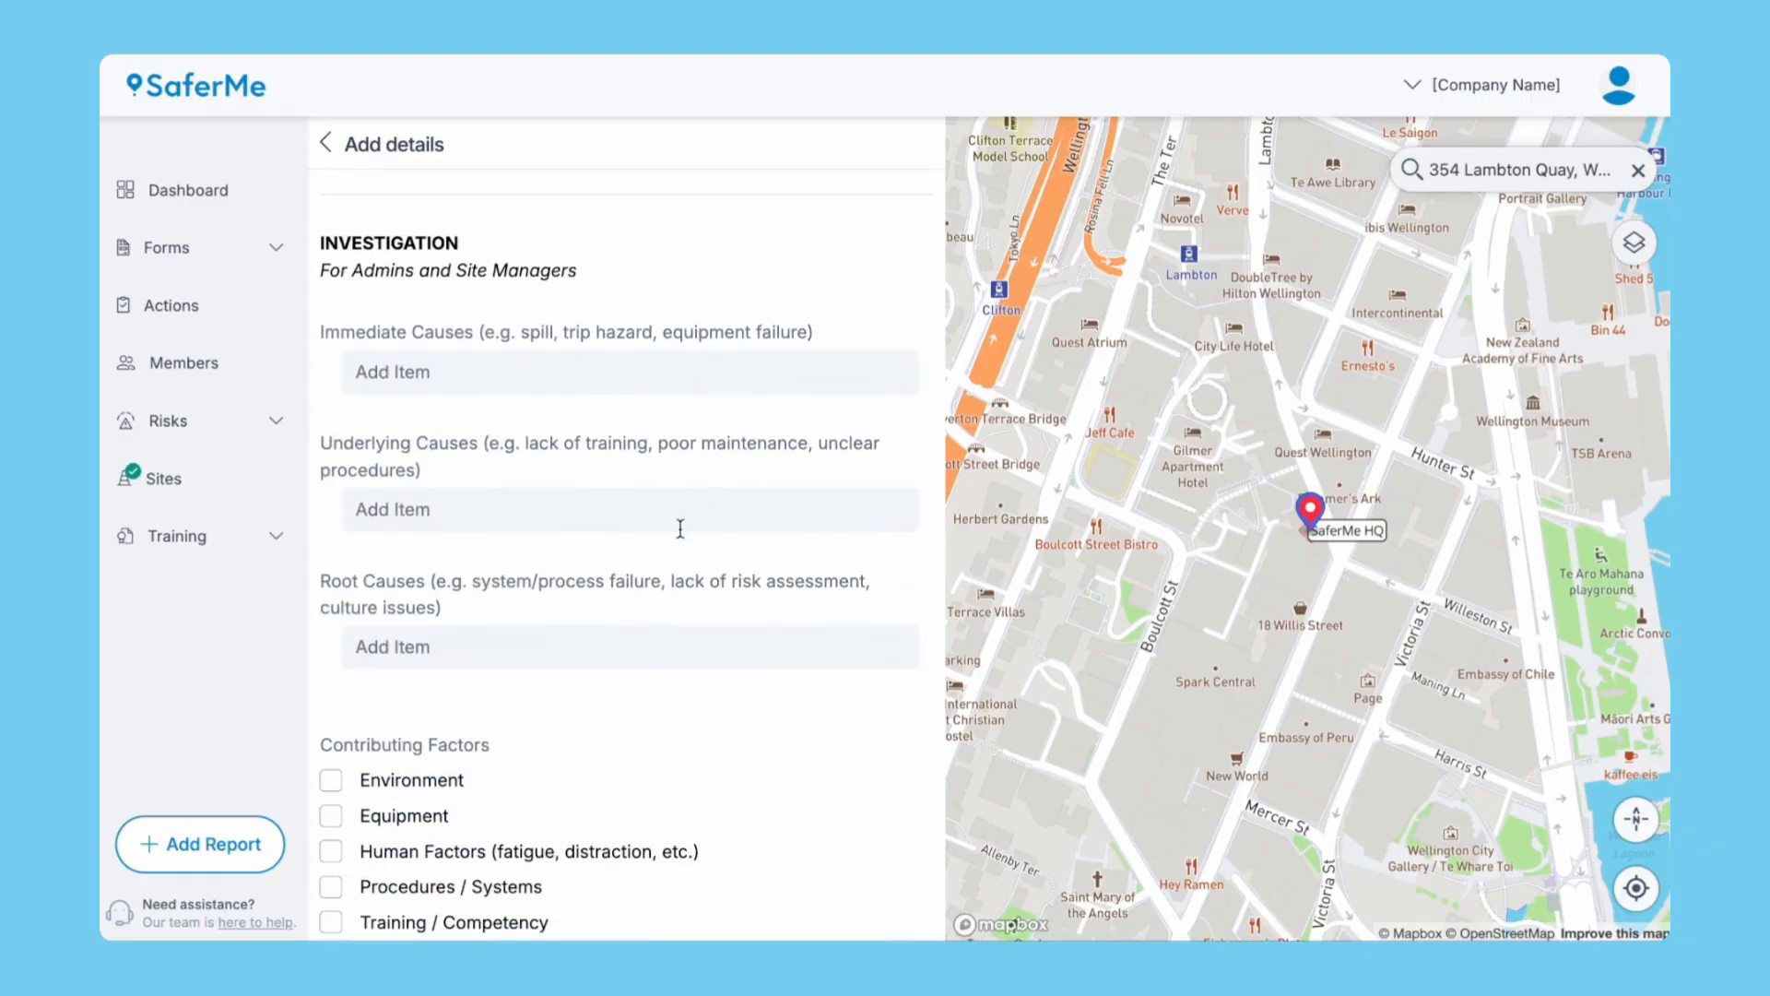
scroll(666, 623, down, 5)
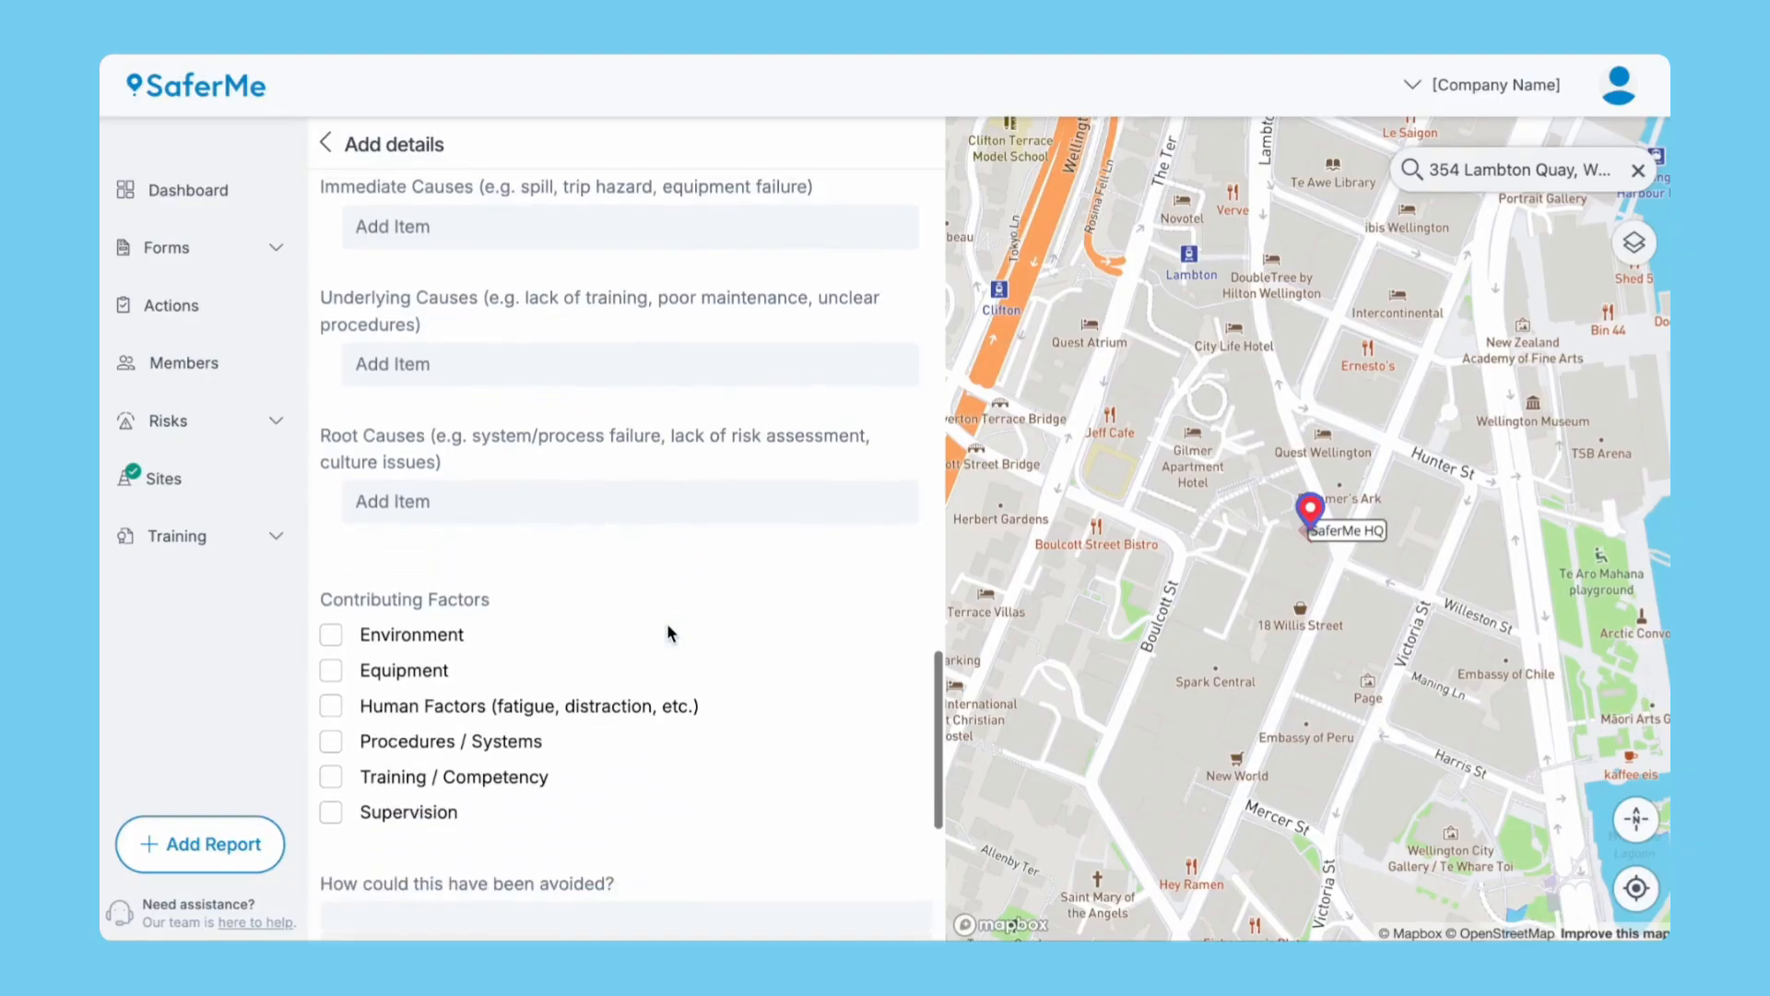
scroll(668, 632, down, 3)
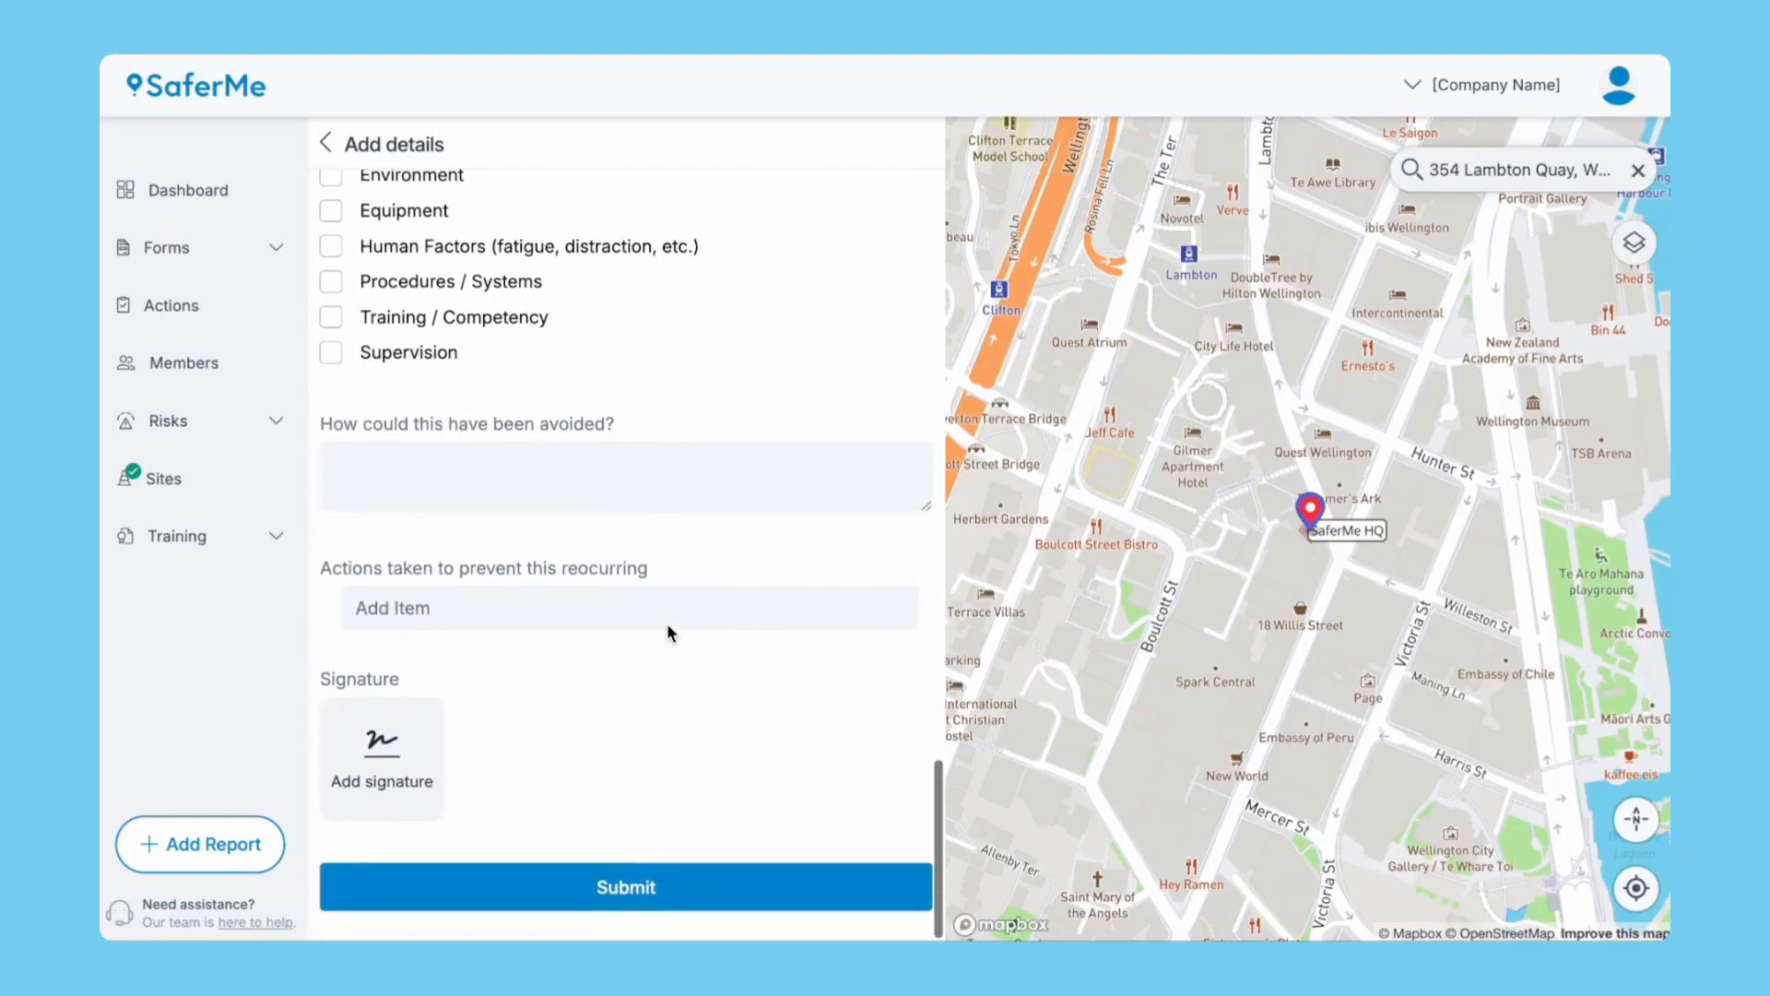
click(574, 884)
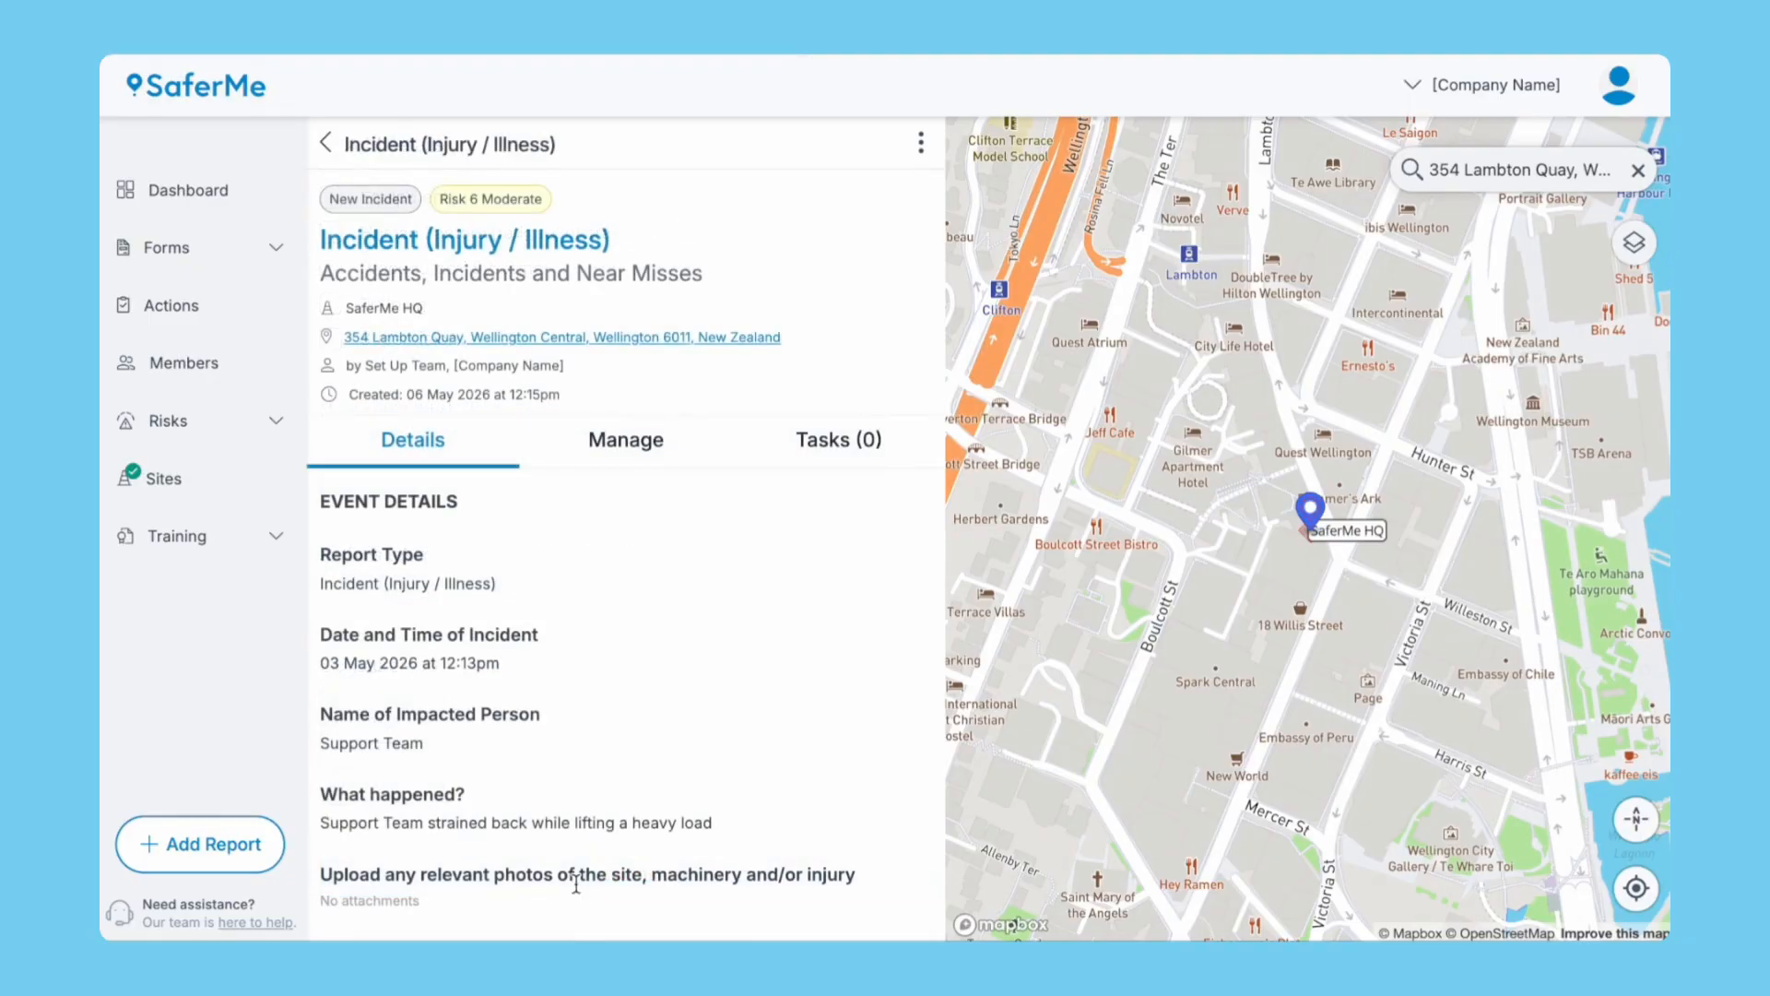
click(200, 199)
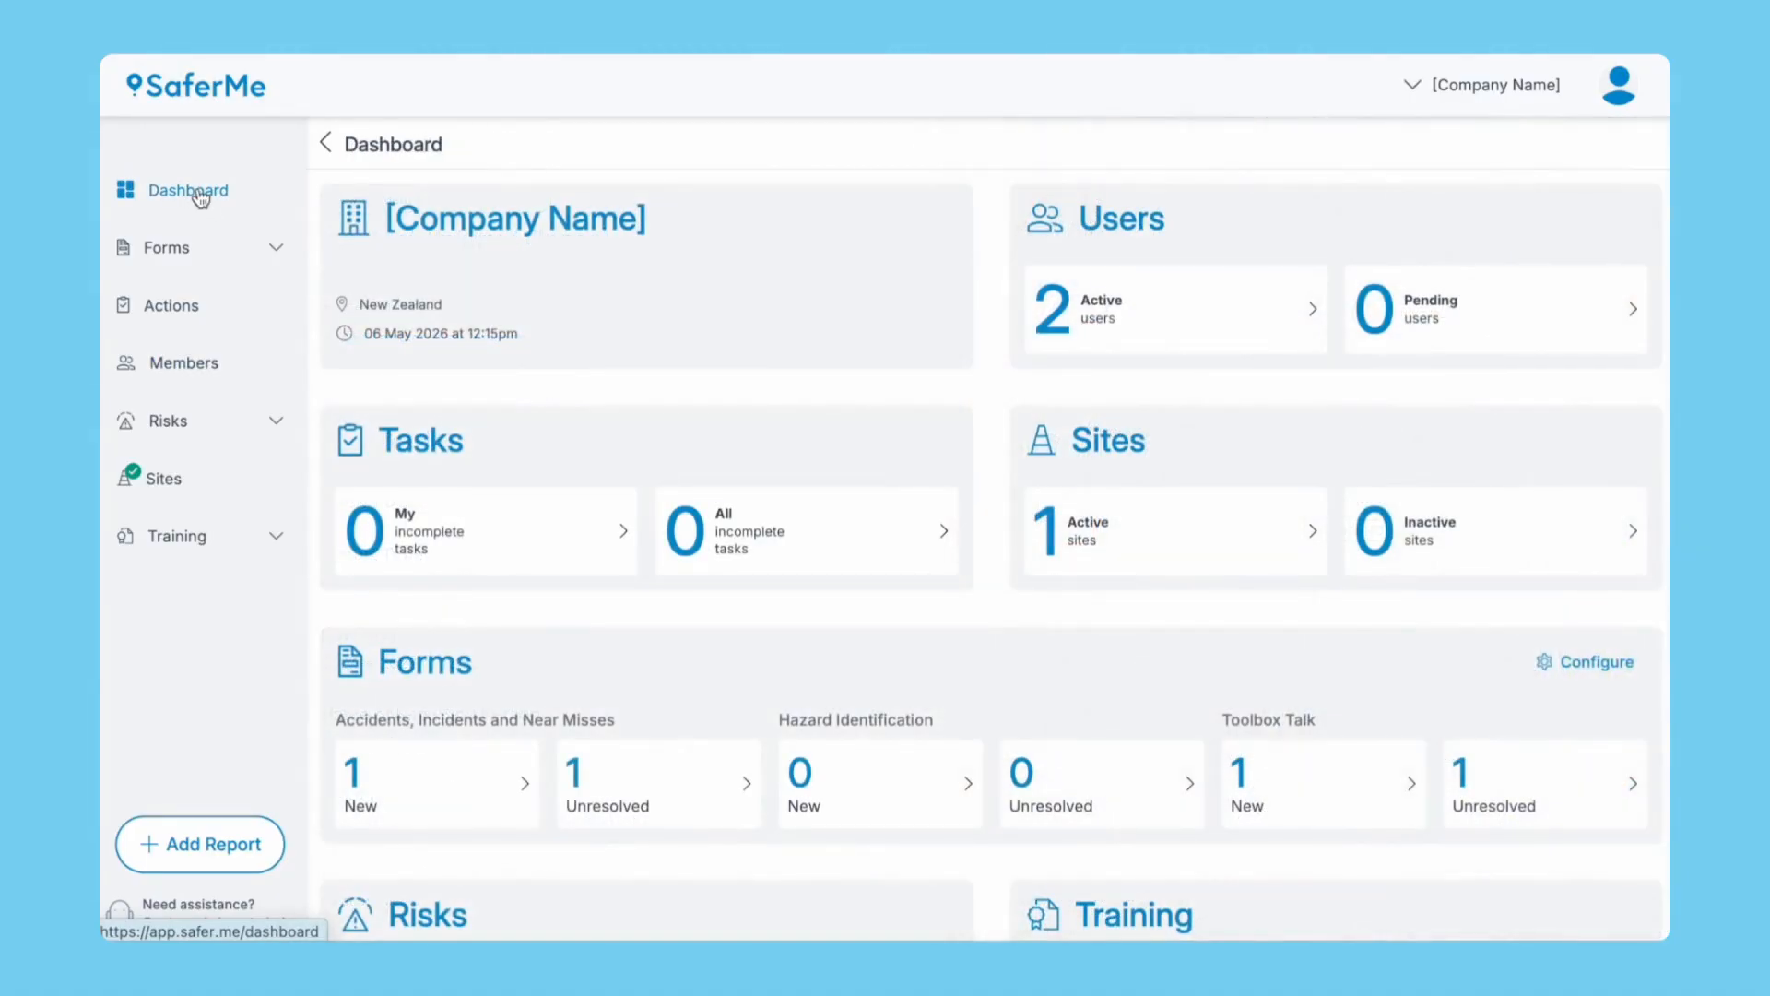
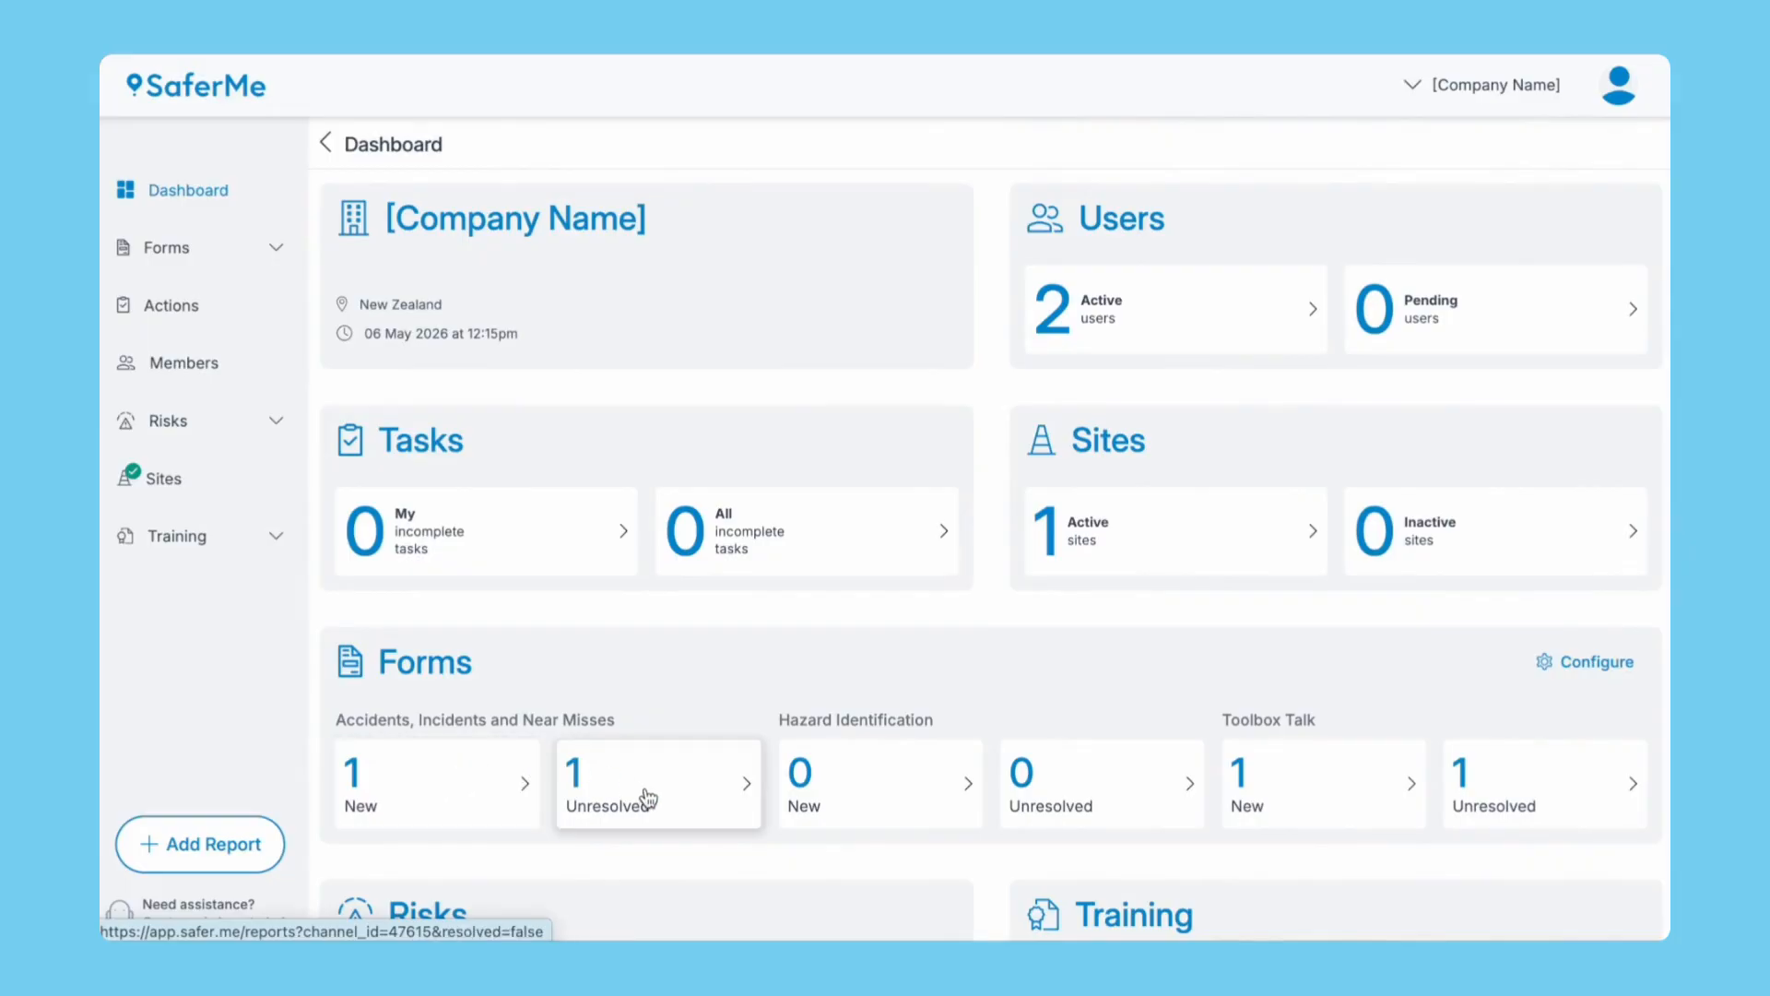
Look over the SaferMe HQ site and the full Reports list, ending on Actions with two assigned reports.
click(182, 490)
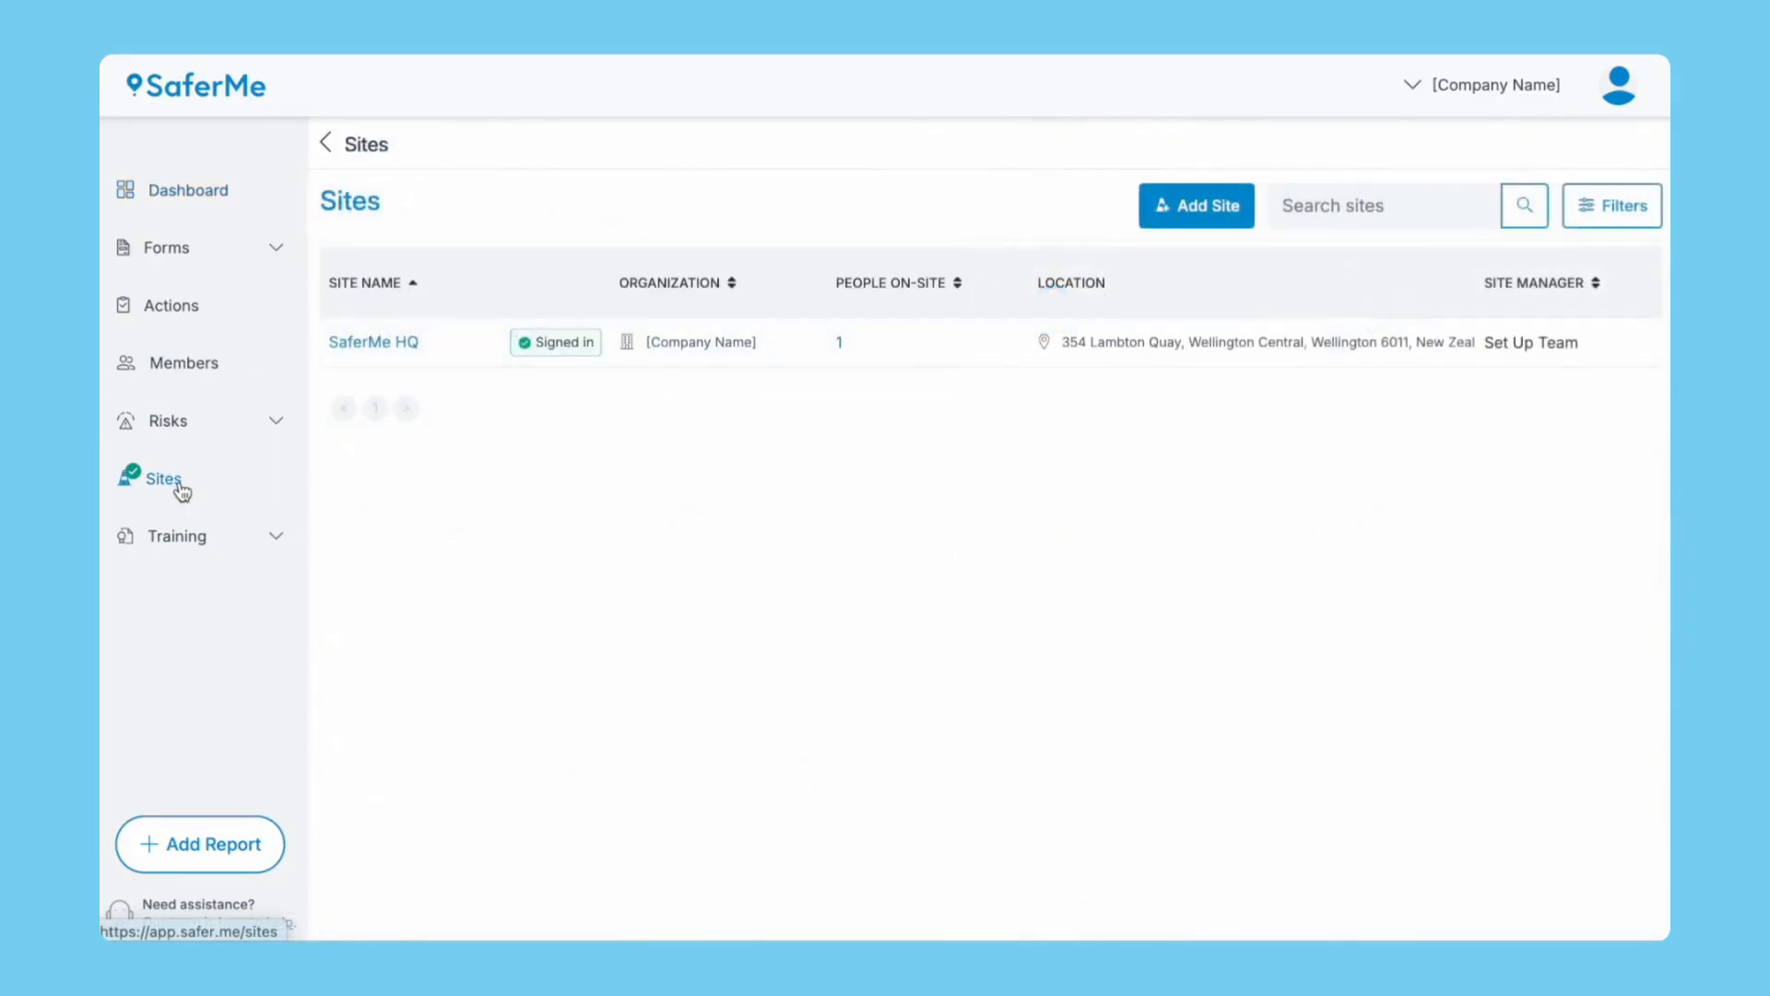
click(411, 349)
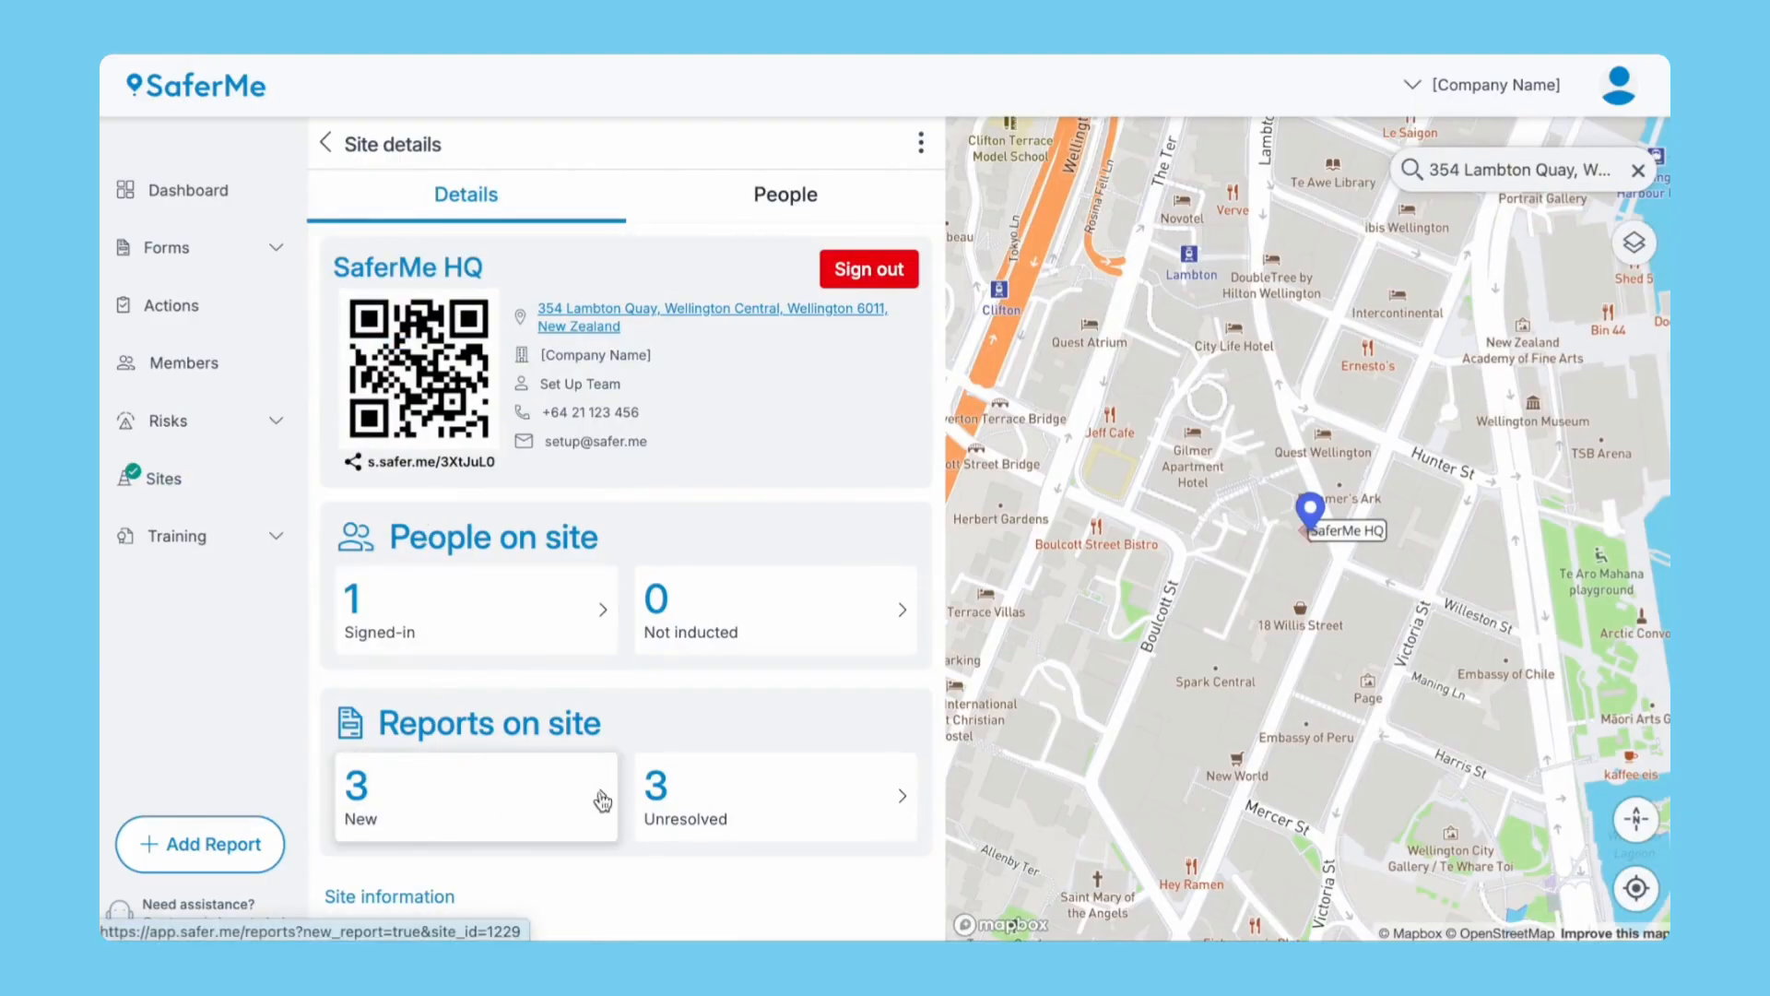
click(179, 309)
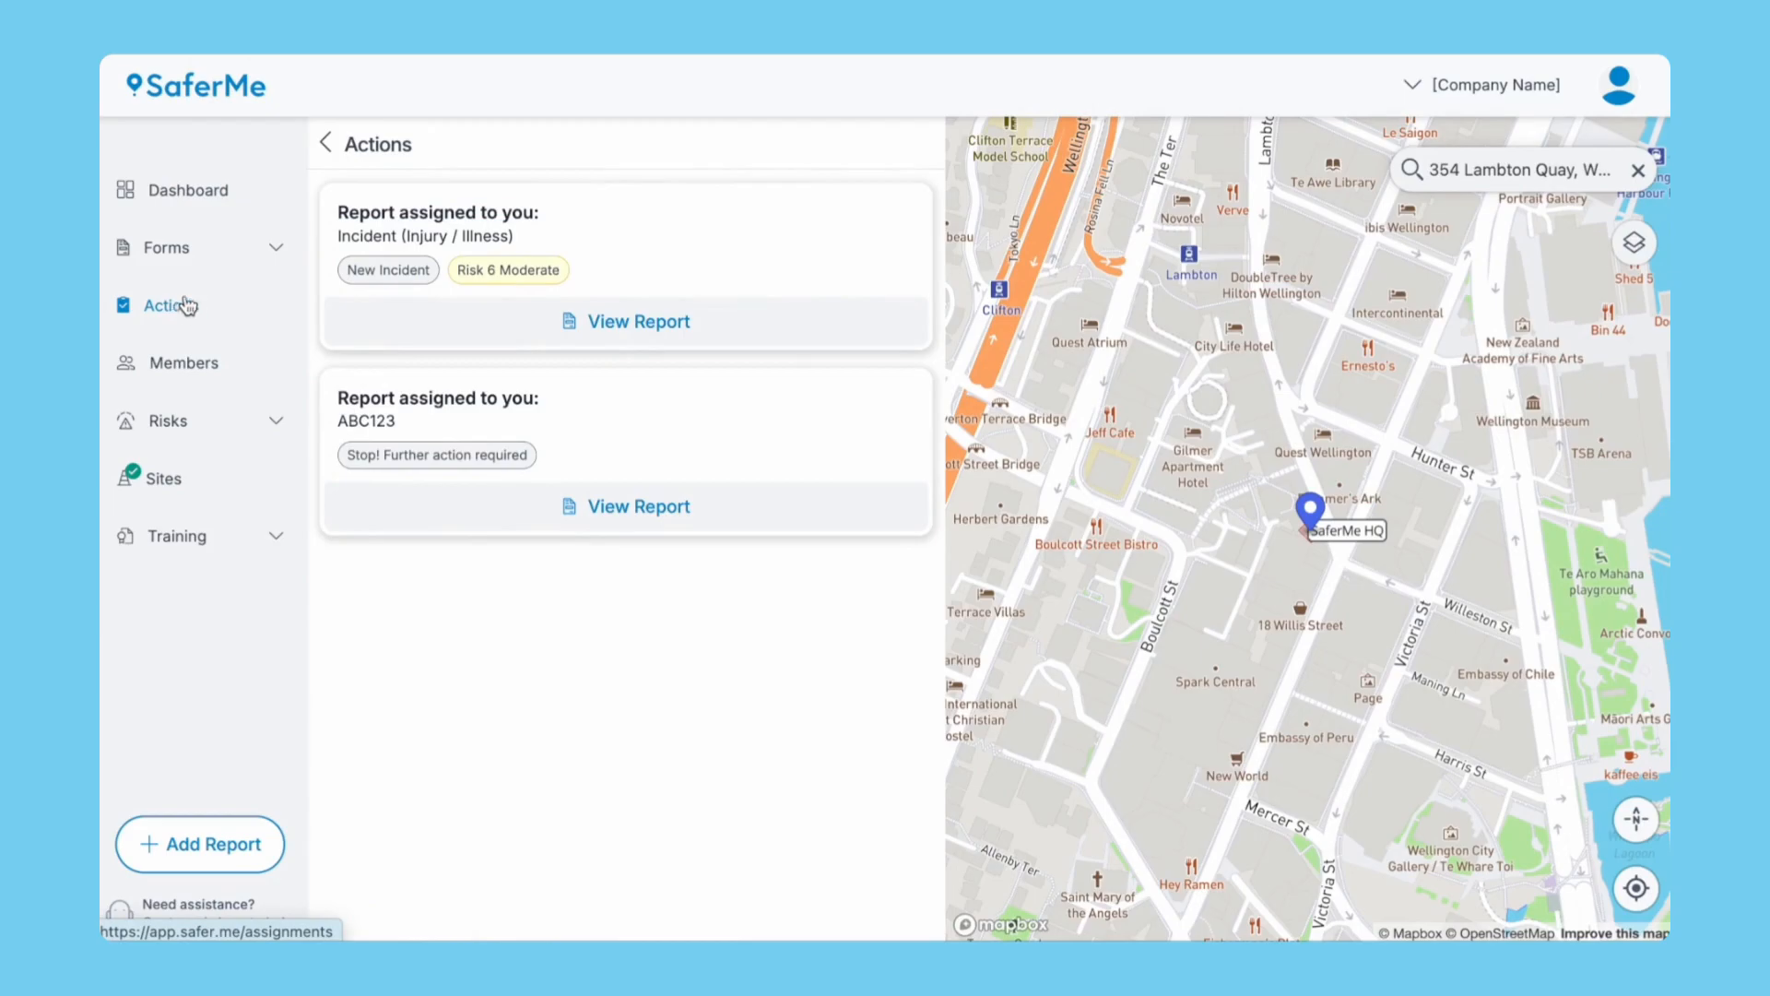
click(175, 247)
click(173, 363)
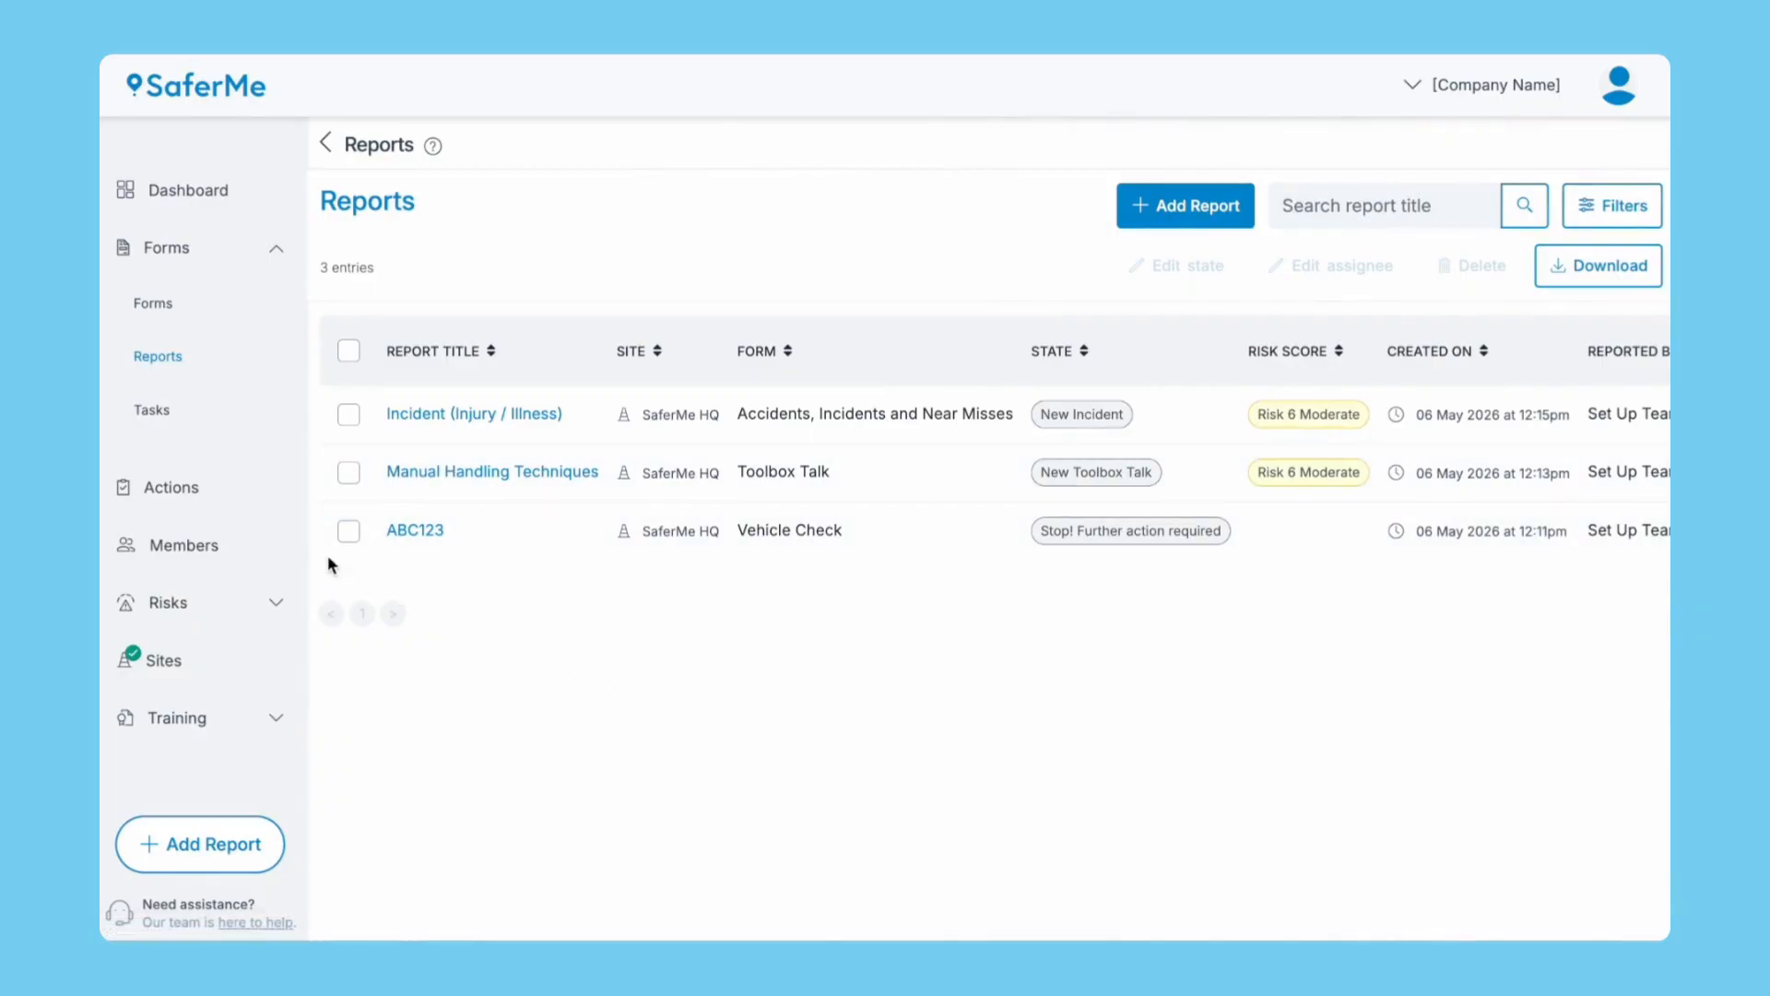
click(185, 495)
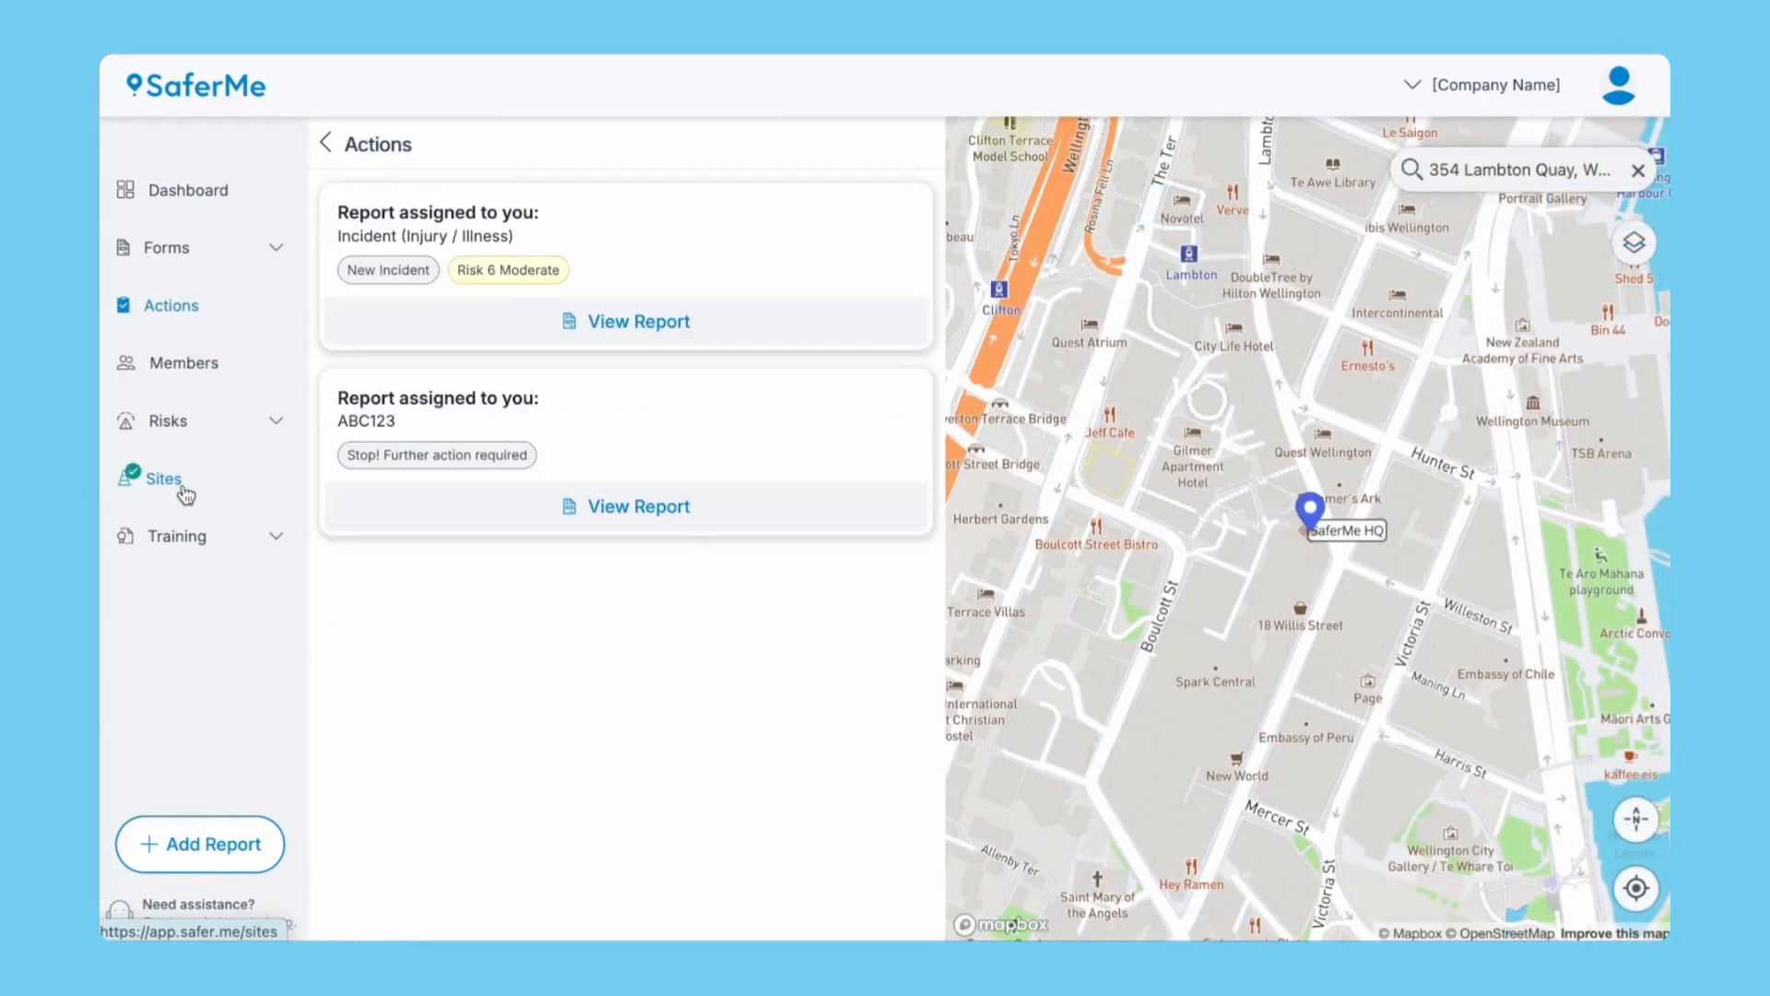
Add task 'Add other check criteria to the form builder' to ABC123, with a description, assigned to Set Up Team.
click(610, 510)
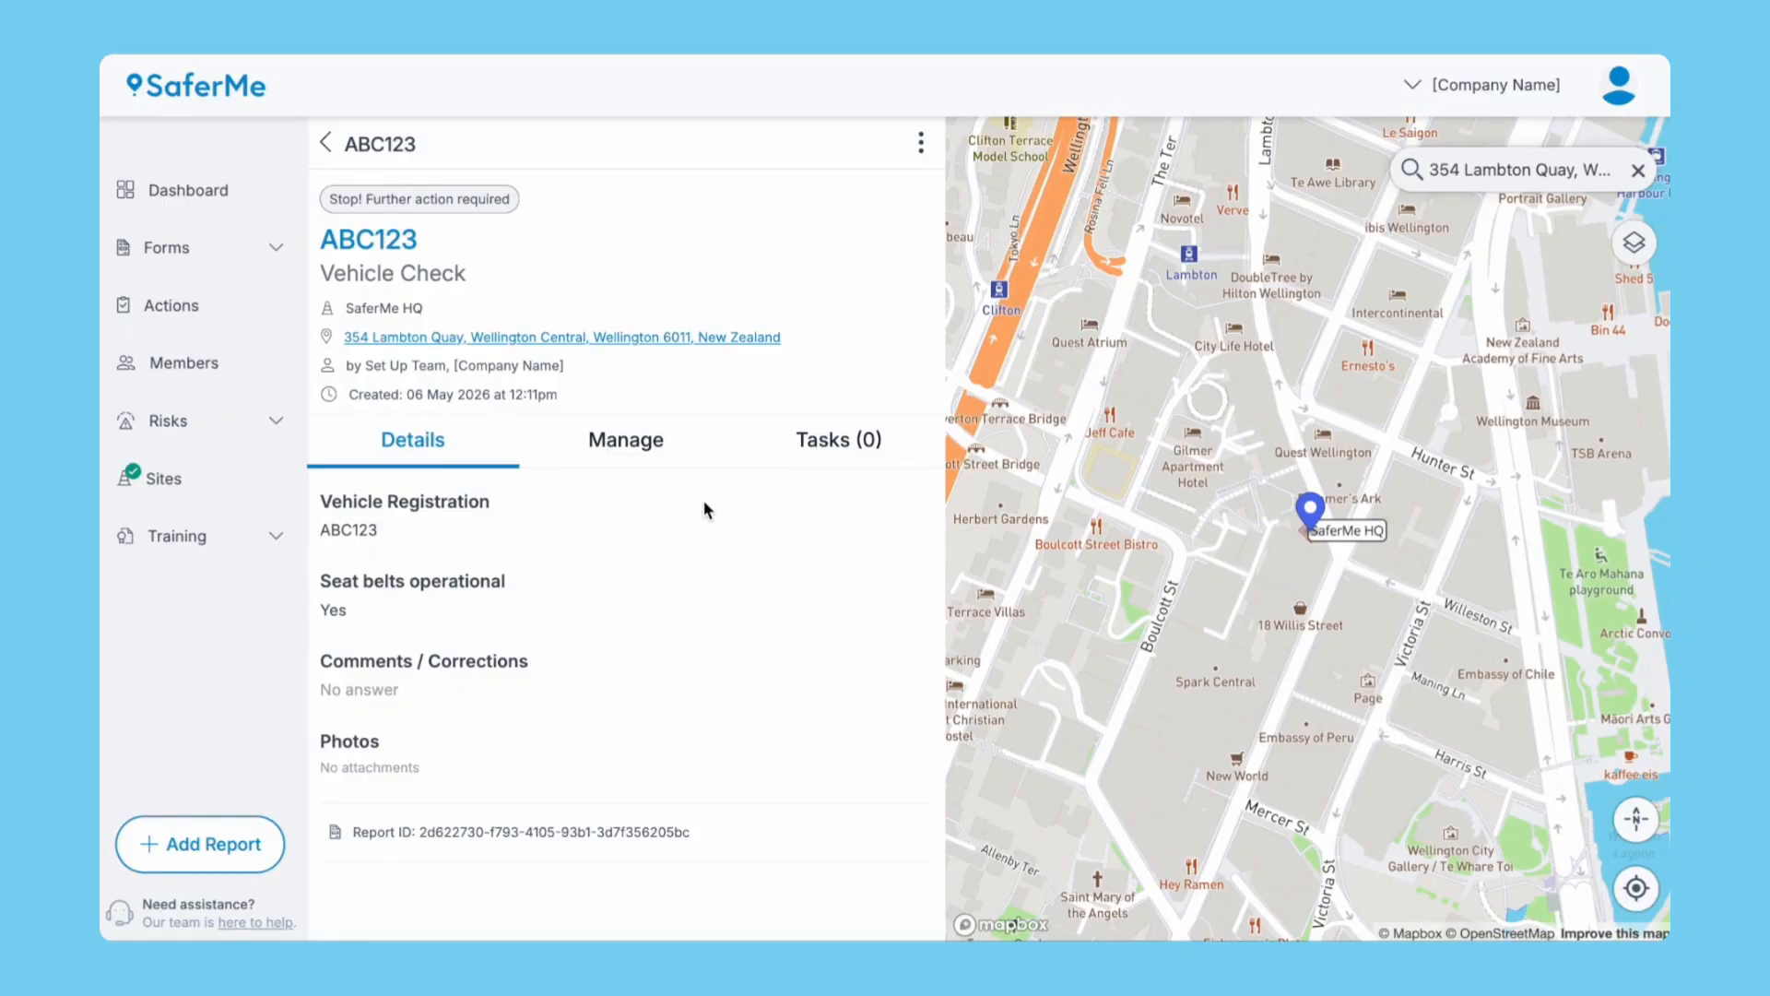
click(835, 454)
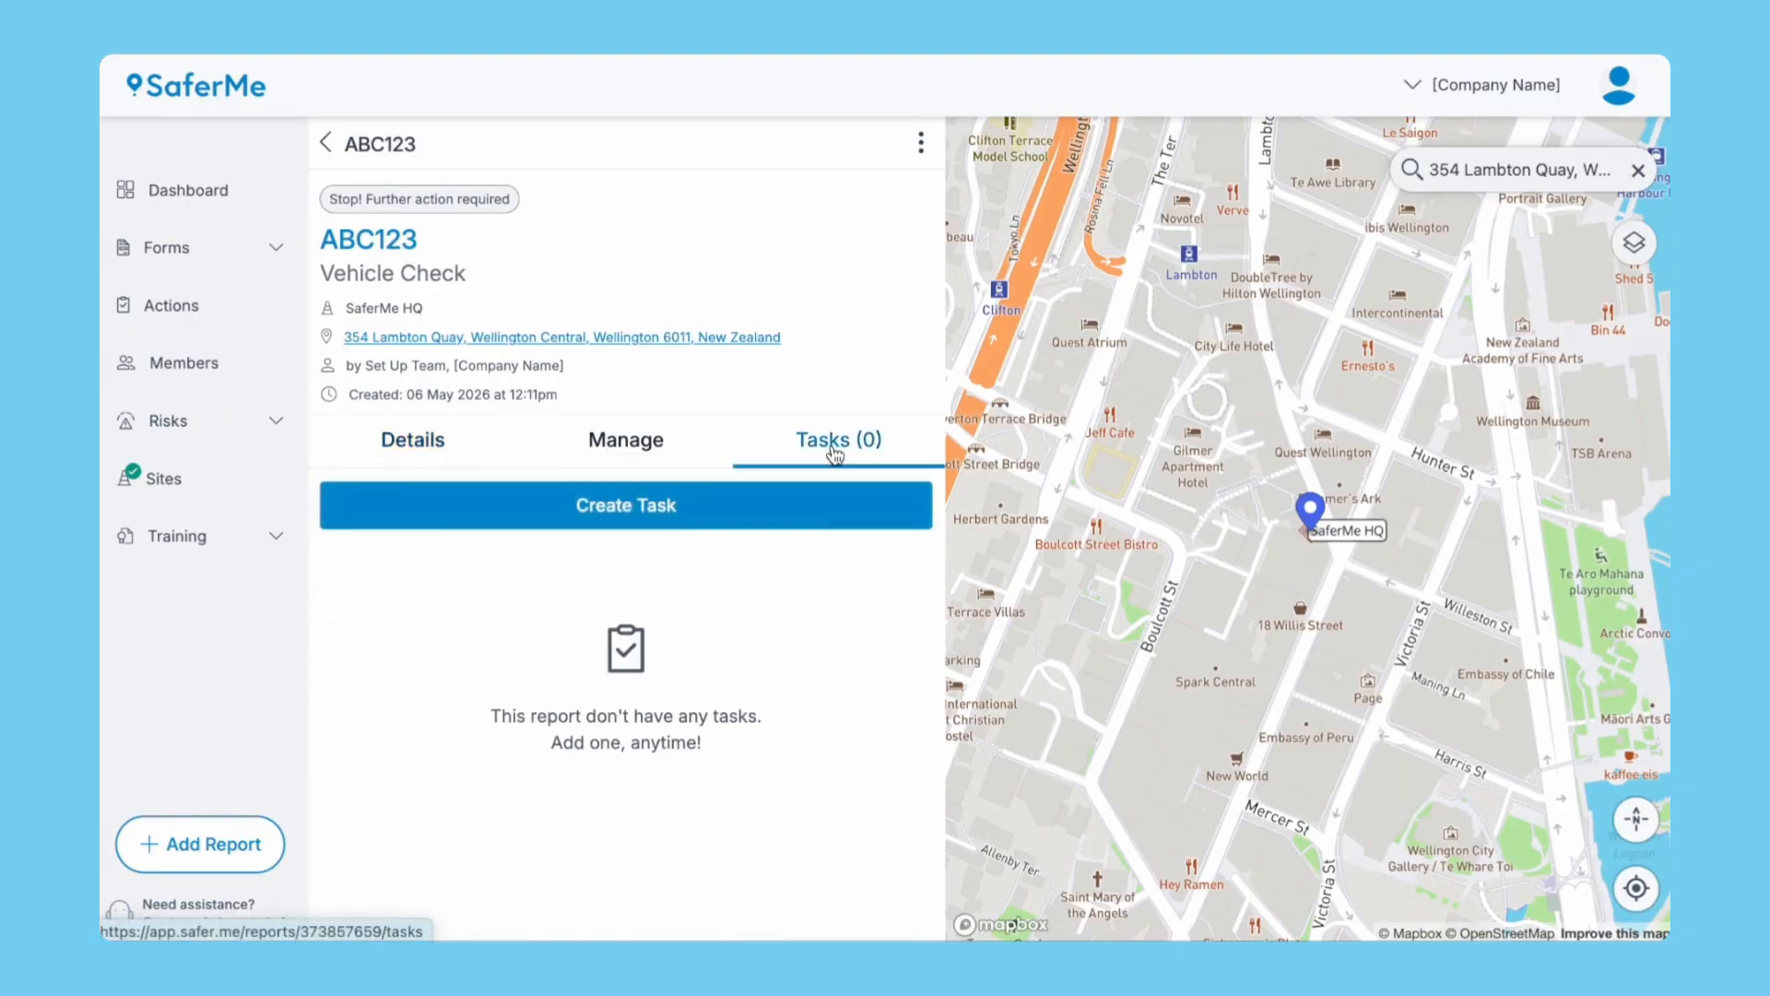
click(651, 505)
click(579, 257)
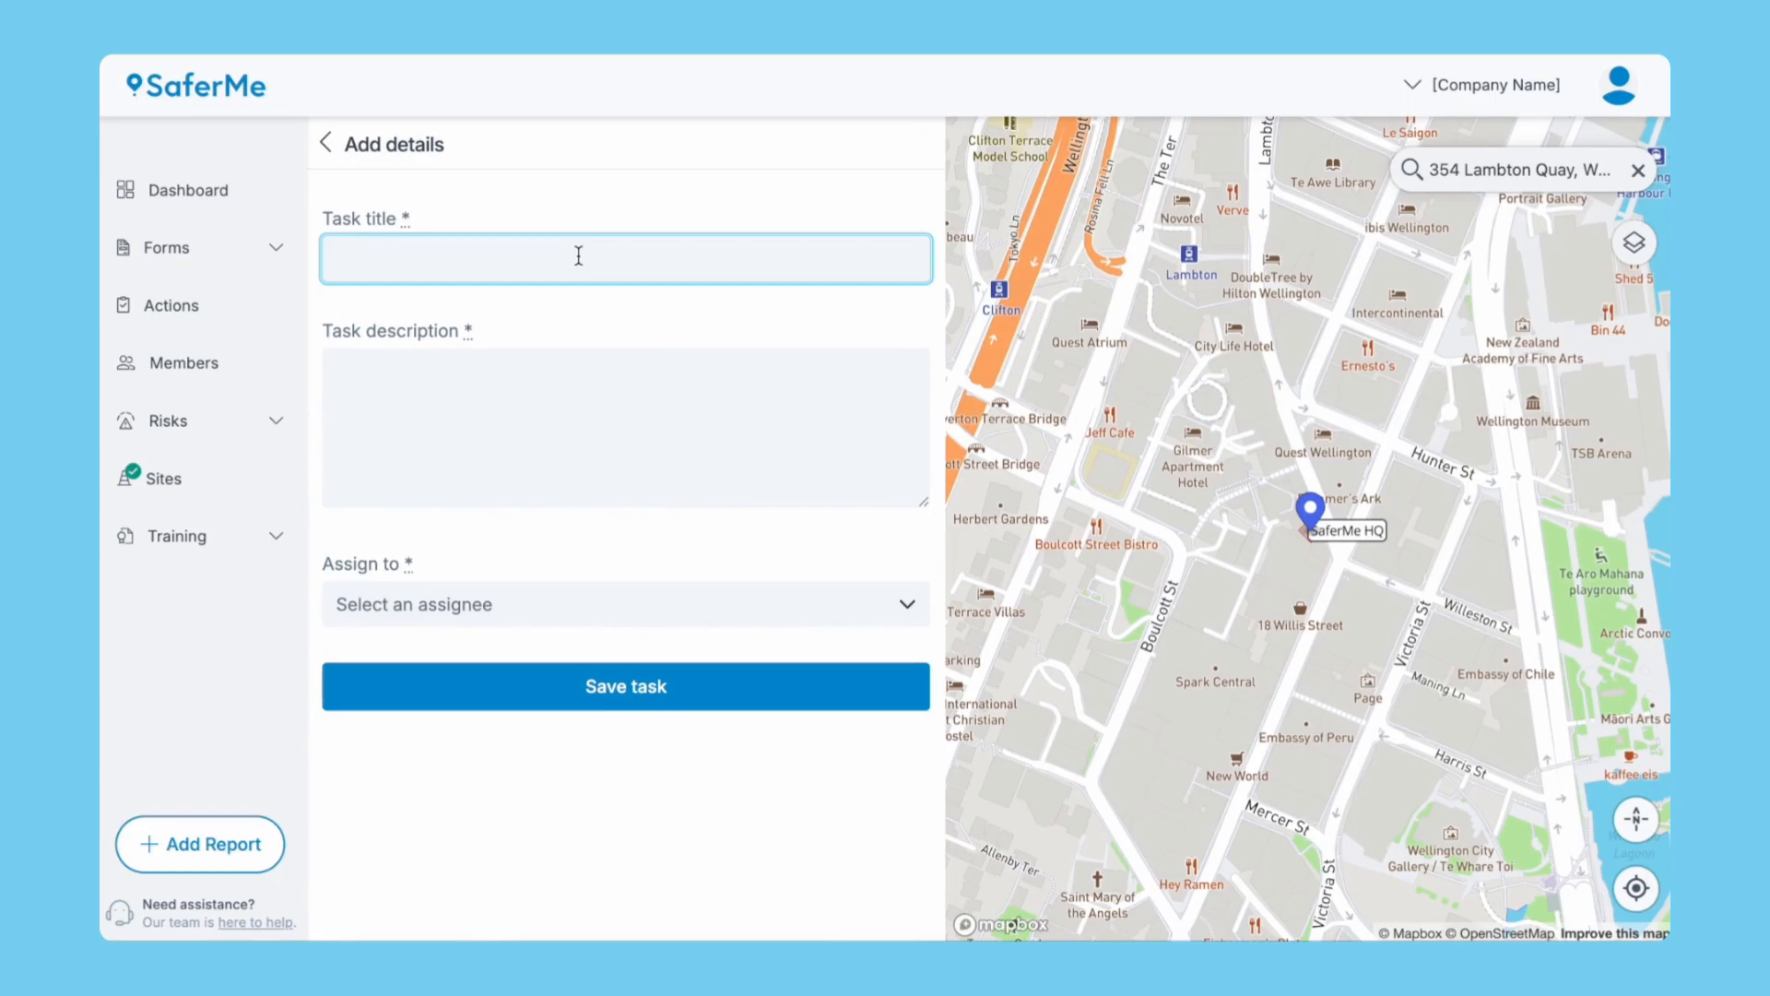
text(Add other check criteria to the form builder)
key(Tab)
text(This form is incomplete - please ask Form Admins to include other fields to check)
click(808, 616)
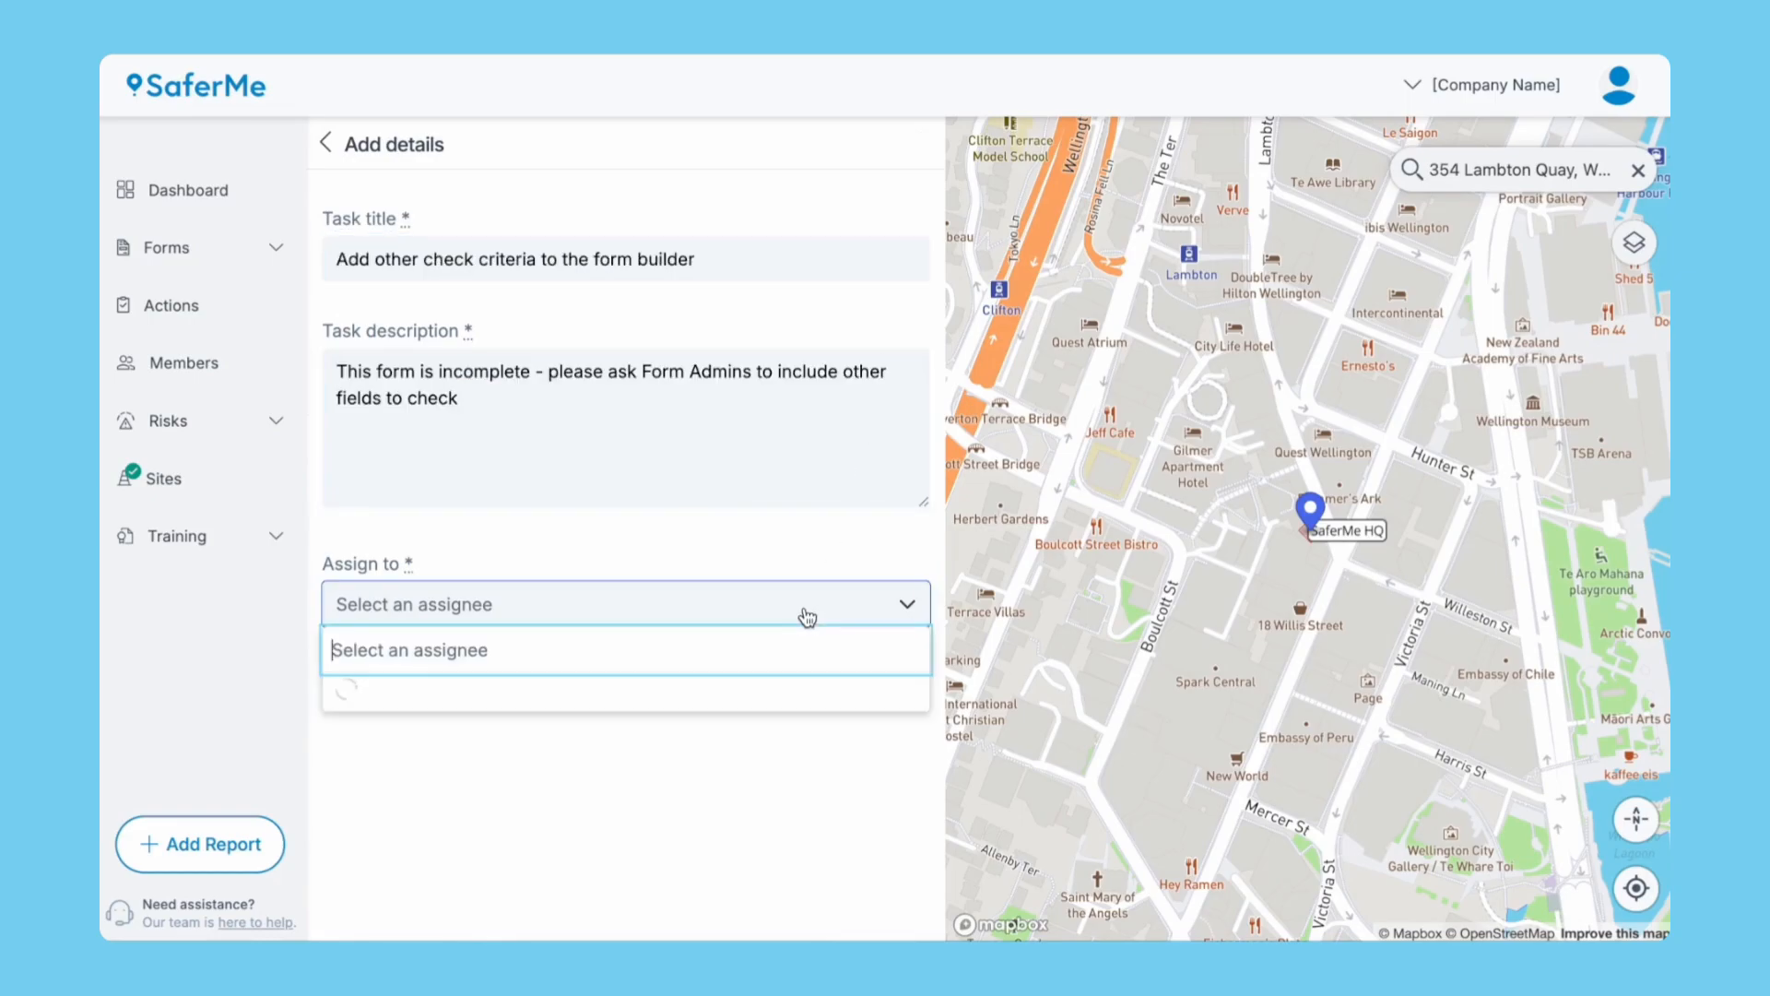
click(611, 688)
click(582, 679)
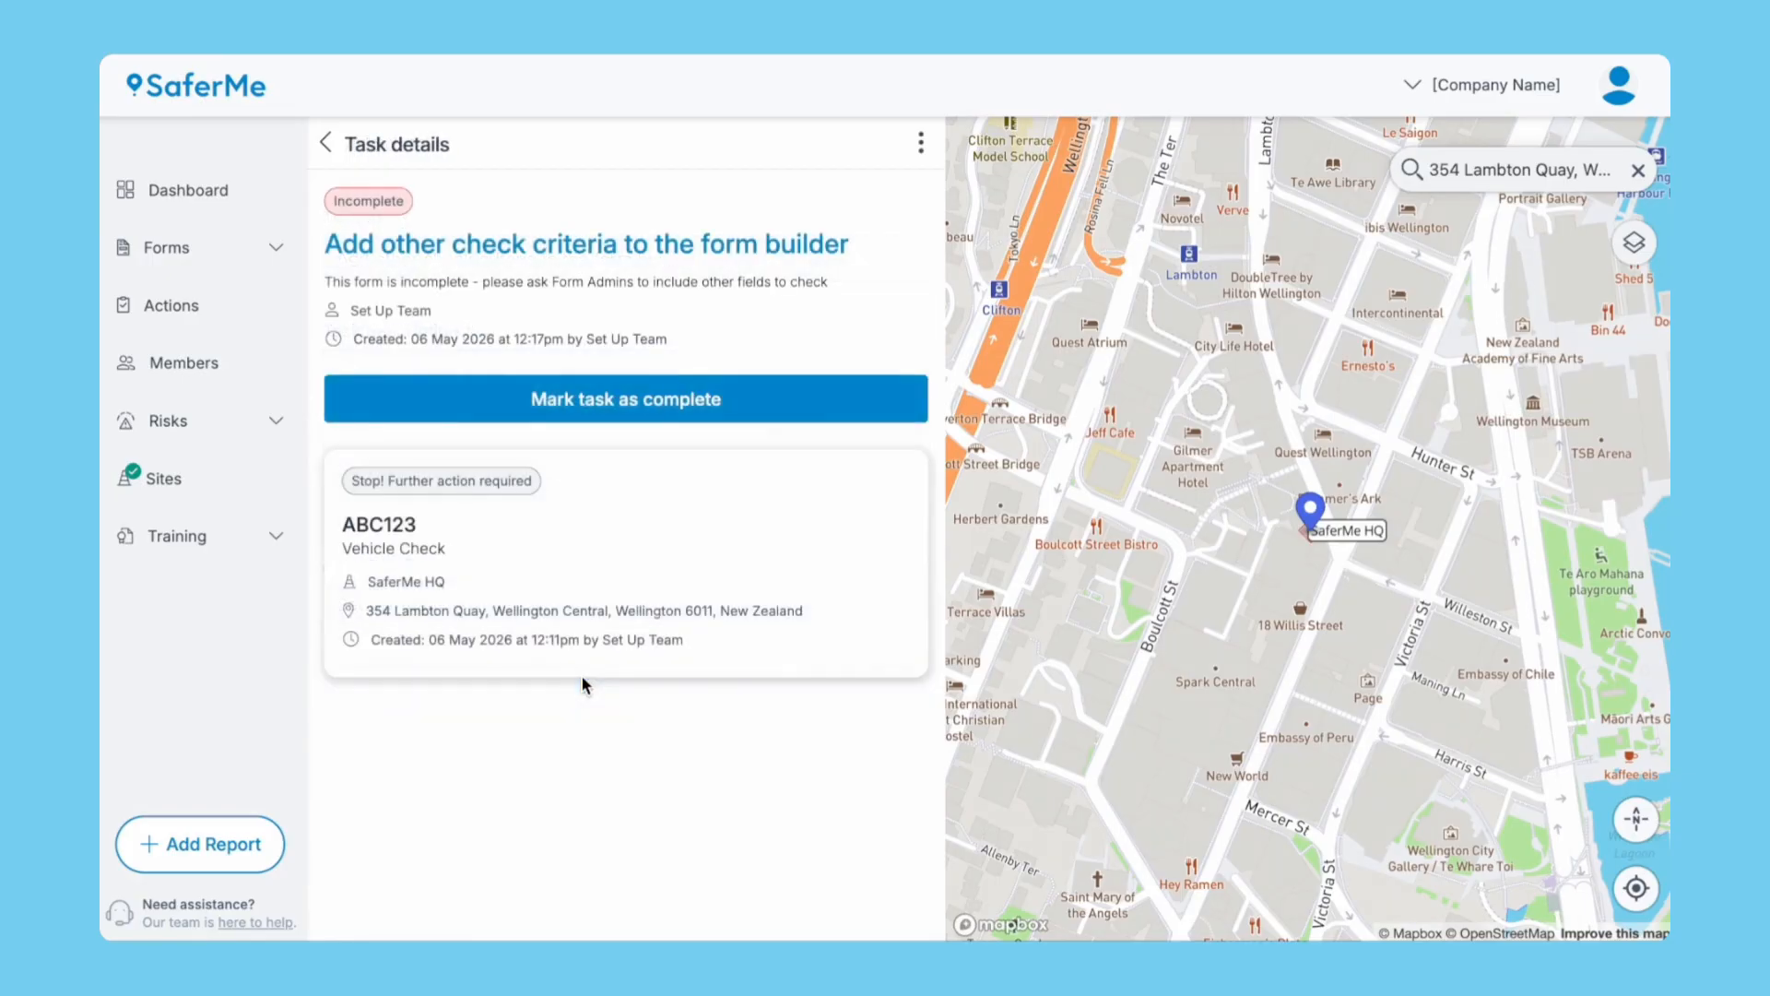
click(329, 148)
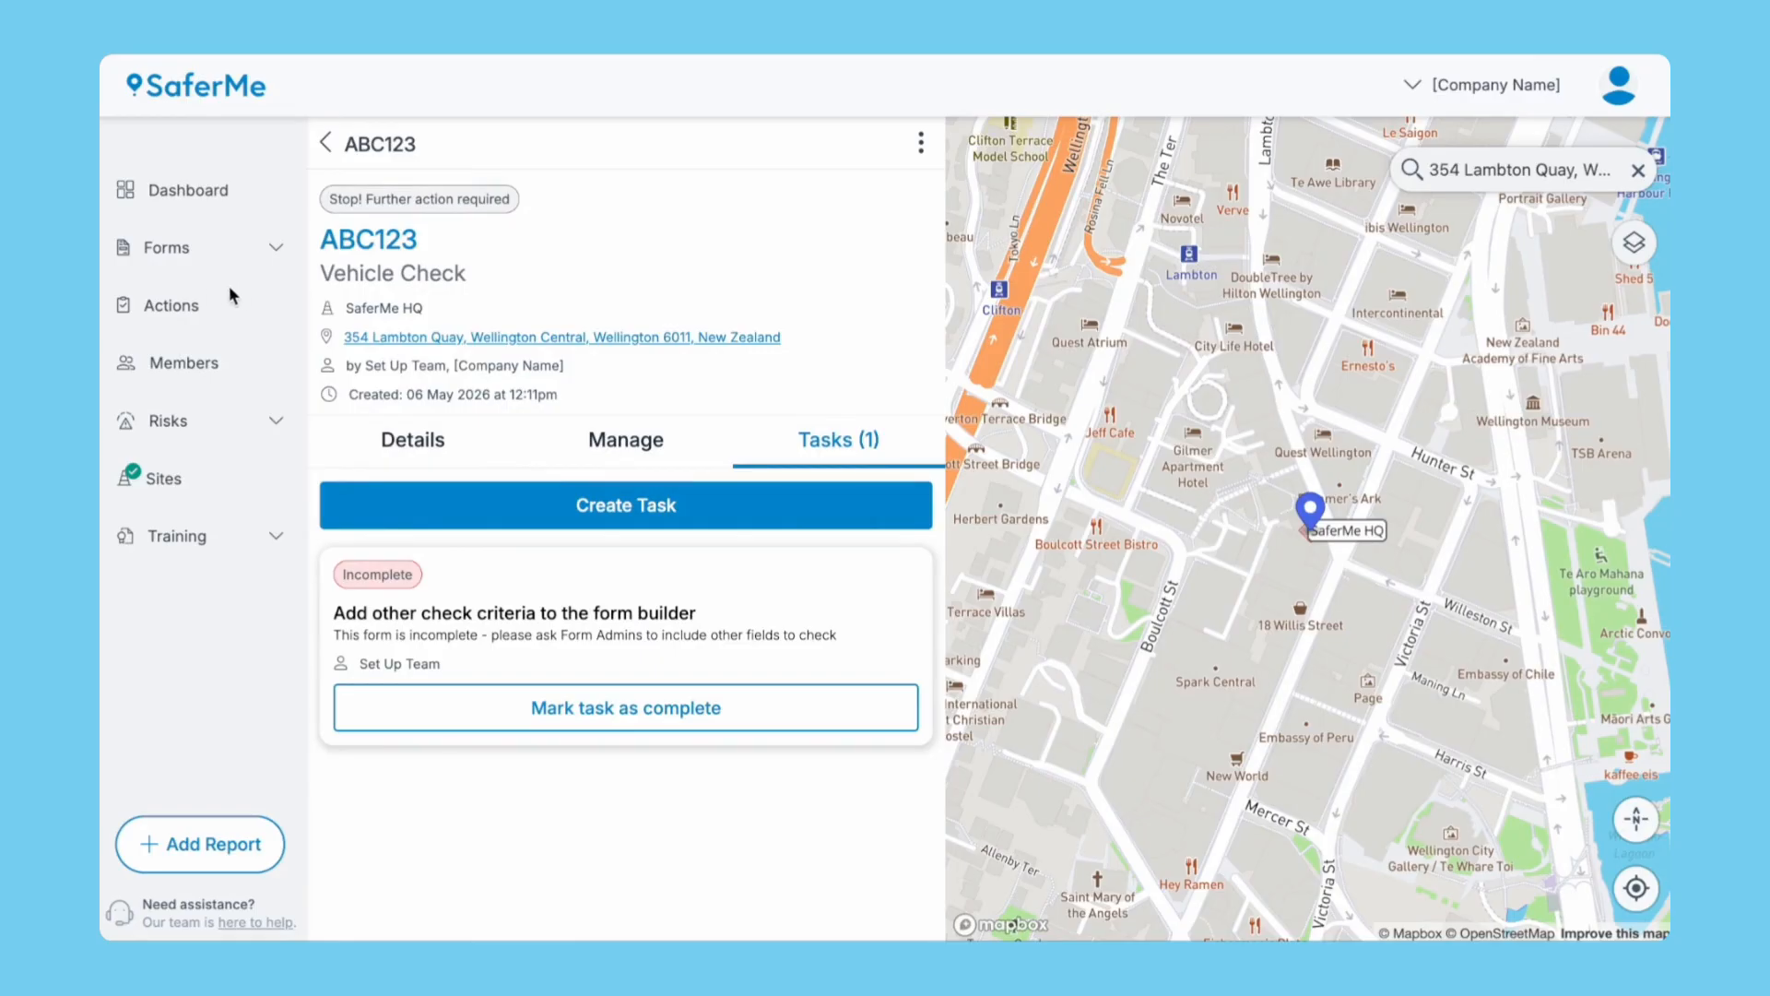
click(176, 307)
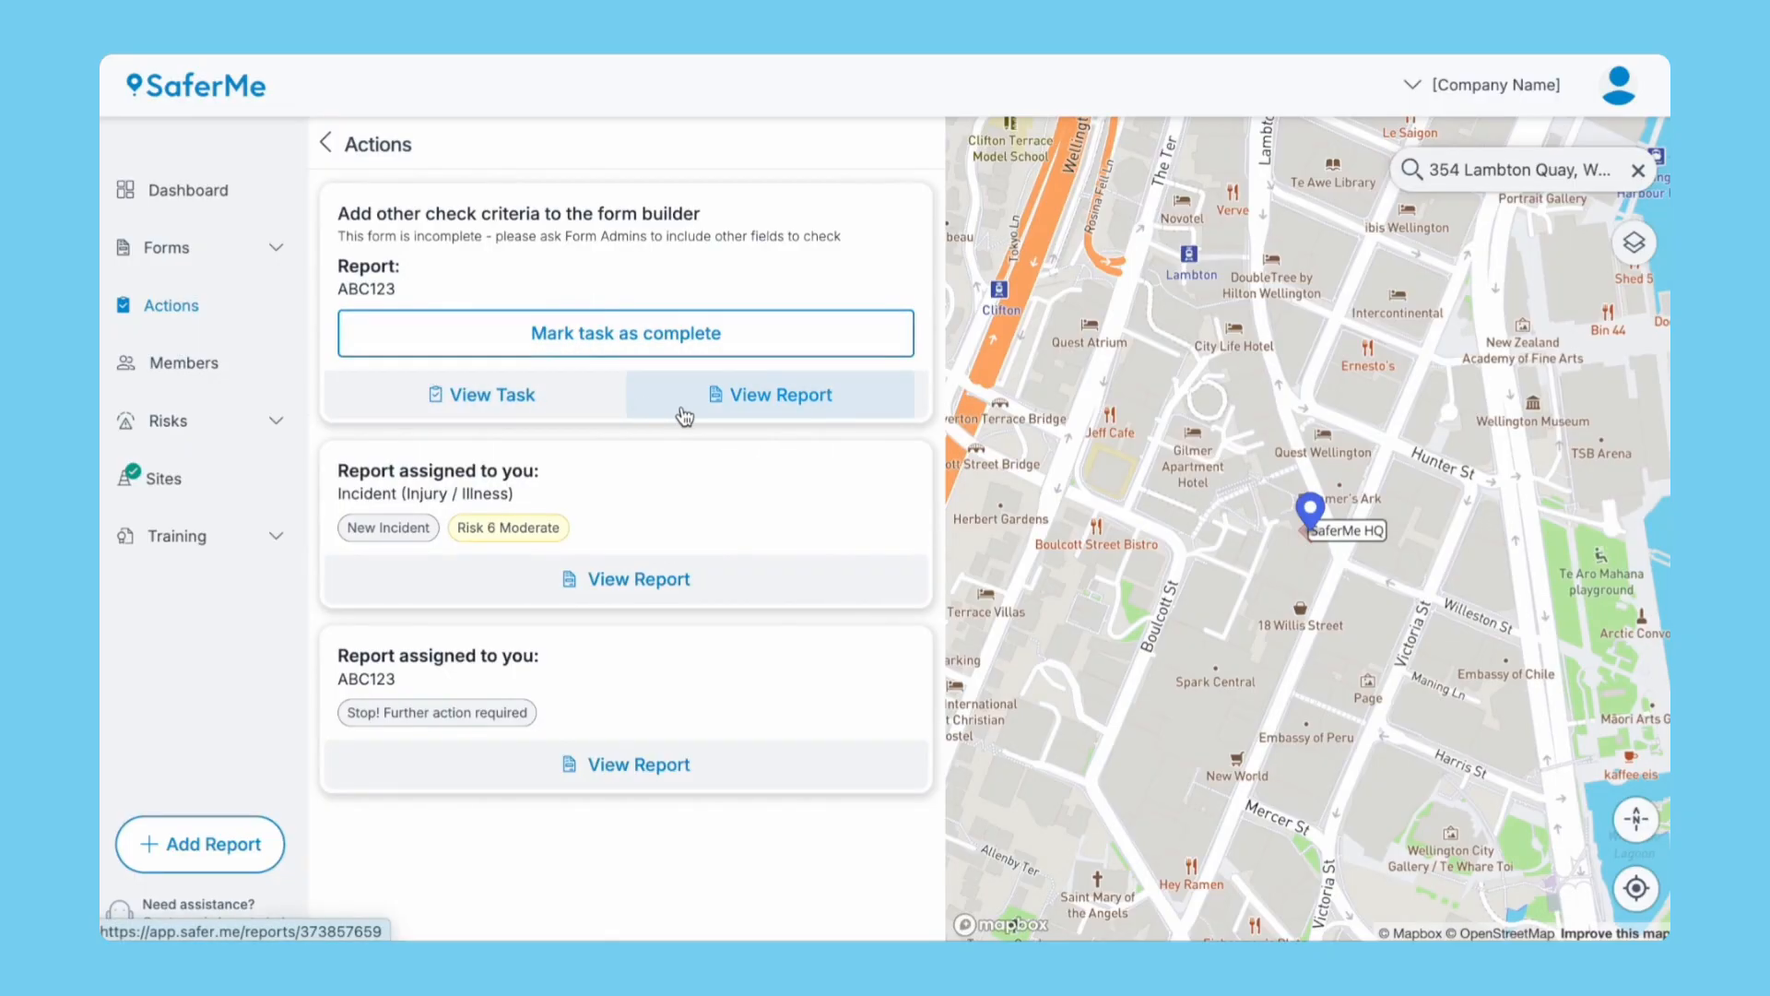
Mark the form-builder task complete and reopen the ABC123 Vehicle Check report.
click(218, 199)
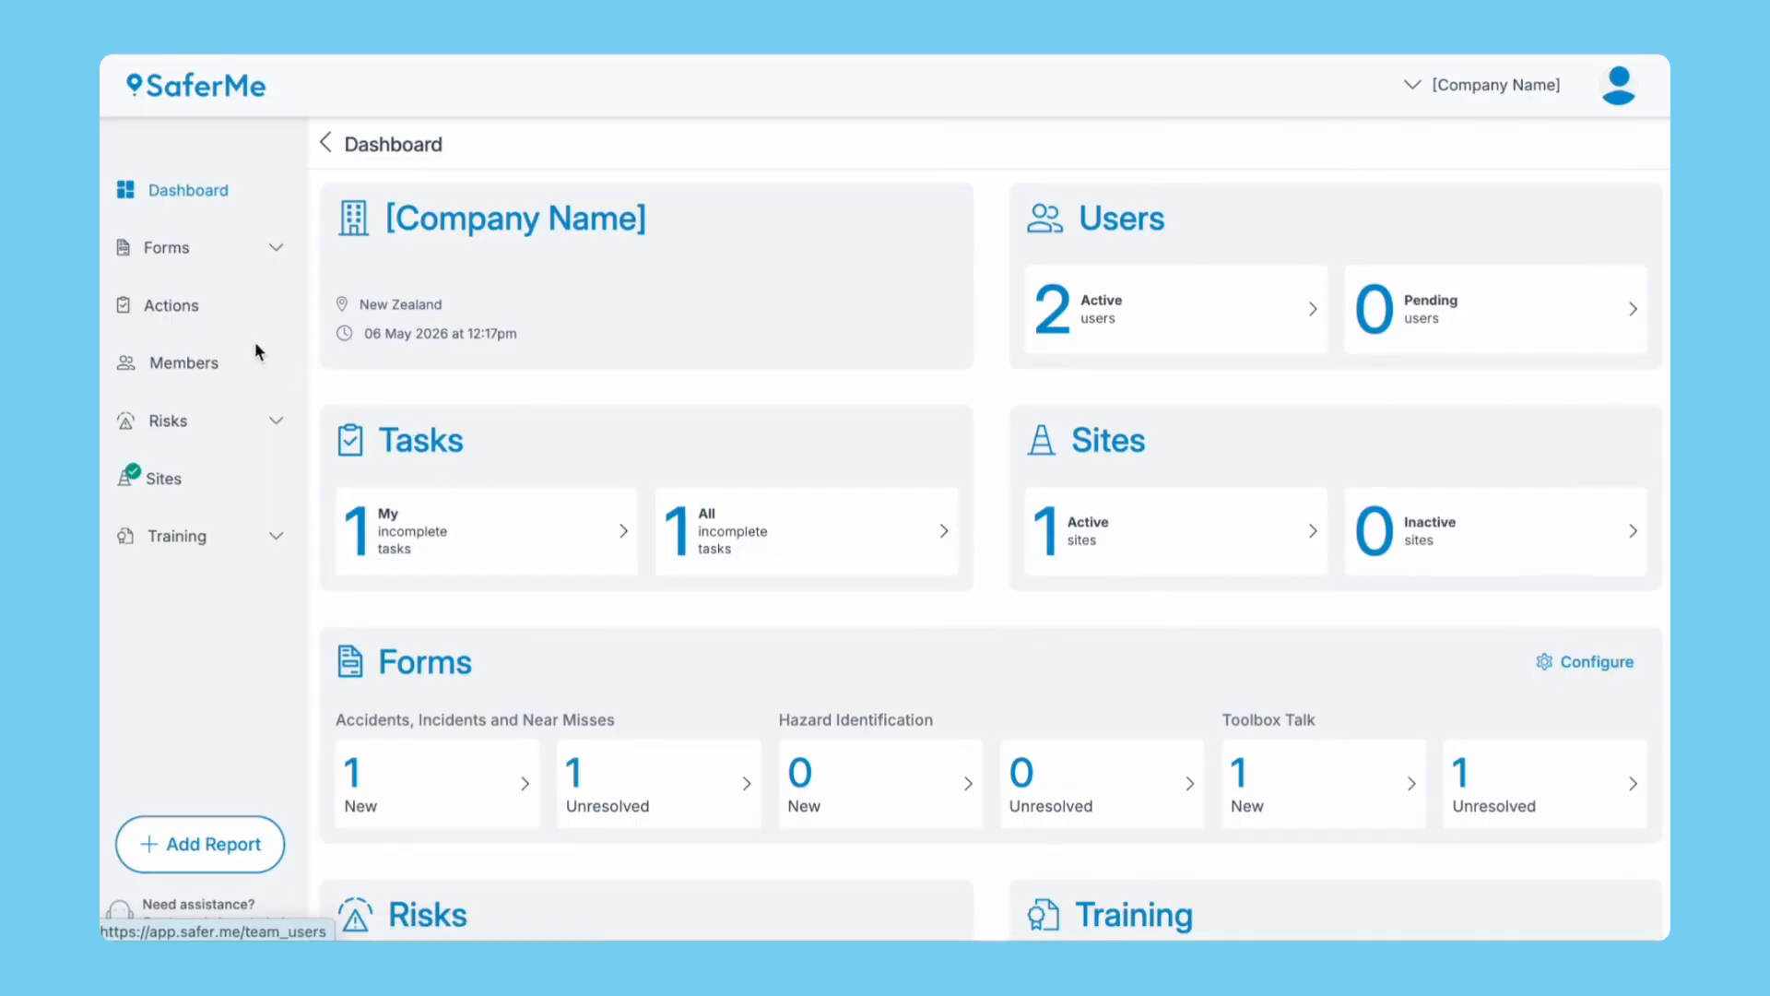
click(191, 310)
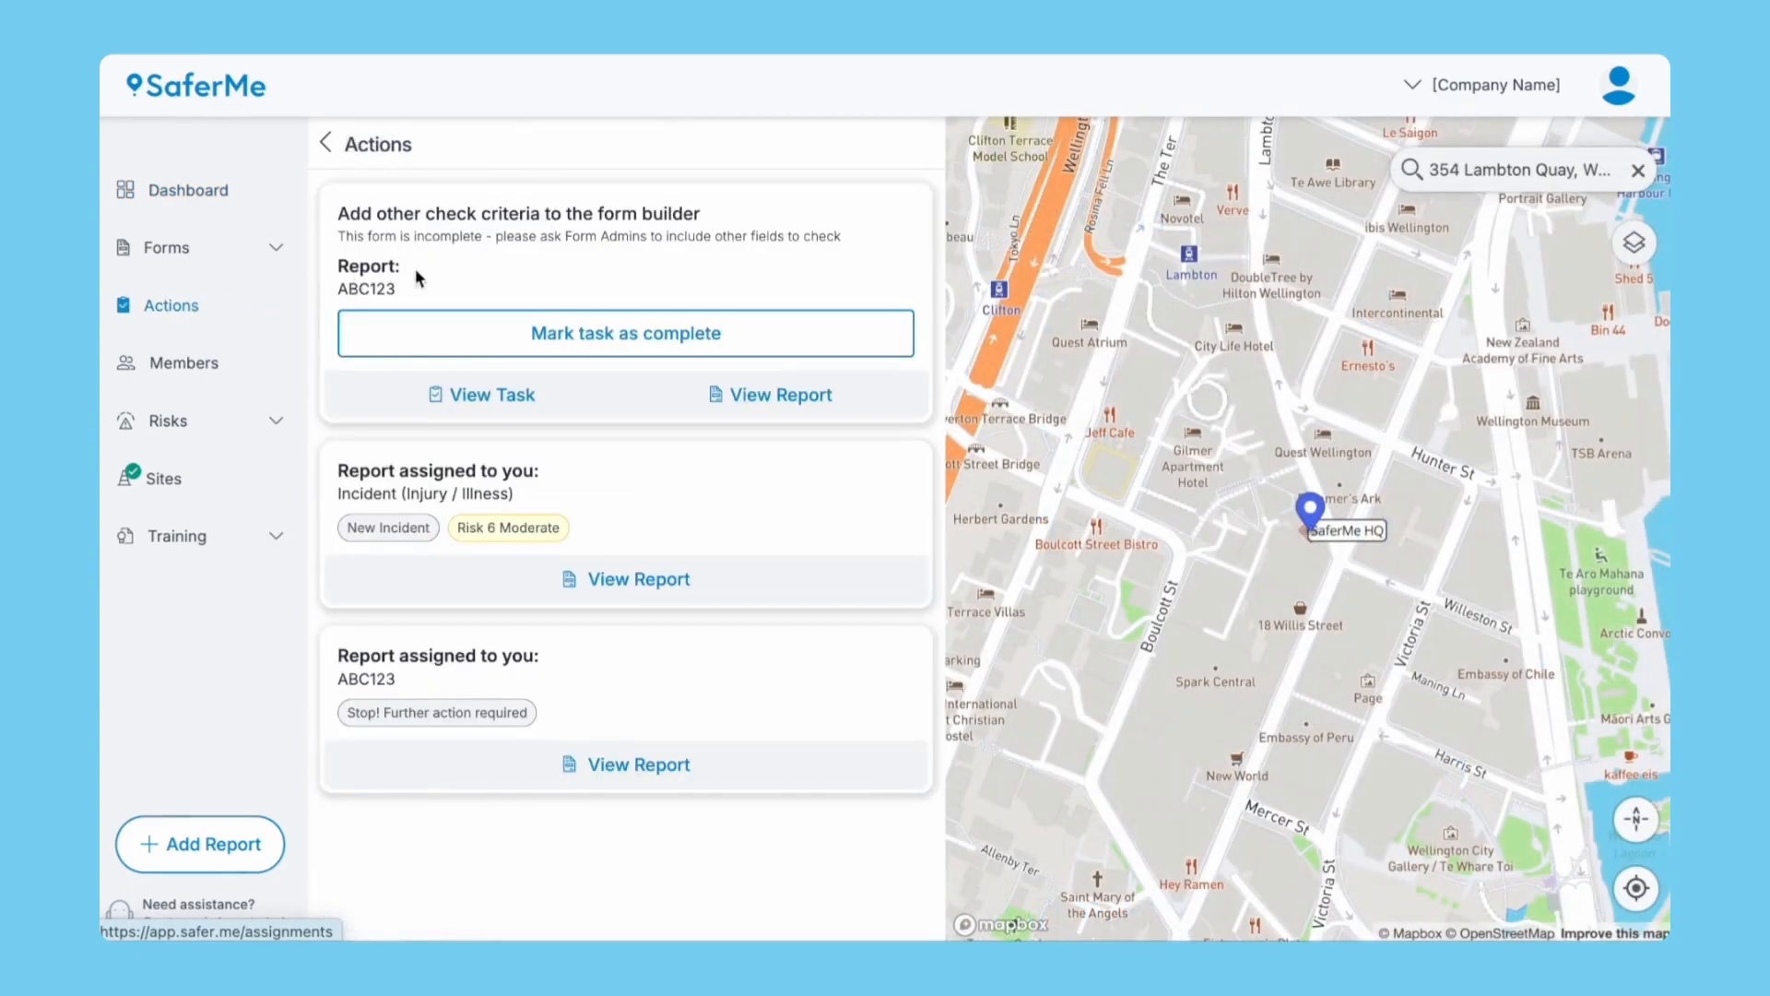
click(545, 336)
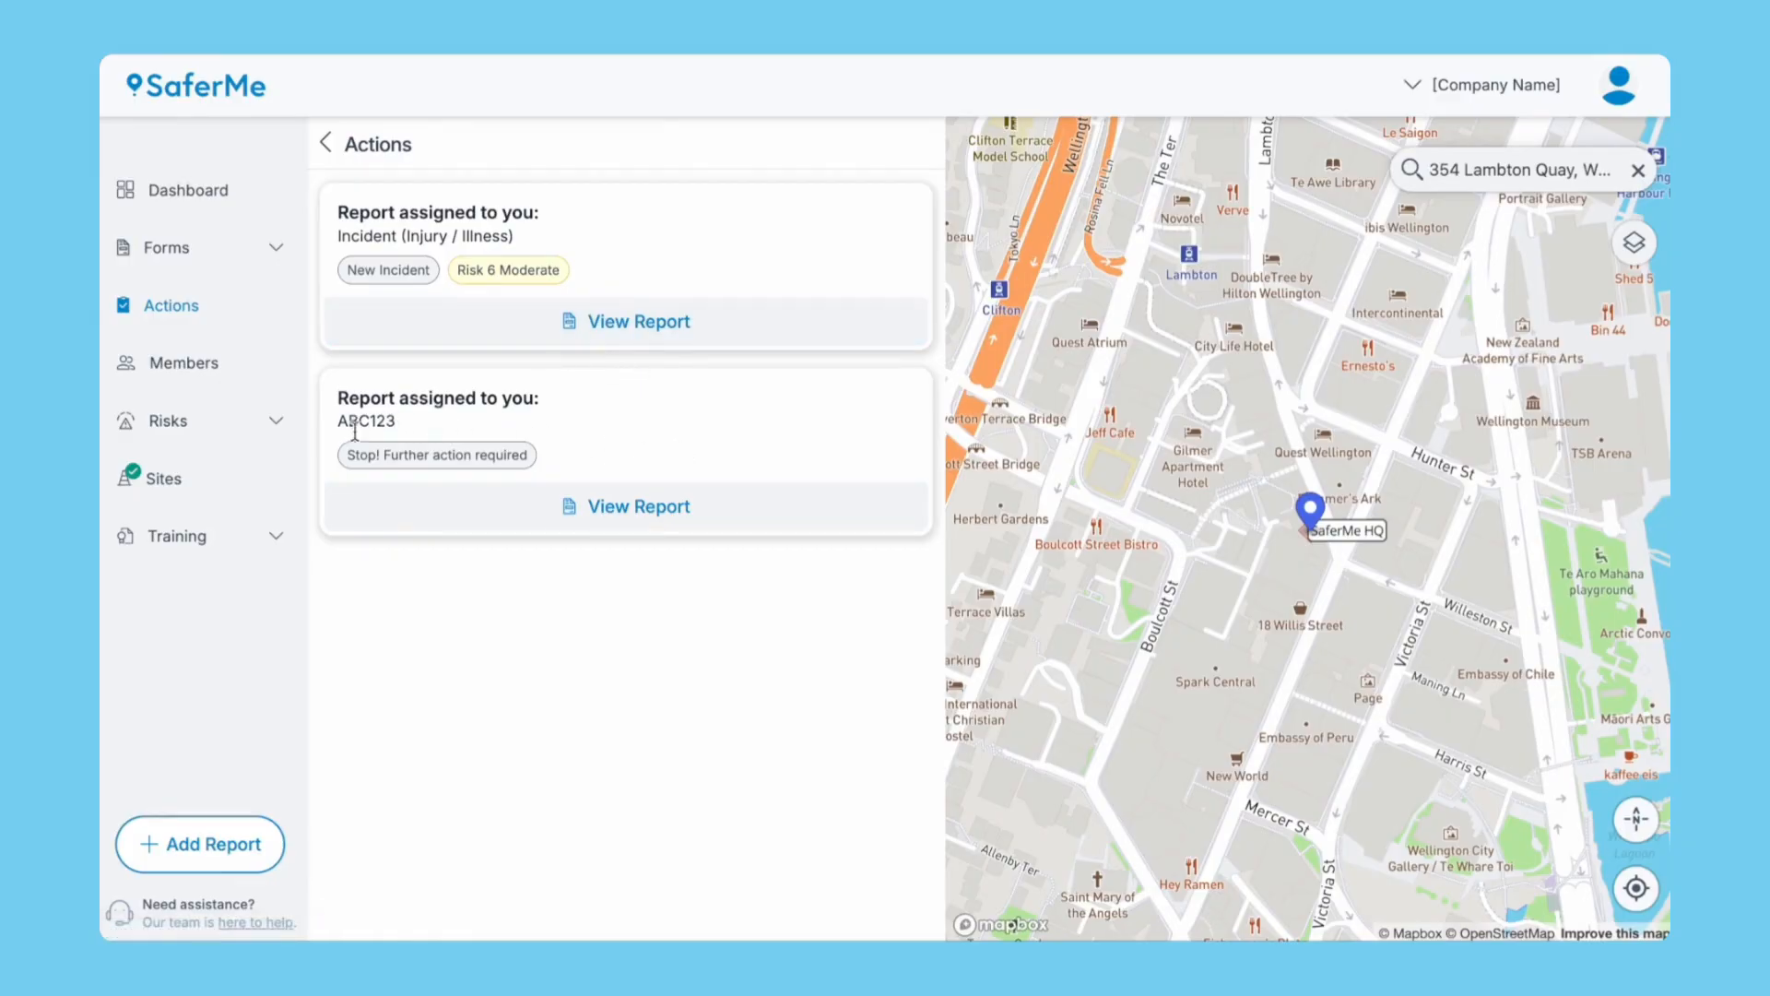
click(627, 507)
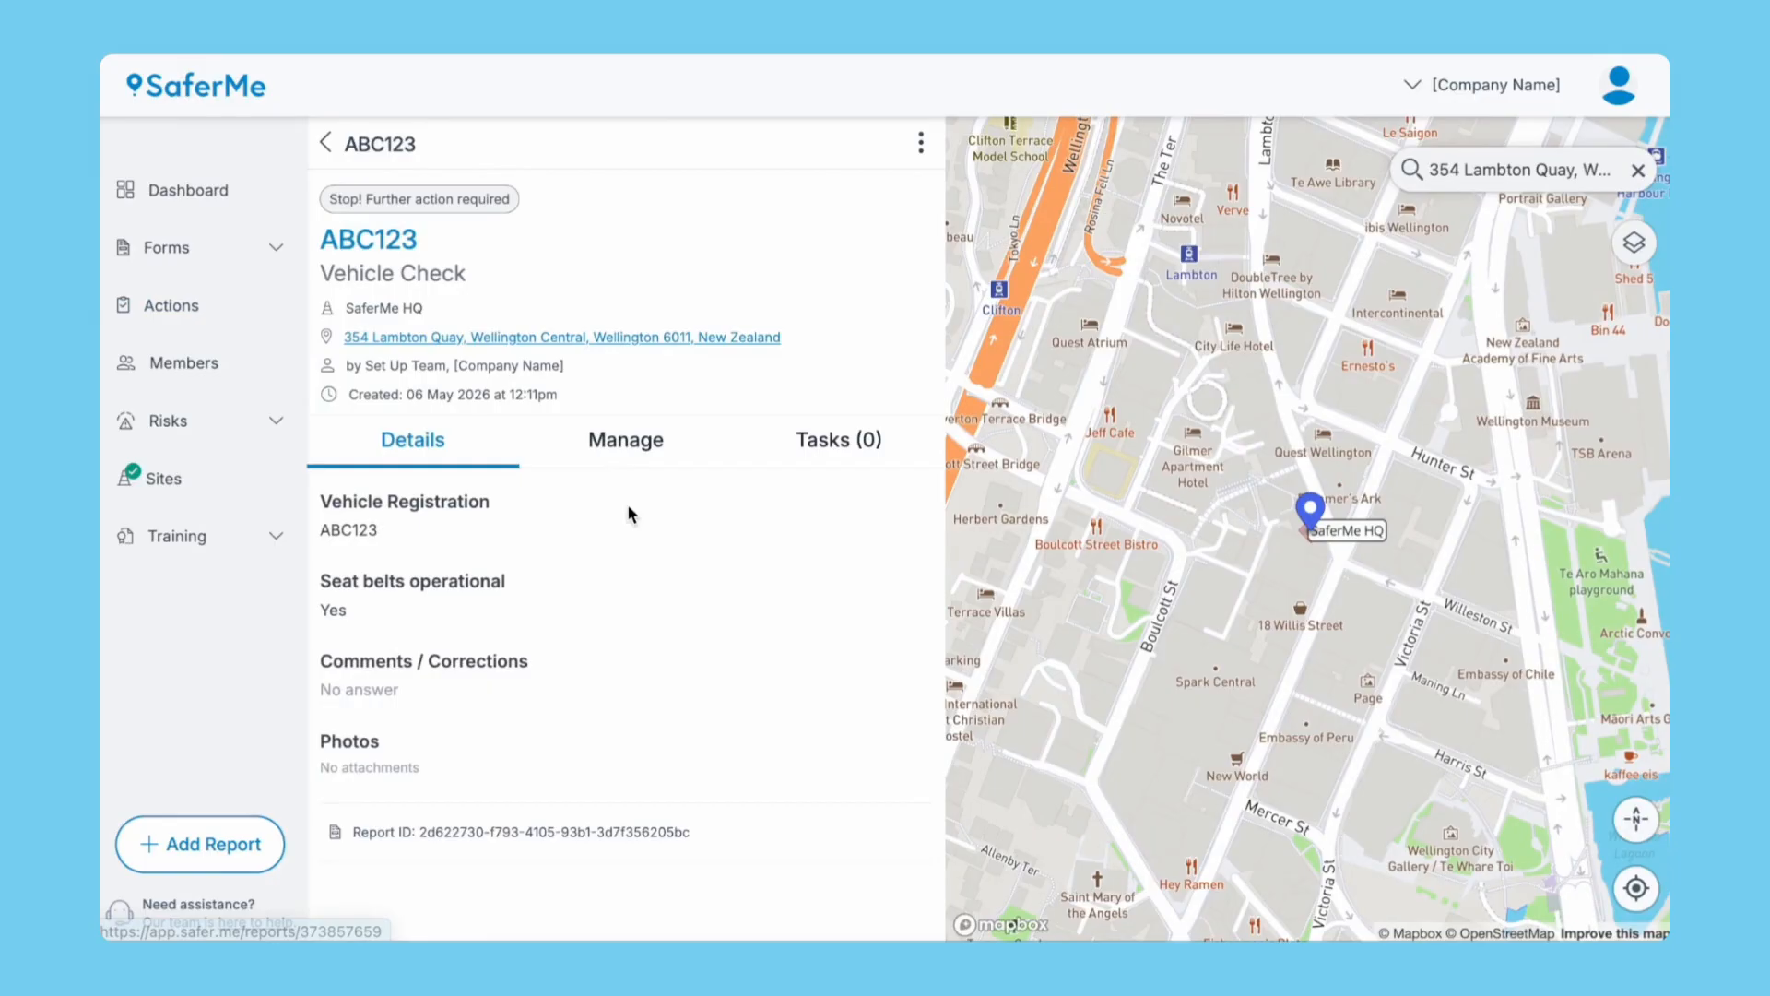
Change the ABC123 report's state to Good to go! and save it.
click(631, 441)
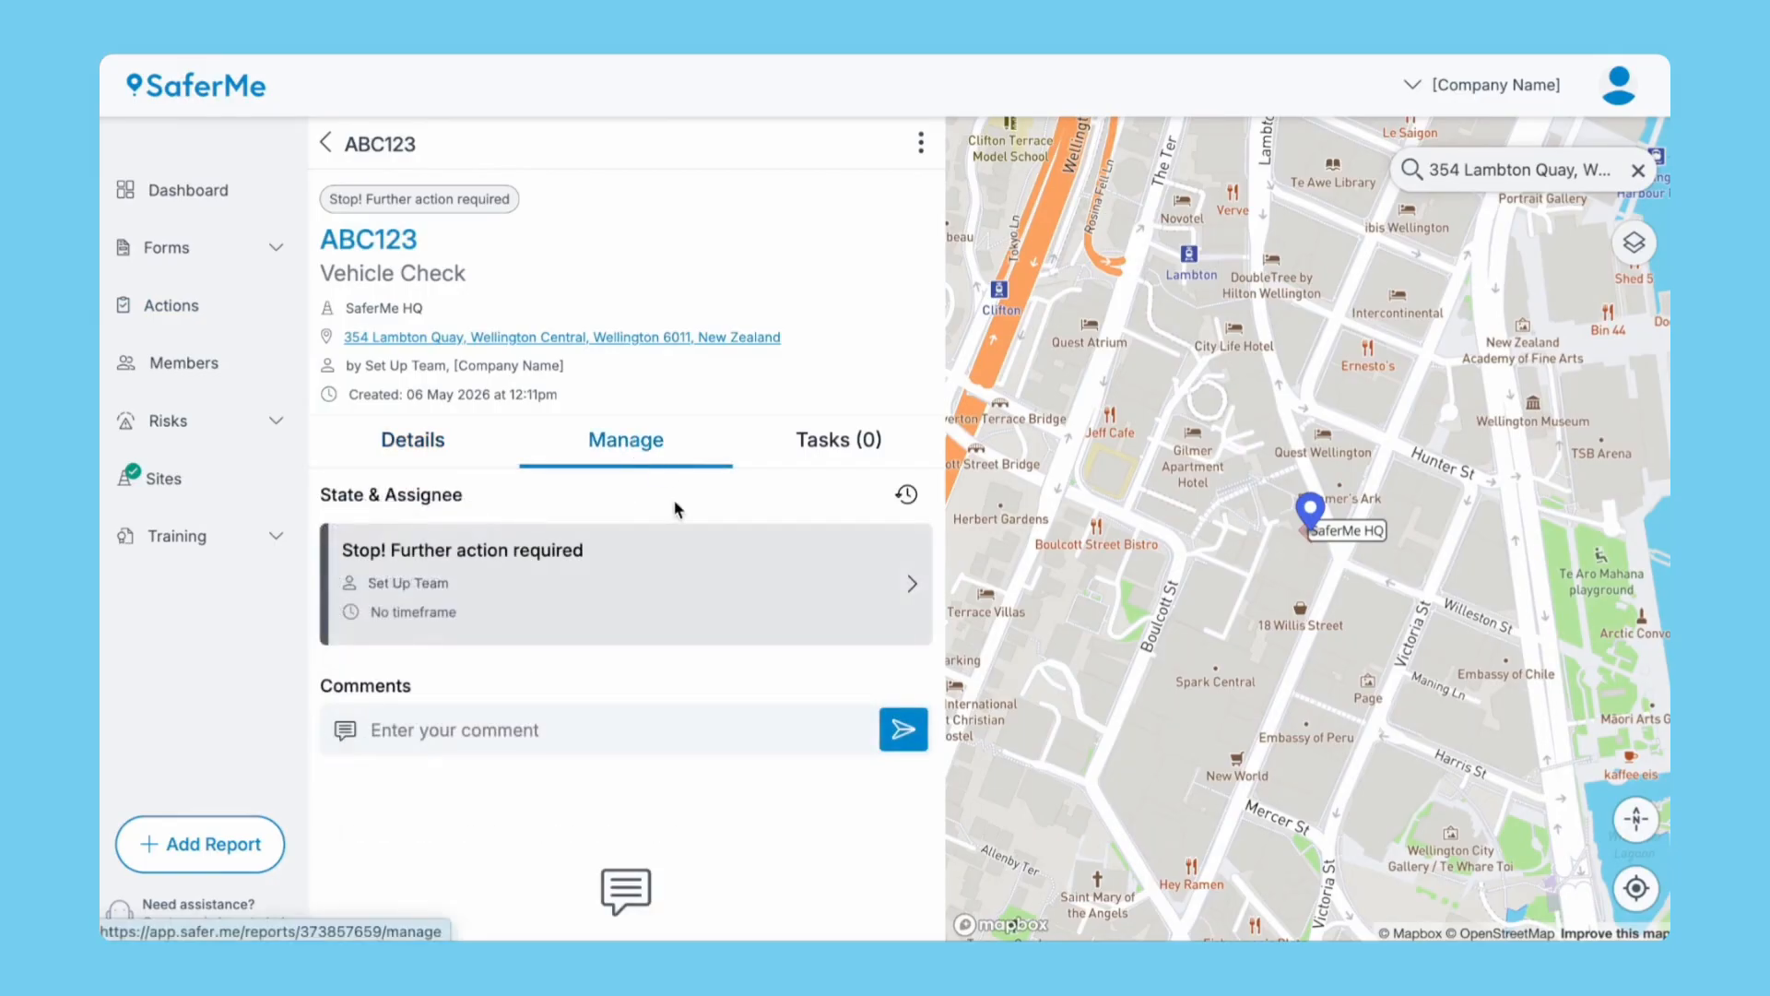
click(679, 580)
click(619, 262)
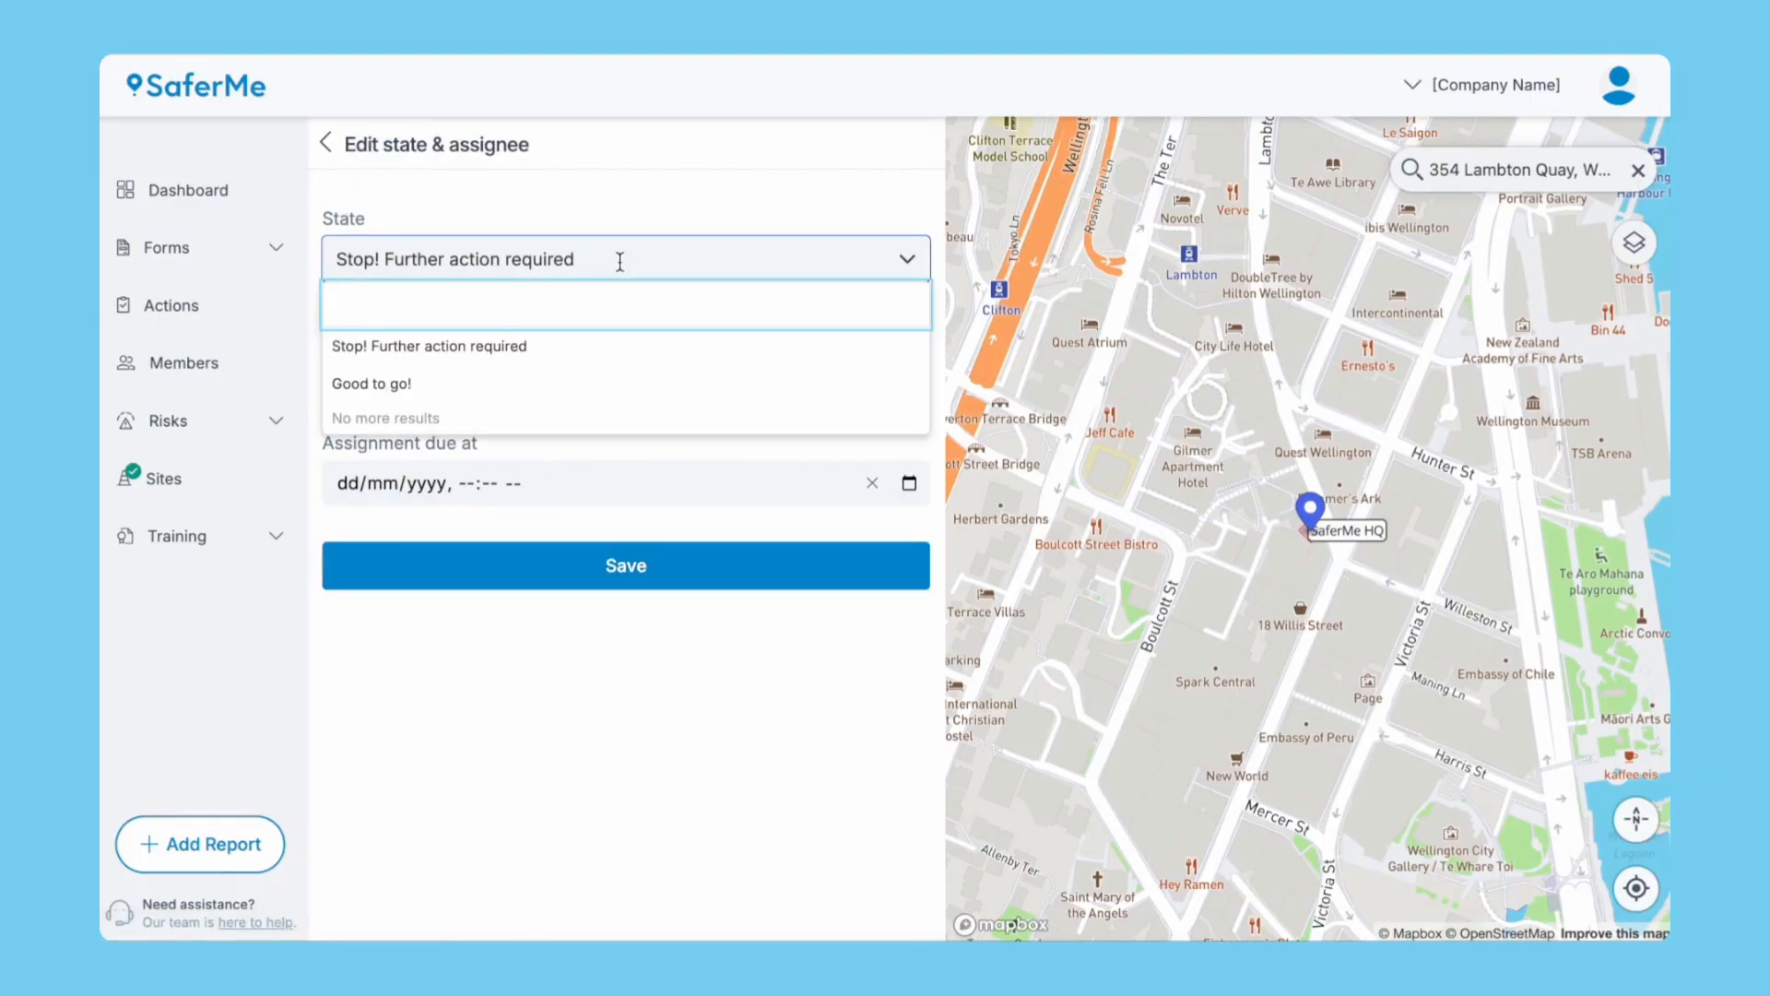
click(537, 383)
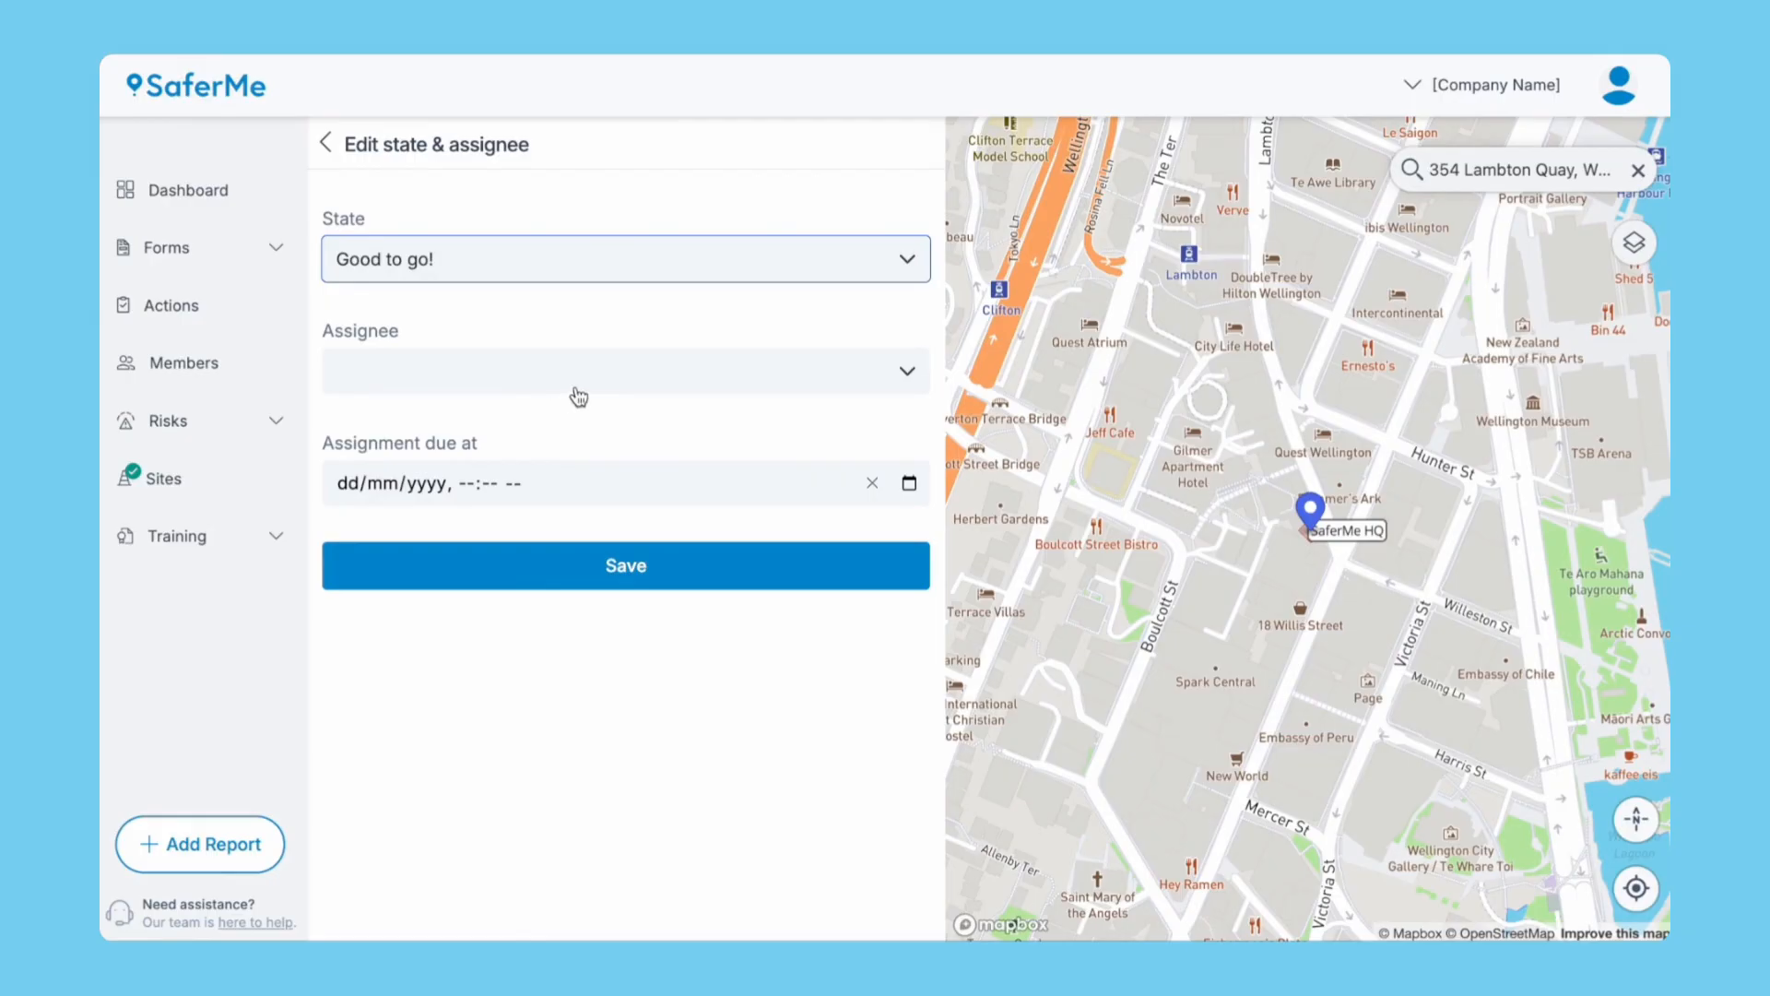
click(620, 567)
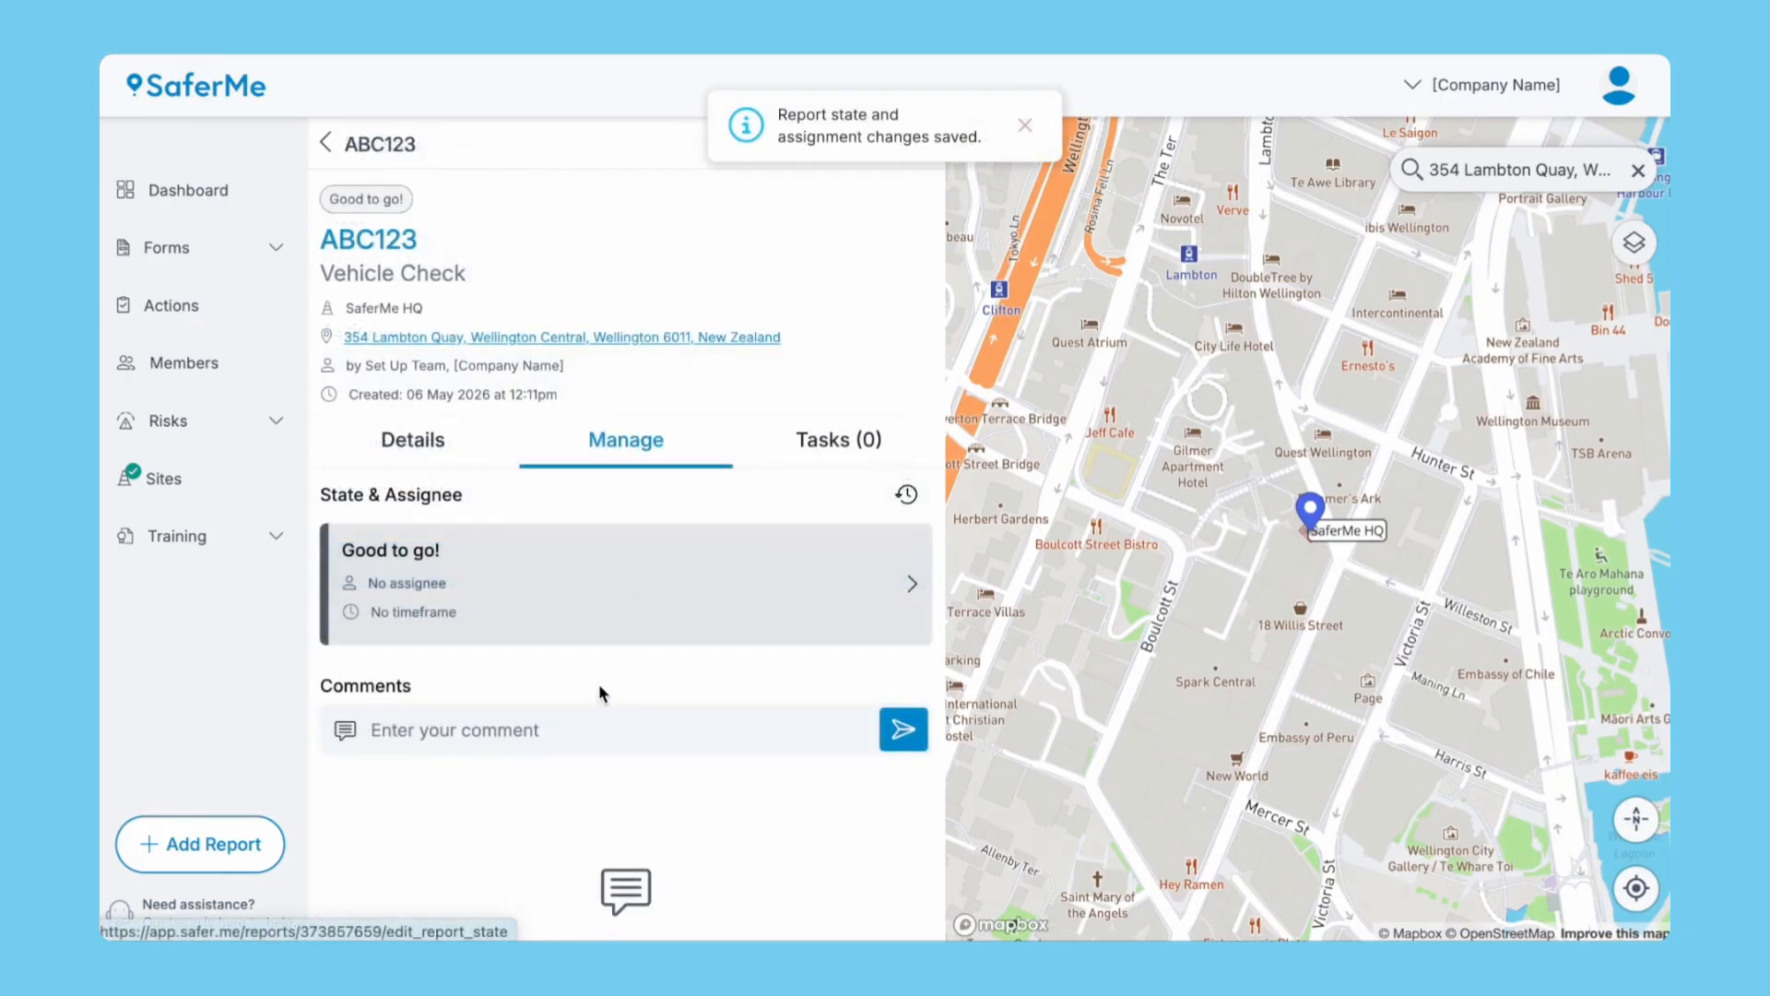
Post the comment 'Form template has been updated', check Tasks, and return to Actions.
click(579, 728)
text(Form template has been updated)
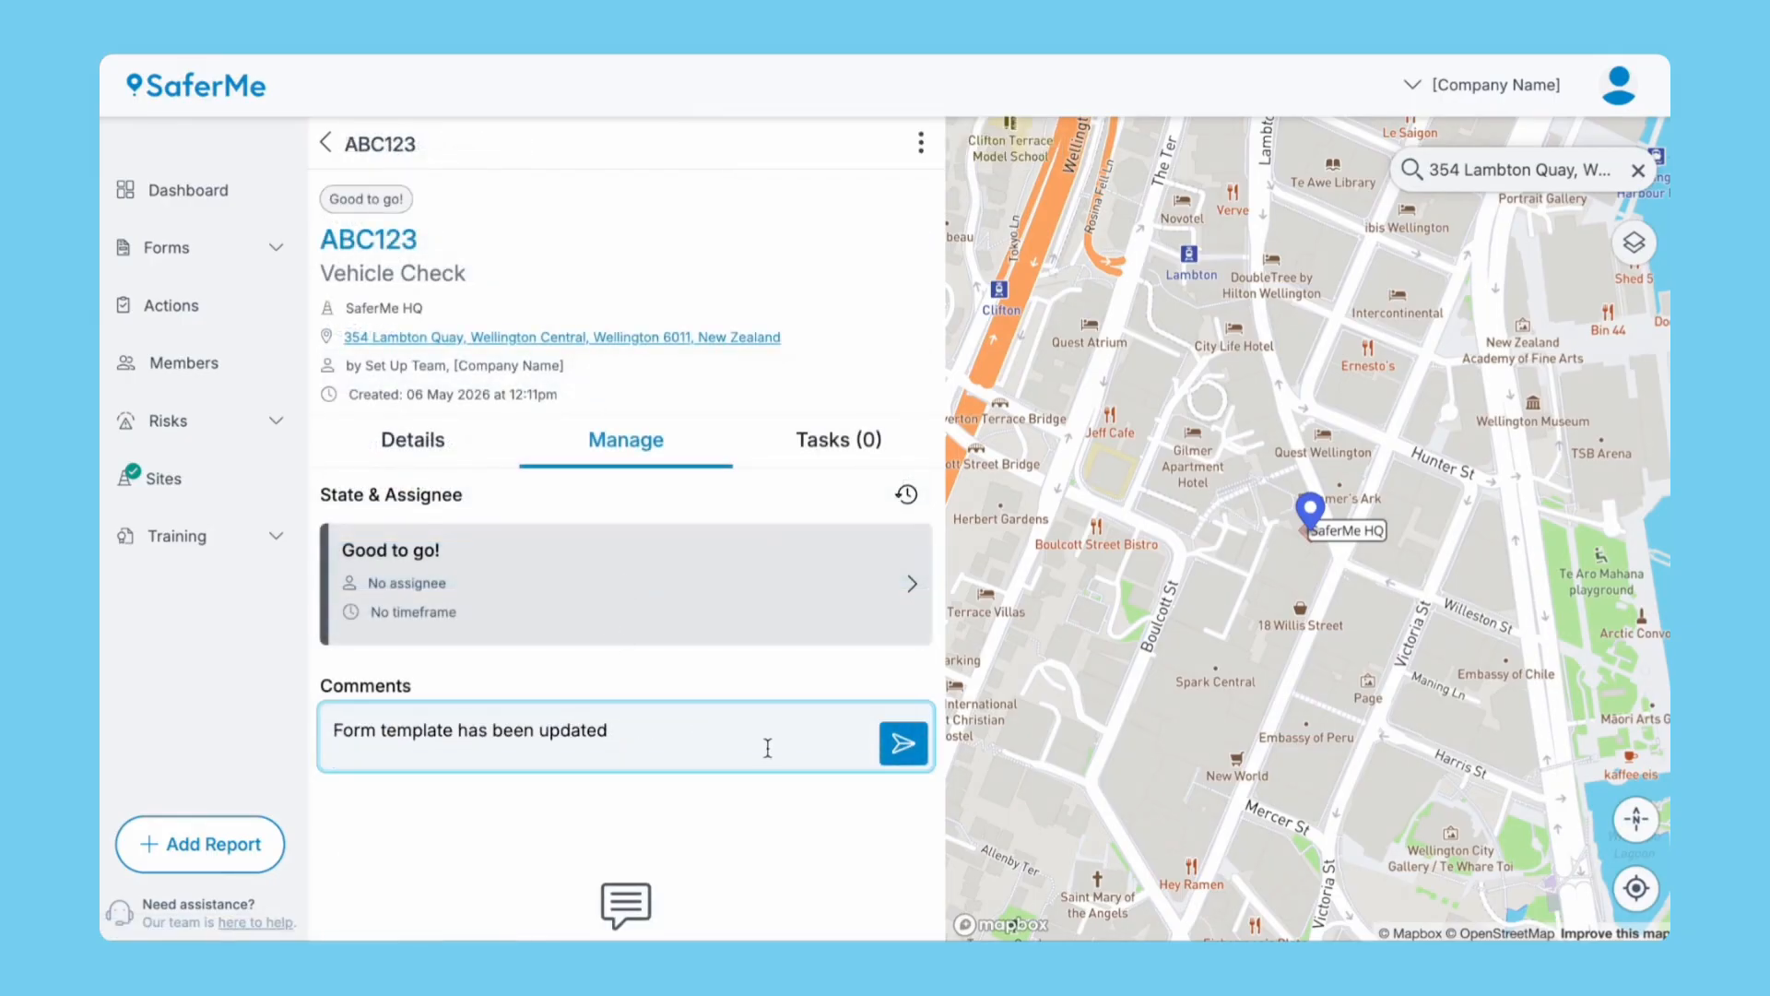
click(905, 745)
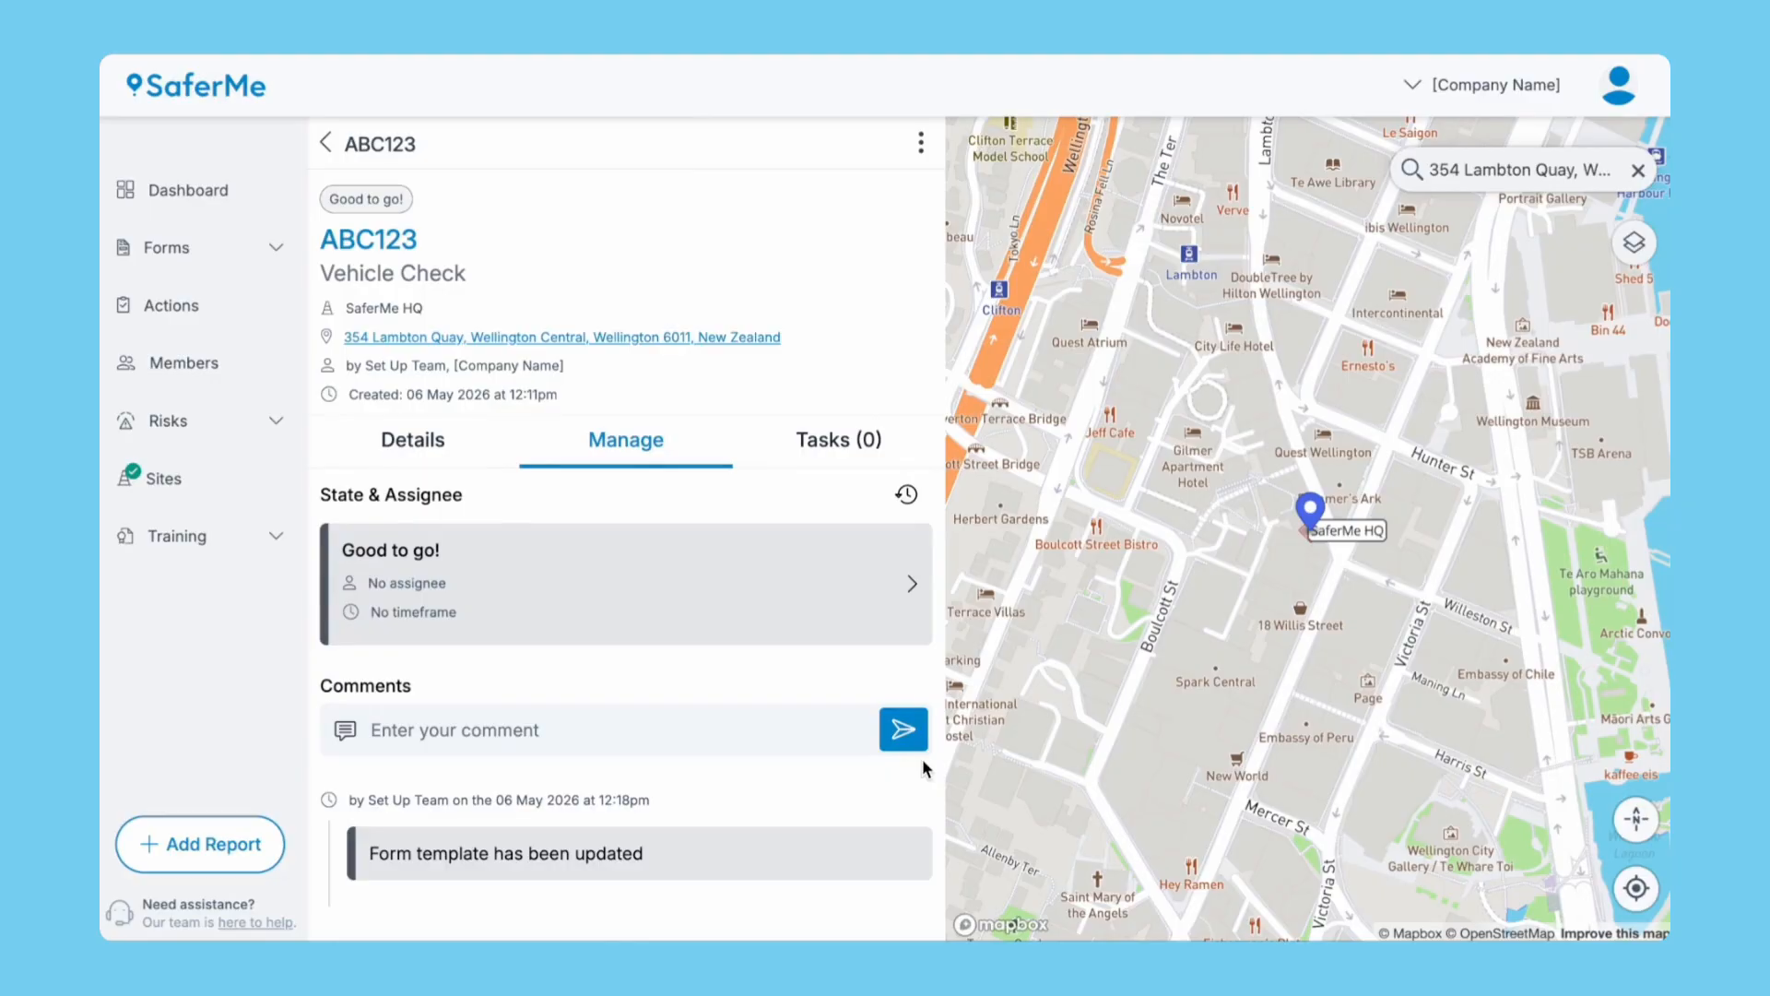
click(866, 439)
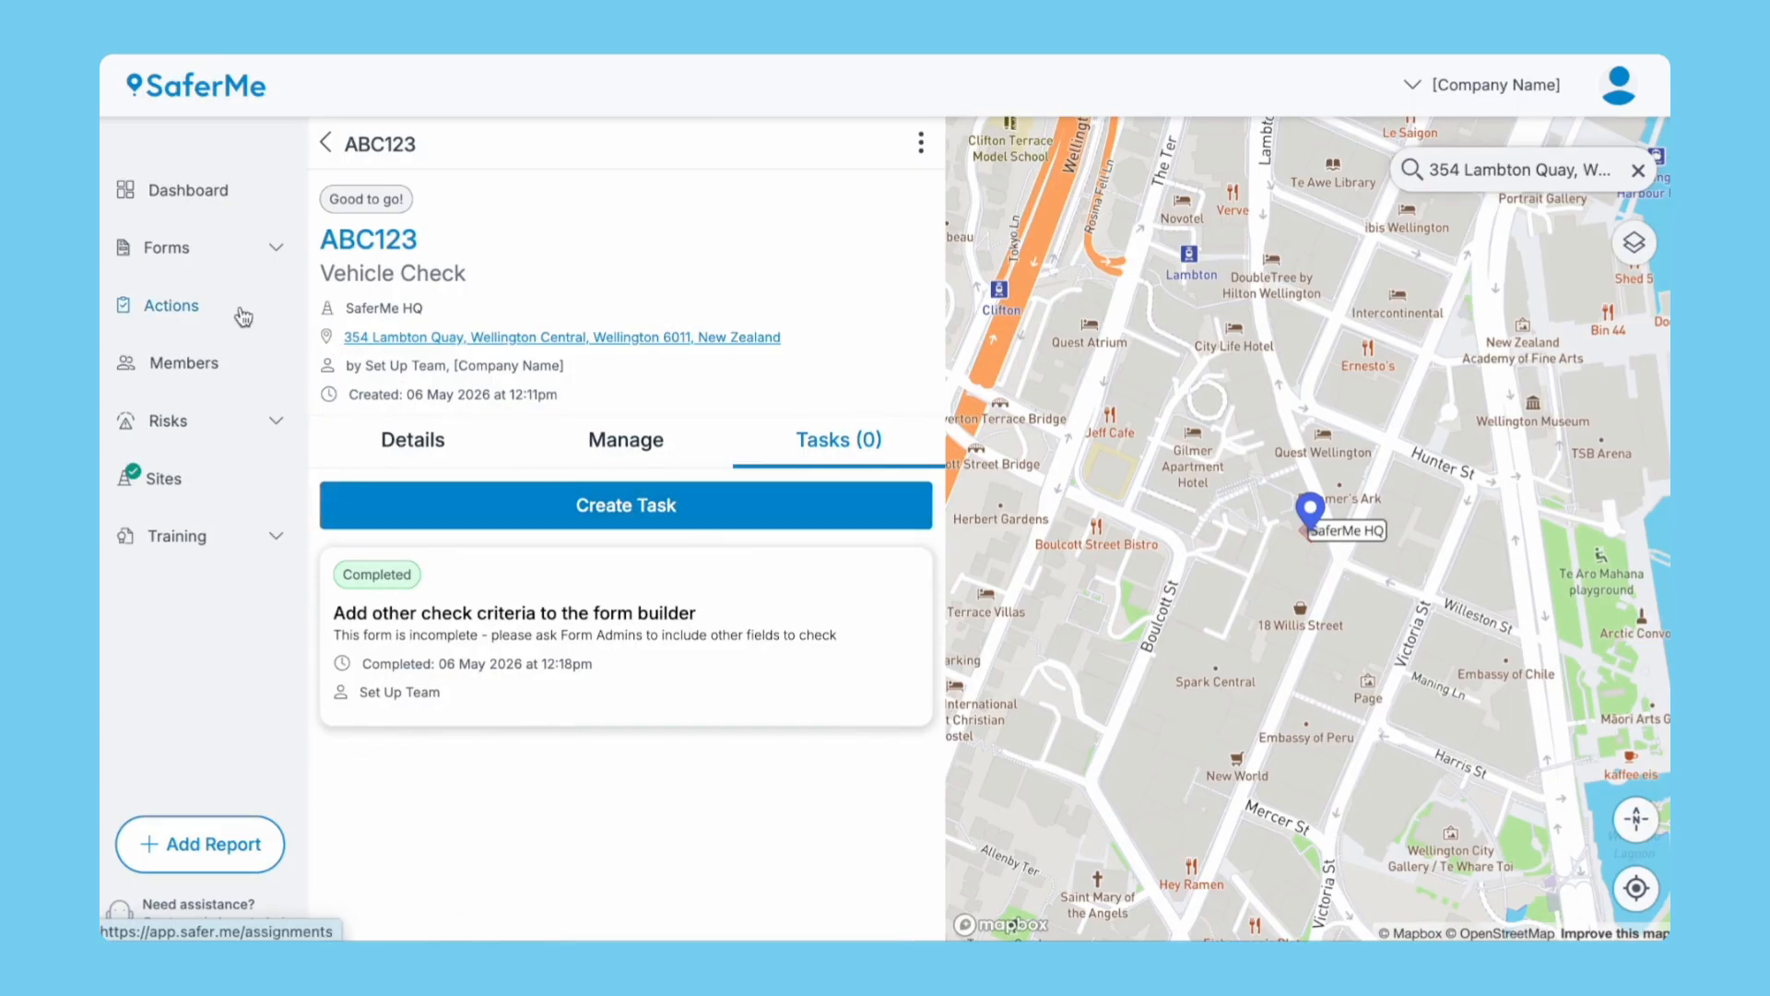
click(187, 305)
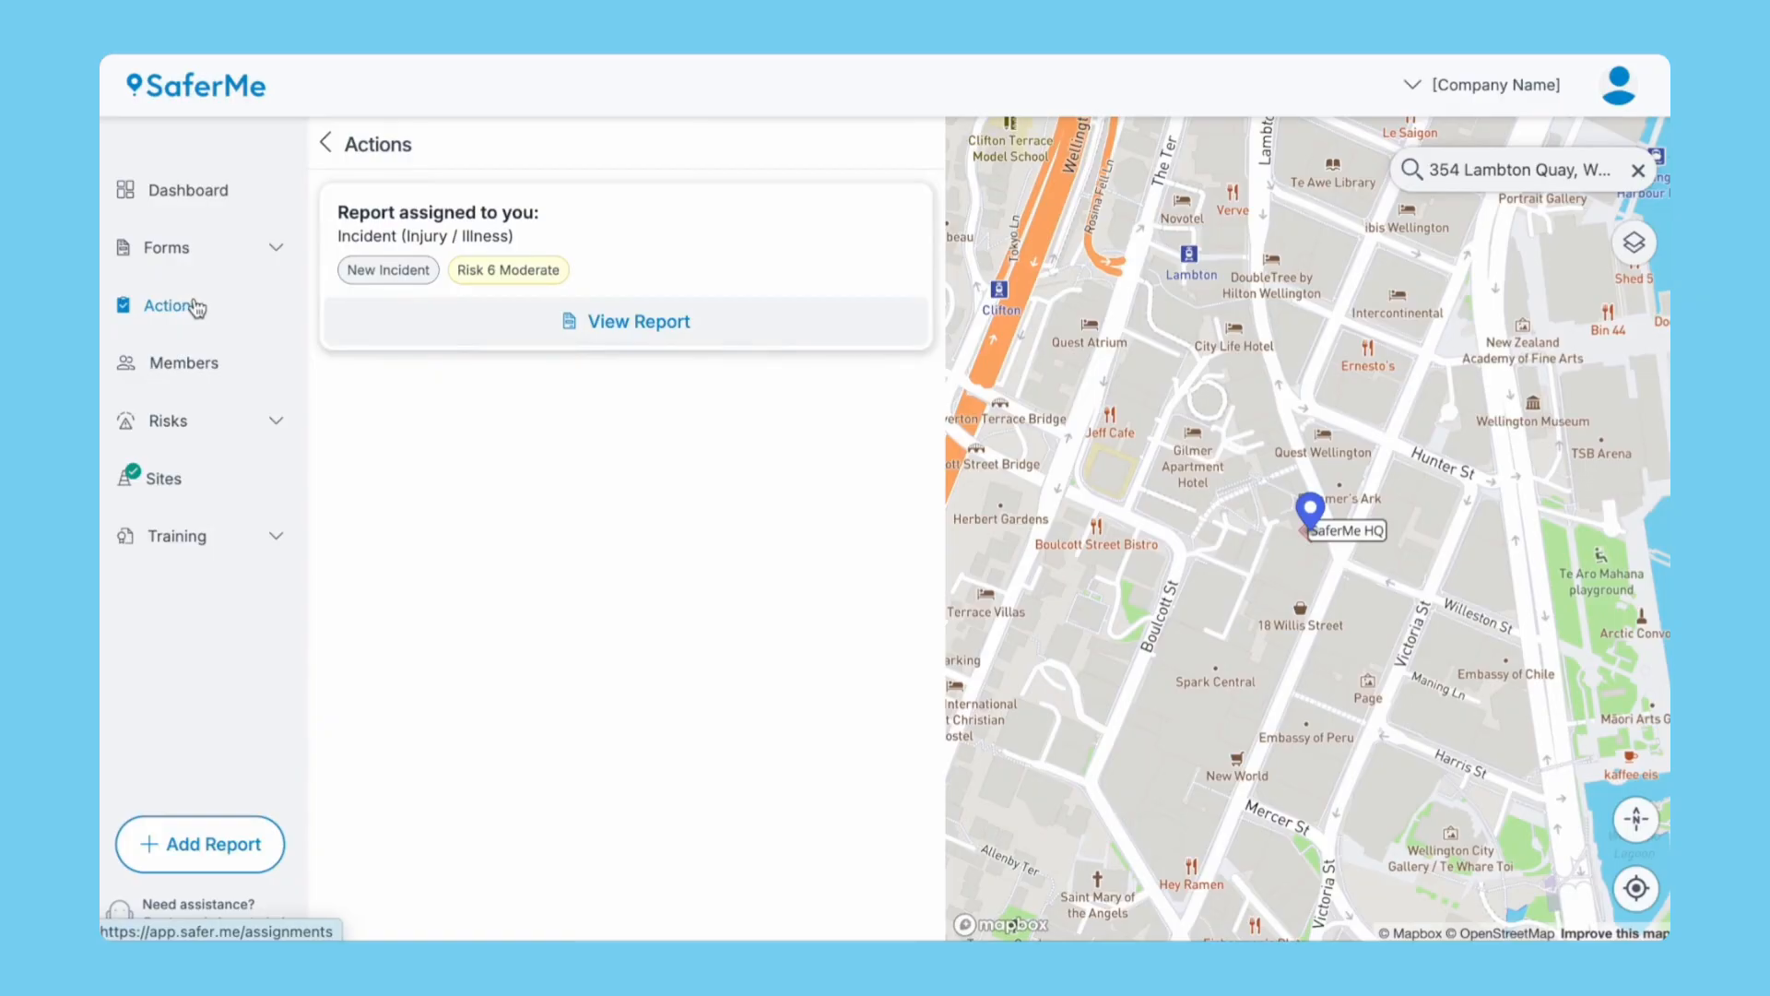
Open the Incident (Injury / Illness) report, look it over, and switch it to editing.
click(657, 330)
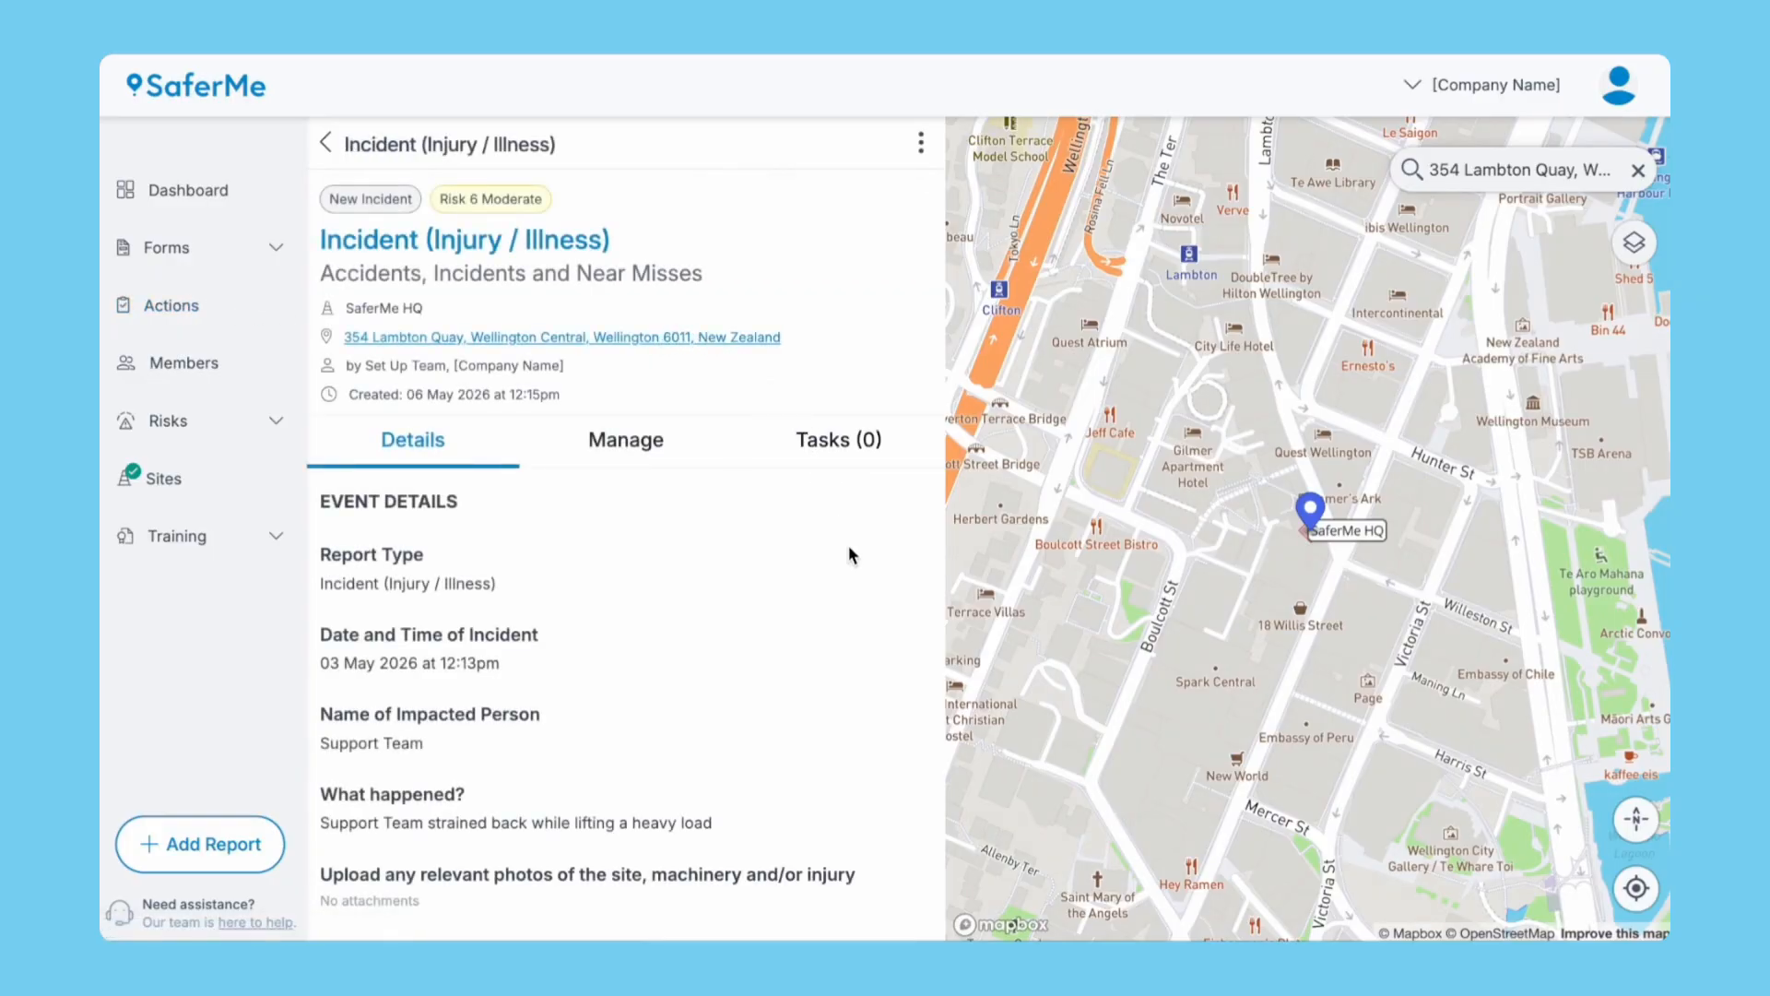
scroll(849, 550, down, 6)
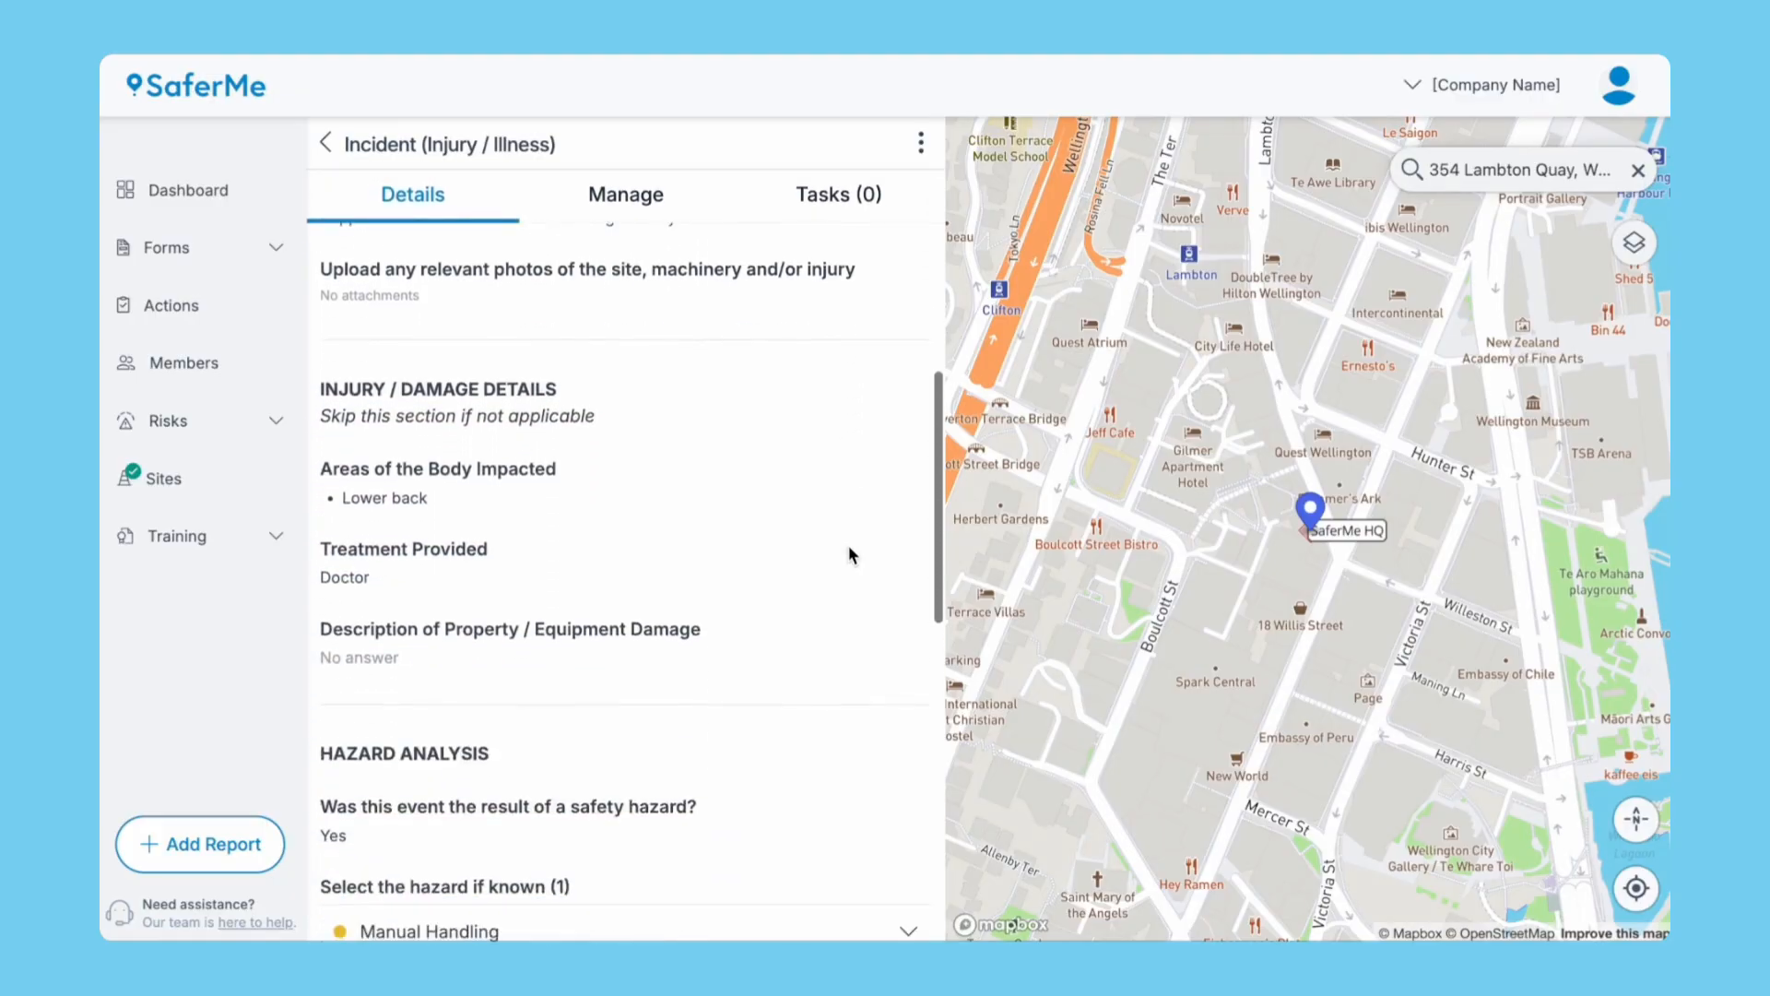
scroll(849, 549, down, 8)
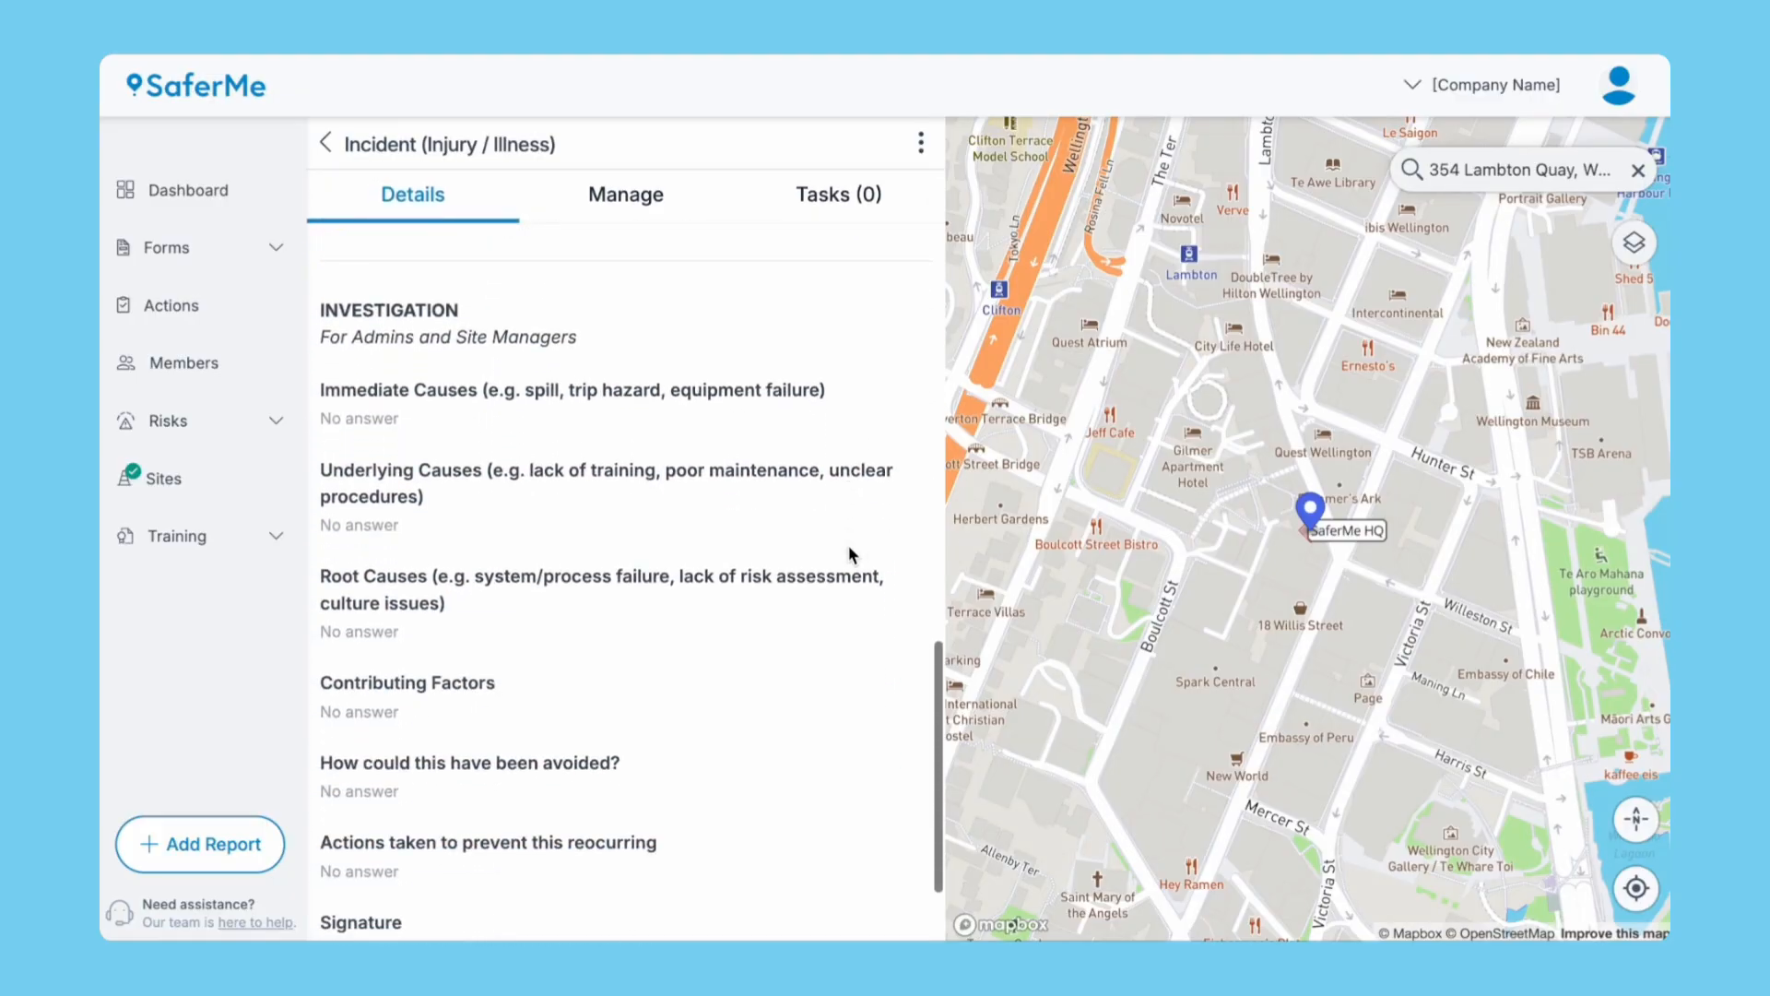
scroll(697, 775, down, 1)
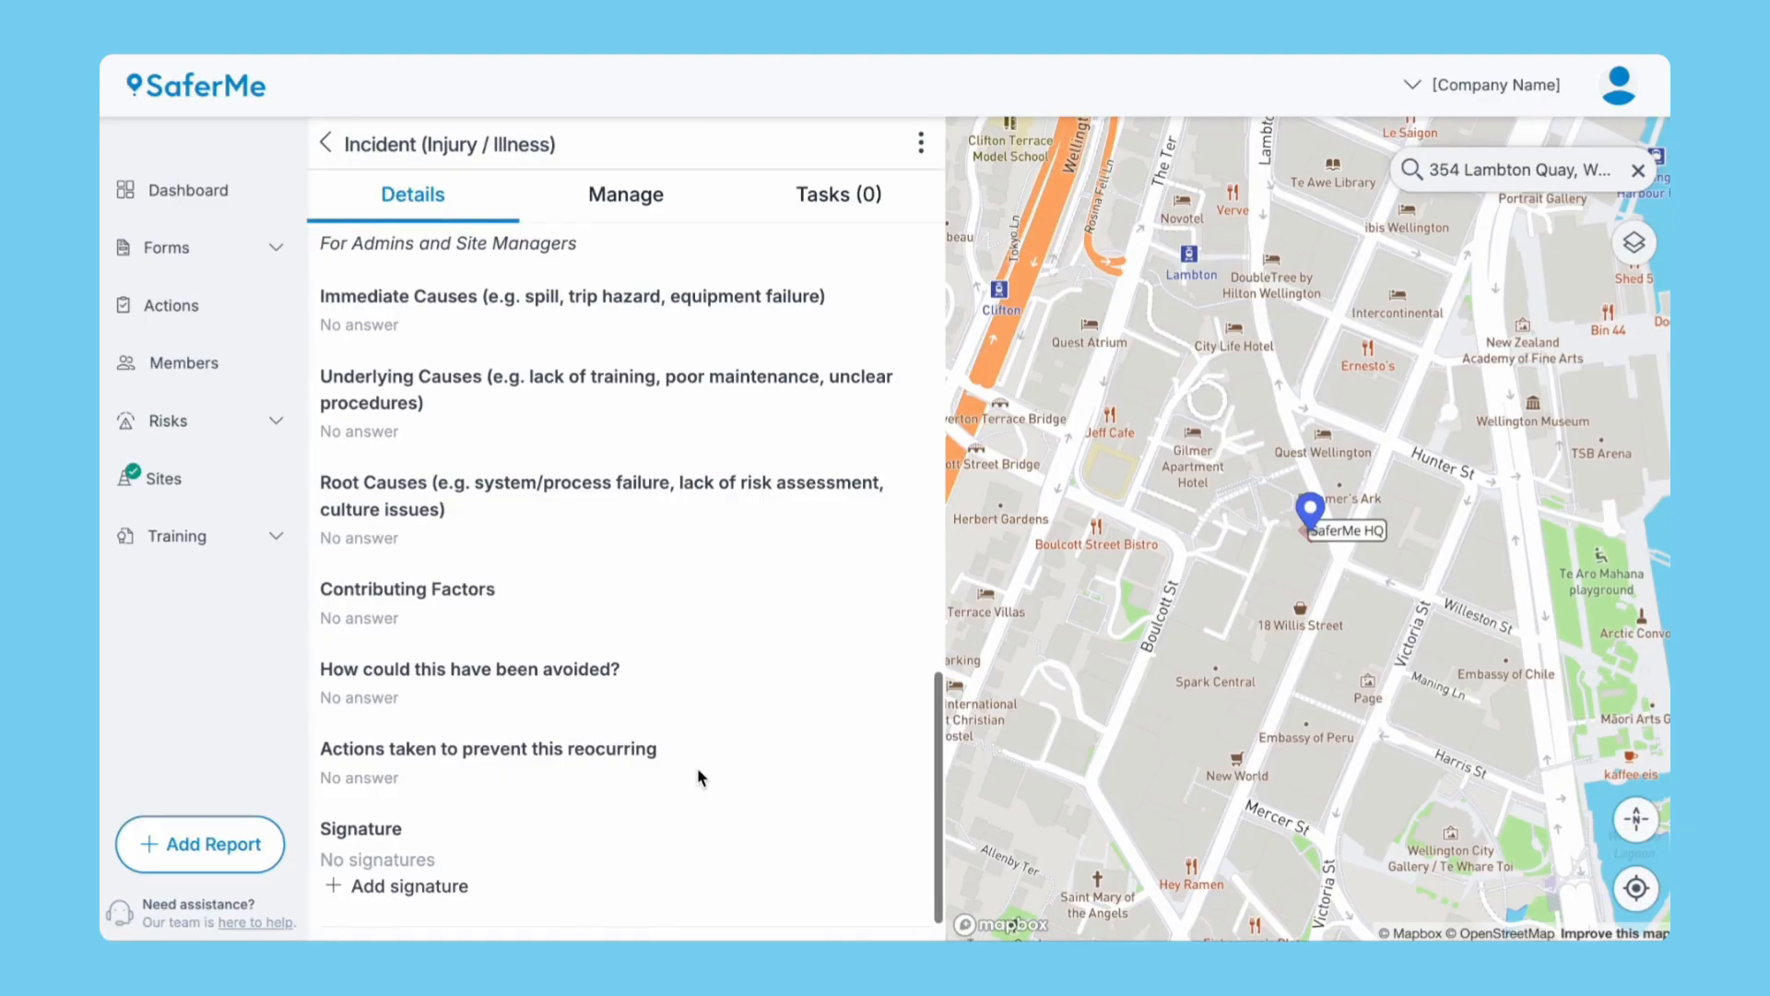
scroll(698, 777, up, 5)
scroll(698, 772, up, 10)
scroll(698, 777, up, 2)
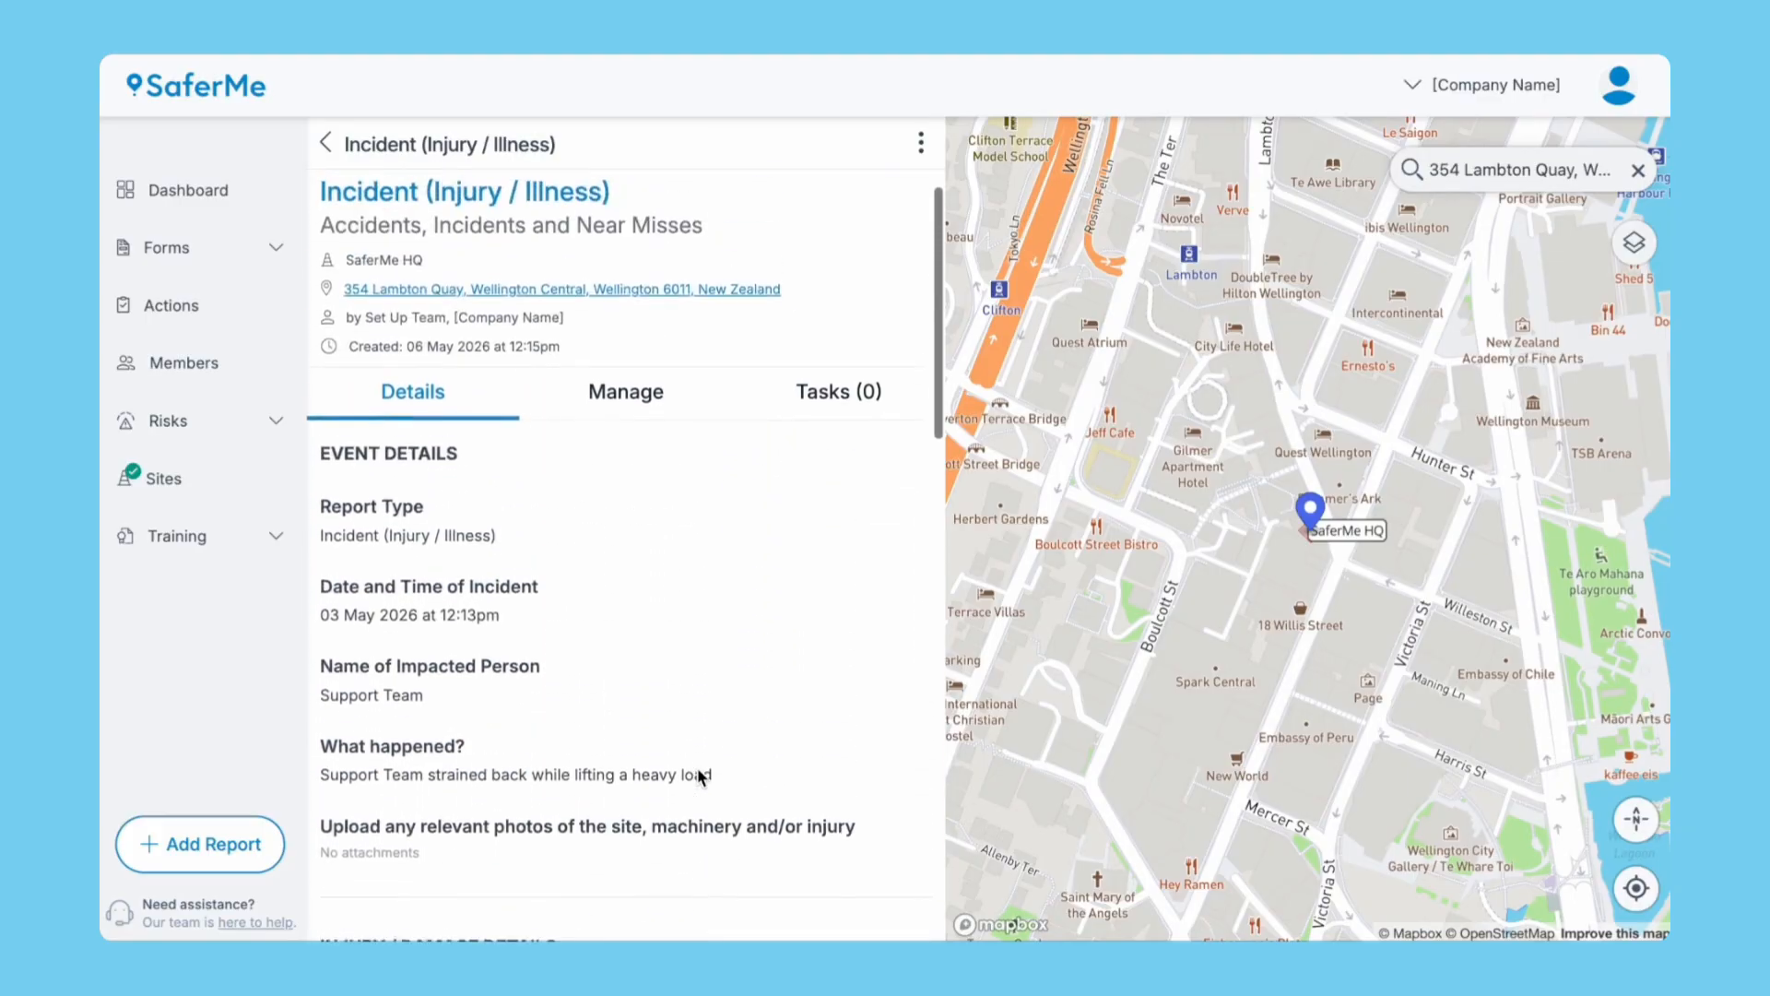
click(925, 140)
click(839, 183)
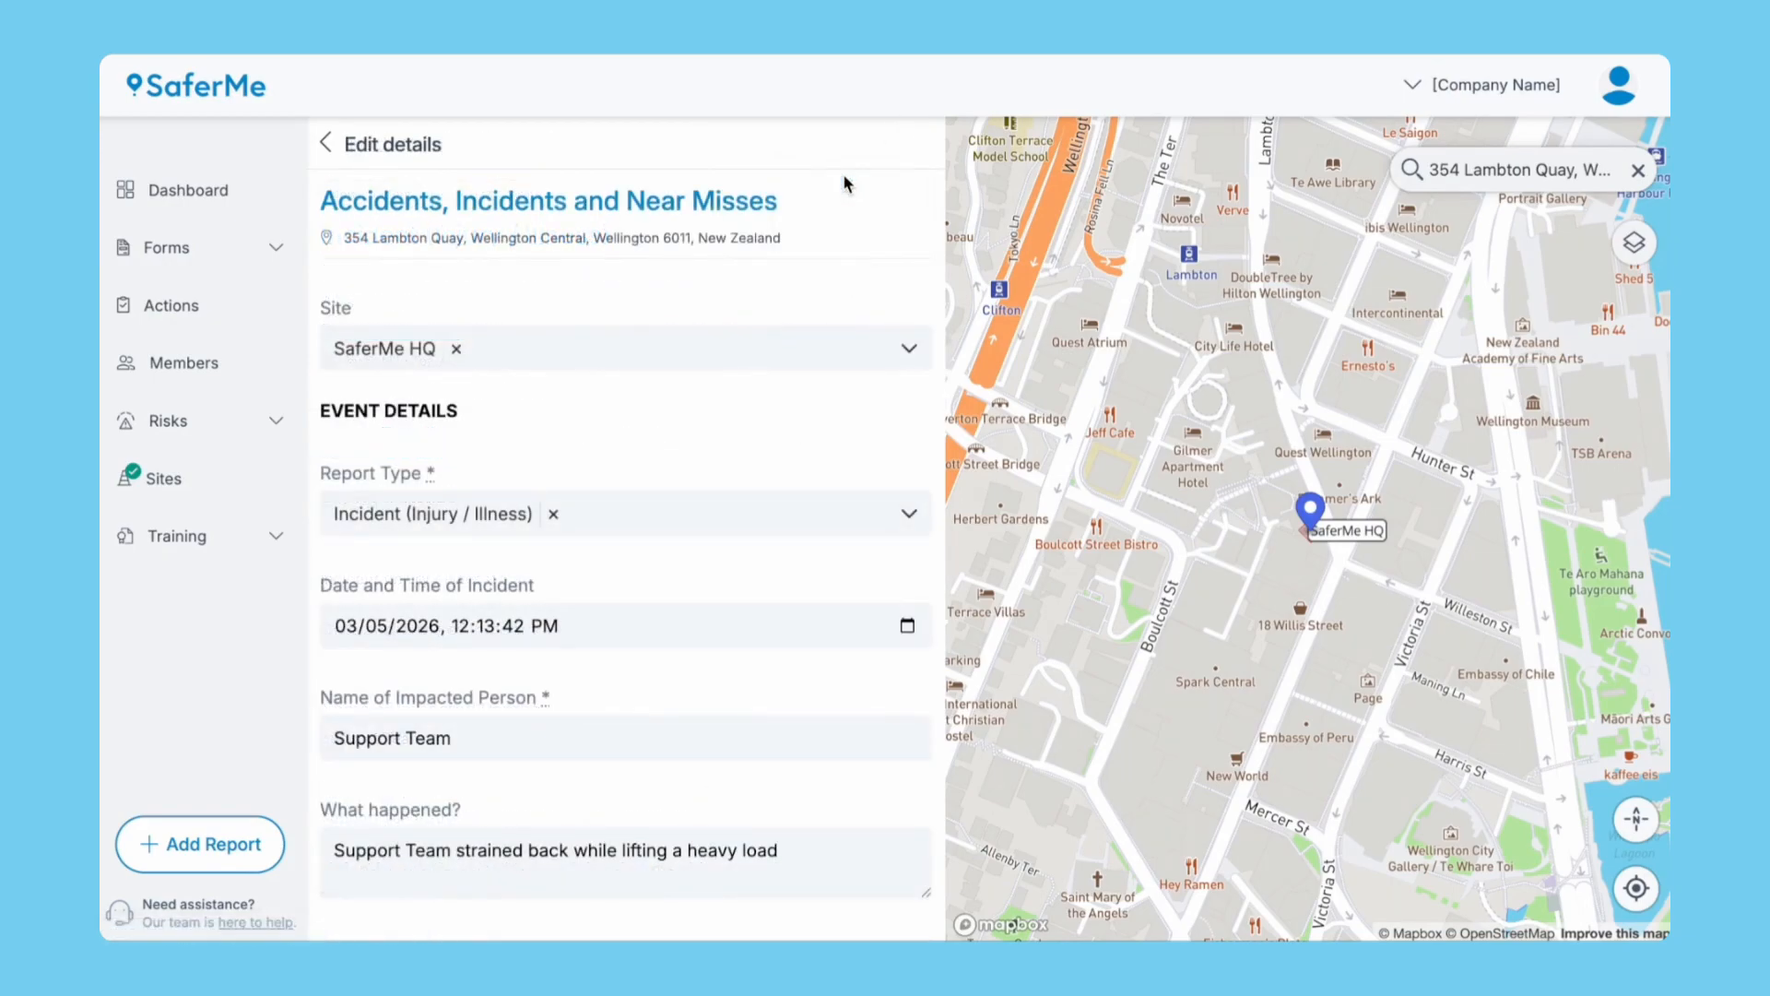
Enter causes: immediate 'Incorrect manual handling', underlying 'Lack of training' and 'Unclear procedures', root 'Worker not able to accurately assess load weight'.
scroll(694, 808, down, 14)
scroll(694, 809, down, 6)
click(647, 357)
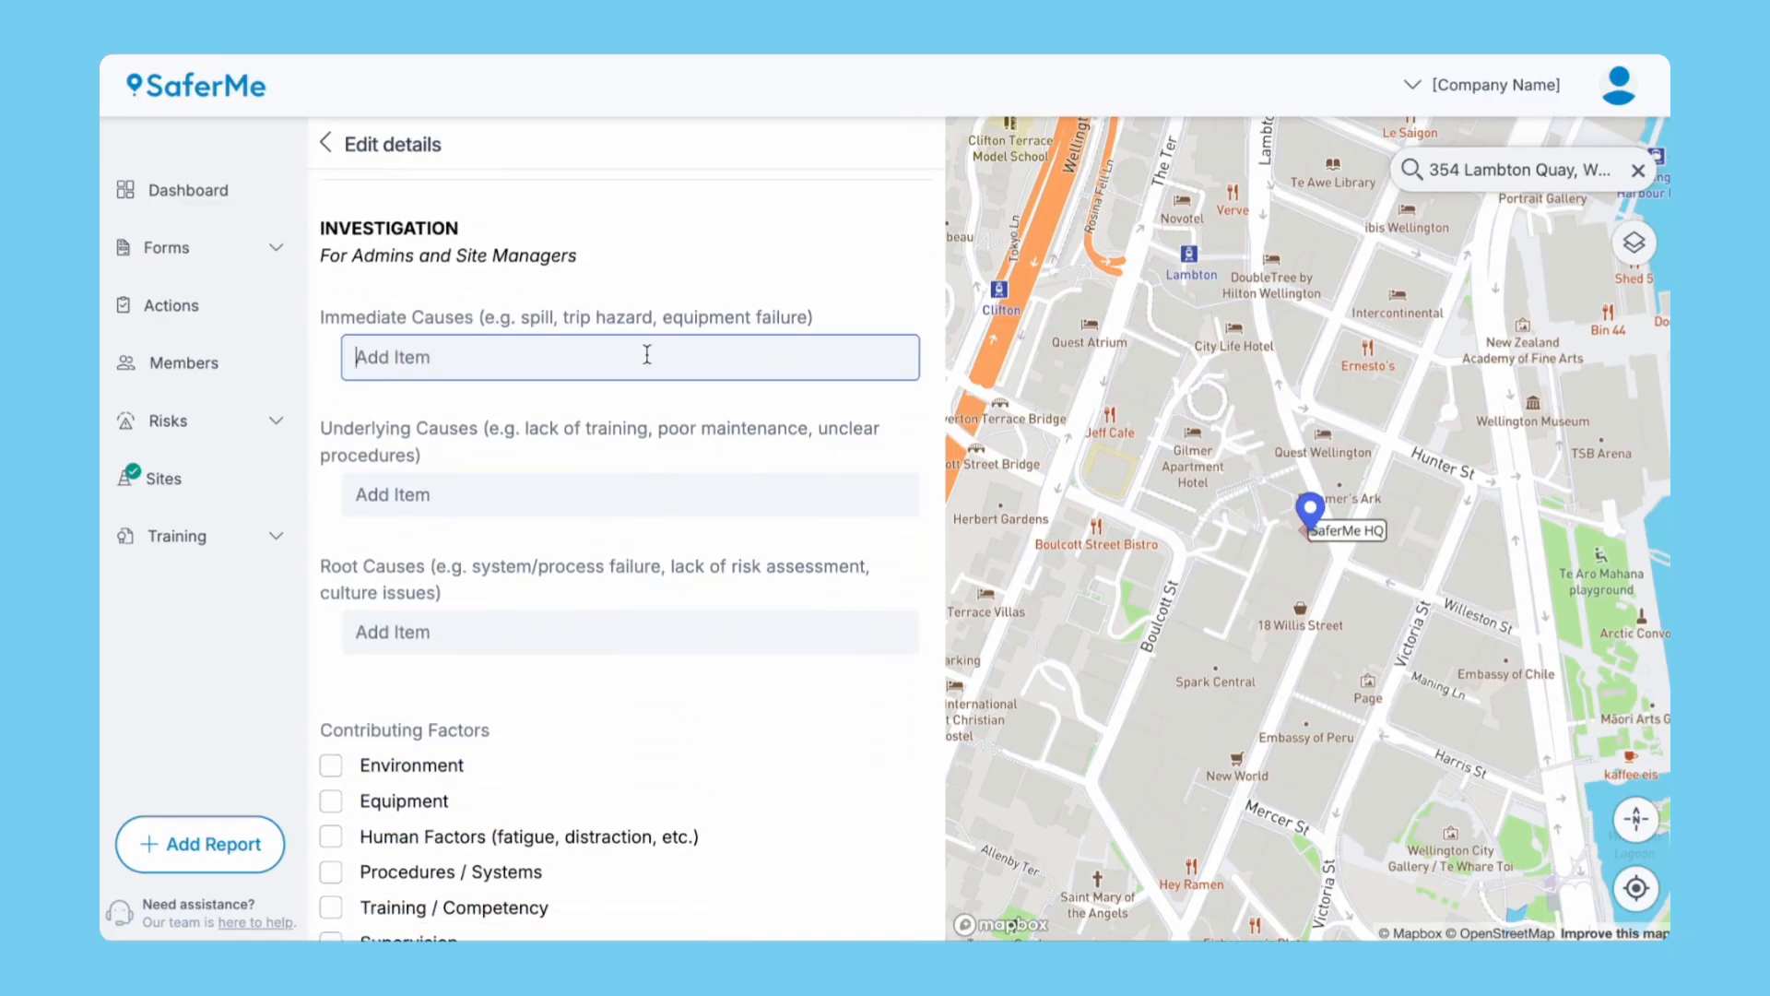
text(Incorrect manual handling)
key(Return)
click(574, 554)
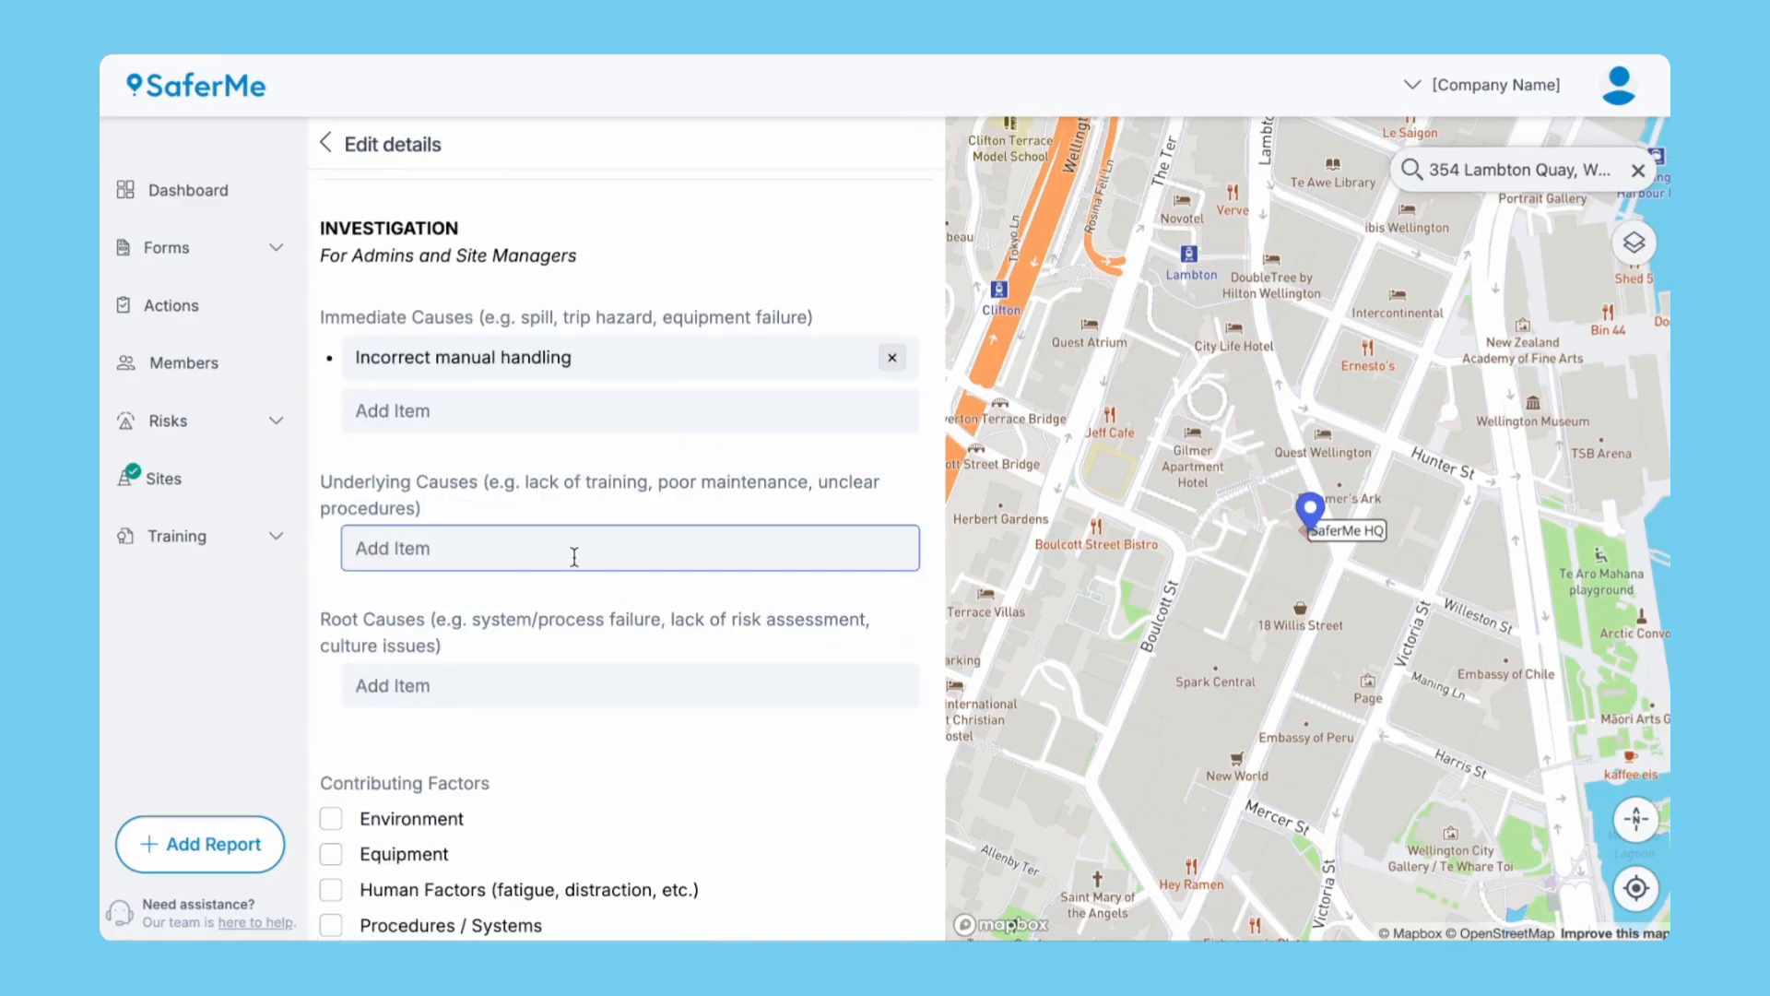
text(Lack of training)
key(Return)
text(Unclear procedures)
key(Return)
click(629, 738)
text(Worker not able to accurately assess load weight)
key(Return)
Tick Human Factors and Training / Competency; add prevention 'Manual handling toolbox talk and SOP has been undertaken'.
scroll(627, 553, down, 6)
click(330, 432)
click(330, 503)
click(517, 680)
click(514, 780)
text(Manual handling toolbox talk and SOP has been undertaken)
key(Return)
Sign the report as Setup Team with a drawn signature and save the investigation.
scroll(514, 780, down, 3)
click(382, 737)
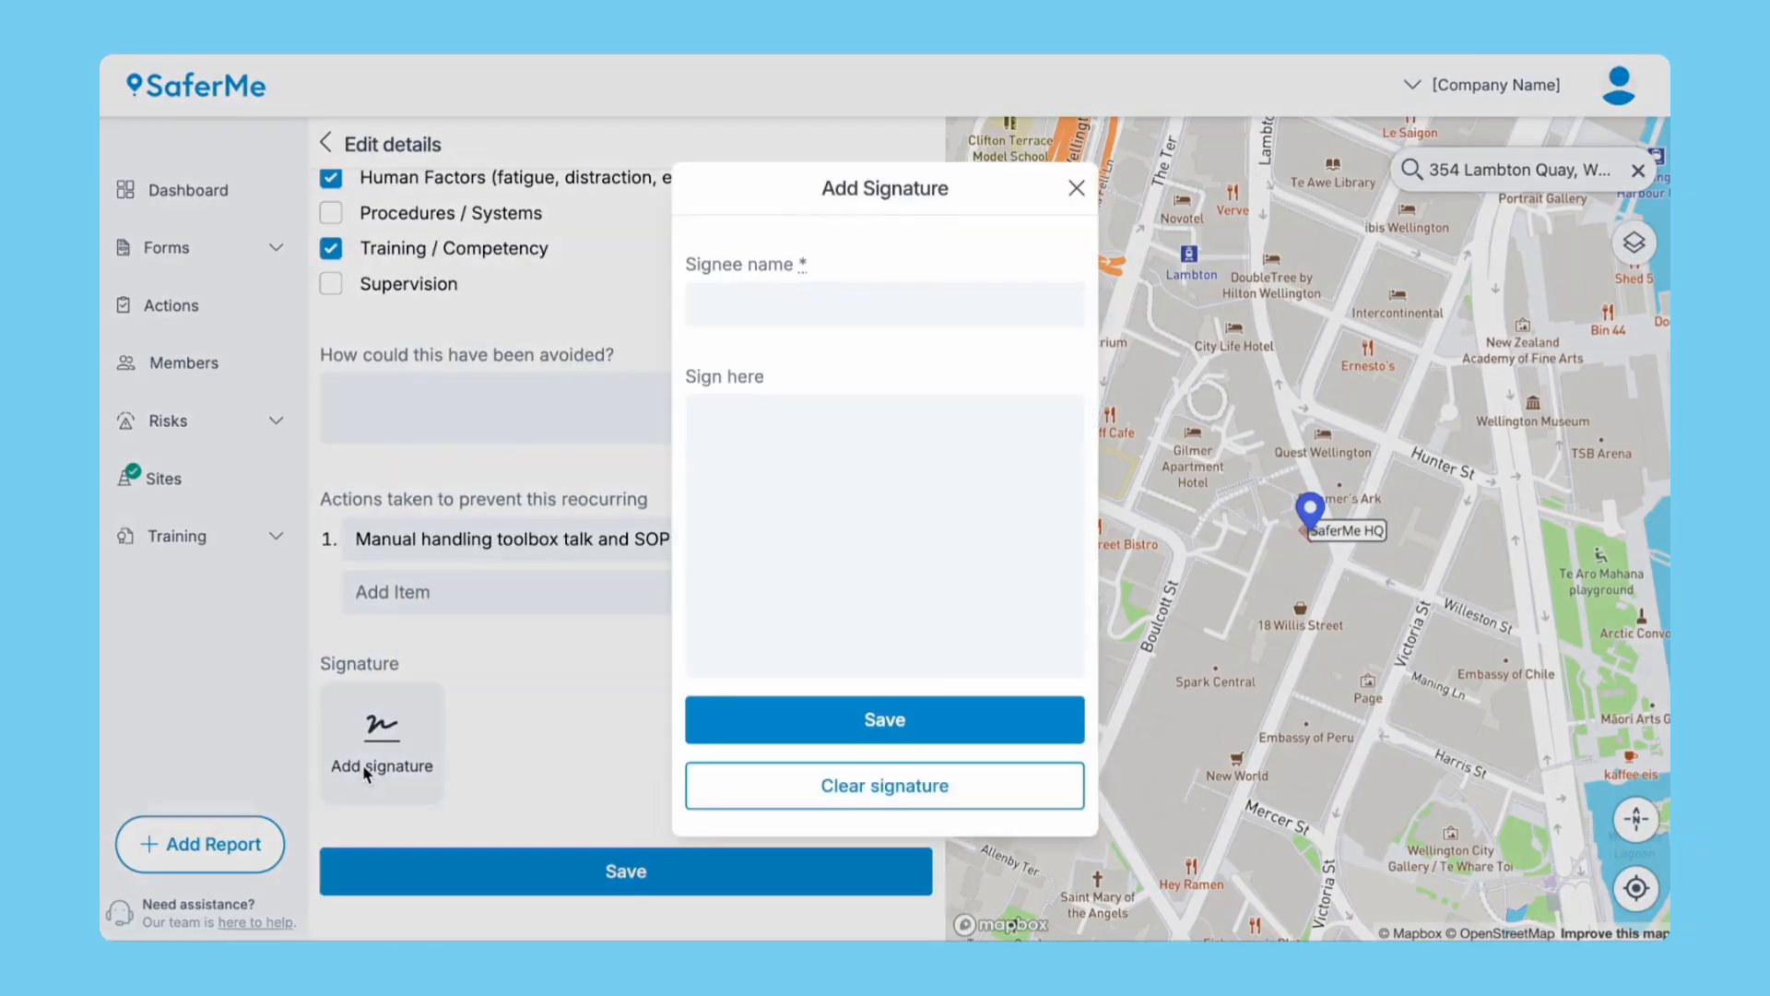
text(Setup Team)
mouse_move(715, 545)
mouse_down()
mouse_move(756, 557)
mouse_move(885, 524)
mouse_move(892, 541)
mouse_up()
click(876, 728)
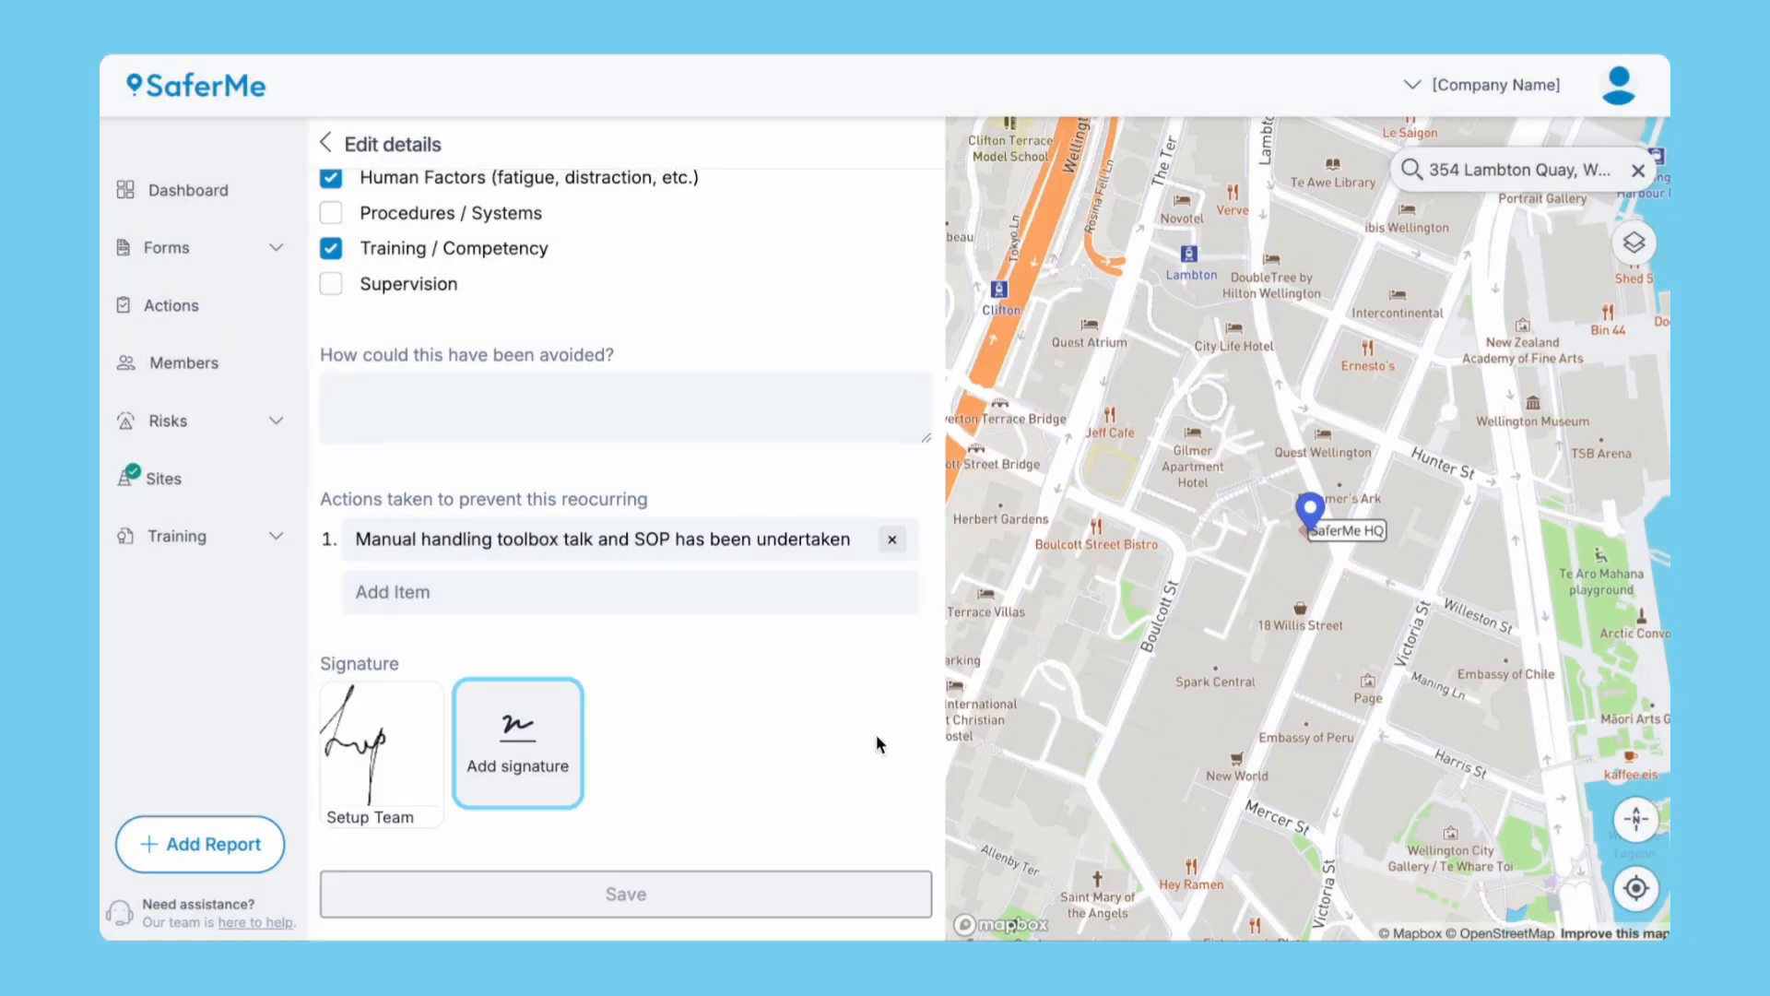
click(630, 895)
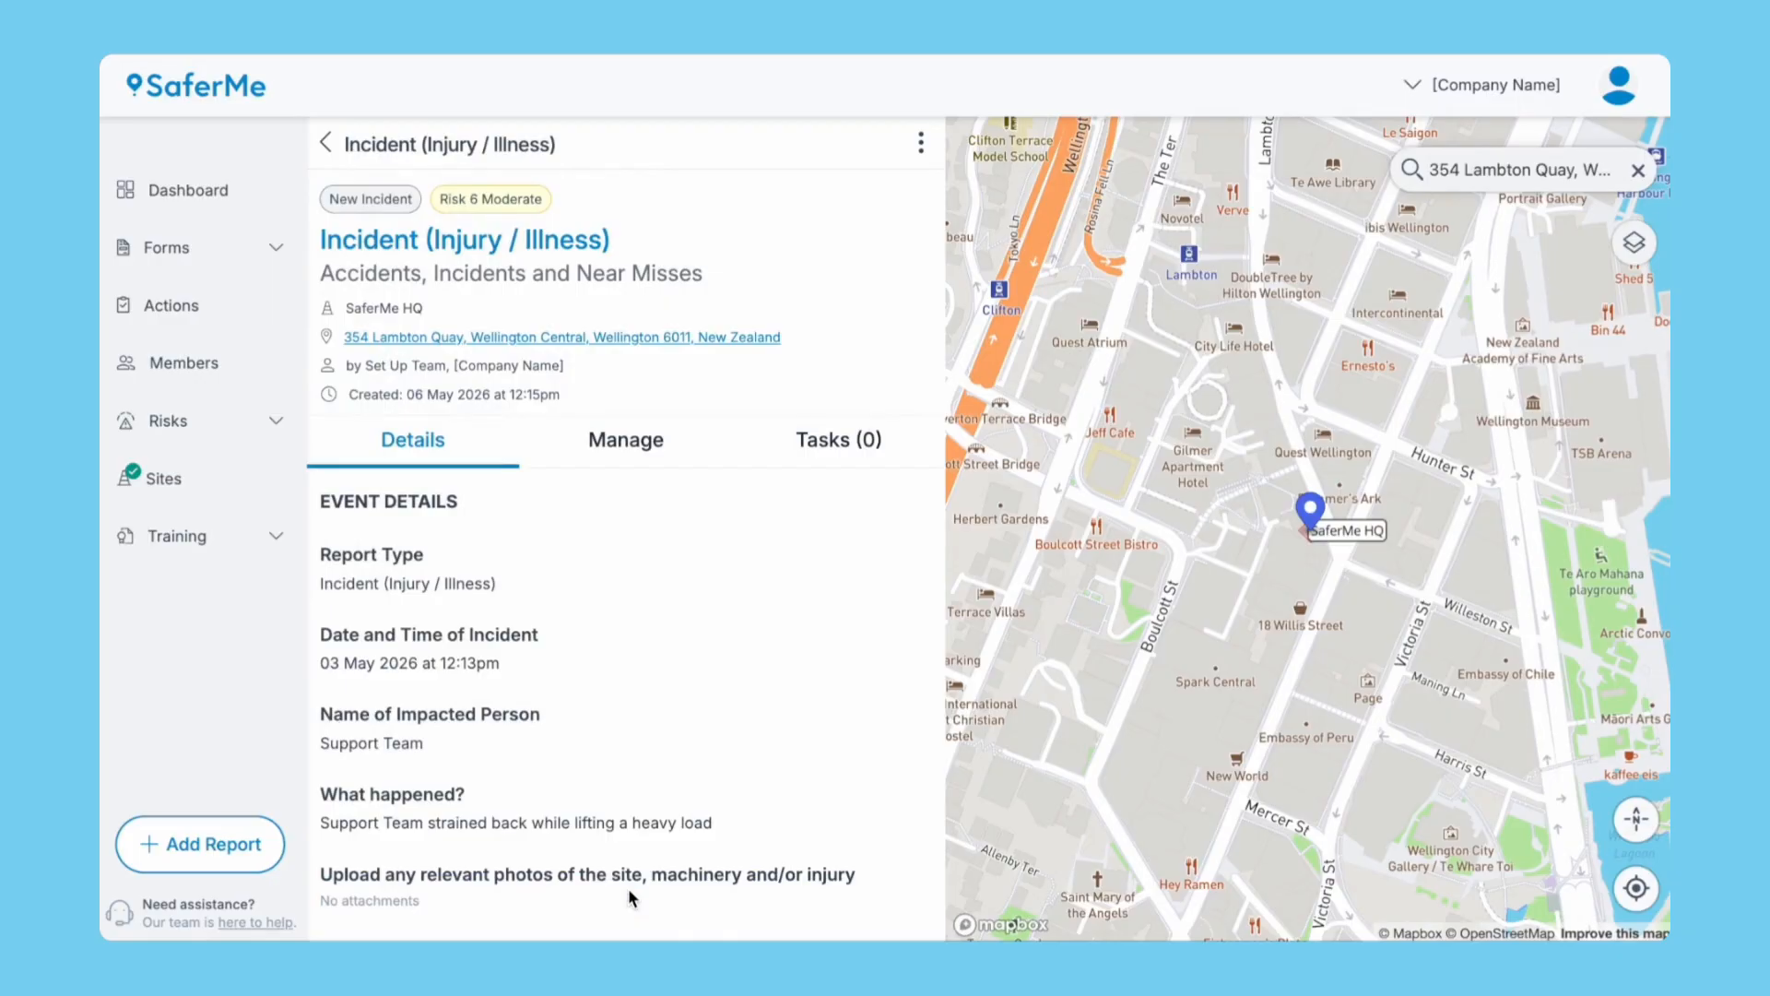
Review Details and Tasks, then paste comment 'Manual handling training for Support Team has been recorded in SaferMe'.
scroll(628, 888, down, 10)
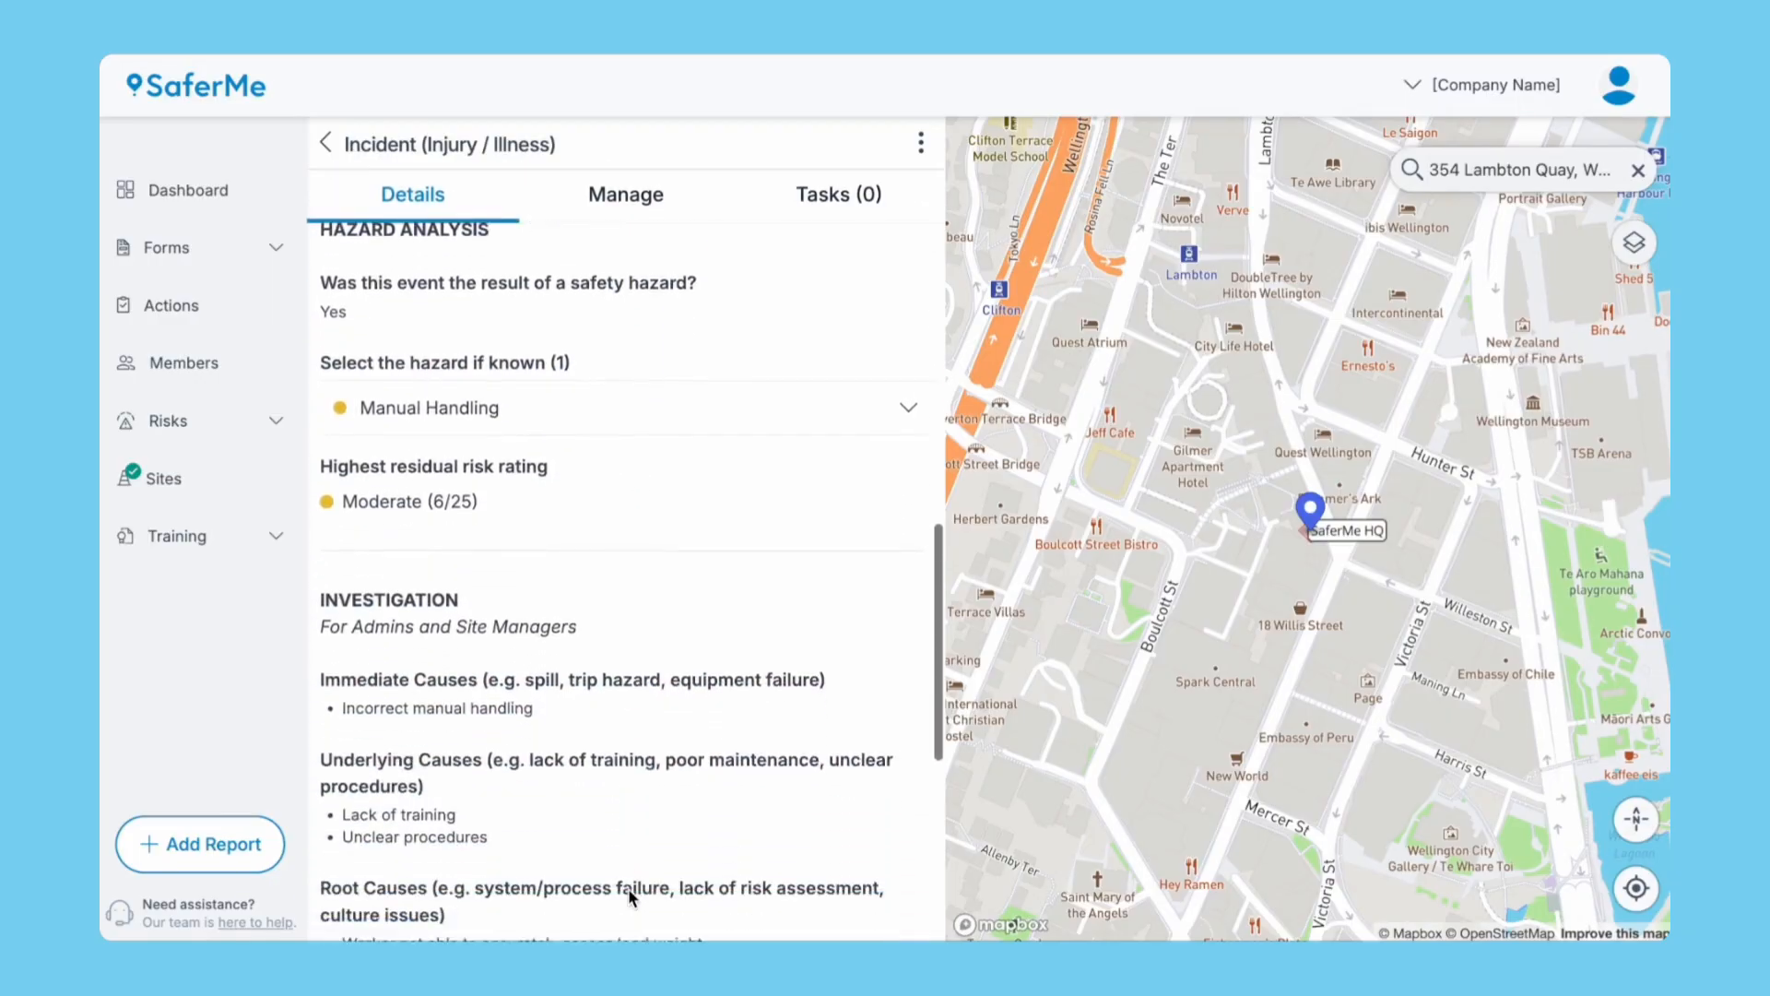
scroll(631, 896, down, 6)
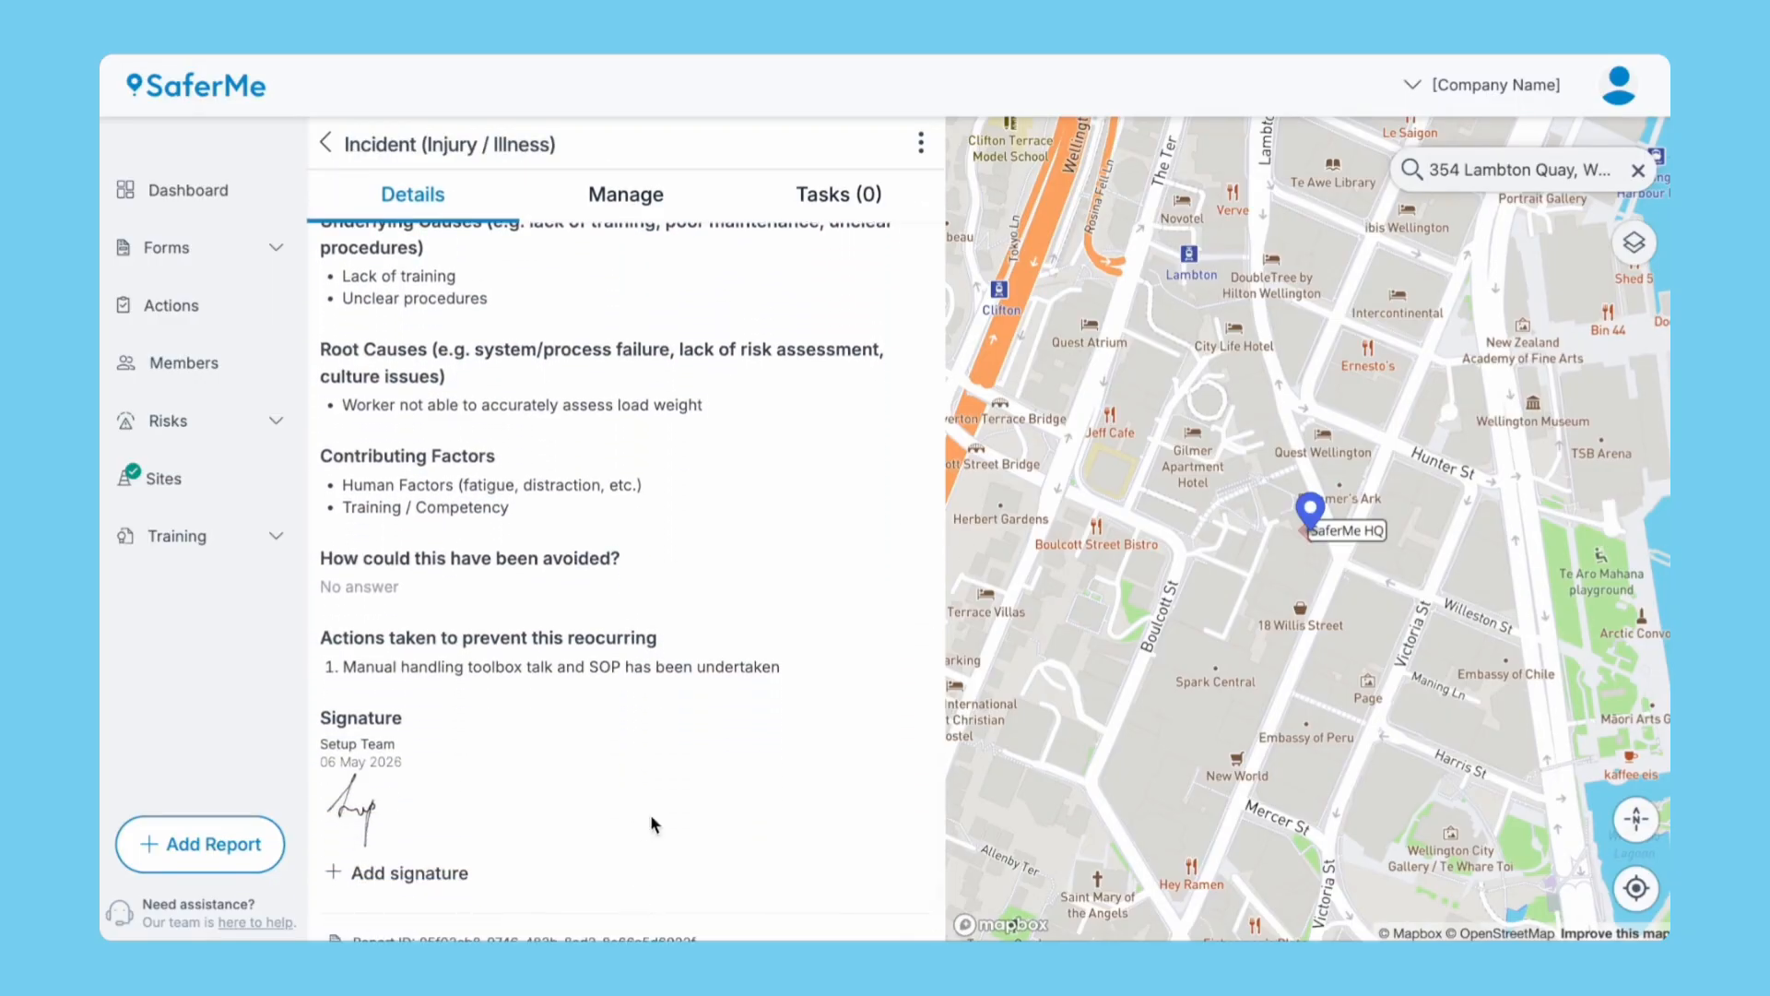
scroll(729, 517, up, 10)
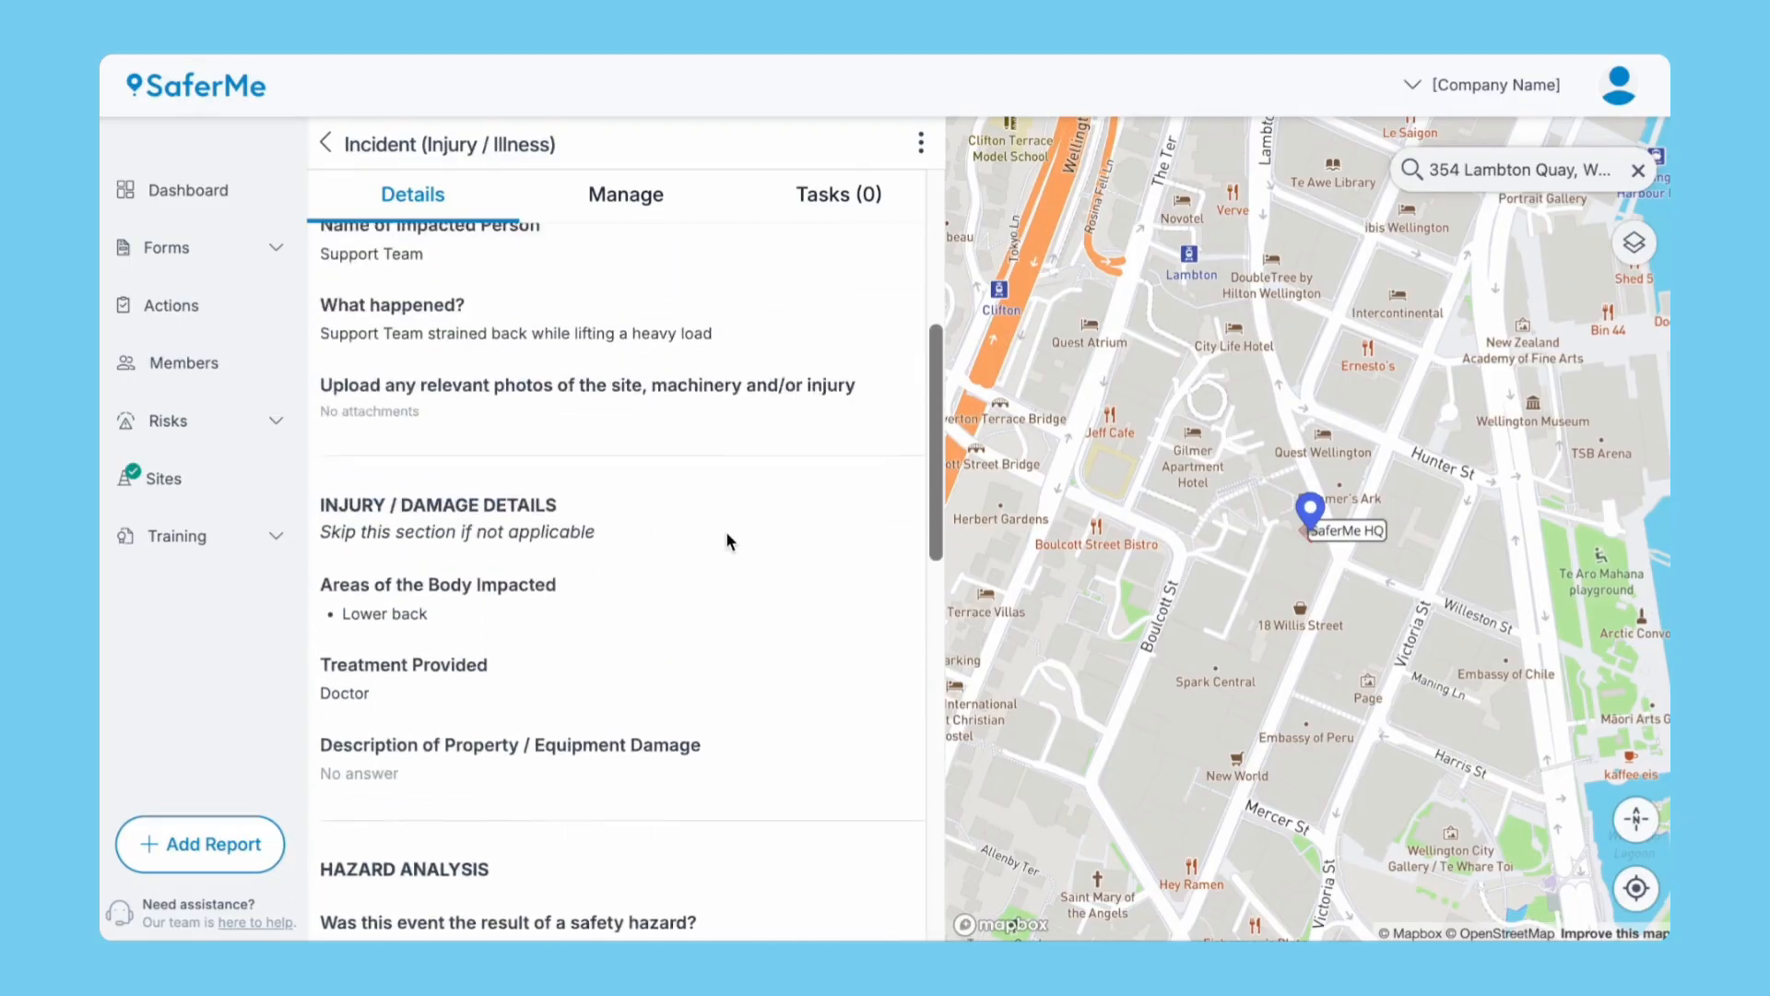
scroll(729, 521, up, 5)
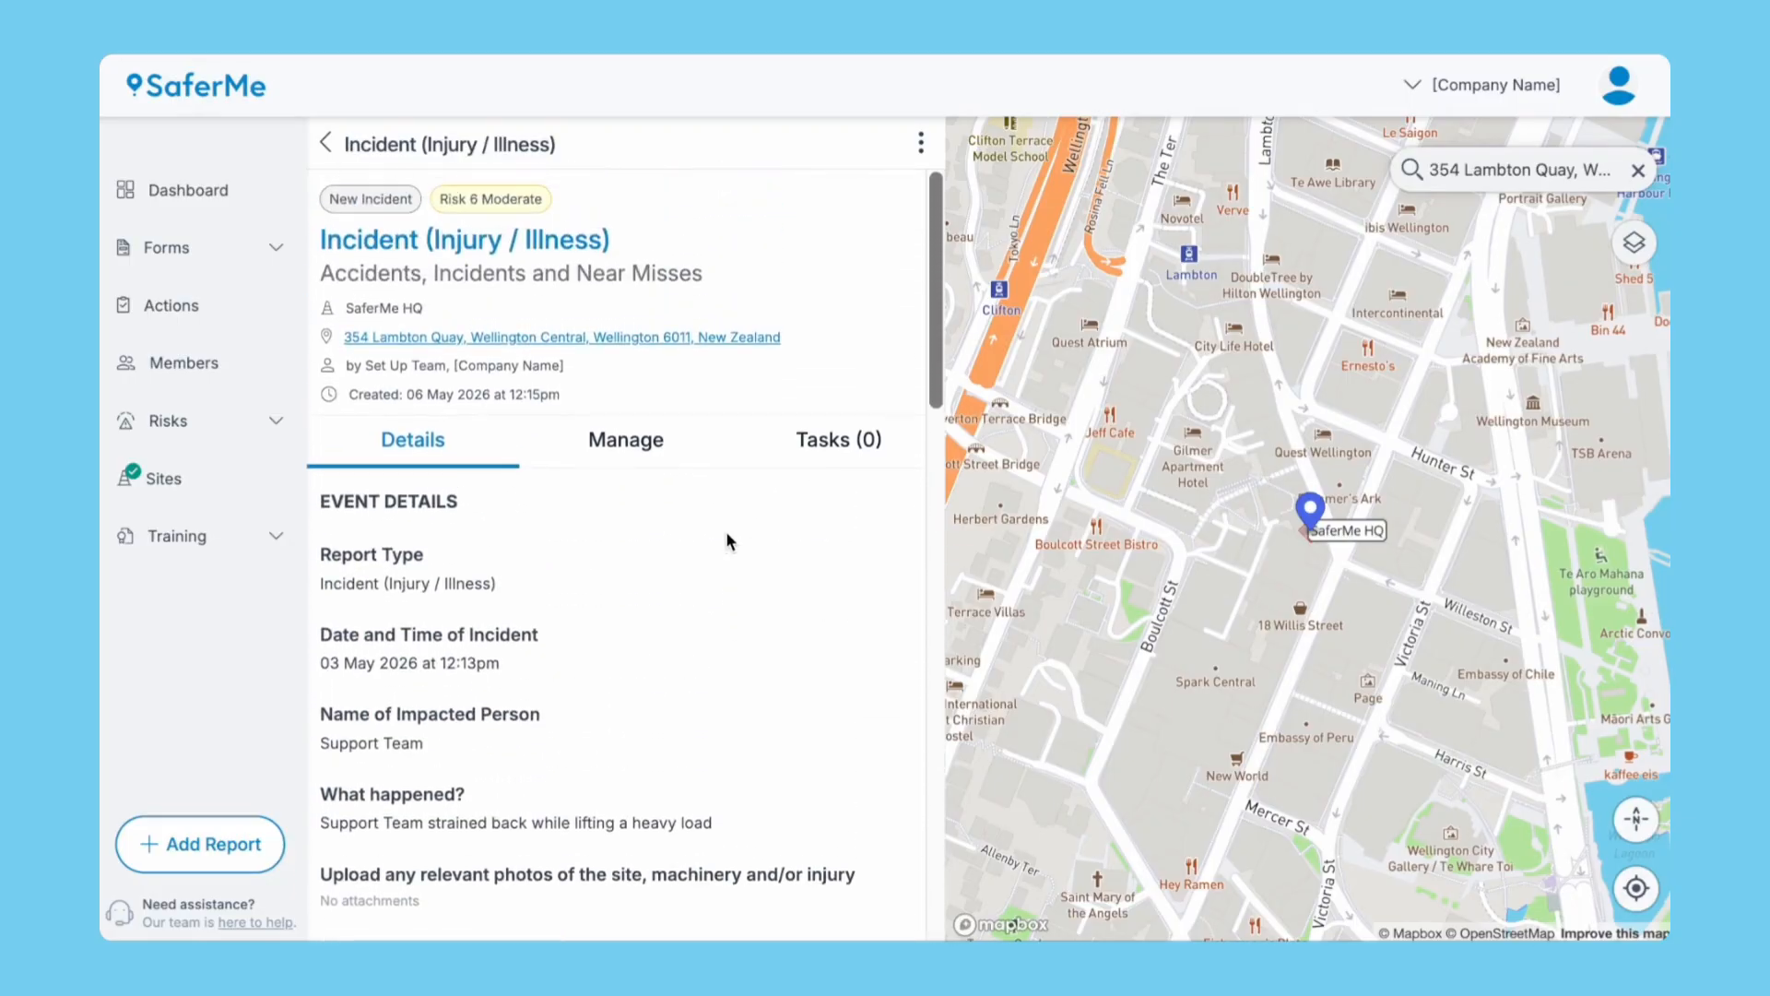
click(846, 441)
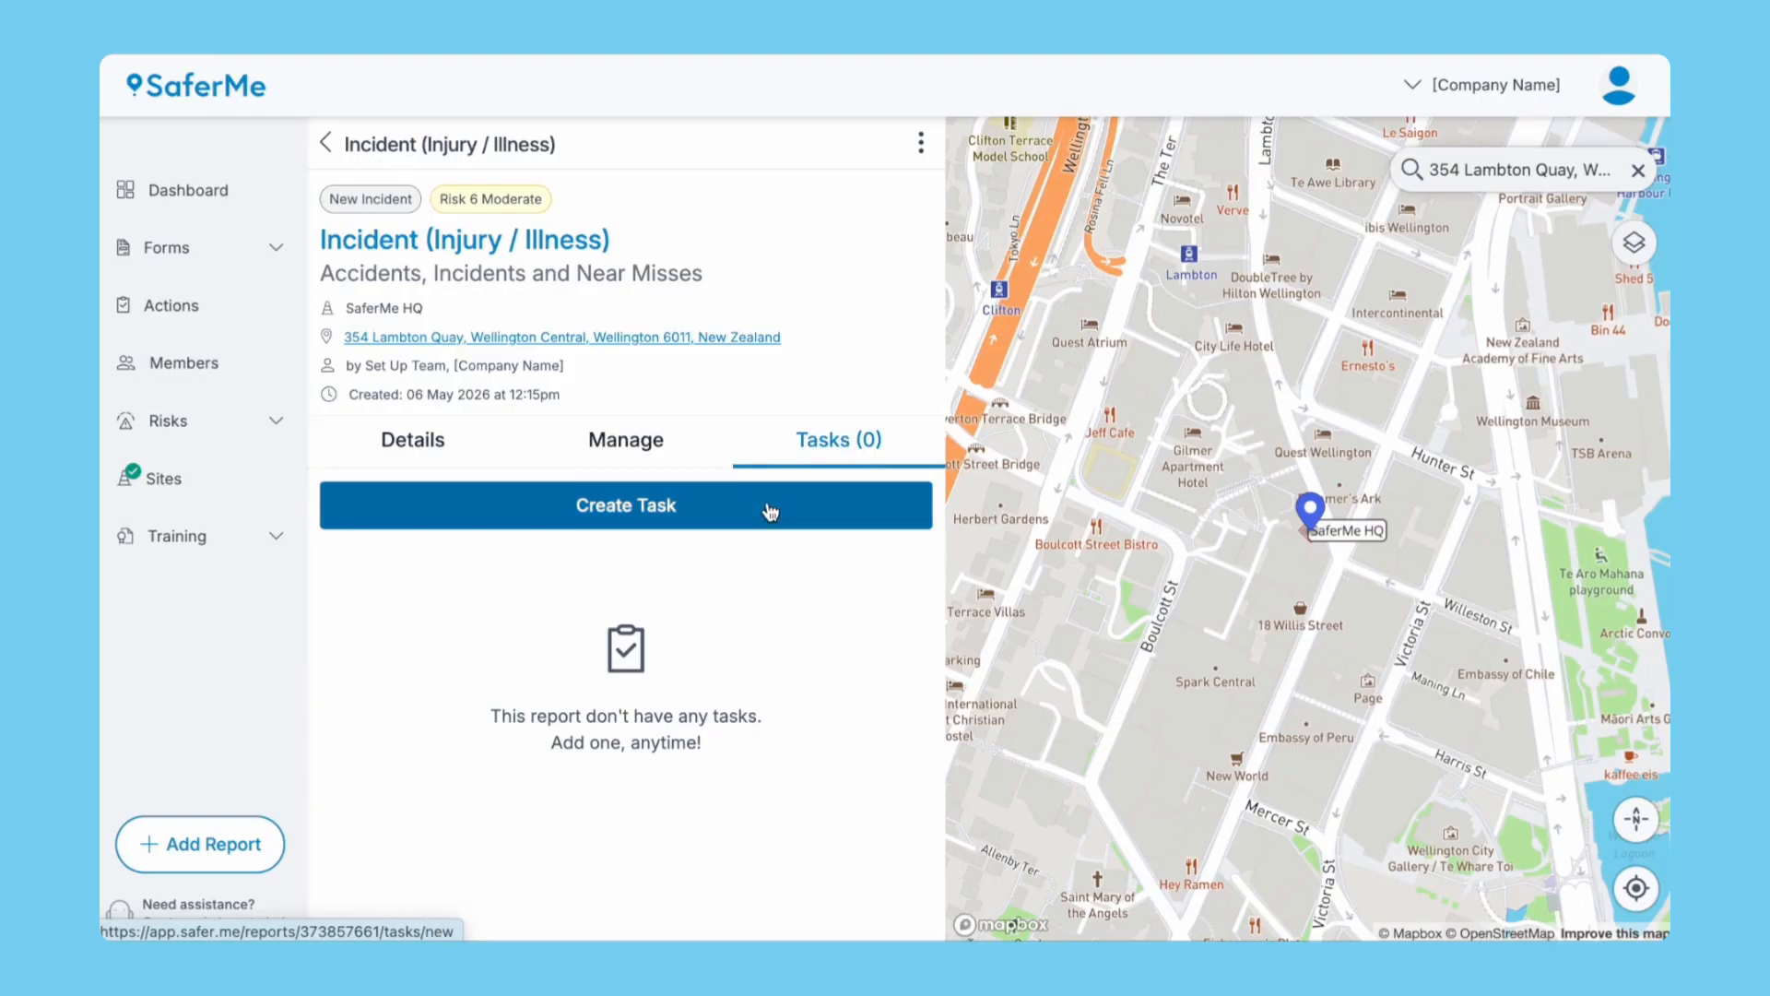
click(627, 443)
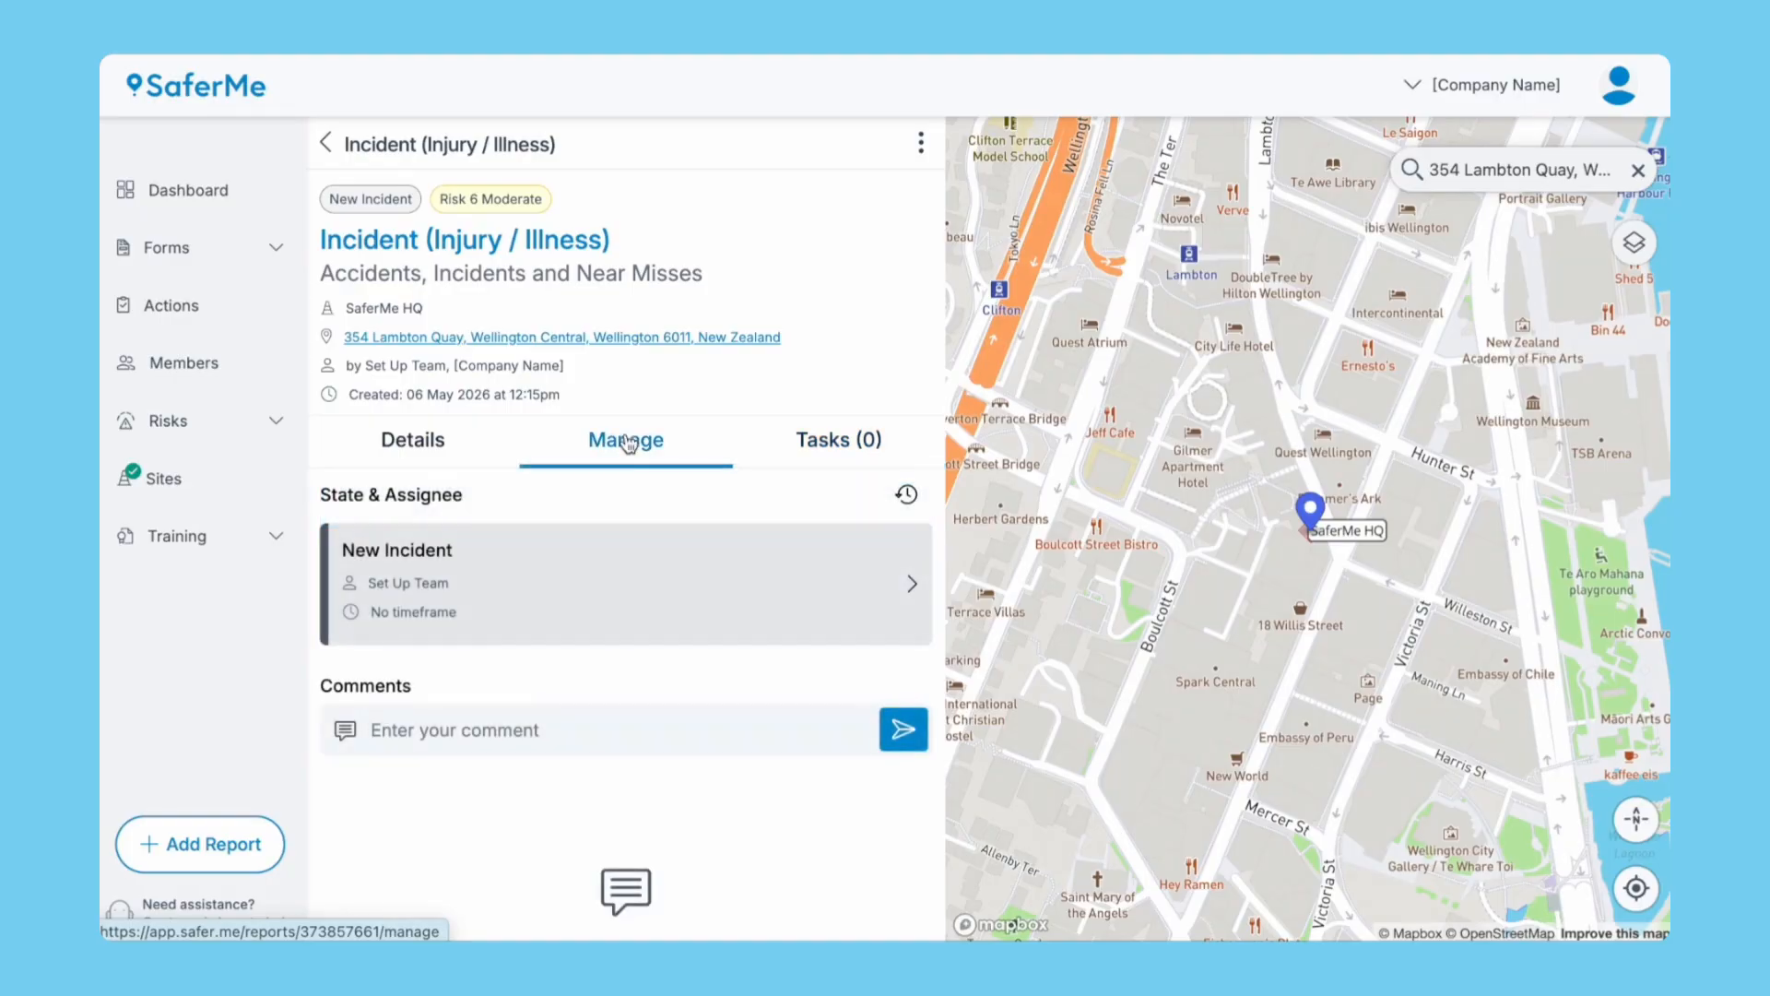
click(552, 730)
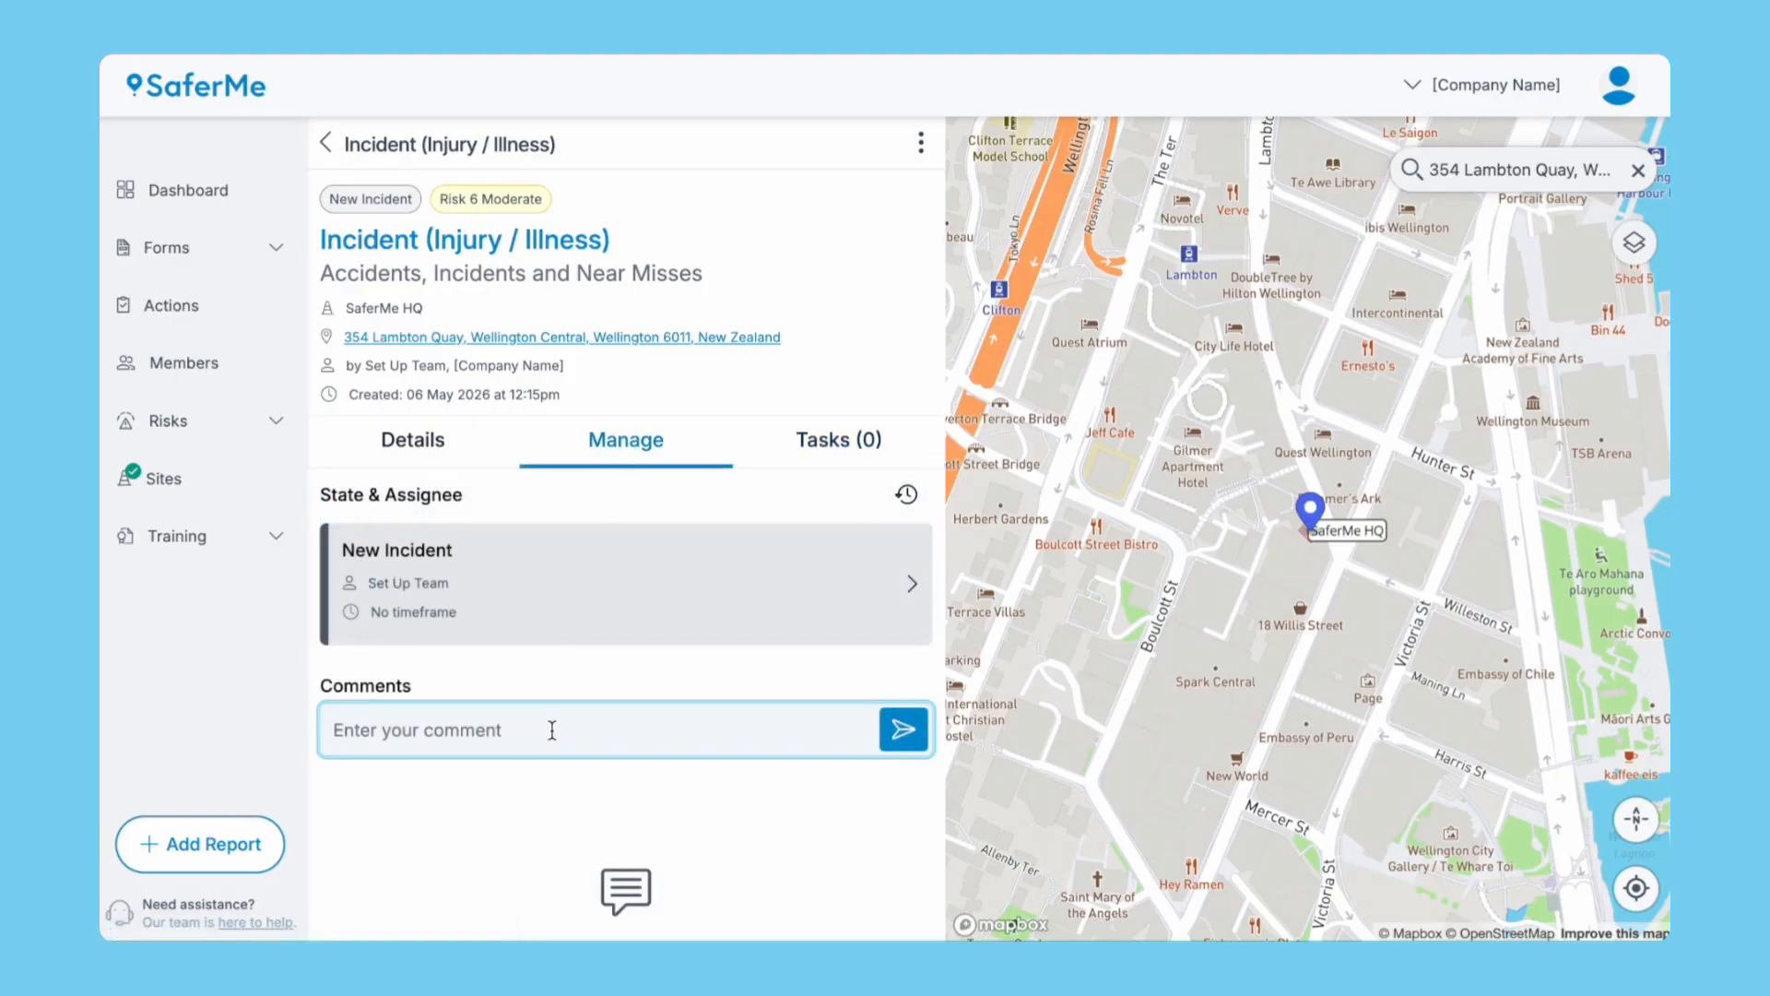
text(Manual handling training for Support Team has been recorded in SaferMe)
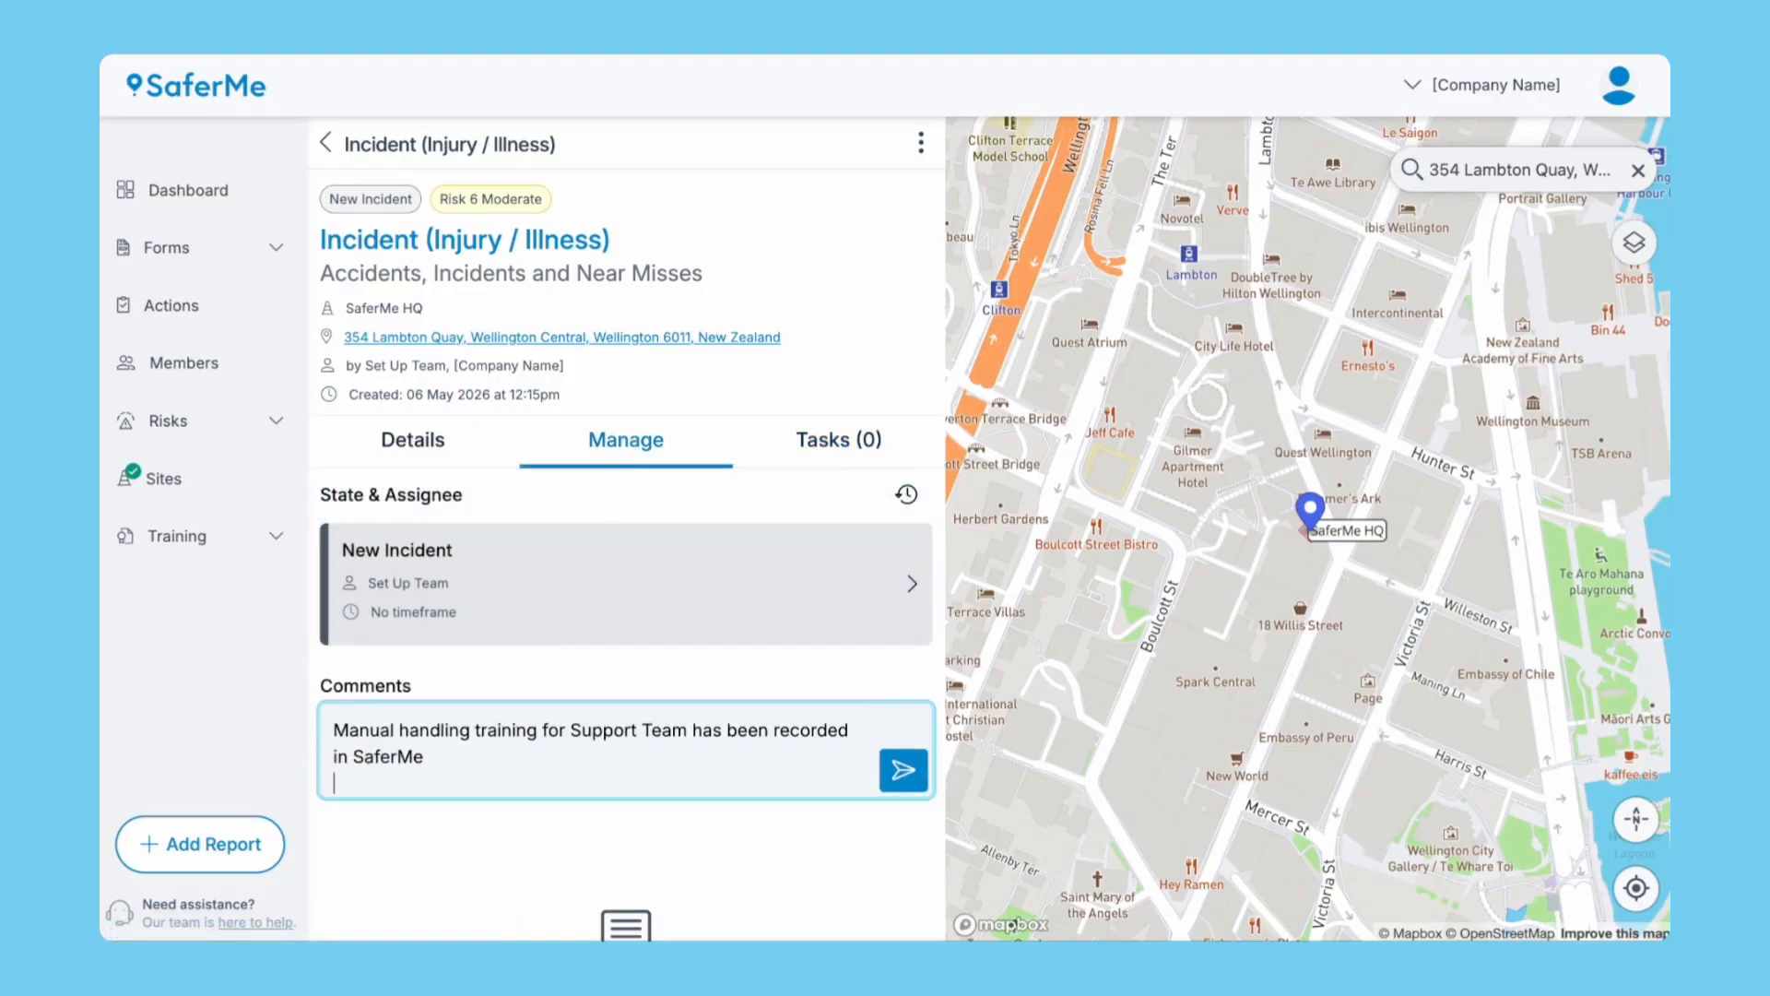
Post the training comment and save the incident's state as Resolved with no assignee.
click(901, 766)
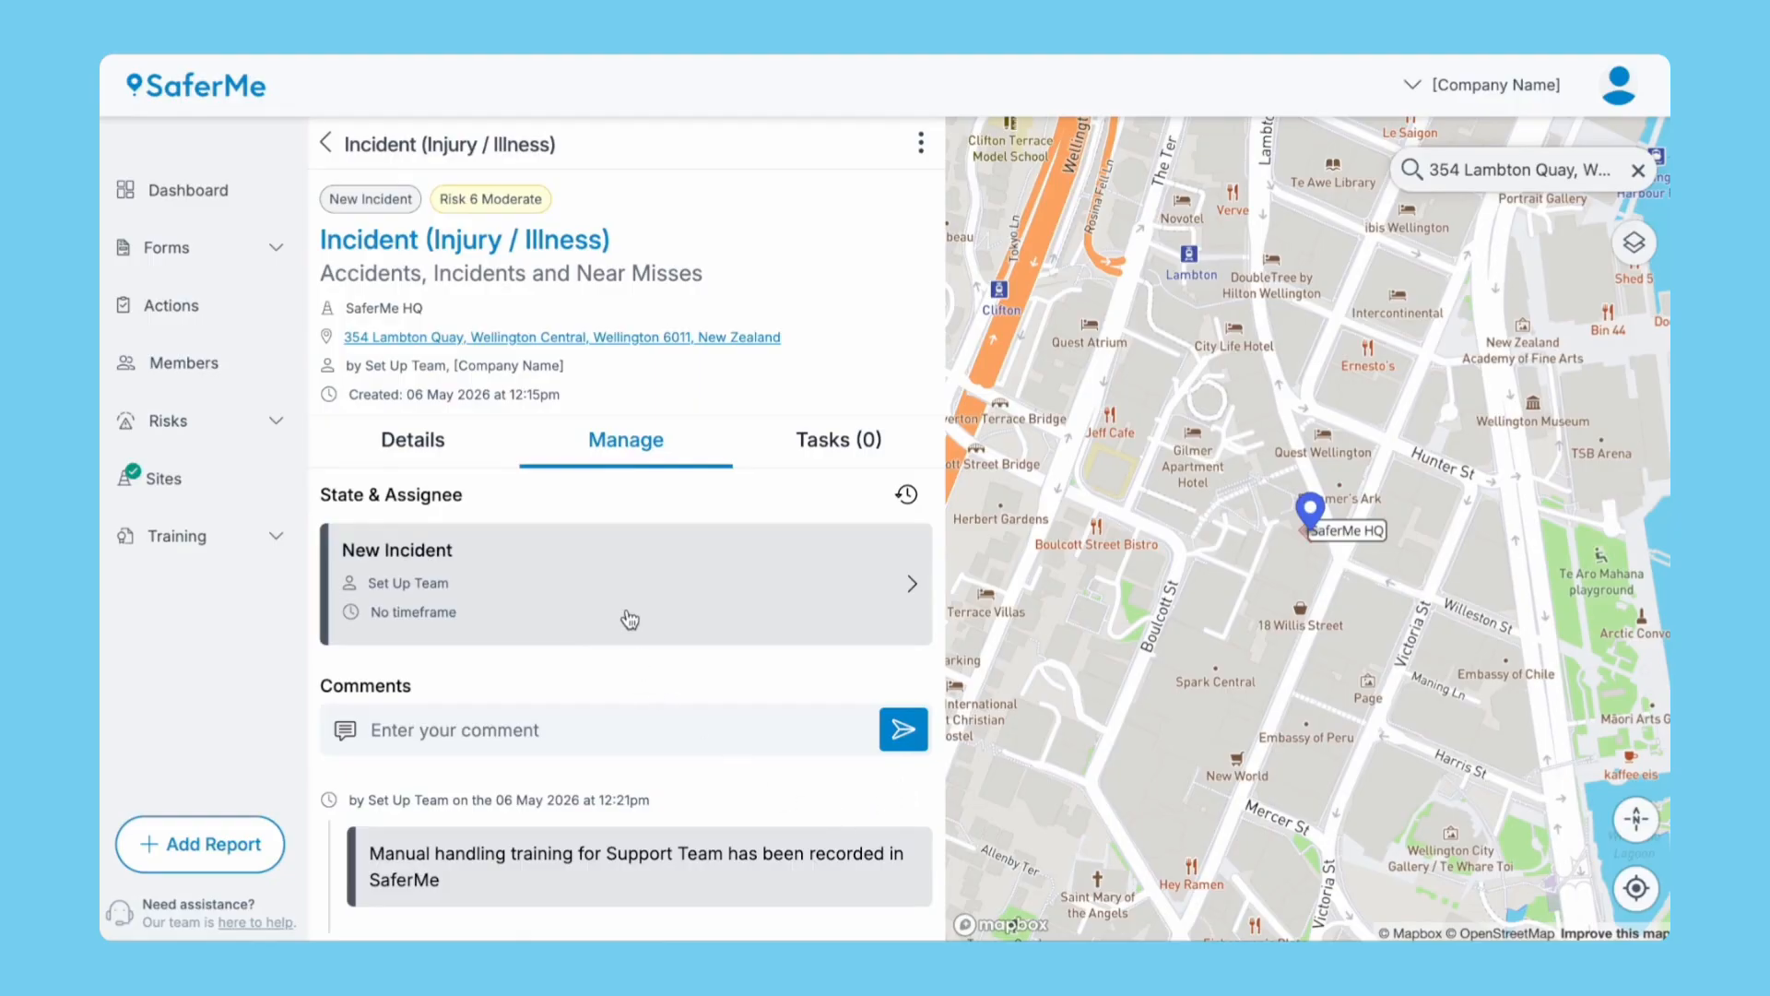
click(617, 577)
click(663, 253)
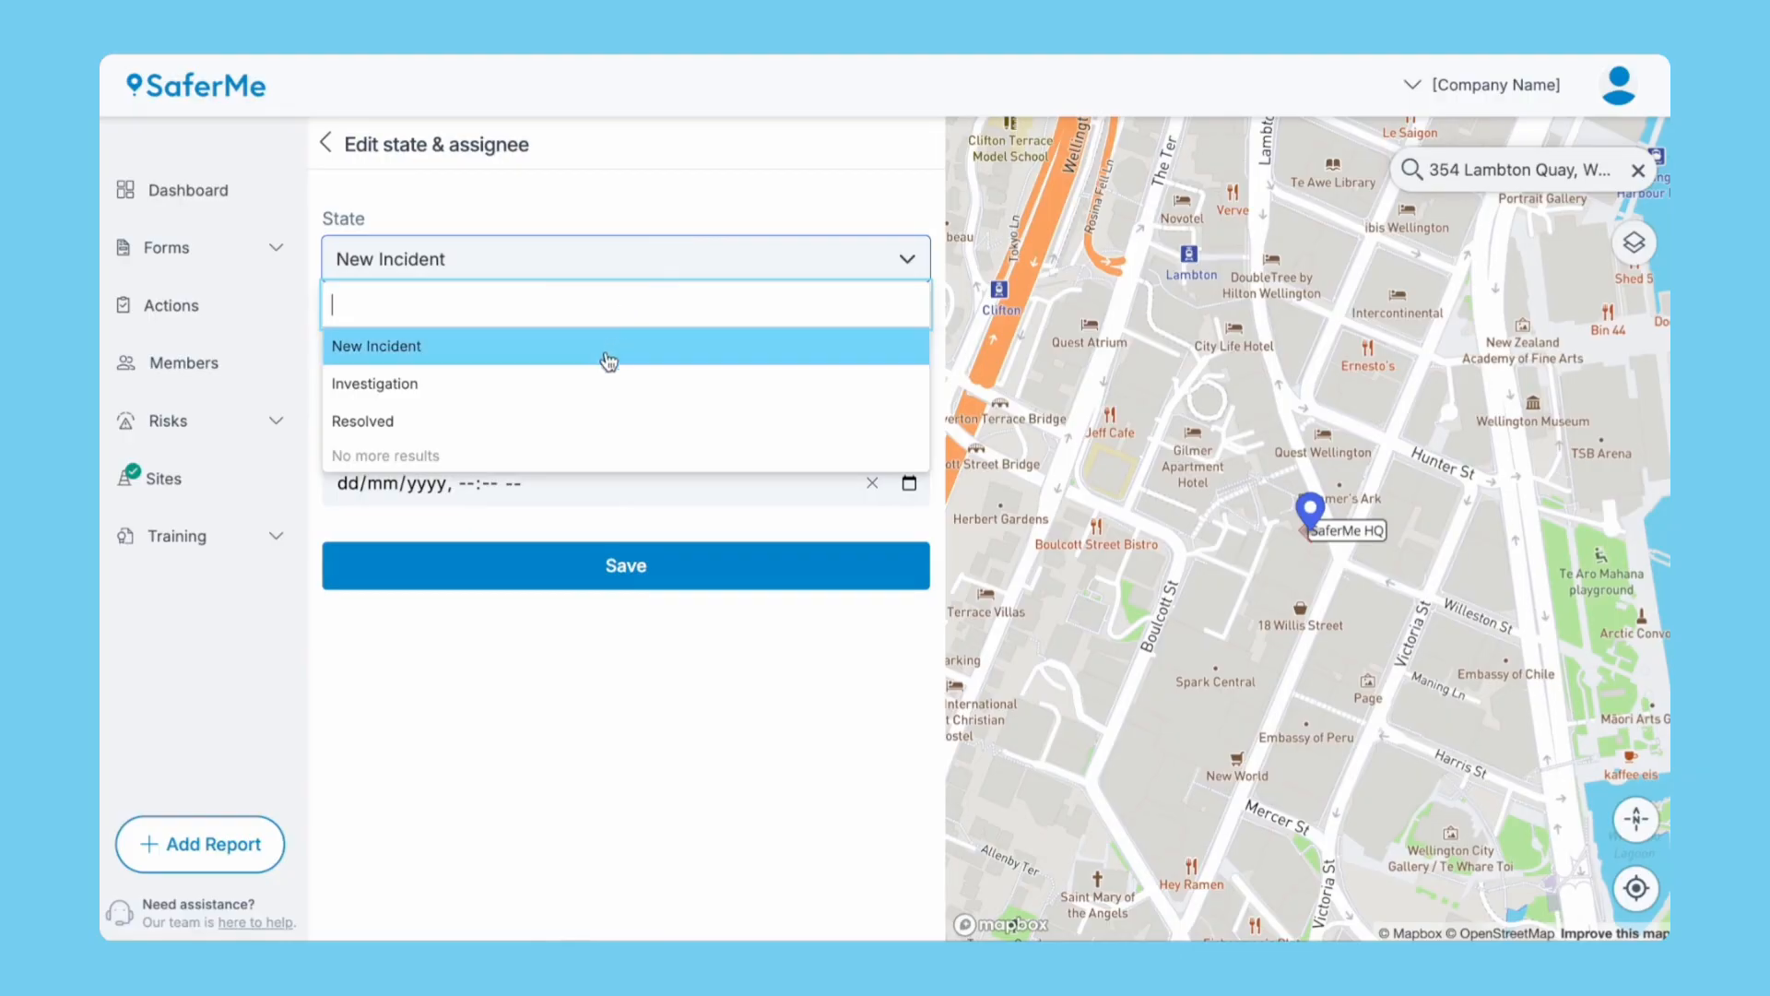
click(594, 385)
click(595, 391)
text(s)
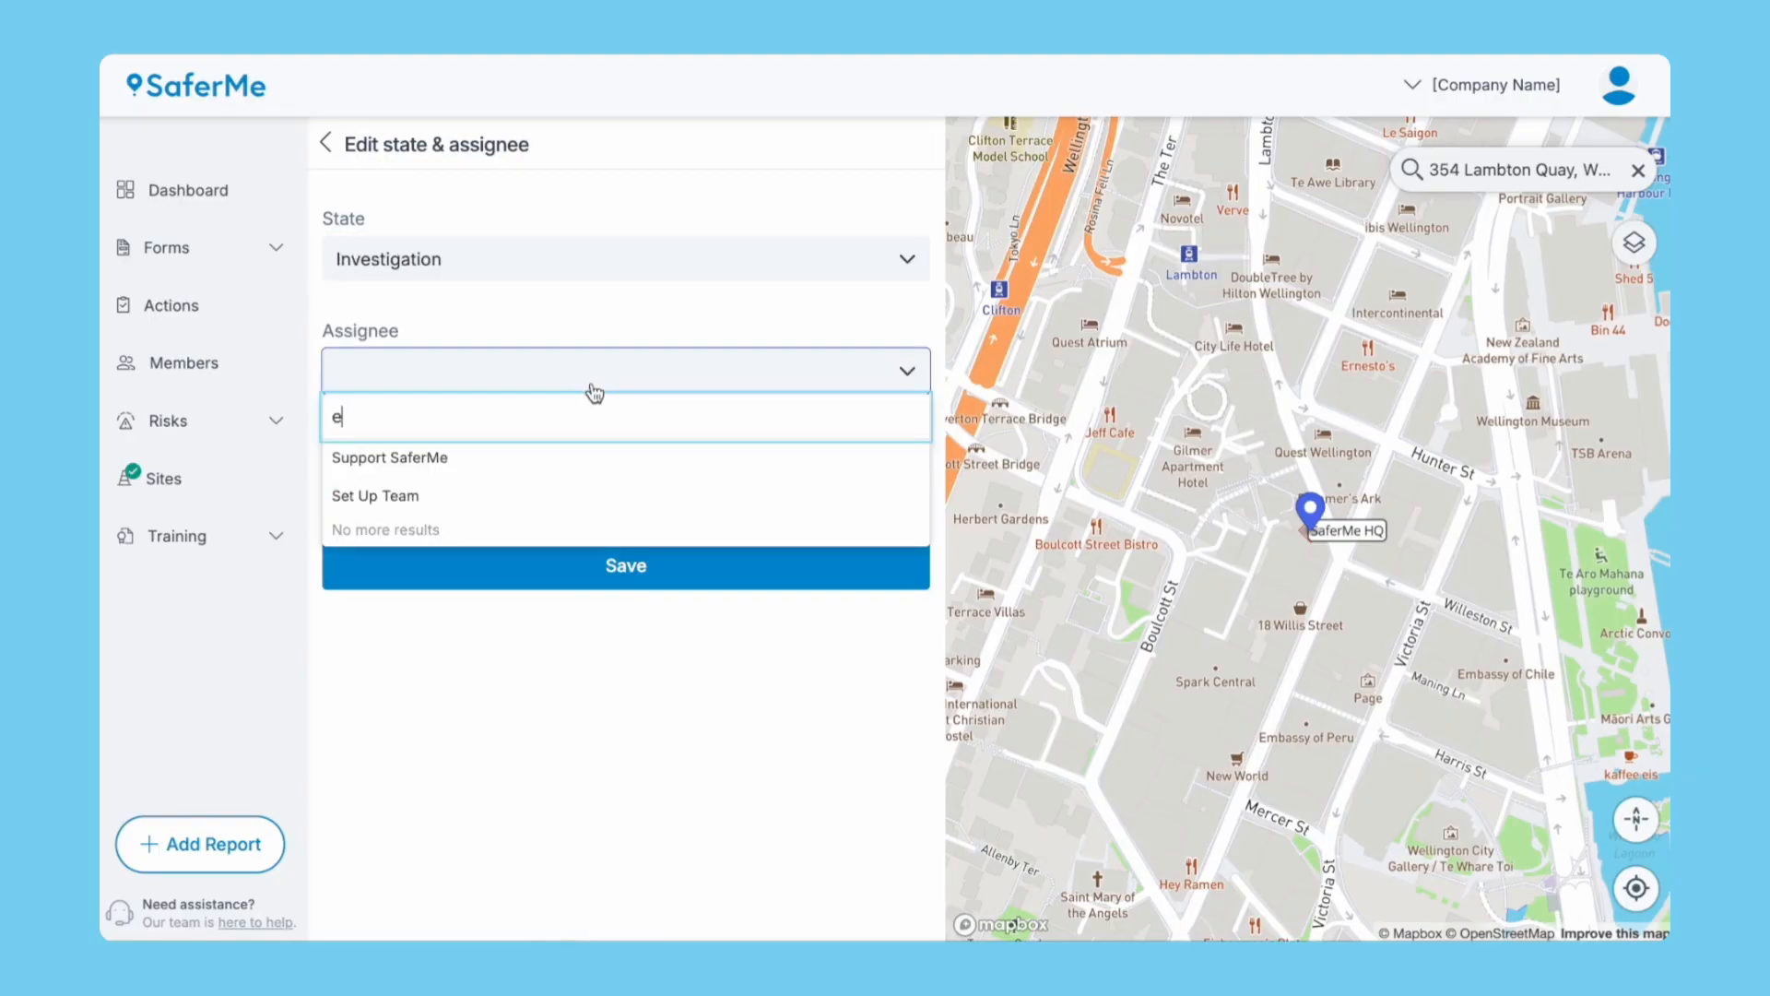
key(BackSpace)
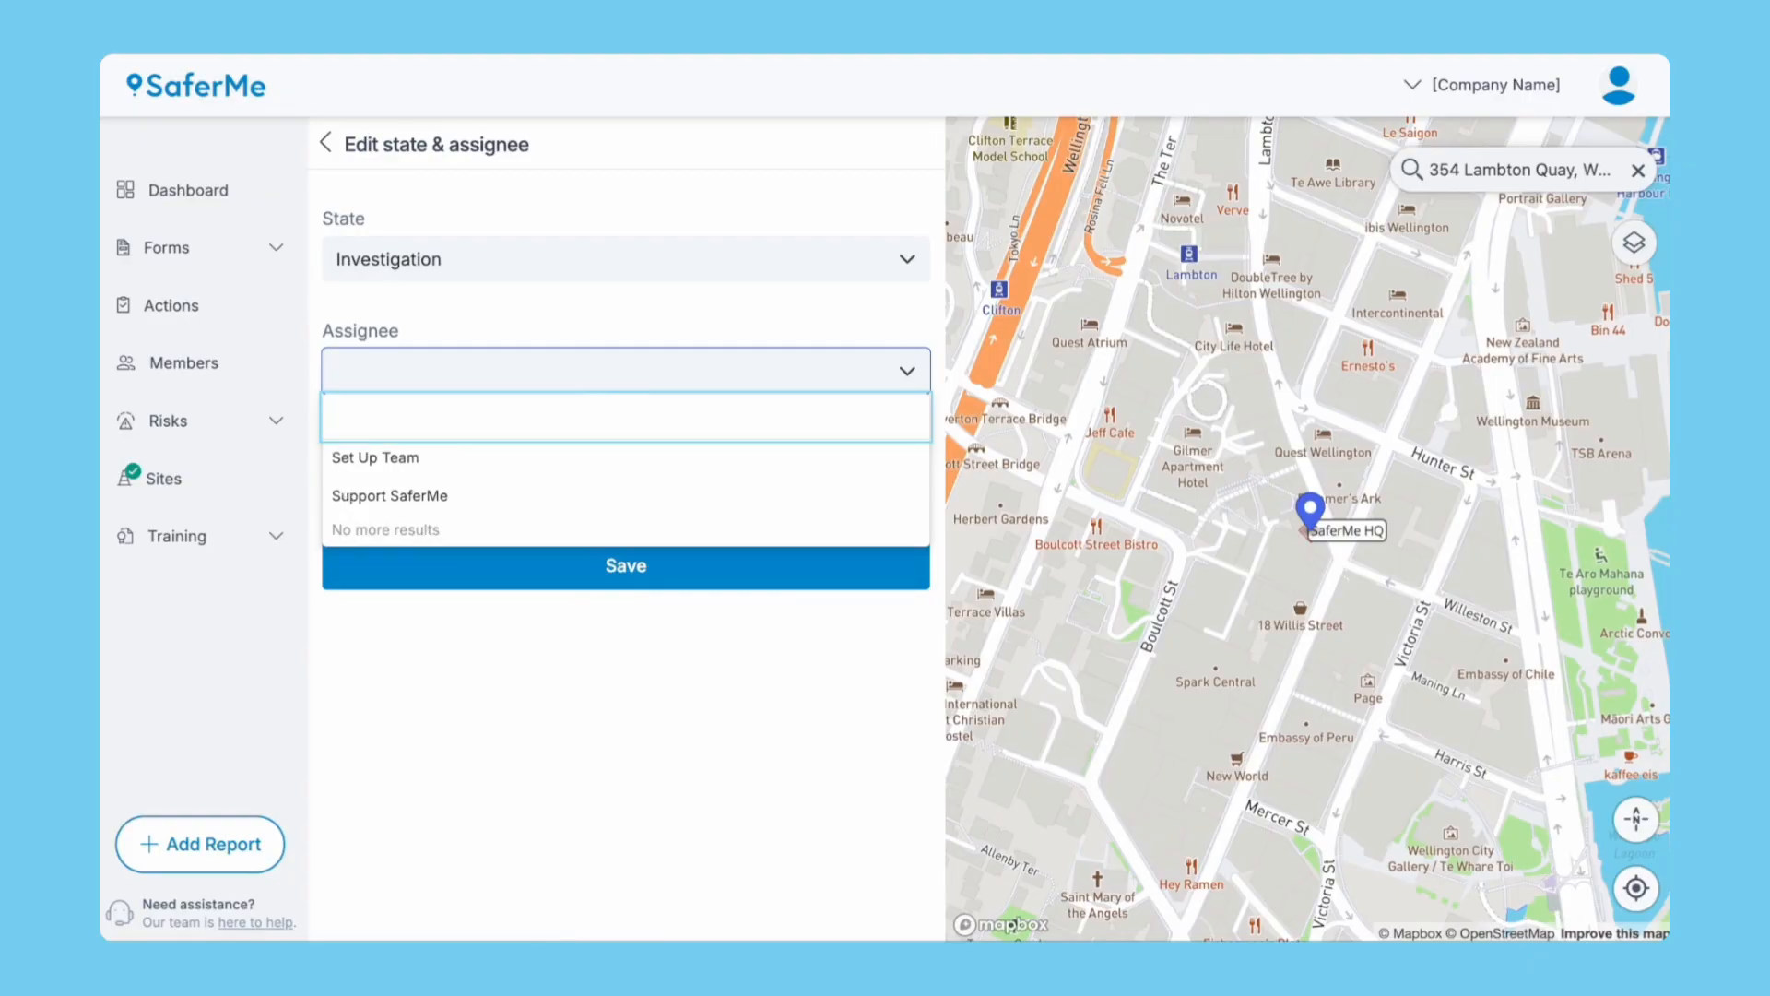
click(525, 456)
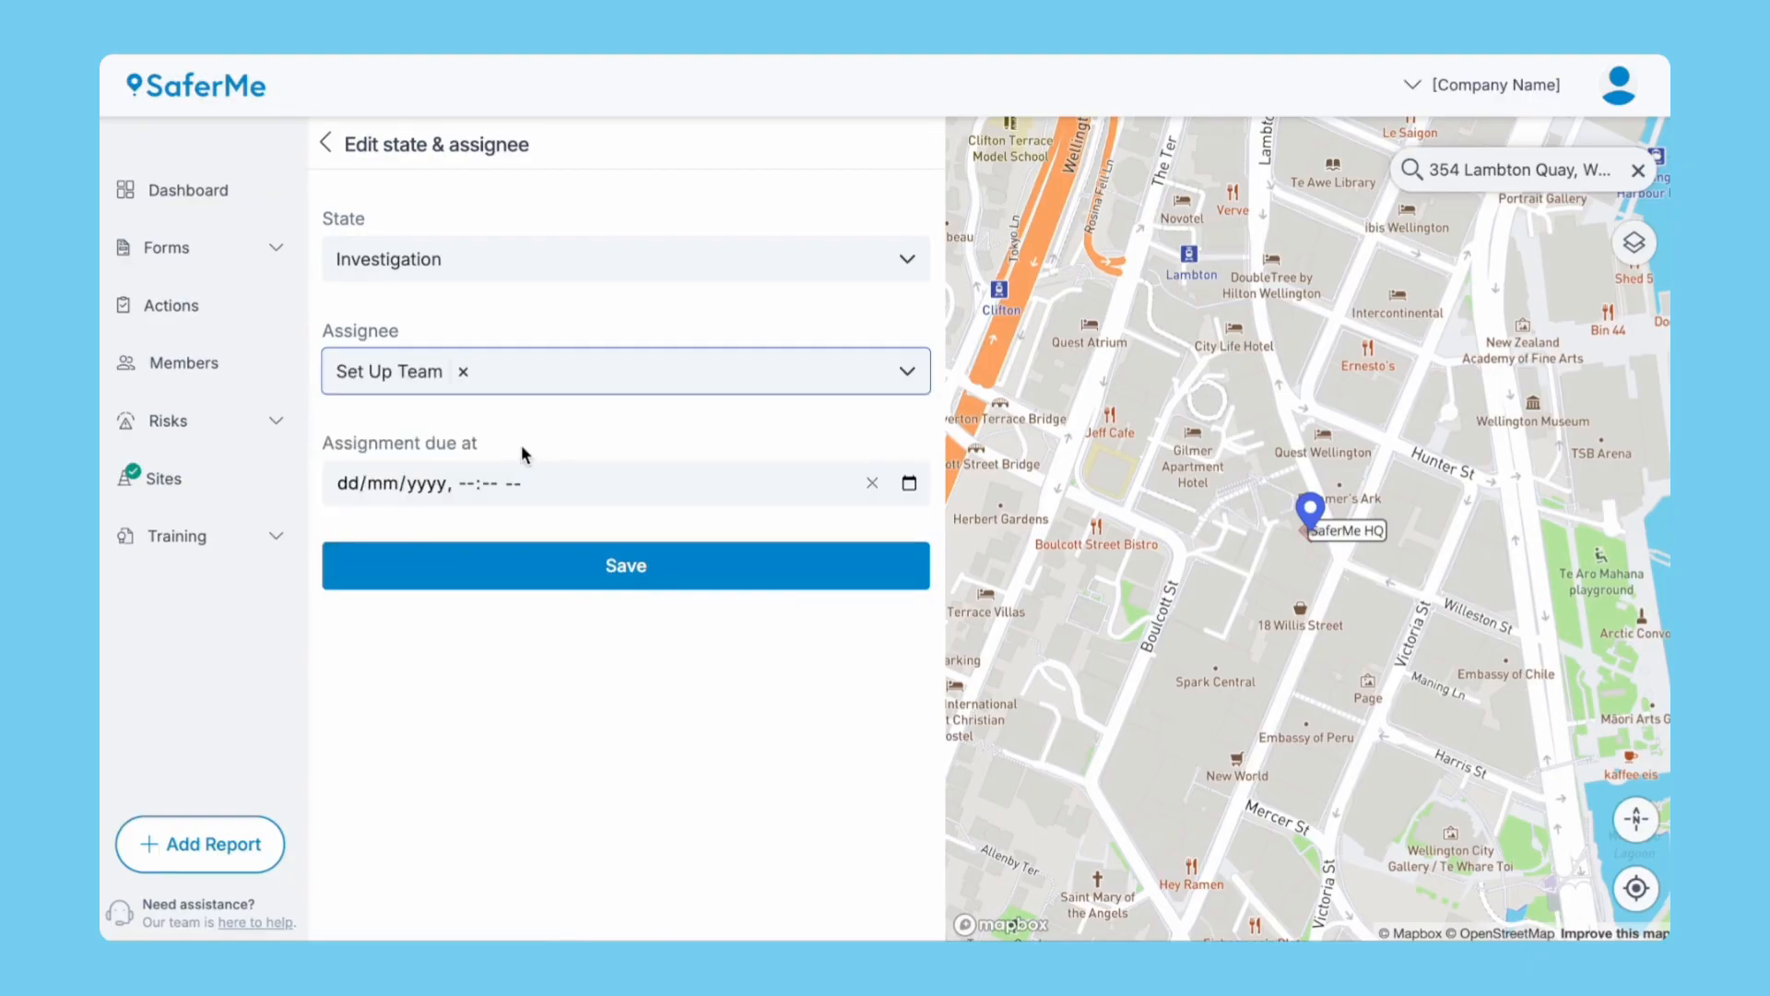
click(627, 257)
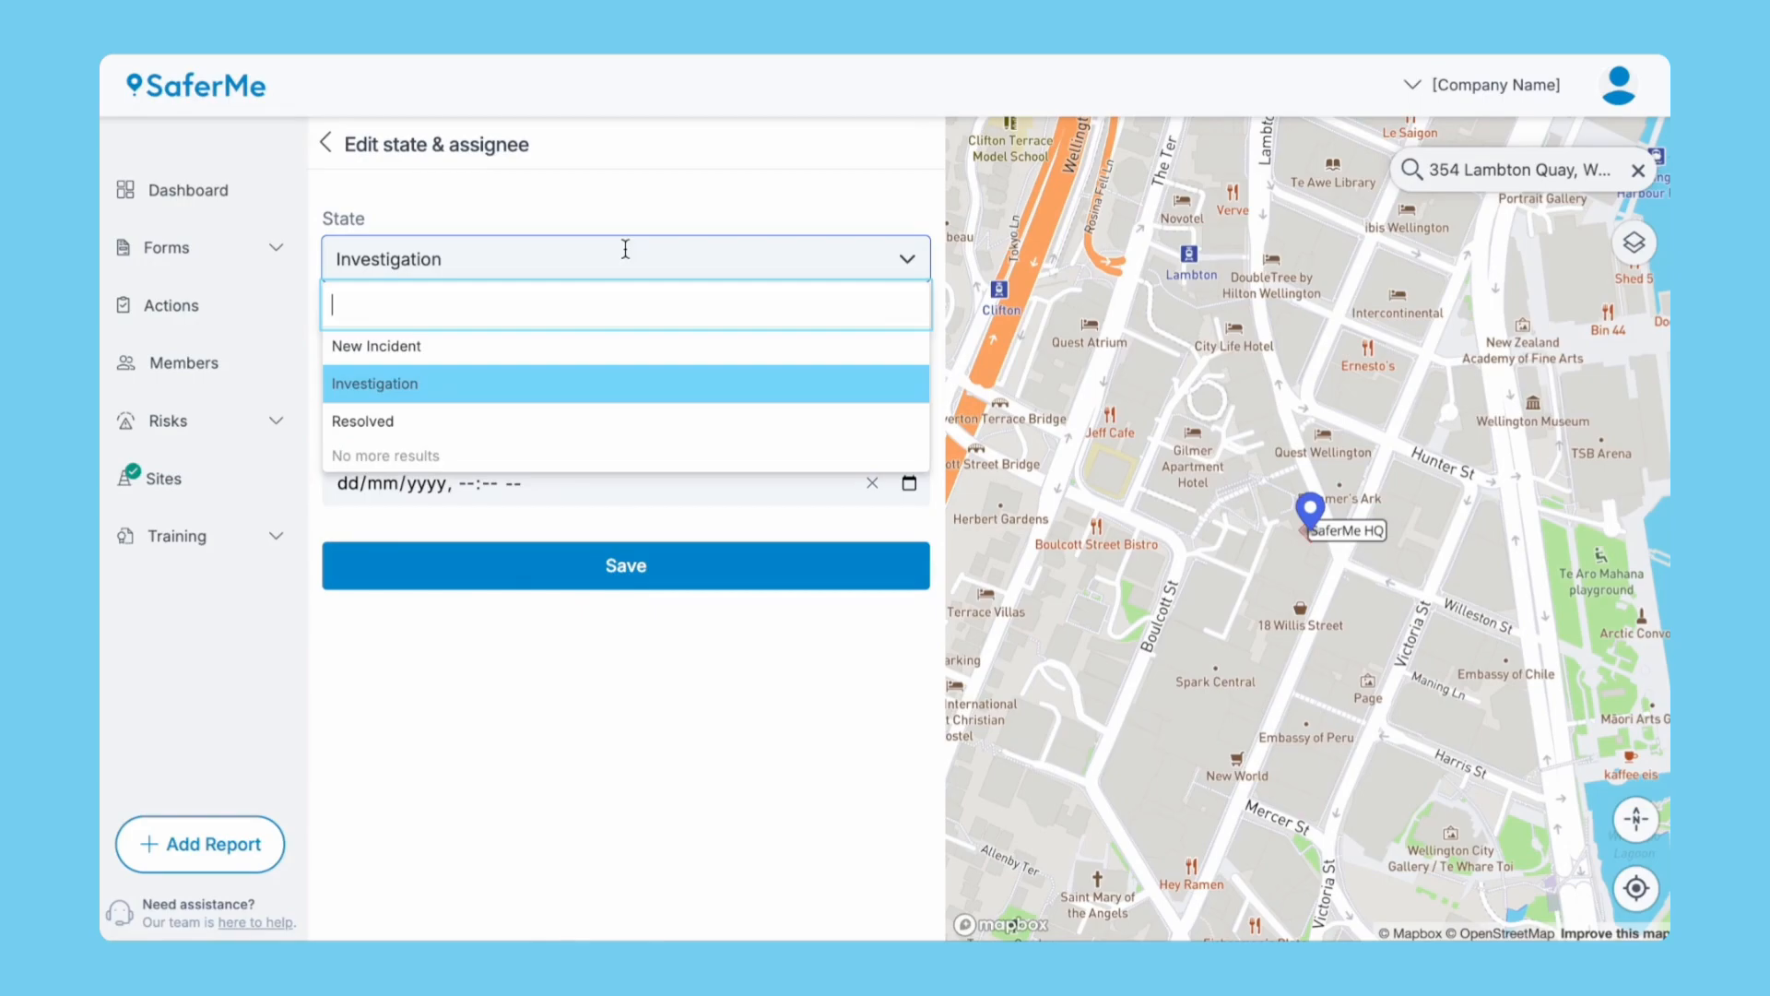
click(533, 418)
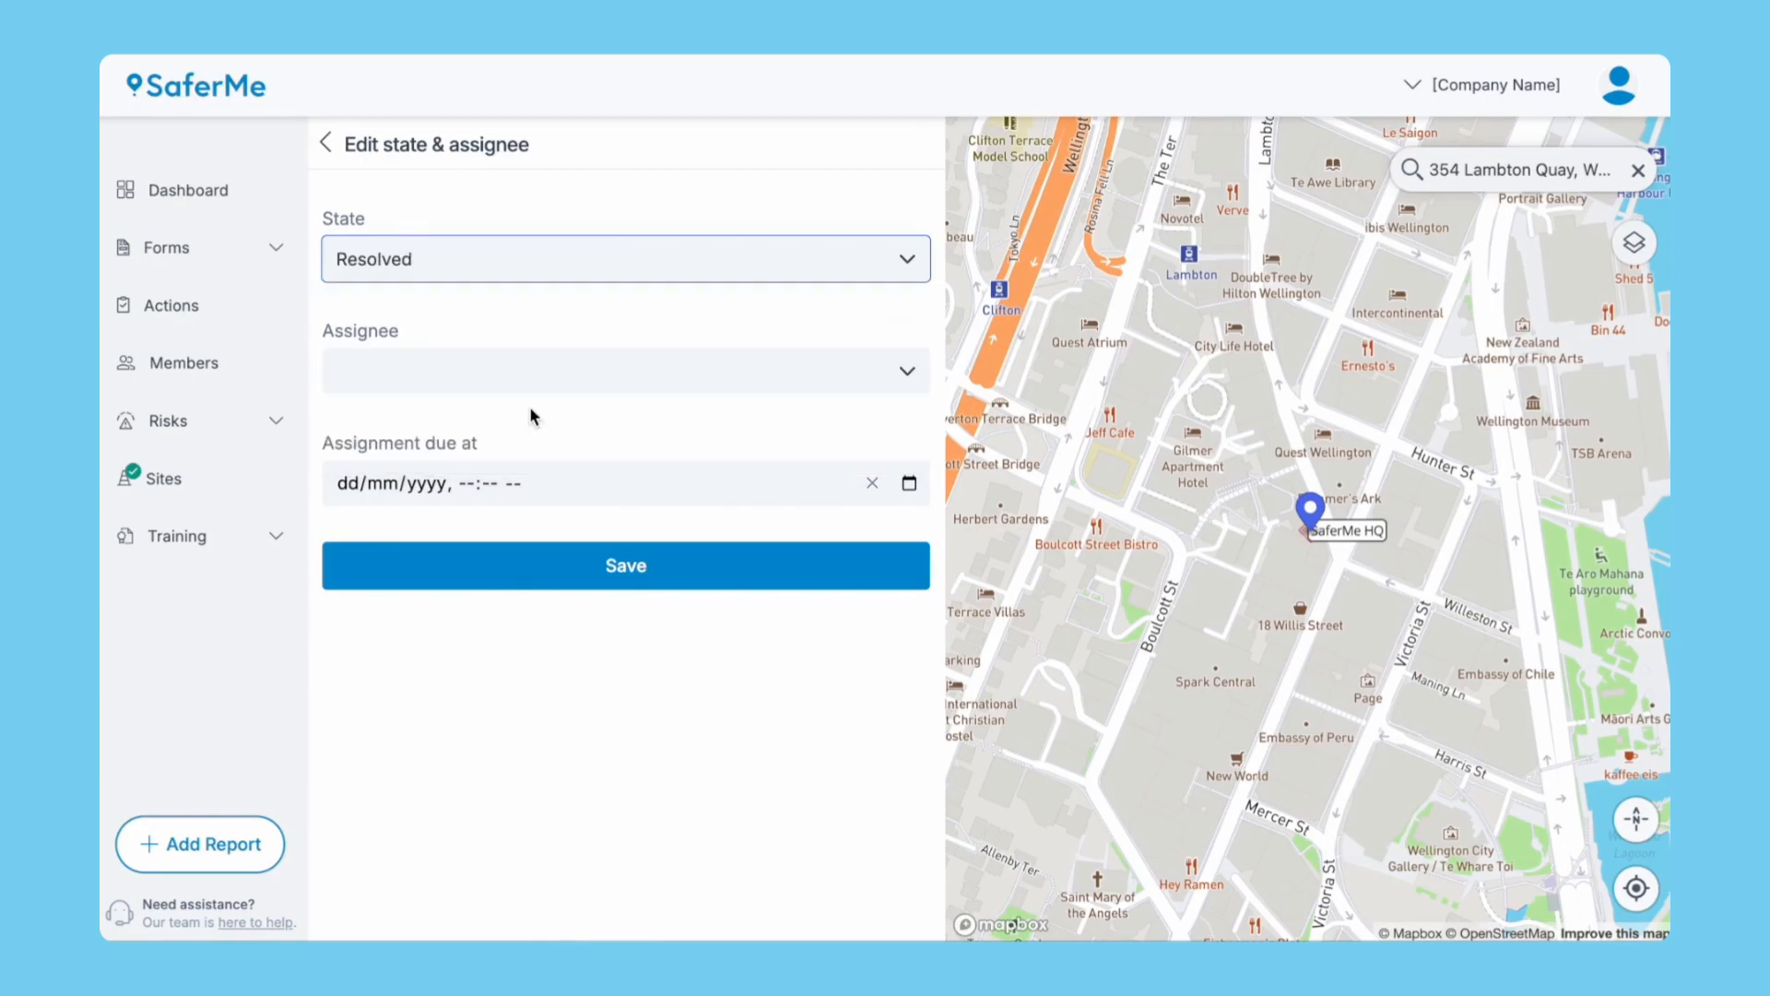
click(597, 567)
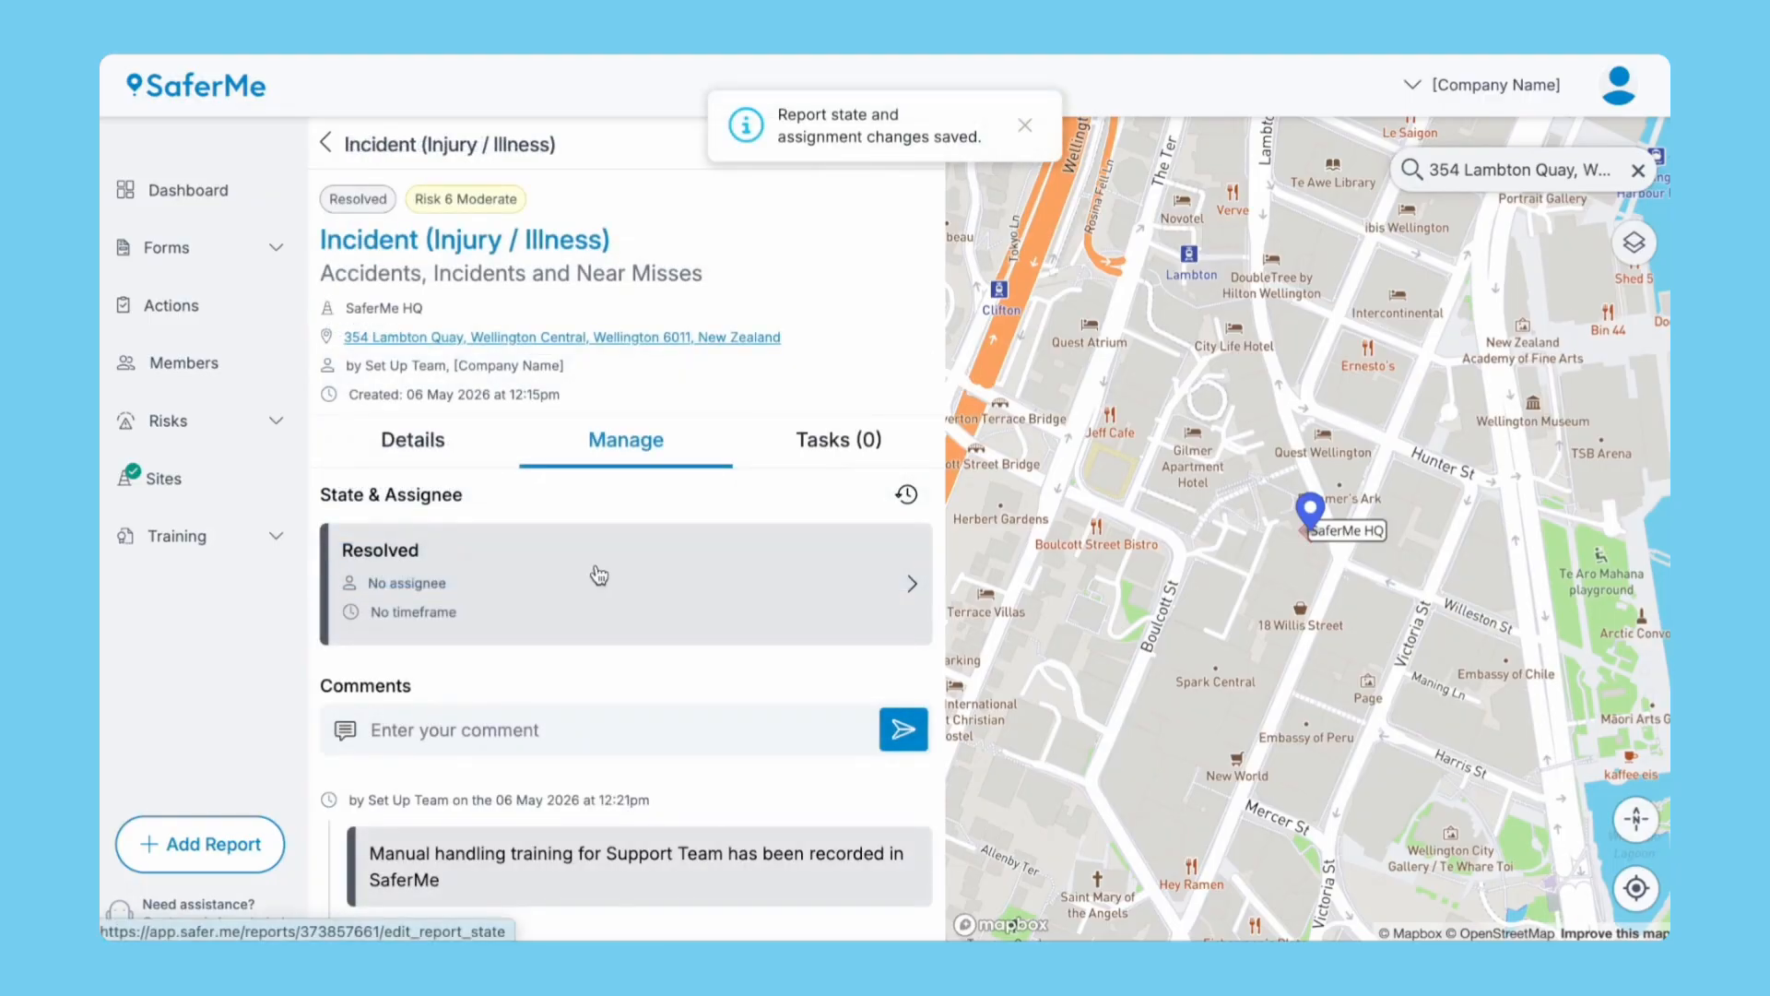
Open the full reports list and filter reports by the title 'Incident'.
click(204, 204)
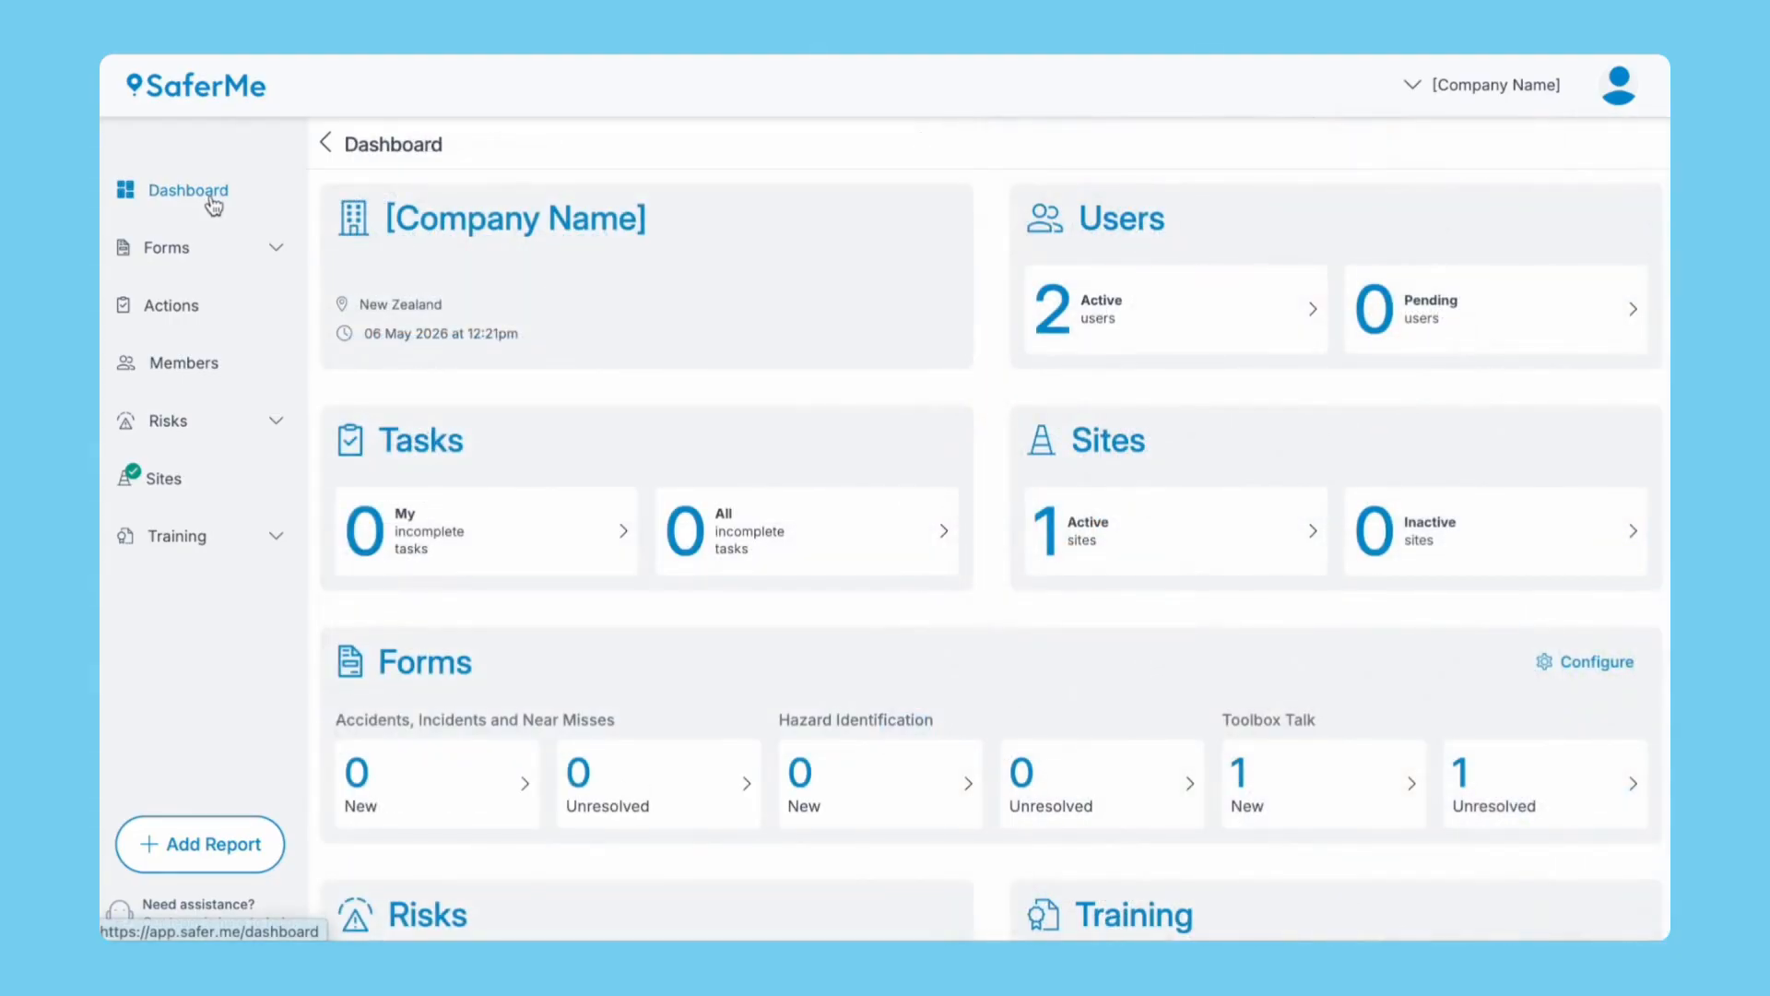
click(1295, 784)
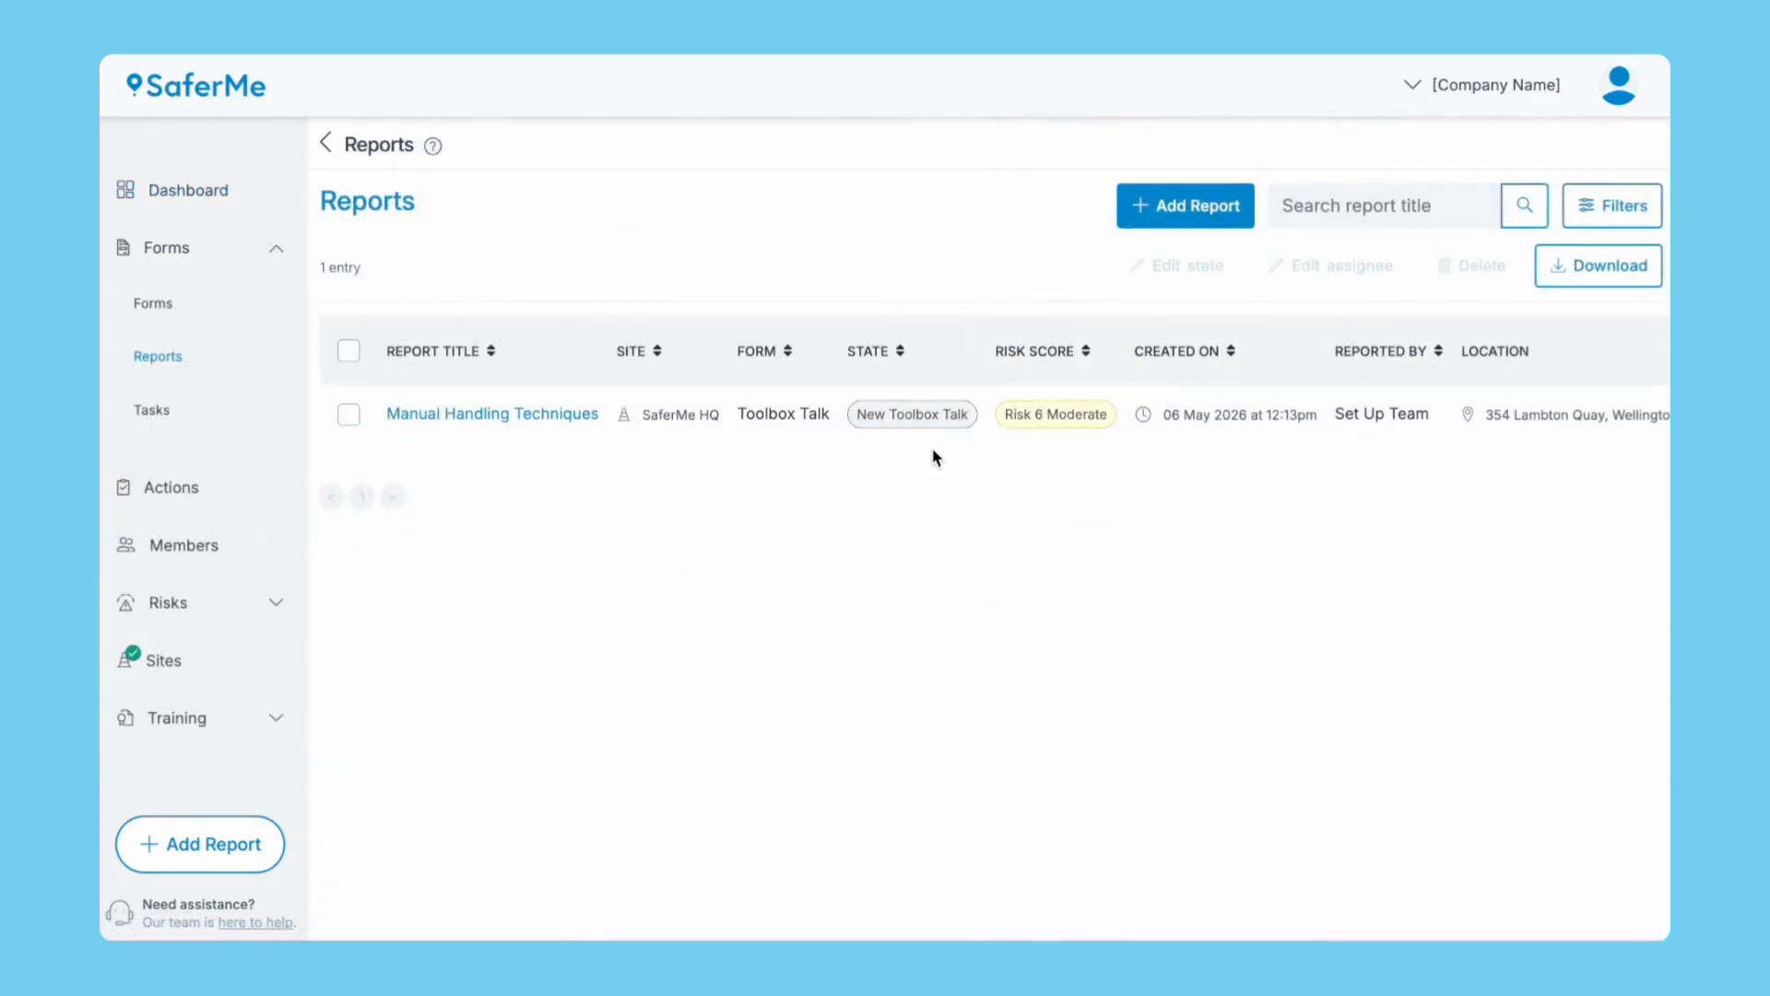
click(148, 364)
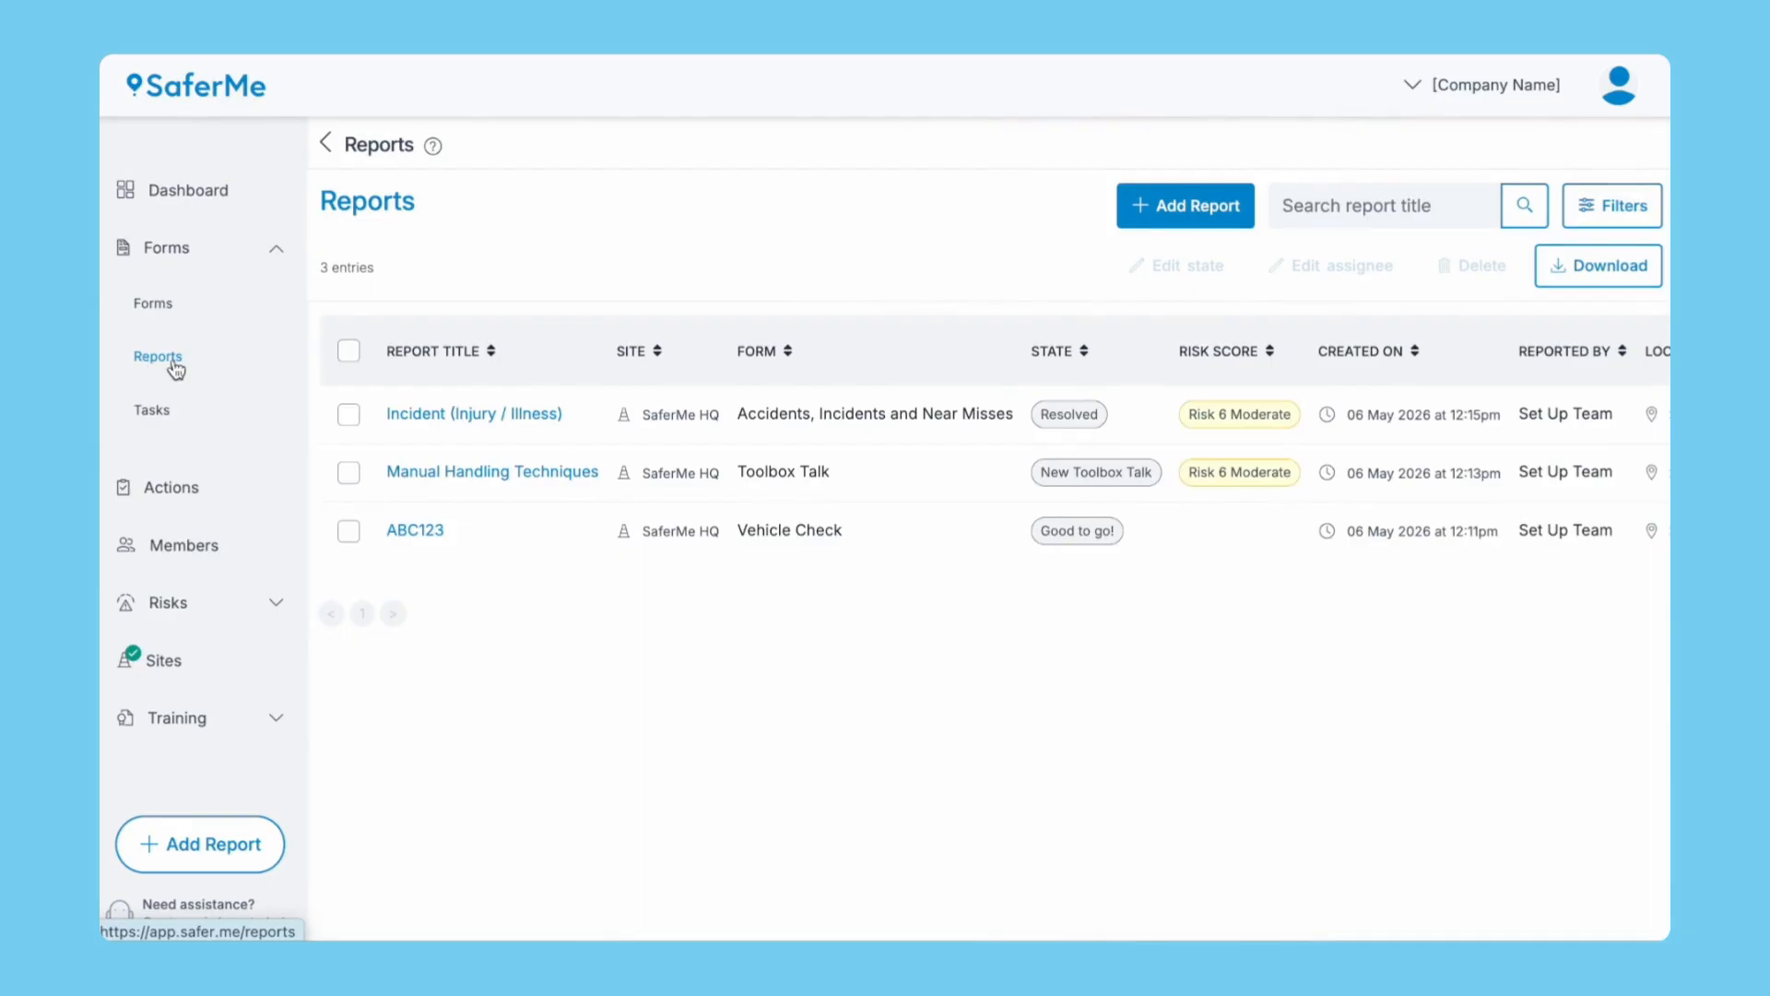
click(1596, 206)
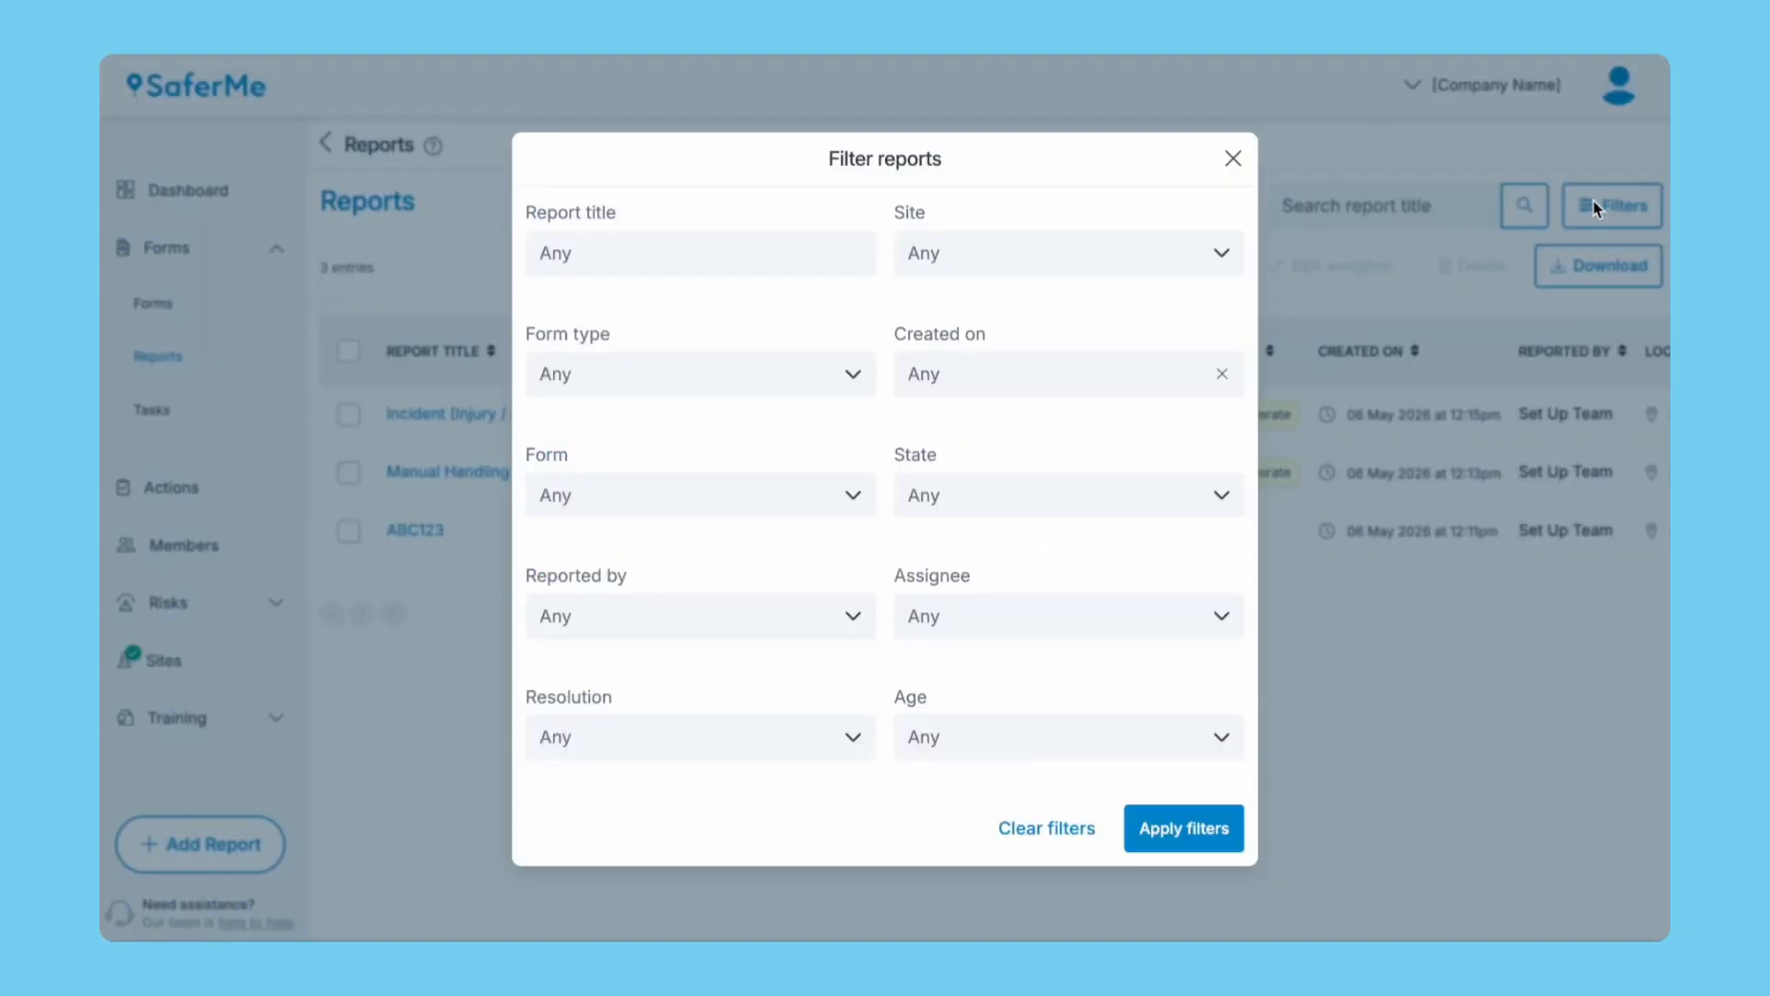
click(811, 263)
text(Incident)
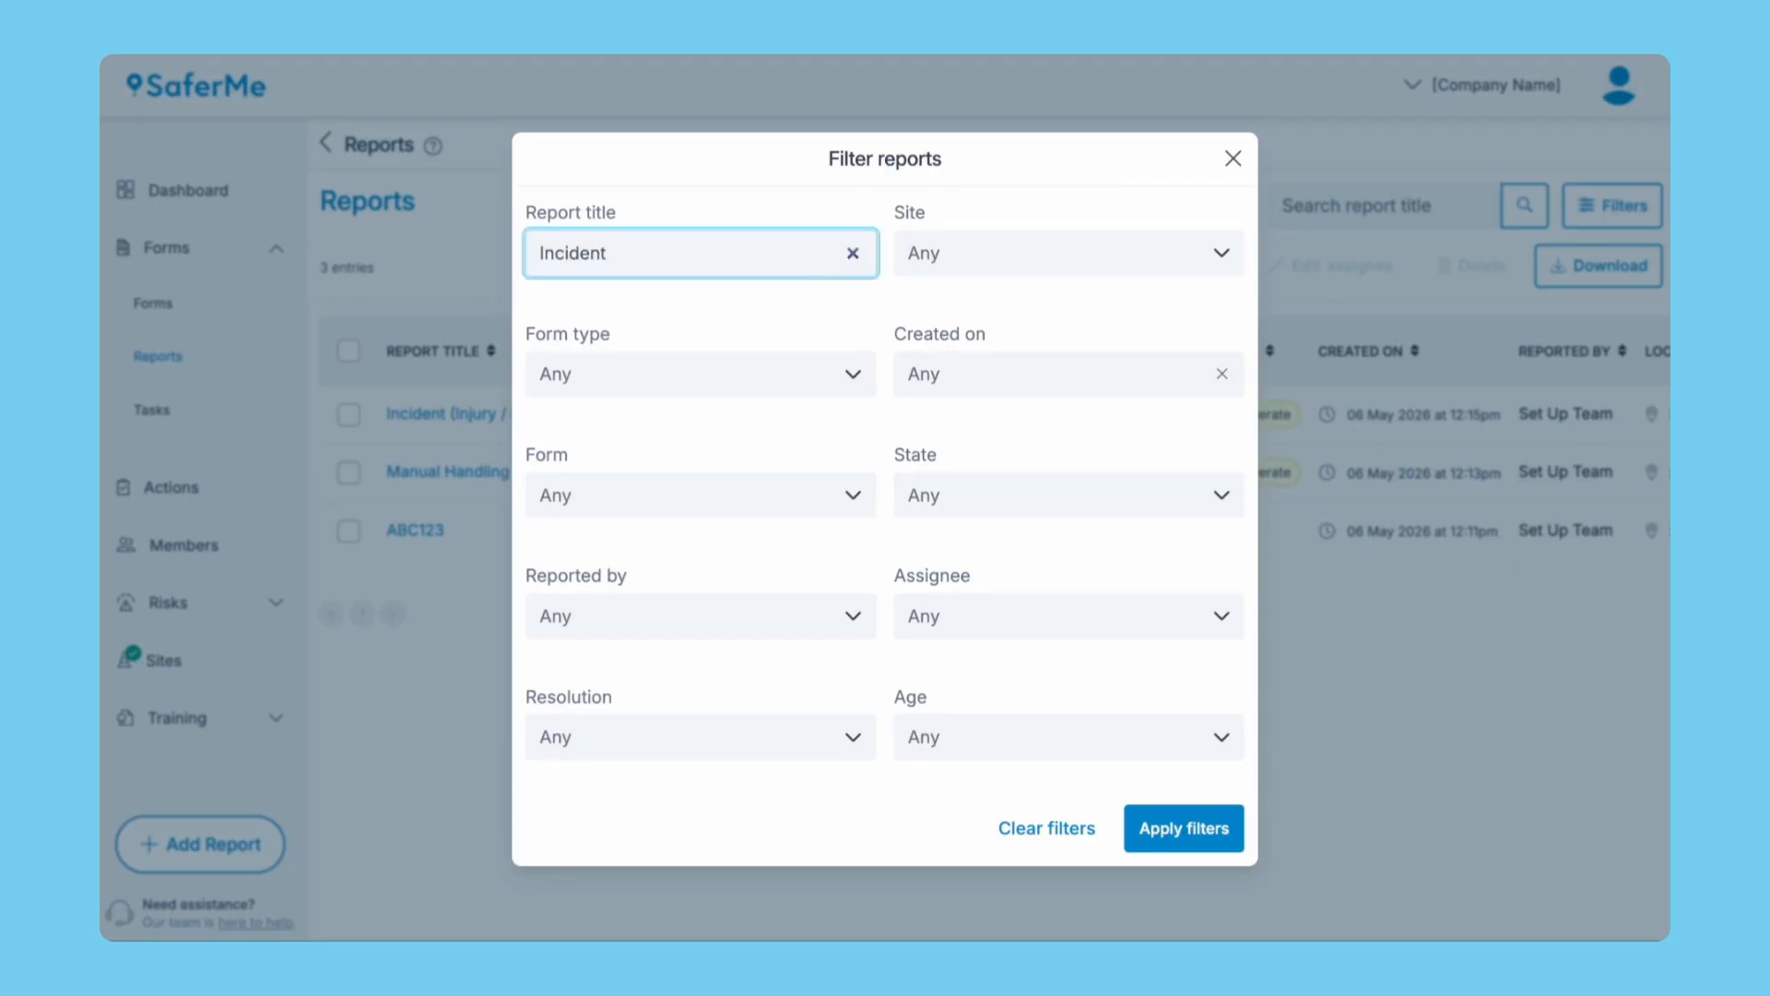
Add filters SaferMe HQ, 1–31 May 2026, Accidents, Incidents and Near Misses, and Set Up Team, then apply.
click(1033, 257)
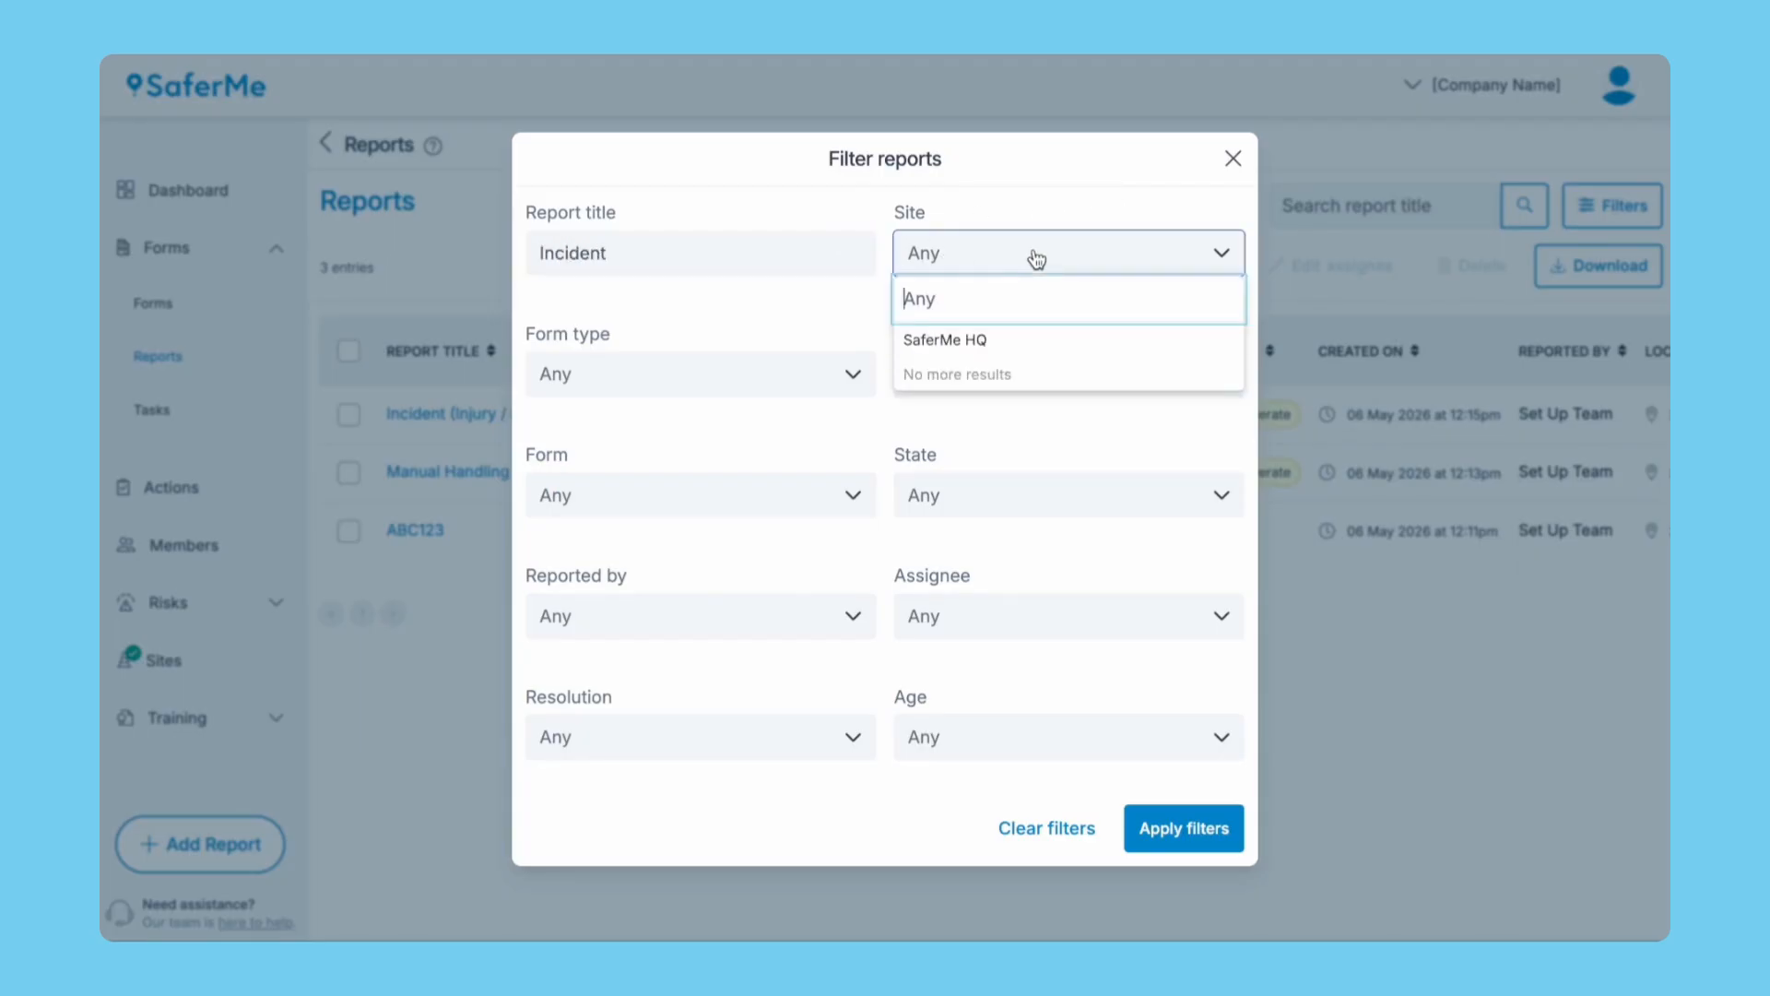
click(1004, 339)
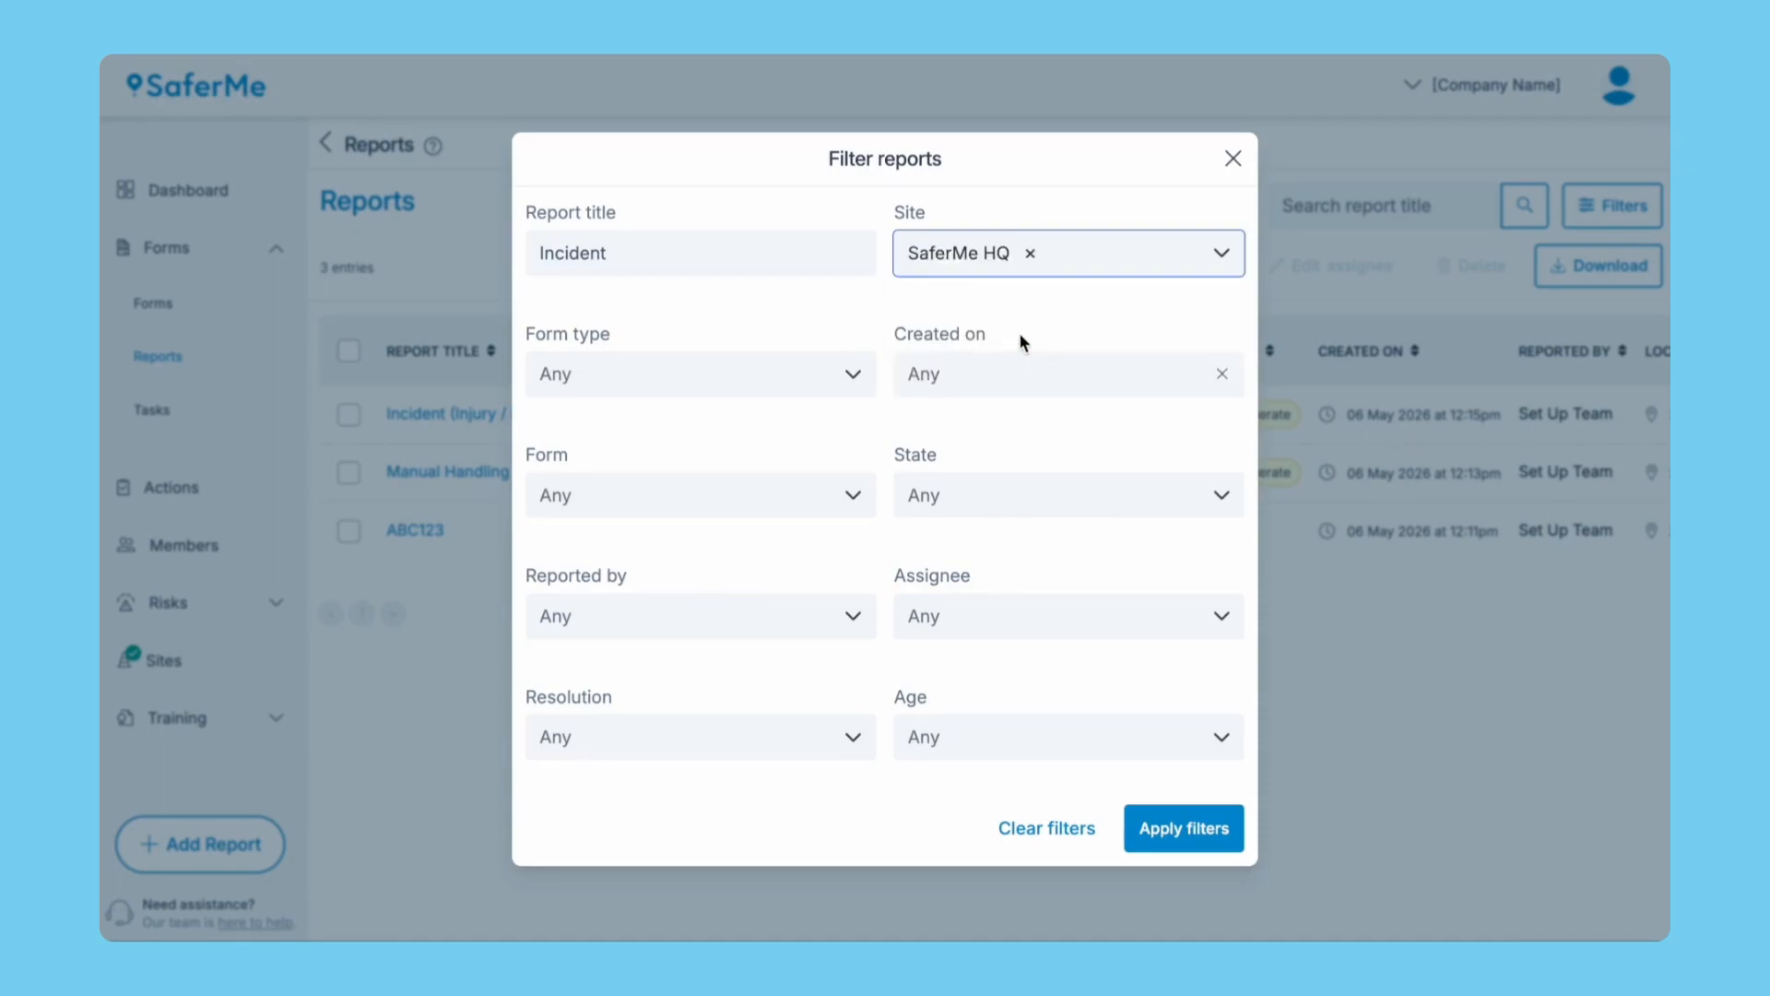
click(1062, 378)
click(1161, 490)
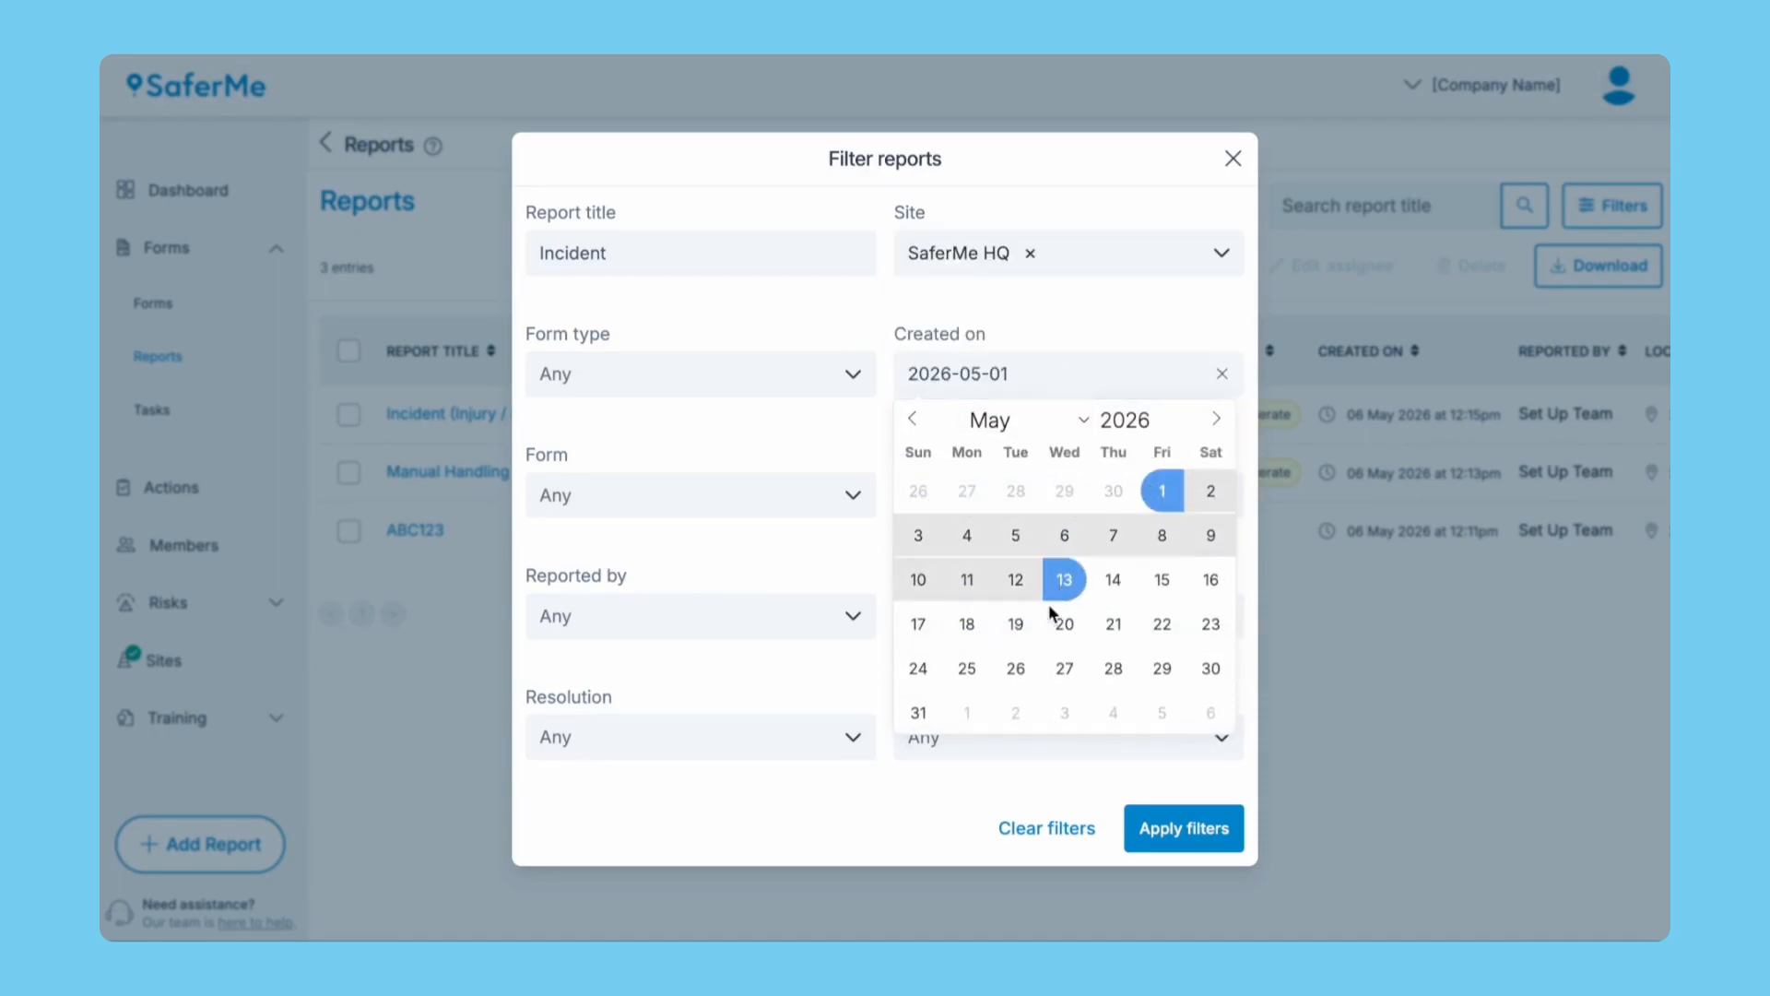
click(929, 710)
click(710, 498)
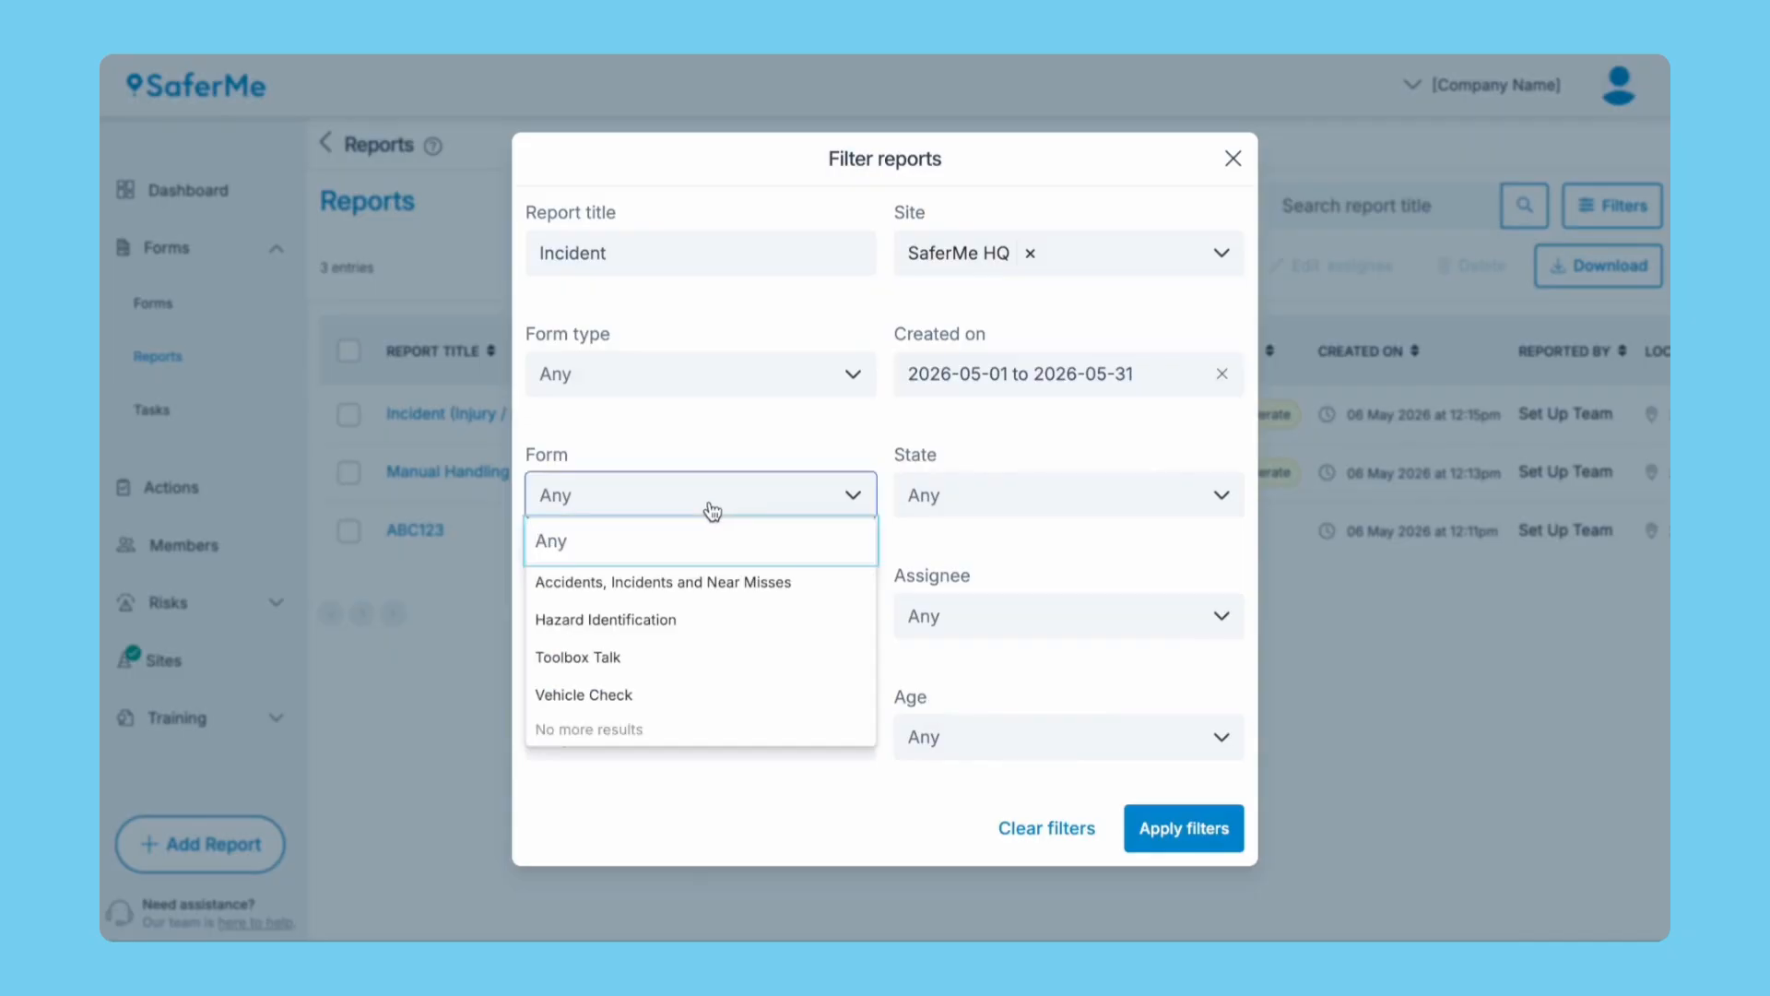
click(701, 579)
click(797, 631)
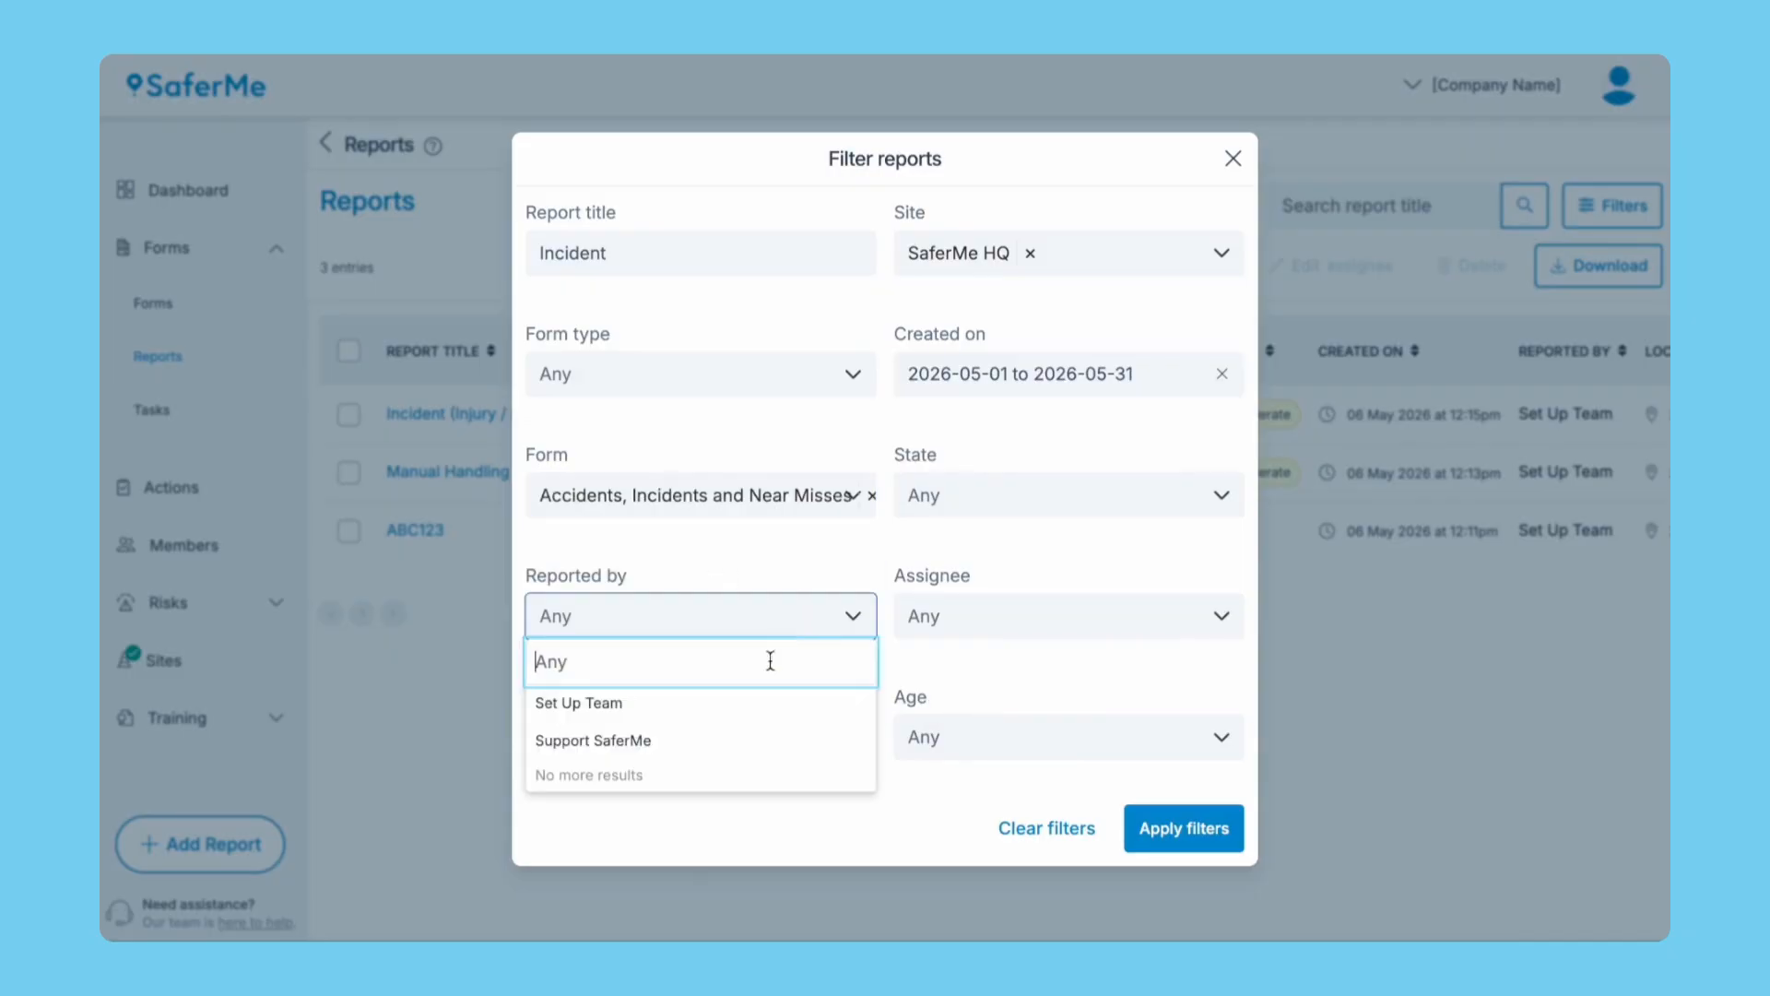
click(755, 706)
click(1004, 617)
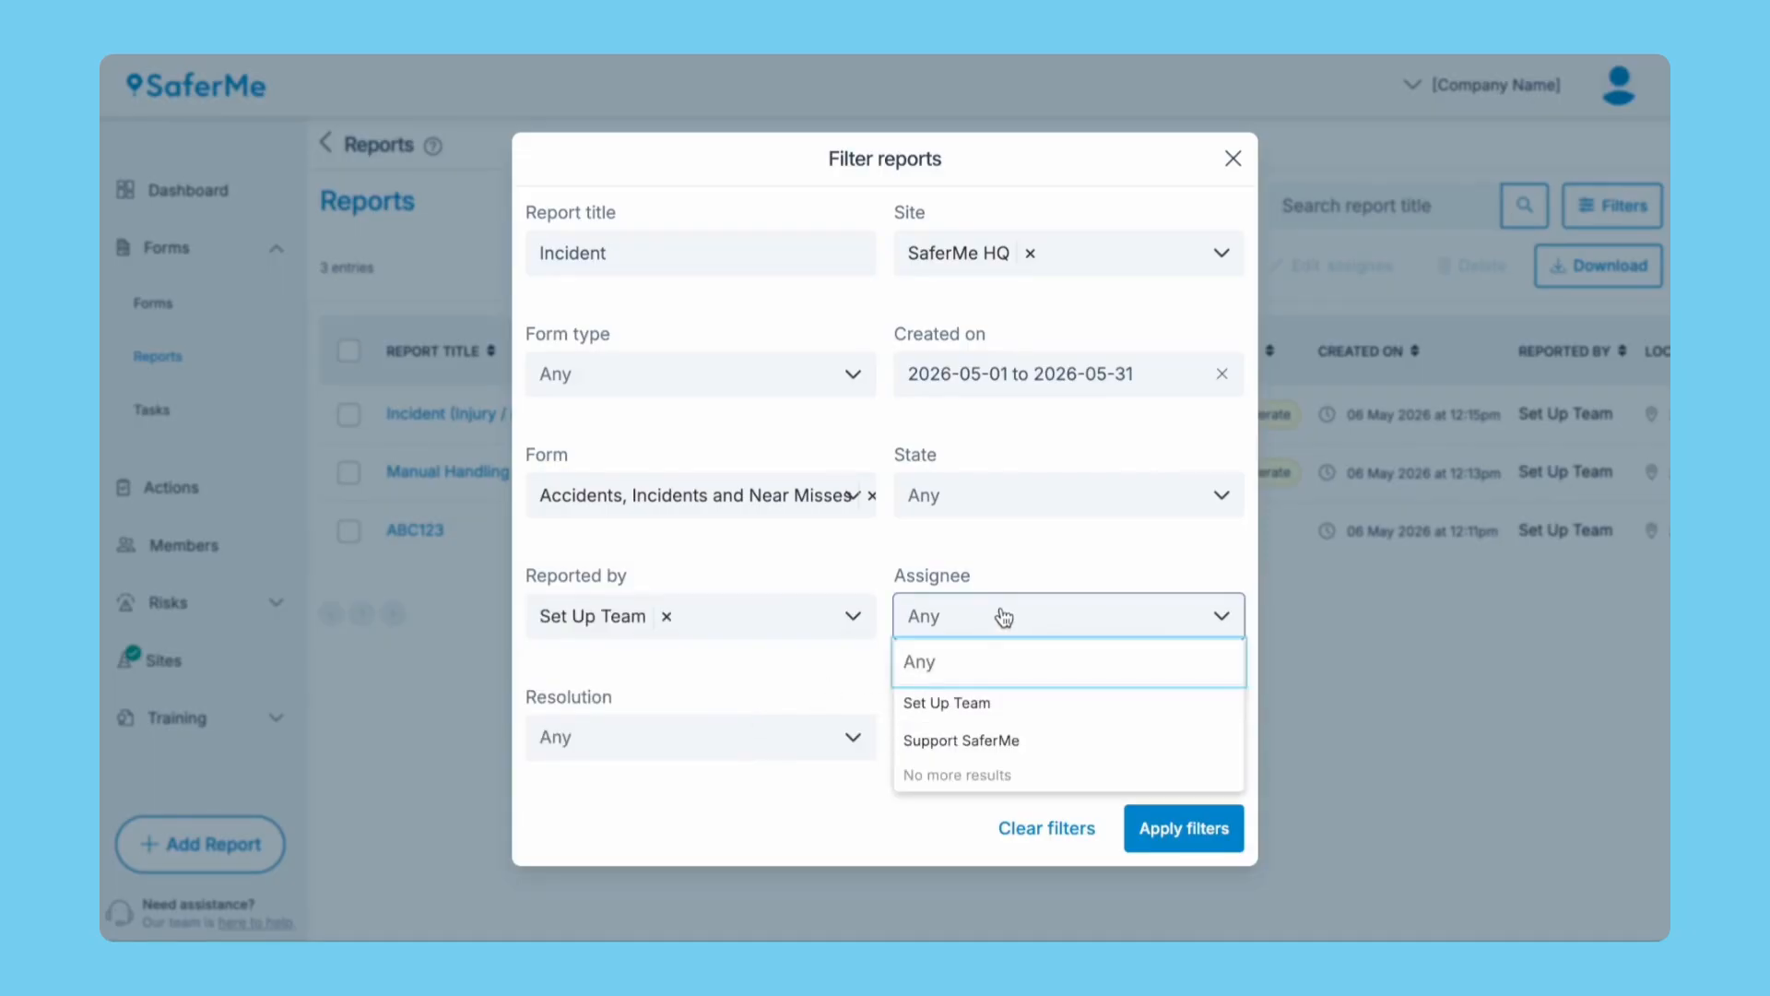
click(853, 687)
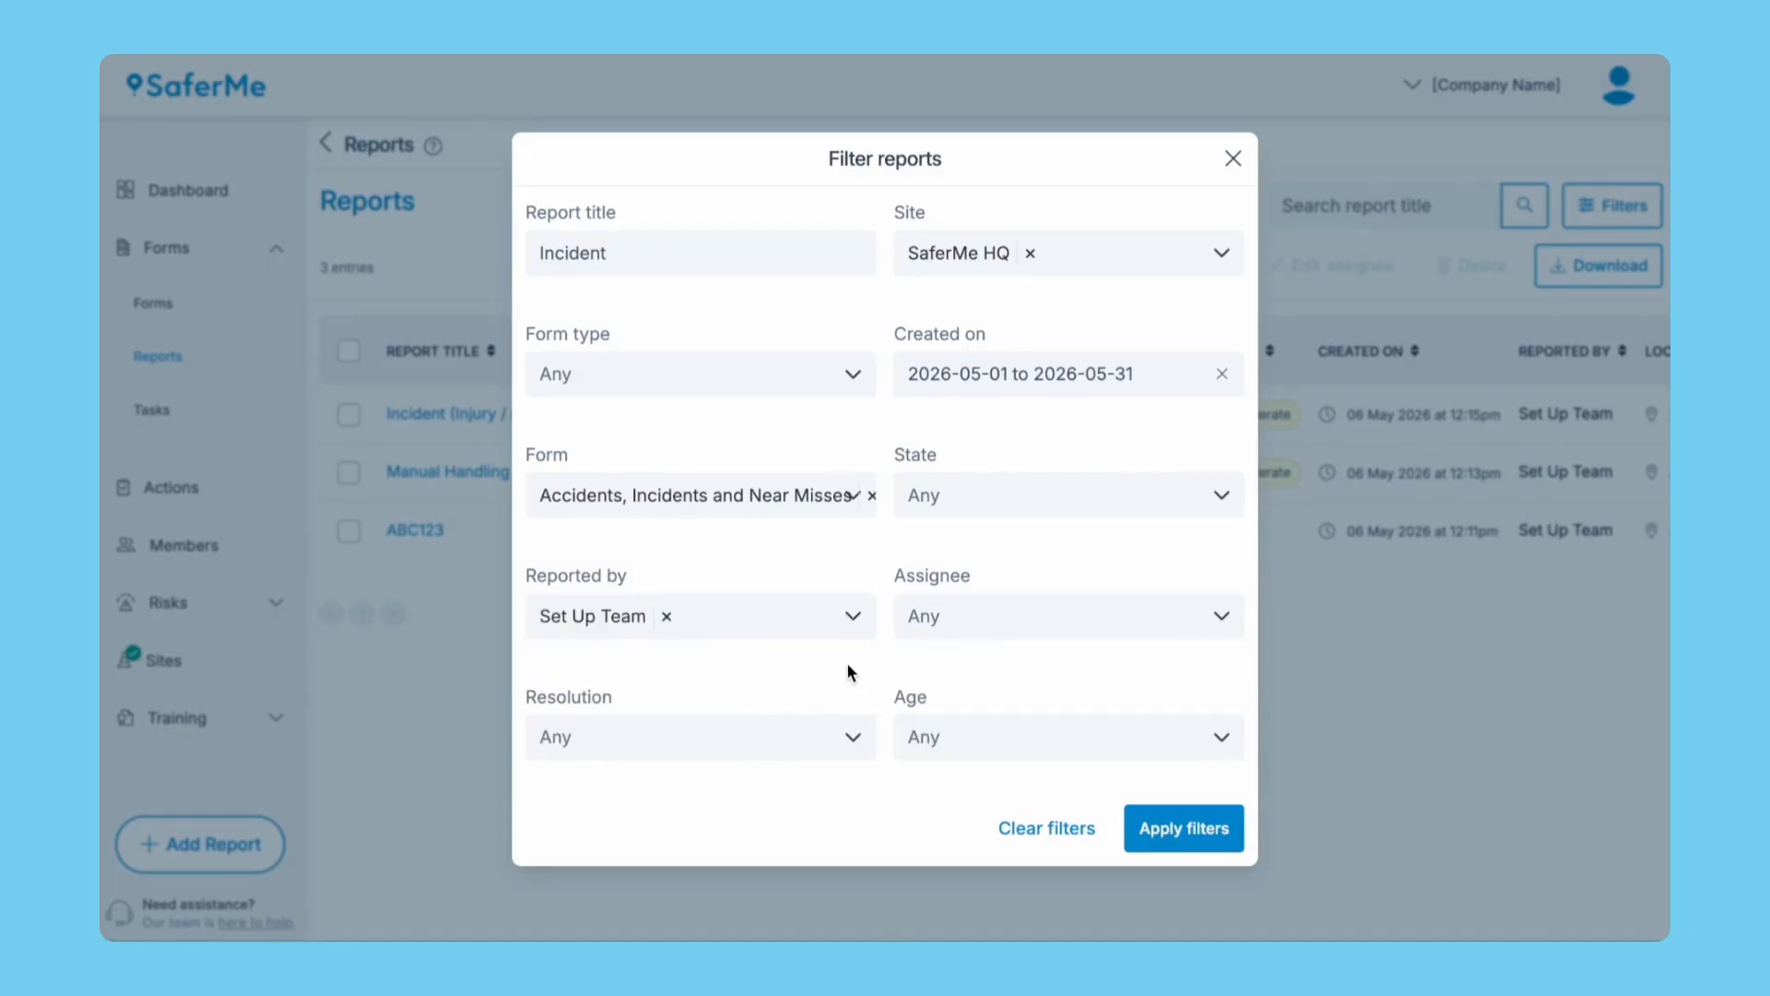
click(1173, 826)
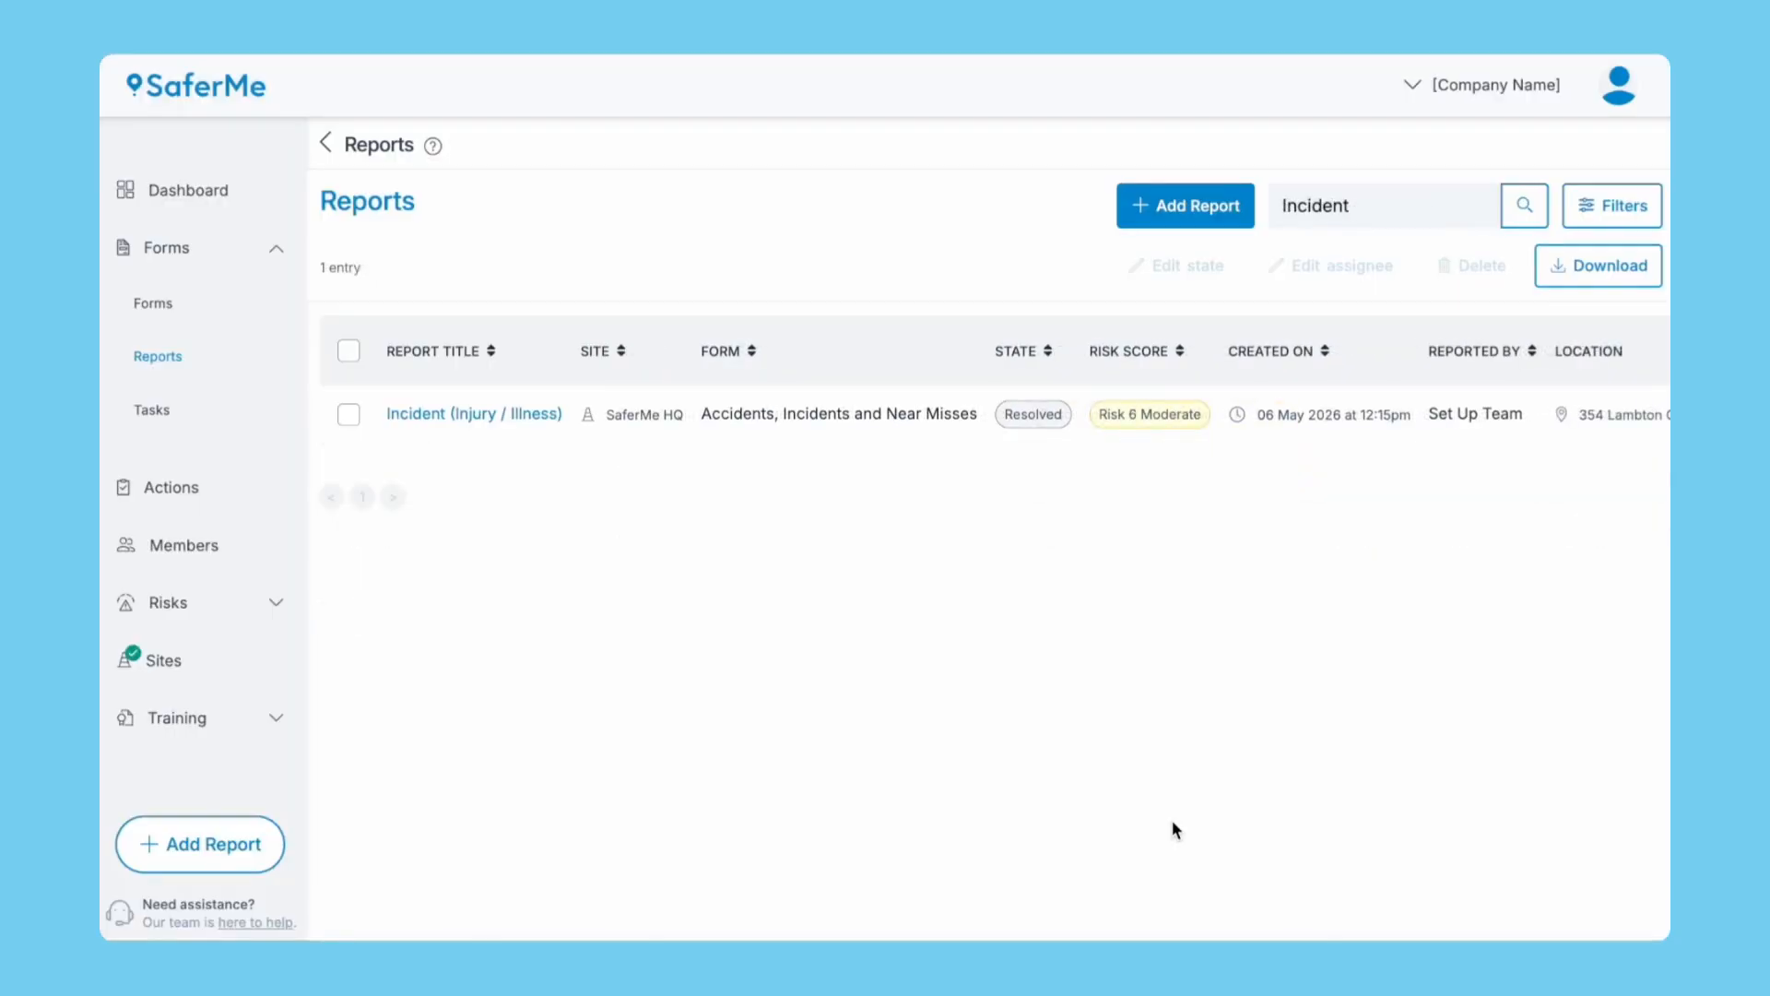
Download the filtered report records, then prepare the incident report's own file for download.
click(1579, 277)
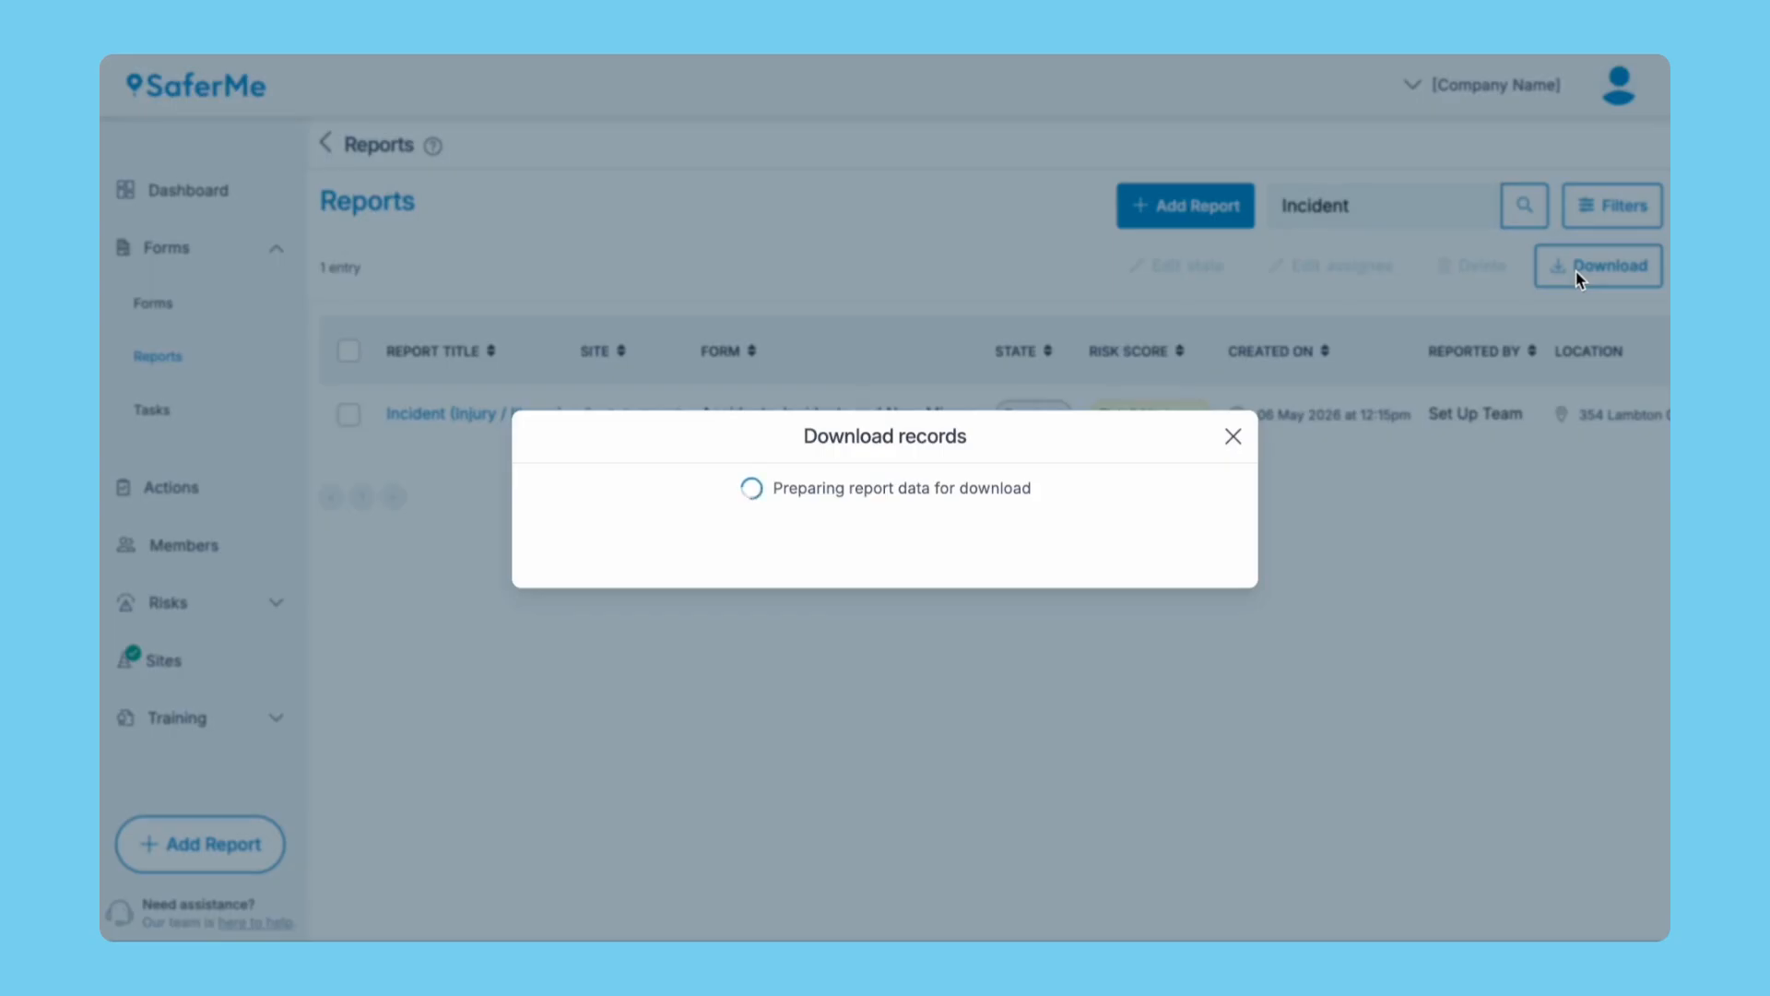
click(919, 533)
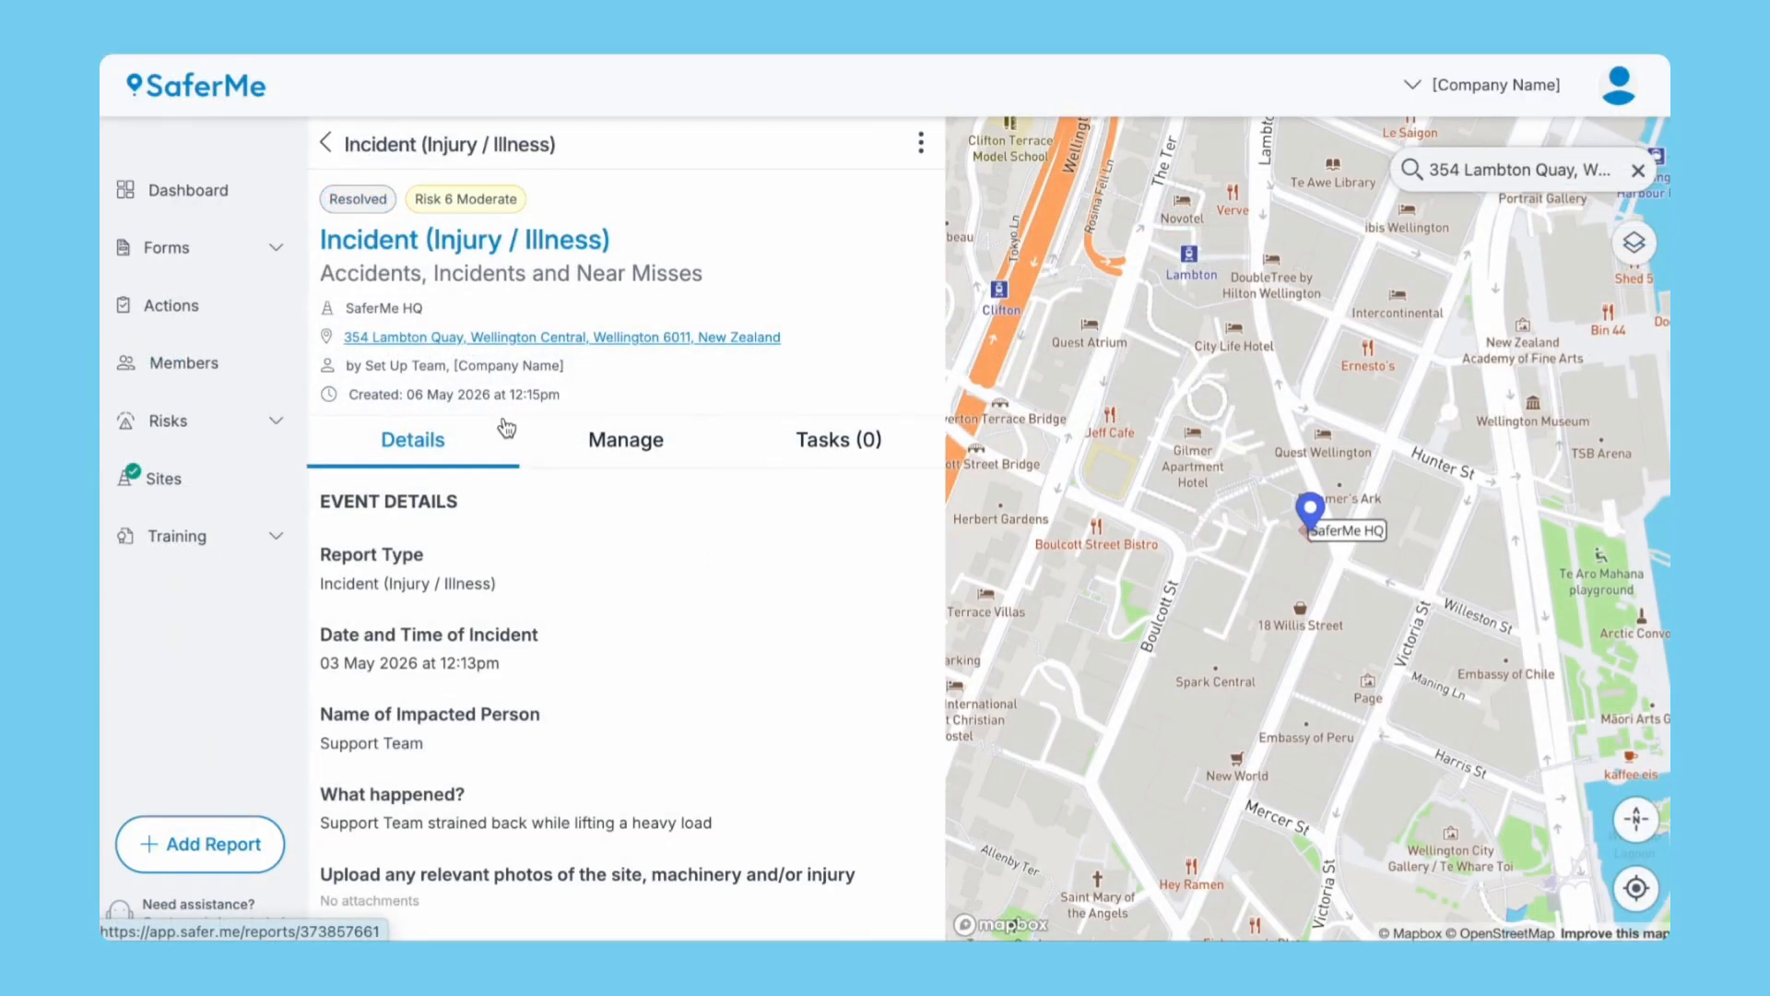
click(922, 145)
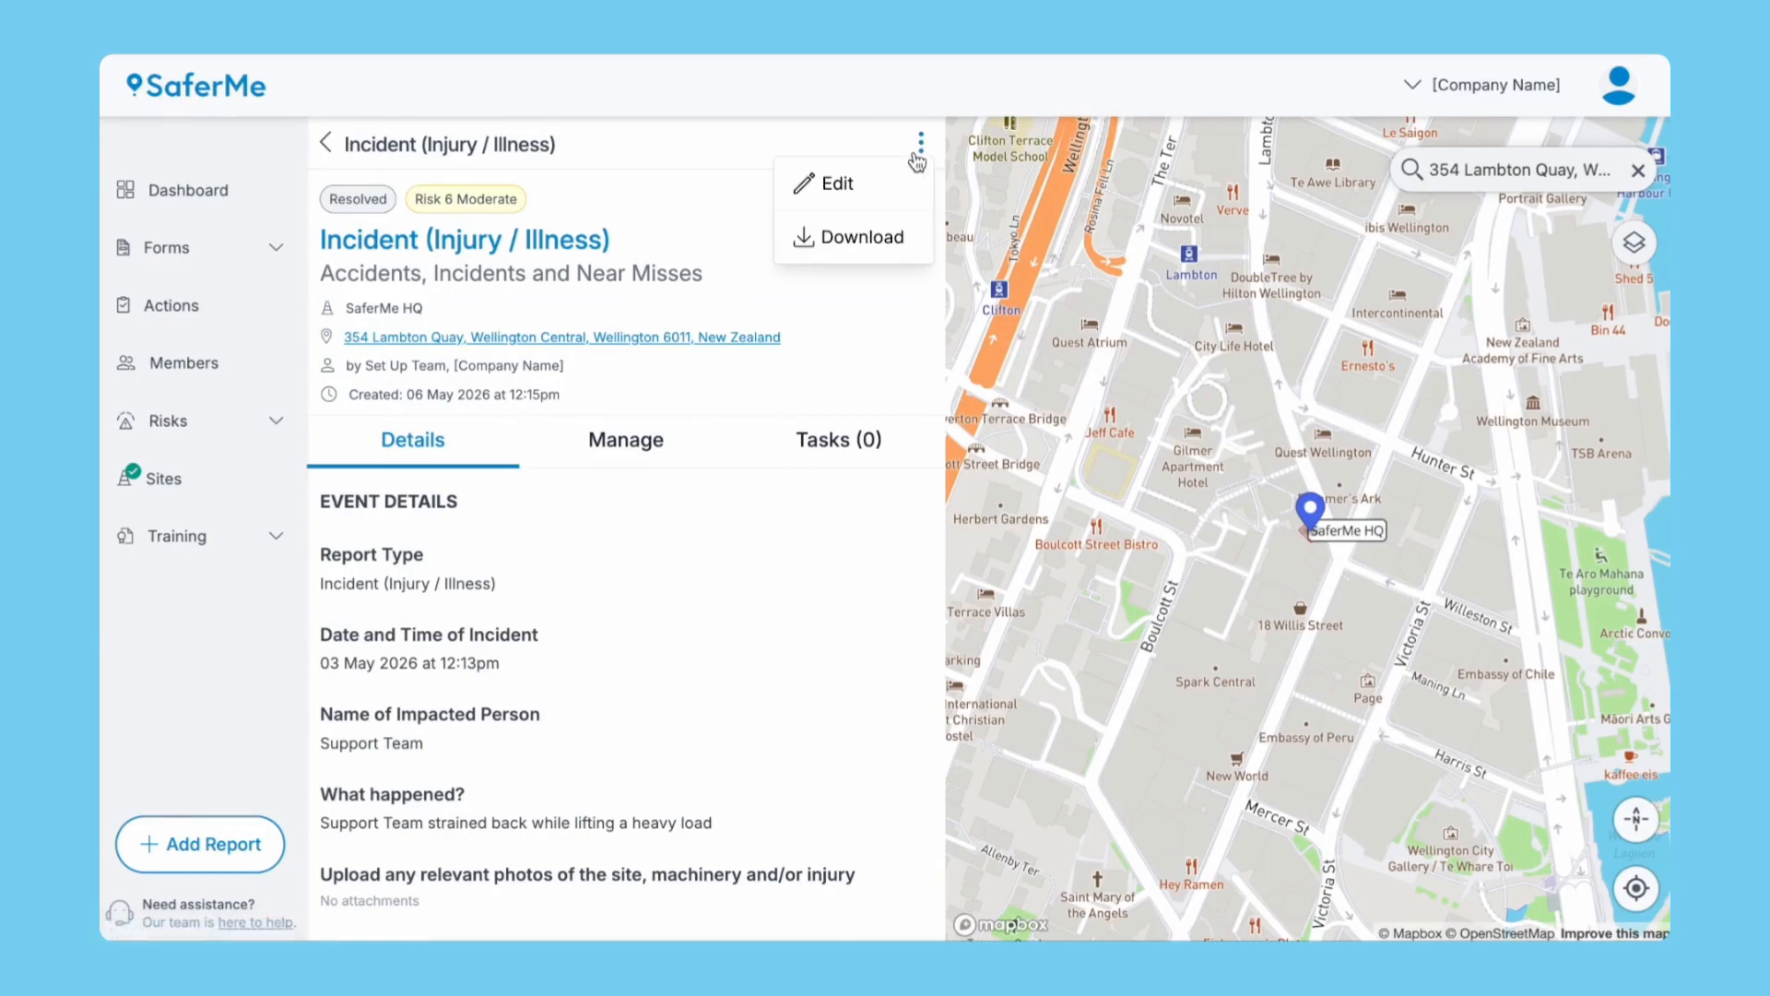
click(866, 240)
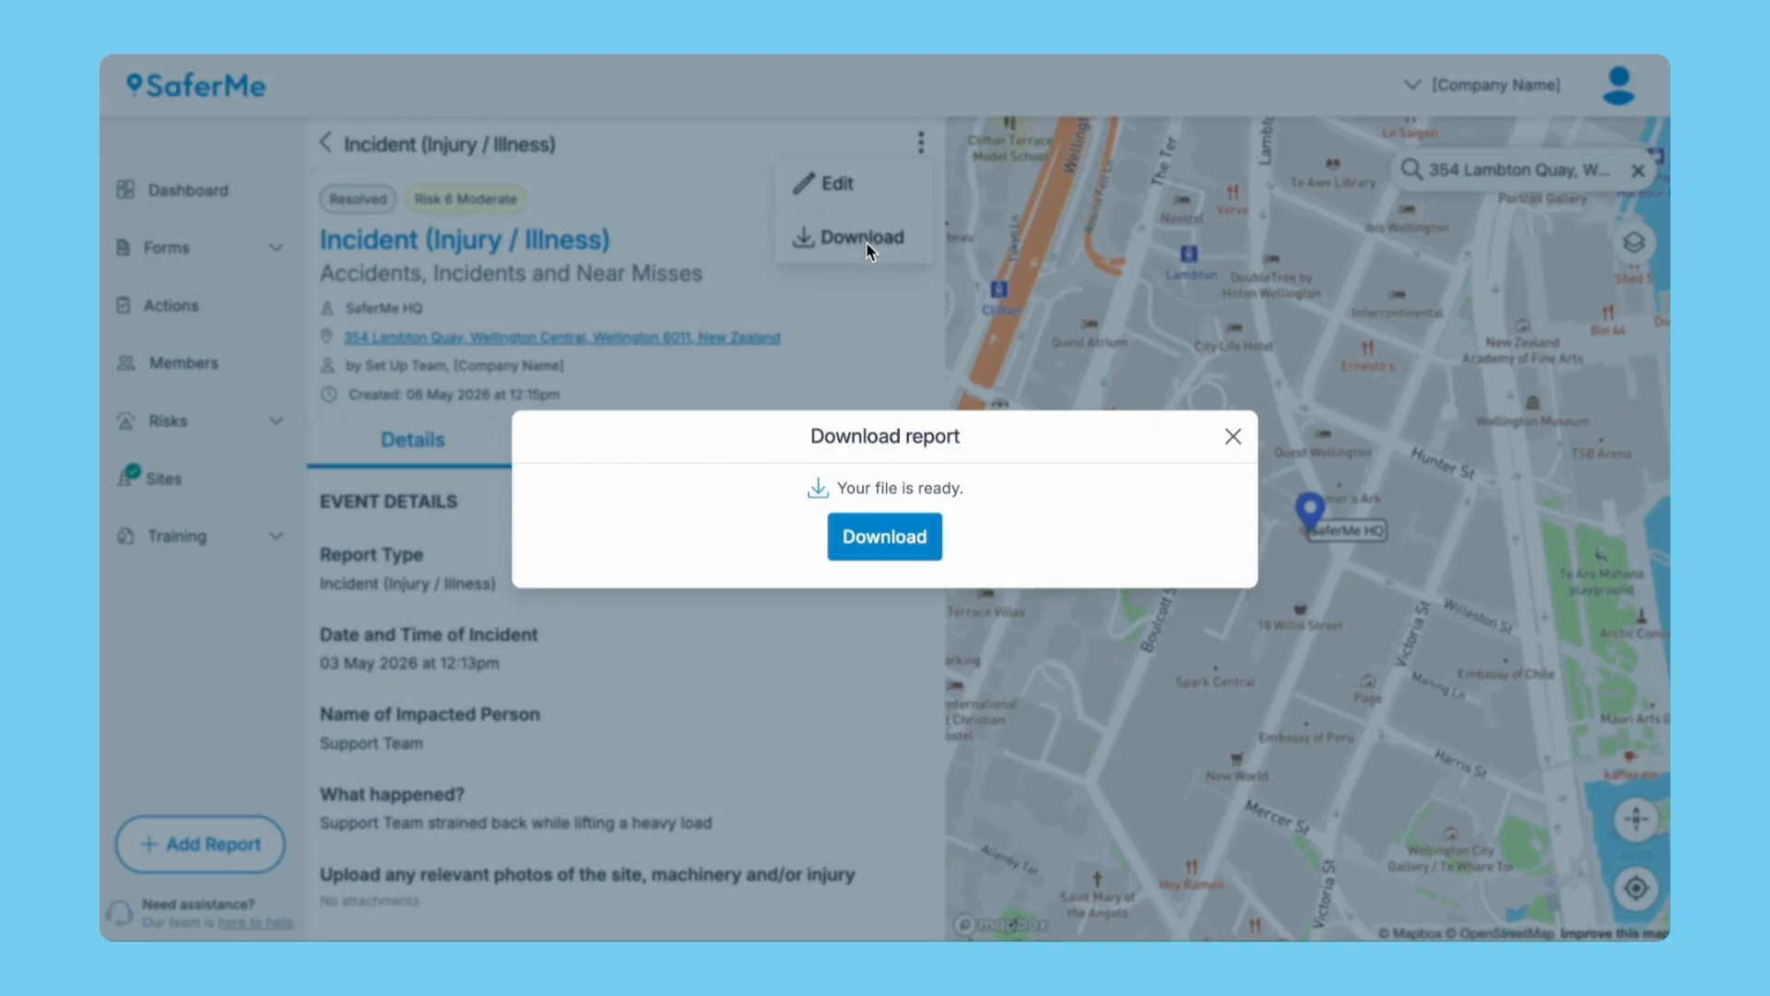
Download the incident report PDF and read through all three pages to the signatures and comments.
click(885, 537)
scroll(1289, 655, down, 12)
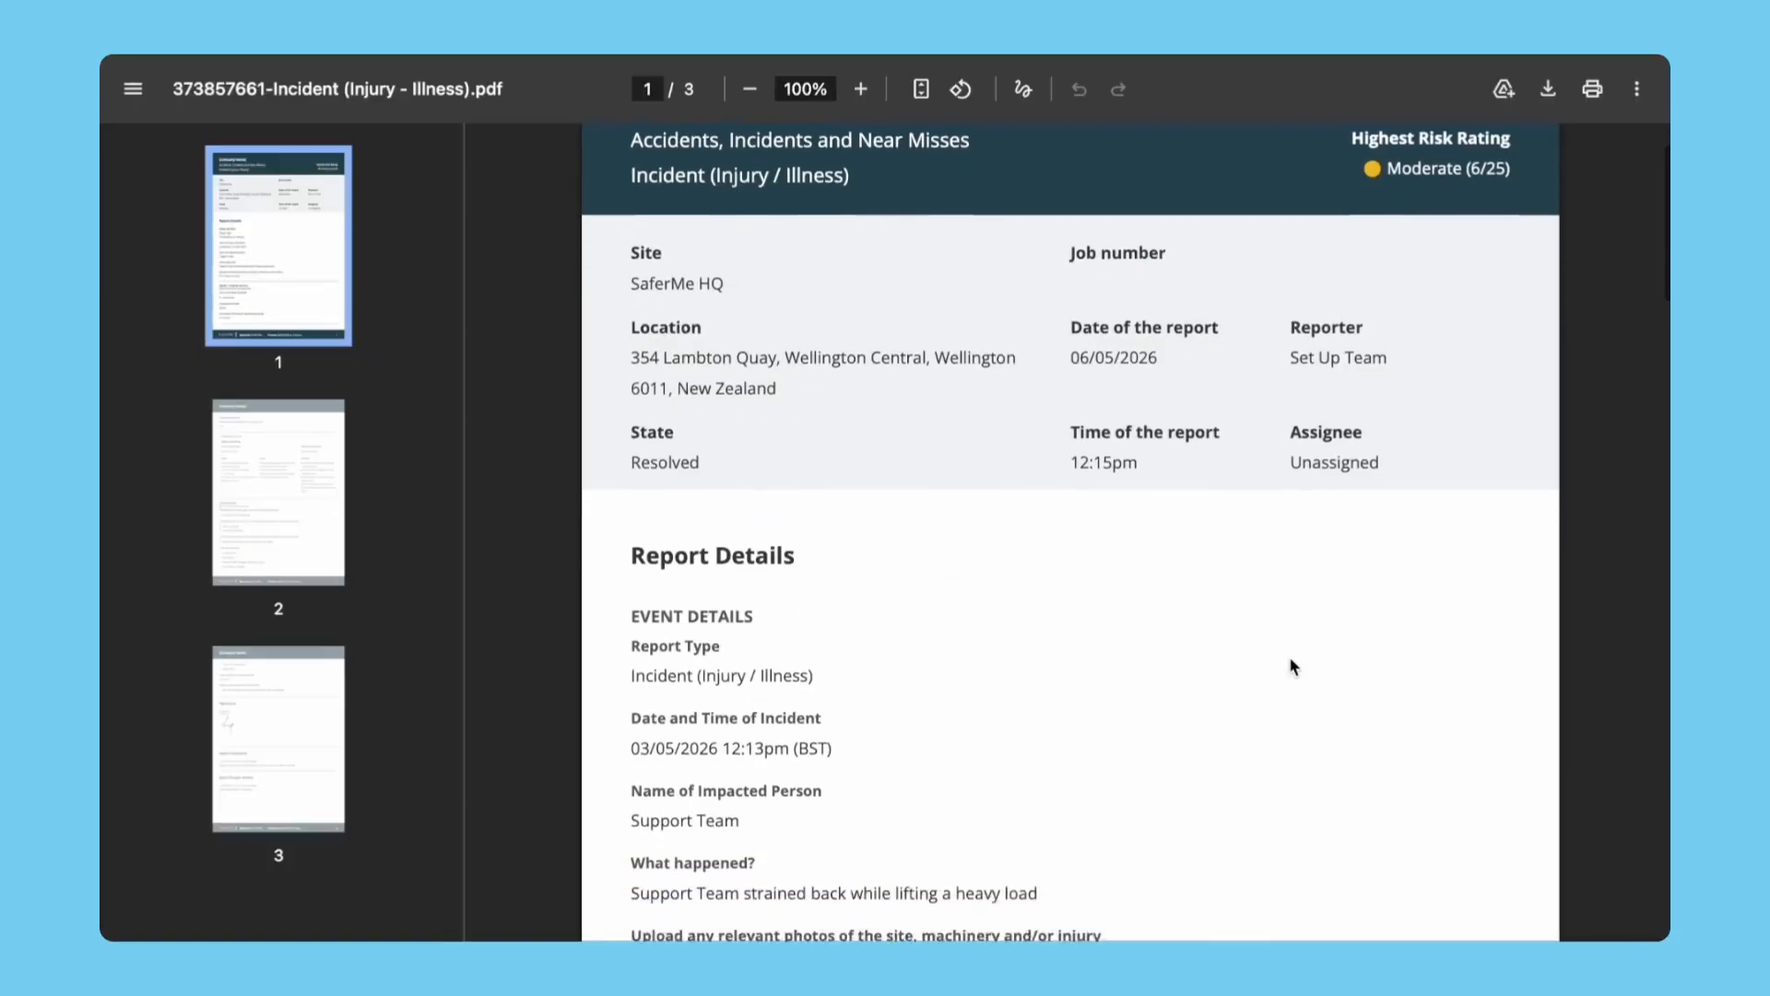
scroll(1293, 664, down, 11)
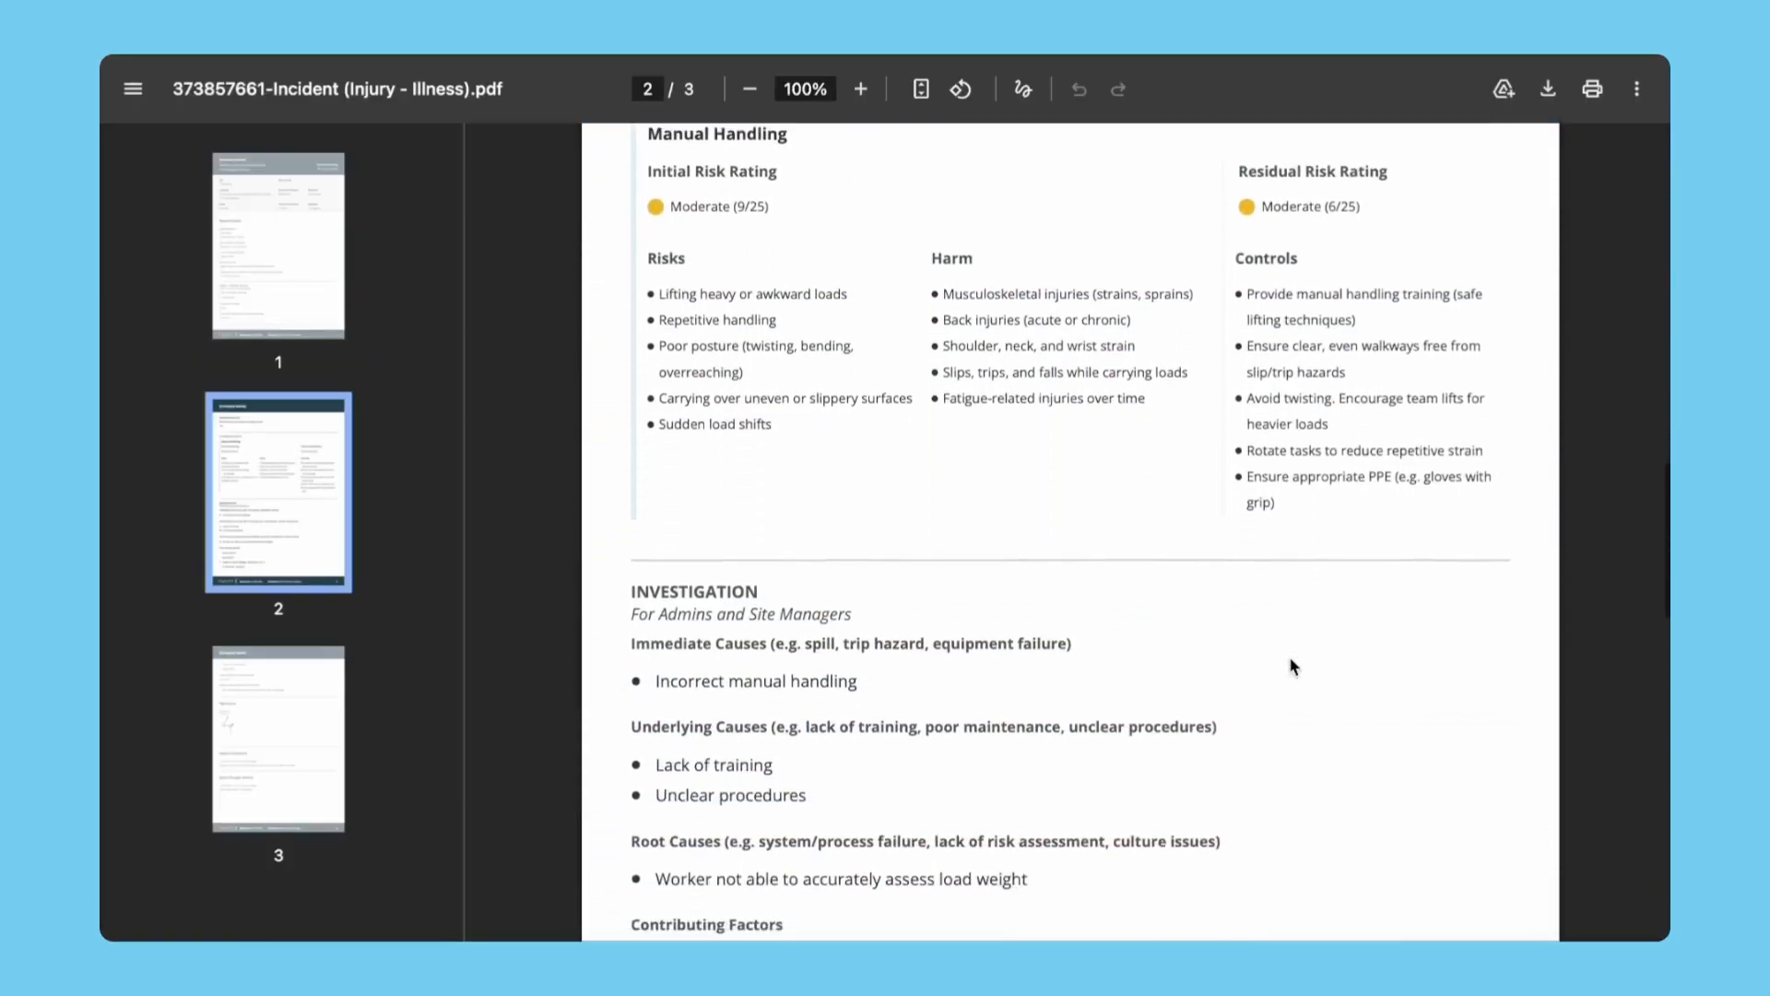
scroll(1290, 666, down, 8)
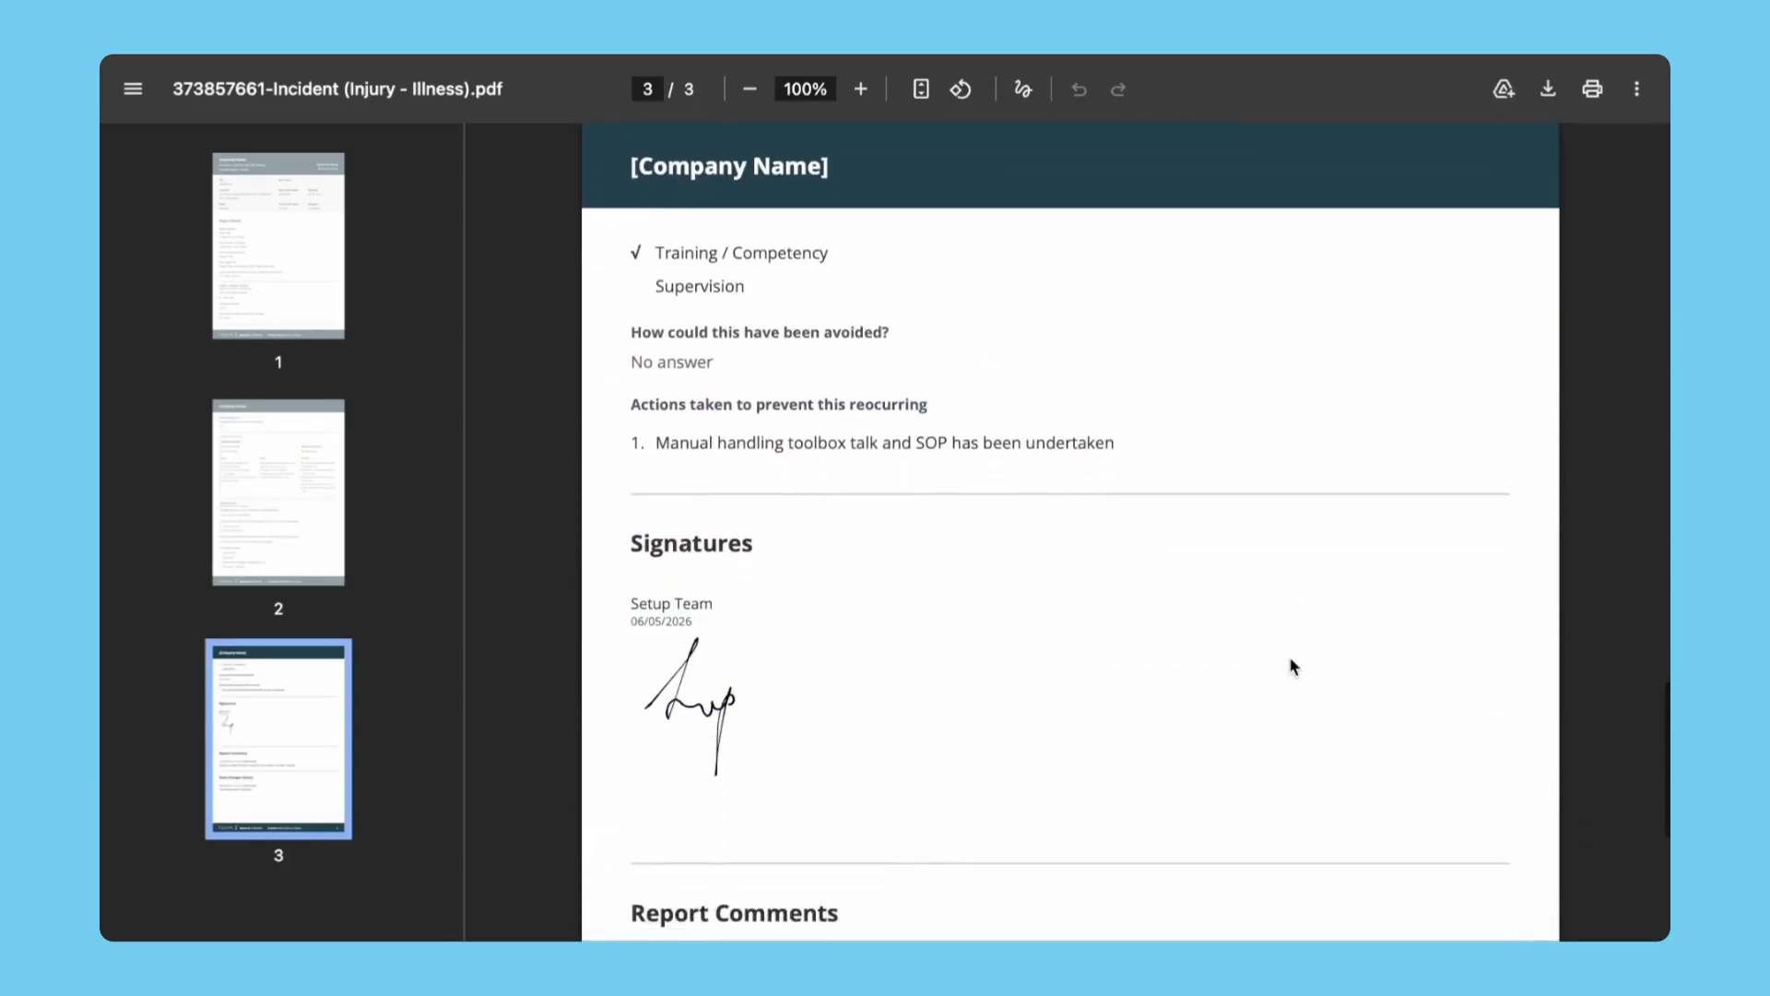
scroll(1289, 665, down, 1)
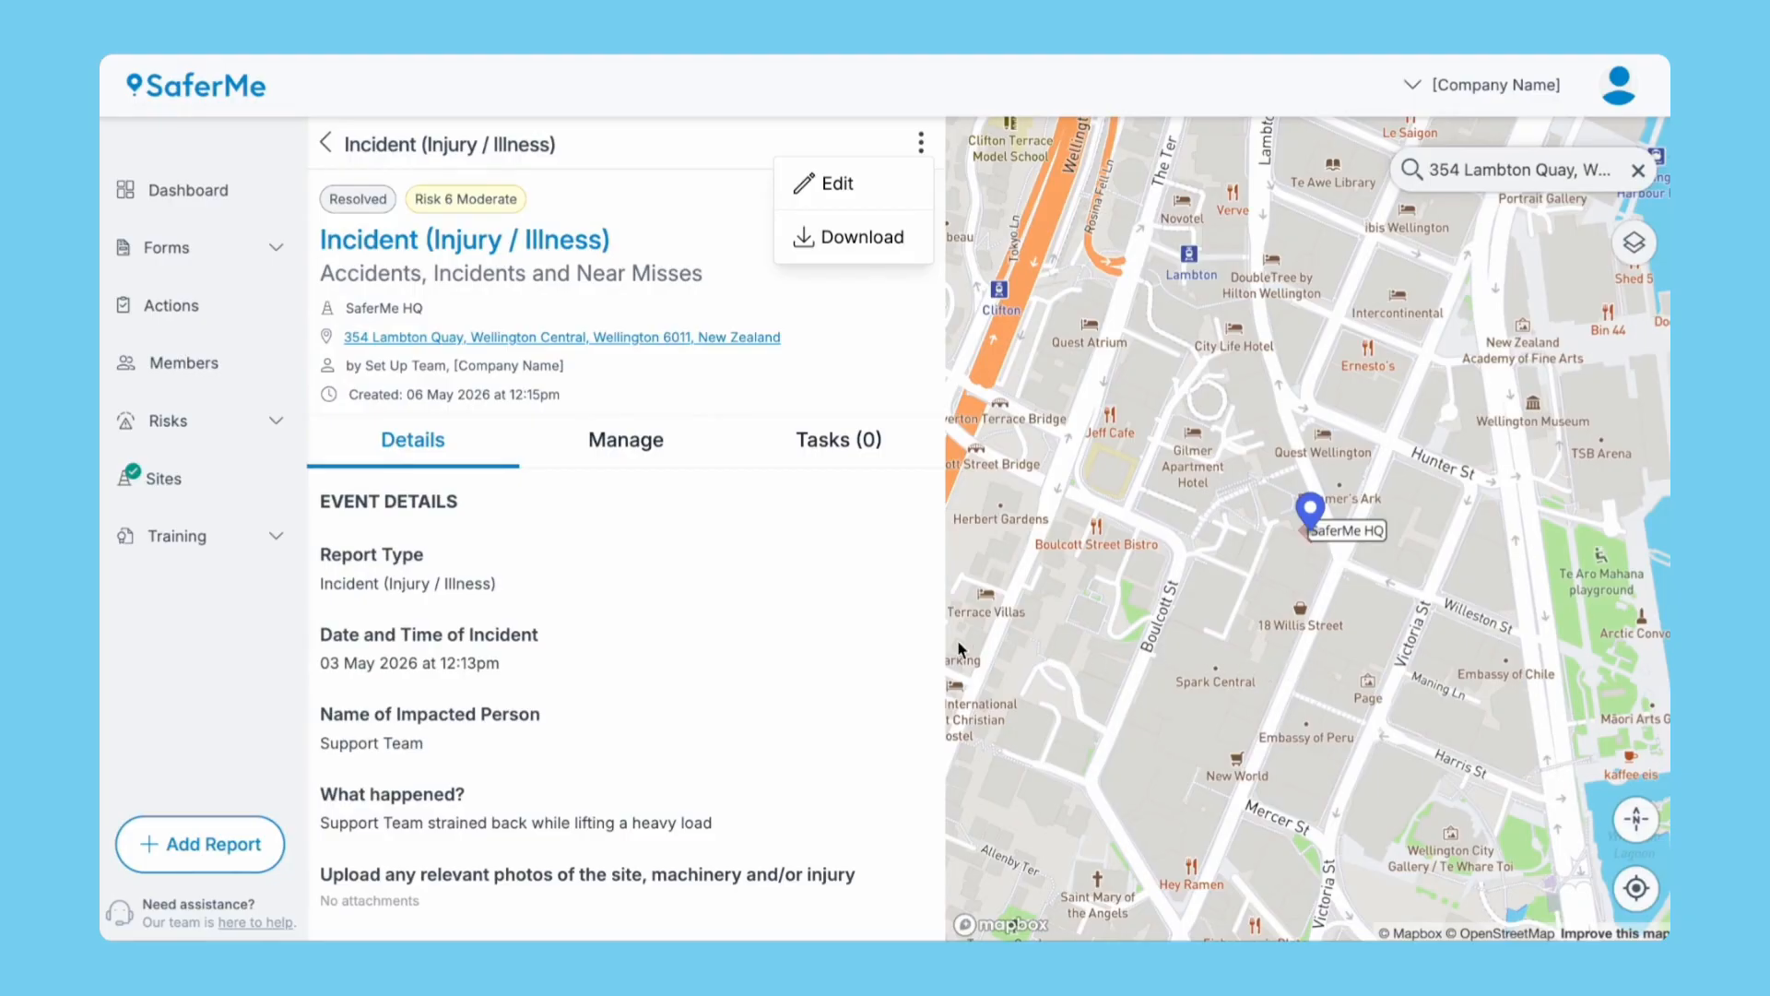
Sign yourself out of the SaferMe HQ site and confirm.
click(164, 480)
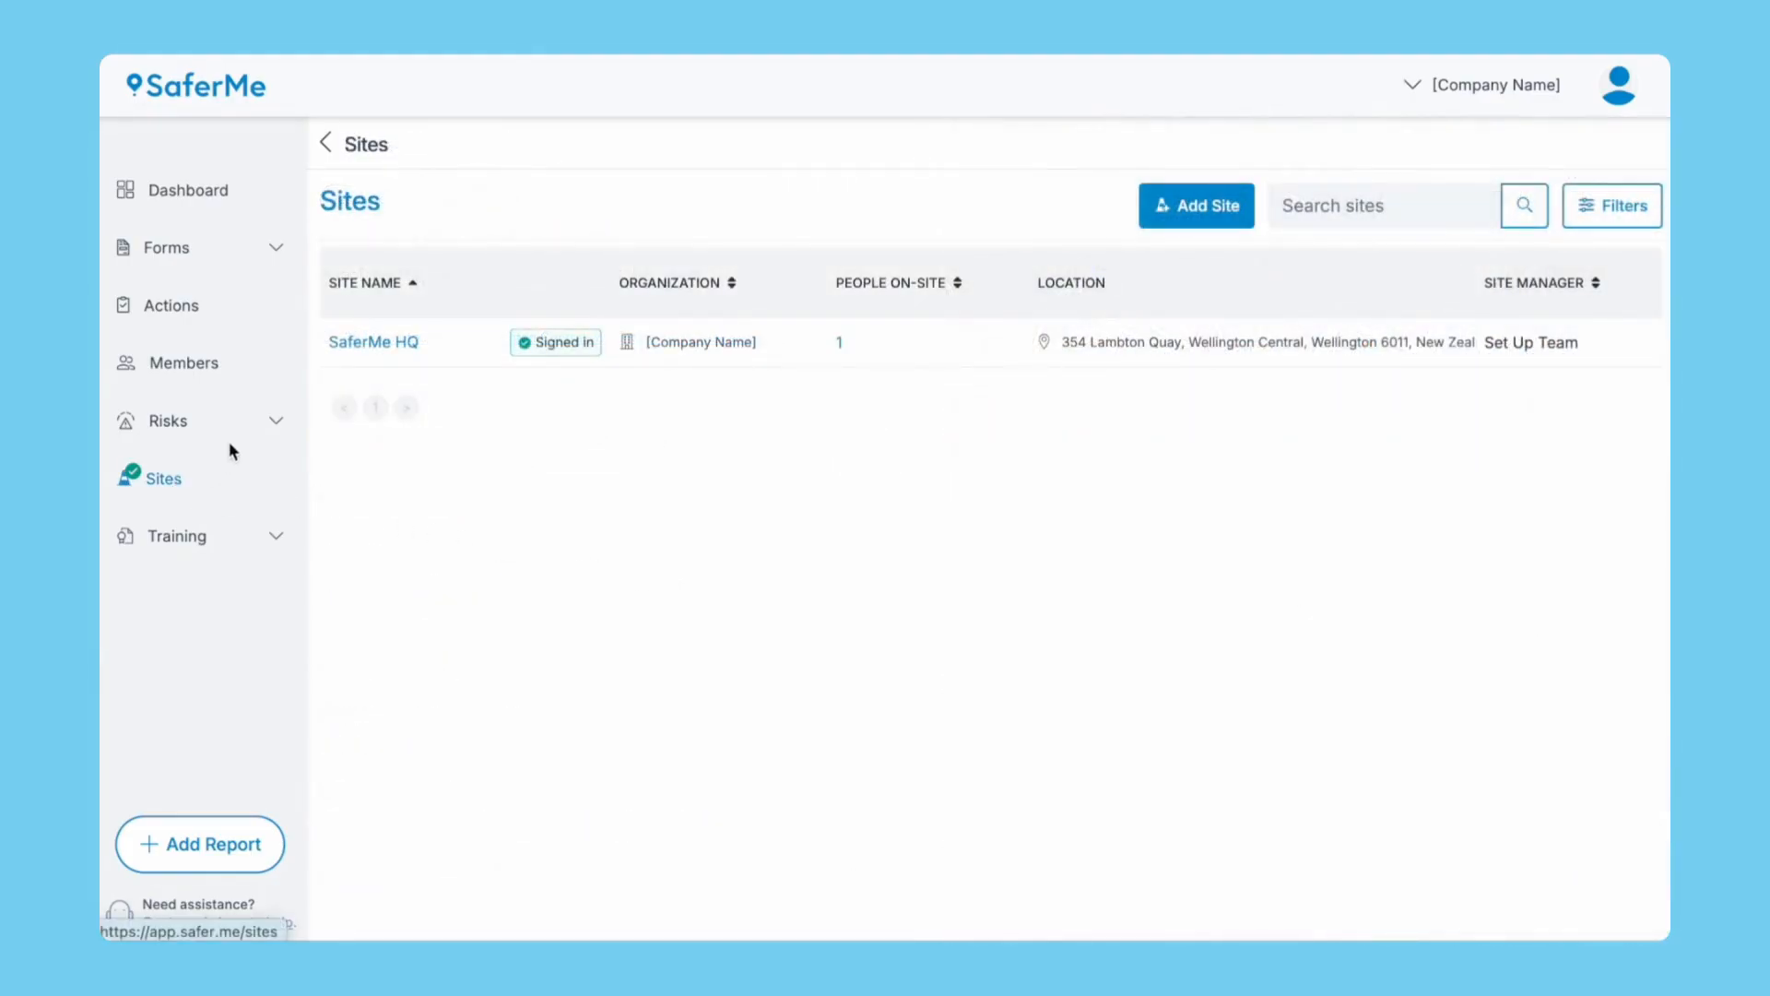
click(378, 343)
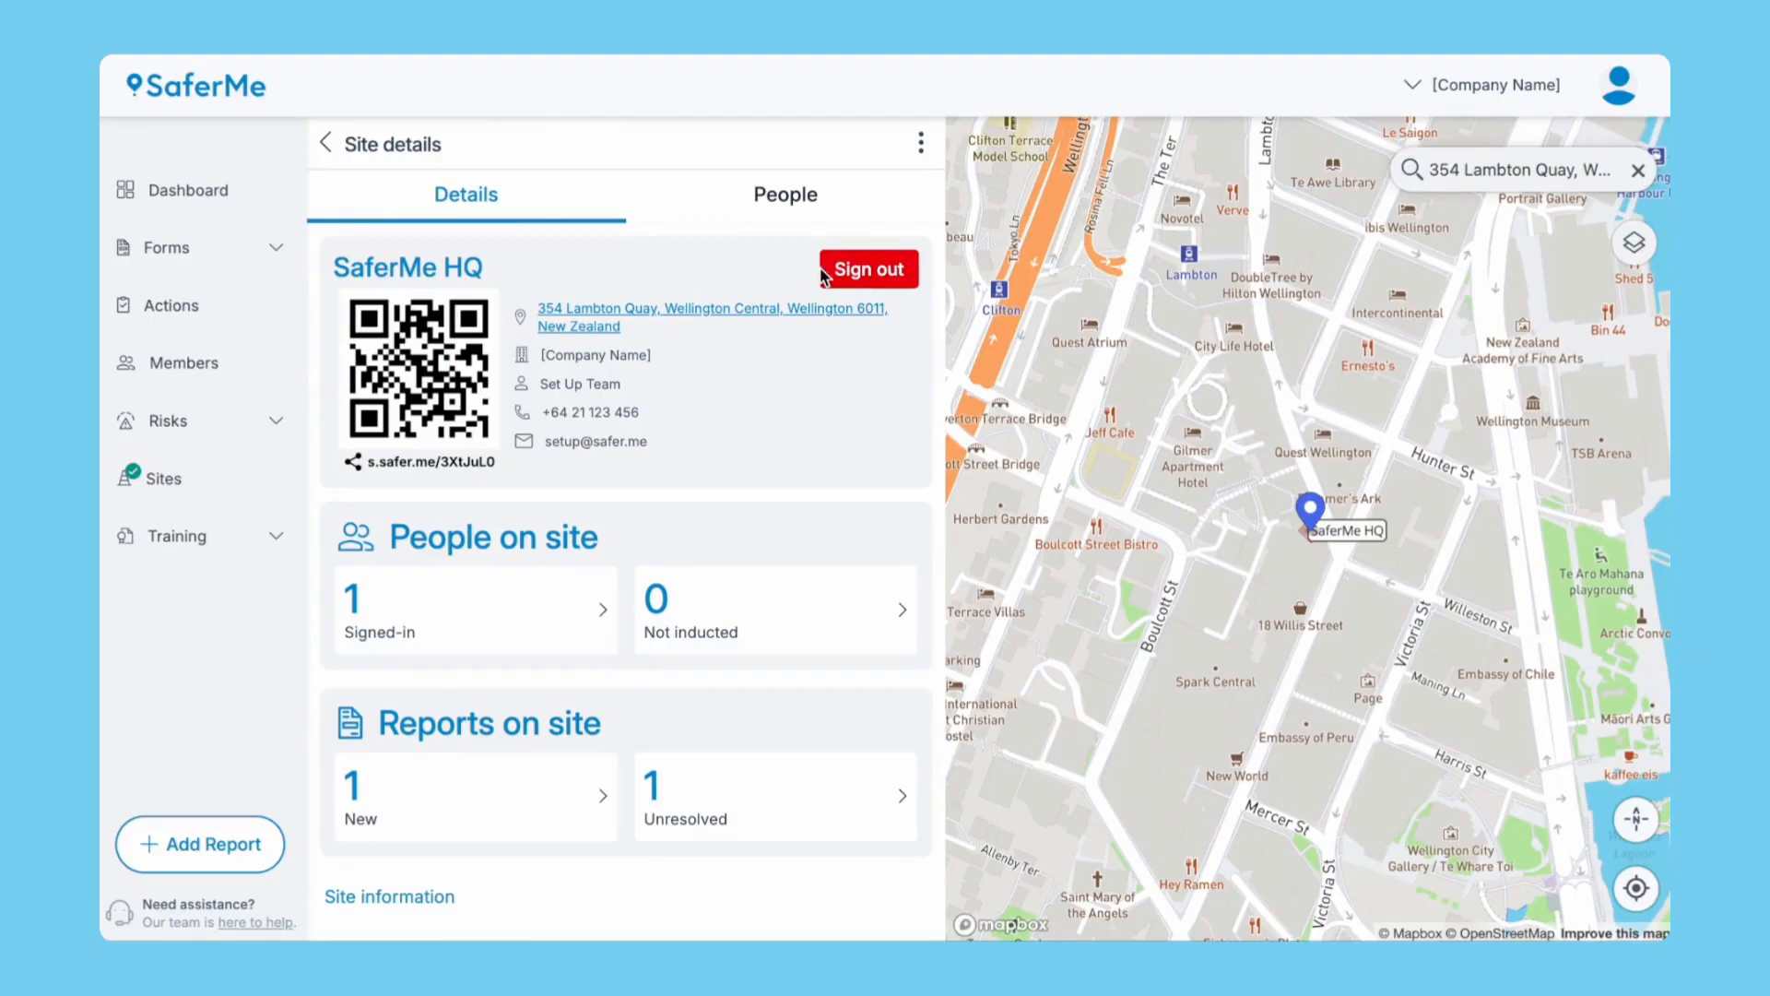
click(853, 269)
click(1162, 544)
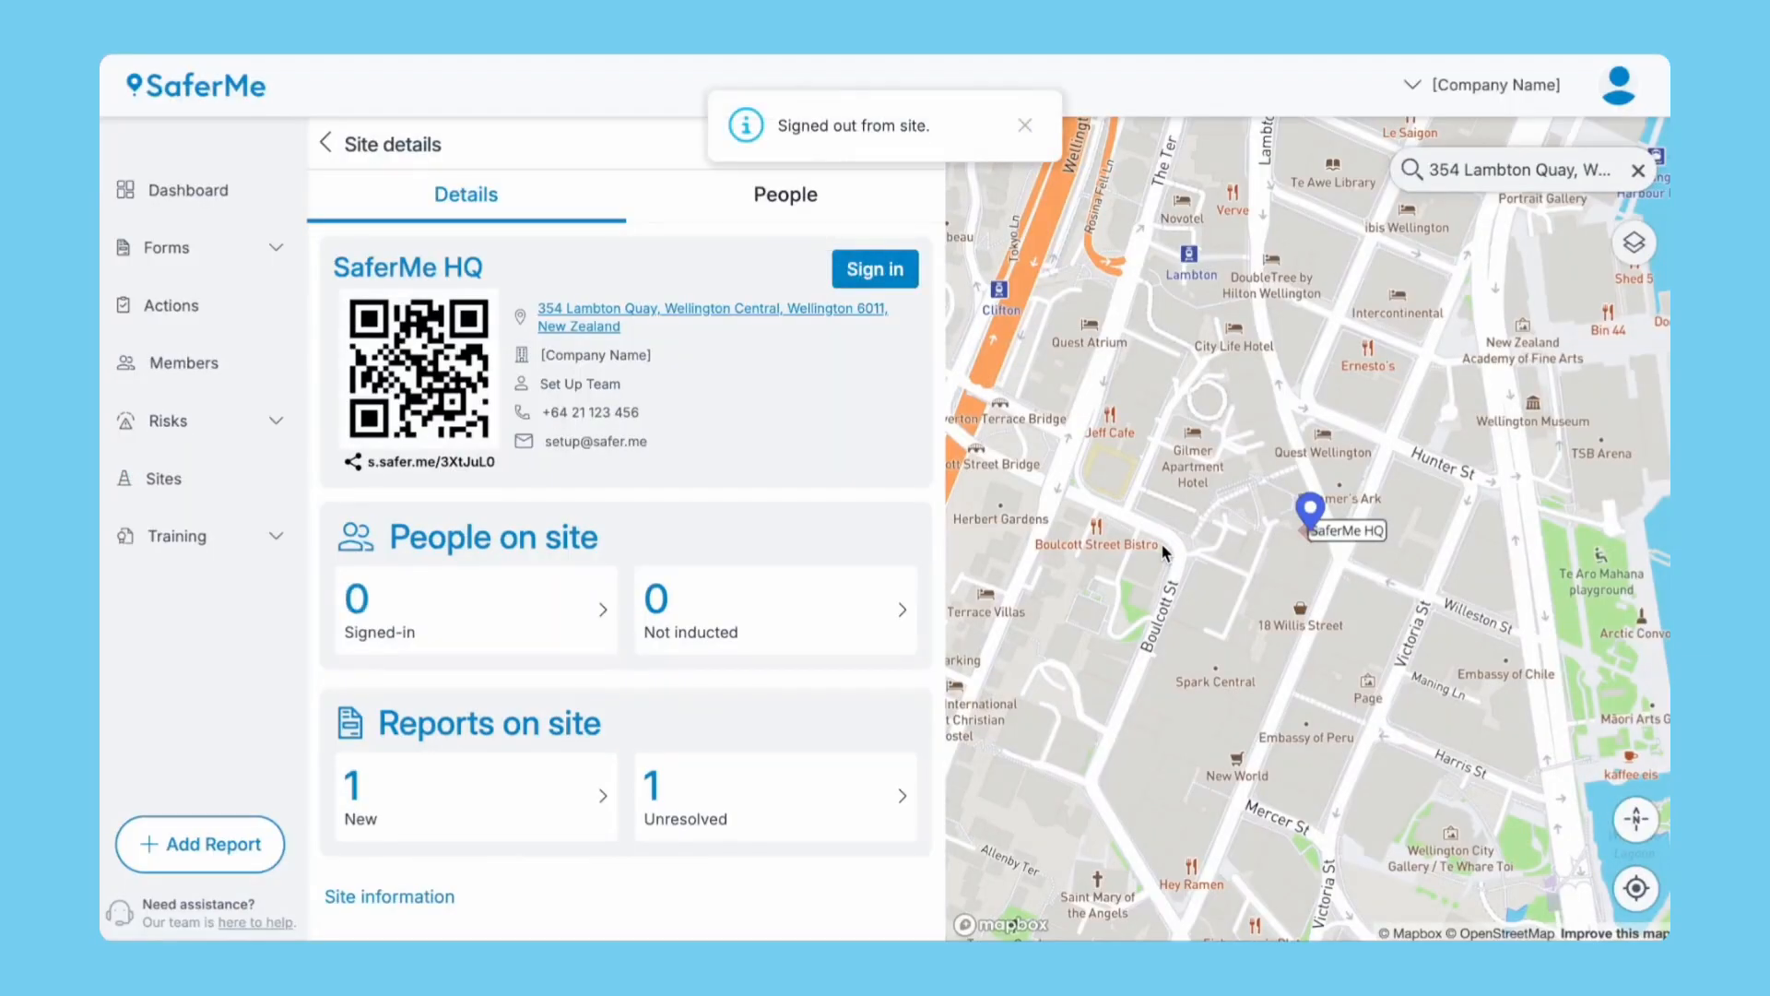
List all SaferMe HQ visits without the Currently on-site filter, then return to the Dashboard.
click(478, 624)
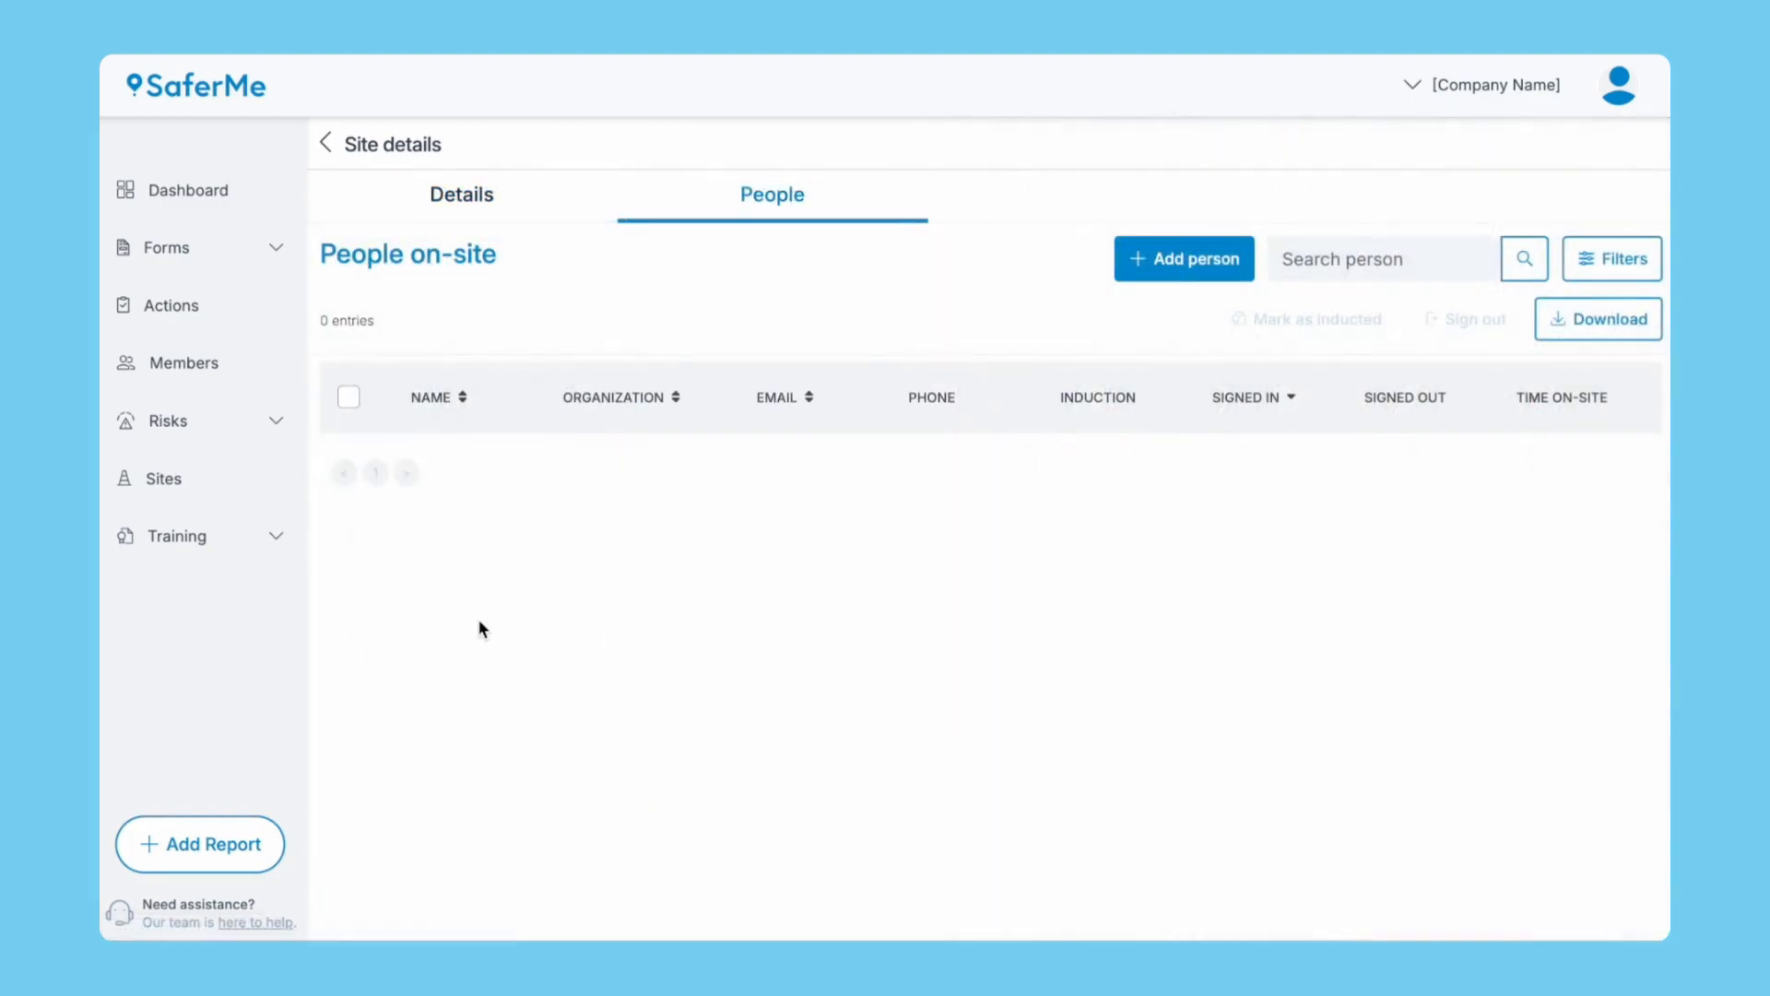
click(1596, 262)
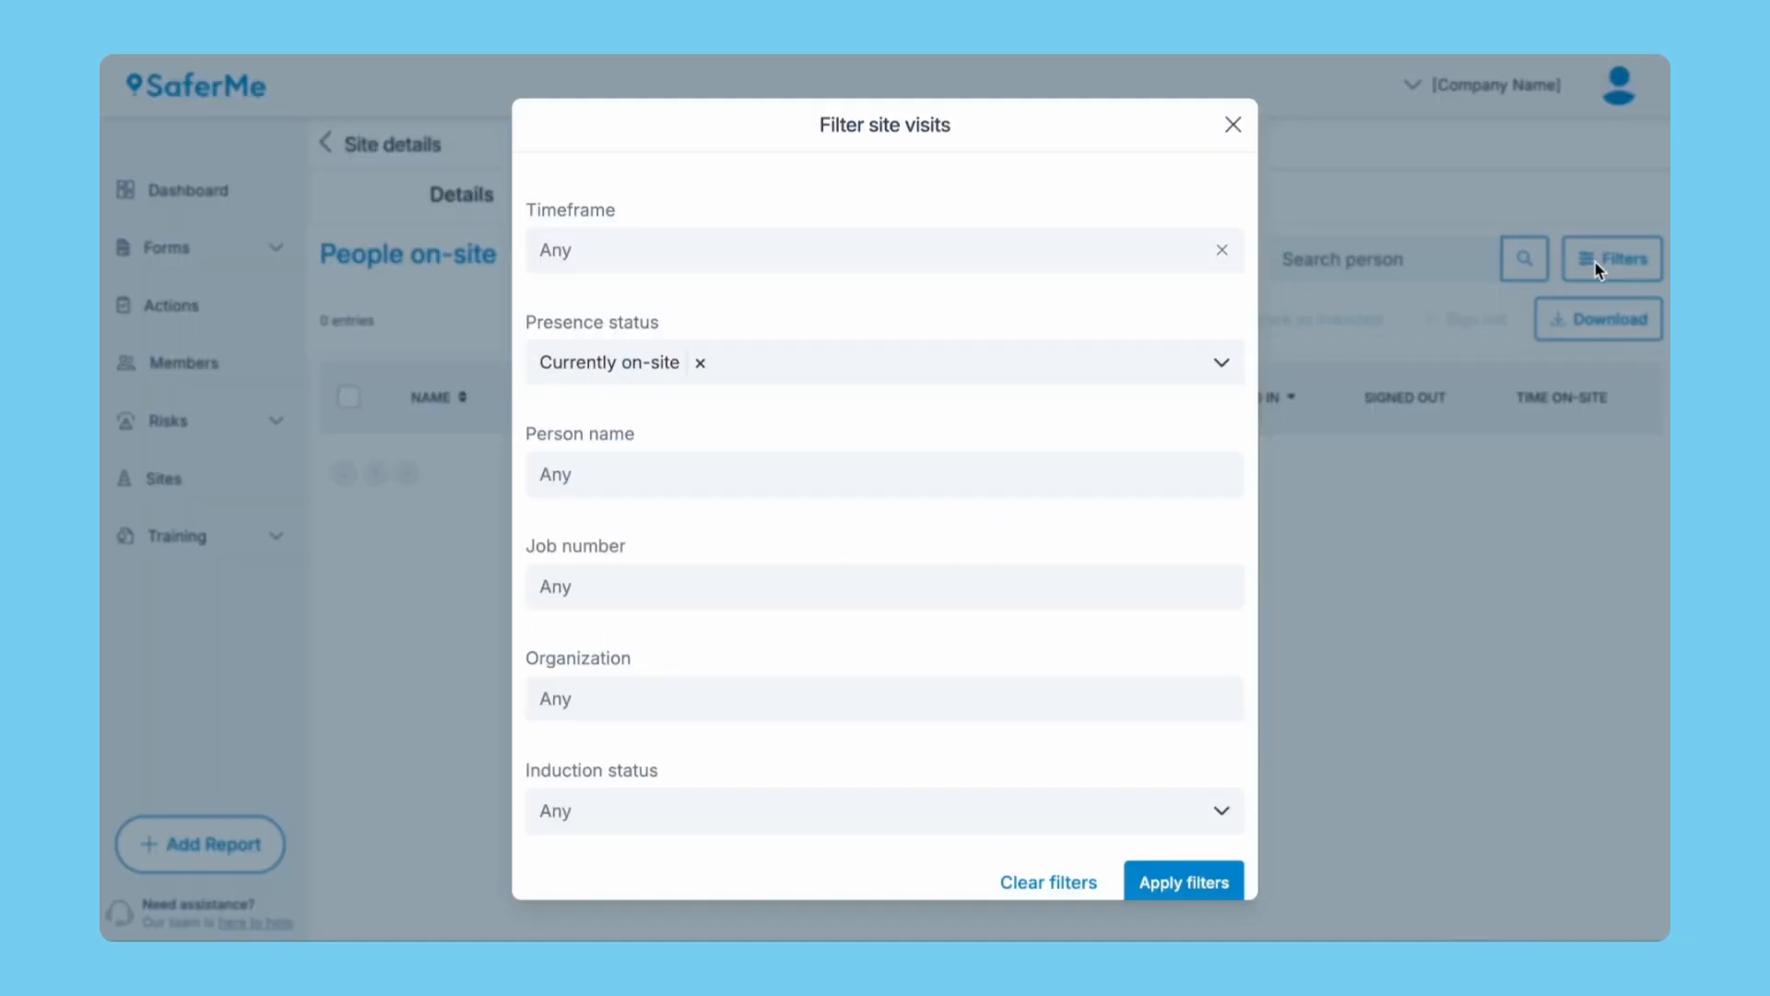
click(704, 365)
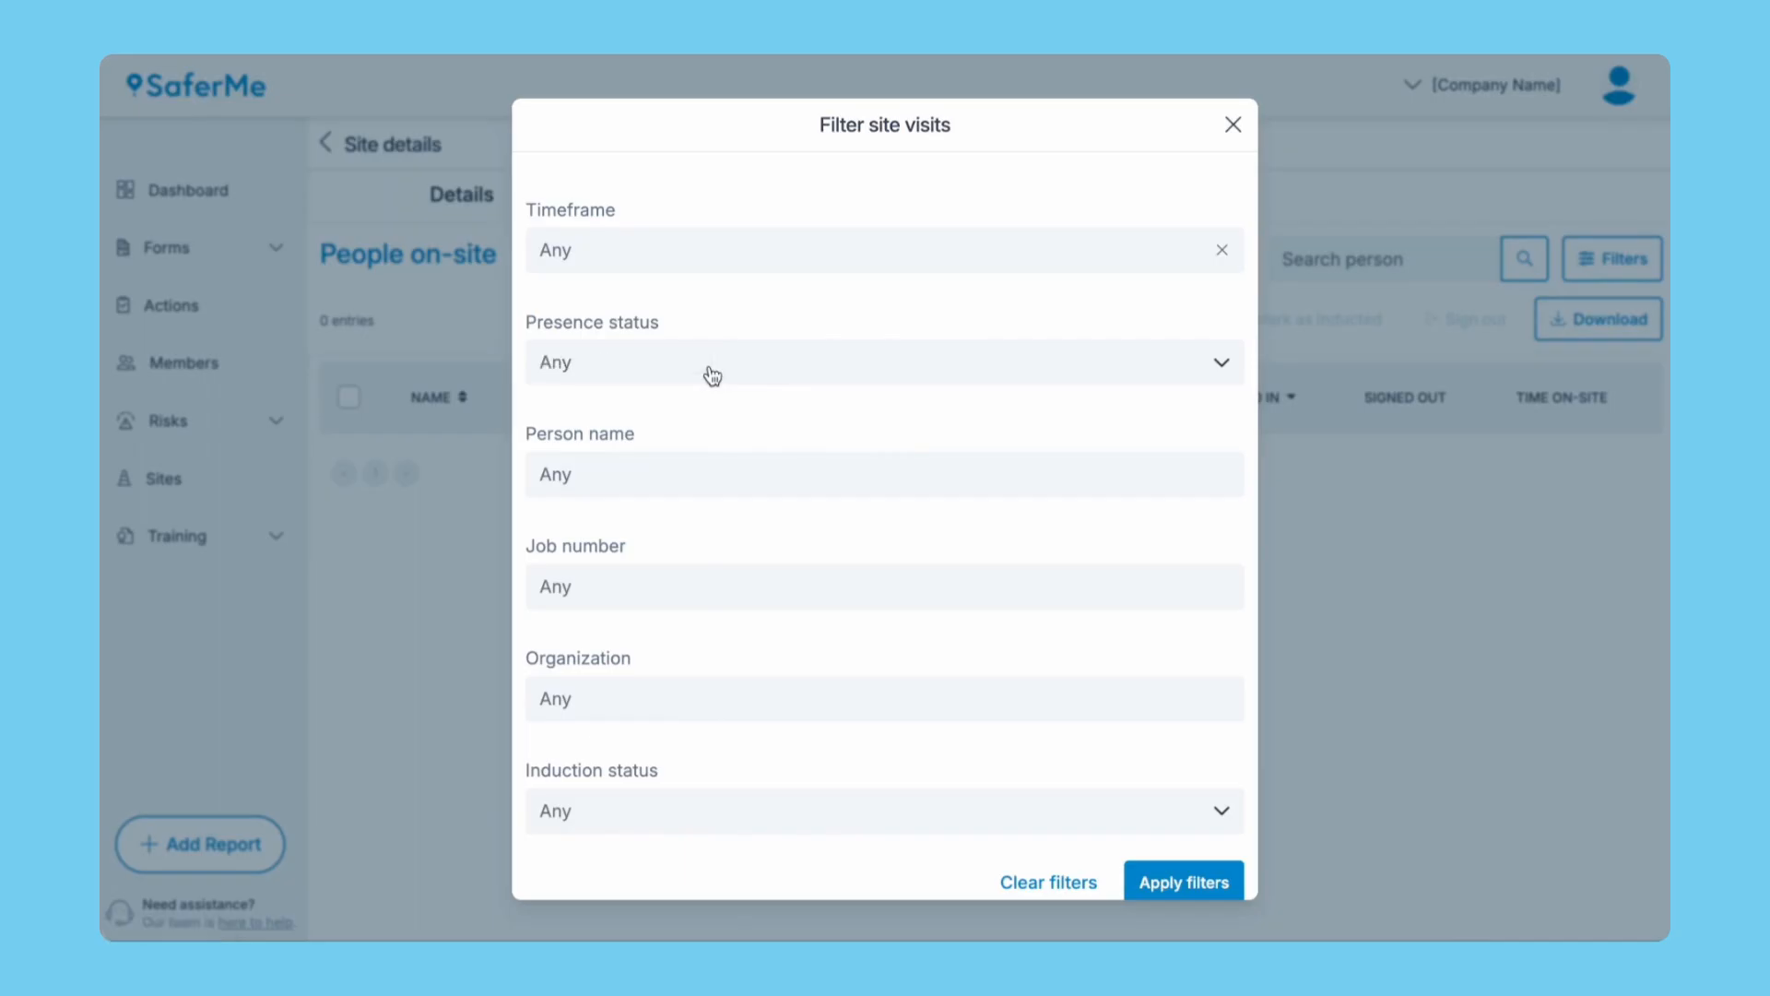
click(1158, 882)
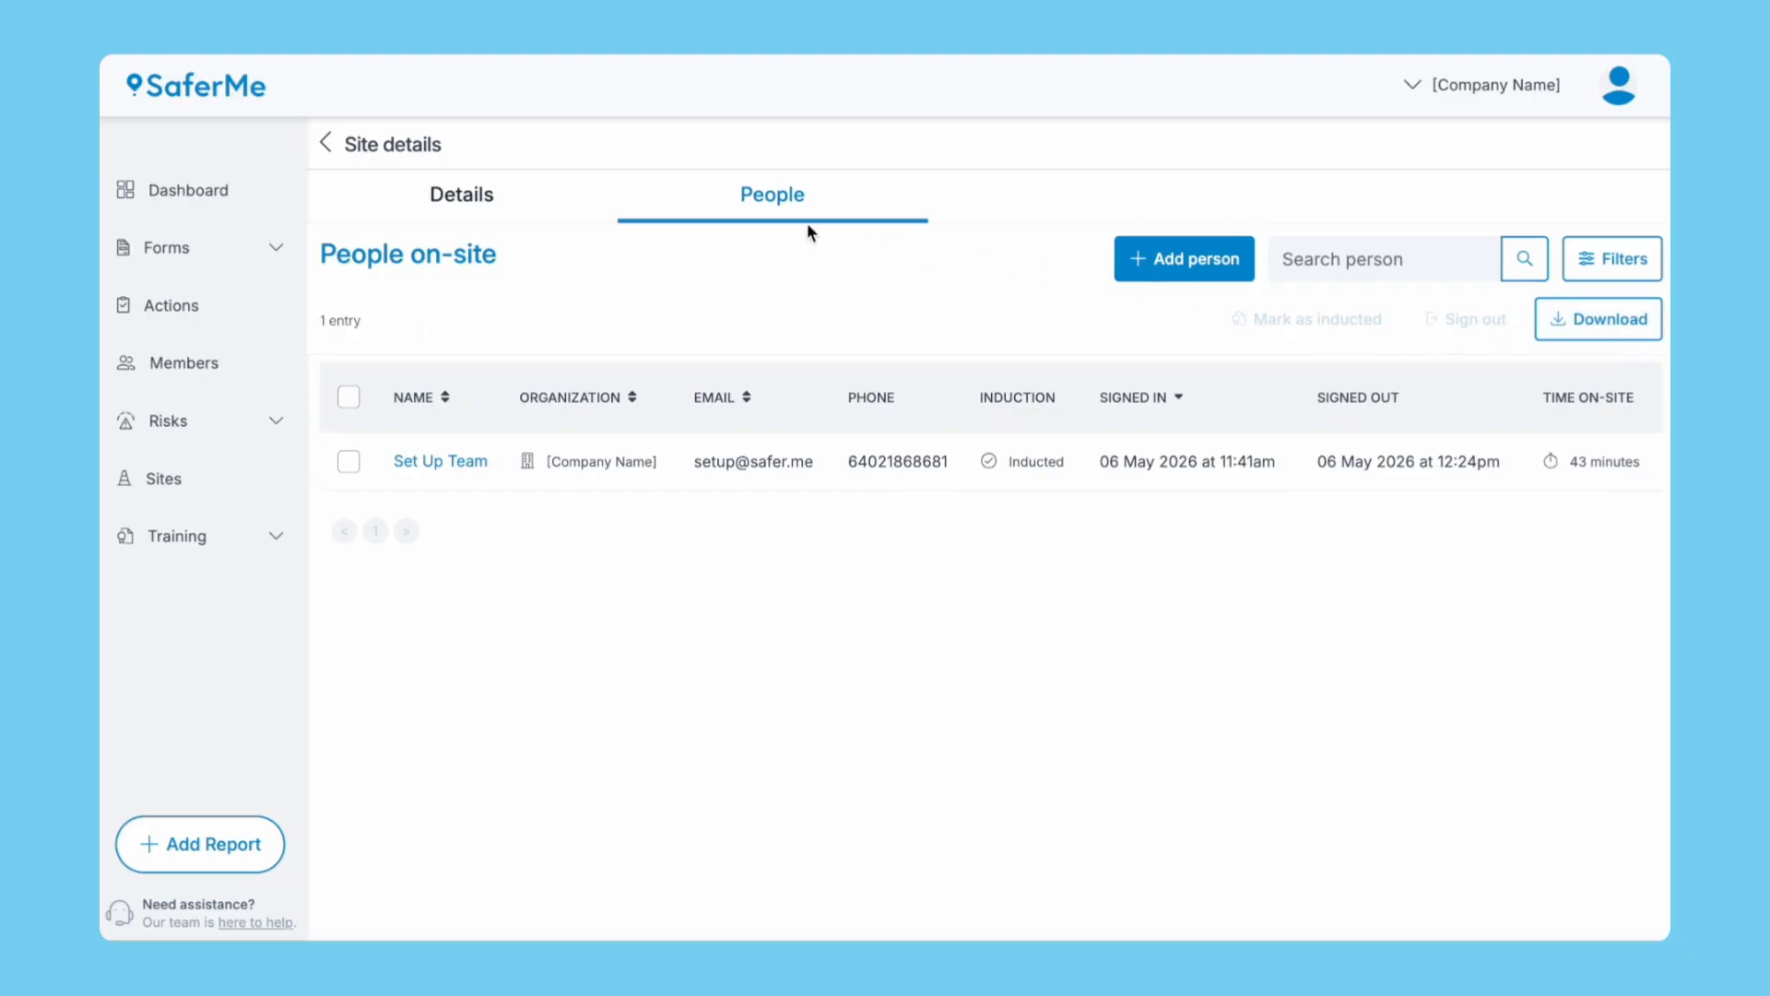
click(242, 190)
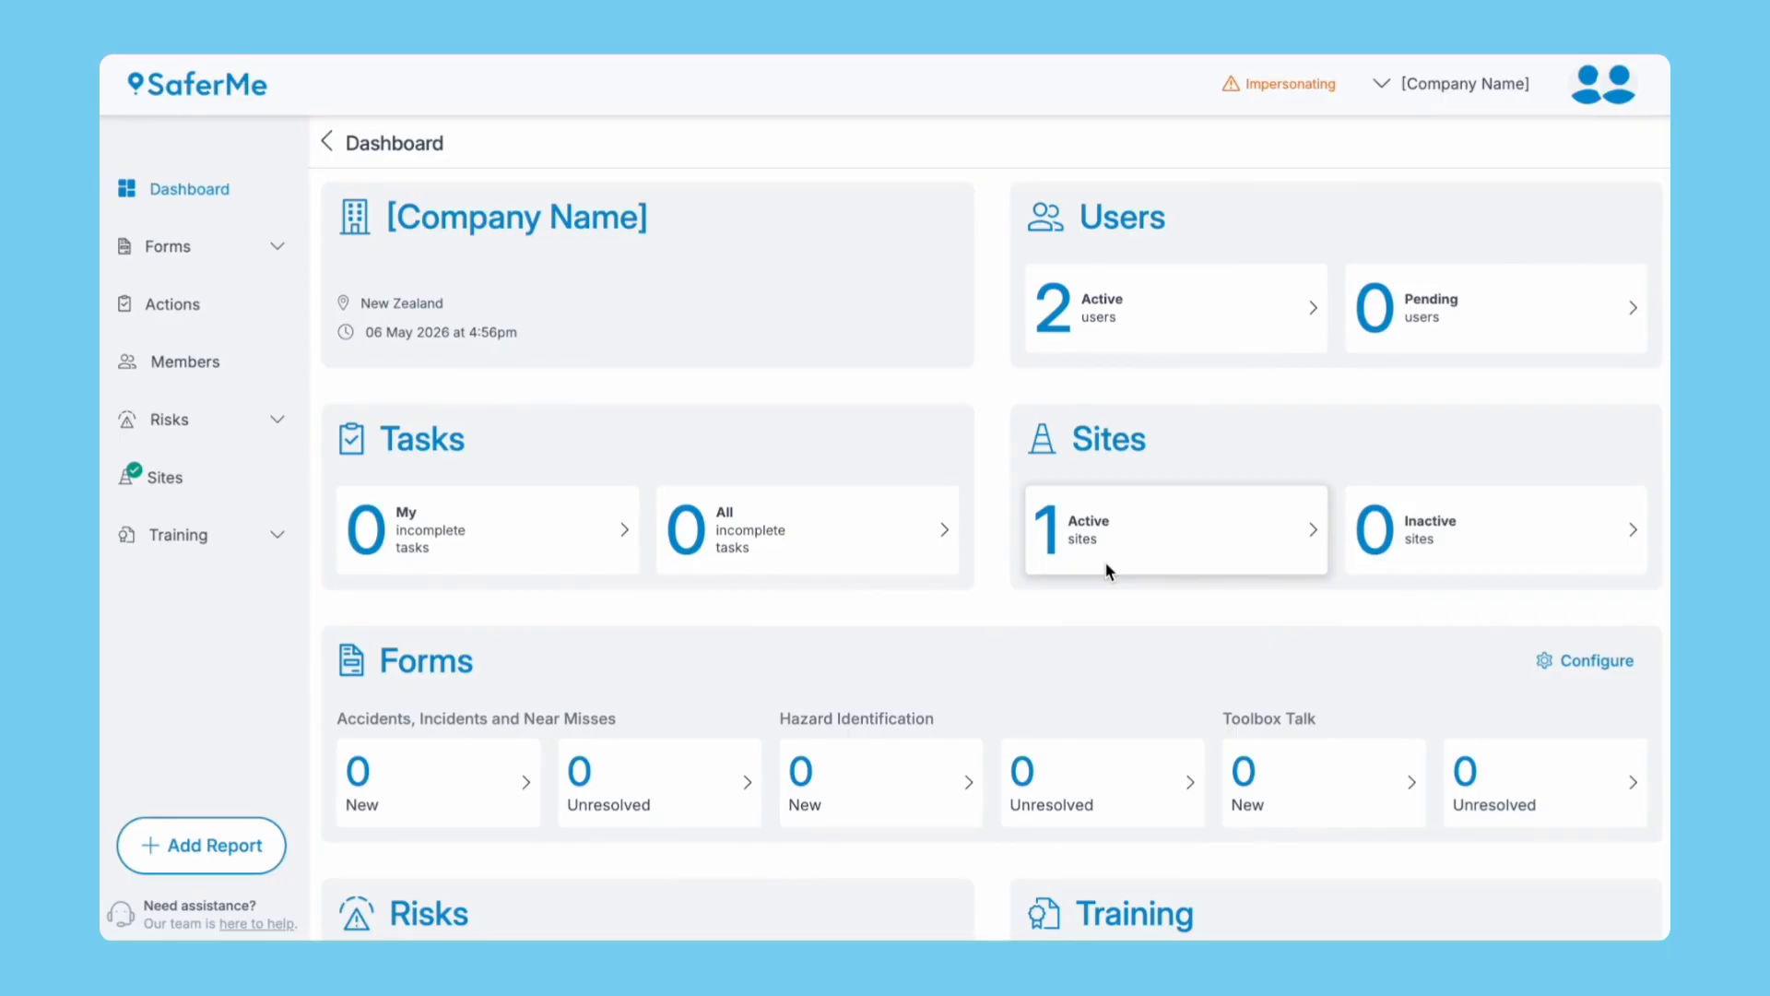
Select the one visitor on site at SaferMe HQ and start signing them out.
click(1157, 524)
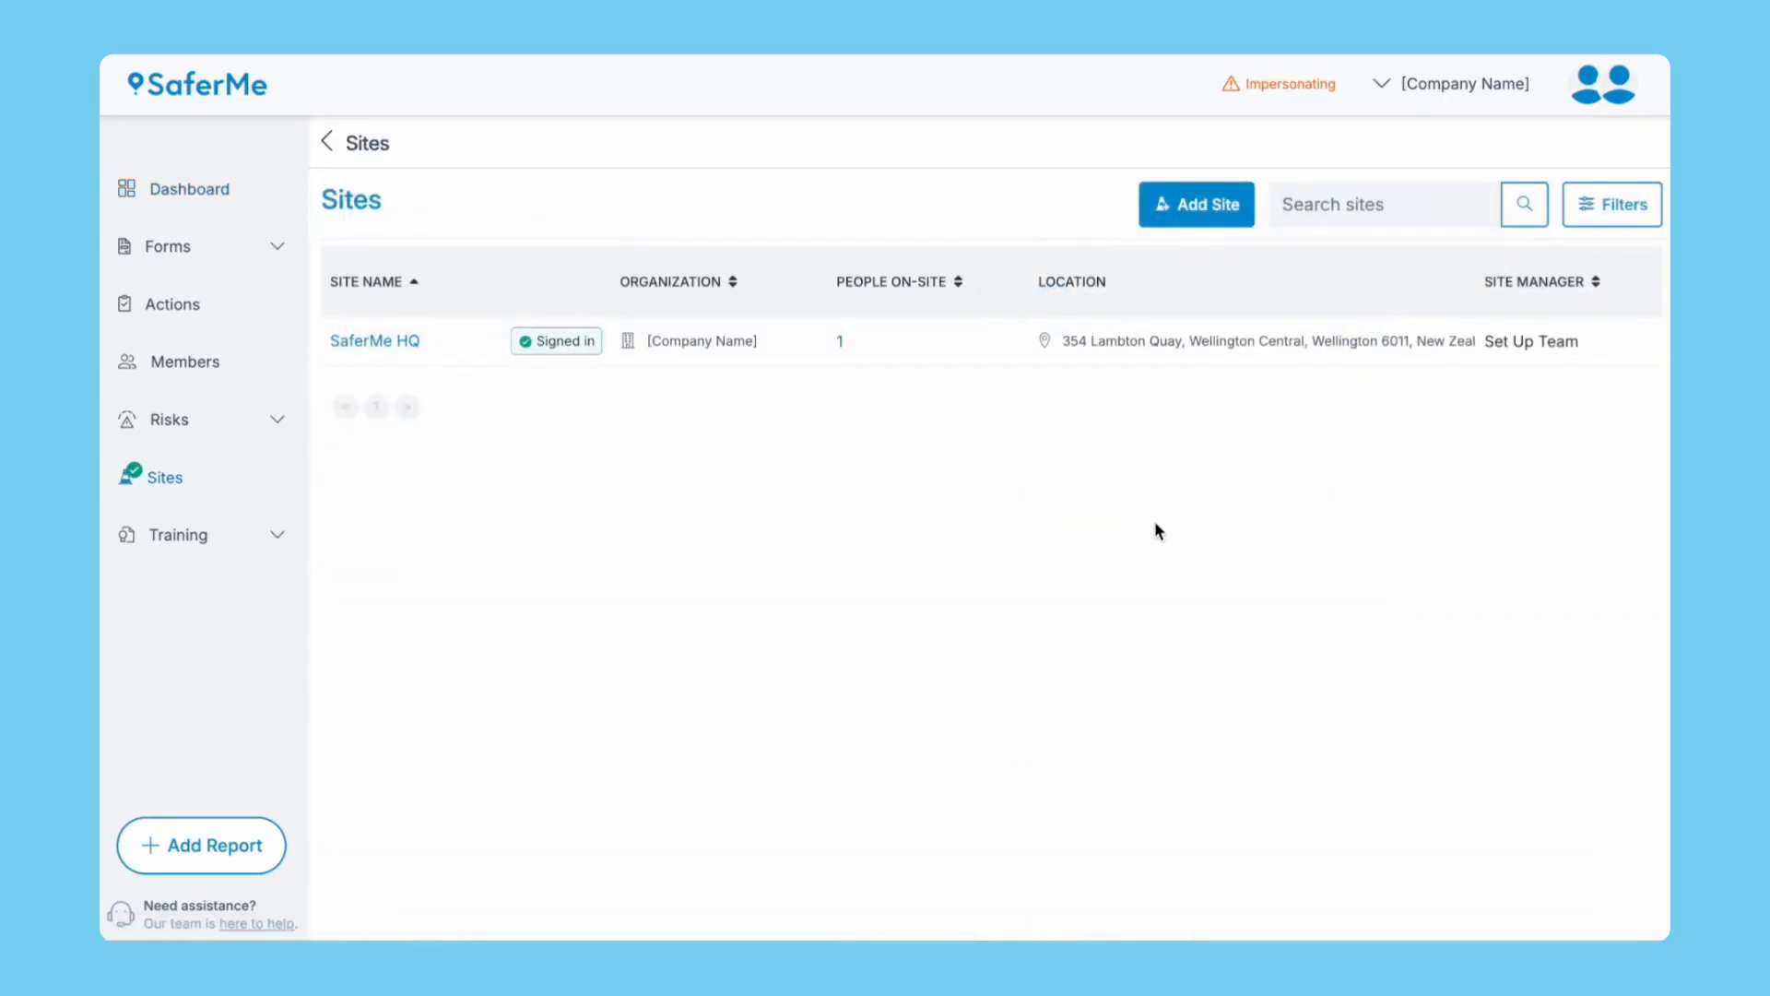
click(841, 343)
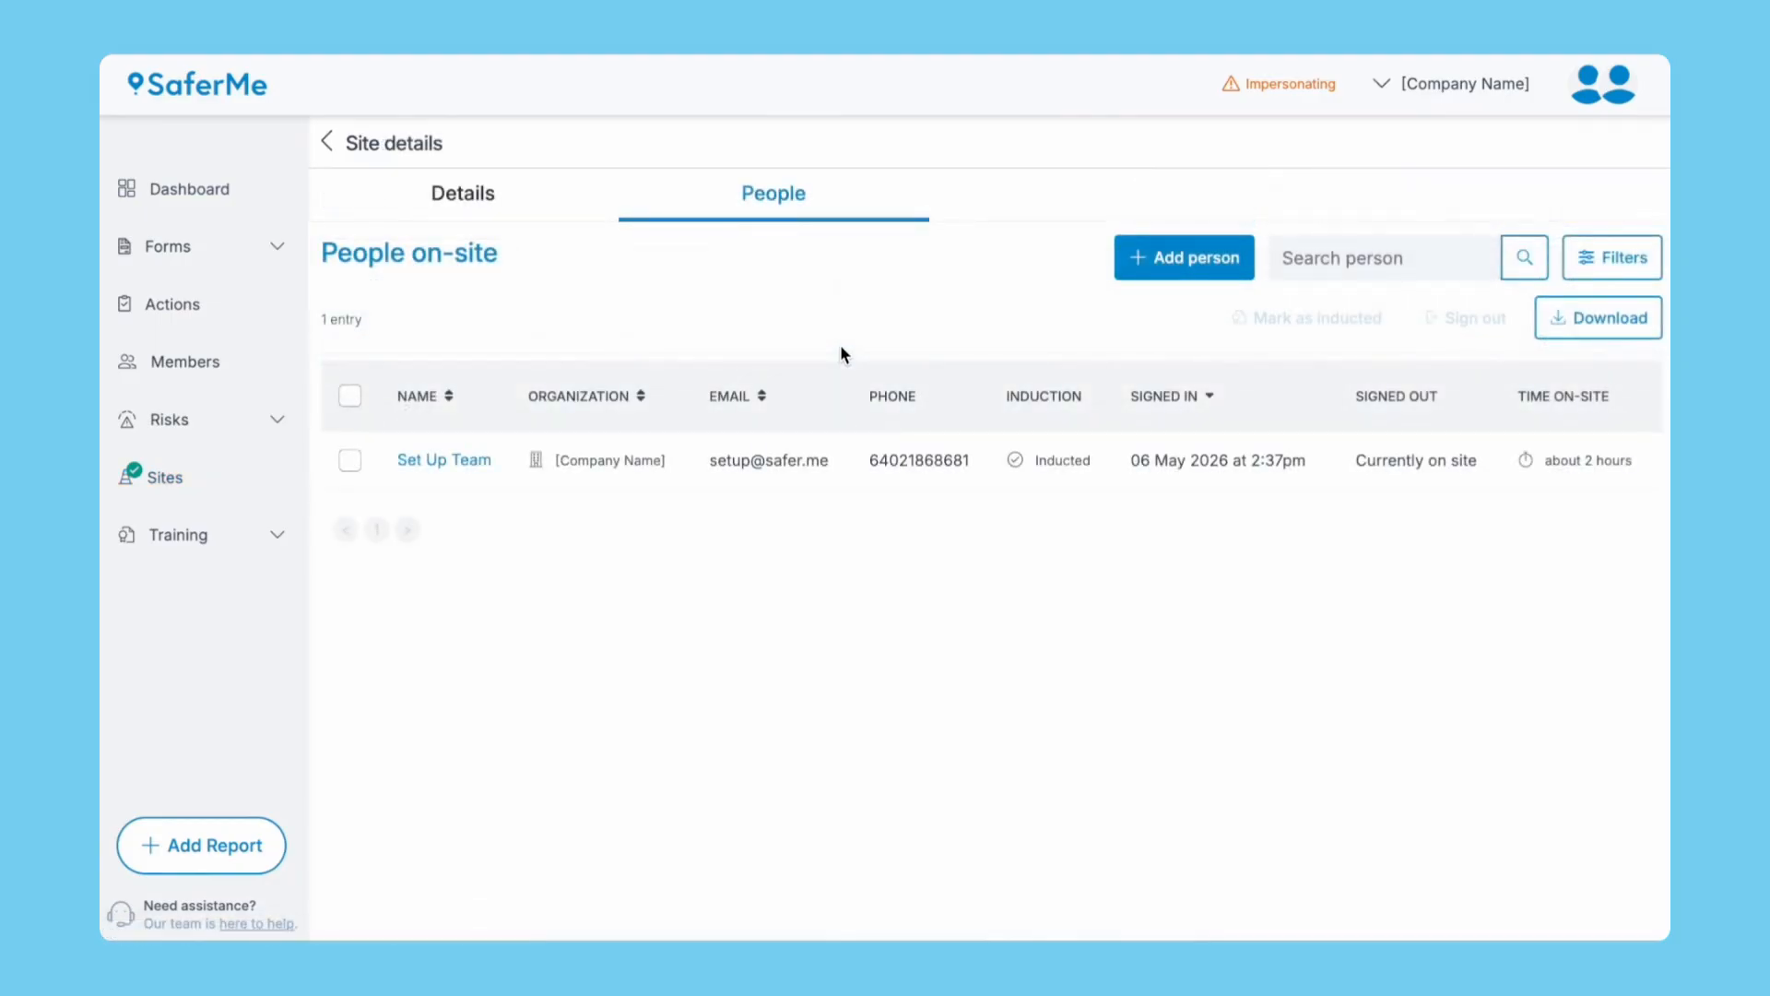
click(354, 462)
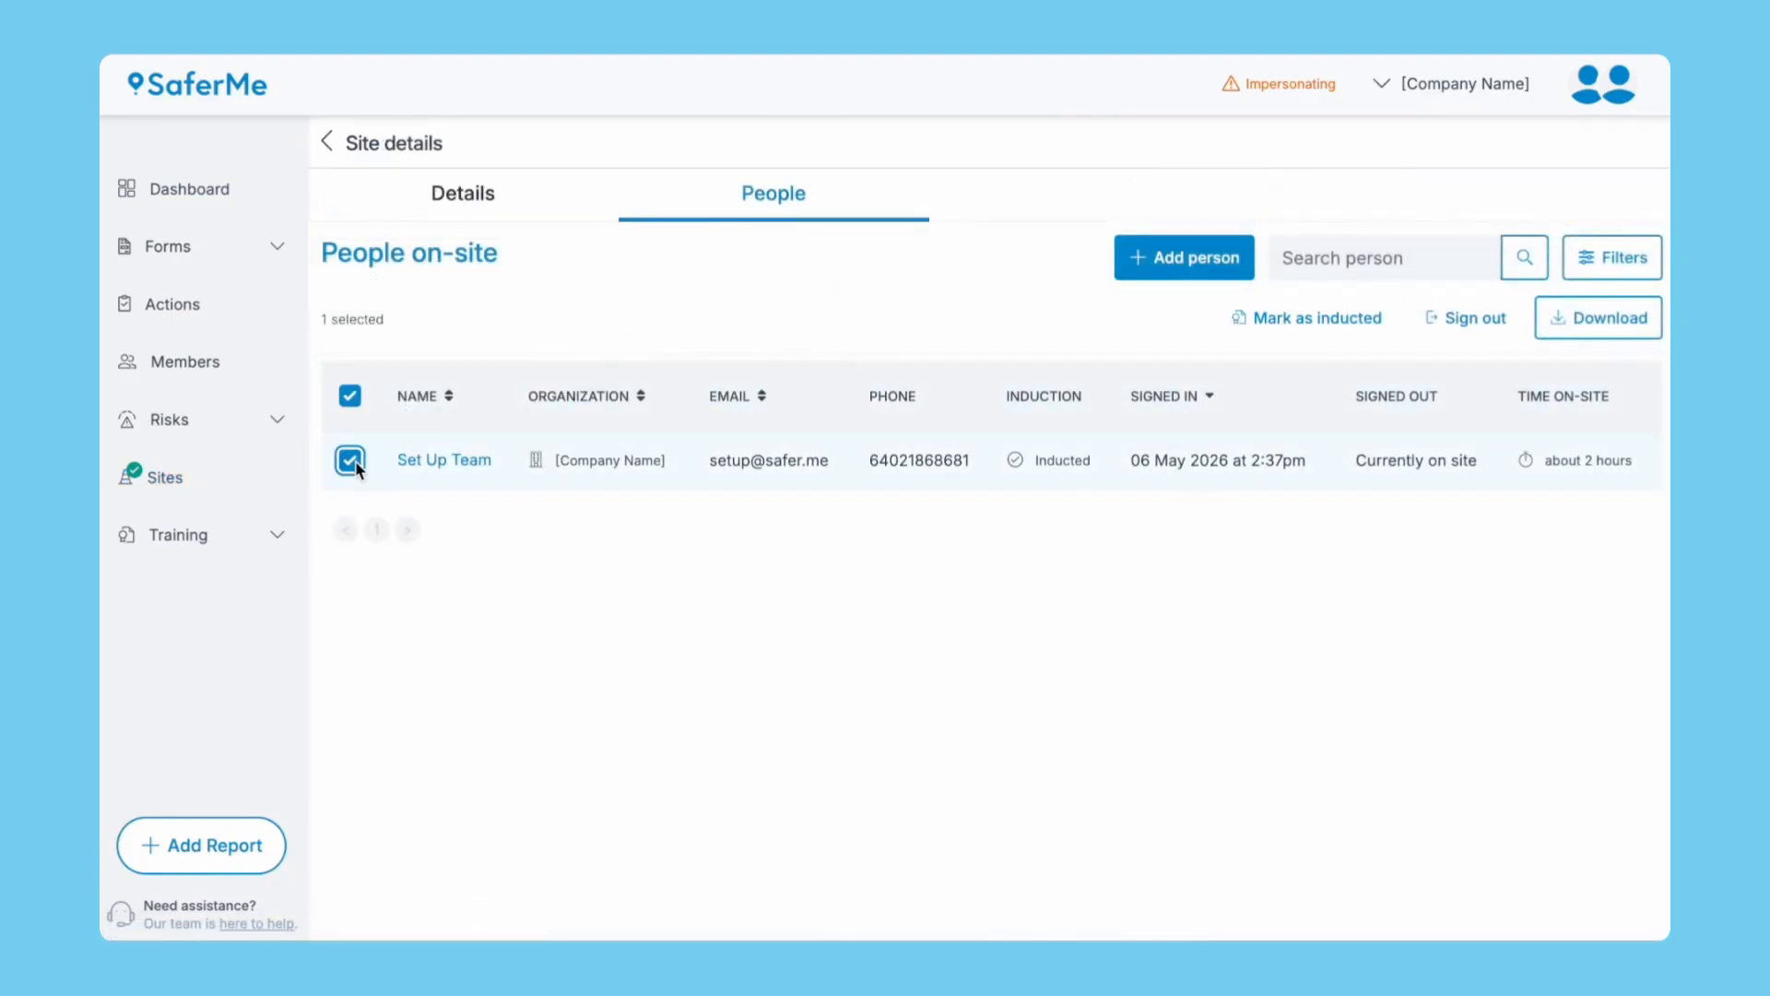
click(1457, 321)
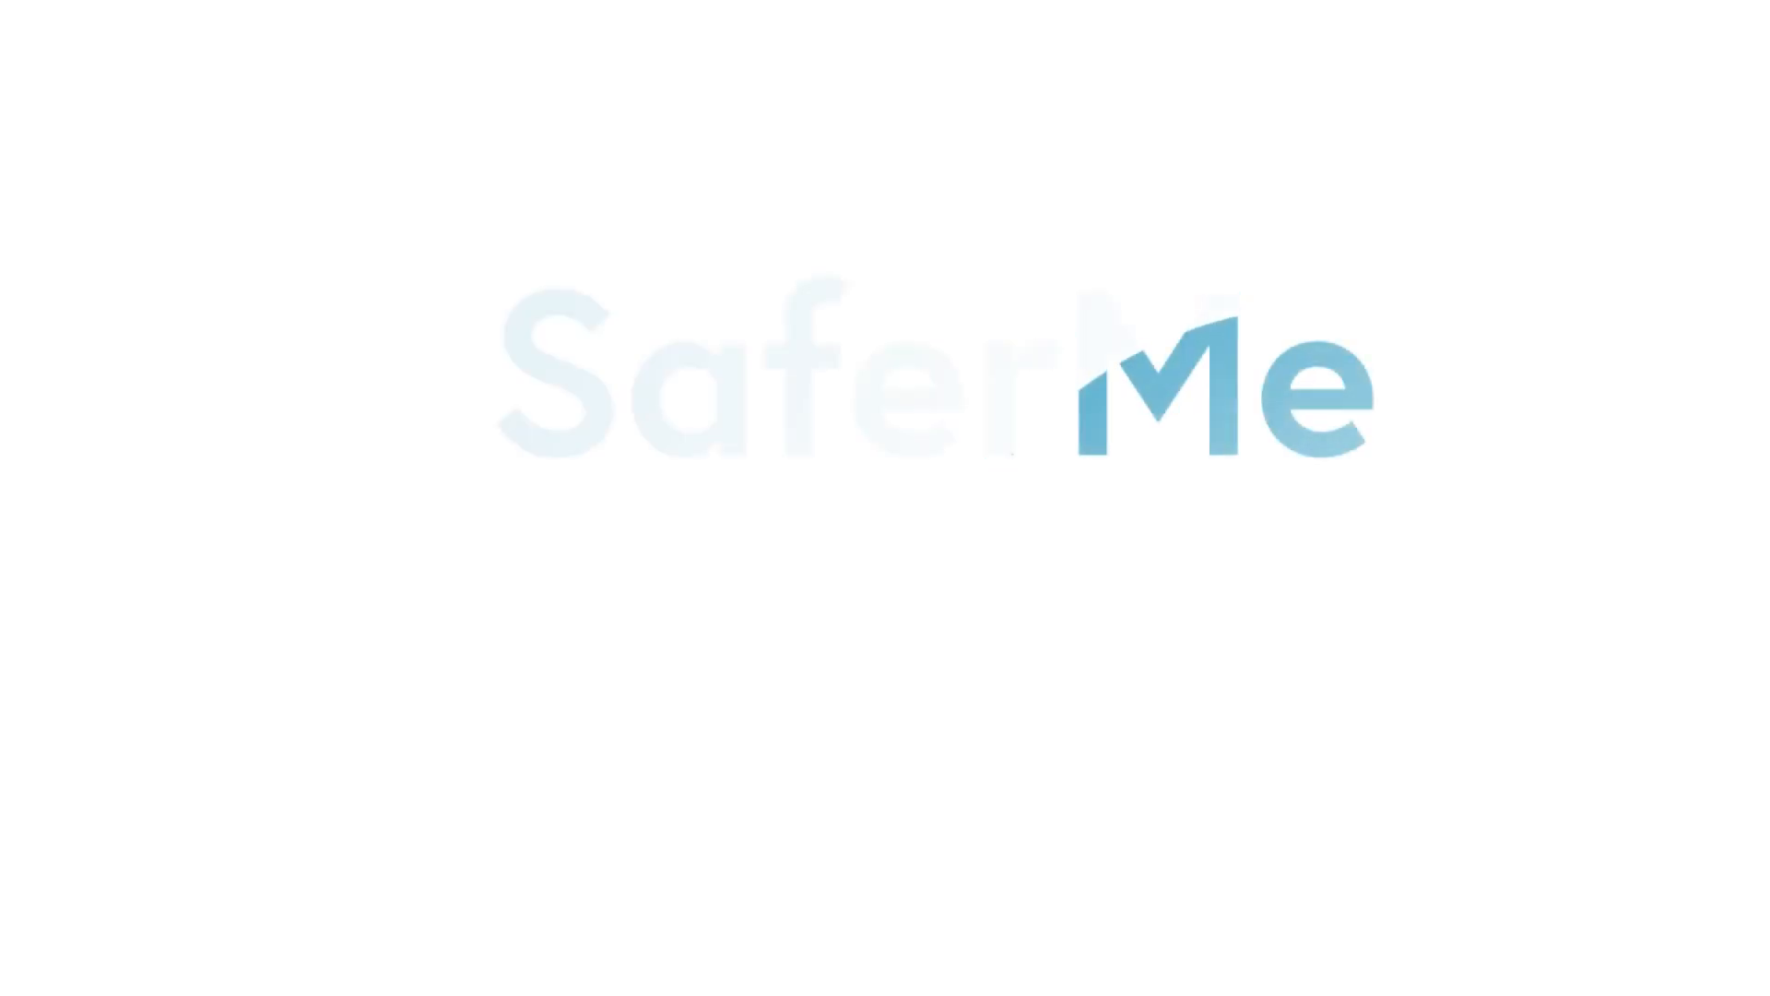